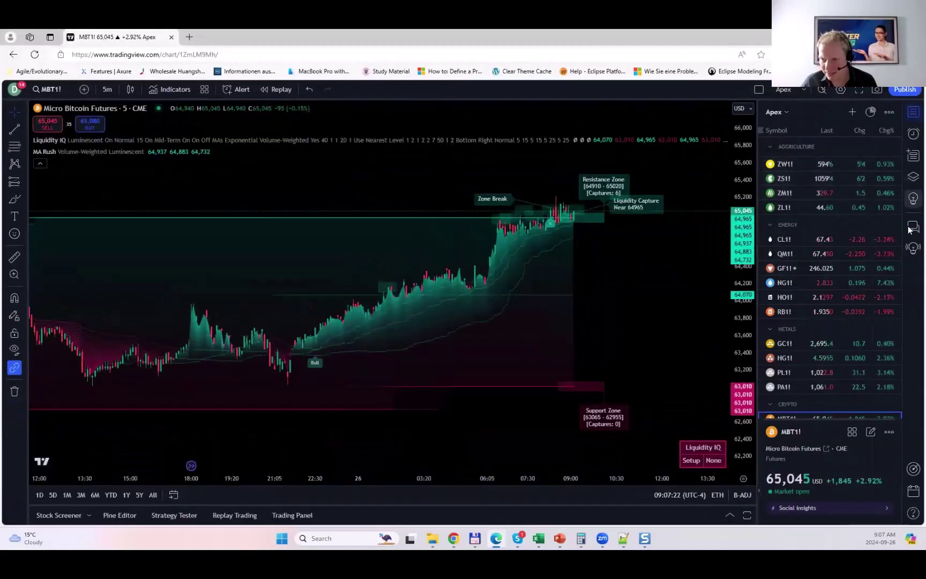
Open the economic calendar, show only high-importance events, and expand the details of the Fed Chair Powell Speech on September 26.
left_click(912, 491)
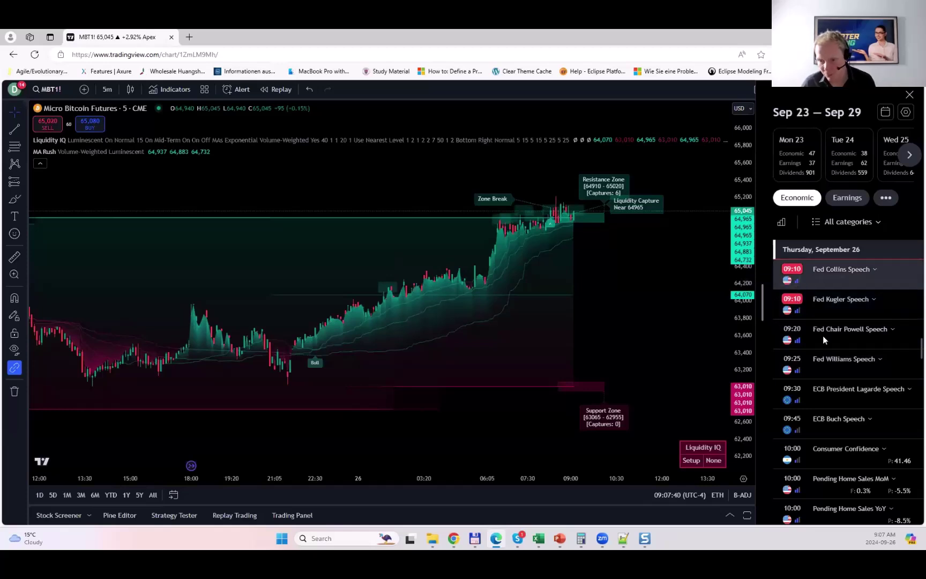
mouse_move(797, 430)
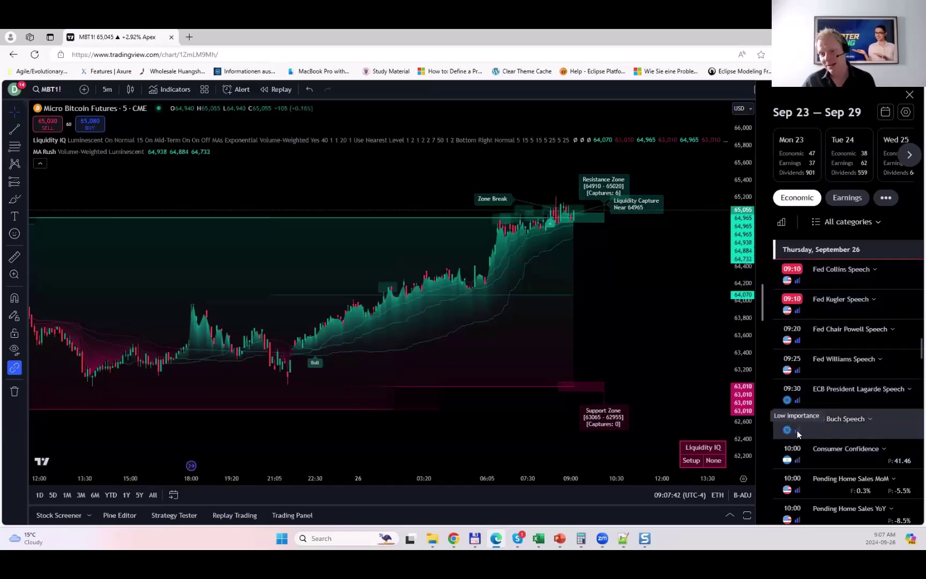
left_click(782, 221)
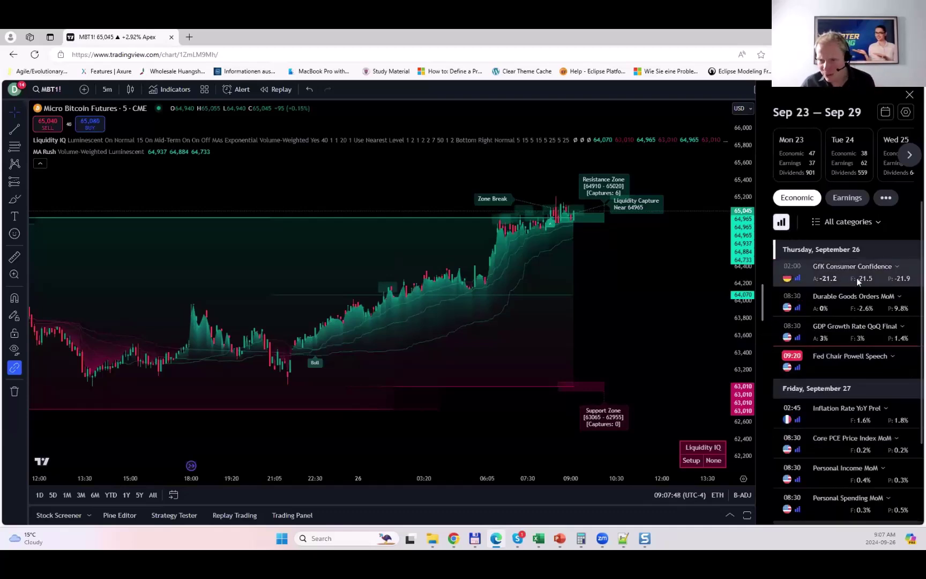
scroll(834, 286, "down", 2)
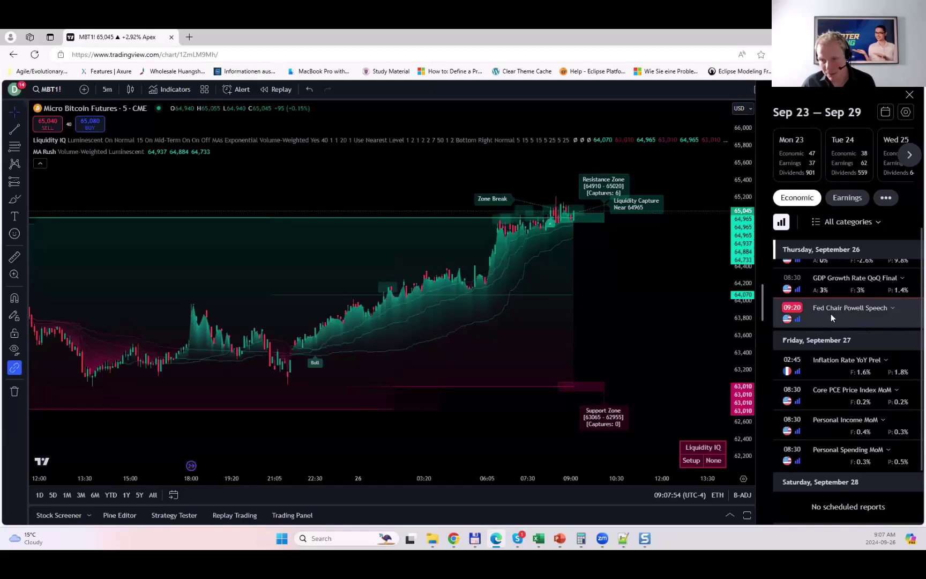
left_click(891, 308)
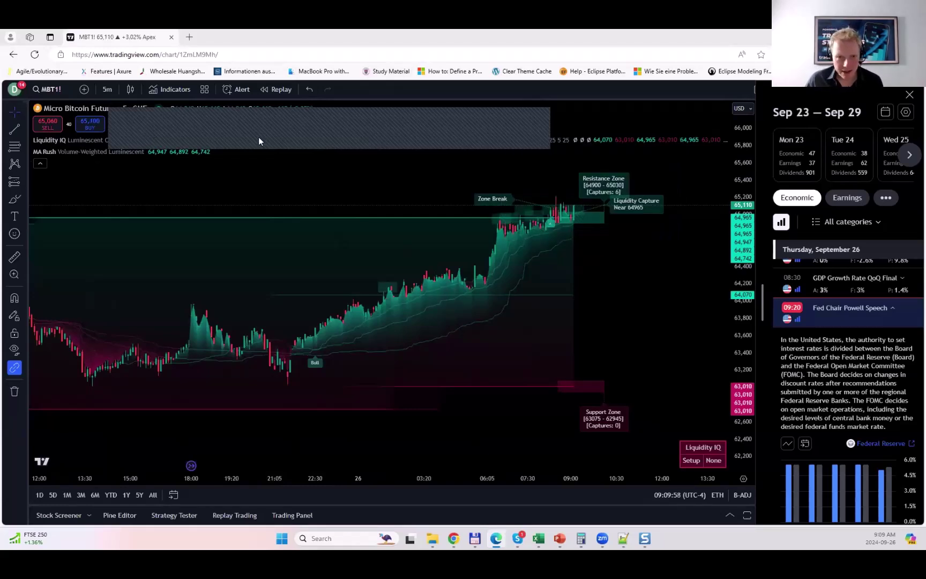
scroll(488, 116, "left", 2)
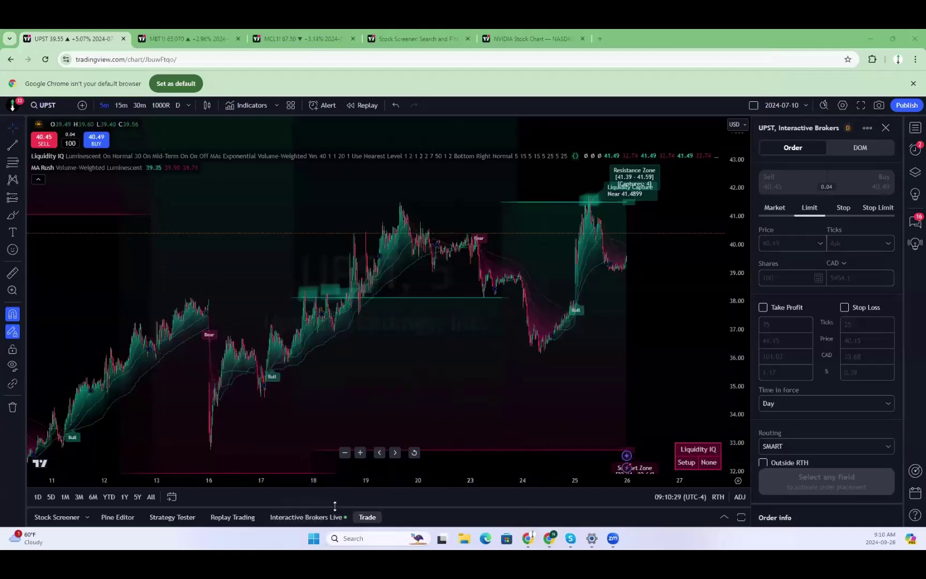
left_click(373, 519)
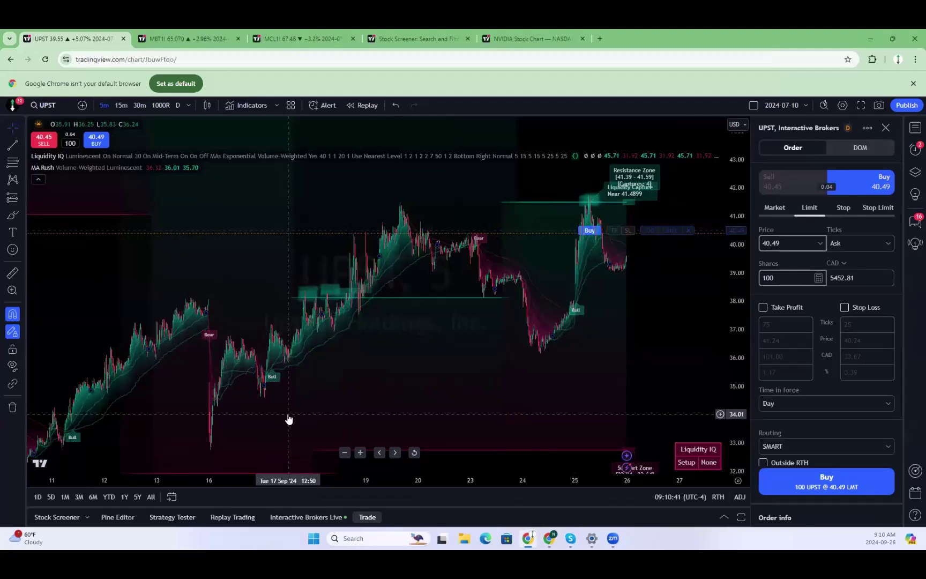
left_click(223, 34)
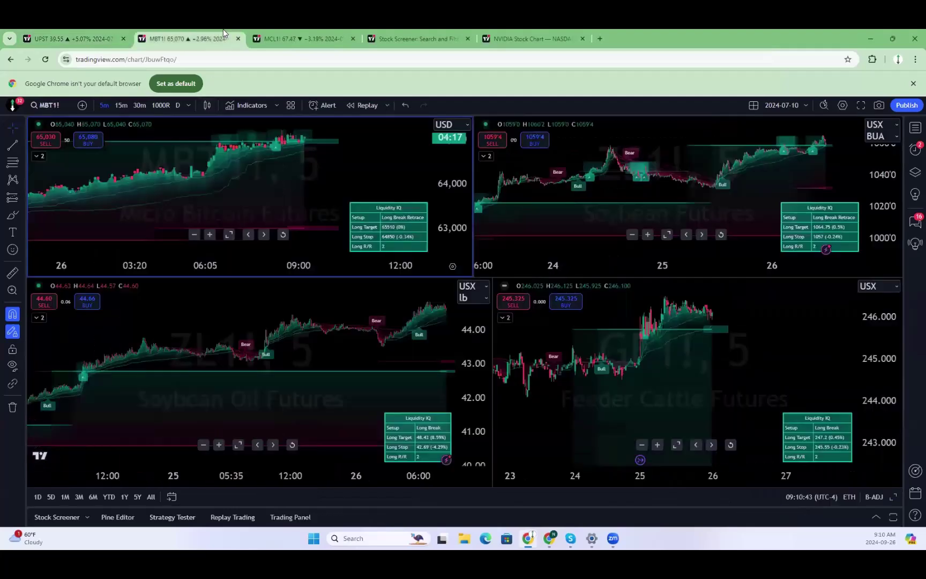
left_click(97, 33)
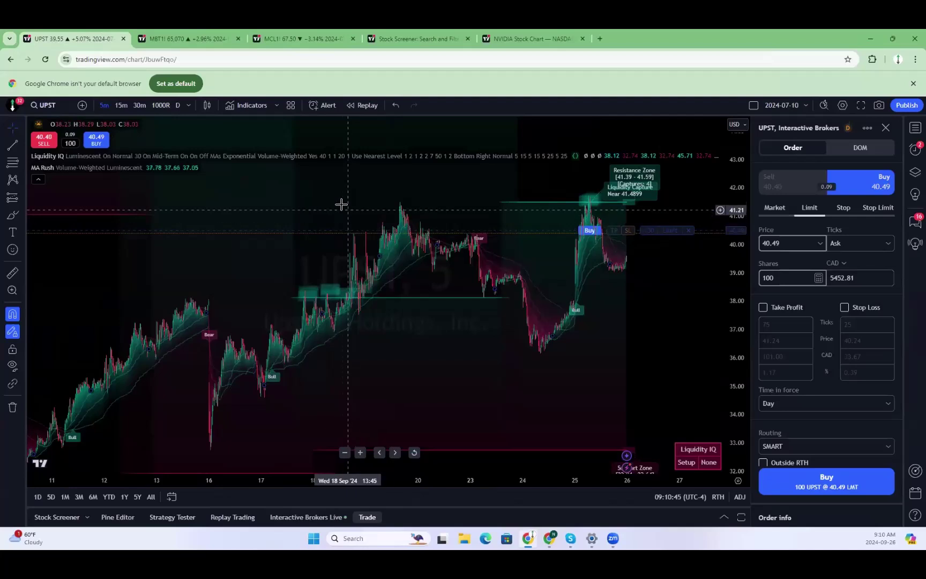
Replace the UPST chart with Micro Gold Futures by searching the futures symbols for MGC.
left_click_drag(724, 190, 660, 348)
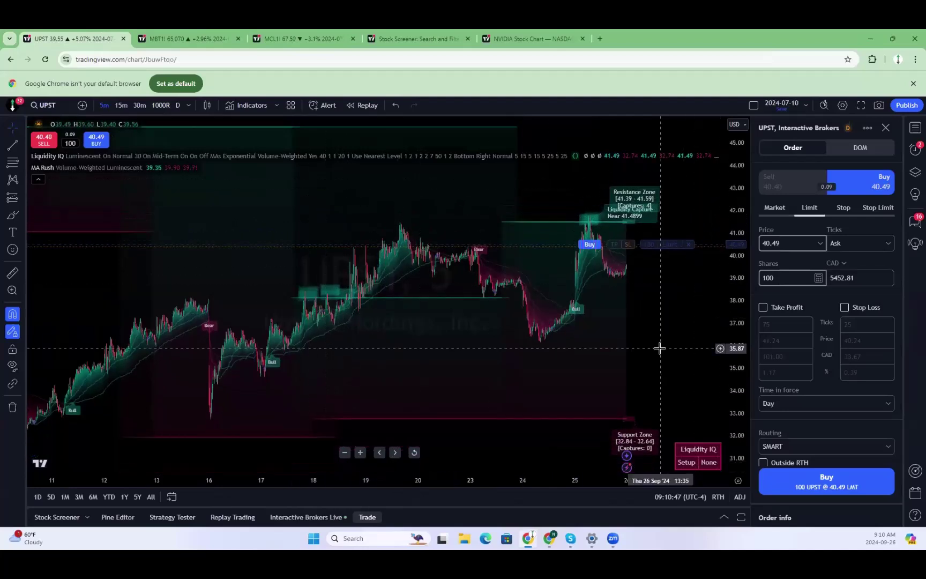
type("MGC")
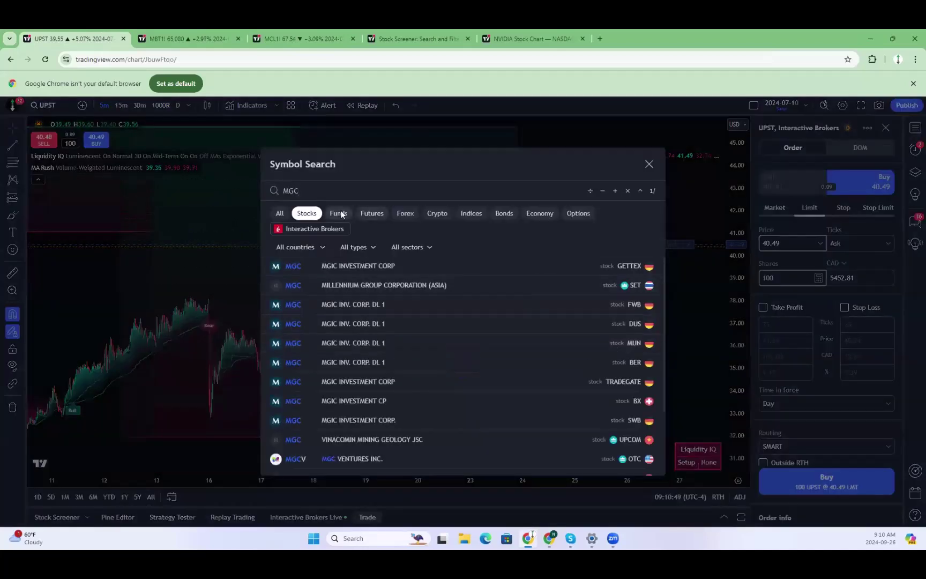
left_click(338, 213)
left_click(373, 213)
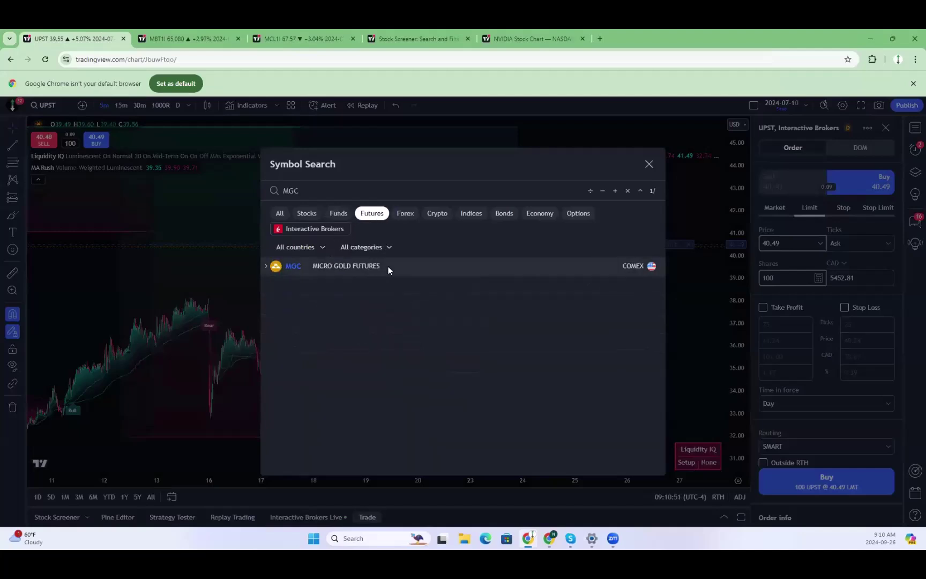
left_click(345, 266)
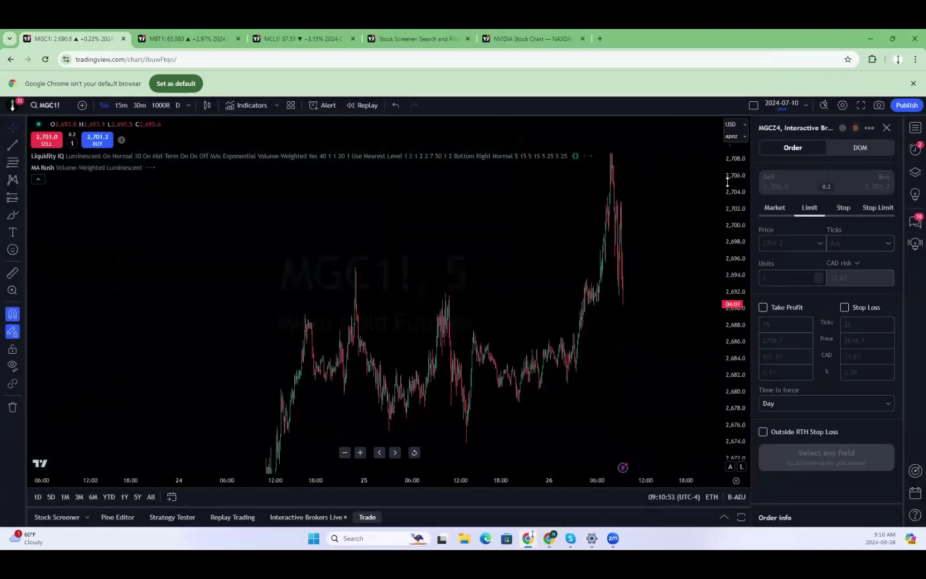
scroll(528, 247, "up", 2)
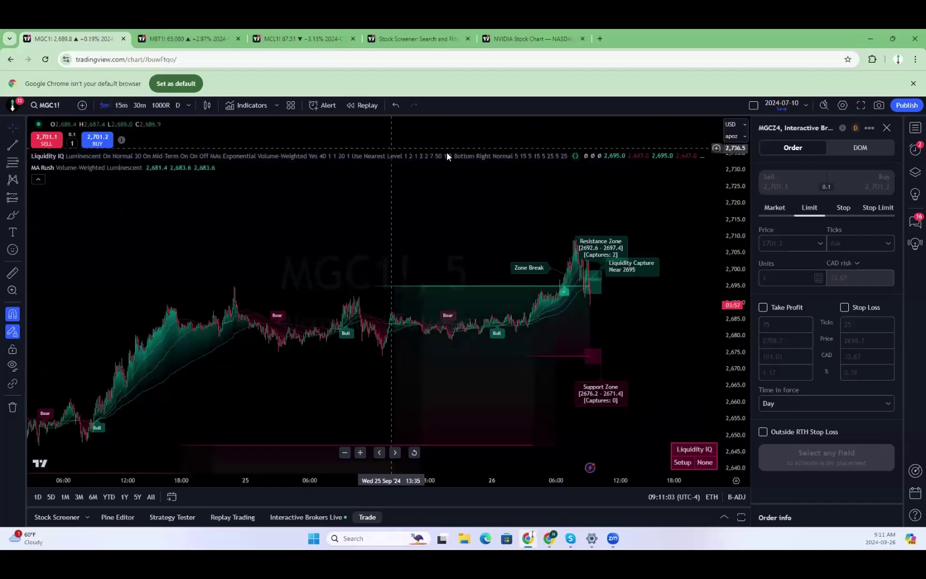
Set Mentor Mode to Off and the base reference timeframe to 30 minutes in the Liquidity IQ indicator's settings.
left_click(589, 156)
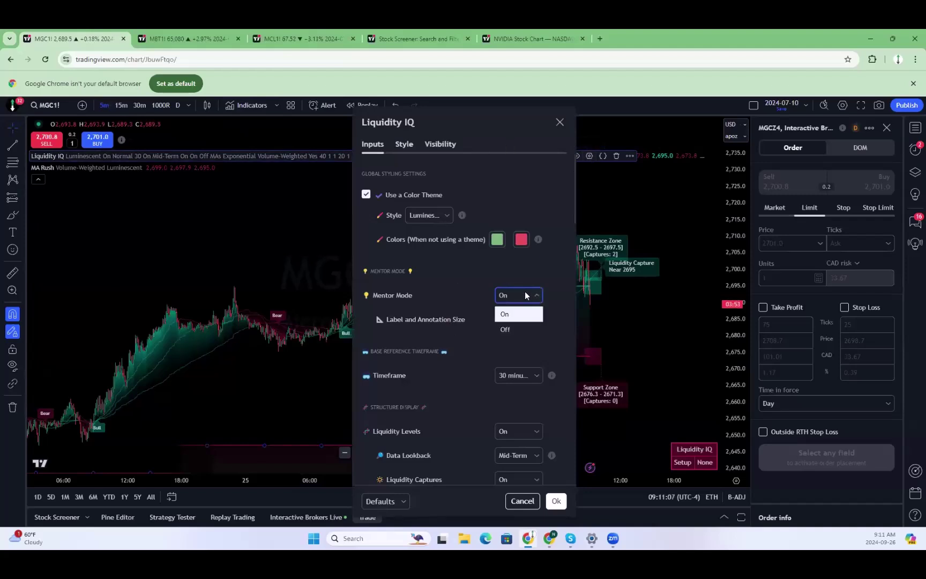
left_click(516, 331)
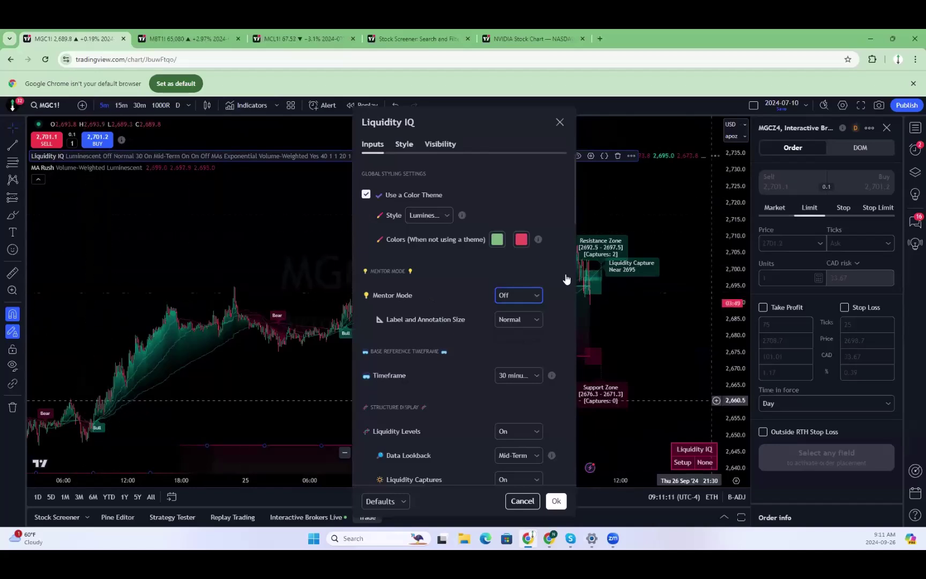
left_click_drag(467, 124, 365, 98)
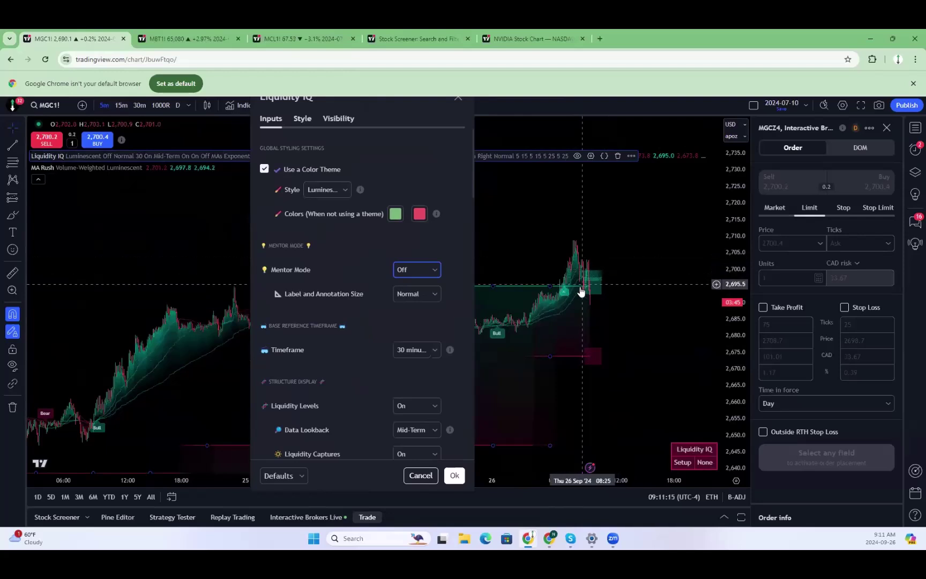
left_click(410, 349)
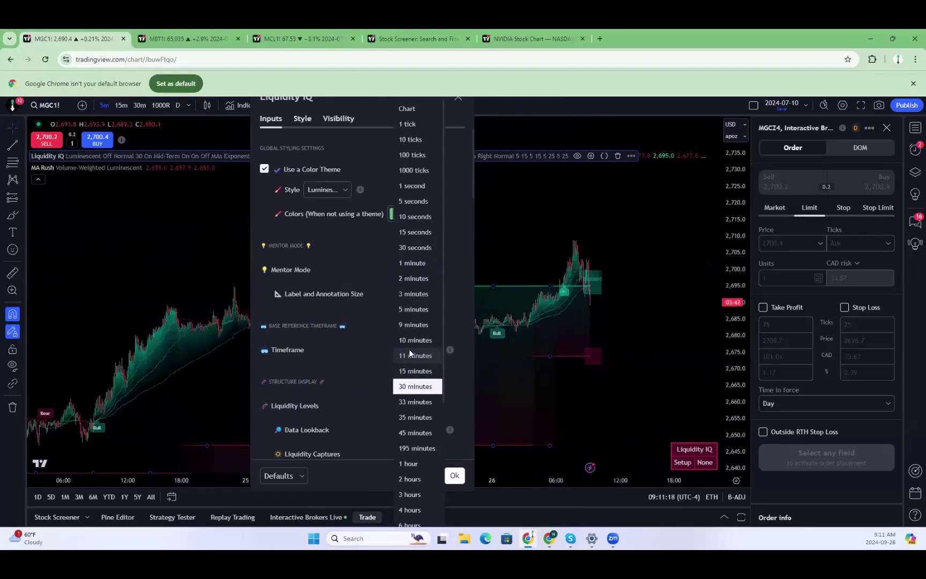
left_click(434, 387)
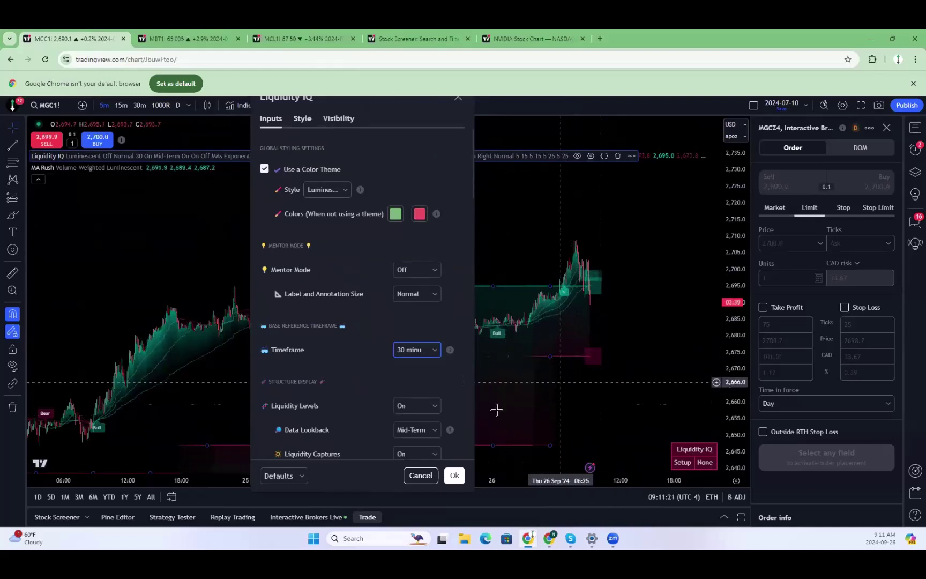
left_click(455, 476)
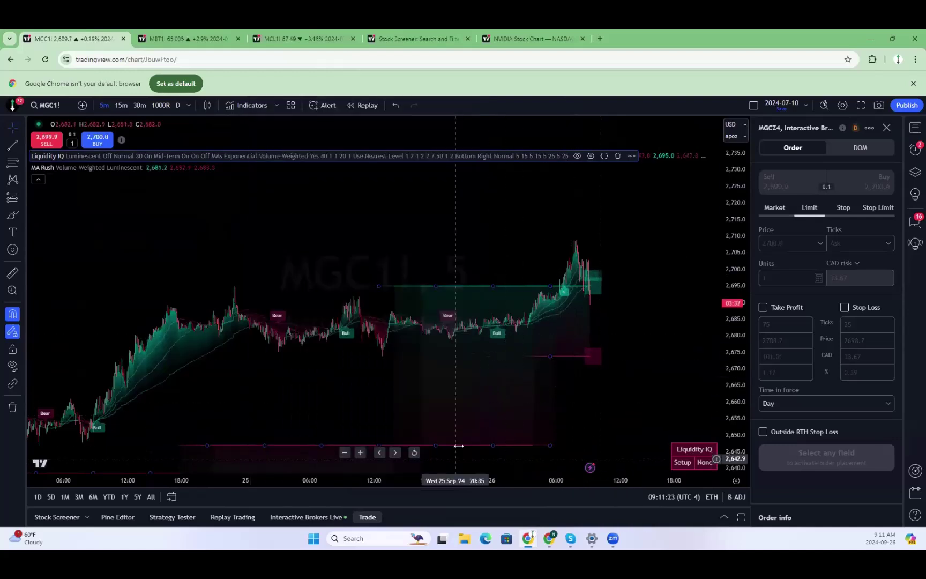
Check the MA Rush indicator's input settings on the Micro Gold Futures chart.
scroll(461, 378, "up", 5)
scroll(472, 391, "down", 5)
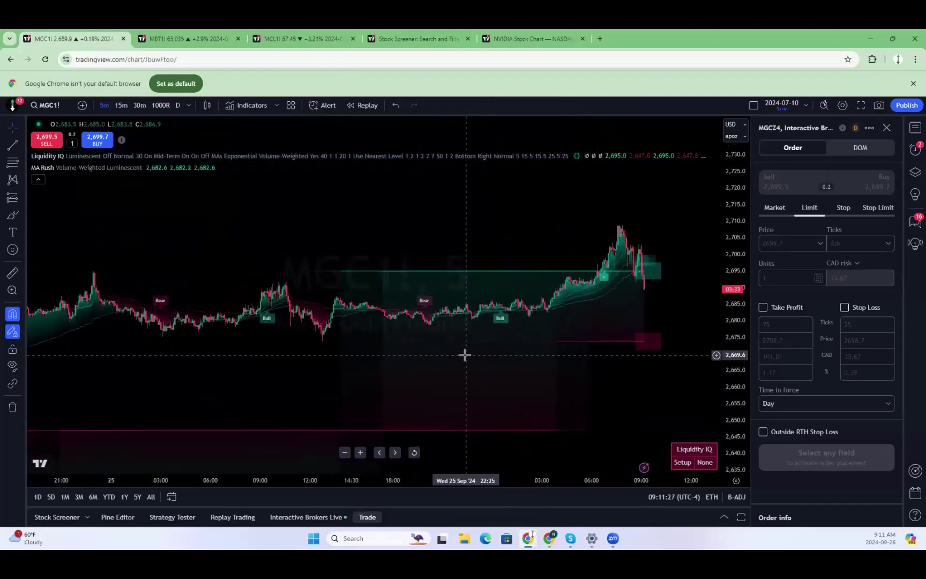
left_click_drag(456, 237, 426, 239)
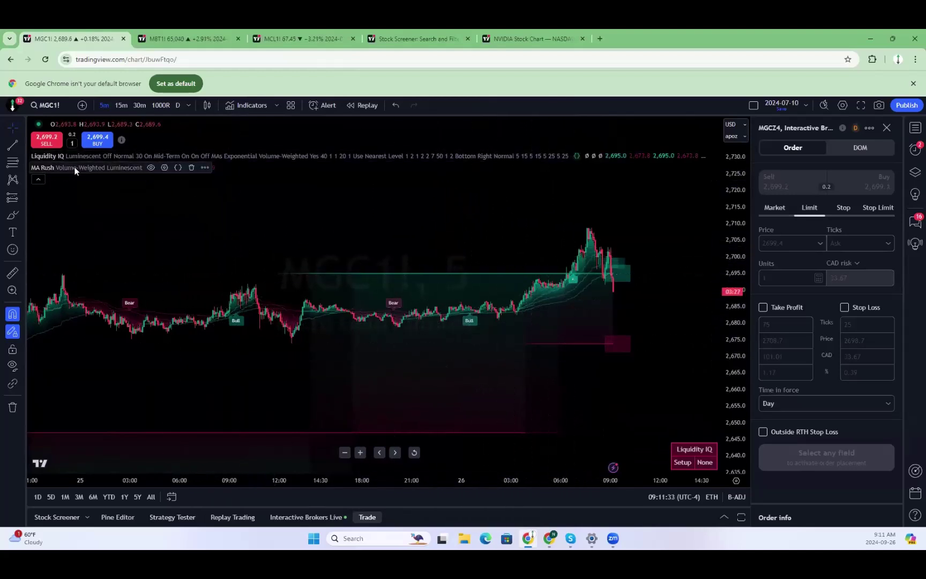
left_click(166, 169)
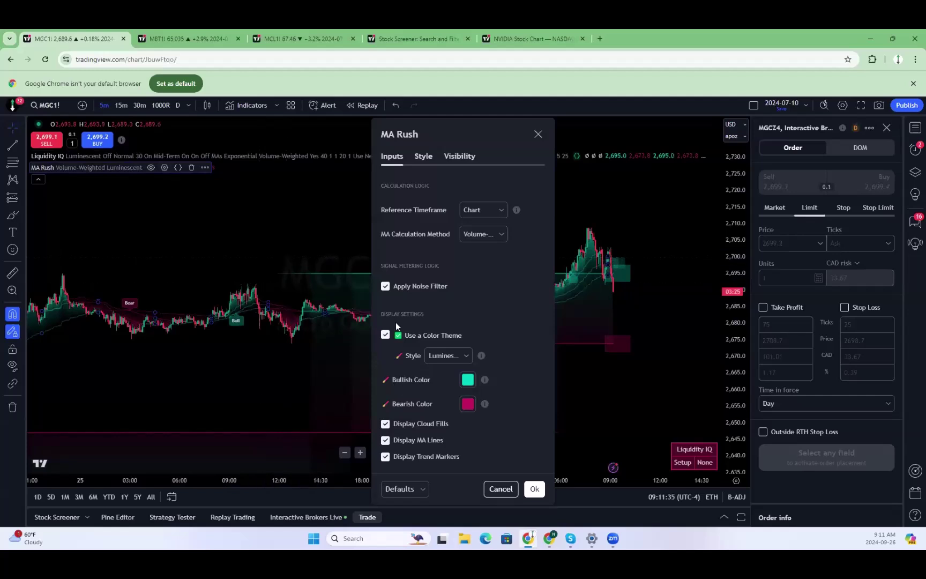
key("Escape")
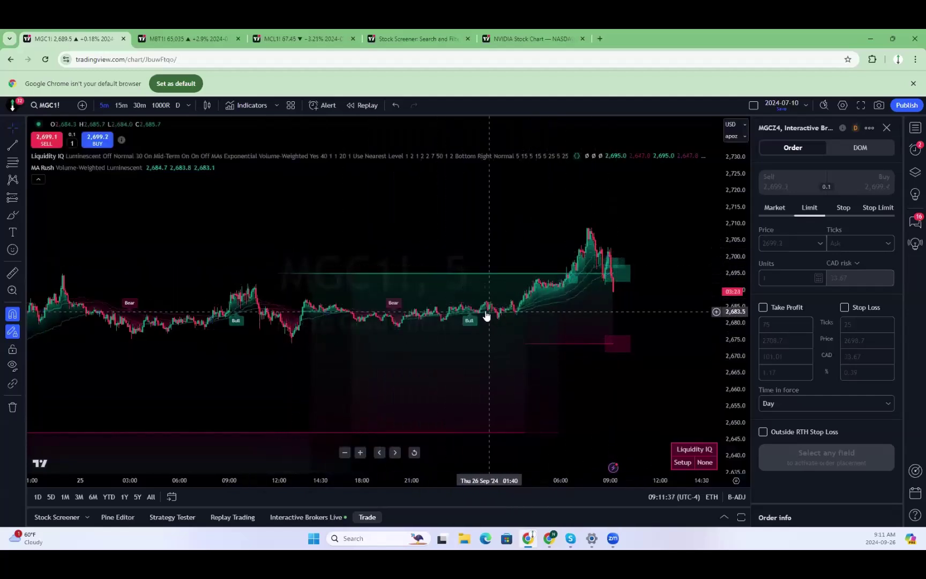
Examine the September 26 price action around the Liquidity IQ resistance and support zones on the 5-minute Micro Gold Futures chart.
scroll(477, 319, "down", 3)
scroll(408, 354, "up", 3)
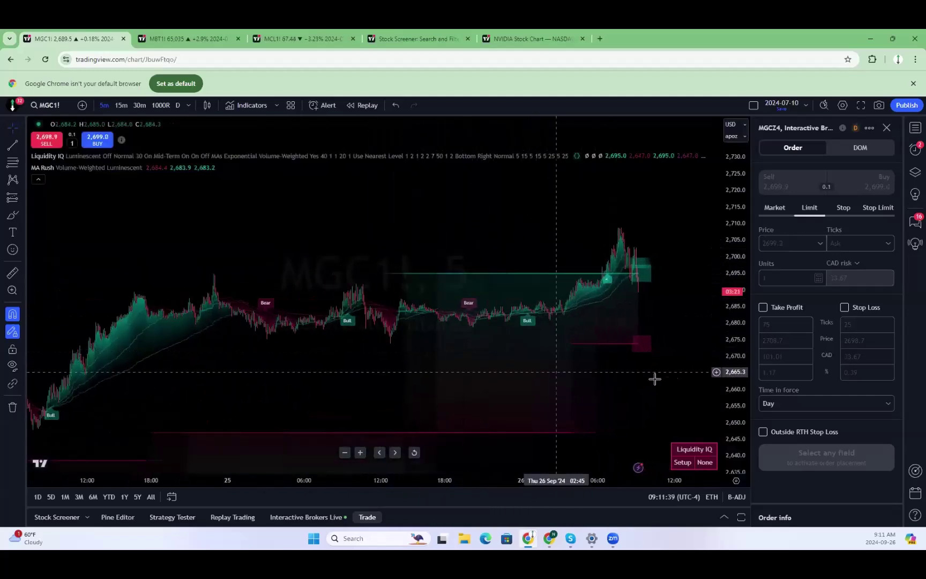
left_click_drag(742, 368, 744, 312)
scroll(663, 323, "up", 3)
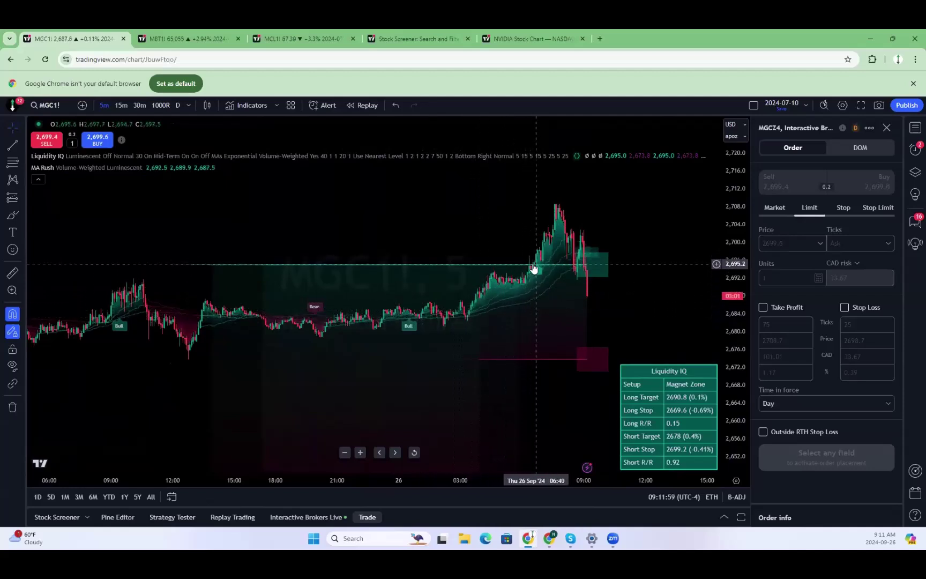
scroll(533, 268, "down", 3)
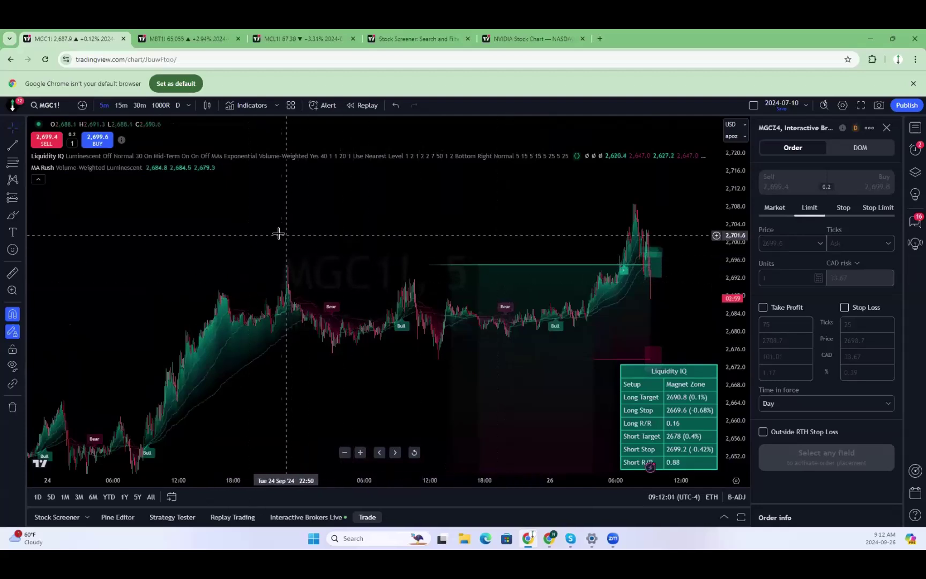
scroll(502, 273, "up", 3)
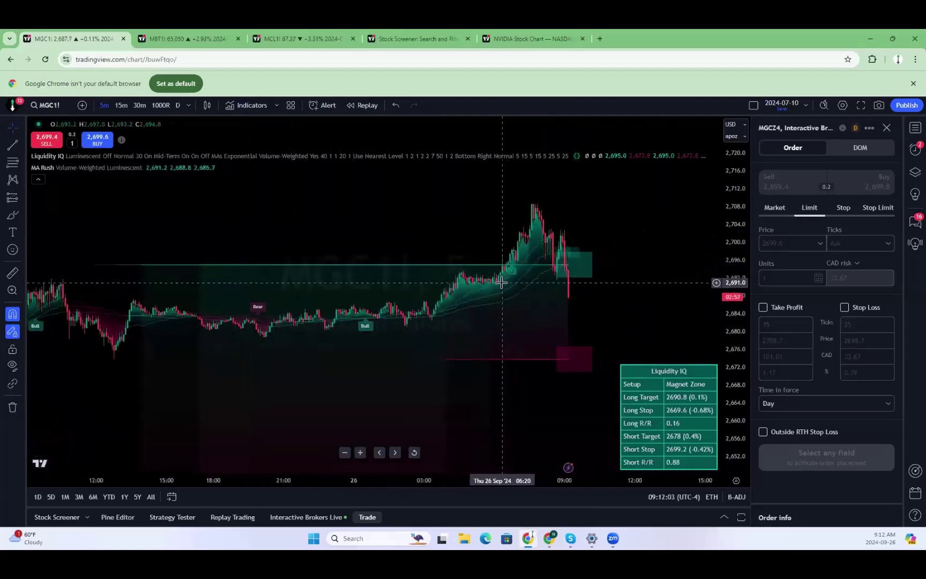
scroll(550, 324, "up", 3)
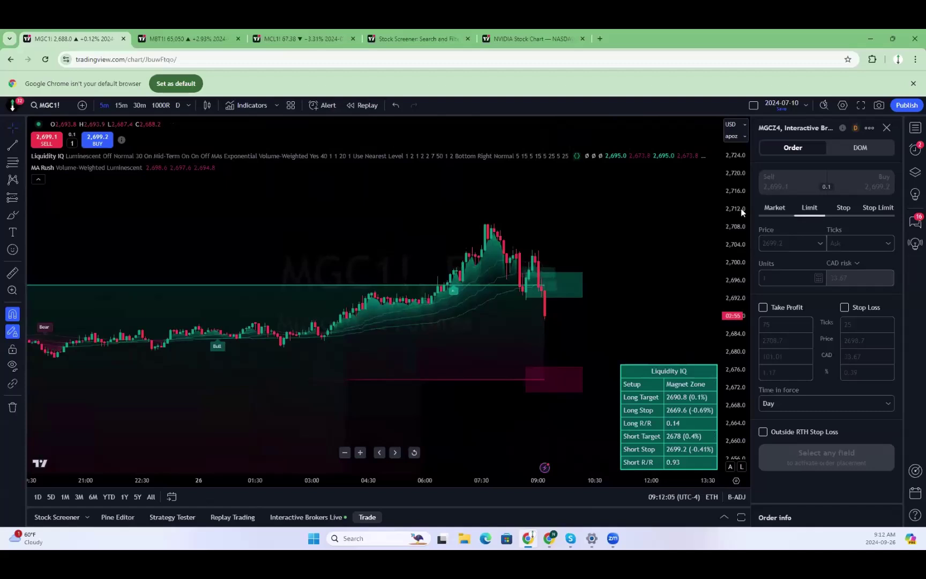
scroll(741, 211, "up", 2)
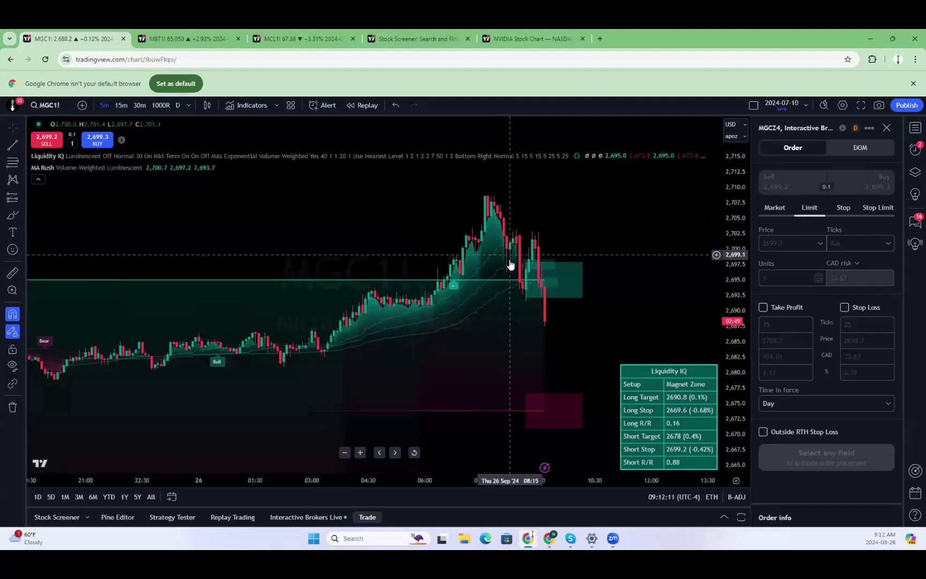
right_click(528, 274)
left_click(573, 272)
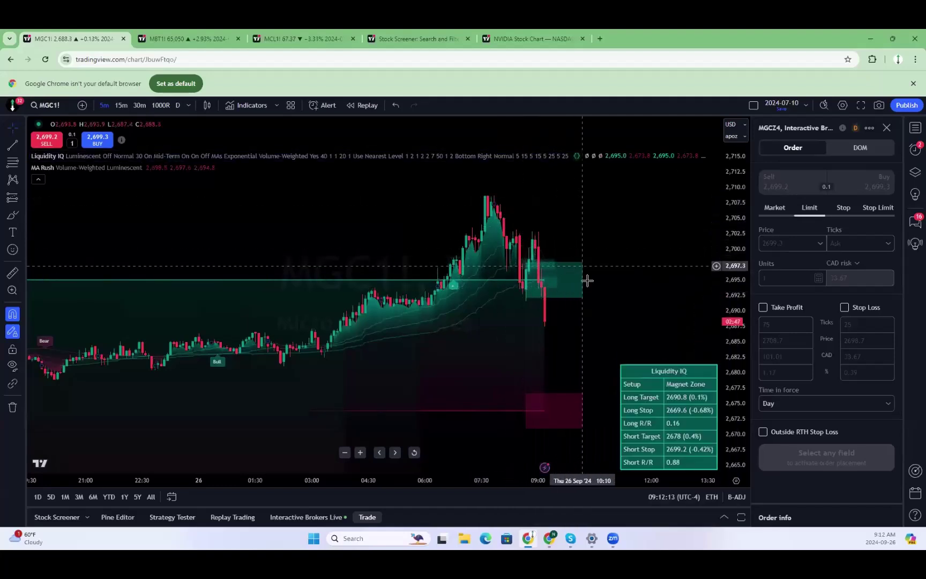
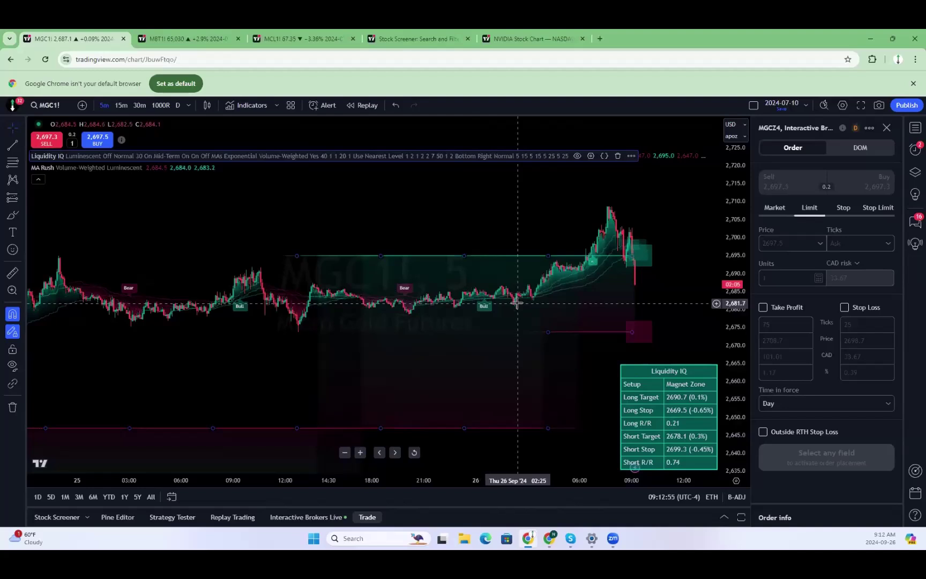
Switch the Micro Gold Futures chart to the 15-minute interval.
scroll(530, 292, "down", 4)
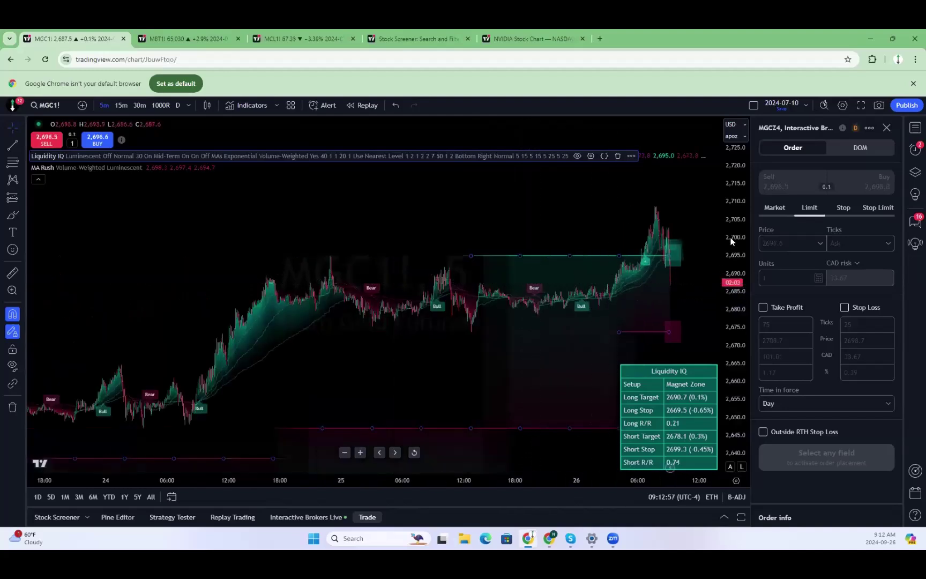
scroll(590, 289, "down", 3)
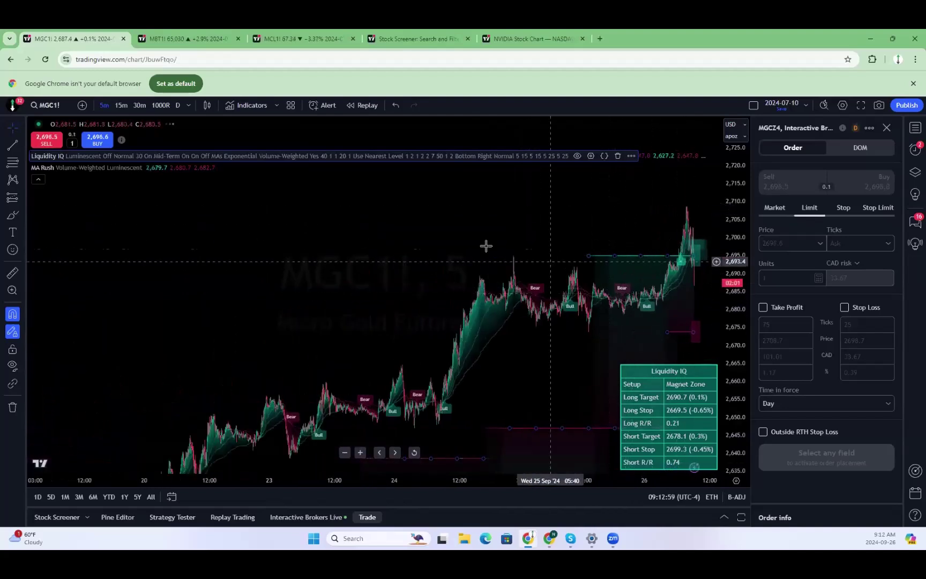
left_click(128, 108)
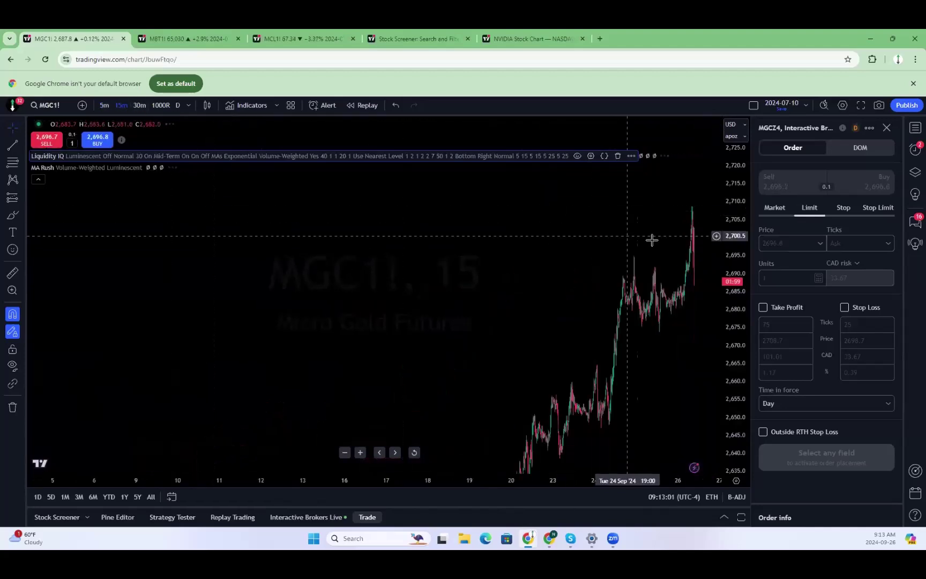
Examine the Micro Gold Futures trend and MA Rush bull and bear signals from mid-September to September 26 on the 15-minute chart.
scroll(632, 369, "up", 3)
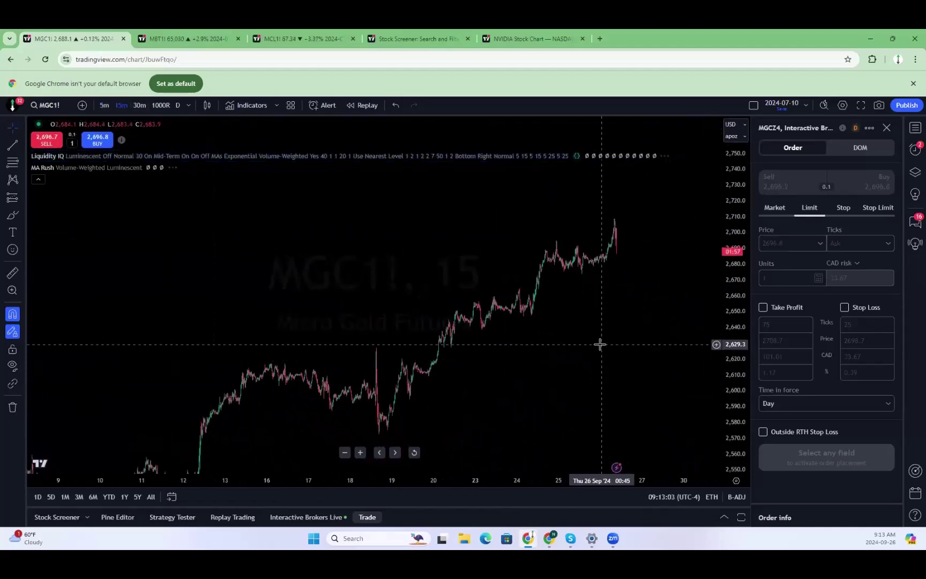
scroll(631, 334, "up", 3)
left_click_drag(589, 355, 422, 347)
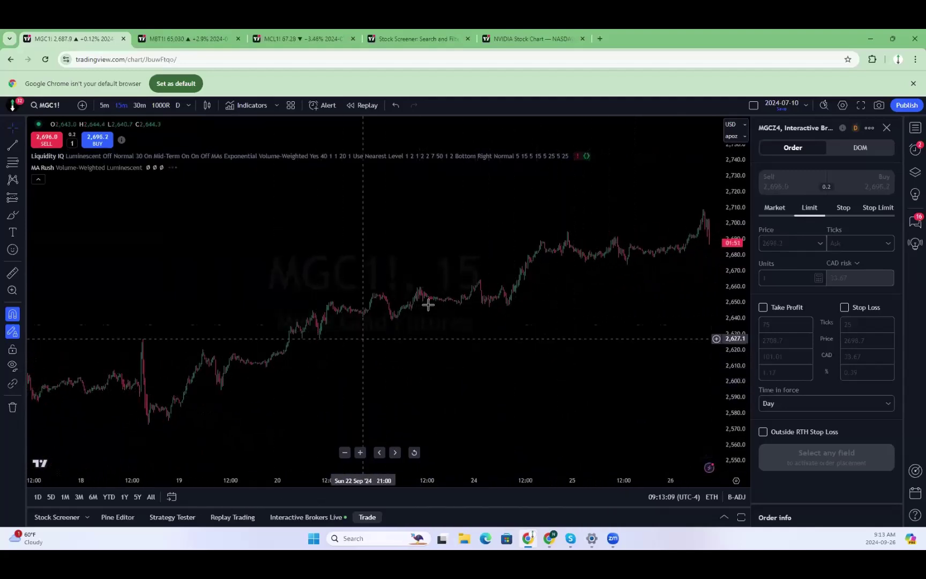
scroll(434, 296, "up", 3)
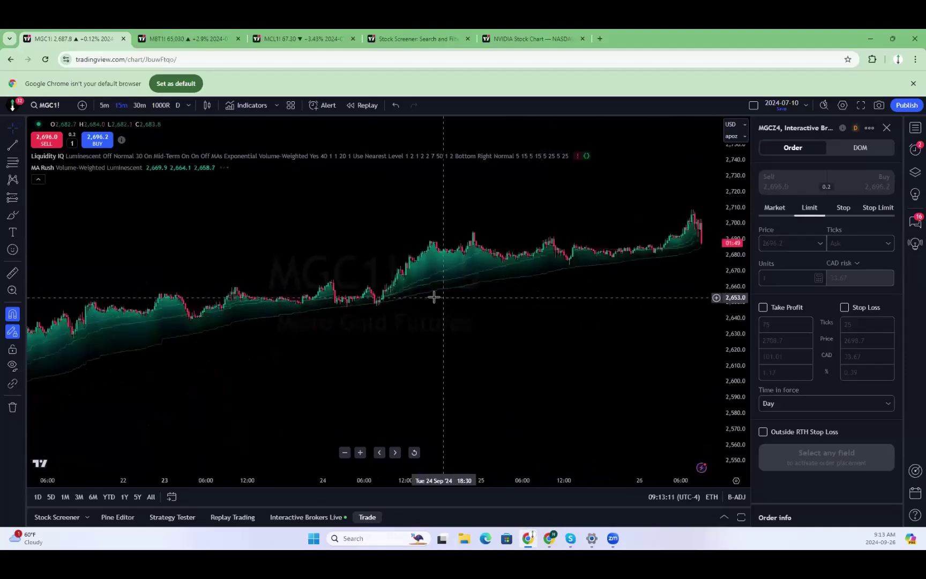
scroll(648, 287, "down", 2)
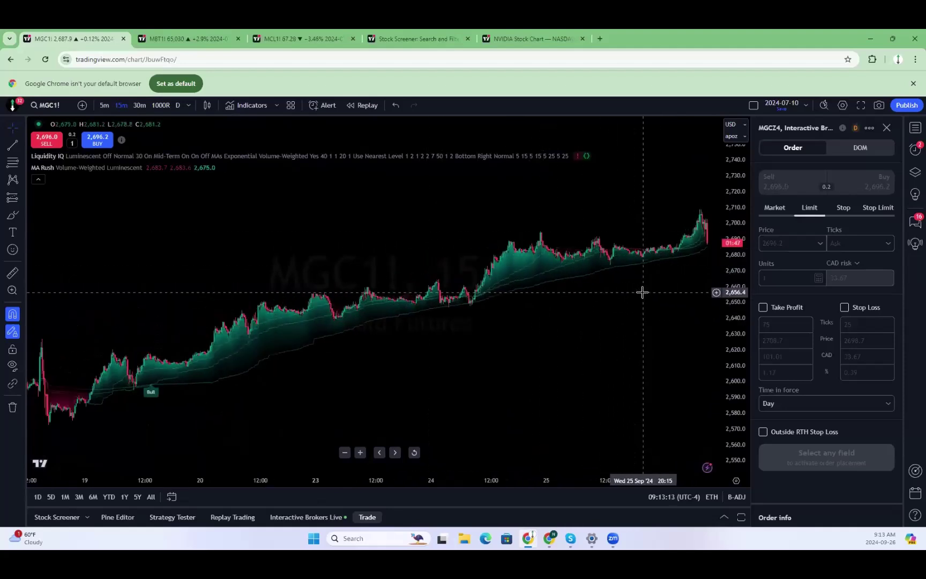
mouse_move(620, 309)
left_mouse_down()
mouse_move(593, 308)
mouse_move(623, 309)
left_mouse_up()
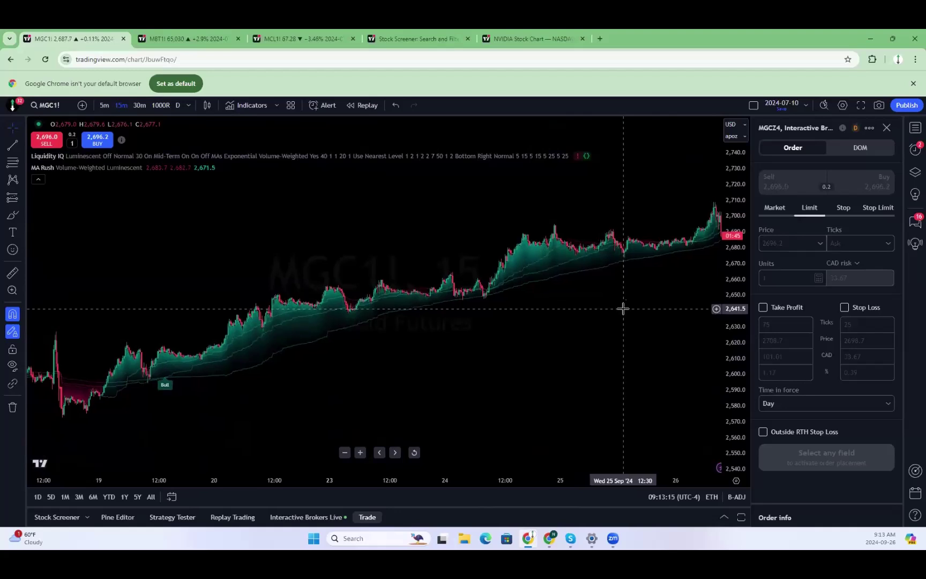
scroll(670, 246, "right", 2)
scroll(659, 252, "down", 2)
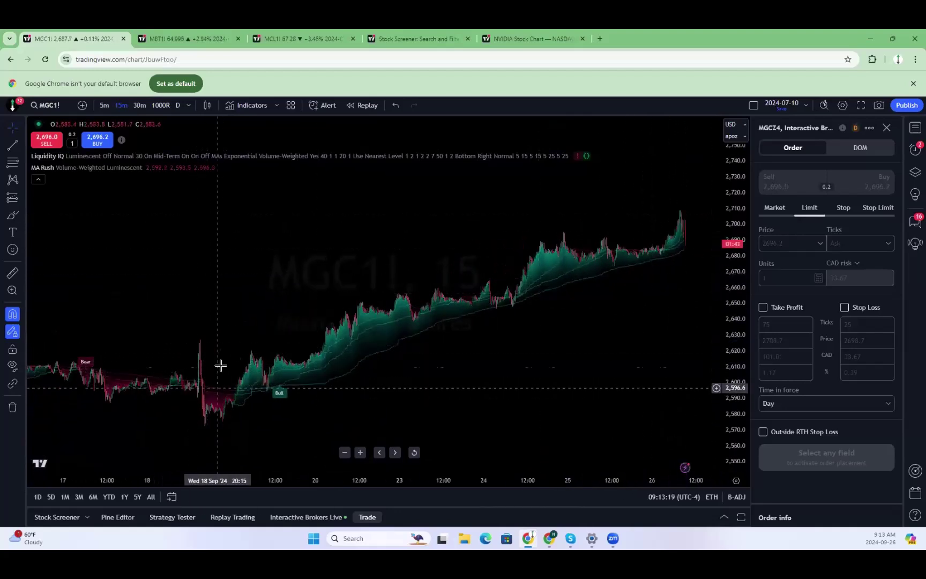
scroll(378, 353, "up", 2)
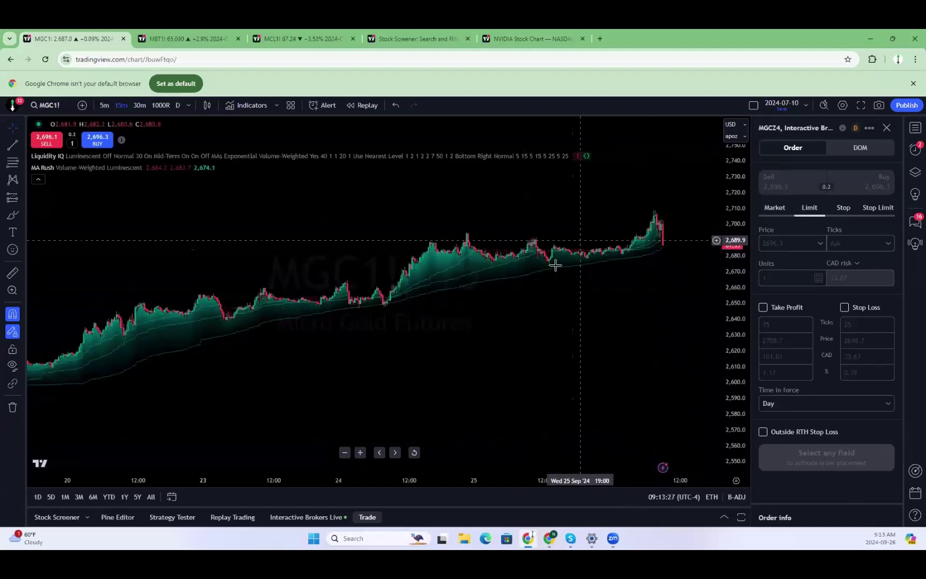
left_click_drag(484, 274, 480, 300)
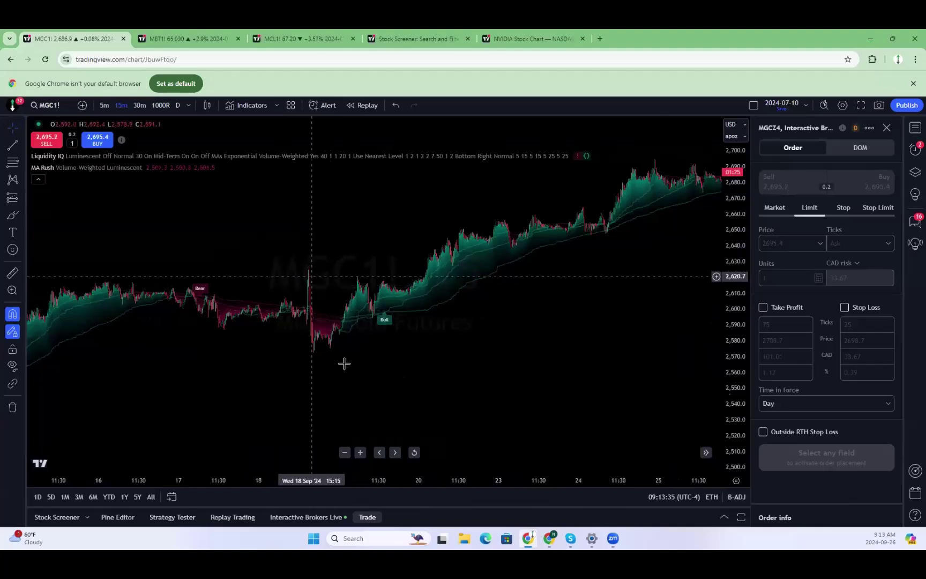
scroll(527, 321, "up", 3)
left_click_drag(535, 306, 403, 354)
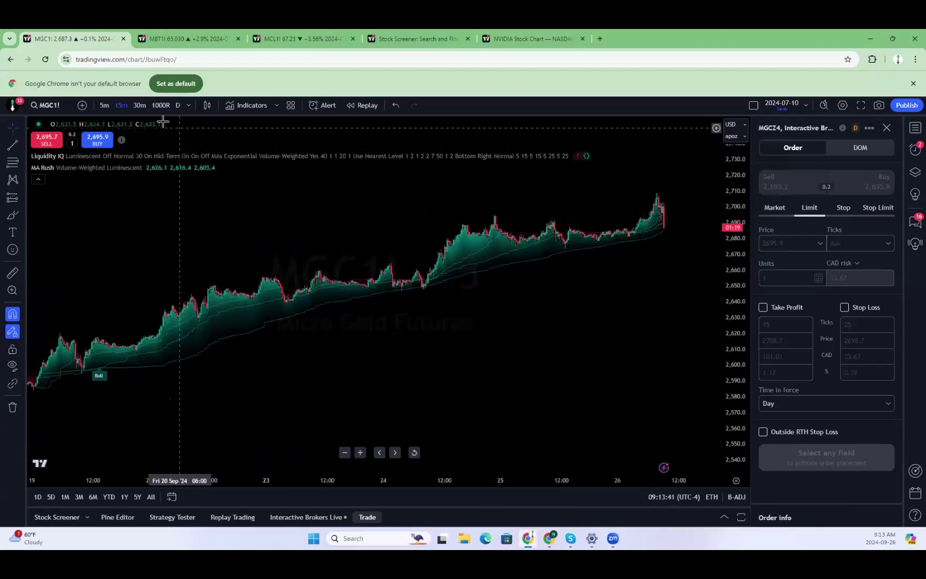
Switch the Micro Gold Futures chart to the 5-minute interval and check the latest price against the Liquidity IQ zones.
left_click(107, 106)
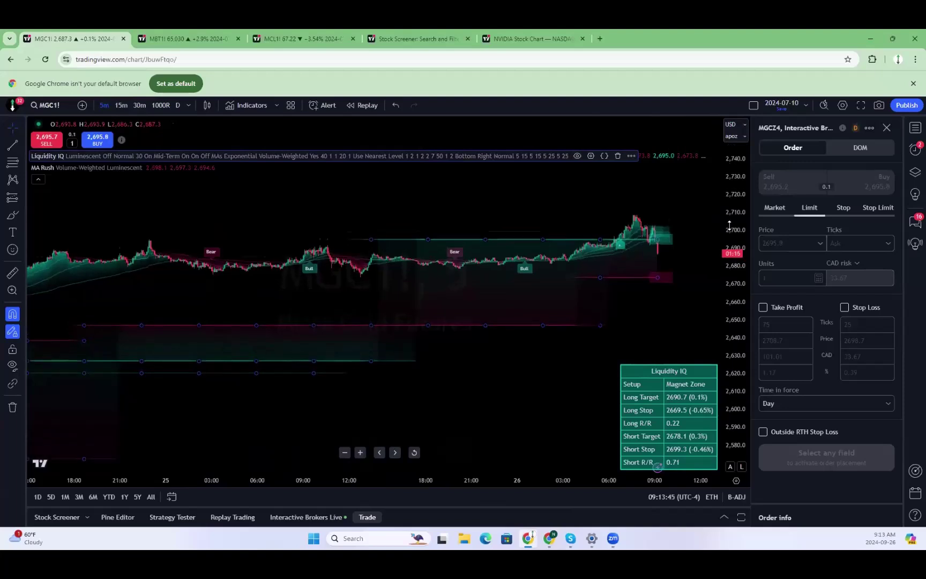
scroll(598, 310, "down", 2)
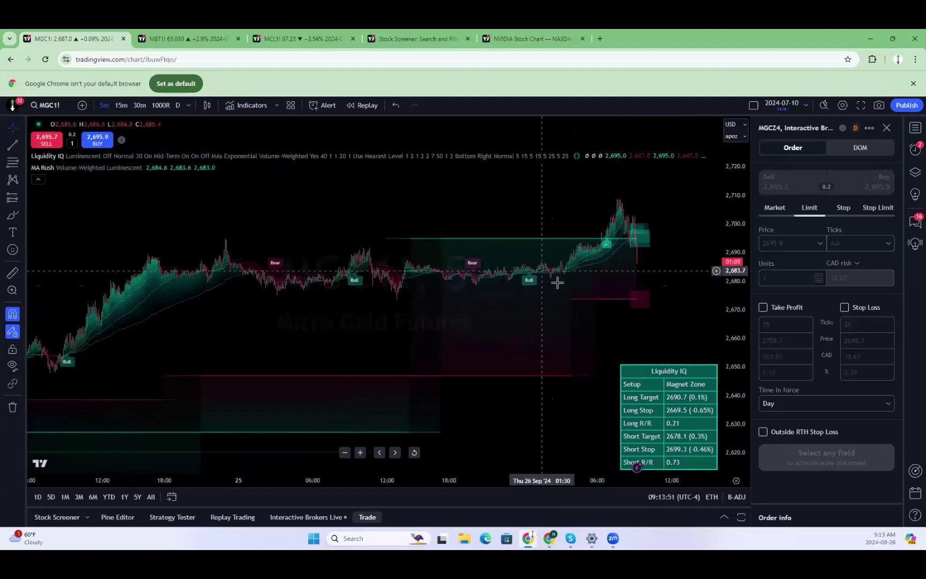
scroll(571, 262, "up", 2)
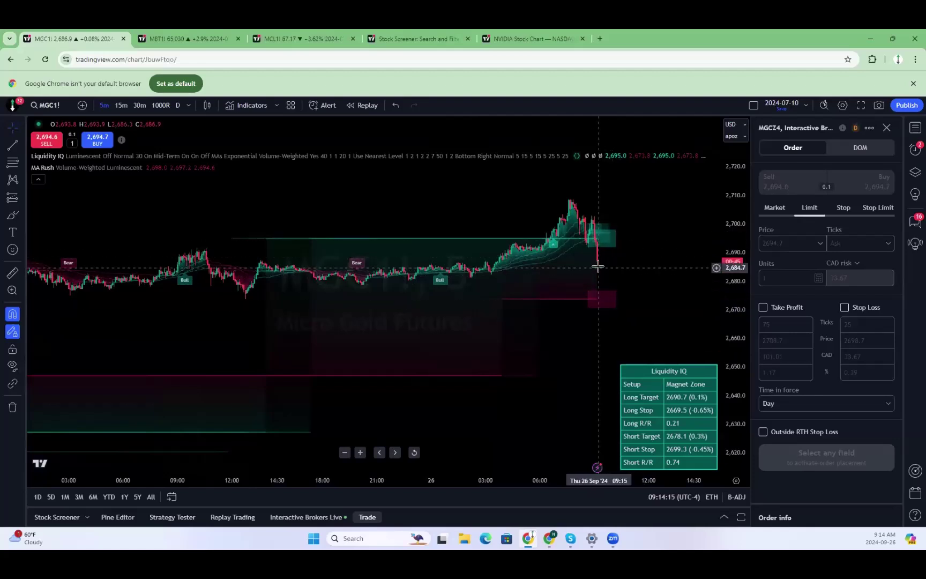
Open the four-chart futures layout and enlarge the Micro Bitcoin Futures pane in both width and height.
left_click(222, 32)
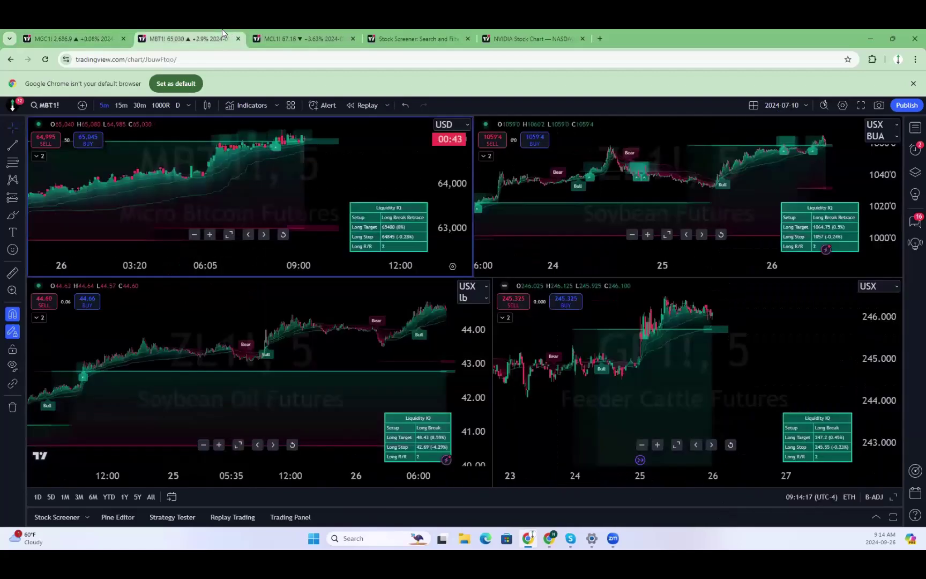
left_click_drag(474, 222, 492, 221)
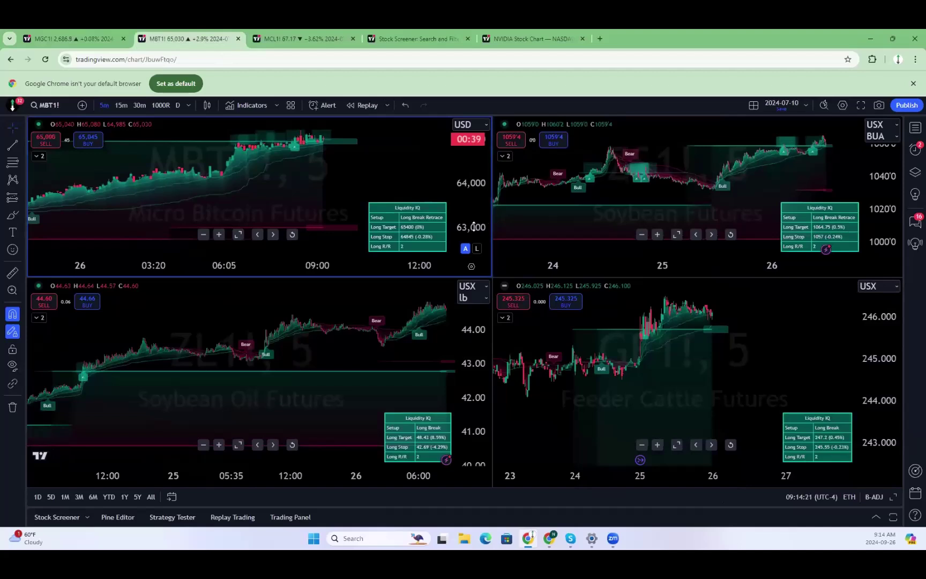
scroll(391, 191, "down", 5)
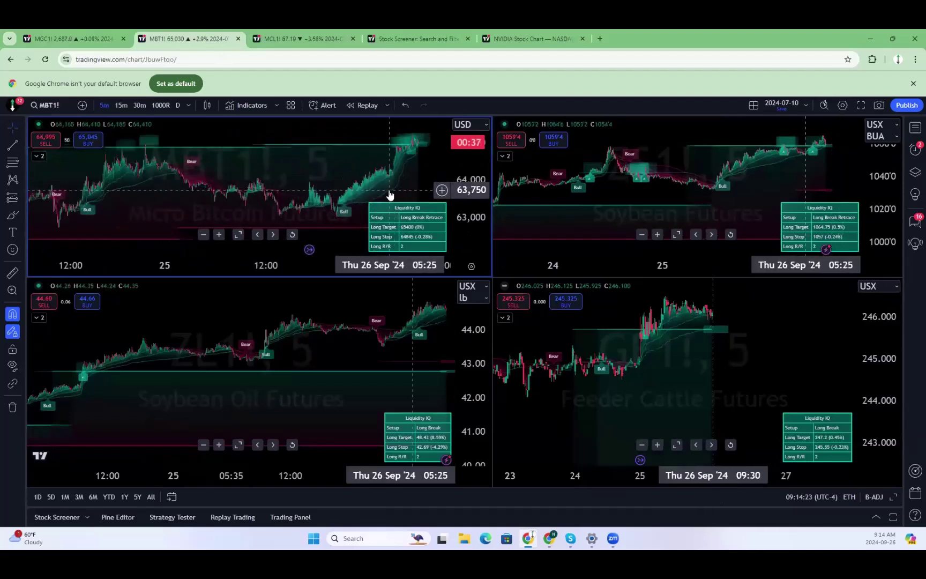
scroll(378, 184, "down", 2)
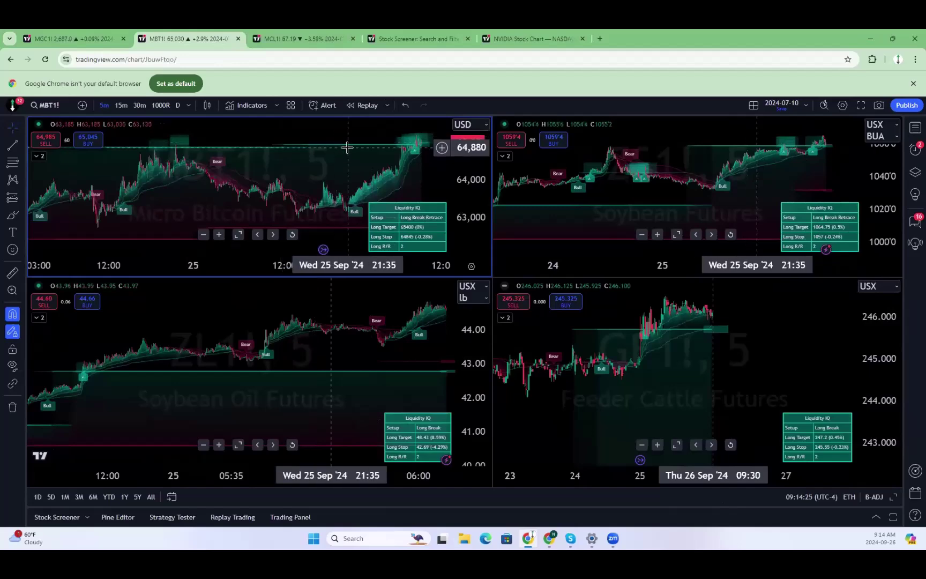
scroll(374, 210, "up", 3)
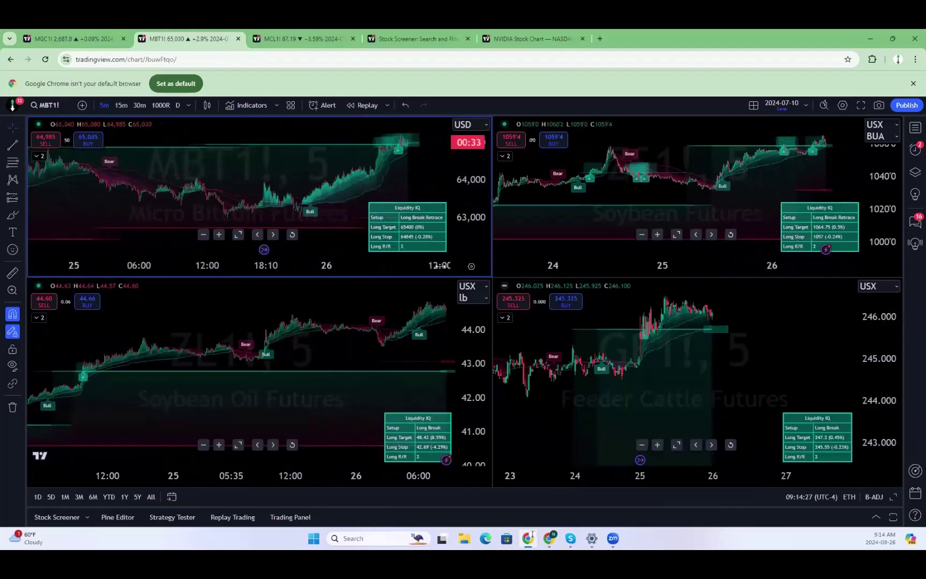
left_click_drag(491, 278, 491, 396)
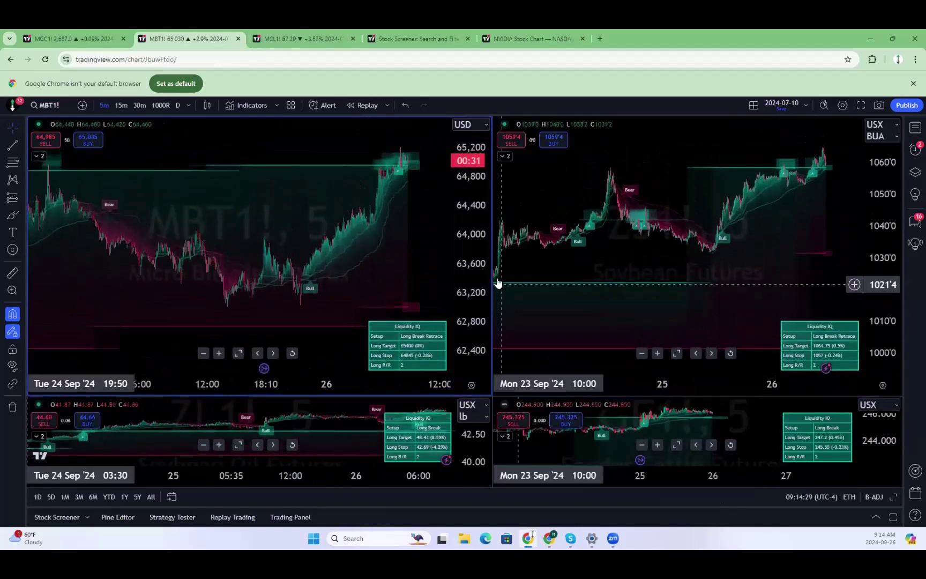
left_click_drag(492, 251, 562, 250)
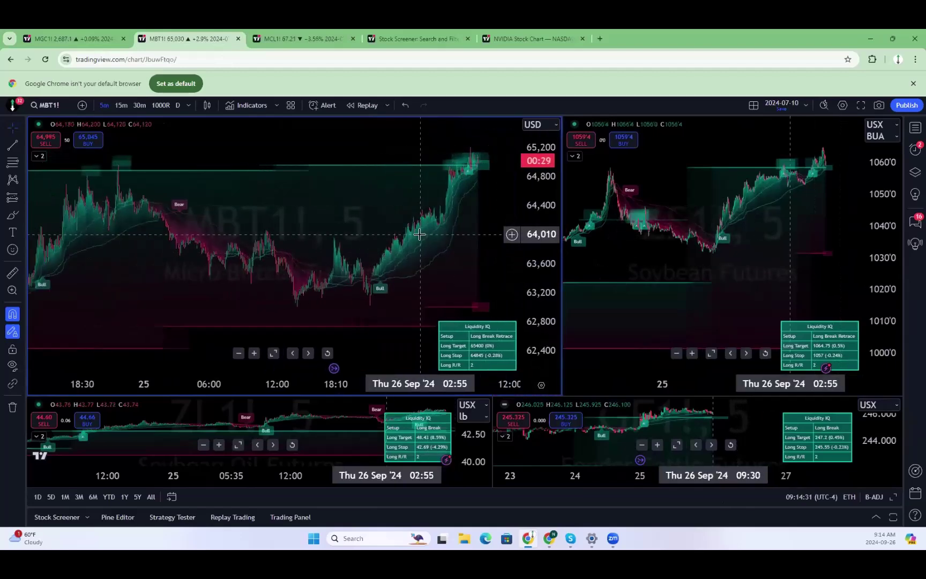
scroll(418, 222, "down", 3)
scroll(419, 222, "down", 3)
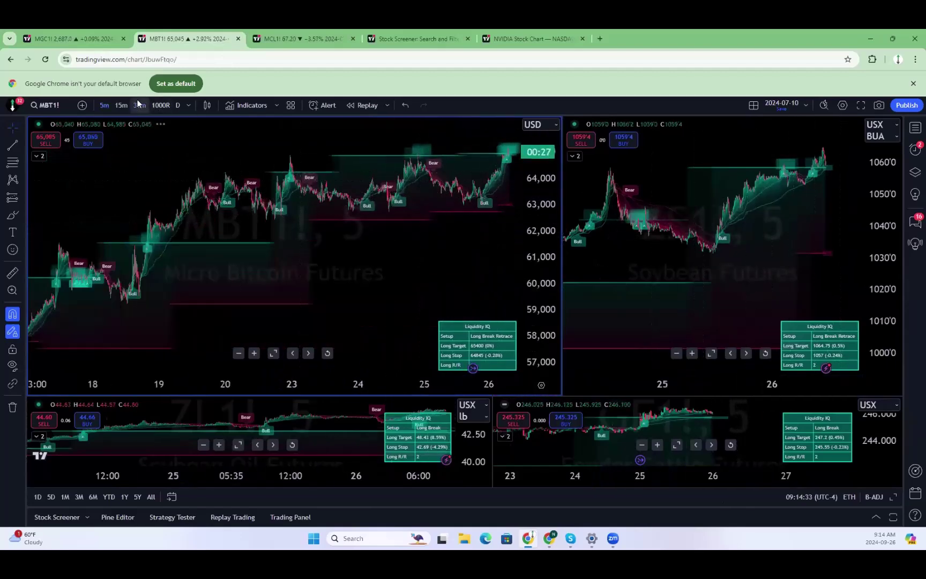
Review the Micro Bitcoin Futures trend from August to late September on the 30-minute interval with the Liquidity IQ indicator hidden.
left_click(139, 105)
left_click(39, 156)
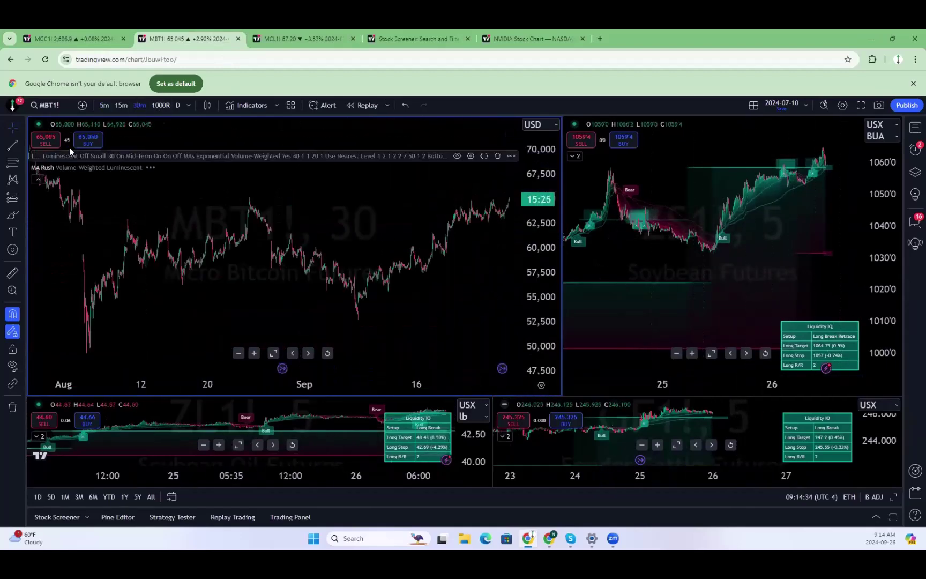
left_click(456, 156)
scroll(450, 193, "left", 10)
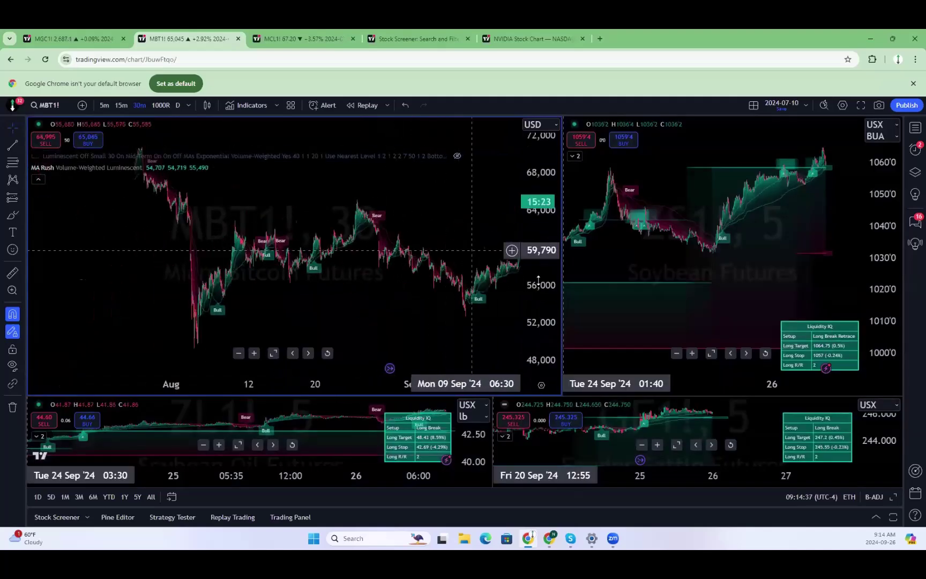
left_click_drag(448, 185, 275, 174)
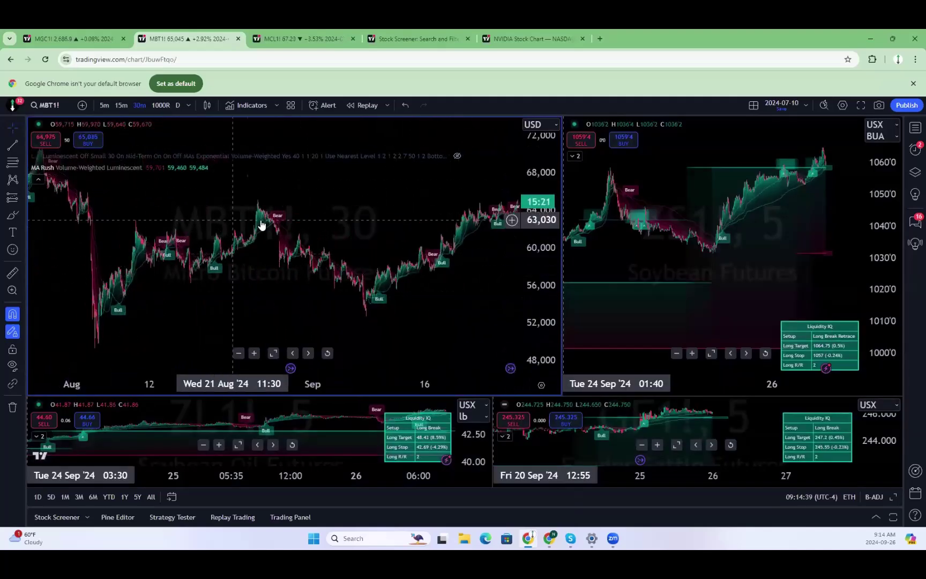
scroll(408, 308, "right", 5)
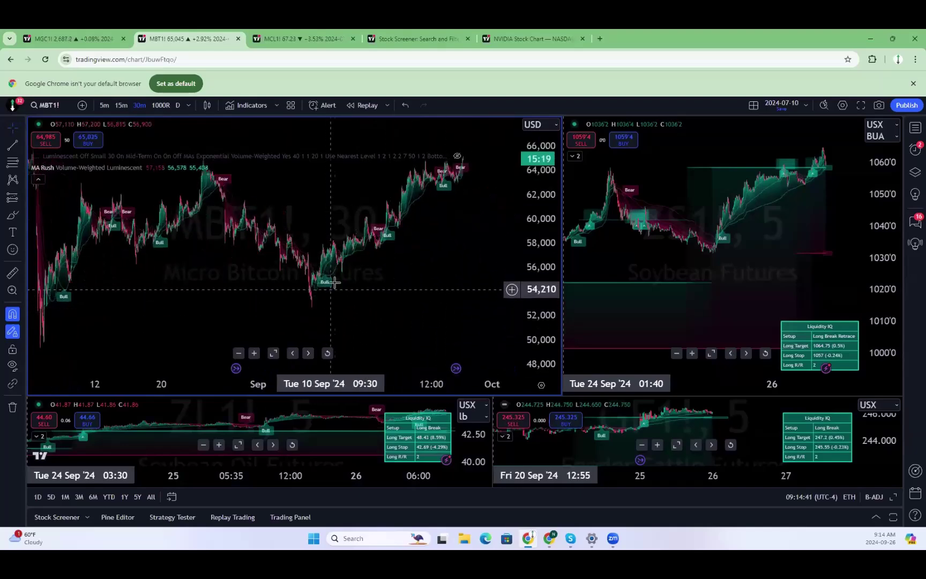
scroll(365, 209, "left", 2)
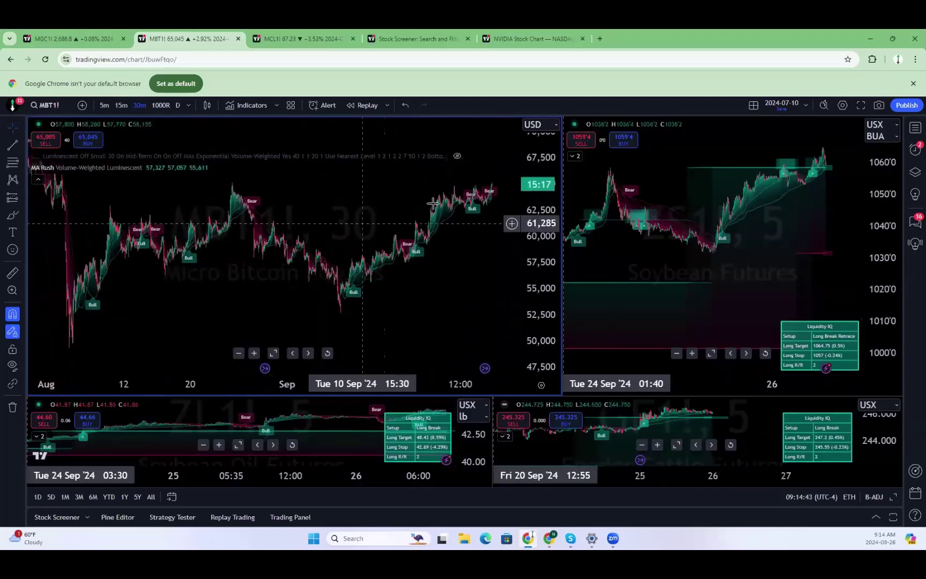
Return Micro Bitcoin Futures to the 5-minute interval with Liquidity IQ shown, and examine its zones from September 20 to 26.
left_click(102, 105)
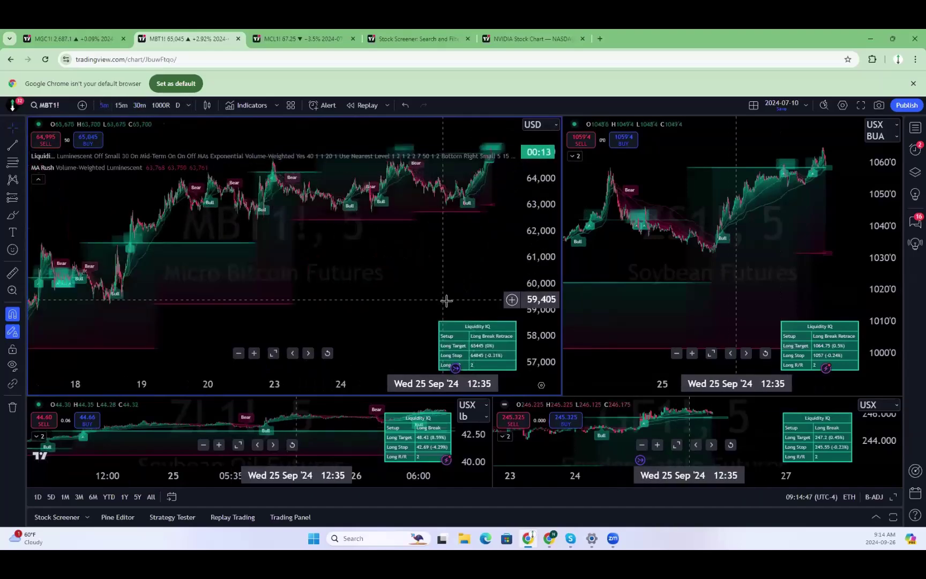
scroll(436, 295, "up", 3)
scroll(435, 289, "up", 2)
scroll(440, 279, "down", 6)
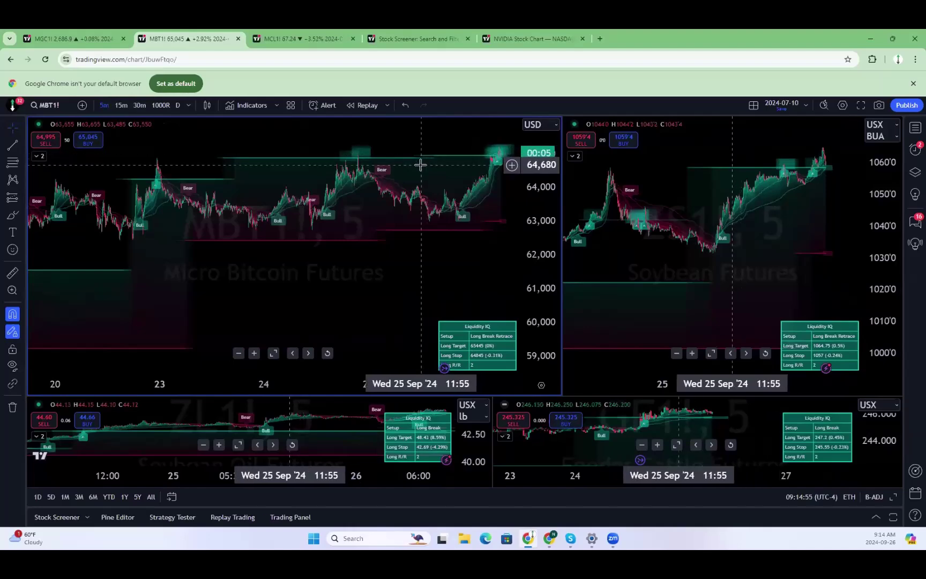
scroll(467, 205, "up", 2)
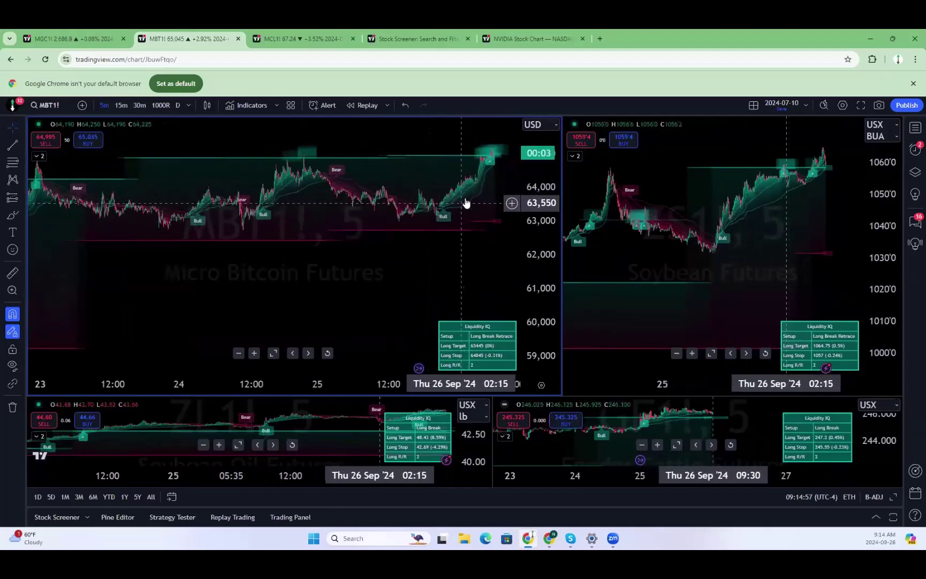
scroll(466, 202, "down", 3)
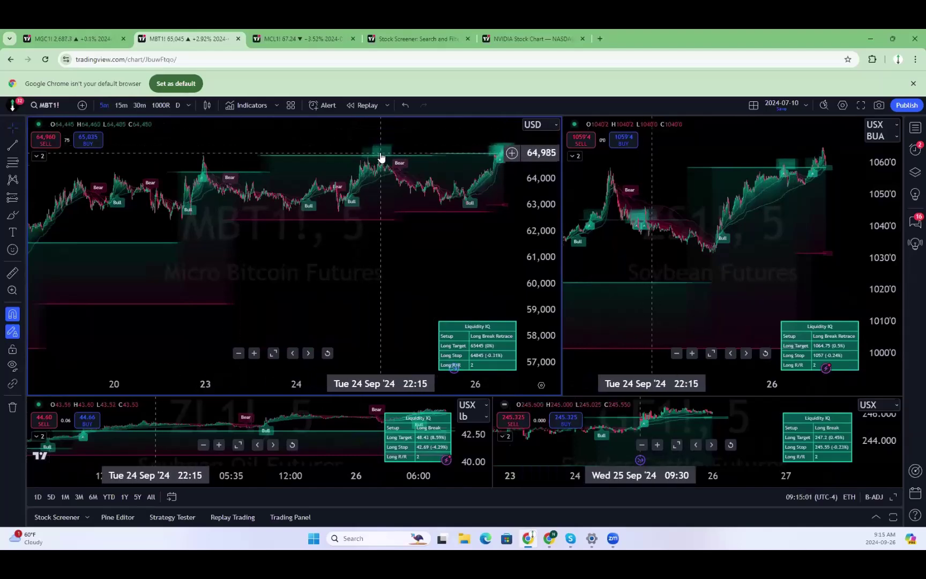
scroll(461, 188, "up", 3)
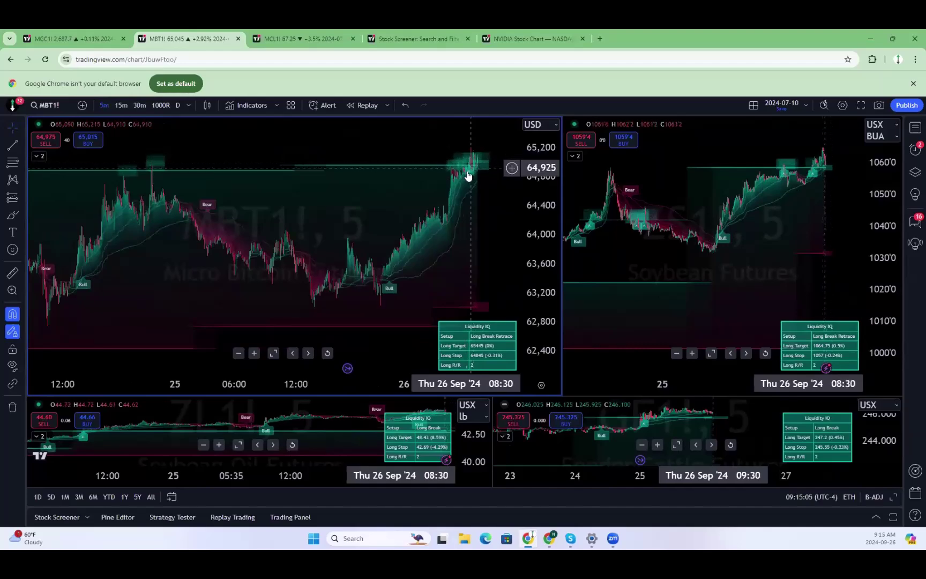
scroll(451, 252, "up", 4)
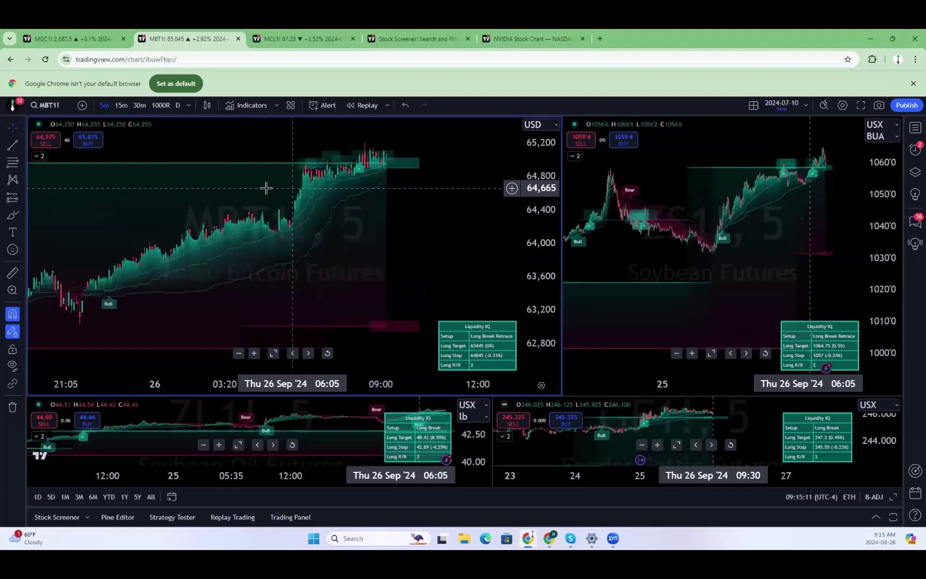
Compare the September 24 highs at the Liquidity IQ resistance with the September 26 price action on the 5-minute Micro Bitcoin Futures chart.
scroll(487, 188, "left", 10)
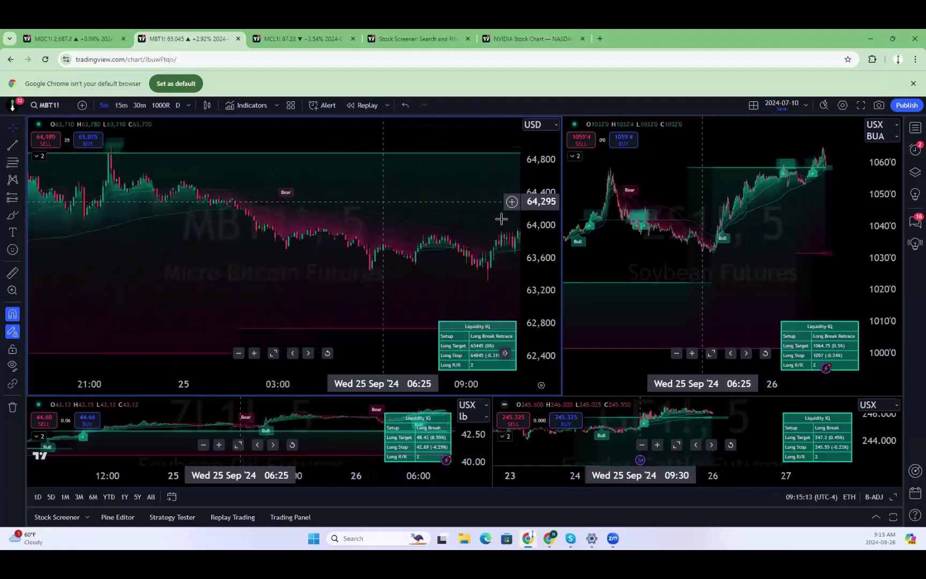
scroll(501, 218, "left", 5)
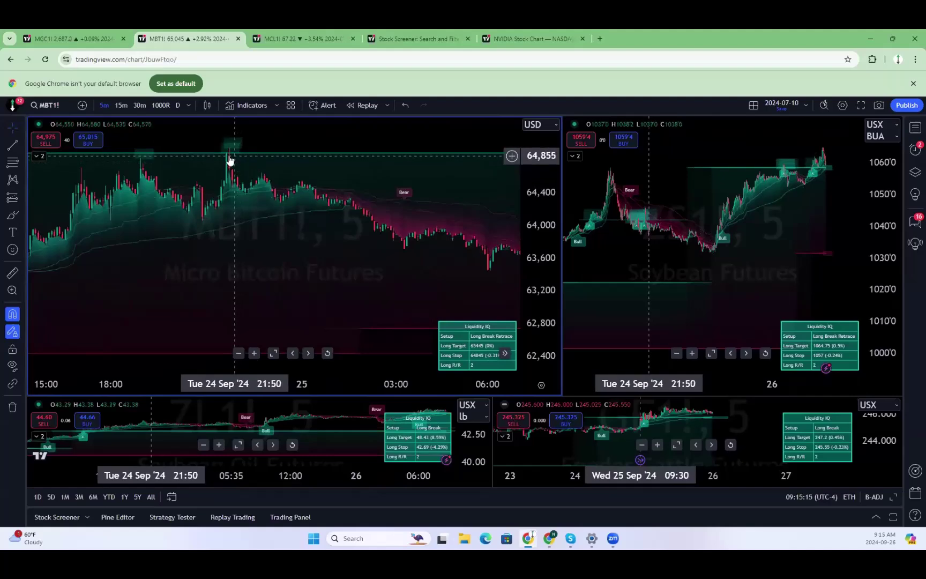
scroll(362, 159, "right", 10)
scroll(452, 192, "right", 8)
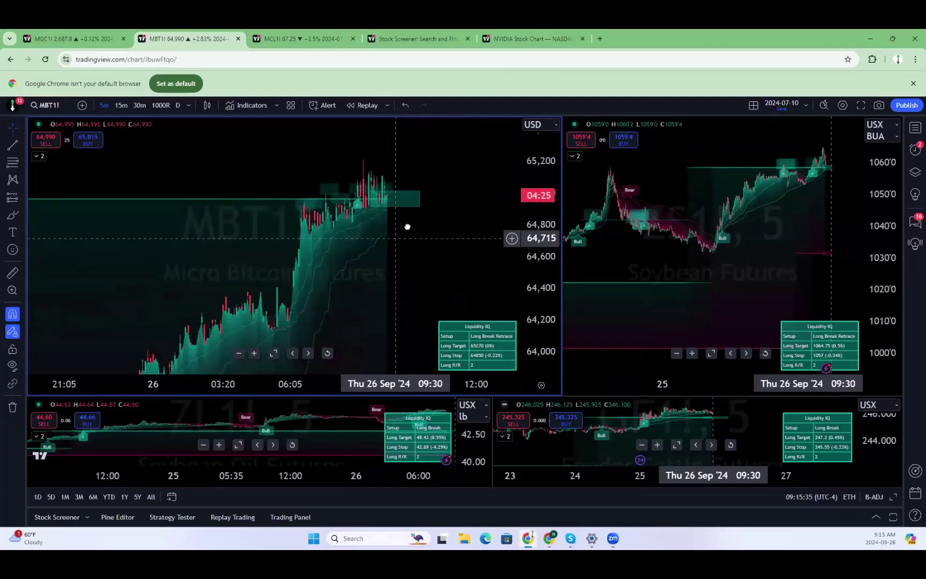
scroll(407, 227, "left", 5)
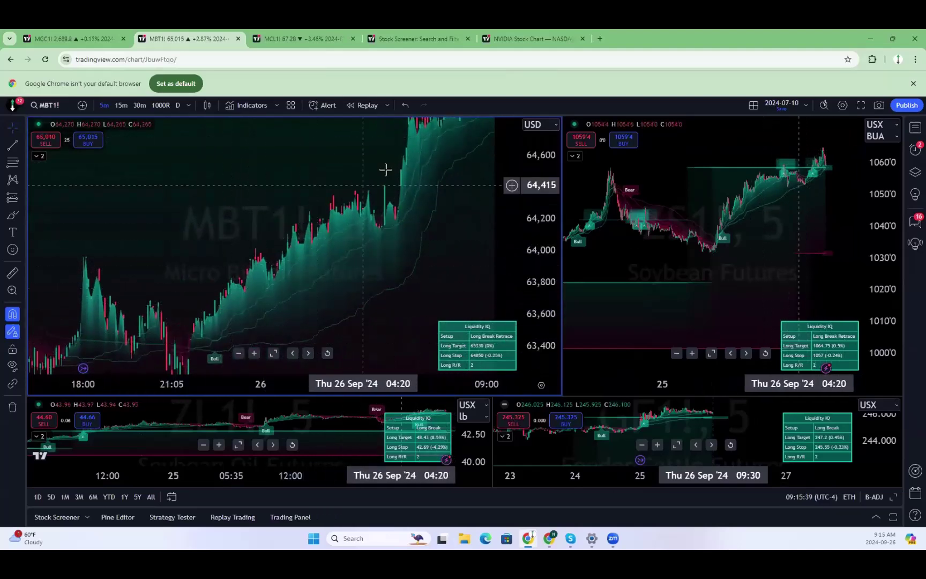
Examine the September 26 Micro Bitcoin Futures price action at the Liquidity IQ resistance and shrink its pane back to a balanced four-chart layout.
scroll(328, 254, "right", 4)
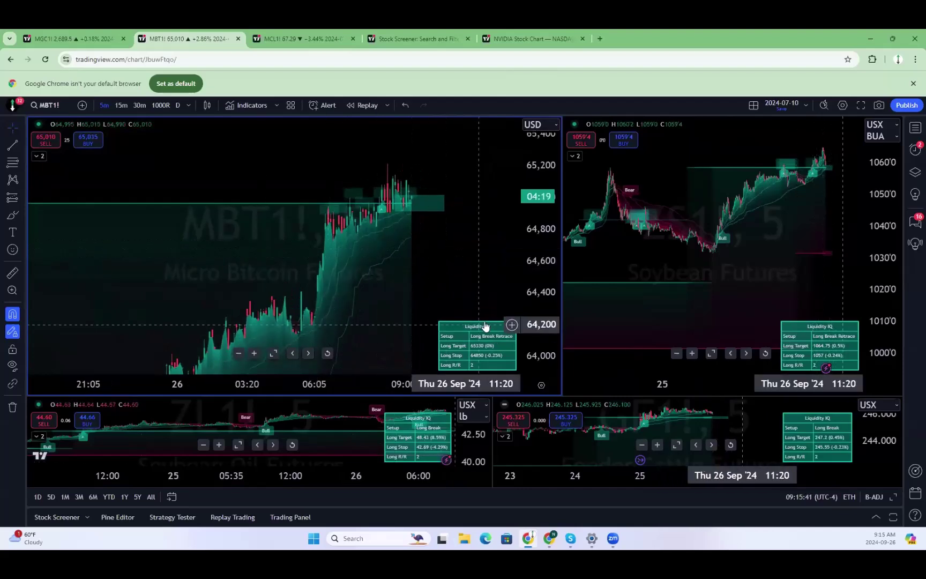
left_click_drag(509, 222, 507, 298)
scroll(506, 297, "down", 3)
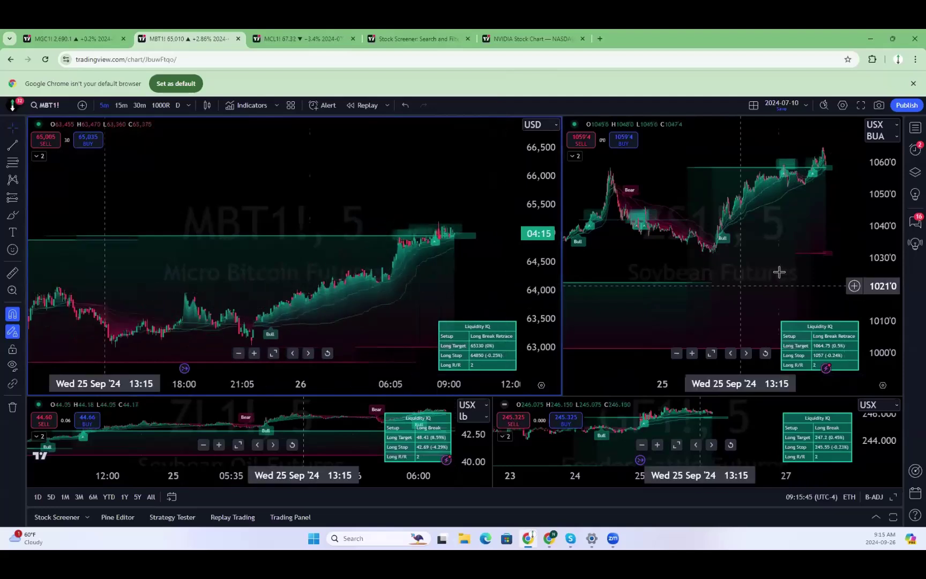
scroll(436, 297, "right", 2)
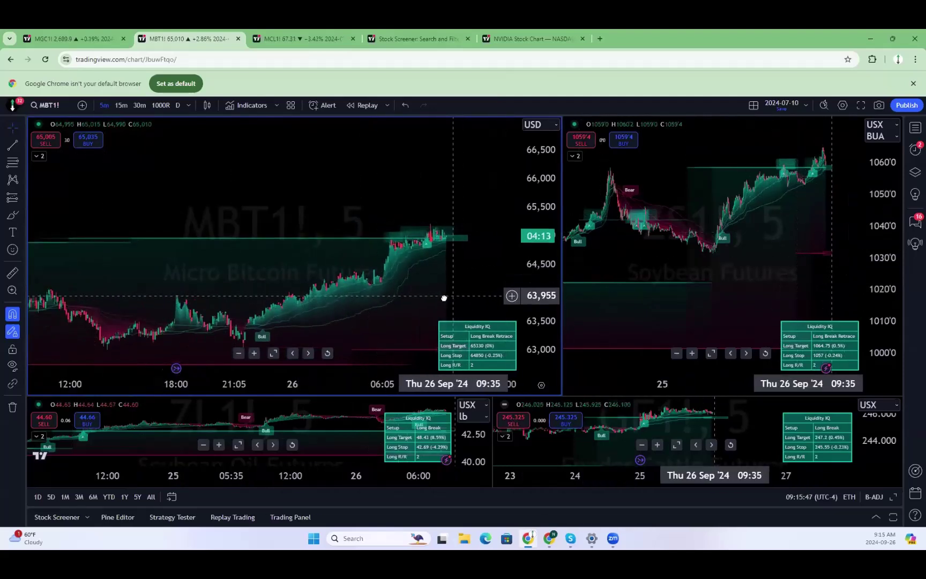
left_click_drag(513, 203, 513, 152)
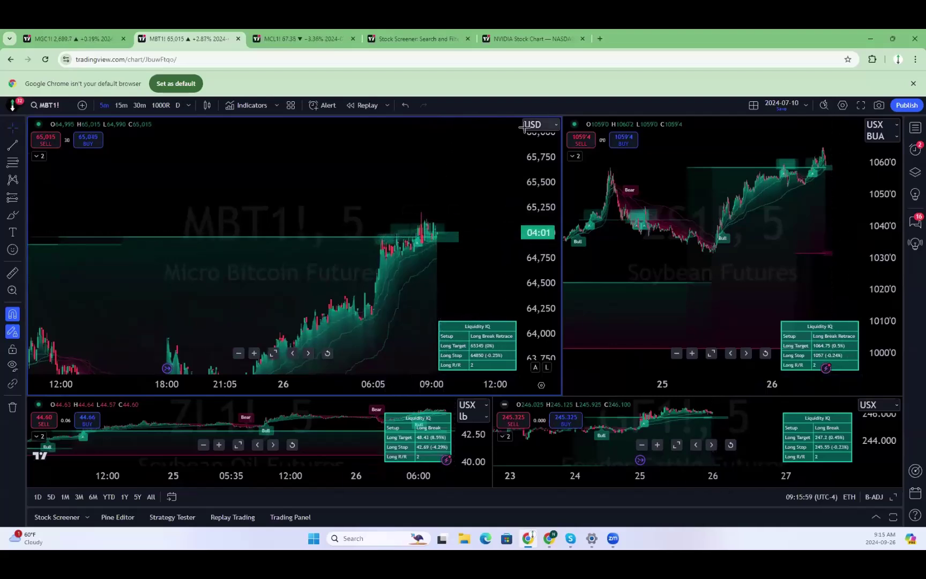
left_click_drag(546, 166, 497, 300)
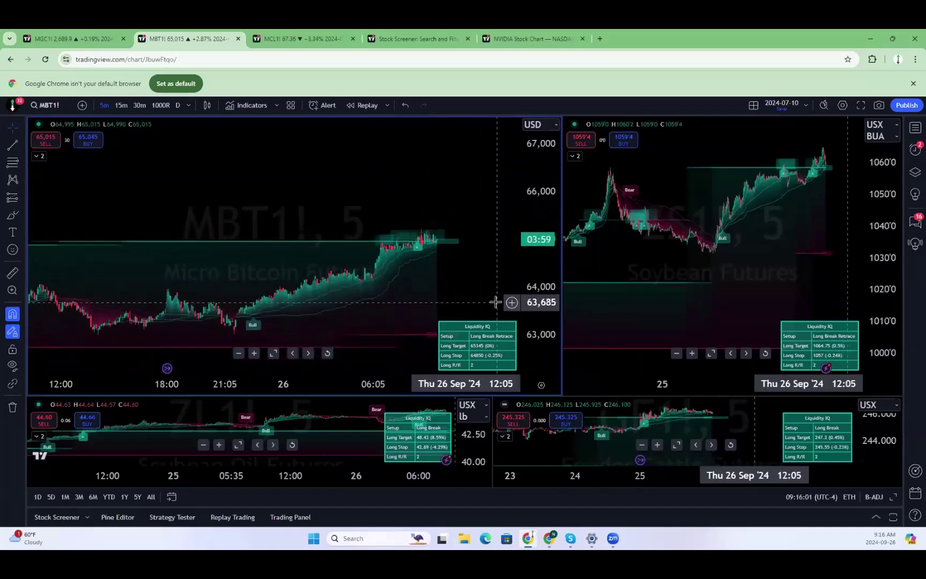
left_click_drag(550, 328, 489, 328)
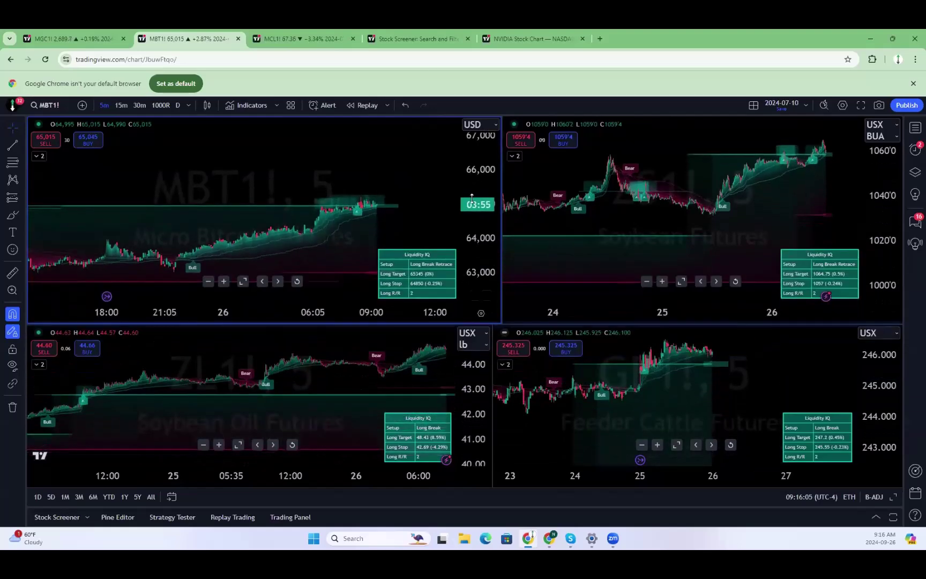
Create a one-time price alert on Micro Gold Futures for crossing 2,680.5, and review the chart around that level.
left_click(130, 34)
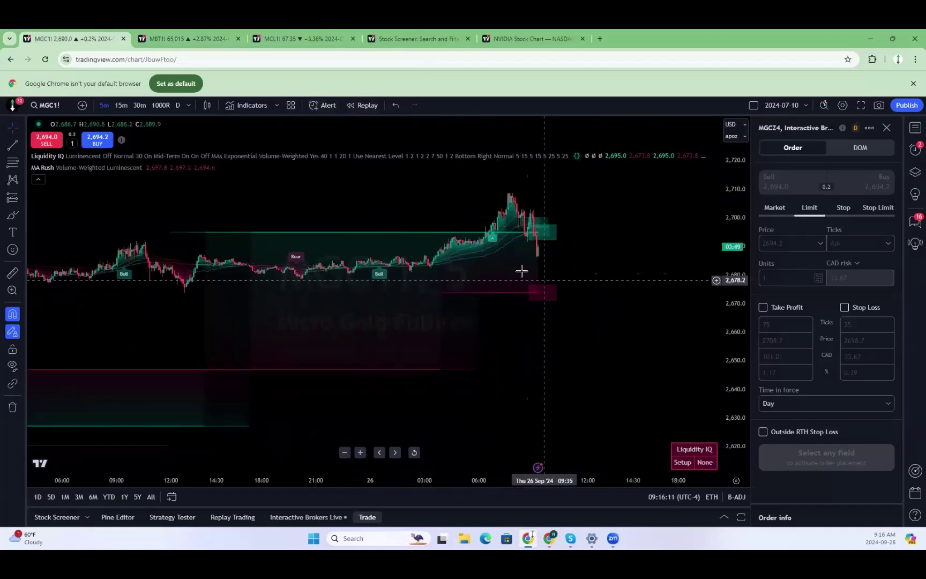
scroll(519, 289, "up", 3)
scroll(618, 320, "up", 3)
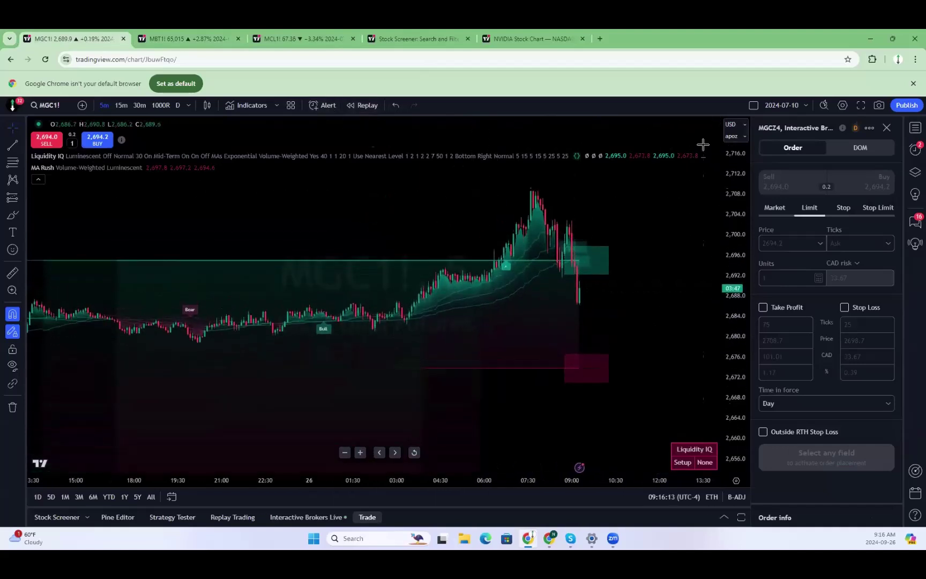
right_click(607, 278)
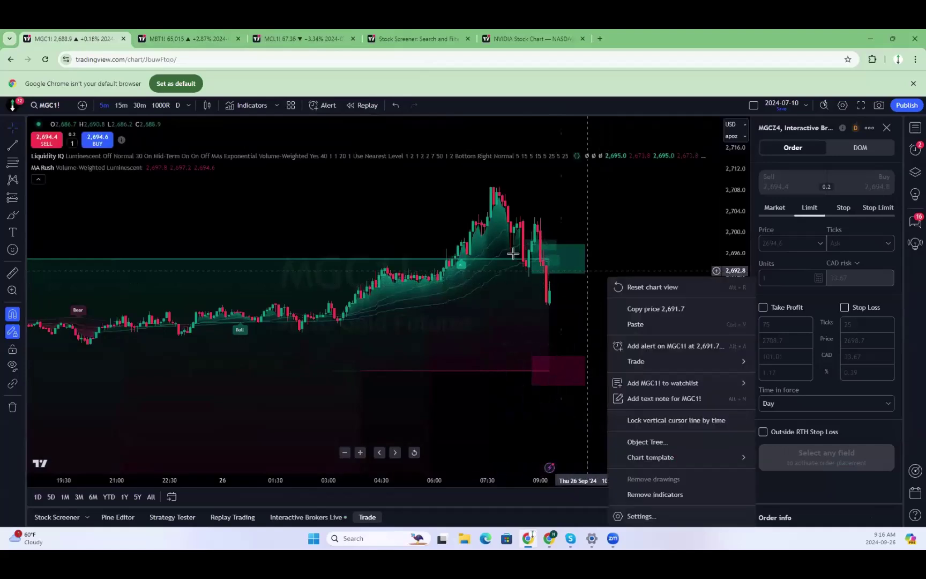
left_click(430, 230)
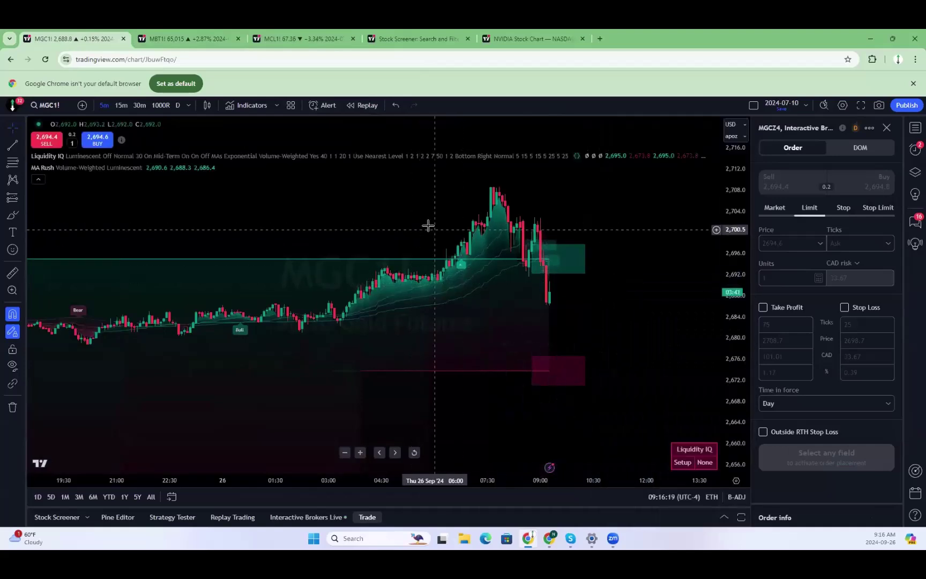
key("alt+a")
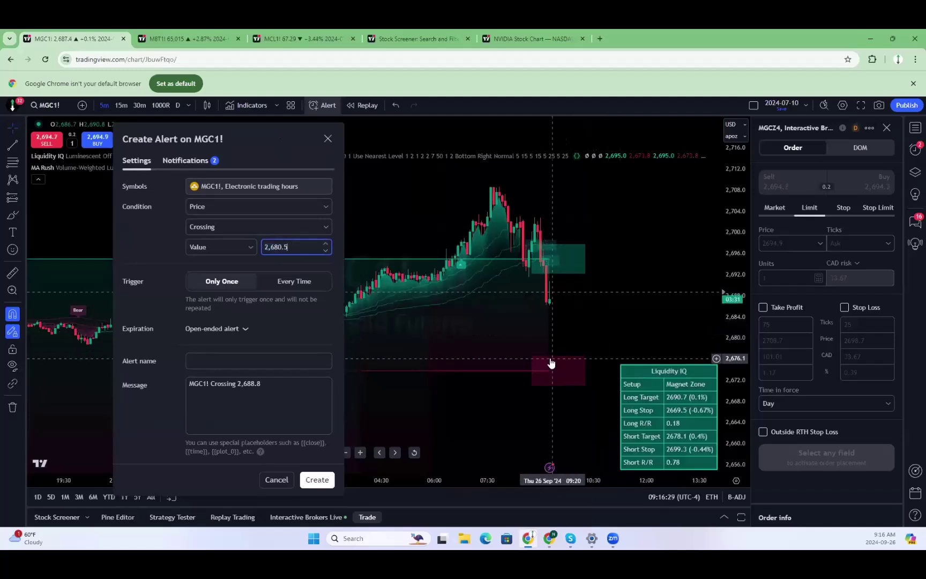
left_click(324, 484)
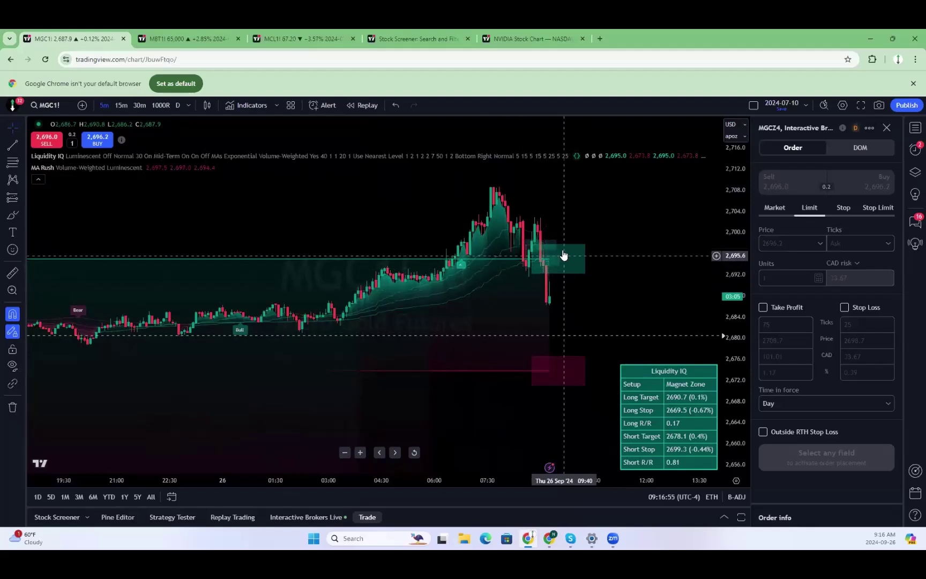
scroll(569, 274, "down", 3)
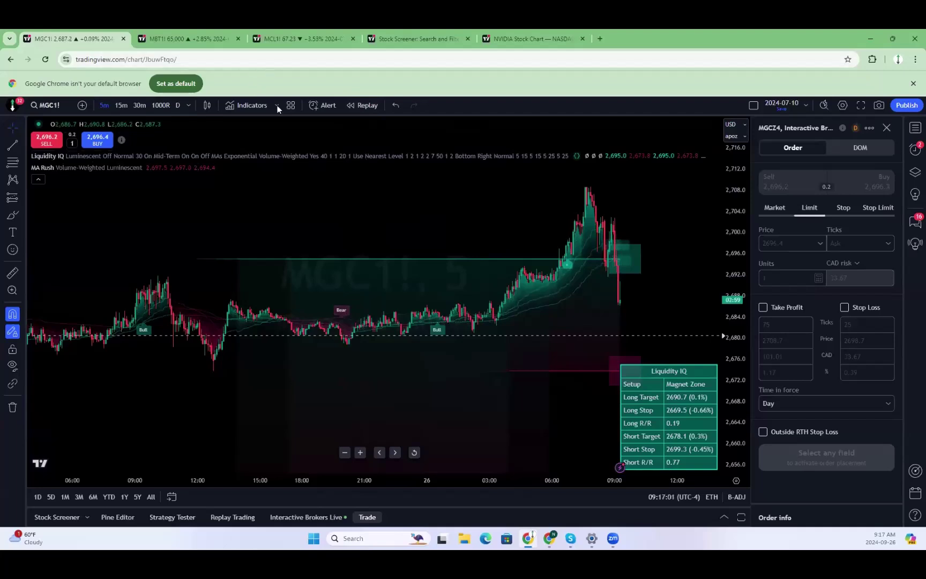
left_click_drag(610, 314, 522, 266)
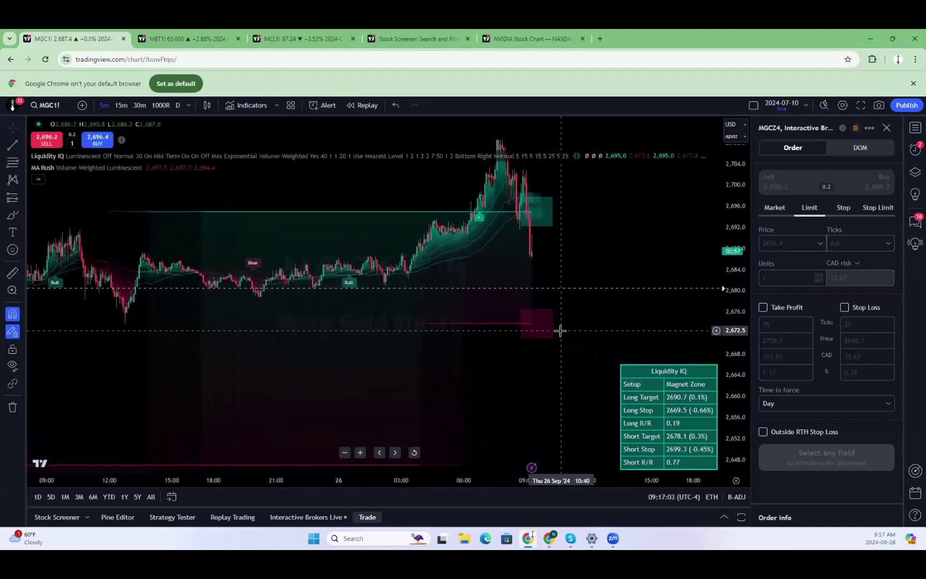
Return to the four-chart futures layout and create a one-time alert on Micro Bitcoin Futures for price crossing 65200.
left_click(293, 37)
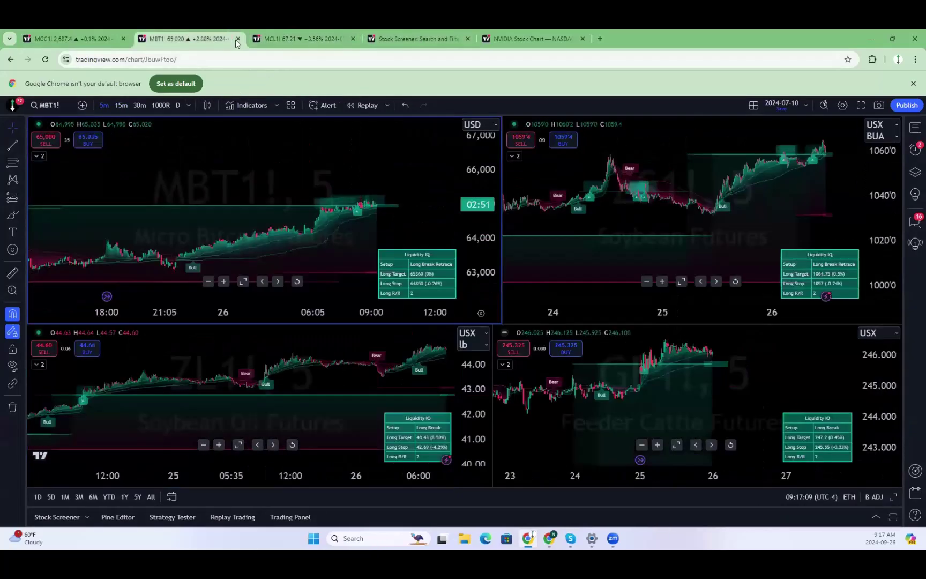
left_click(185, 38)
left_click_drag(476, 224, 473, 119)
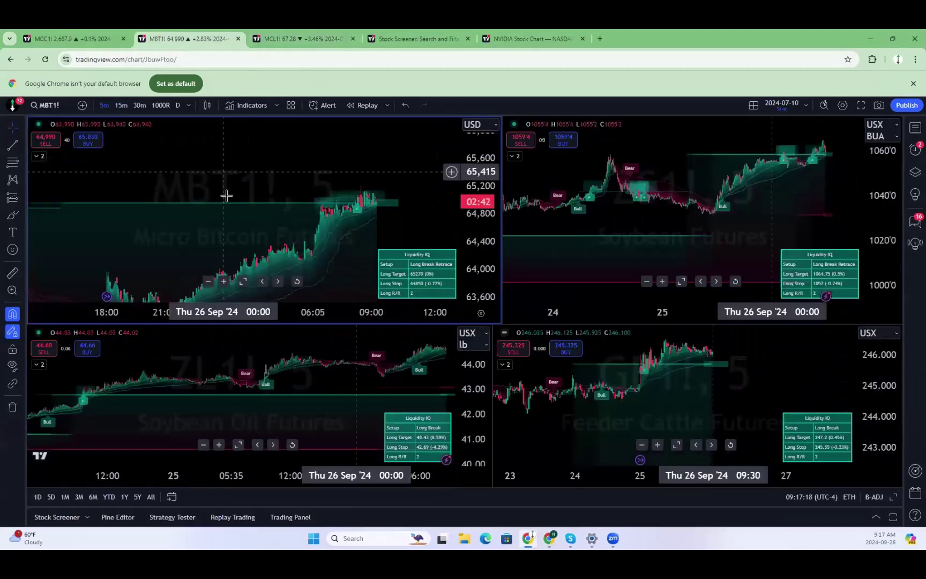
left_click(323, 109)
type("65200")
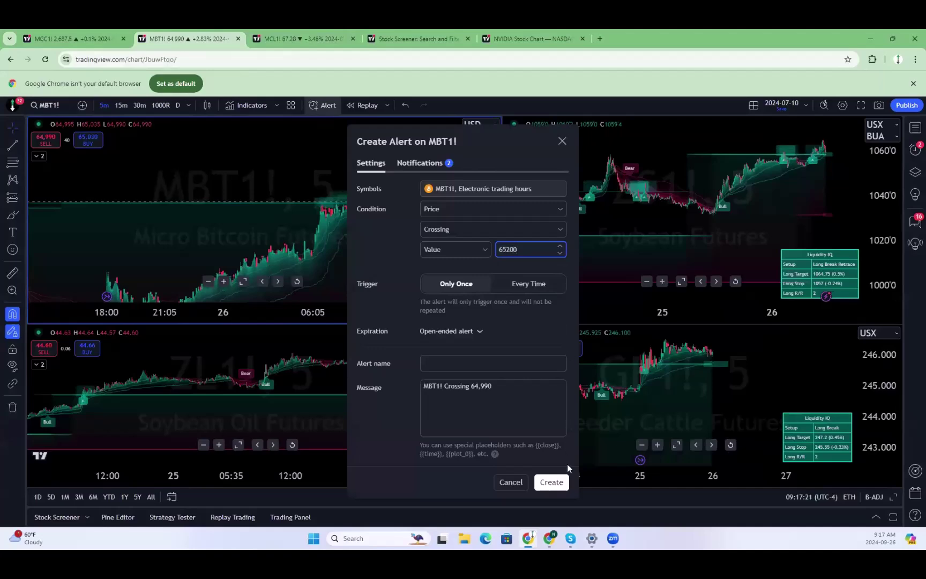
left_click(562, 484)
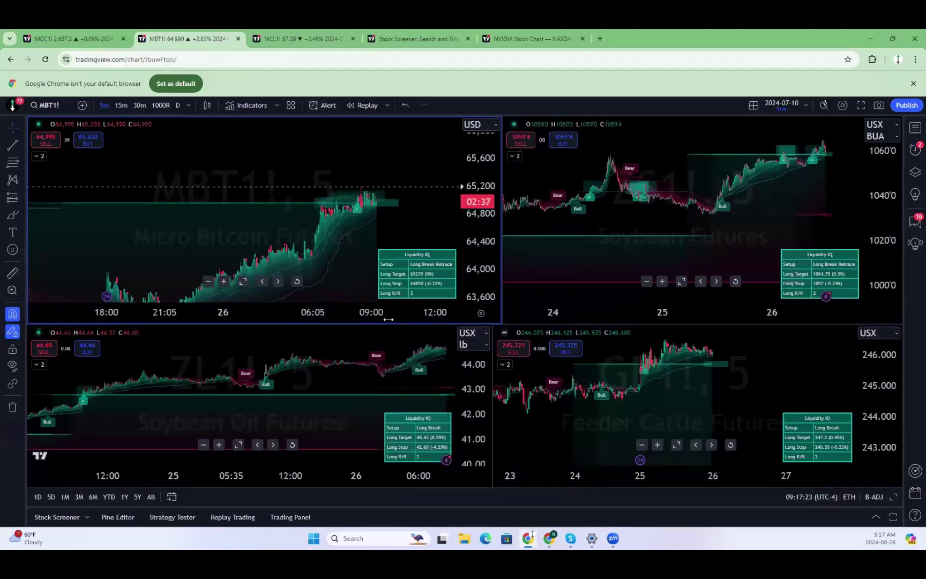
Enlarge the lower row of charts in height and examine the Soybean Oil Futures trend from September 24 to 26.
left_click_drag(388, 324, 379, 241)
left_click_drag(308, 343, 279, 343)
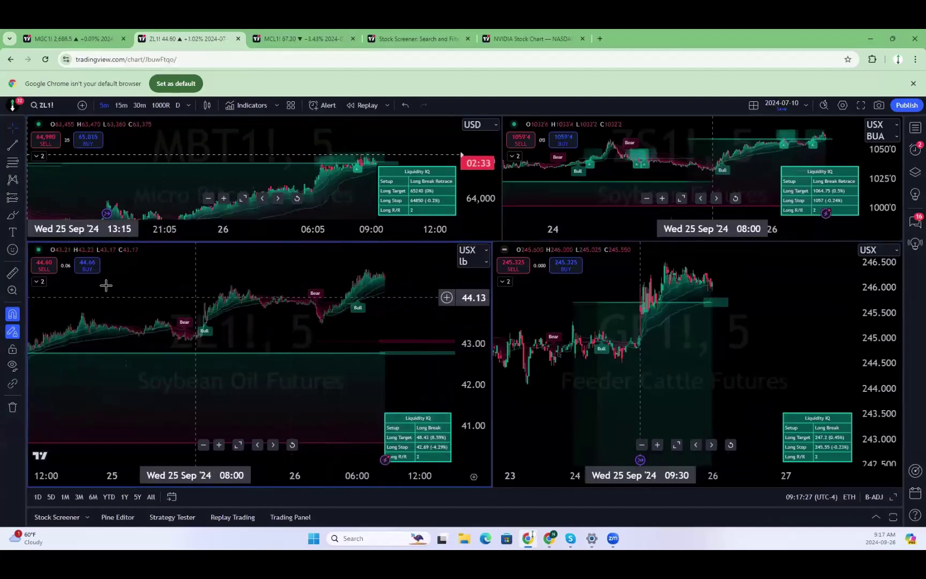
left_click(41, 282)
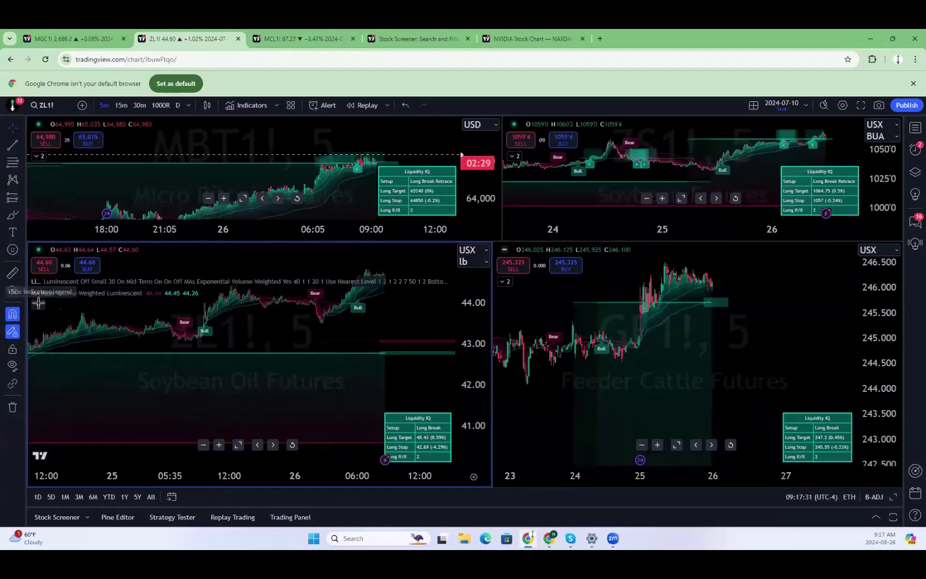
left_click(38, 303)
scroll(410, 308, "down", 3)
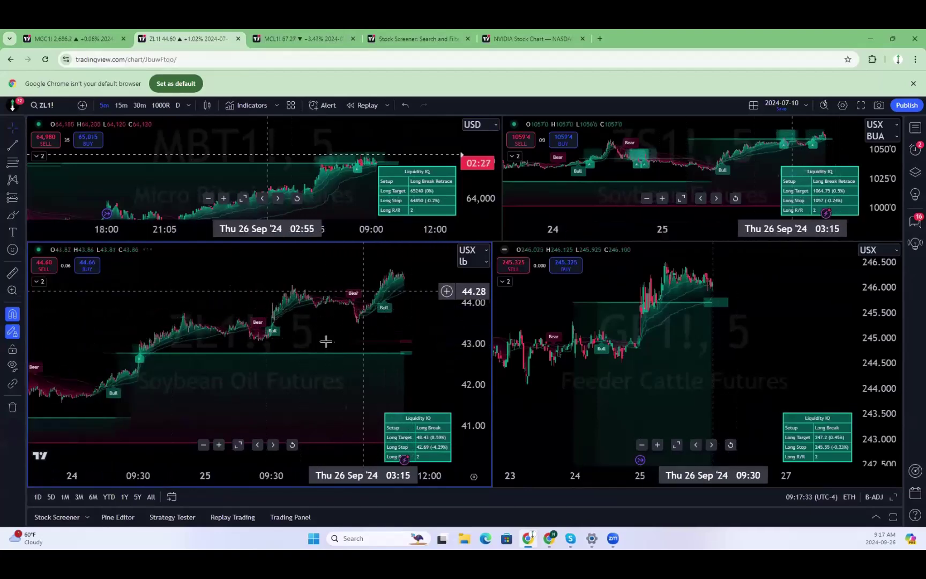
Widen the Feeder Cattle Futures pane and examine its 5-minute price action around the Liquidity IQ zone.
left_click_drag(492, 305, 373, 299)
right_click(205, 306)
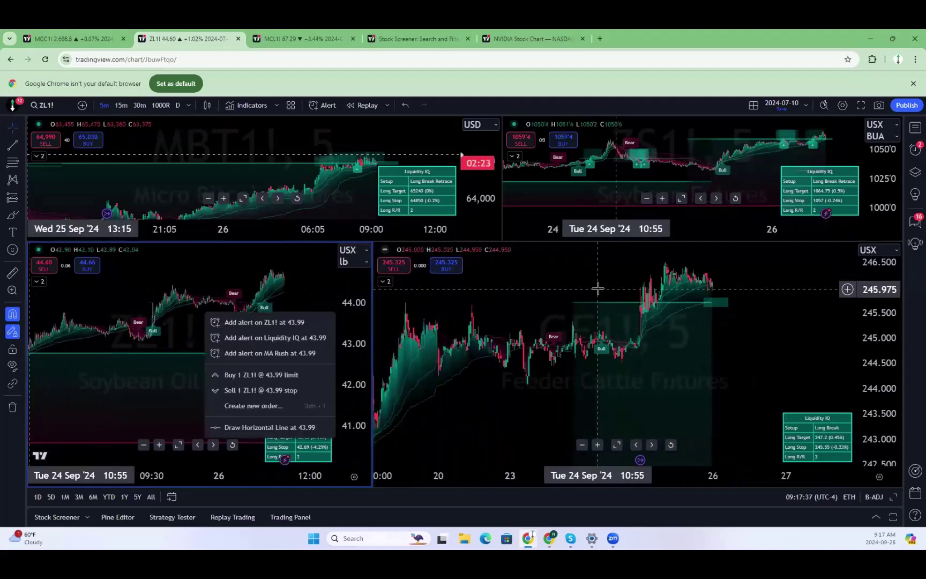
left_click(598, 321)
scroll(597, 356, "up", 4)
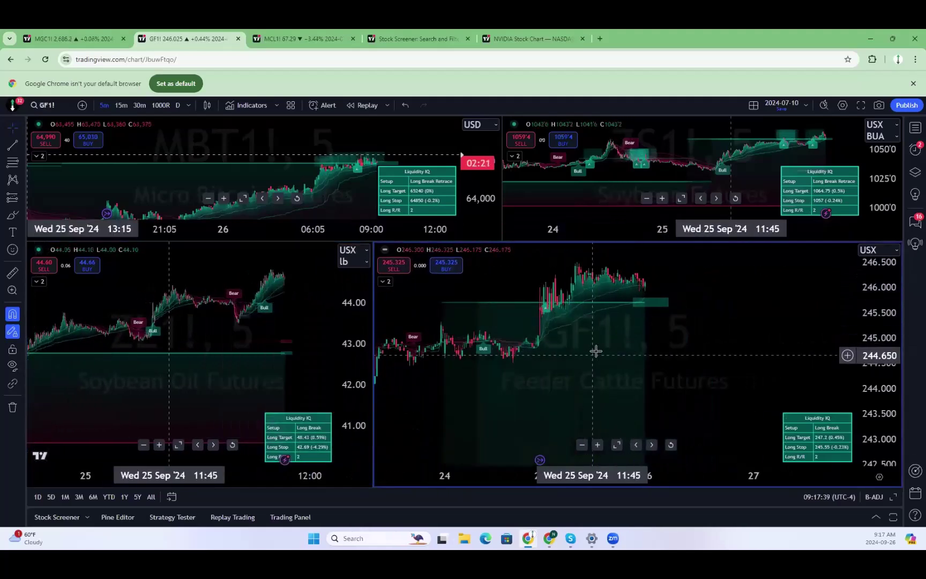
scroll(606, 351, "down", 4)
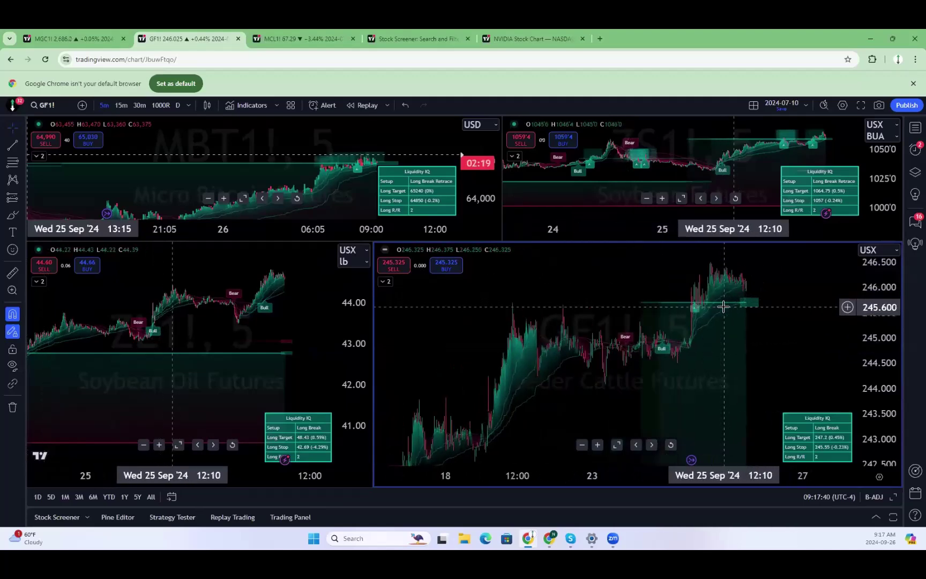
Review Feeder Cattle Futures from June to late September on the 30-minute interval, and return to the recent price action on 5 minutes.
left_click(141, 104)
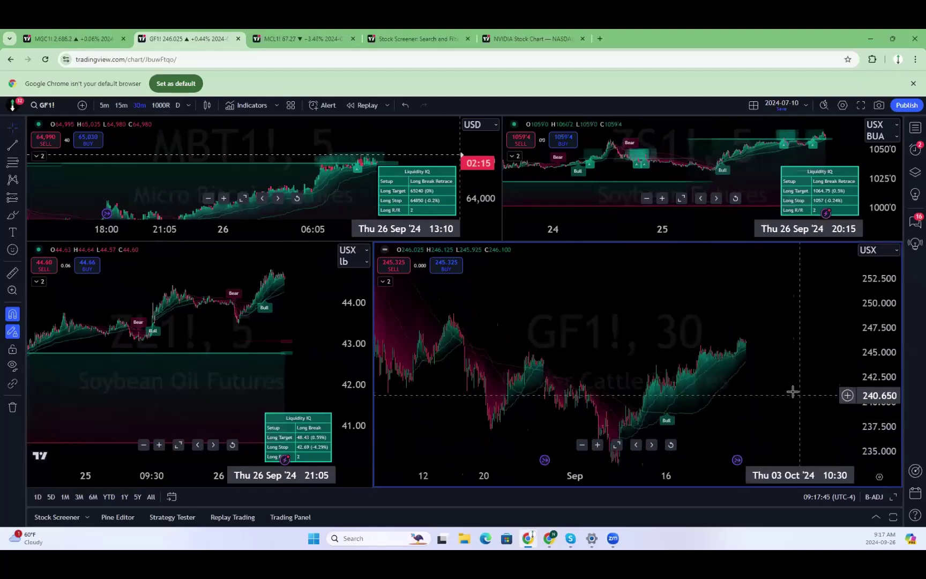
scroll(792, 391, "down", 5)
left_click_drag(857, 306, 896, 363)
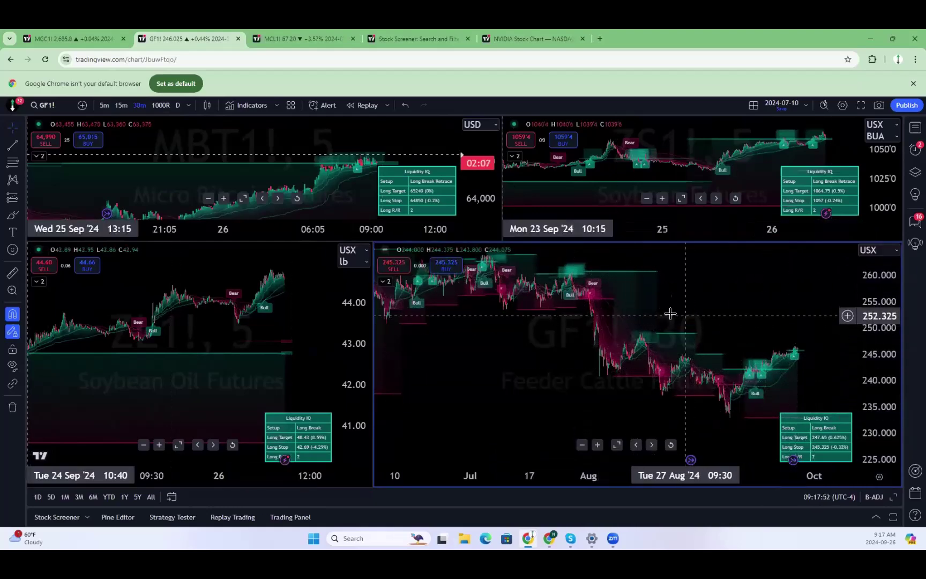
left_click(107, 107)
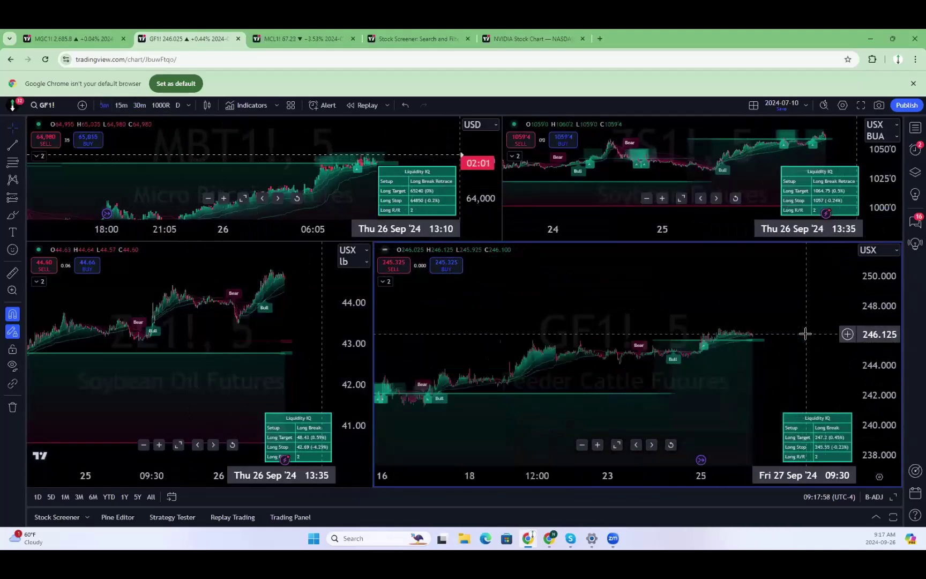
scroll(807, 332, "up", 5)
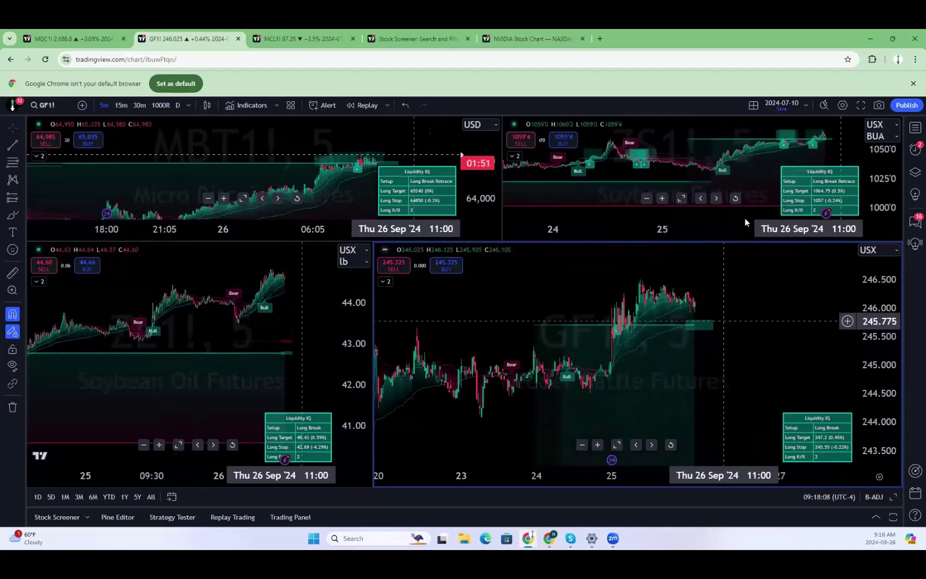
Create a one-time alert on Feeder Cattle Futures for price crossing 245.75.
right_click(680, 233)
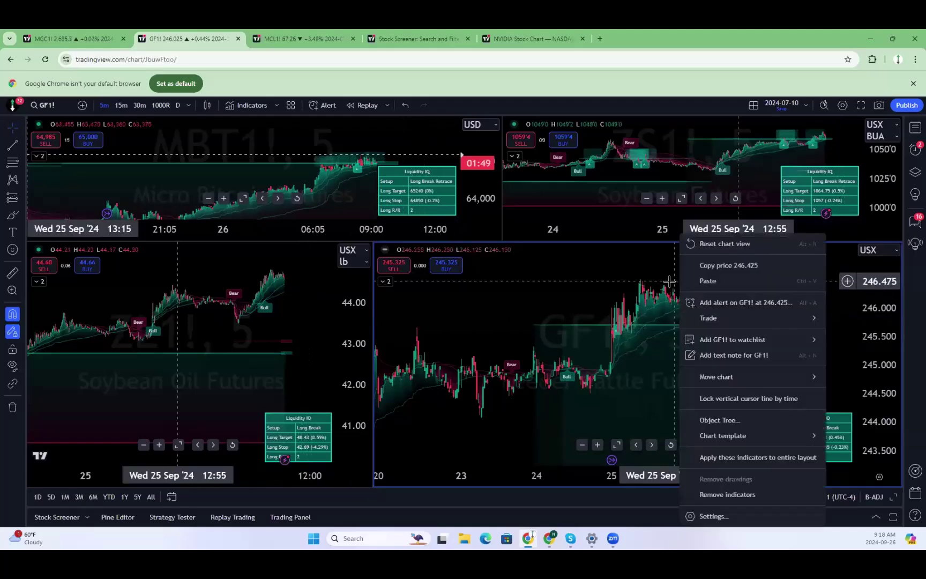
key("Escape")
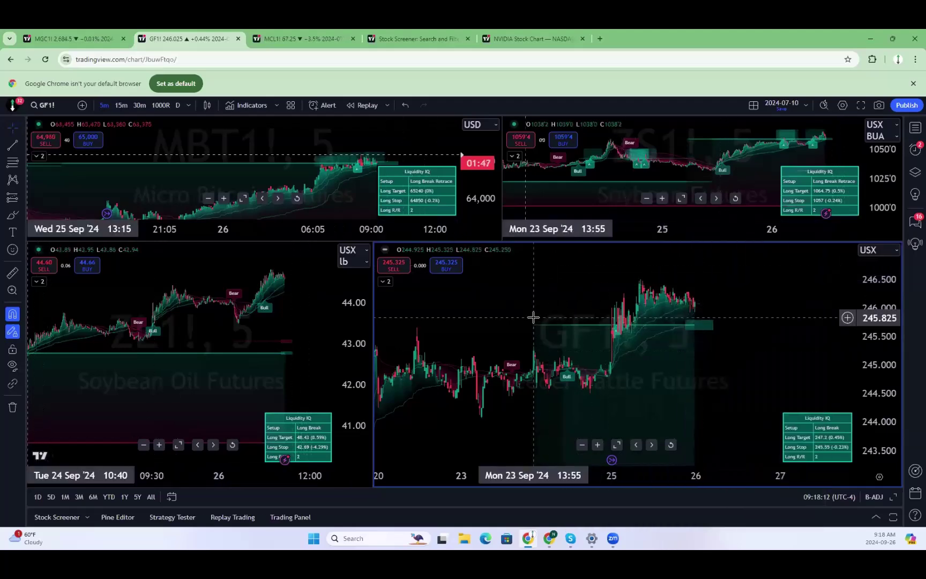
left_click(322, 105)
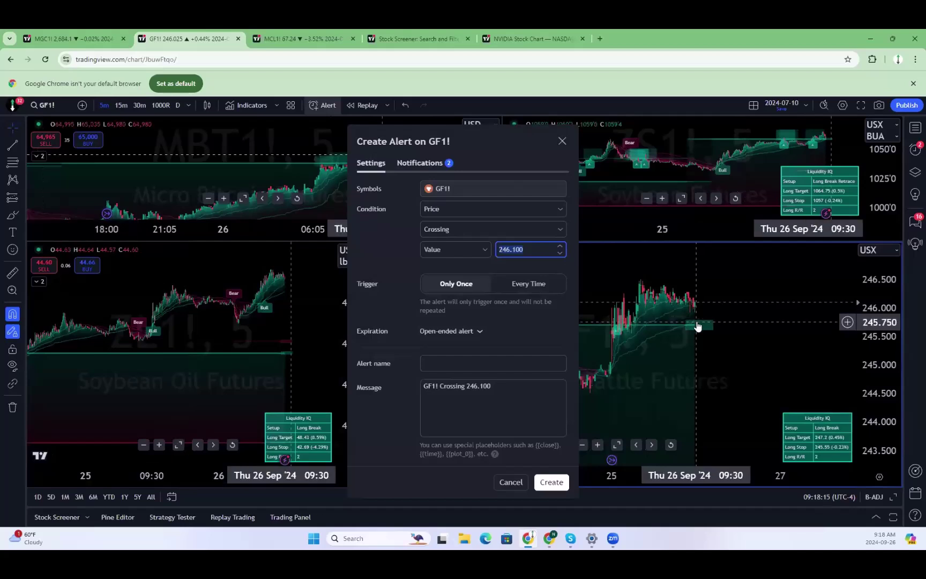
type("245.75")
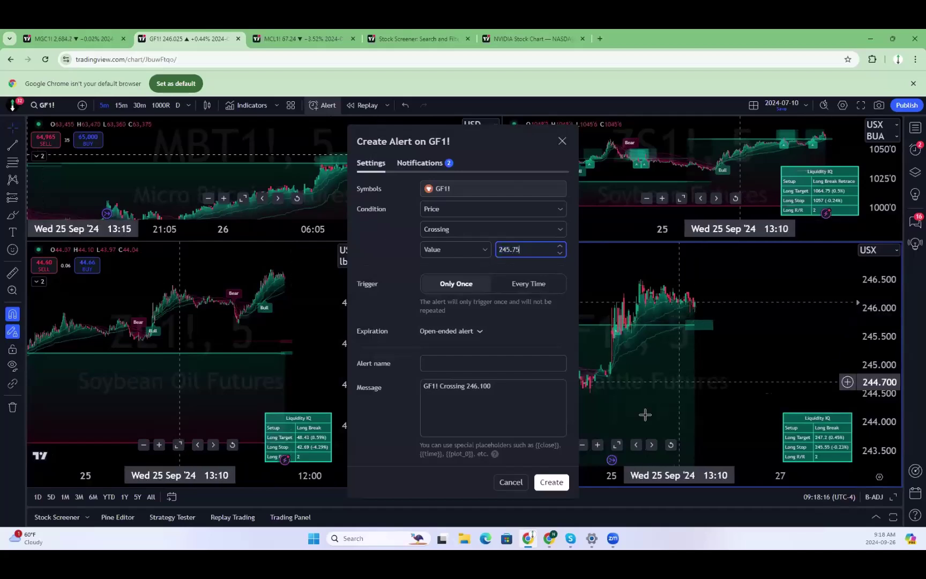
left_click(551, 481)
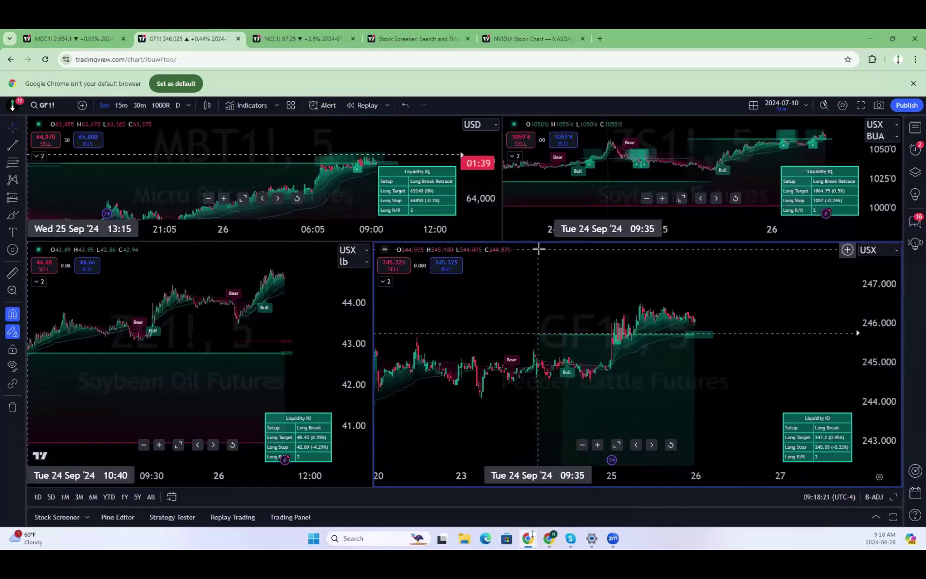
Enlarge the upper row of charts in height and examine the September 26 Soybean Futures price action at its Liquidity IQ zone.
left_click_drag(529, 241, 535, 427)
left_click(624, 368)
scroll(653, 331, "up", 5)
scroll(653, 330, "left", 5)
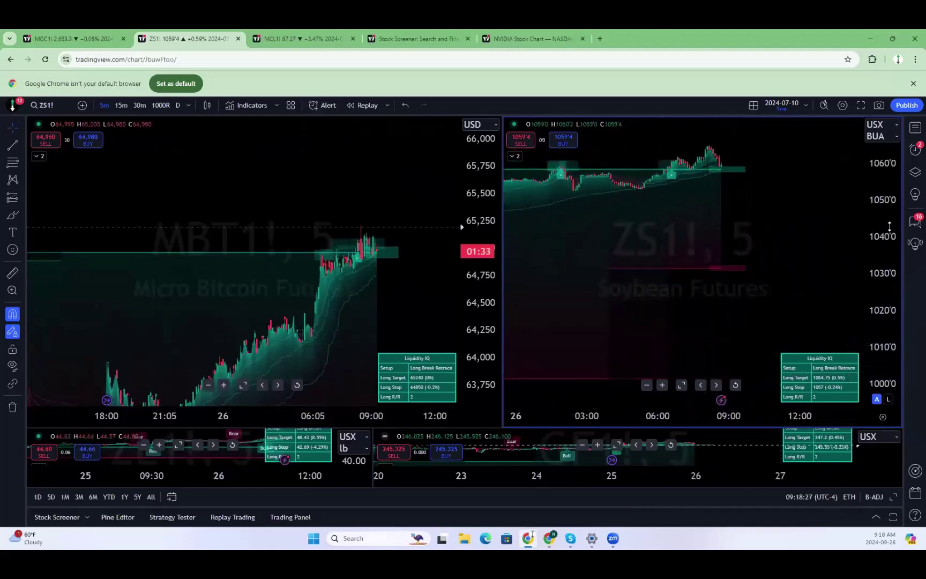
scroll(757, 258, "right", 3)
scroll(765, 258, "down", 3)
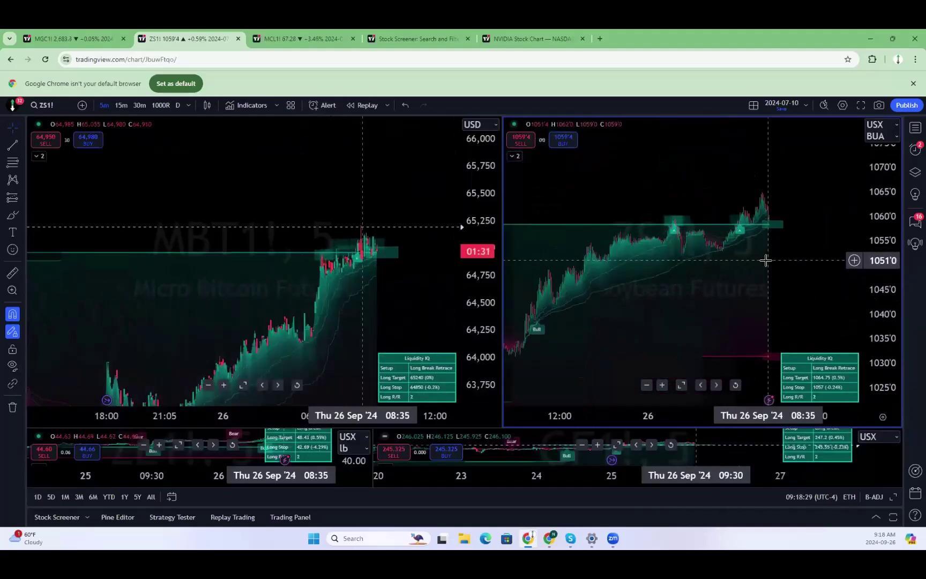
Look over the Soybean, Micro Gold and Micro WTI Crude Oil Futures charts and return to the Soybean Futures layout.
scroll(680, 246, "up", 2)
left_click(64, 38)
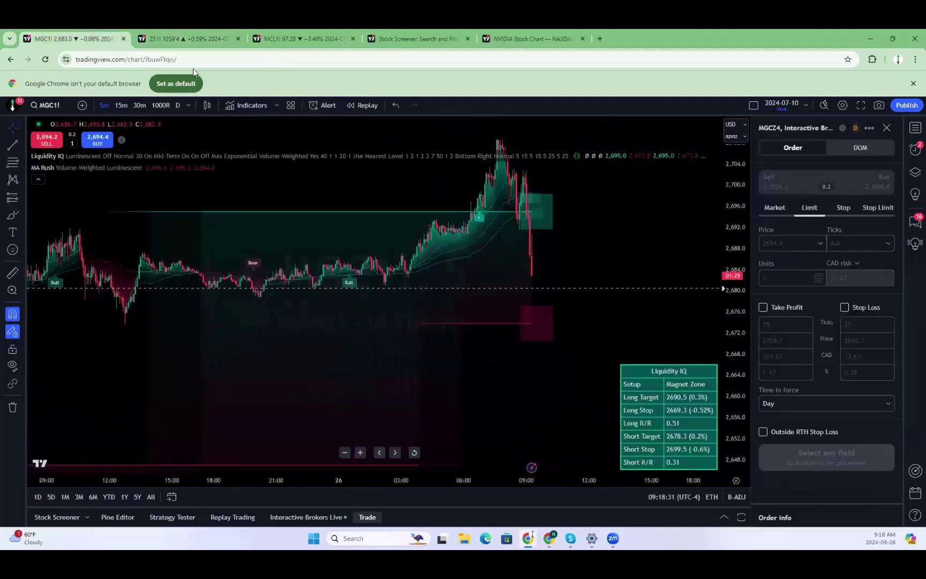
left_click(224, 34)
left_click(298, 36)
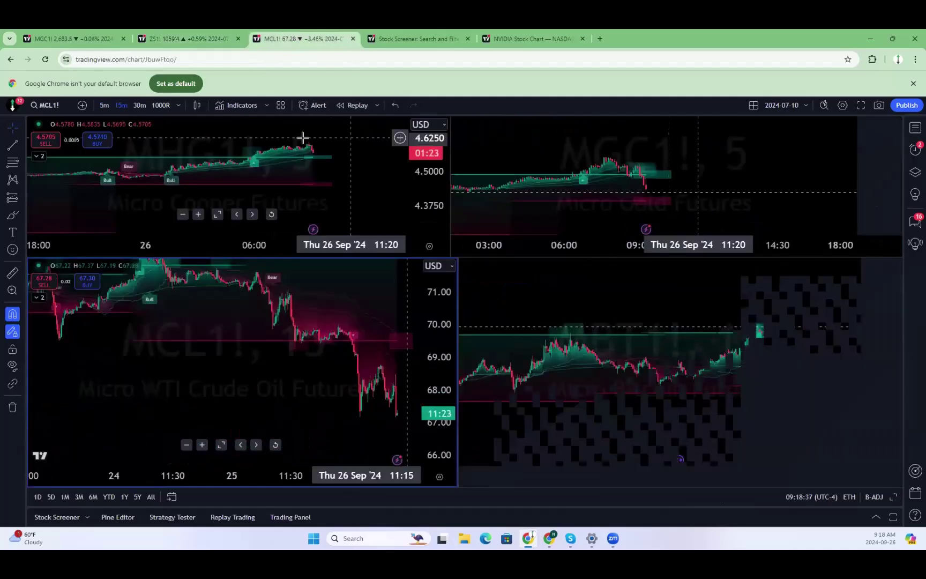
left_click(183, 34)
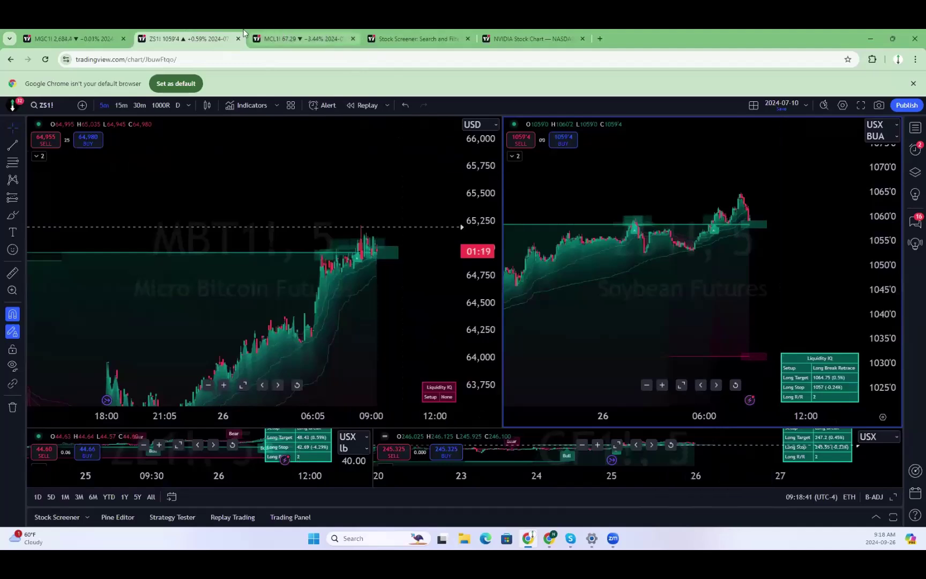
Duplicate the Micro Gold Futures chart tab.
right_click(104, 33)
left_click(177, 116)
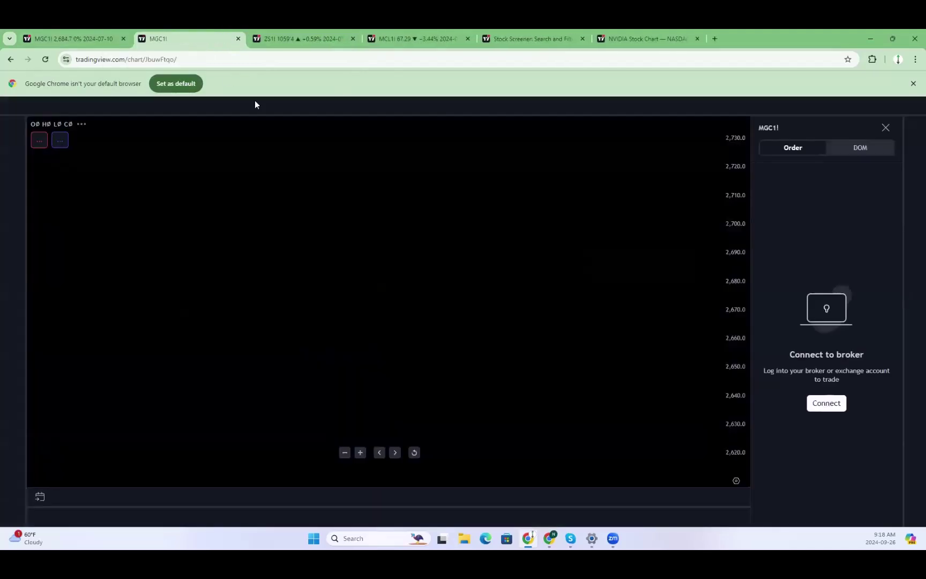
key("m")
key("Escape")
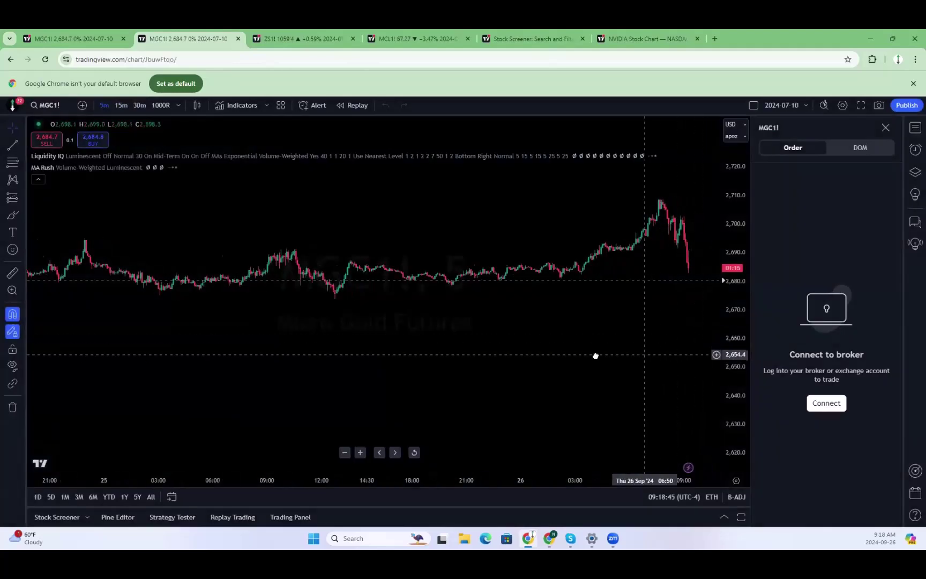
In the original Micro Gold Futures chart, examine the 5-minute price action and review September on the 15-minute interval.
left_click(84, 33)
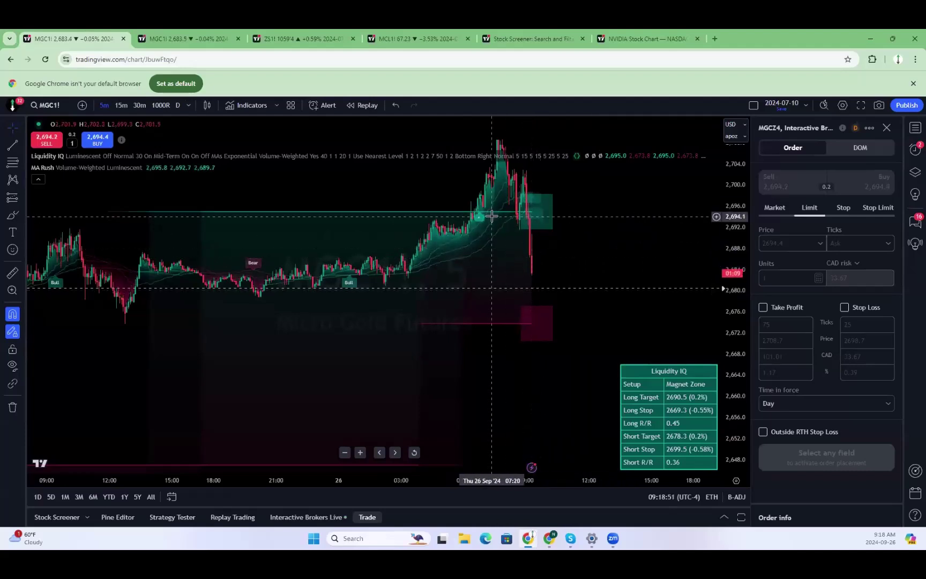
left_click(490, 240)
left_click_drag(498, 246, 512, 257)
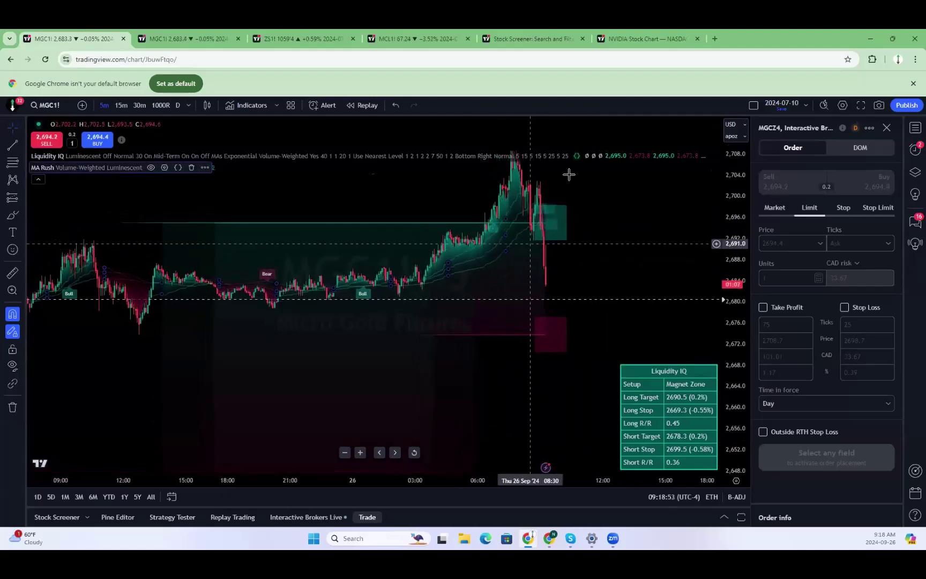
left_click(121, 105)
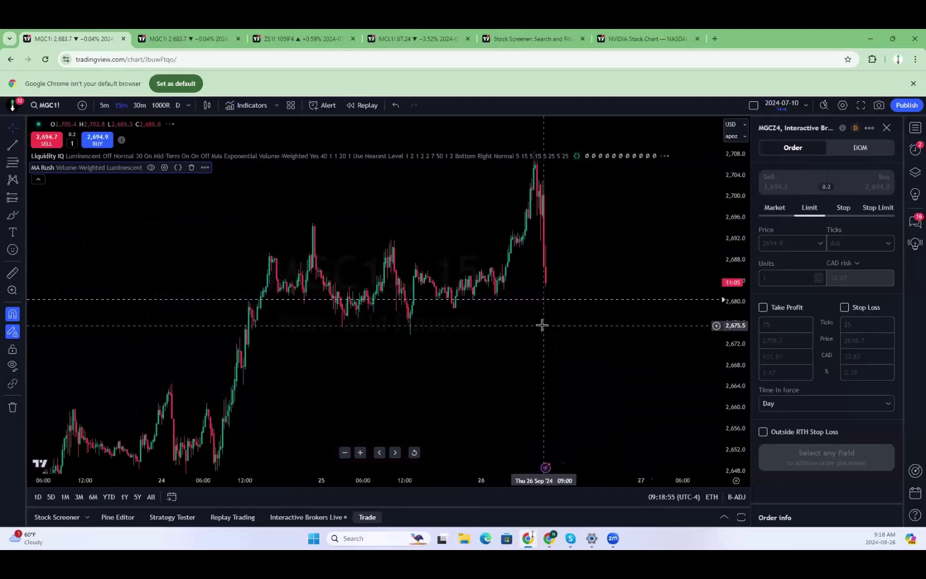
left_click_drag(737, 307, 676, 397)
scroll(573, 301, "up", 4)
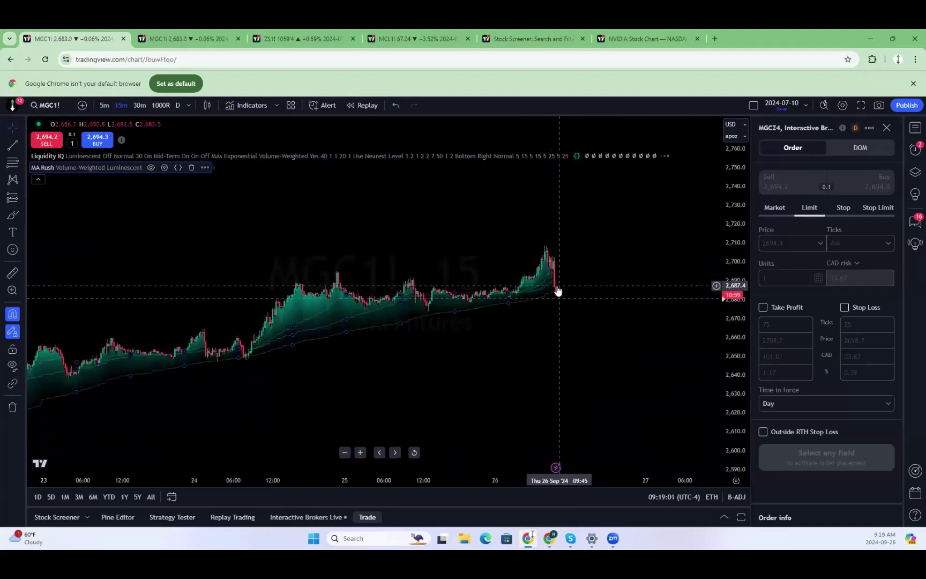
scroll(533, 348, "down", 6)
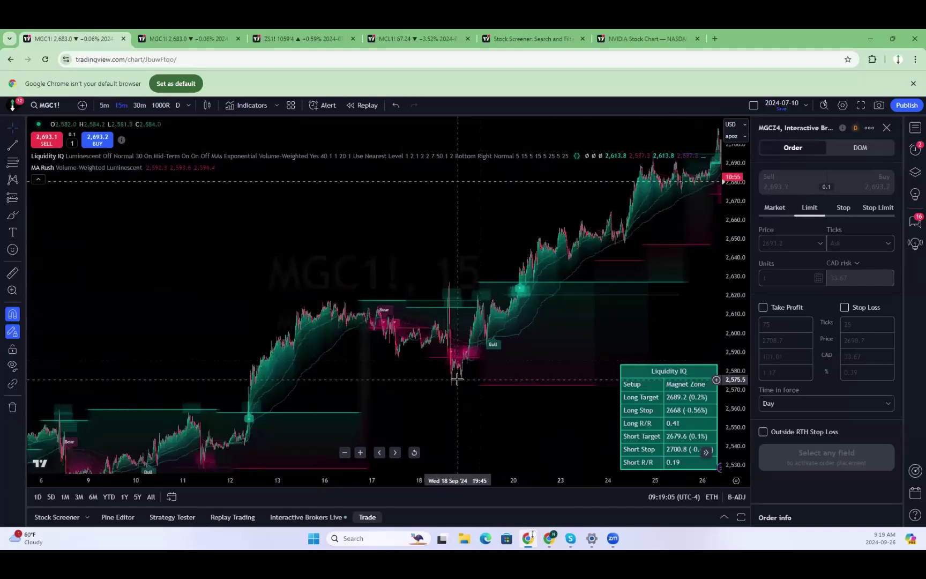
scroll(455, 372, "up", 5)
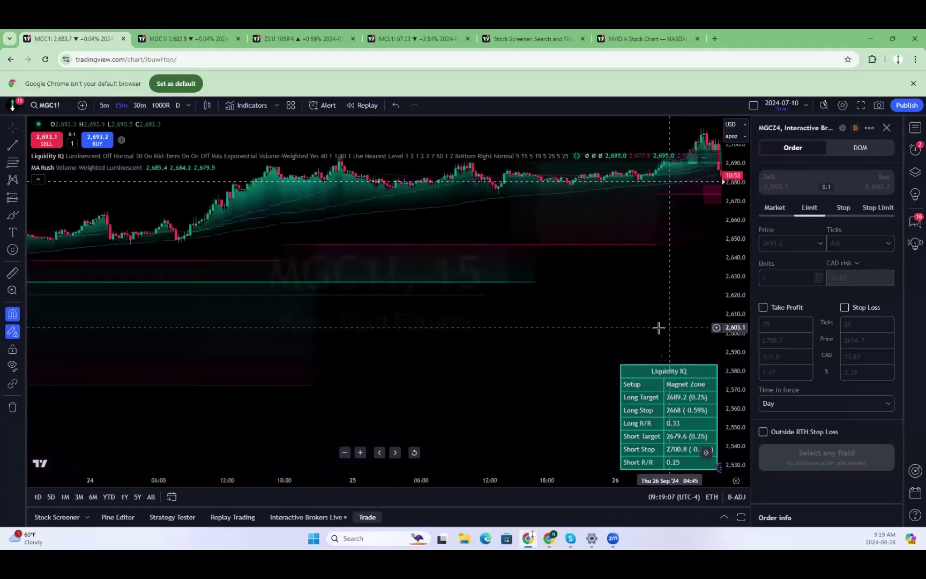
scroll(575, 409, "up", 5)
left_click_drag(744, 305, 612, 352)
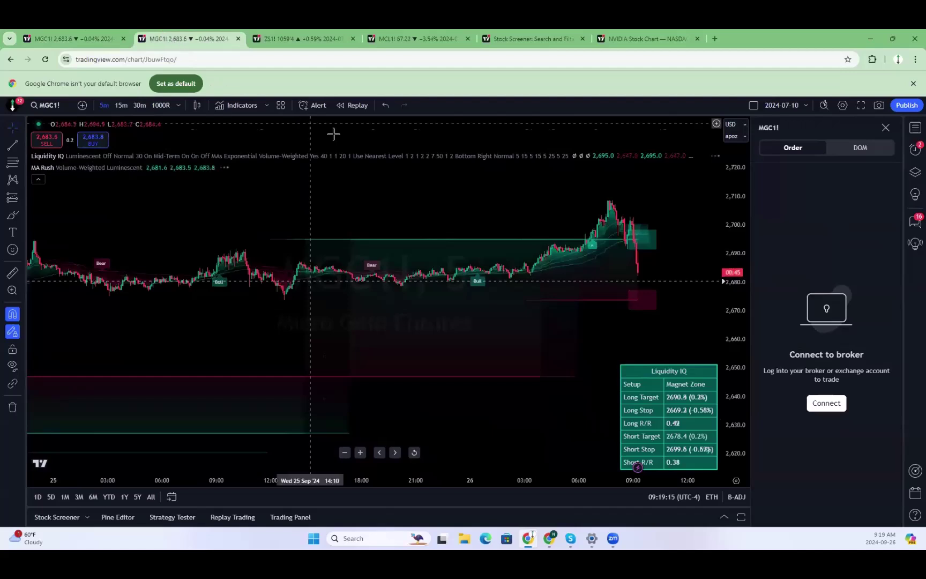
Load Micro E-mini Nasdaq-100 Index Futures (MNQ1!) in the duplicated chart and bring its rally above the Liquidity IQ level into view.
type("MNQ1")
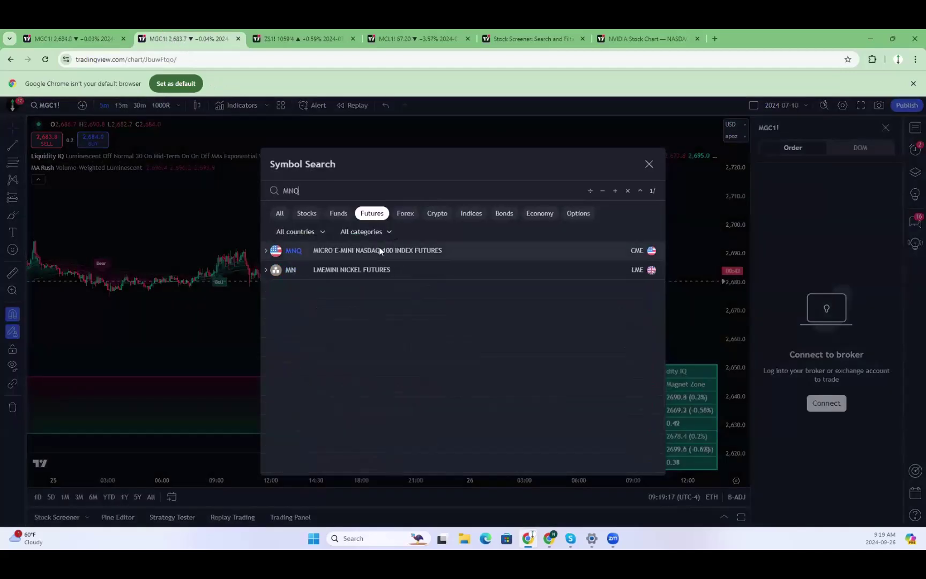
left_click(379, 248)
scroll(643, 332, "down", 3)
left_click_drag(553, 321, 480, 330)
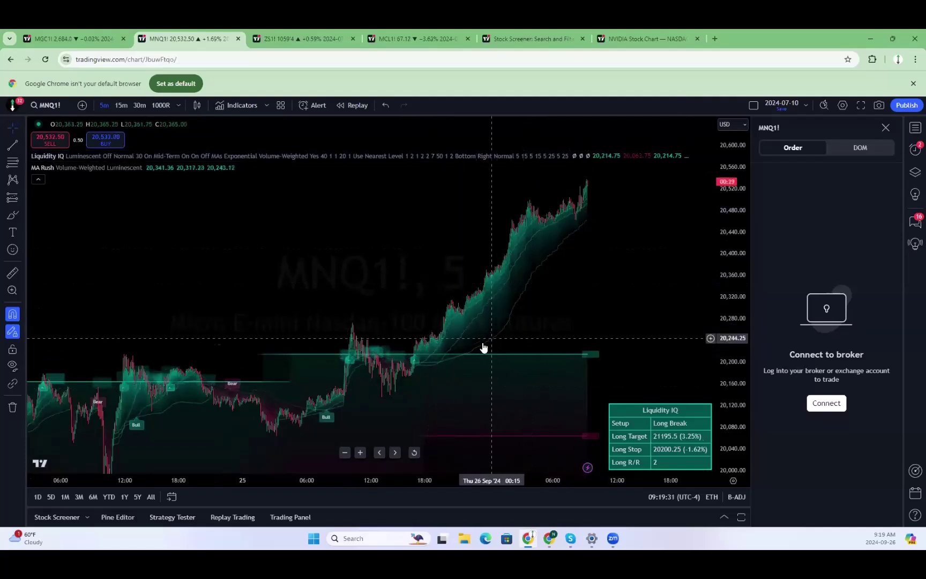
left_click_drag(610, 292, 589, 328)
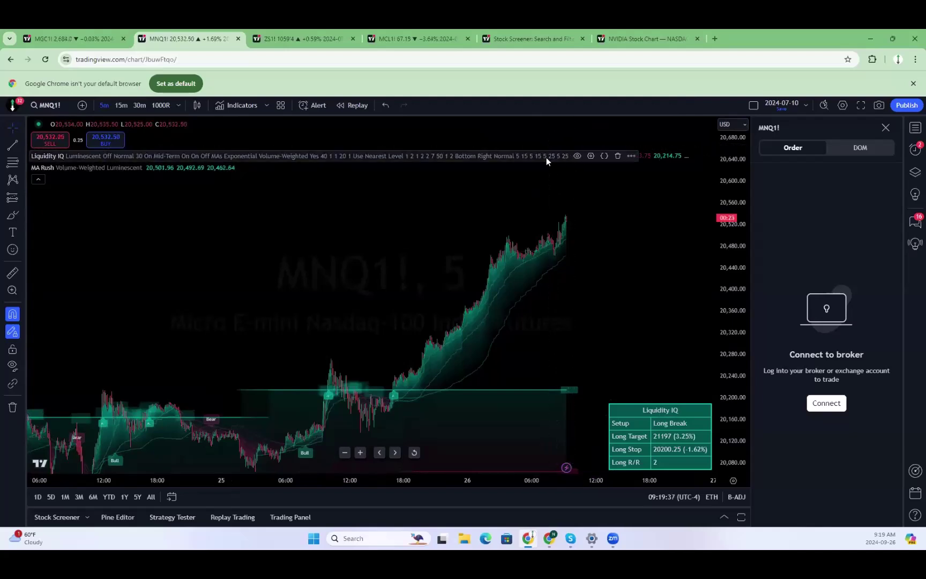
Set the Liquidity IQ base reference timeframe to 2 hours on the Nasdaq-100 chart.
left_click(591, 156)
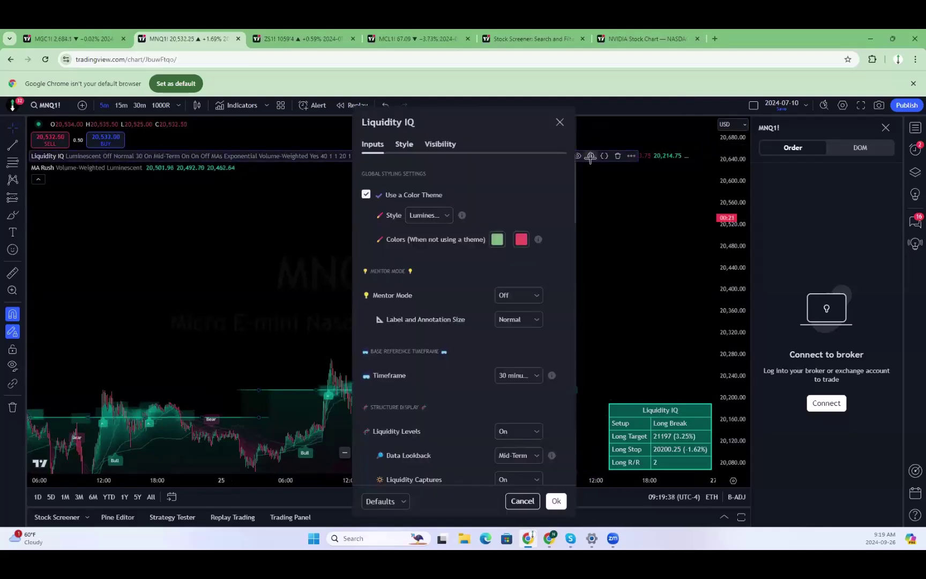
left_click(536, 374)
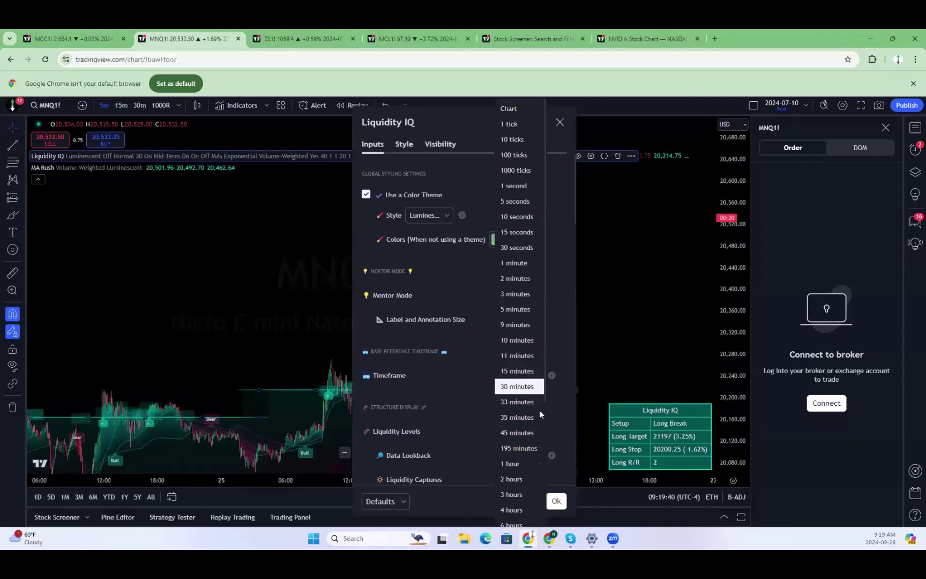
left_click(520, 477)
left_click(557, 501)
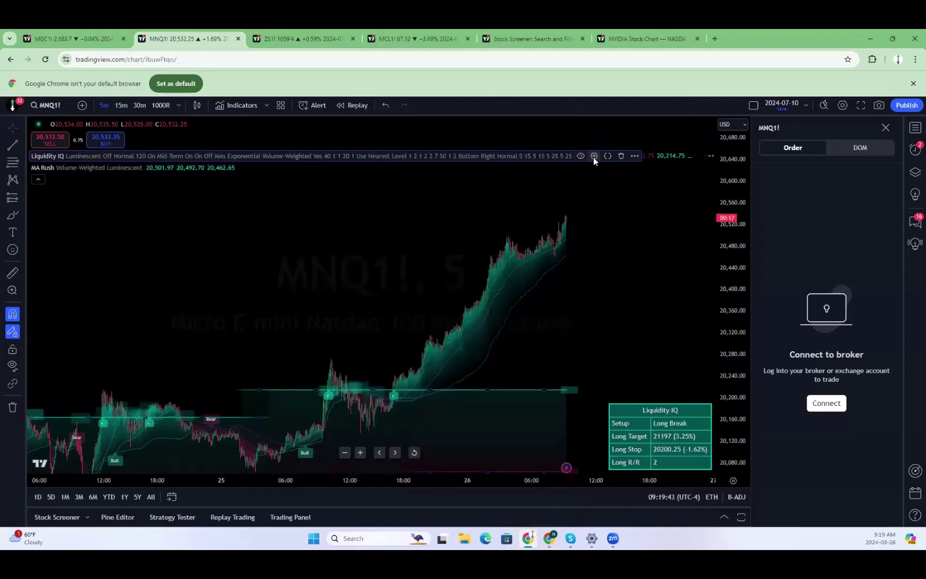
Set the Liquidity IQ base reference timeframe back to 30 minutes, keeping the settings dialog clear of the recent price action.
left_click(594, 157)
left_click_drag(471, 123, 131, 98)
left_click(223, 348)
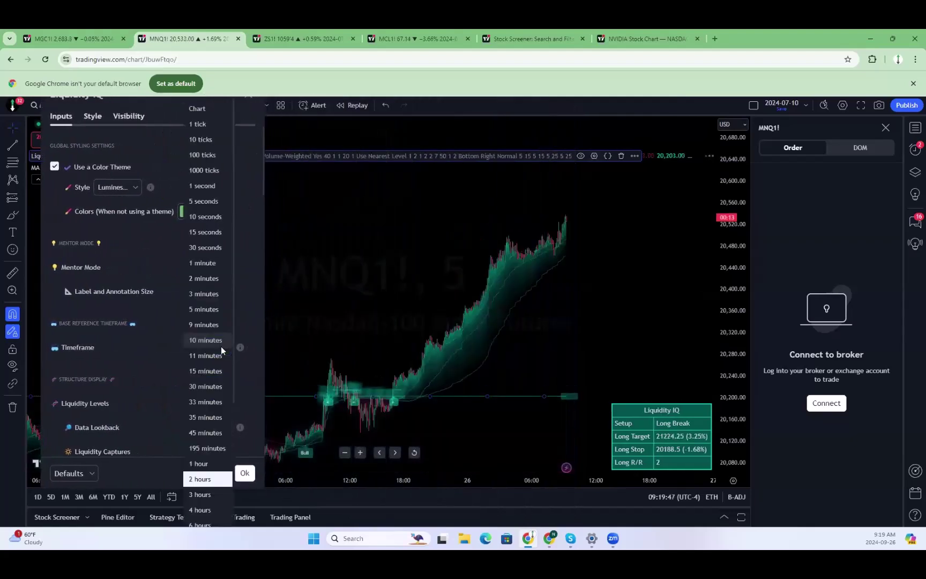
left_click(210, 385)
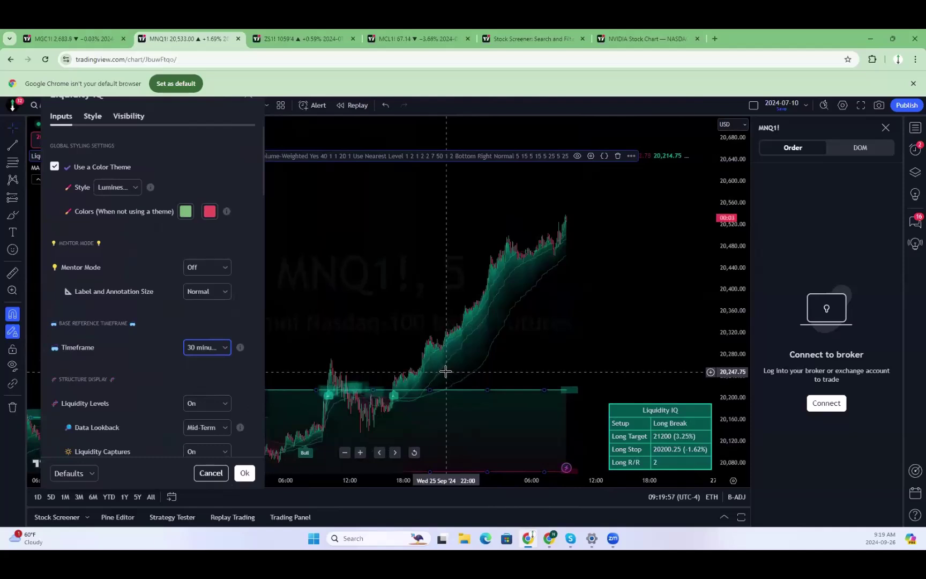
Set the Liquidity IQ base reference timeframe to 4 hours and apply it.
left_click(225, 347)
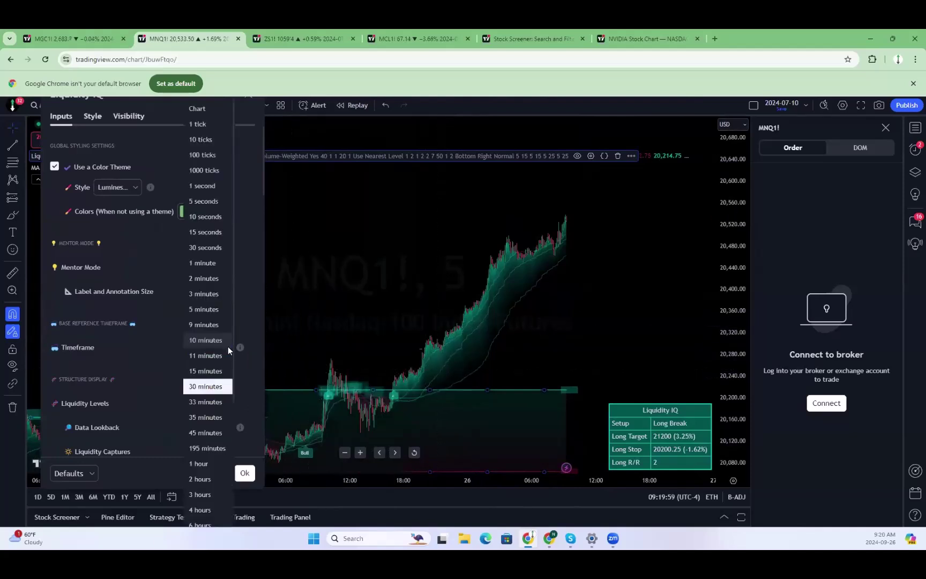
left_click(208, 510)
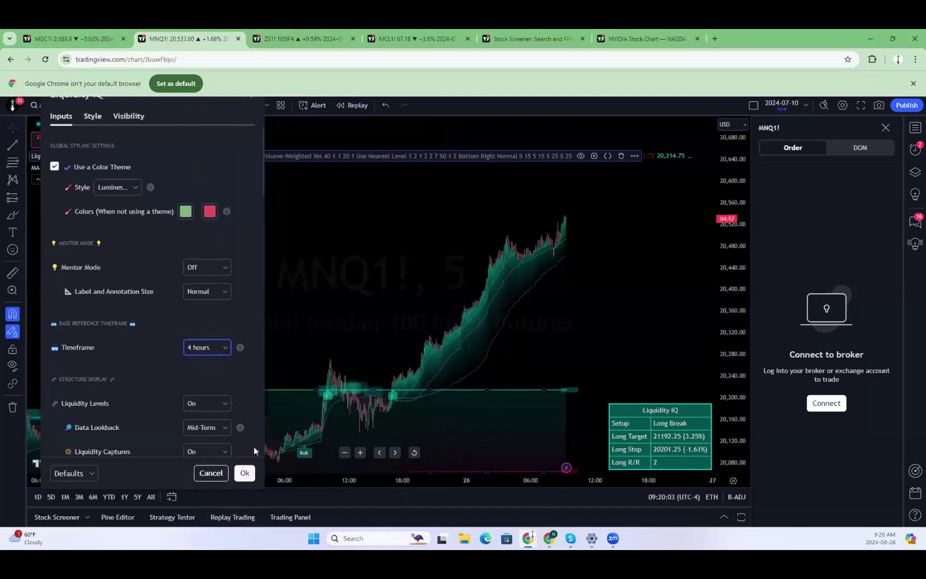
left_click(244, 473)
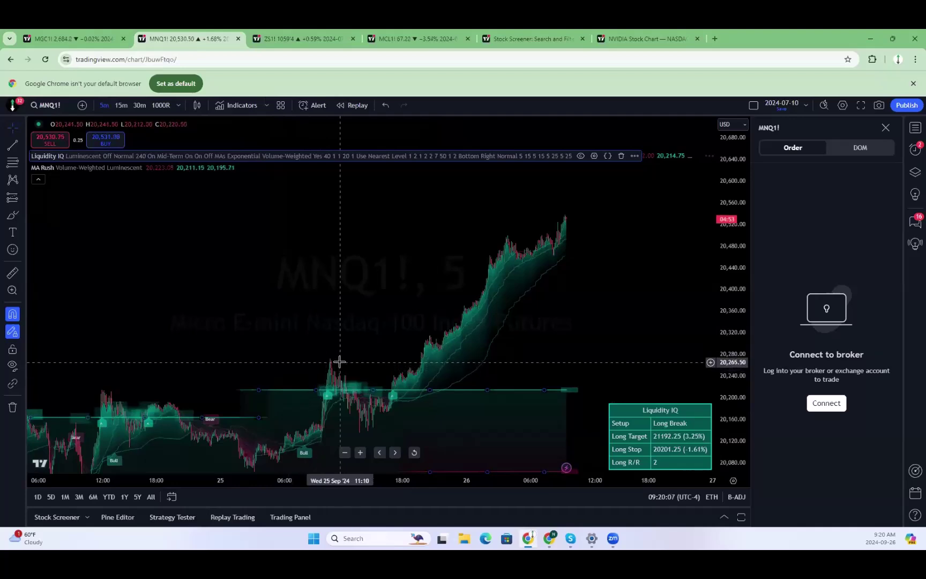
Examine the 4-hour Liquidity IQ zones on the 5-minute Nasdaq-100 chart, and from June to late September on the 30-minute interval.
scroll(379, 261, "down", 5)
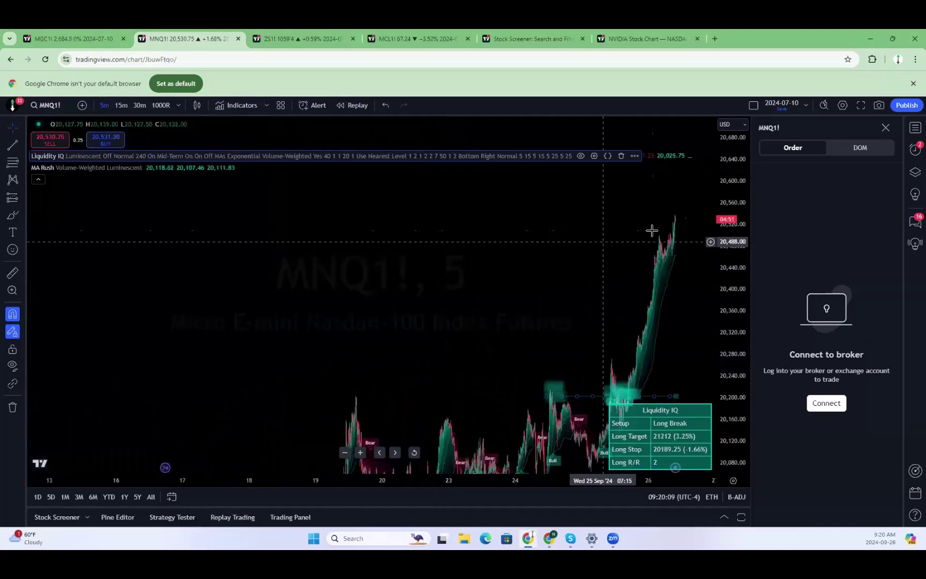
left_click_drag(662, 180, 569, 269)
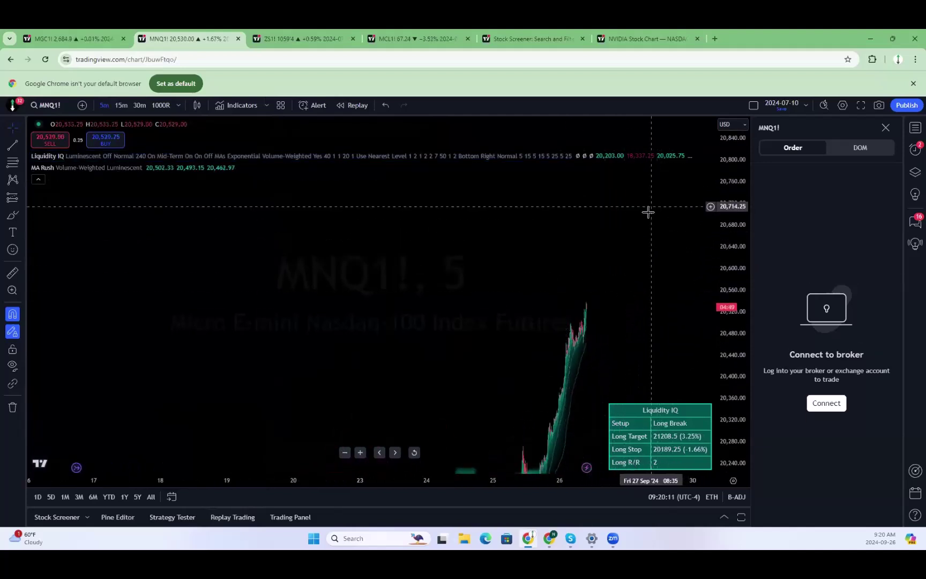
scroll(589, 321, "up", 5)
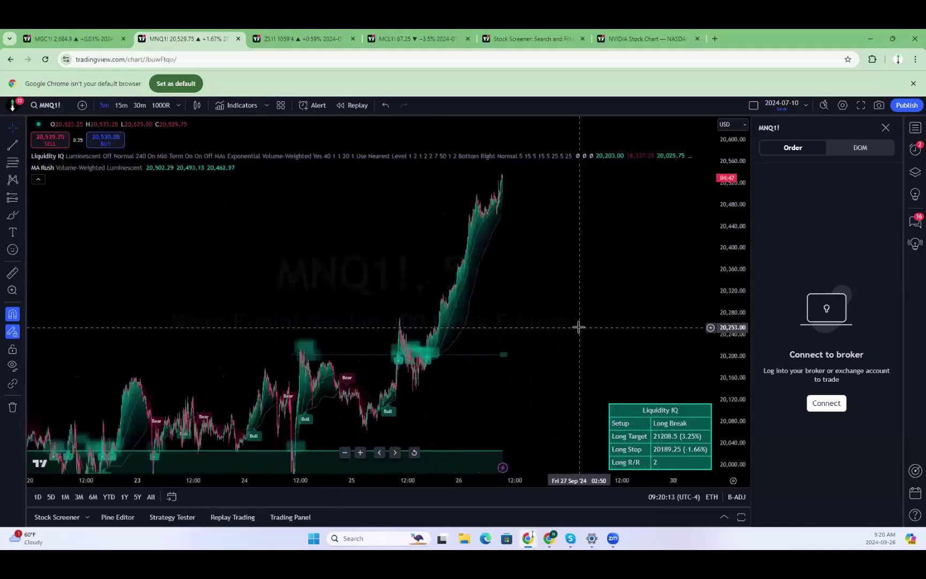
left_click_drag(393, 352, 537, 303)
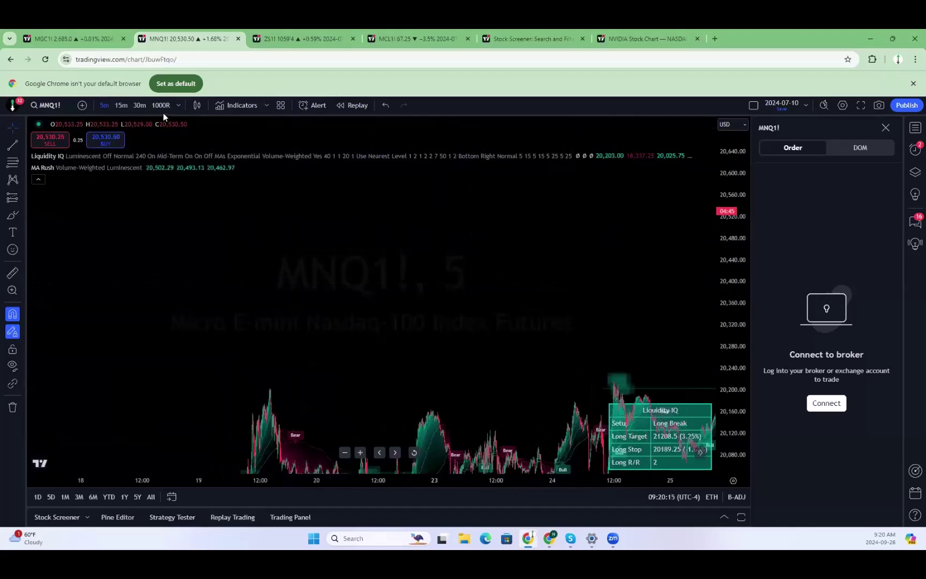
left_click(132, 106)
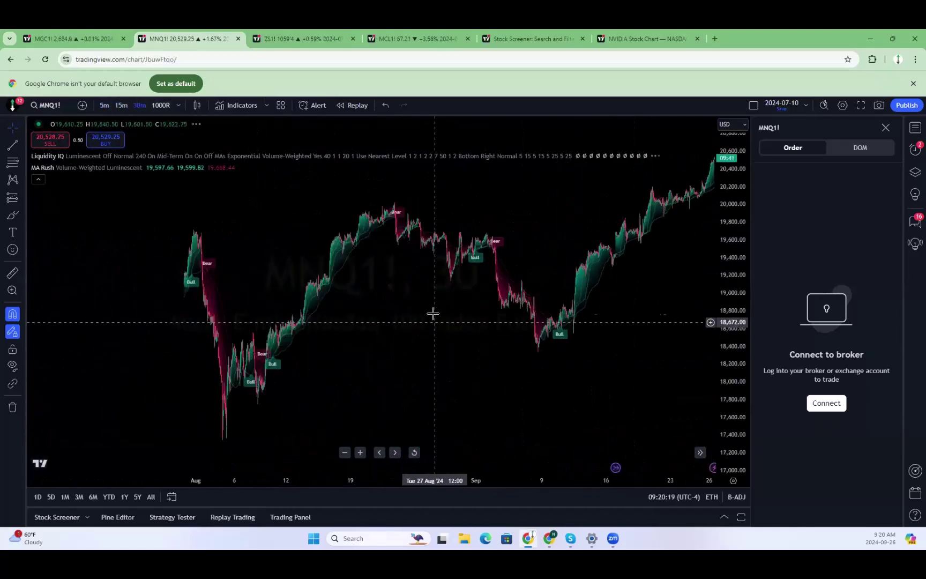
left_click_drag(210, 207, 393, 238)
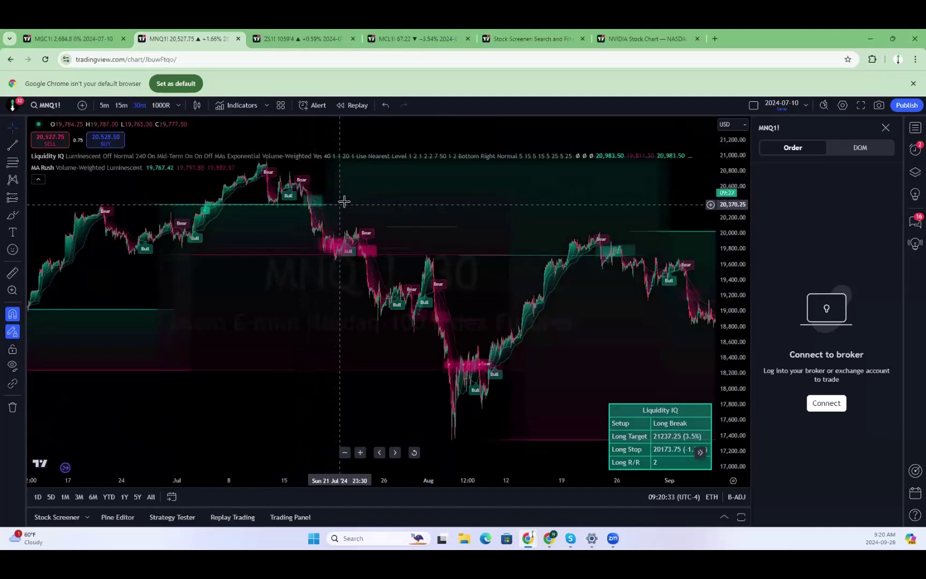
left_click_drag(427, 206, 159, 225)
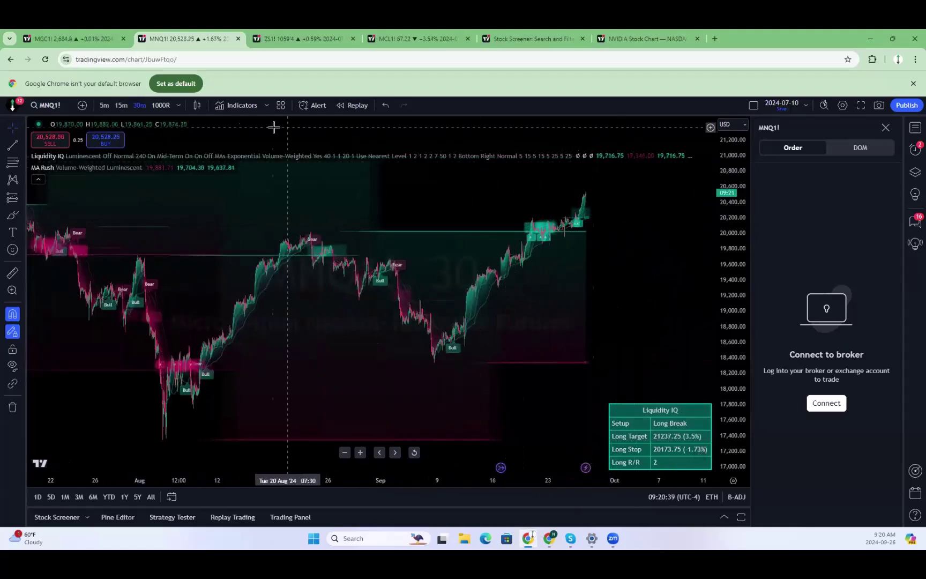
Return the Nasdaq-100 chart to the 5-minute interval and set the Liquidity IQ base reference timeframe to 30 minutes.
left_click(103, 105)
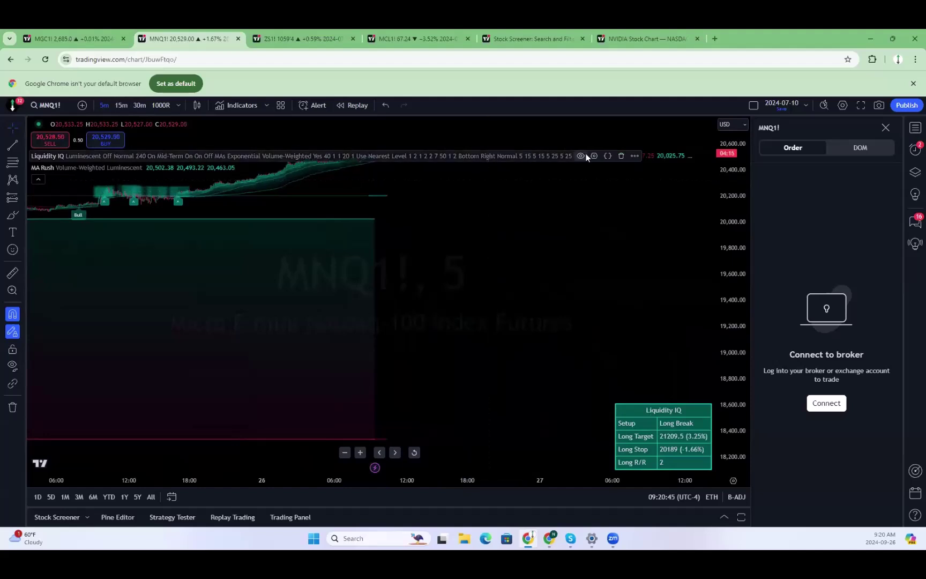
left_click(593, 155)
left_click(510, 374)
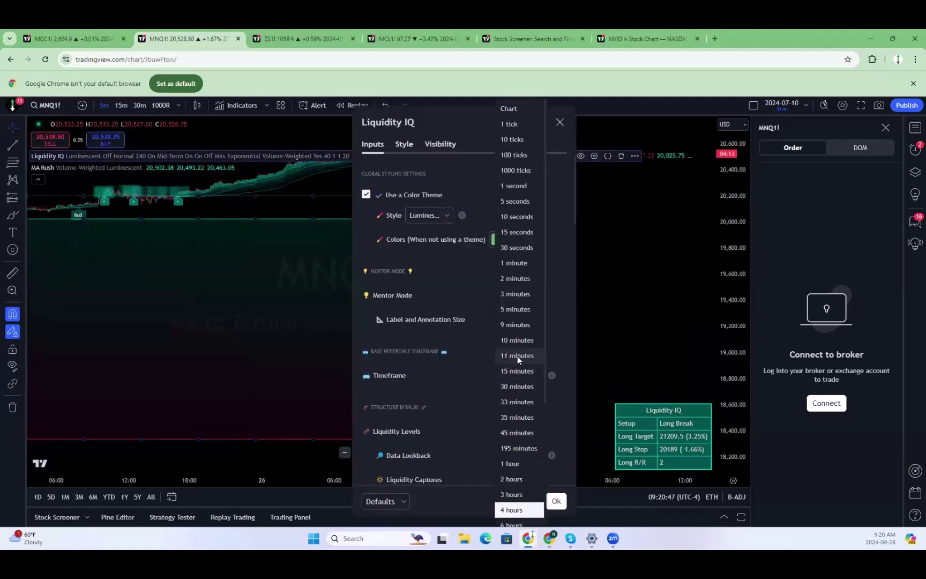
left_click(520, 391)
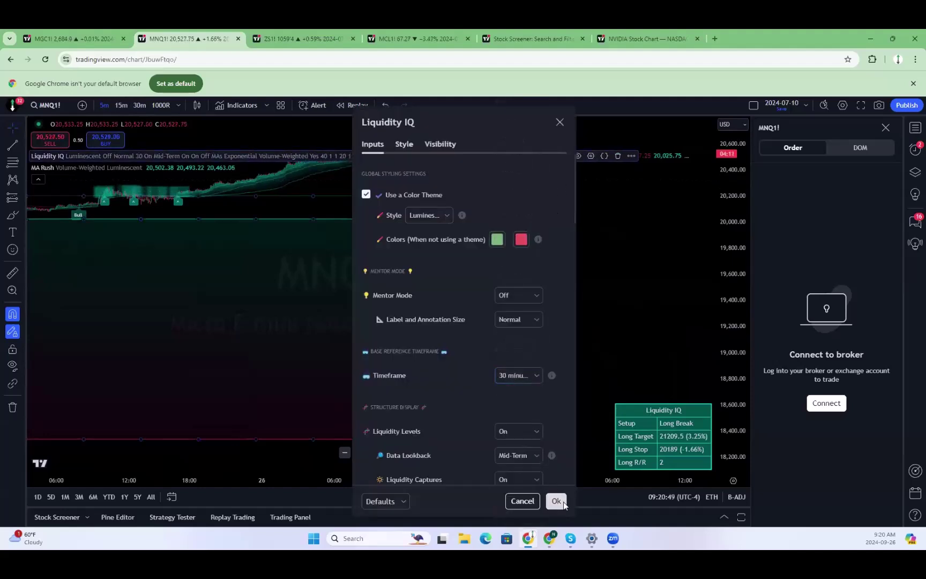
left_click(560, 501)
left_click_drag(661, 339, 673, 235)
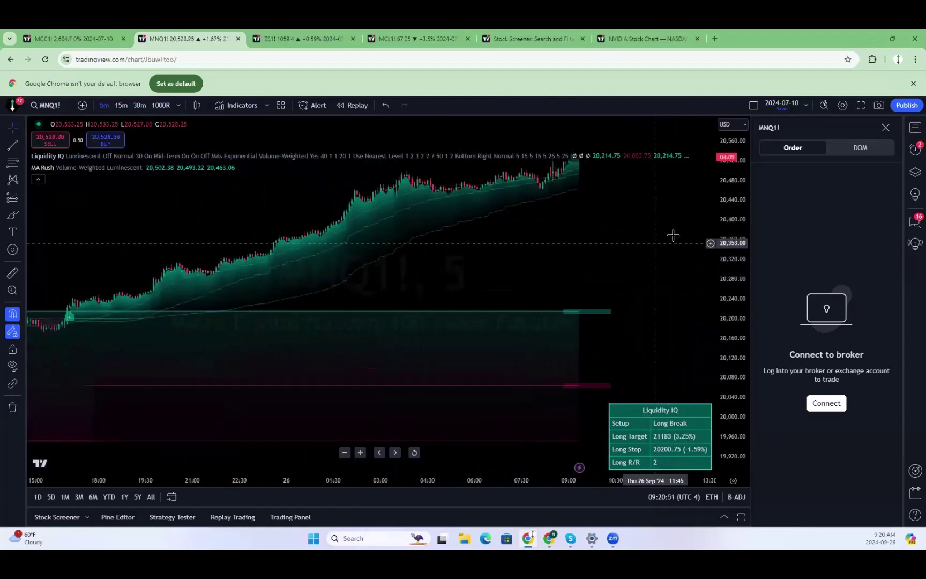
left_click_drag(741, 218, 741, 228)
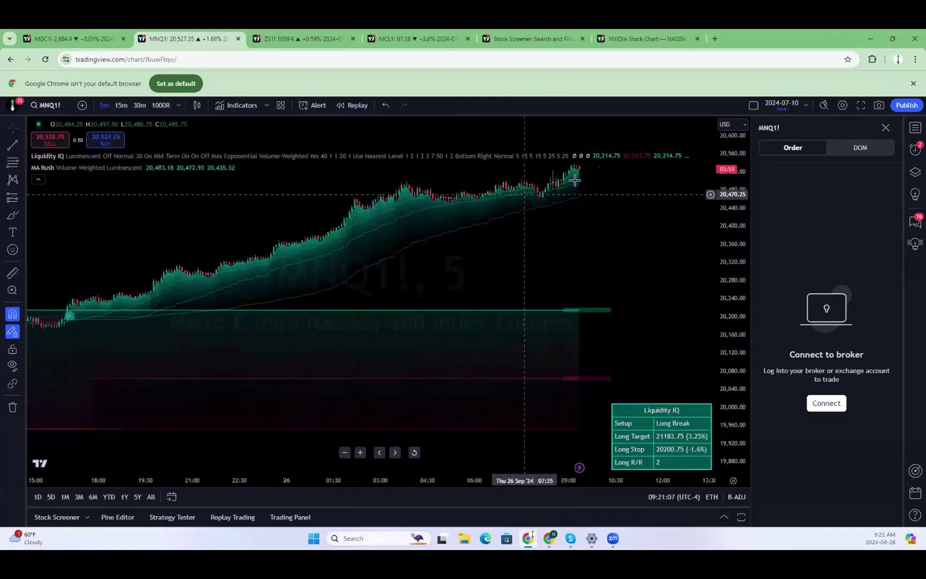
Examine recent price action against the Liquidity IQ zones on the 5-minute Nasdaq-100 chart and the 5-minute soybean futures chart.
scroll(625, 235, "down", 5)
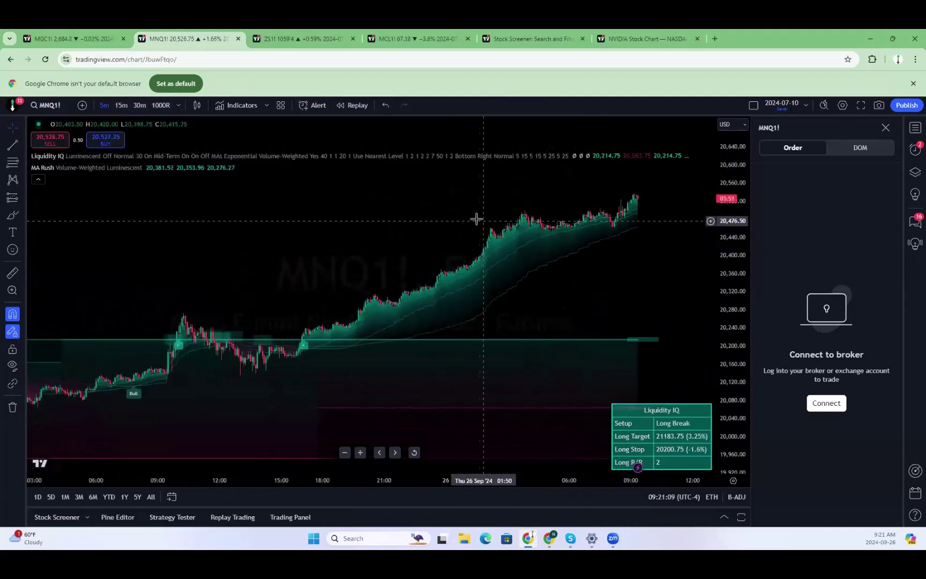
left_click_drag(262, 209, 203, 234)
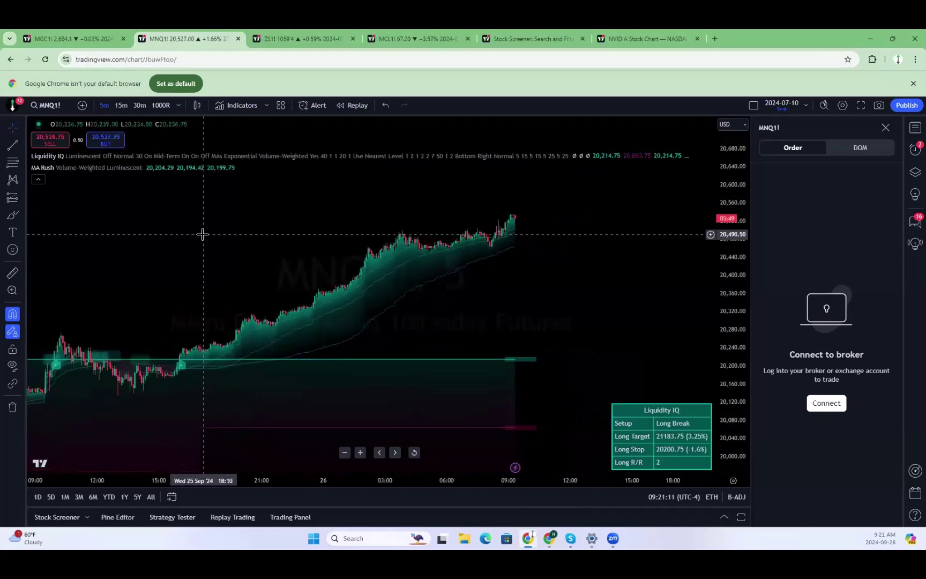
left_click(284, 39)
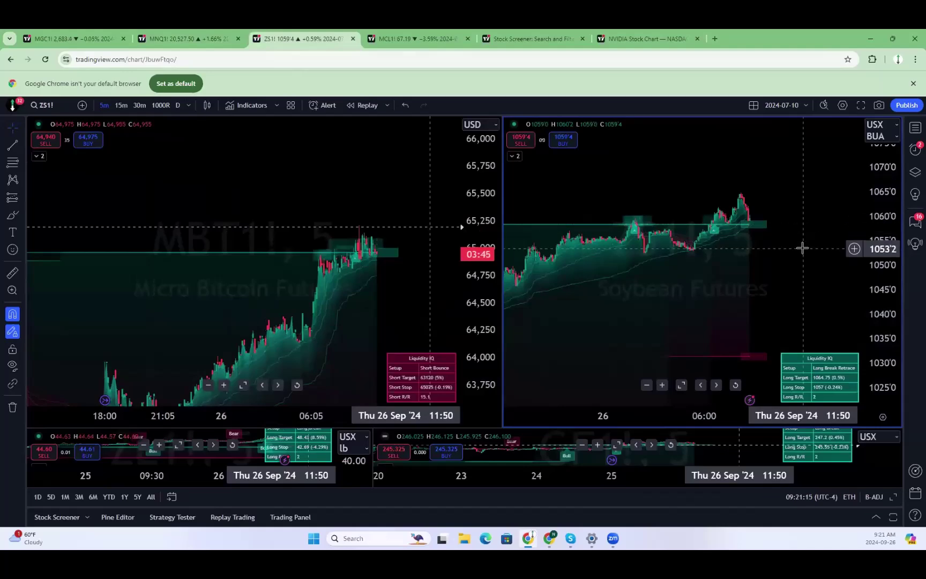
scroll(736, 247, "down", 3)
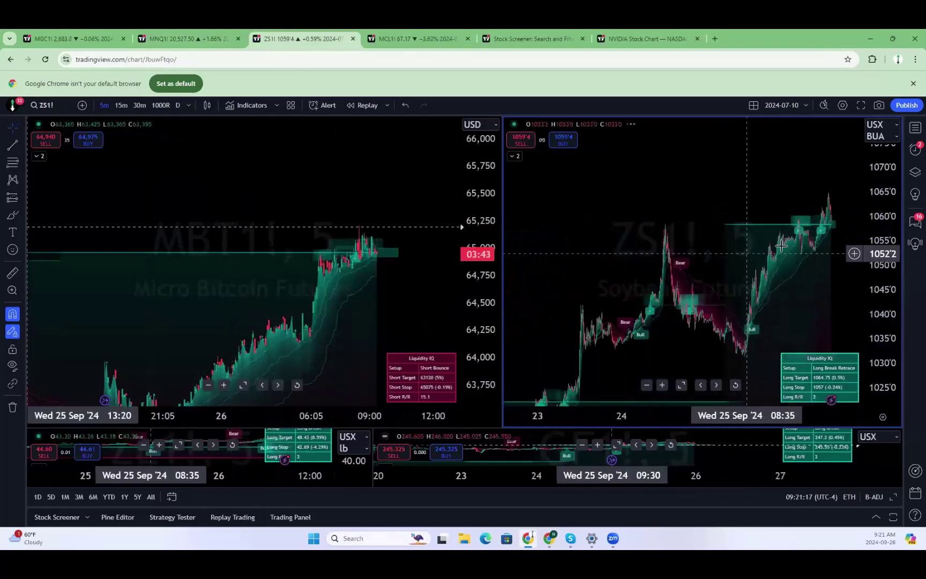
scroll(823, 306, "up", 5)
scroll(760, 308, "down", 4)
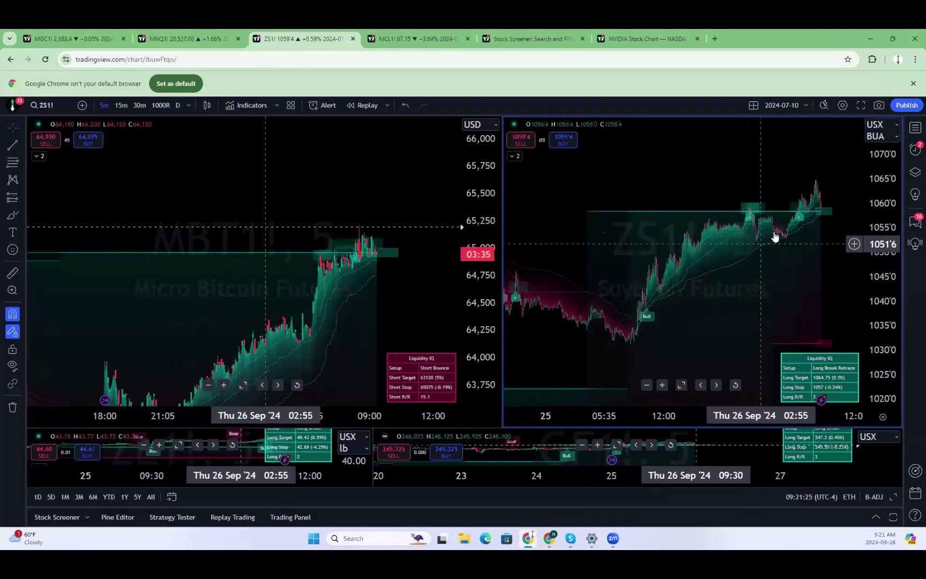
scroll(828, 214, "up", 3)
left_click_drag(827, 217, 746, 217)
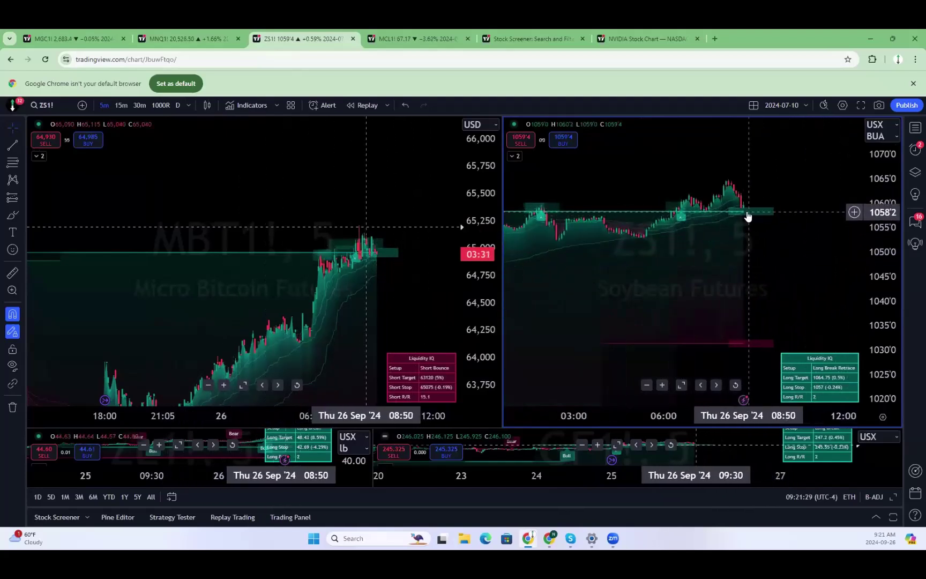
Create a one-time soybean futures alert for the price crossing 1057'3.
right_click(714, 275)
key("Escape")
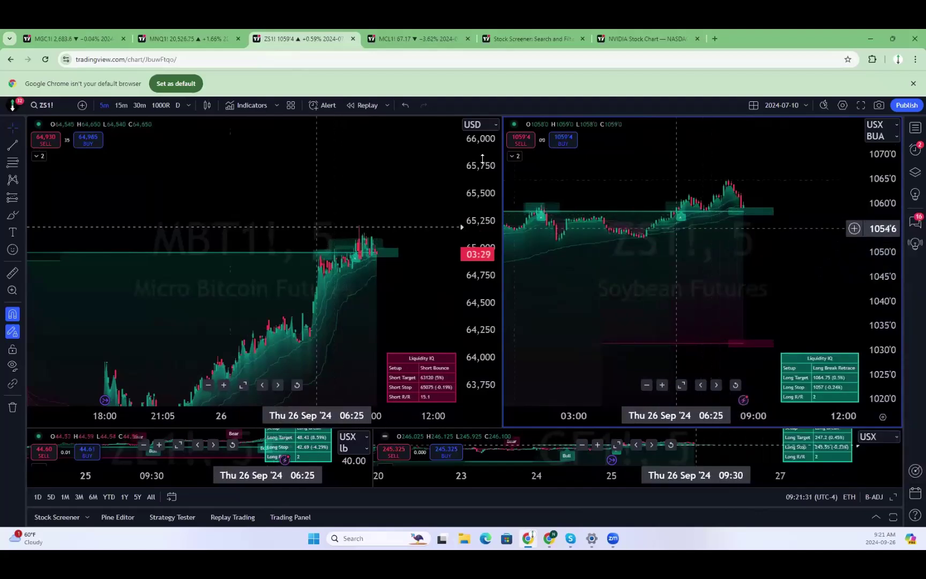
left_click(320, 106)
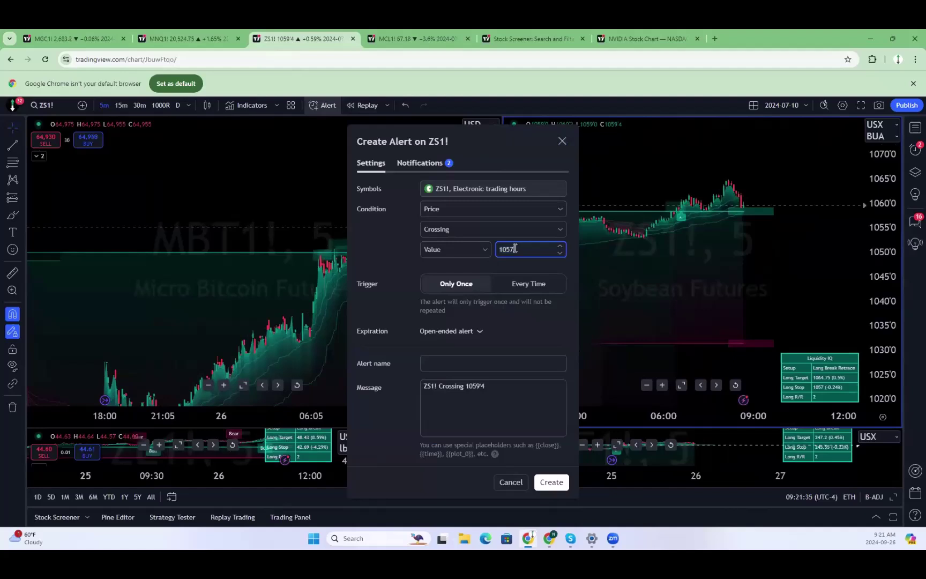
type("1057'3")
left_click(552, 482)
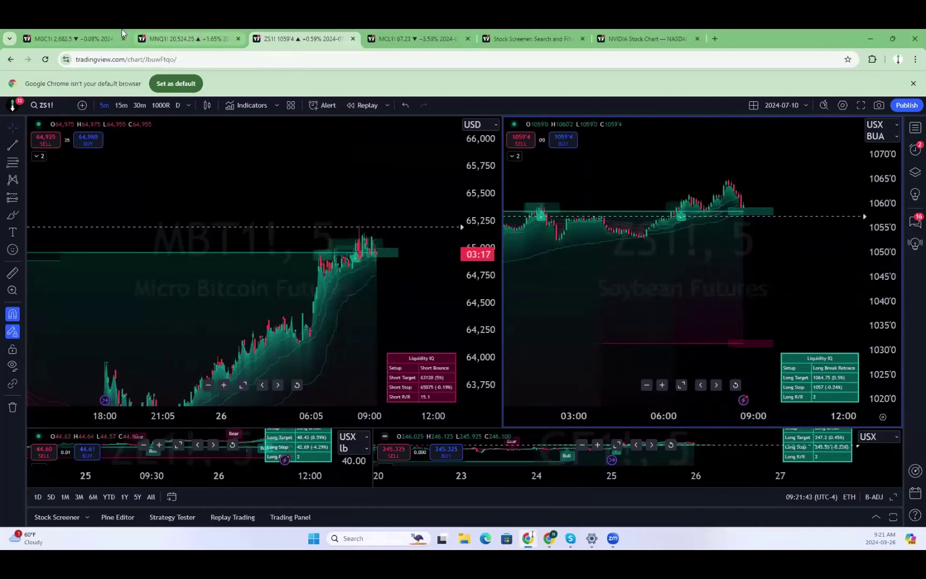
Examine the soybean price history since September 23 on the 5-minute interval and compare its liquidity zones on the 30-minute interval.
left_click(107, 39)
left_click(300, 39)
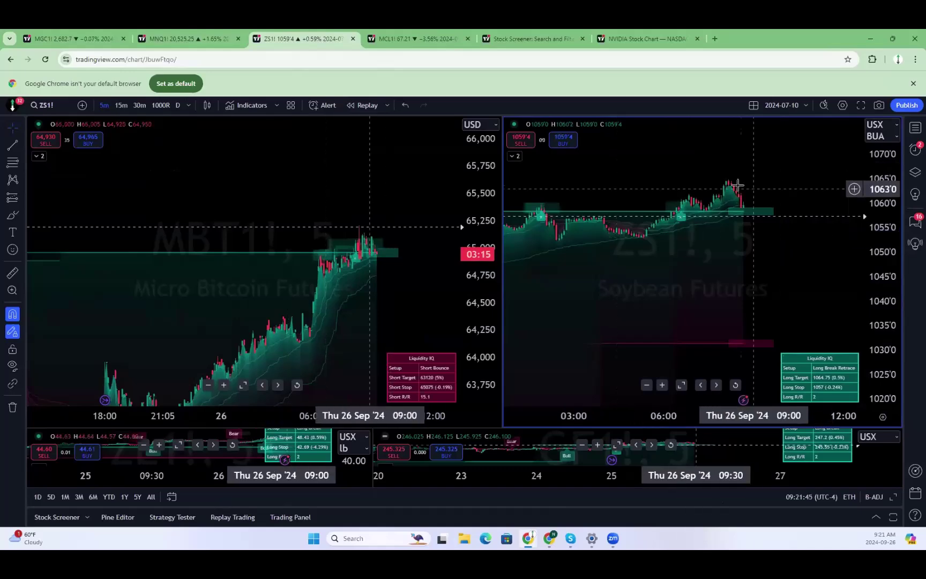
scroll(750, 243, "down", 3)
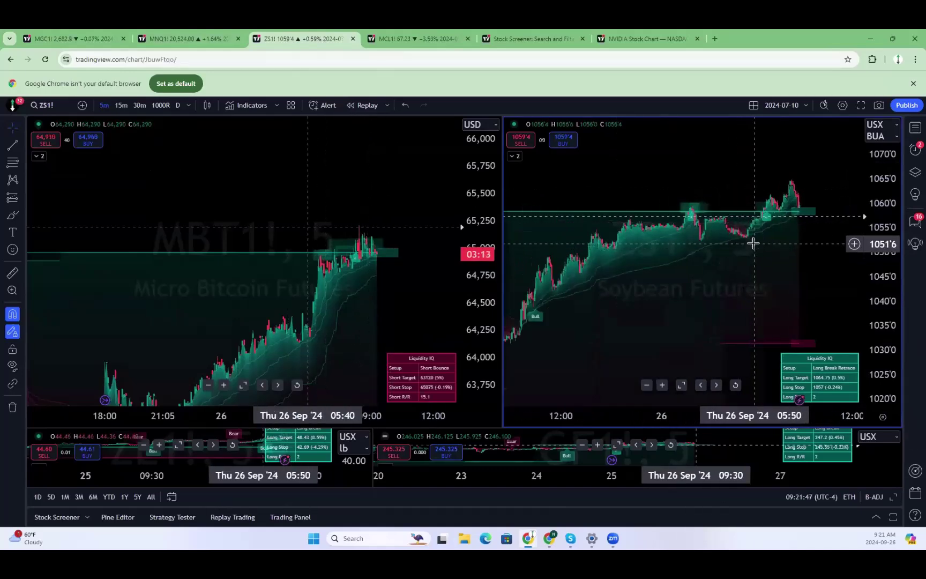
scroll(750, 247, "down", 3)
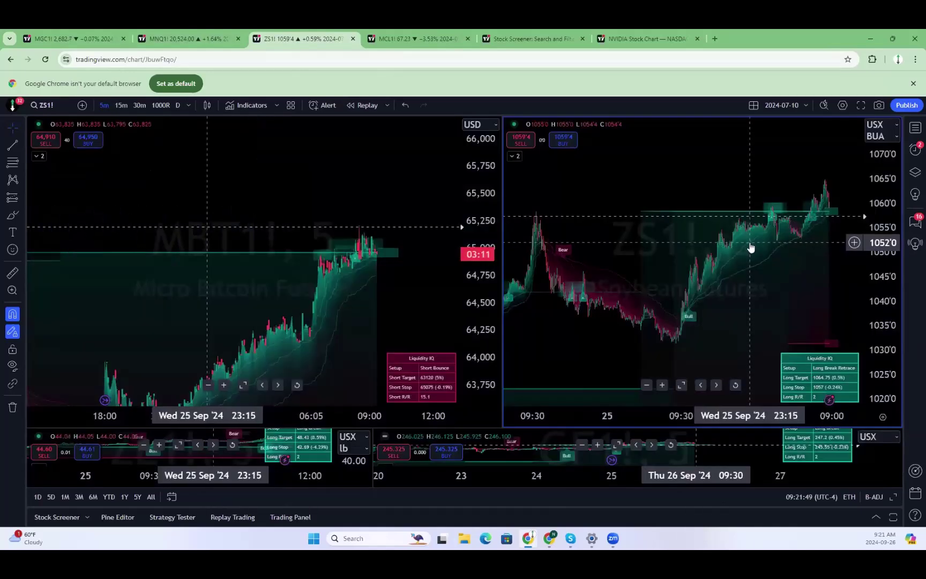
scroll(736, 239, "down", 3)
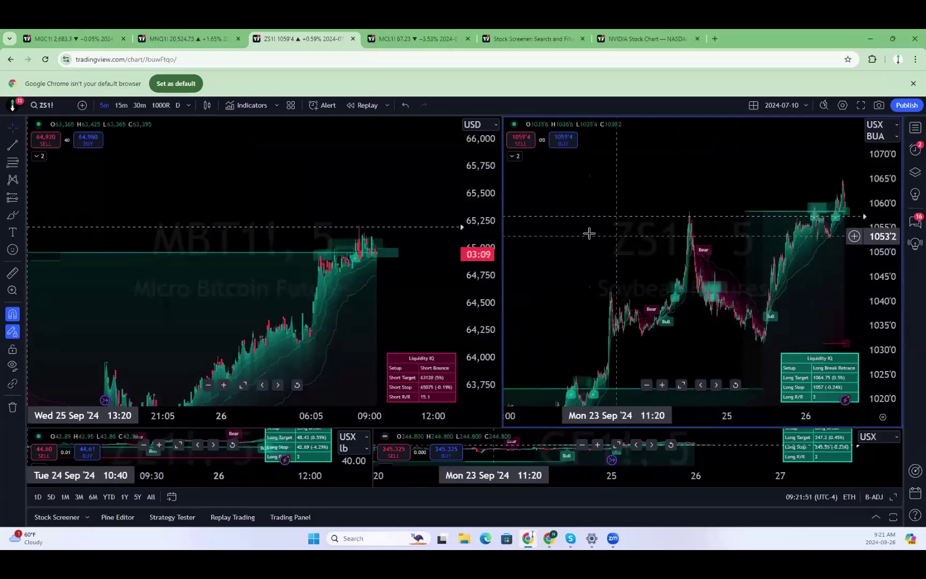
left_click(140, 106)
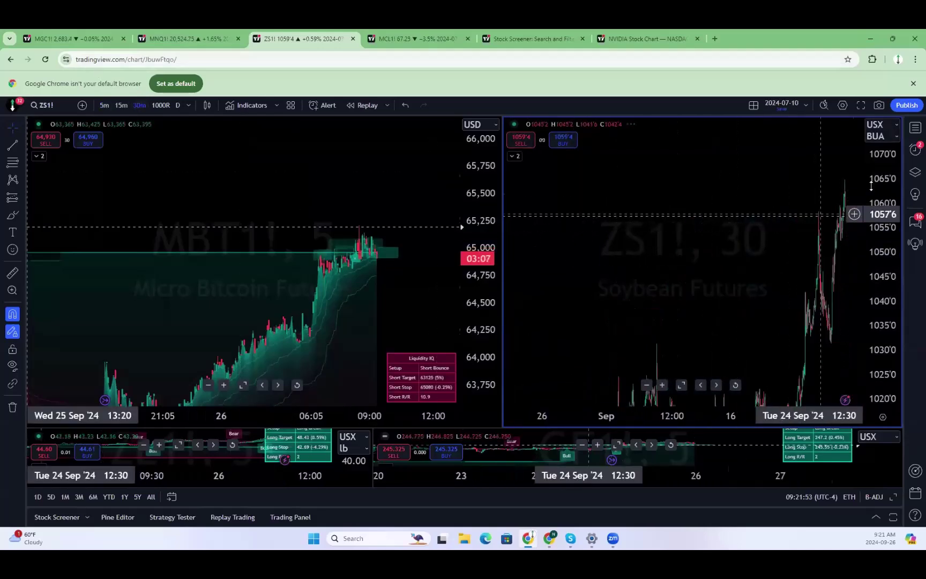
scroll(814, 340, "up", 5)
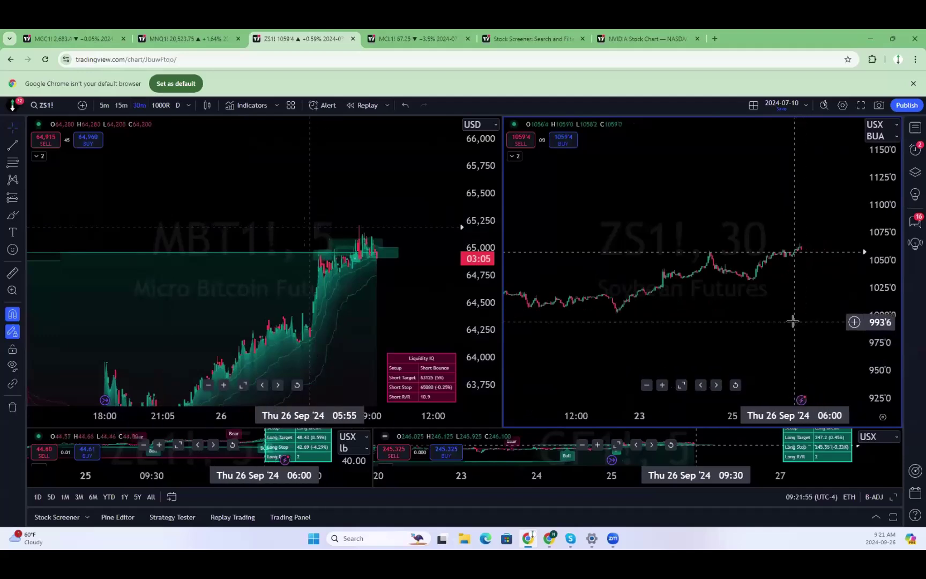
left_click_drag(889, 264, 889, 148)
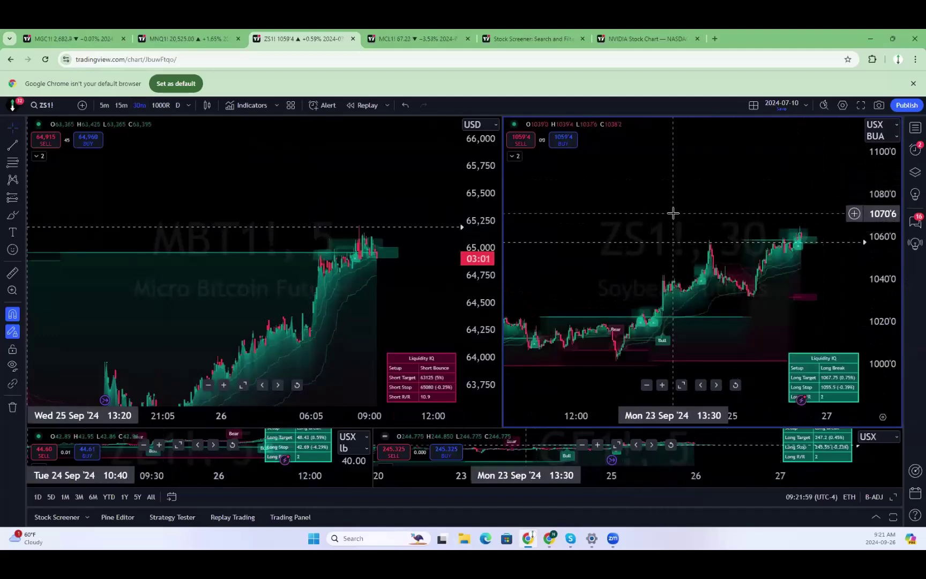
scroll(669, 214, "down", 3)
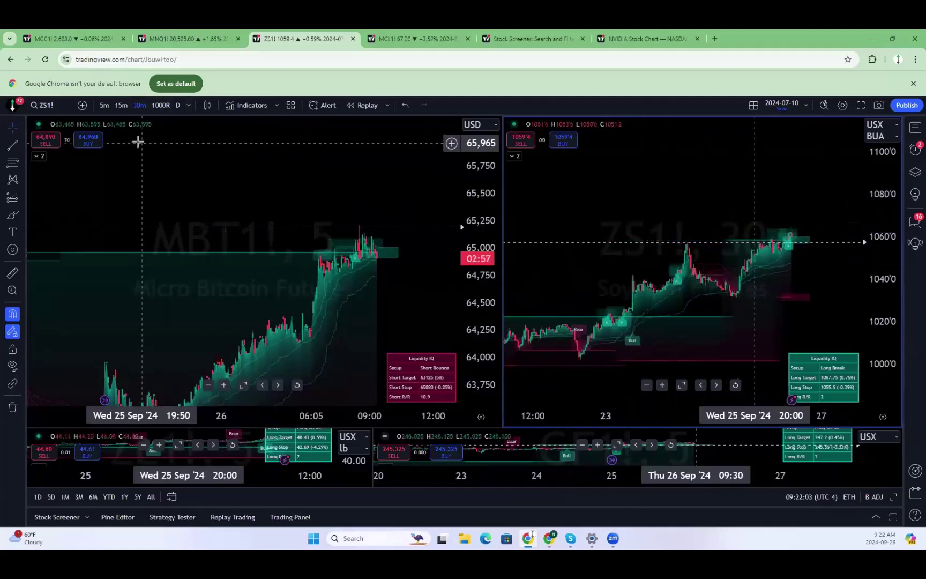
Return the soybean chart to the 5-minute interval and inspect the latest price action around the upper liquidity zone.
left_click(104, 106)
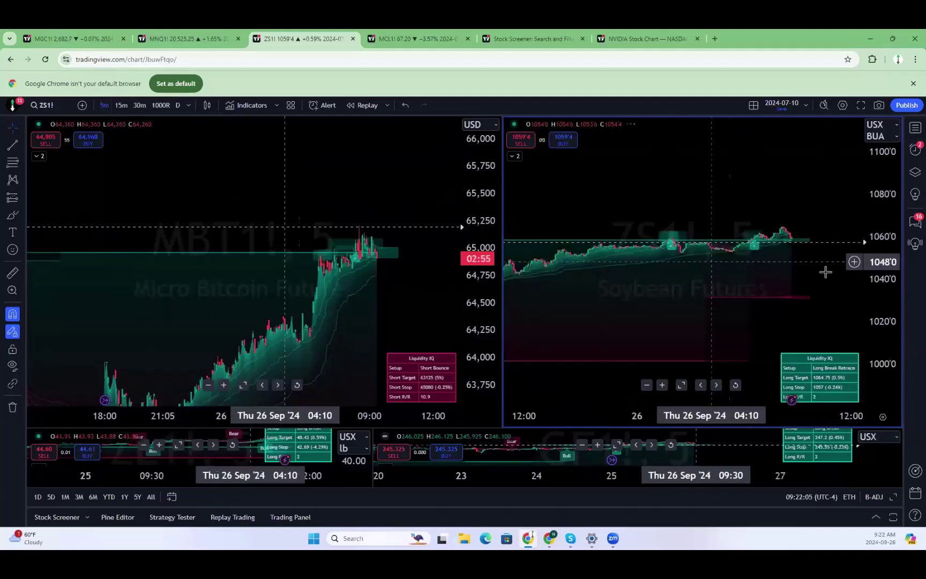
scroll(593, 302, "down", 2)
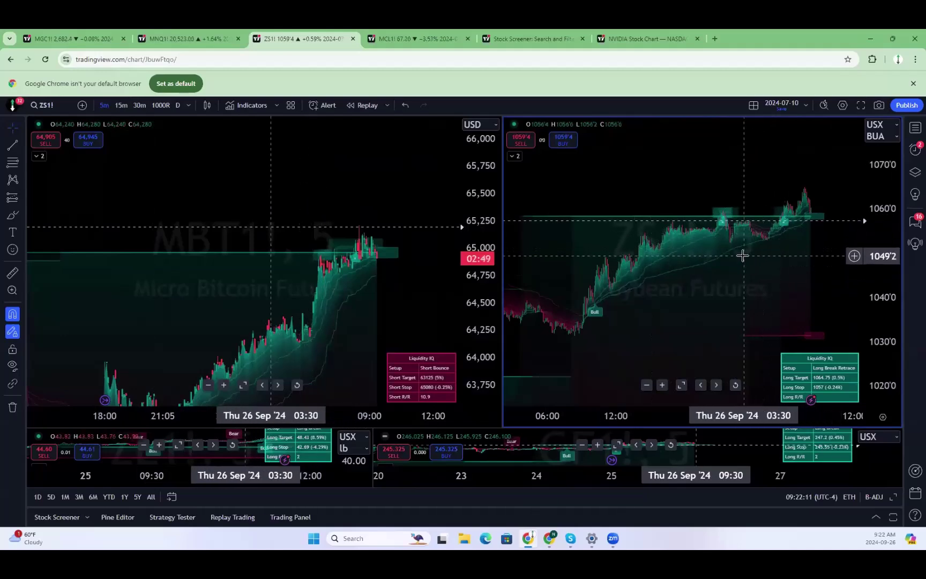
left_click_drag(843, 194, 827, 209)
scroll(796, 250, "up", 5)
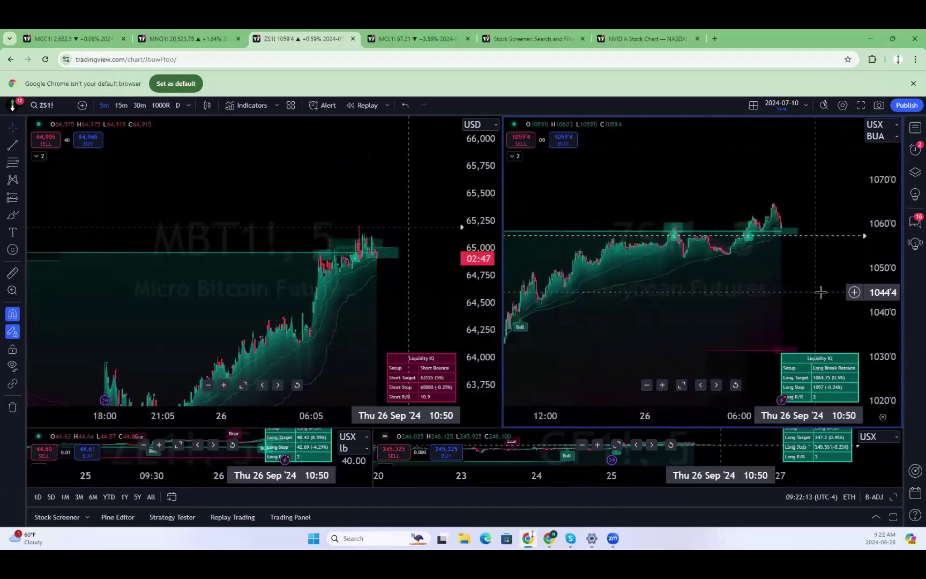
left_click_drag(894, 280, 893, 244)
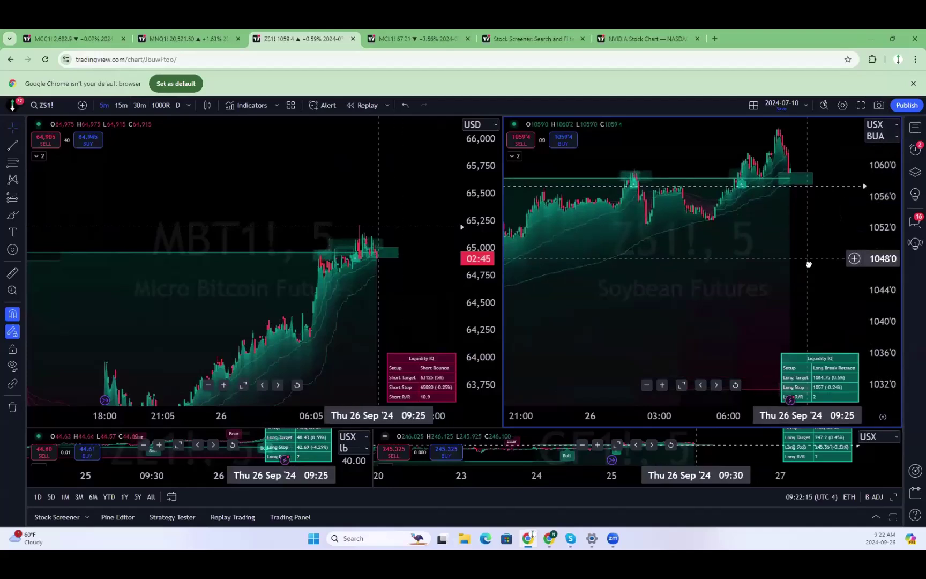
left_click_drag(808, 263, 745, 254)
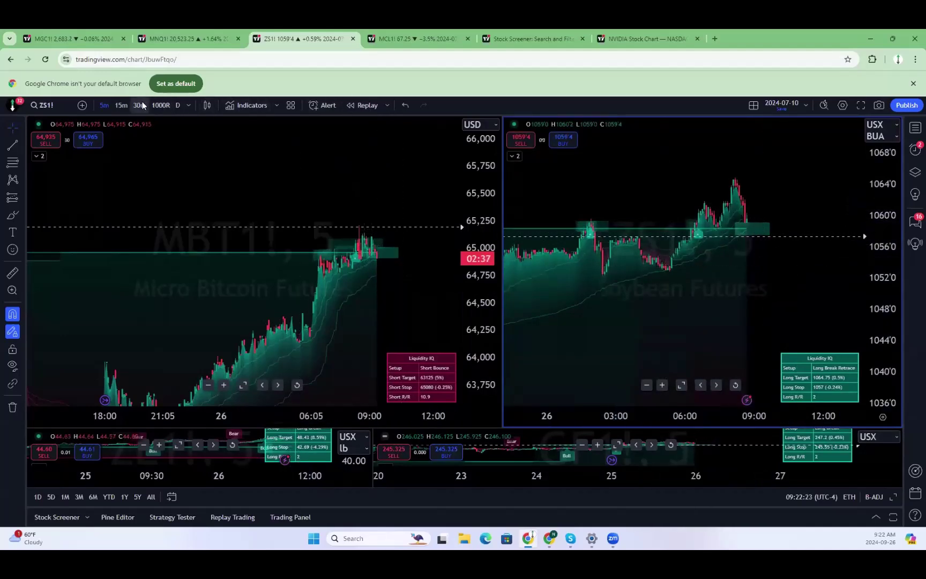
Check the soybean pullback on the 30-minute interval and compare it with a close-up on the 5-minute interval.
left_click(138, 105)
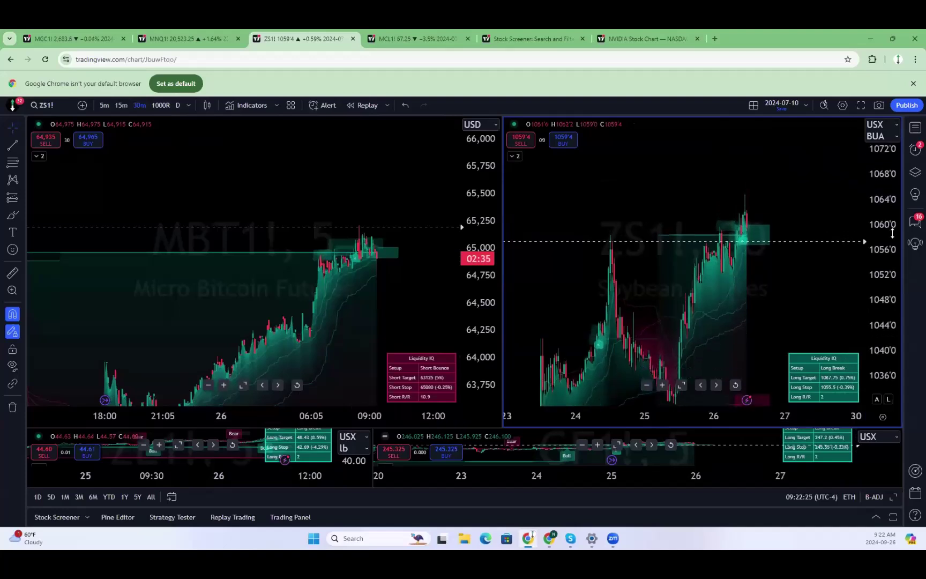
scroll(804, 275, "up", 3)
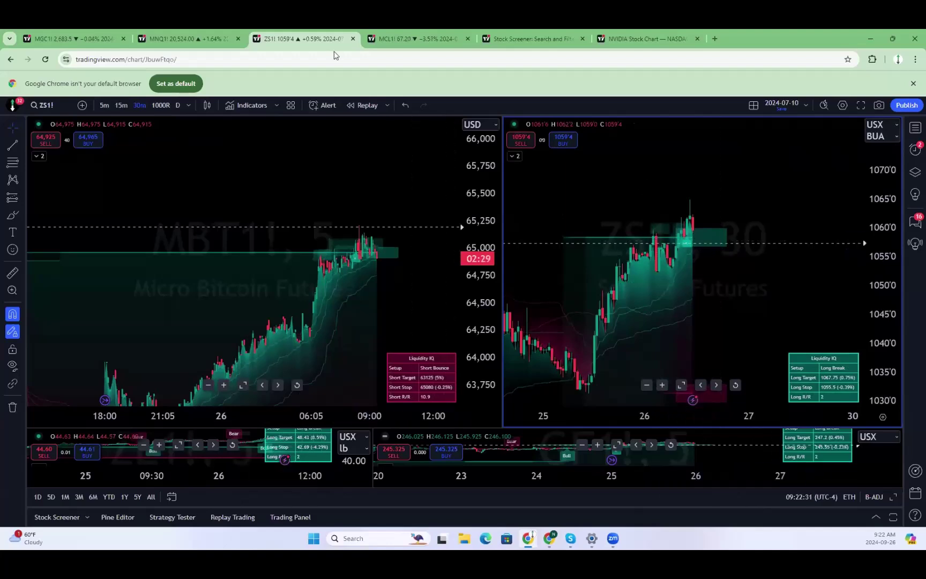
left_click(113, 104)
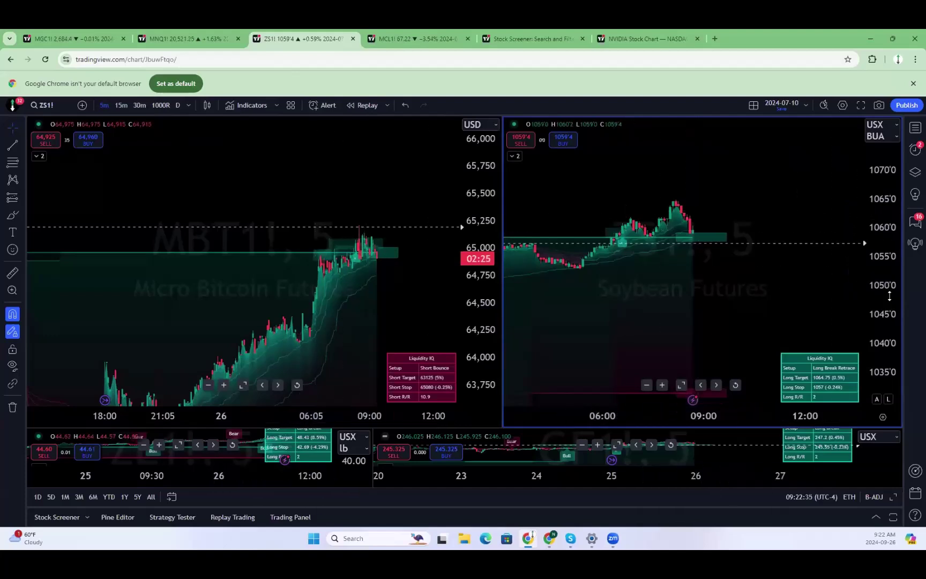
left_click_drag(703, 315, 780, 212)
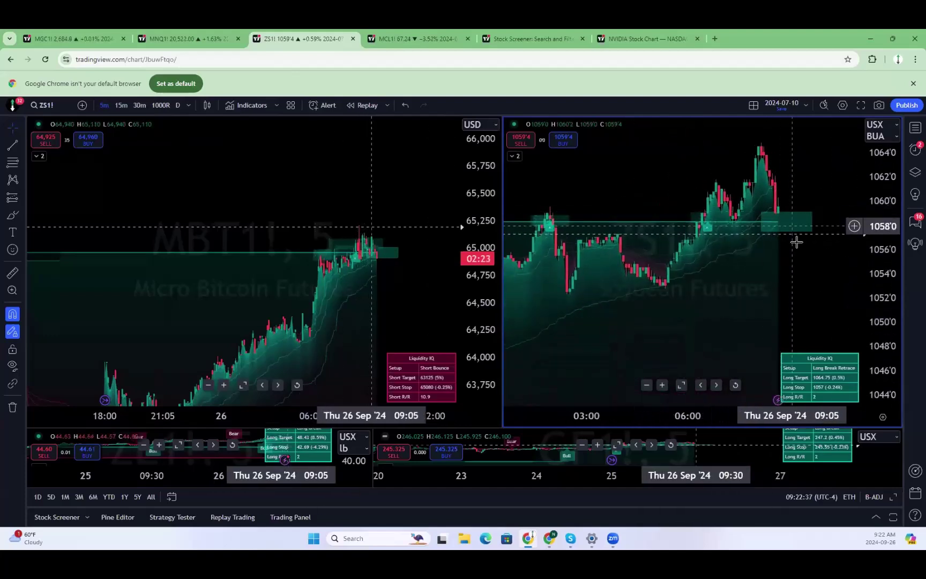
scroll(785, 244, "down", 1)
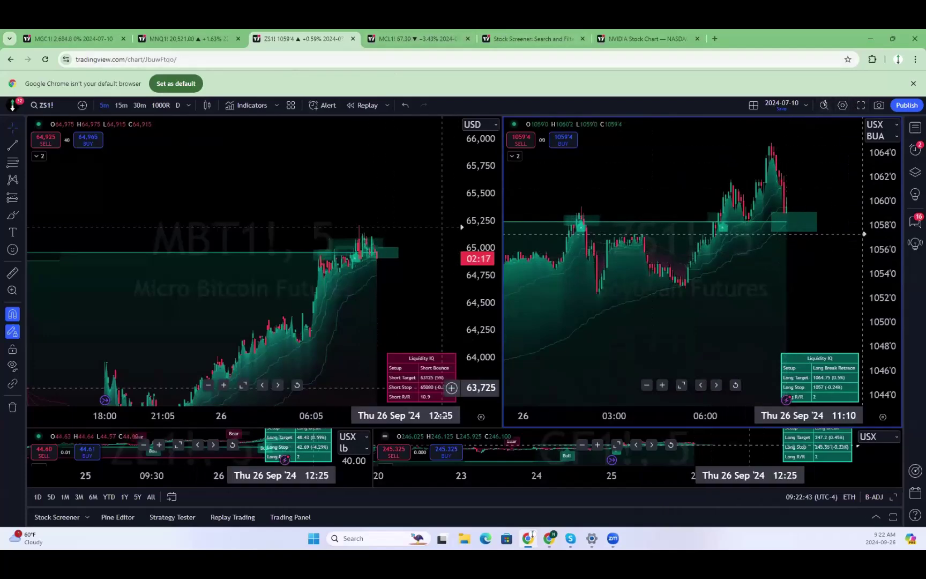
Enlarge the lower charts in the soybean and crude oil layouts, and replace the Micro Bitcoin chart with Micro Silver futures (SIL).
left_click_drag(459, 428, 454, 193)
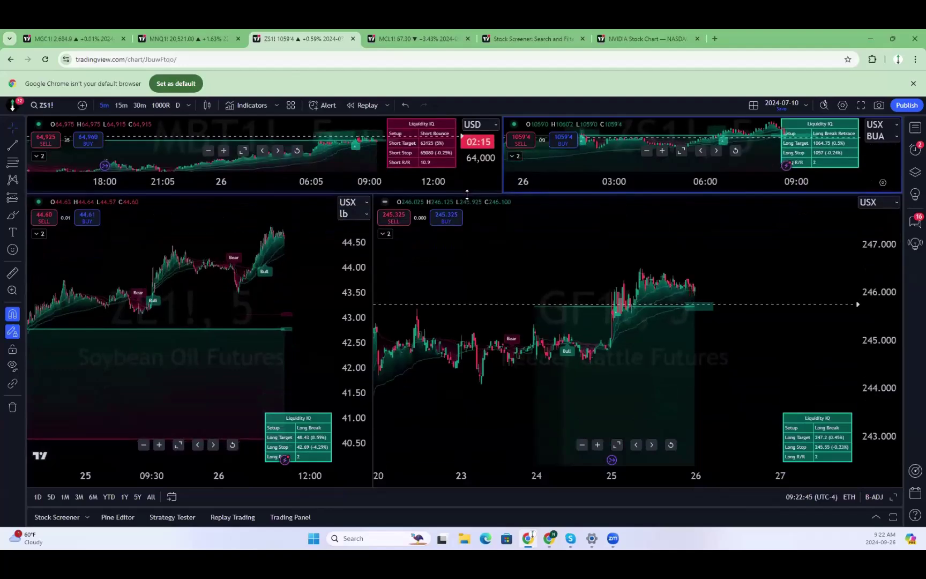
left_click(437, 38)
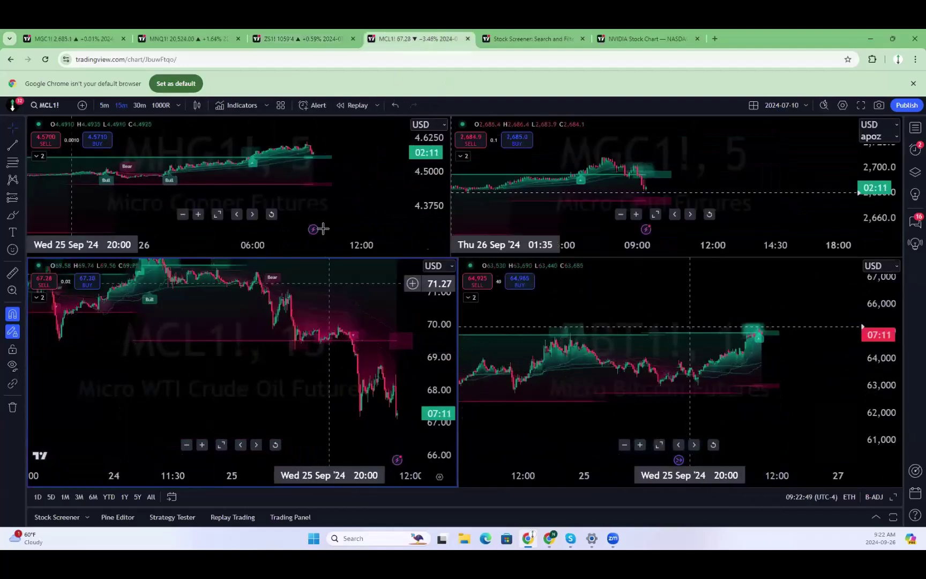
left_click_drag(382, 257, 434, 202)
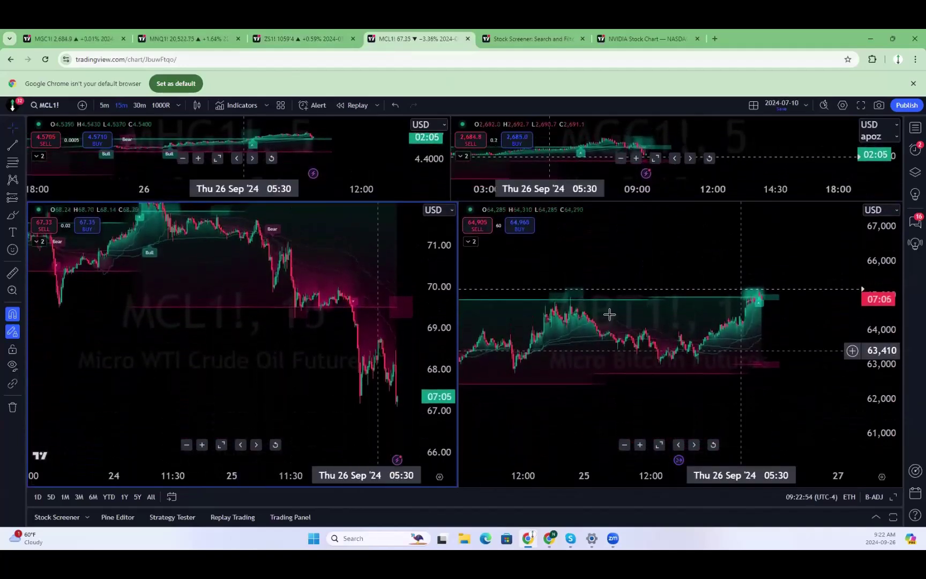
left_click(665, 256)
type("SIL")
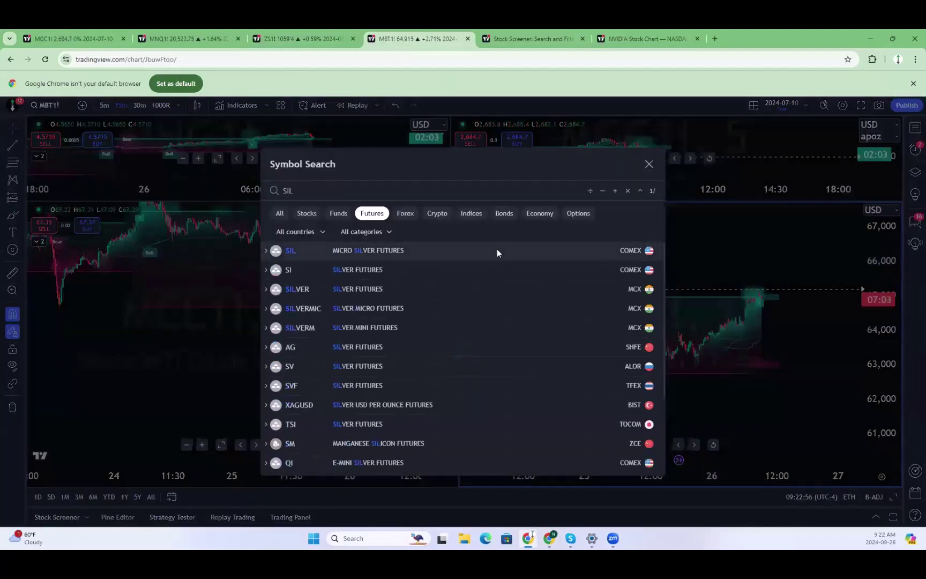
left_click(497, 250)
Examine the 15-minute Micro WTI Crude Oil history since September 9 with its indicator legend expanded, and return to the Nasdaq-100 chart.
left_click(341, 383)
scroll(348, 382, "down", 10)
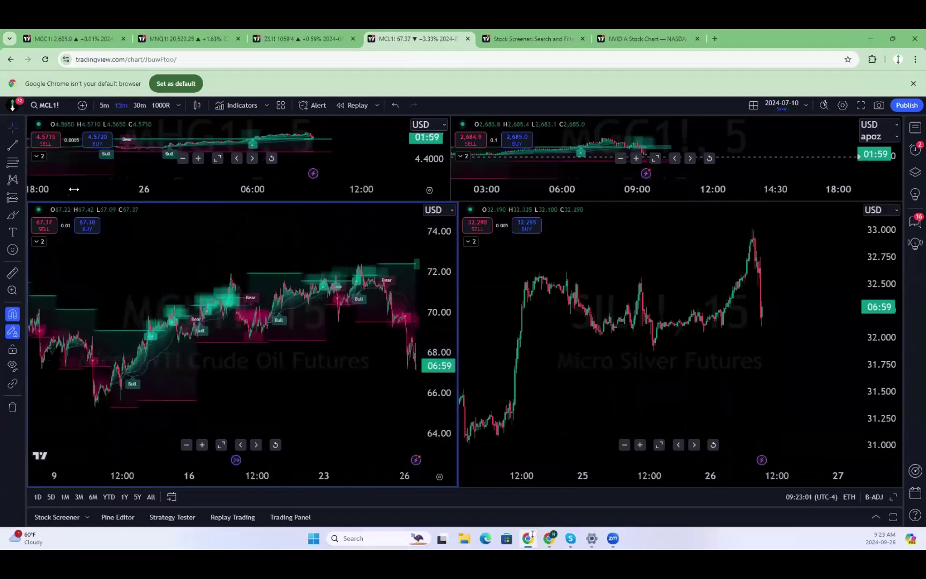
left_click(39, 242)
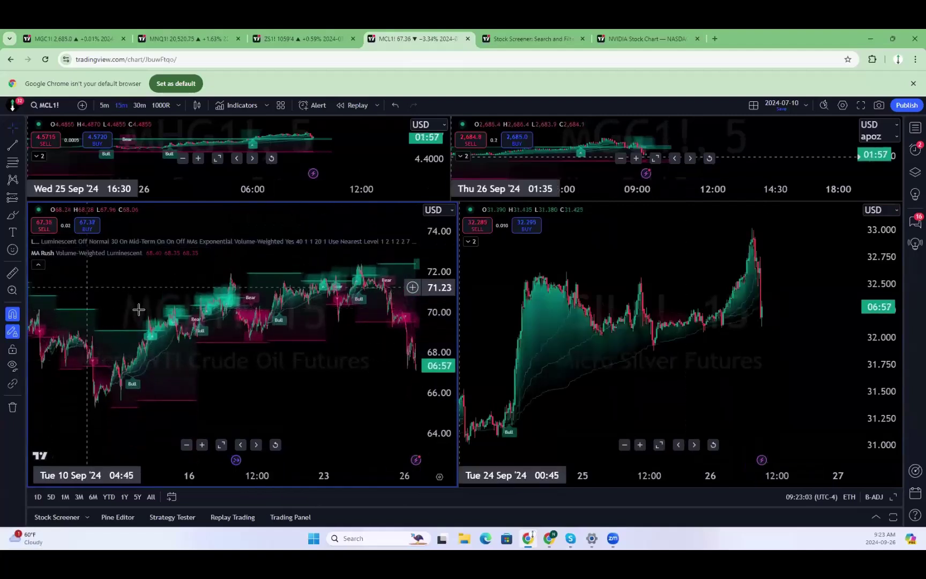
left_click_drag(242, 417, 174, 374)
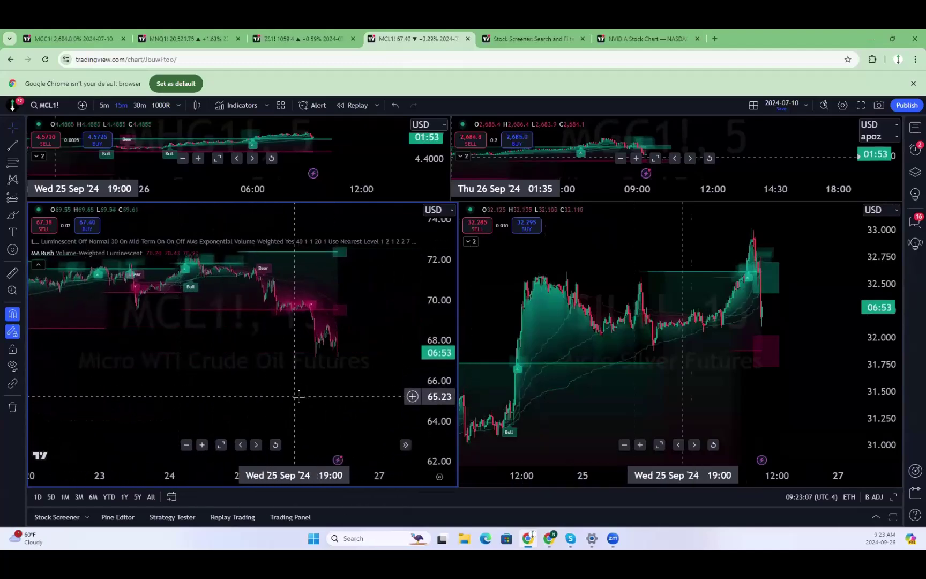
left_click(264, 33)
left_click(193, 38)
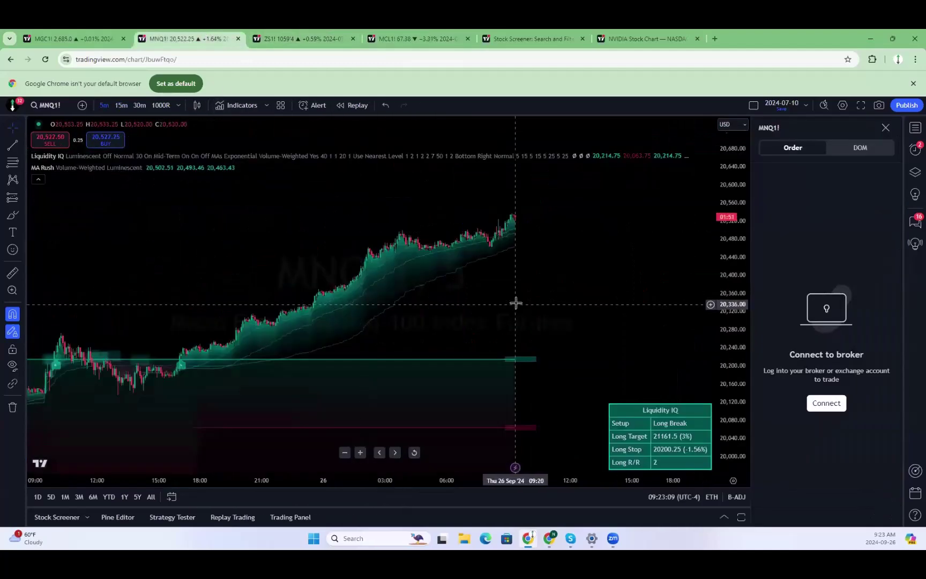
Replace the Nasdaq-100 chart with Micro WTI Crude Oil futures (MCL) and the gold chart with Micro E-mini Nasdaq-100 futures (MNQ).
type("MCL")
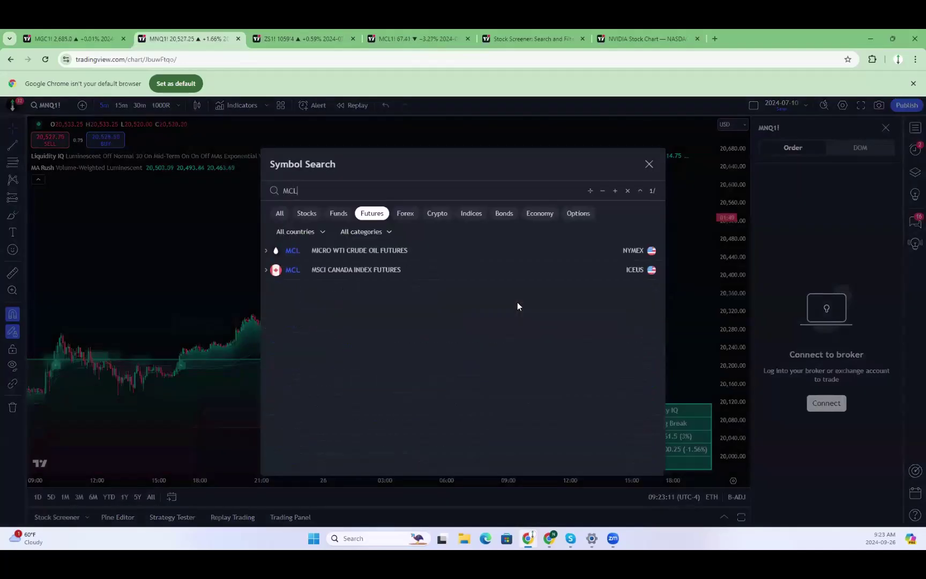
left_click(438, 252)
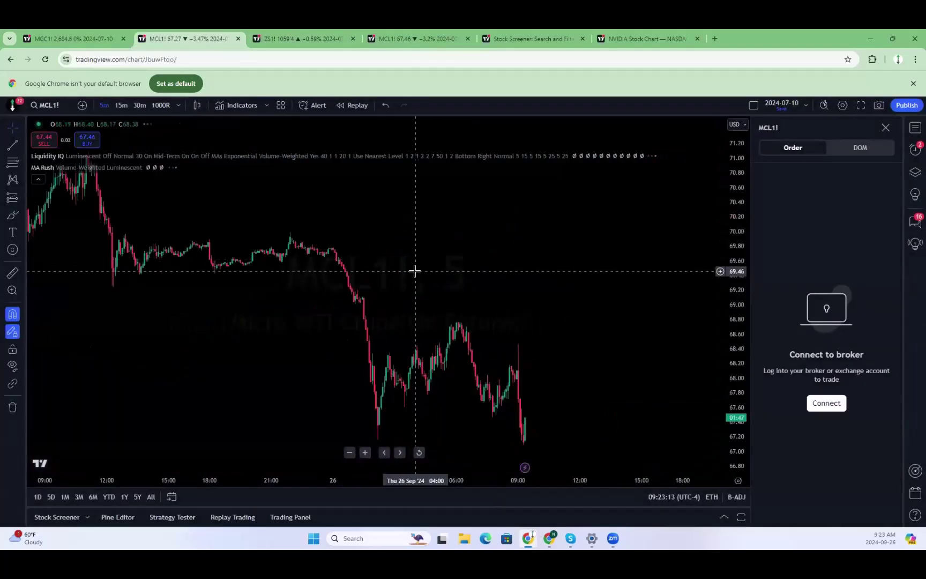
left_click(128, 34)
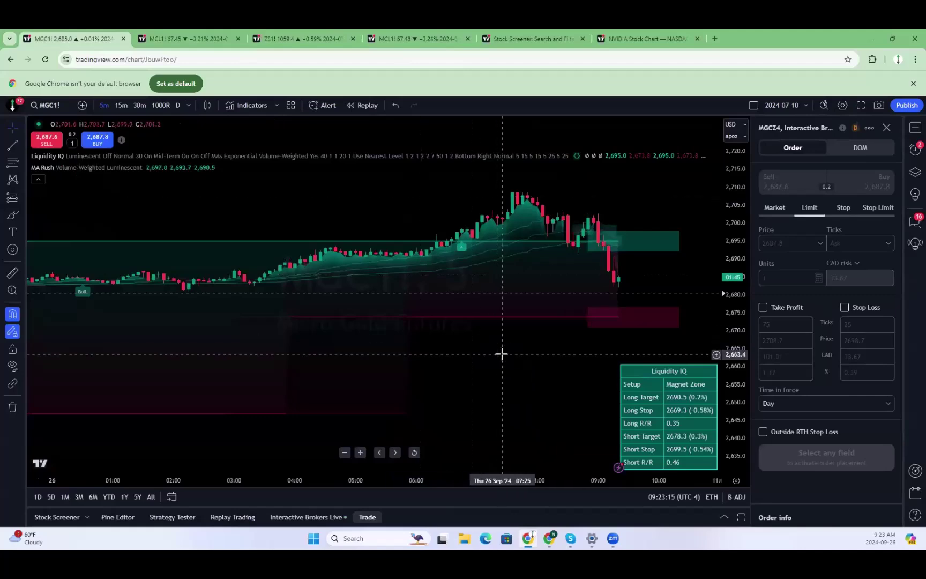
type("MNQ")
left_click(395, 267)
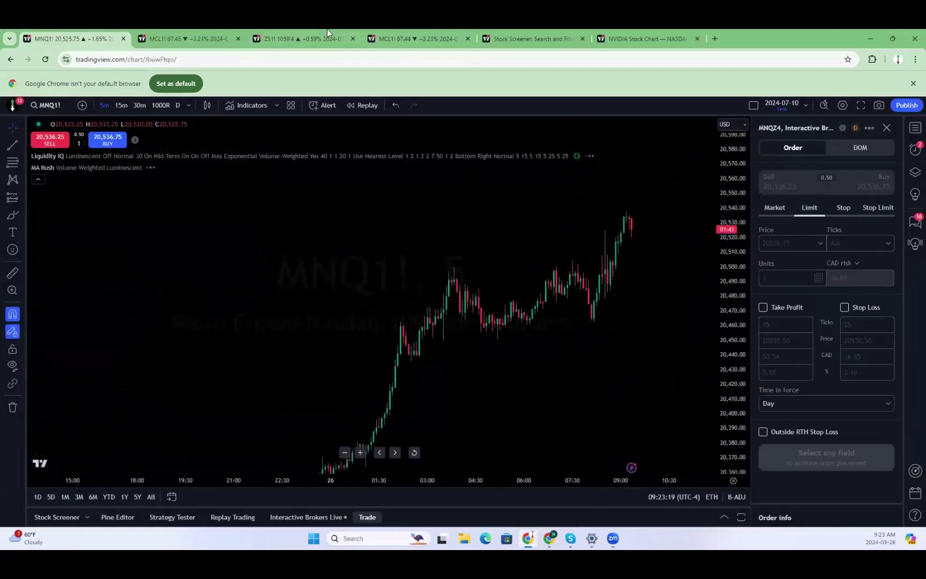
Examine the single 5-minute Micro WTI Crude Oil chart, tracing its liquidity levels back to mid-September and returning to the latest price action.
left_click(257, 35)
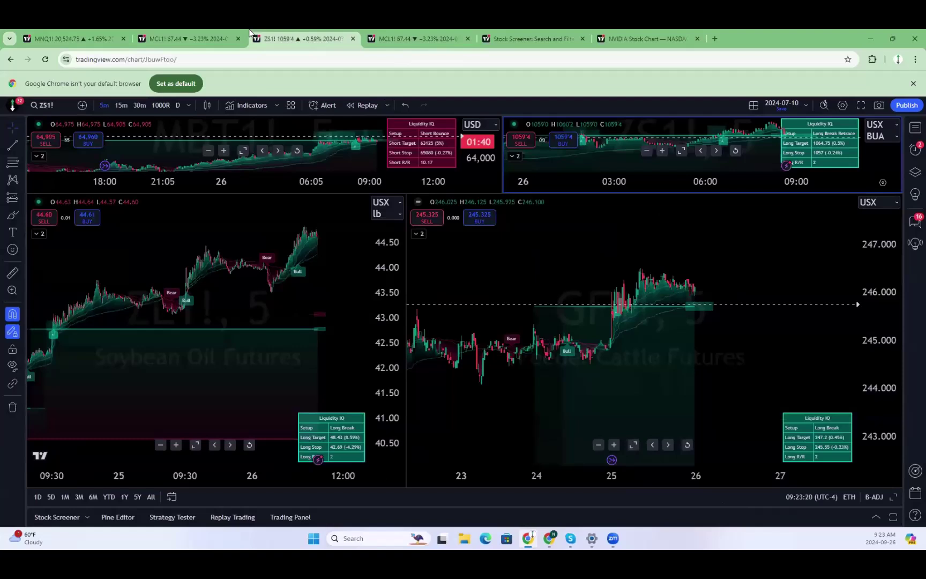
left_click(217, 35)
left_click_drag(612, 334, 736, 437)
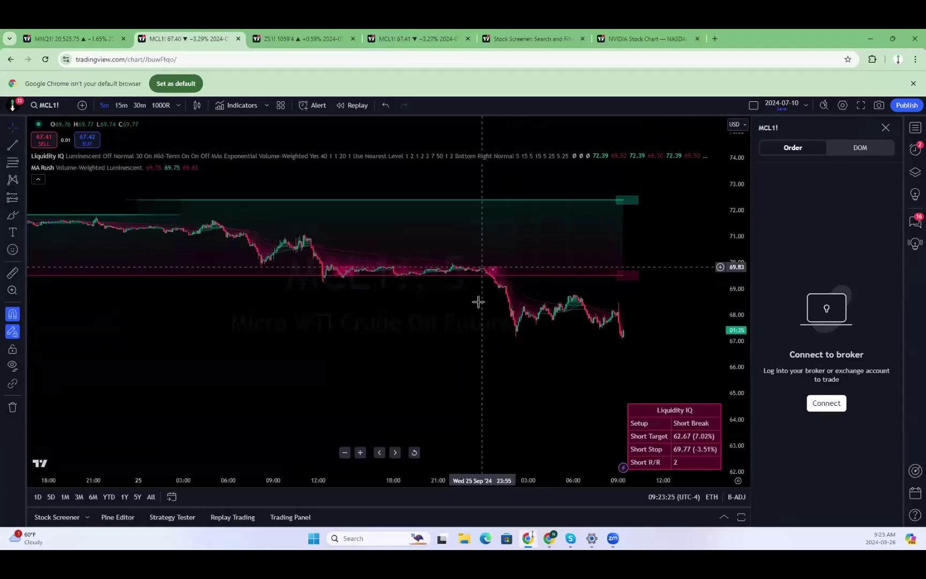
left_click_drag(579, 345, 603, 355)
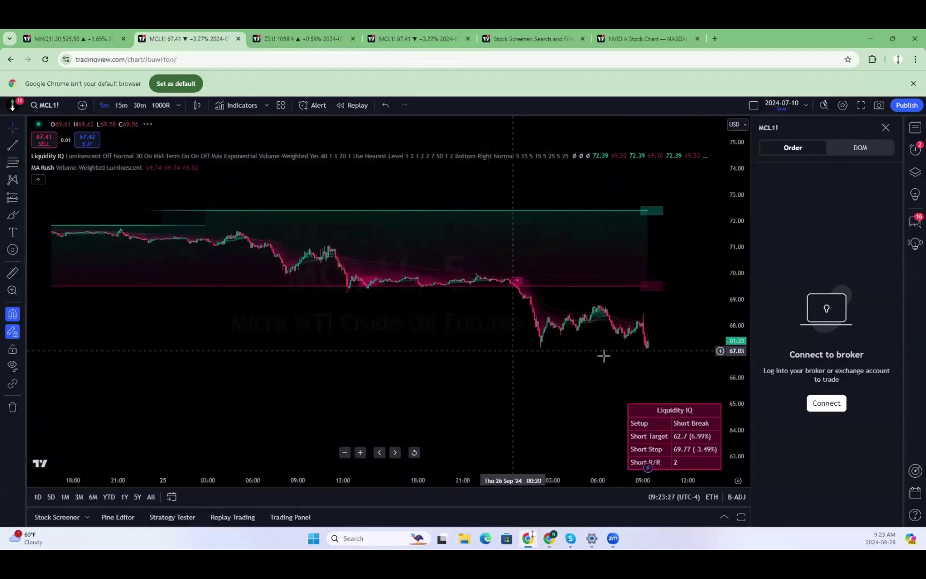
scroll(647, 288, "down", 5)
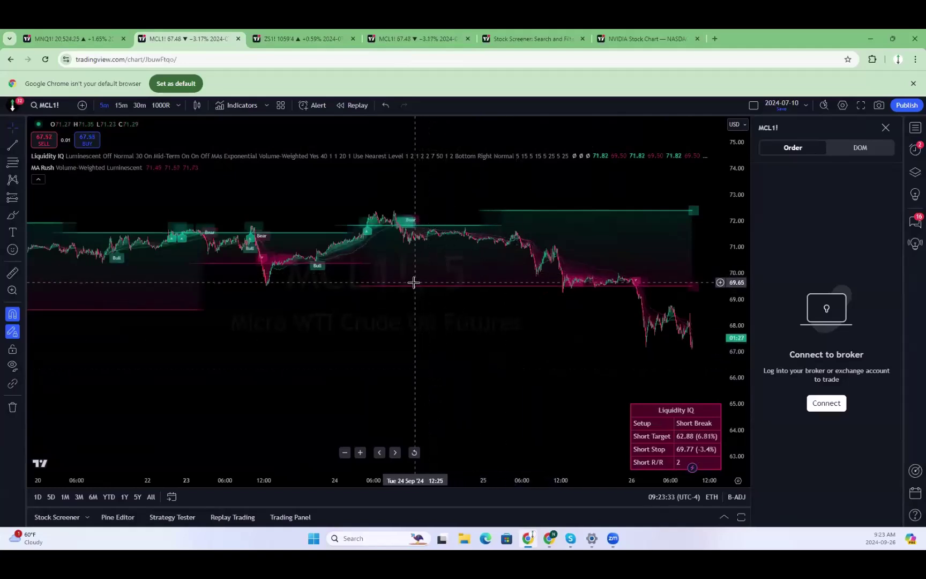
left_click_drag(407, 293, 607, 321)
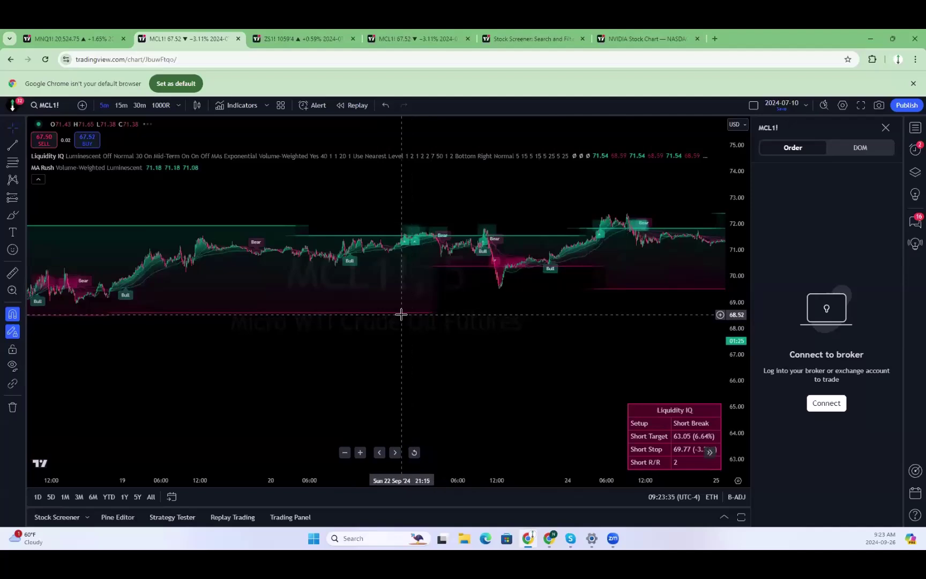
left_click_drag(174, 318, 573, 318)
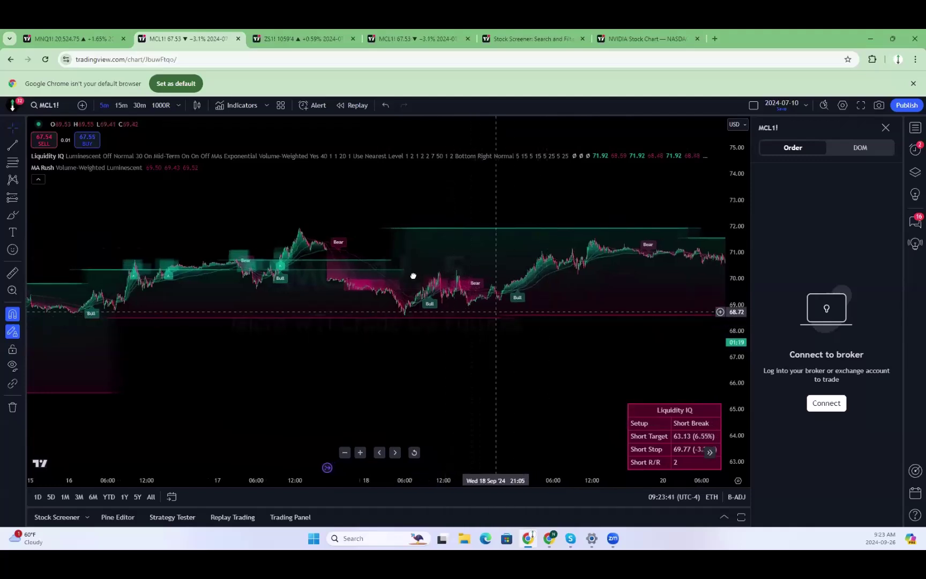
left_click_drag(413, 275, 318, 236)
left_click_drag(627, 324, 113, 310)
left_click_drag(436, 302, 366, 269)
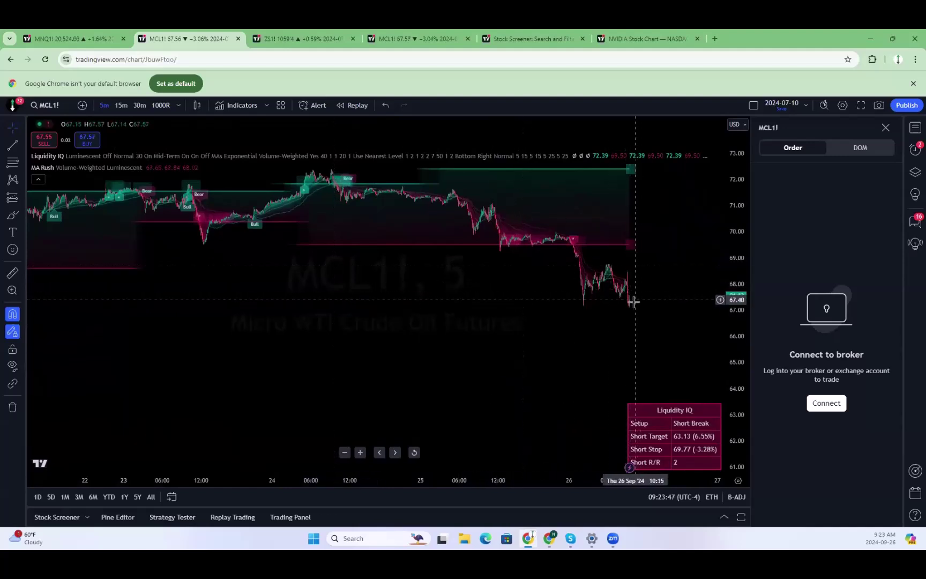
Compare the latest crude oil drop below the lower liquidity level in close-up and against the preceding week of price action.
scroll(638, 300, "up", 5)
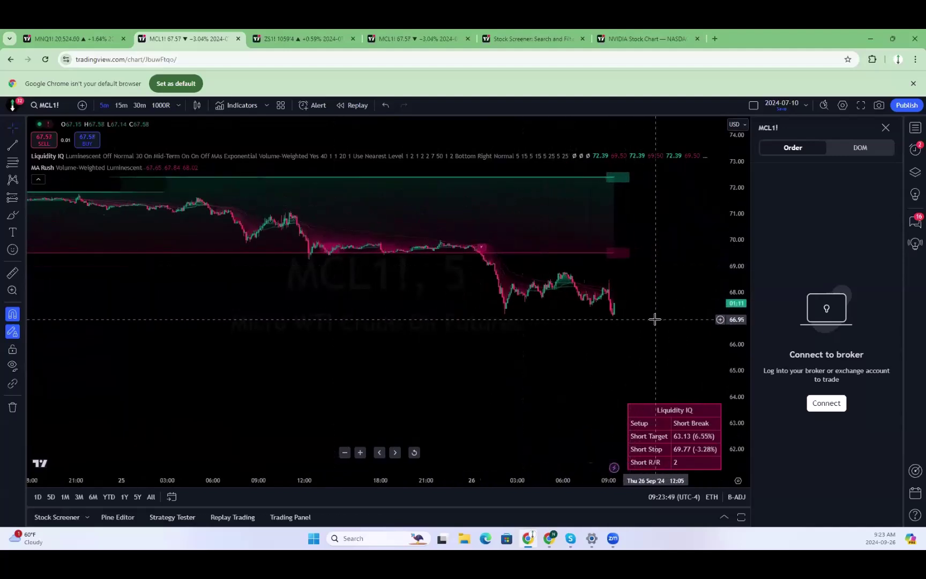
scroll(617, 306, "up", 2)
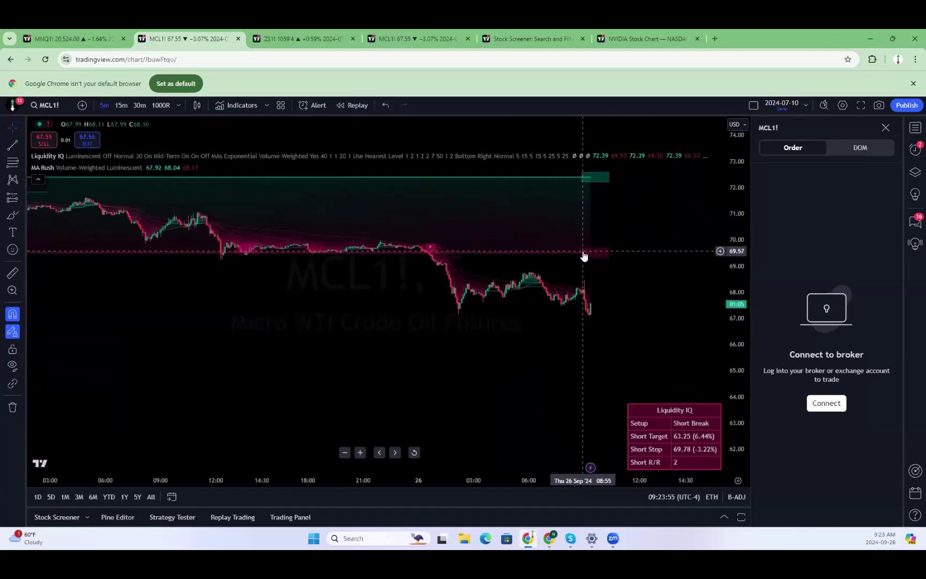
scroll(592, 262, "down", 5)
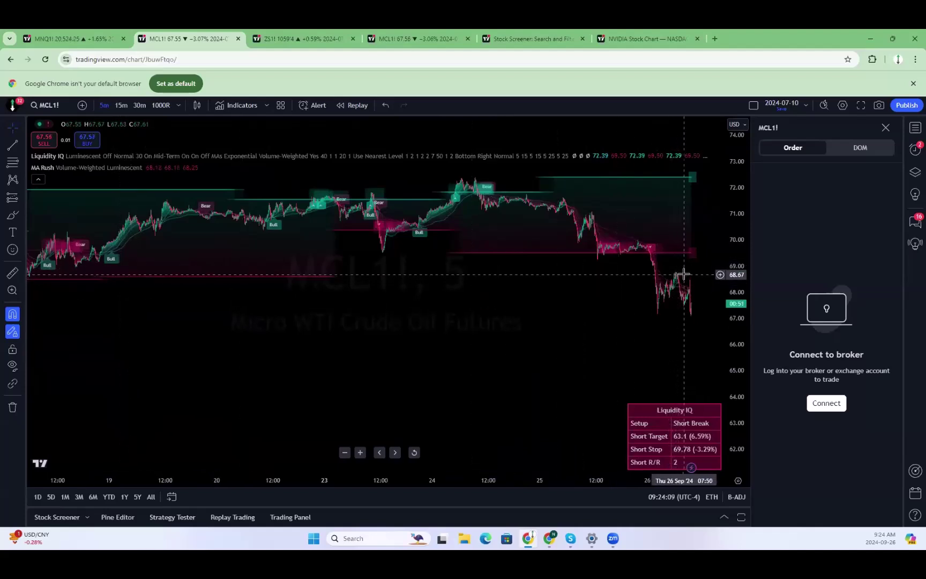
scroll(675, 279, "up", 5)
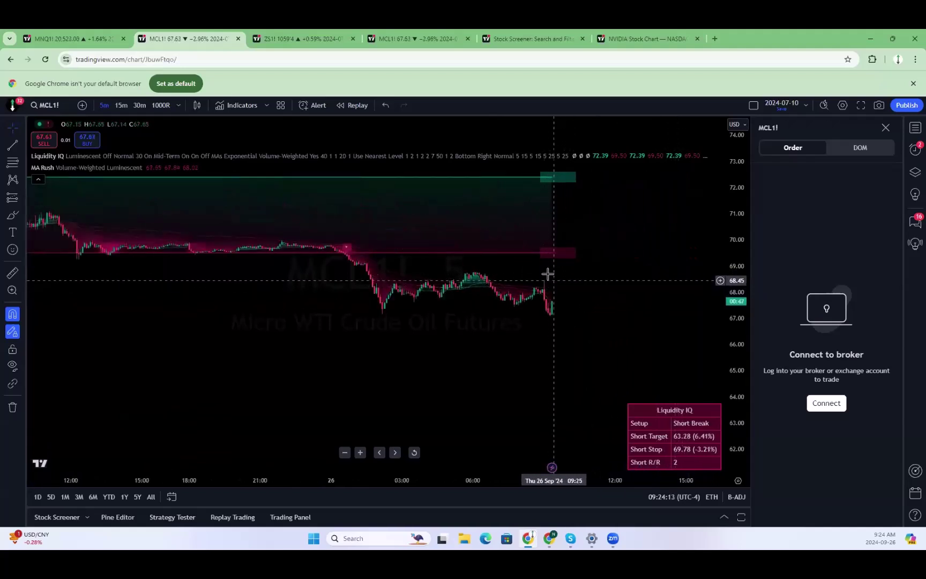
Create a one-time price-crossing alert on Micro WTI Crude Oil at about 68.3, above the current price.
left_click_drag(733, 320, 690, 127)
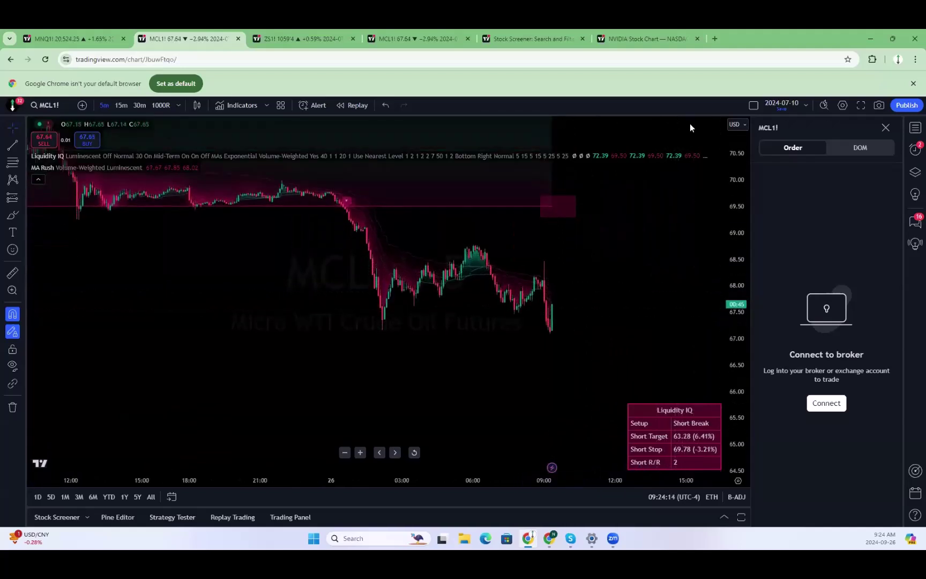
right_click(563, 250)
left_click(541, 231)
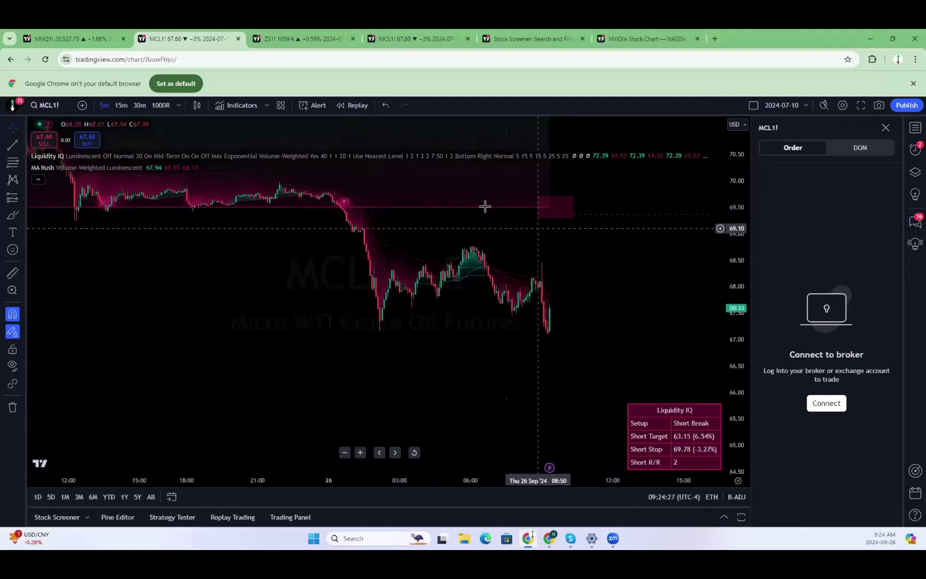
key("alt+a")
left_click_drag(471, 149, 268, 151)
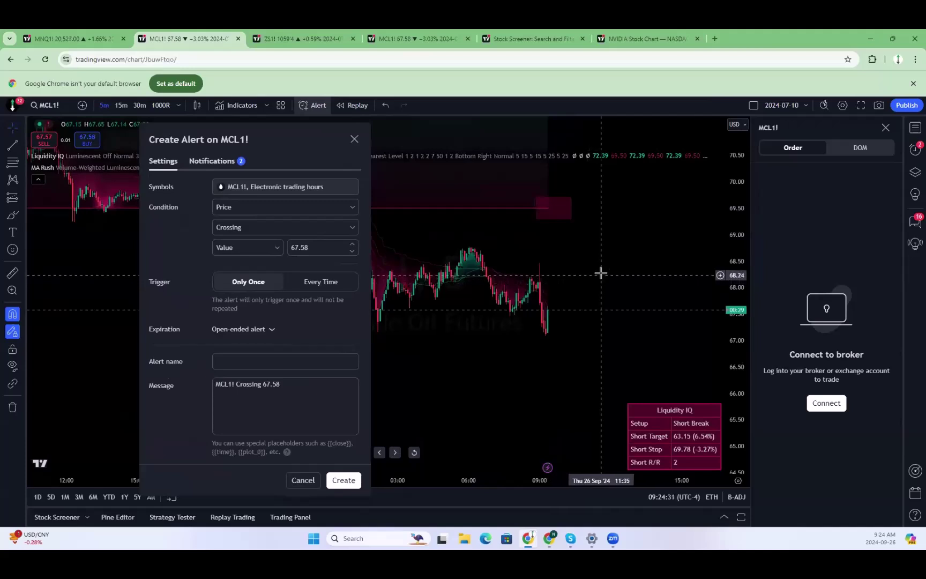
type("68")
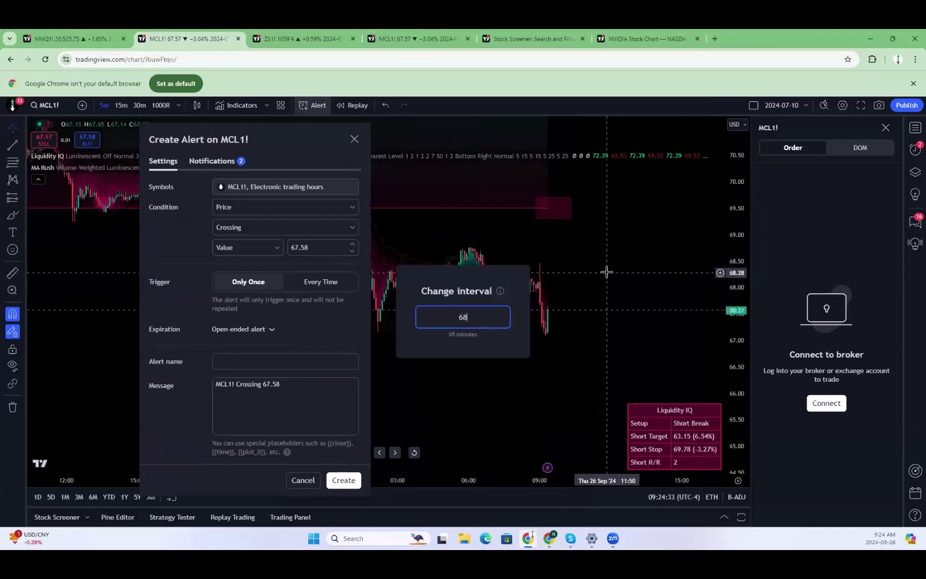
key("Escape")
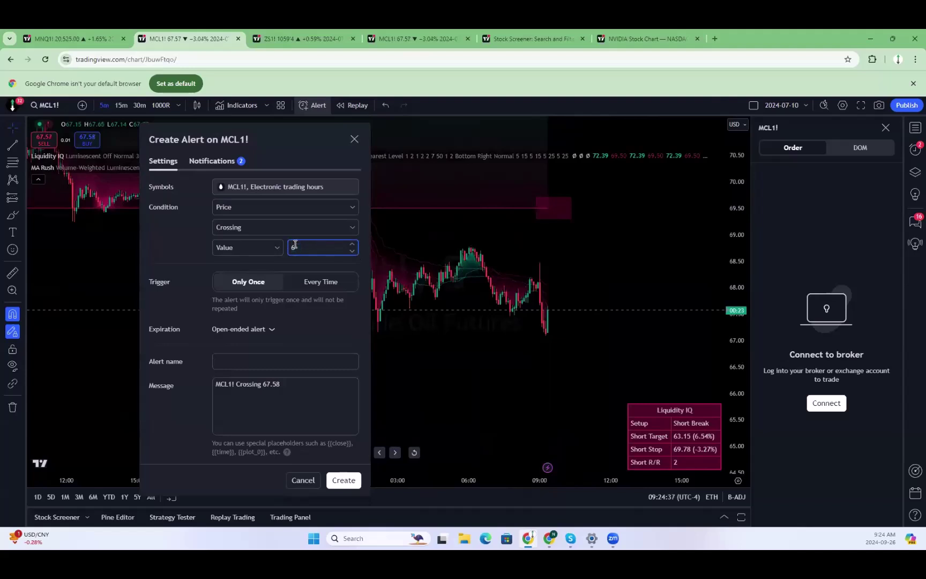
left_click(346, 480)
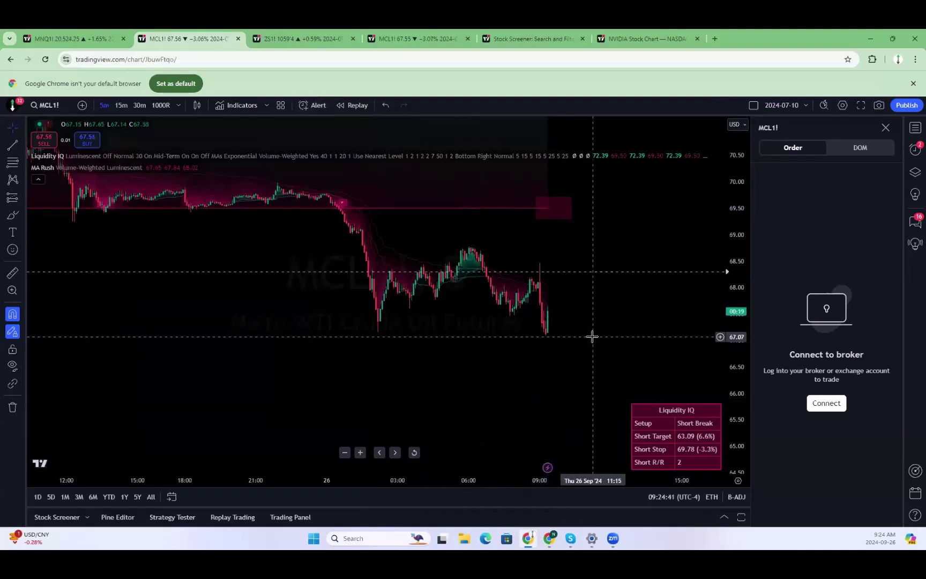
scroll(600, 319, "down", 2)
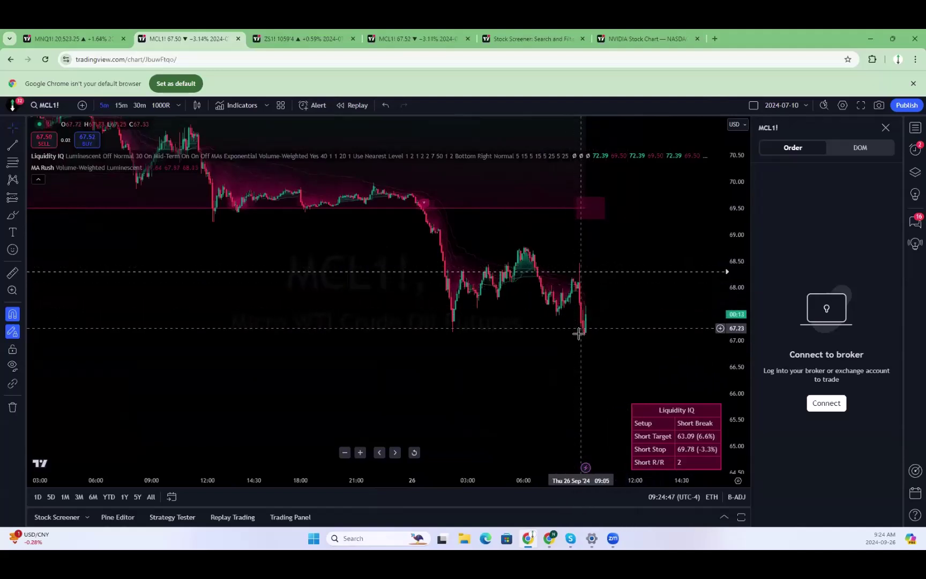
scroll(369, 323, "down", 2)
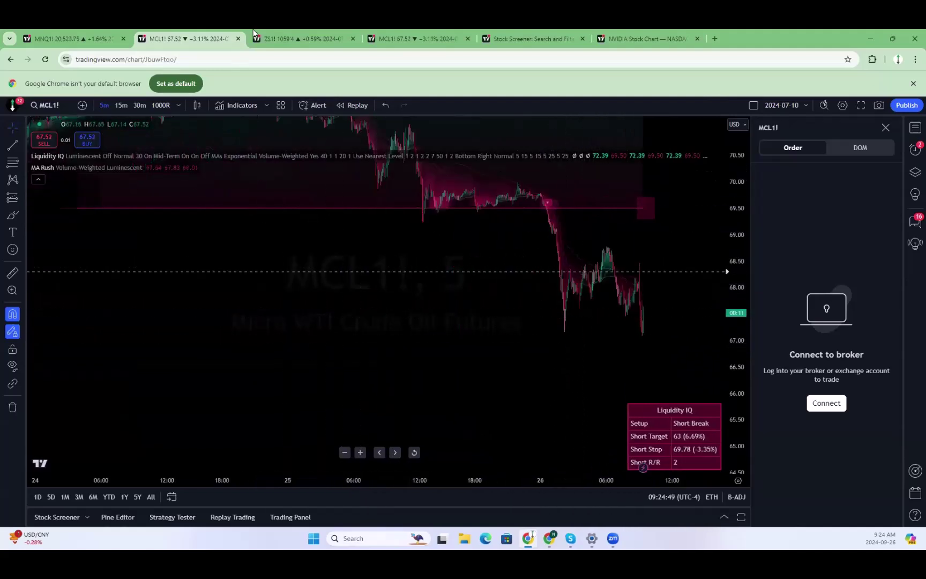
Switch the Nasdaq-100 chart back to Micro Gold futures (MGC) and inspect the pullback between its liquidity zones.
left_click(123, 34)
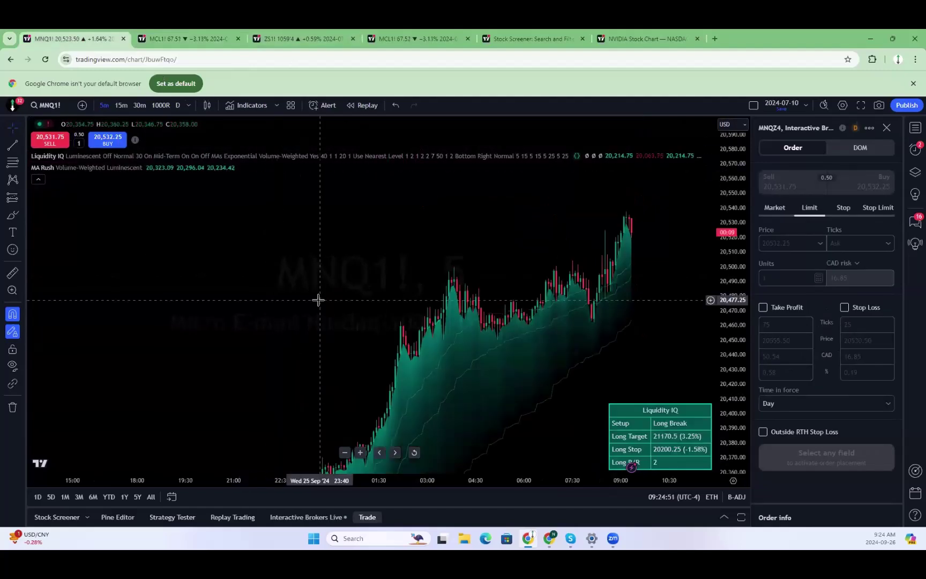
type("MGHC")
type("MGC")
left_click(330, 263)
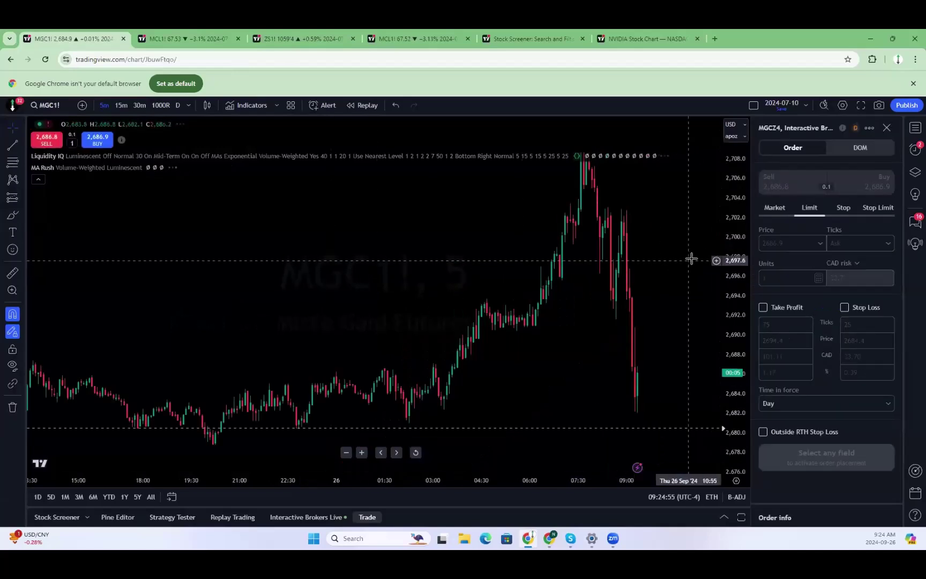
left_click_drag(611, 375, 555, 351)
scroll(590, 343, "down", 5)
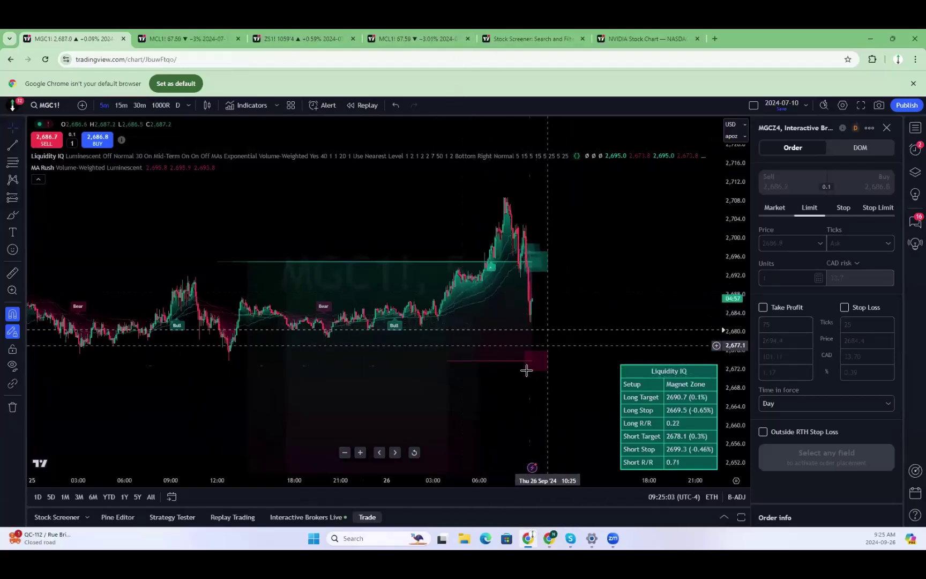
Set the Micro Silver chart in the four-chart layout to the 5-minute interval and bring its recent decline into view.
left_click(419, 39)
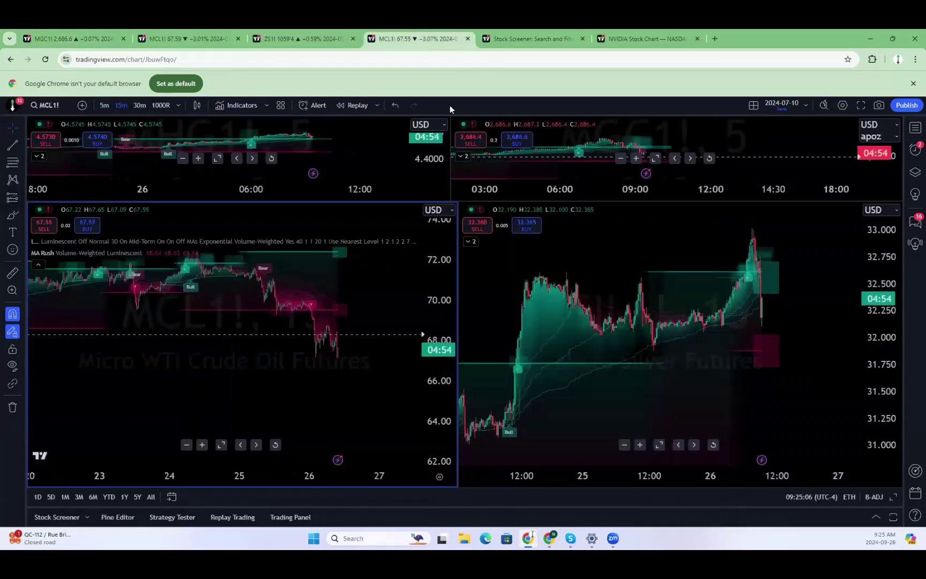
left_click(562, 312)
scroll(658, 327, "up", 5)
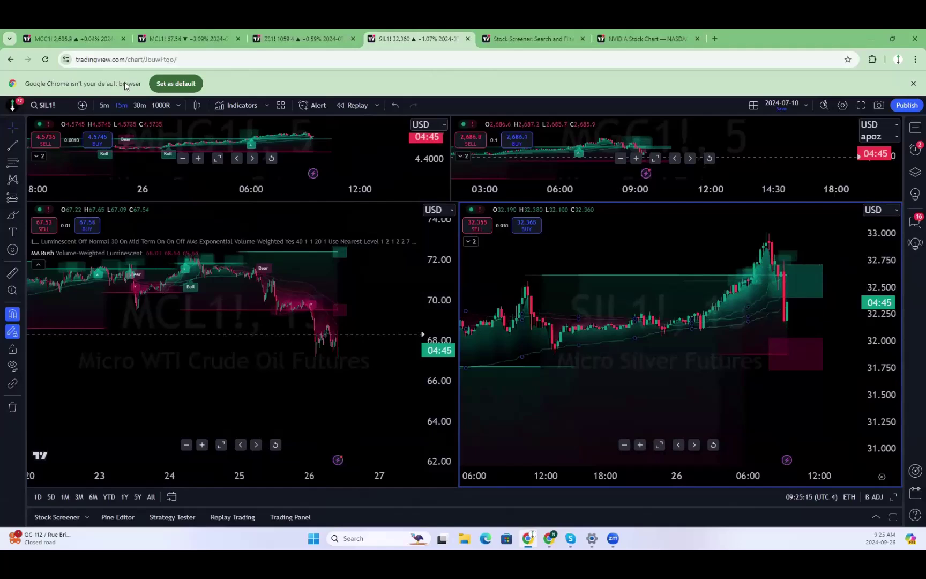
left_click(104, 105)
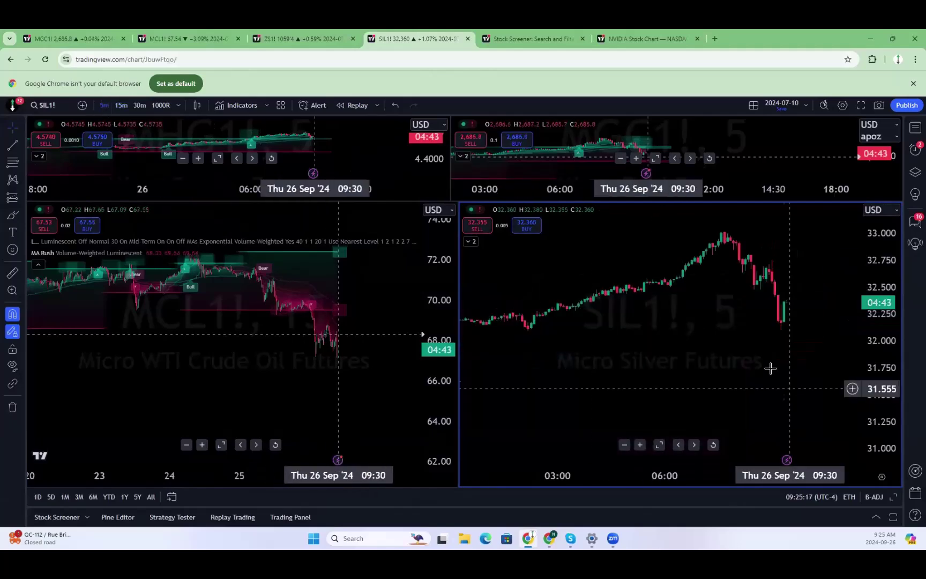
scroll(756, 343, "down", 3)
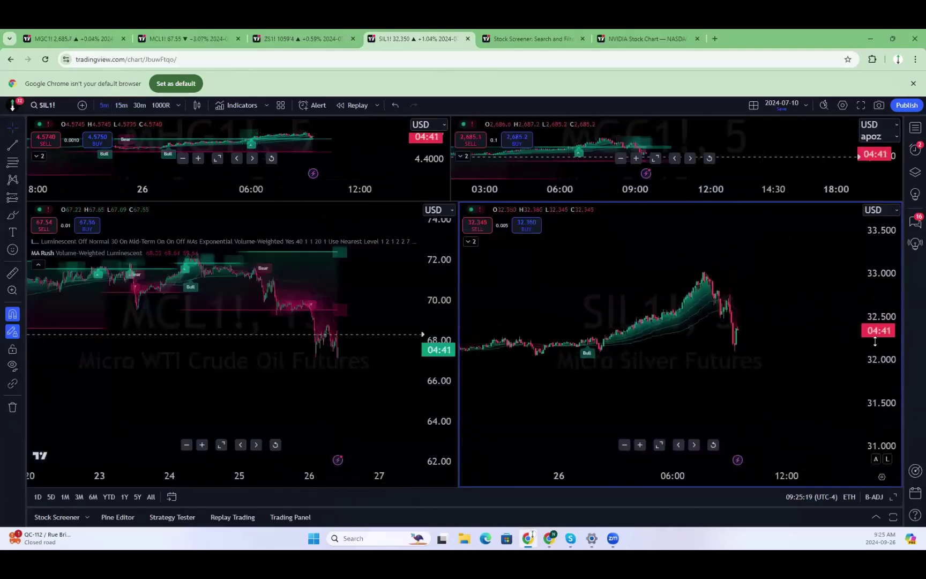
Compare the 5-minute gold and Micro Silver charts, examining silver's pullback between its upper and lower liquidity zones.
left_click(105, 32)
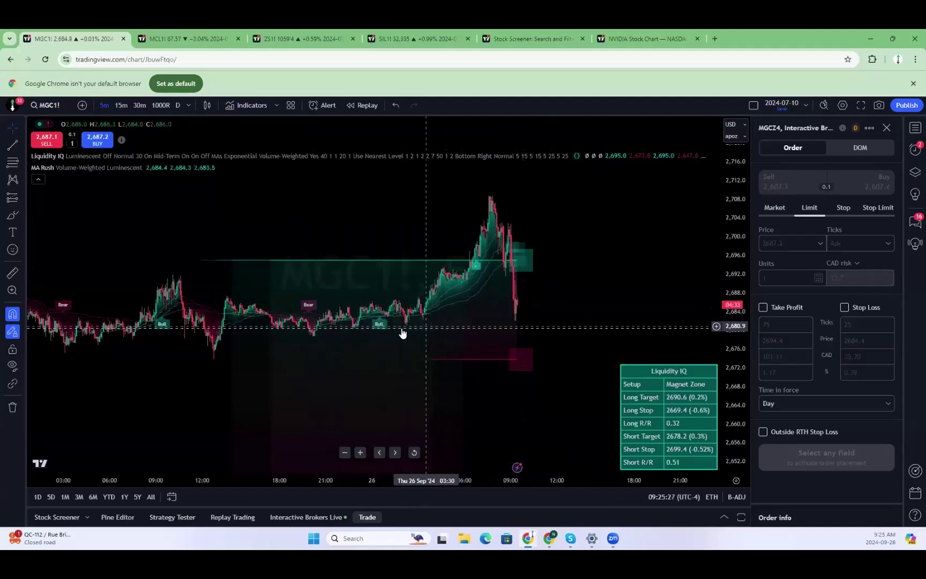
left_click(390, 35)
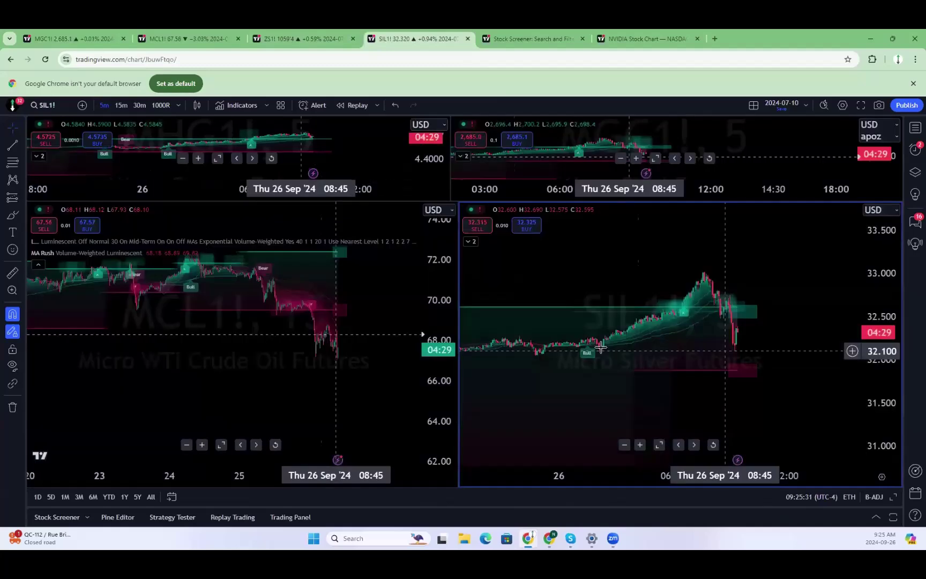
scroll(590, 311, "down", 3)
left_click_drag(584, 320, 714, 332)
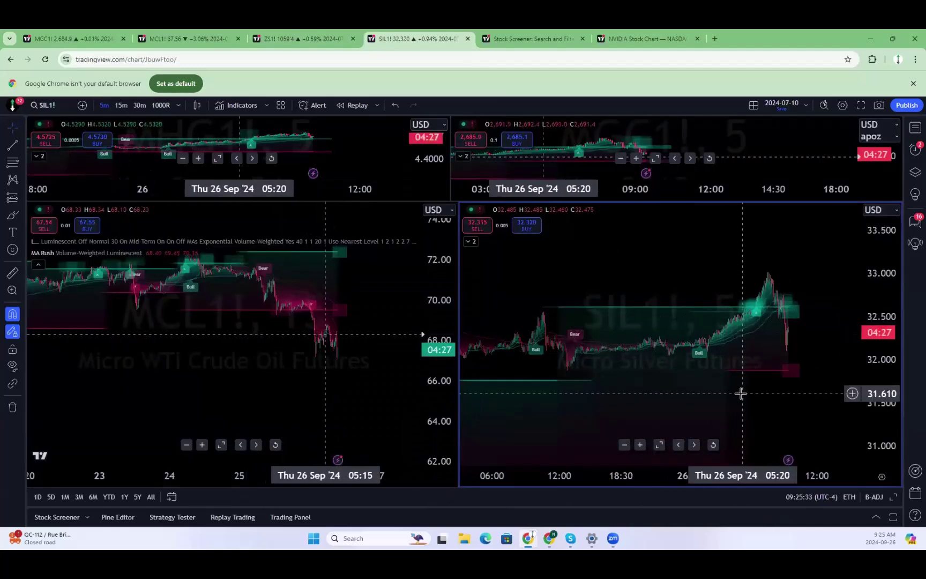
left_click_drag(771, 388, 779, 380)
scroll(787, 347, "right", 5)
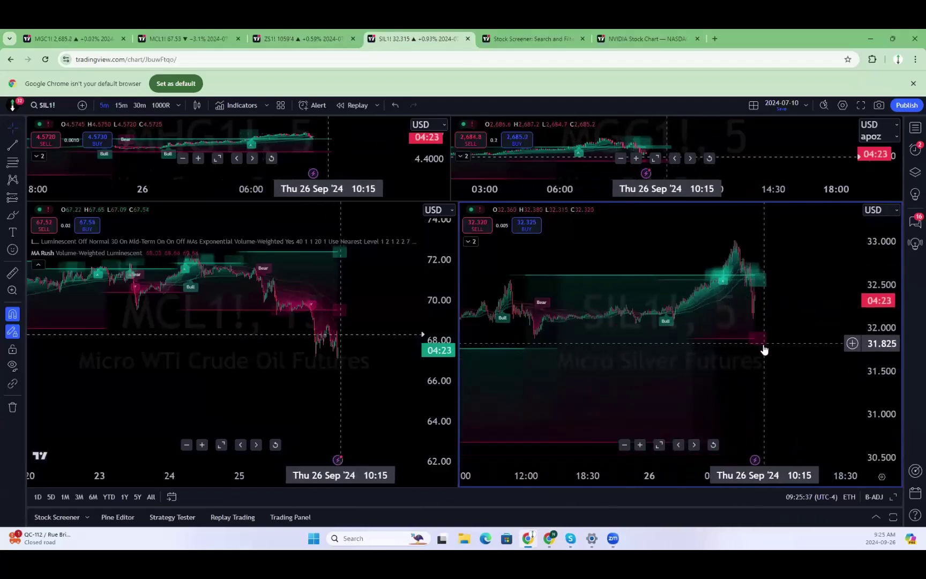
scroll(765, 355, "up", 5)
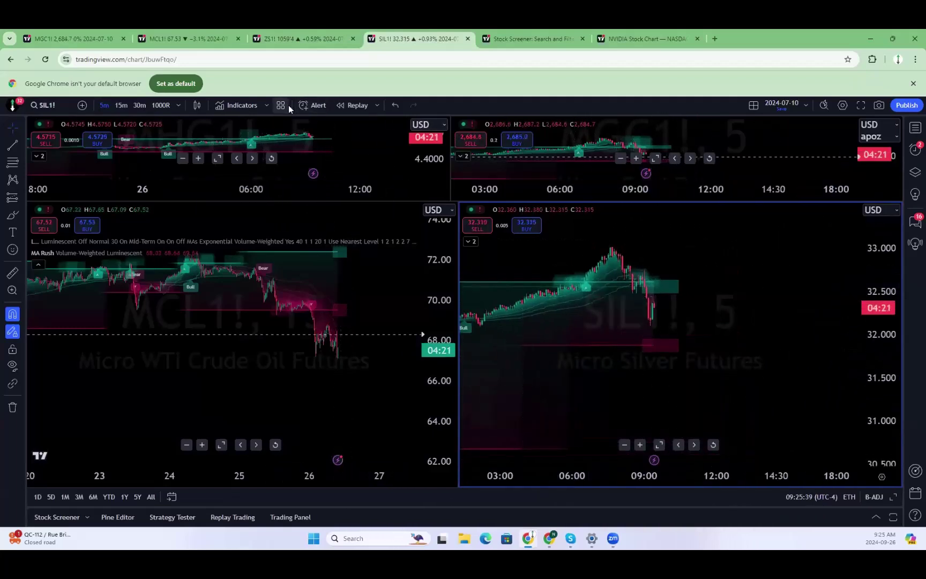
Create a one-time price-crossing alert on Micro Silver futures at about 31.90, near the lower liquidity zone.
left_click(313, 105)
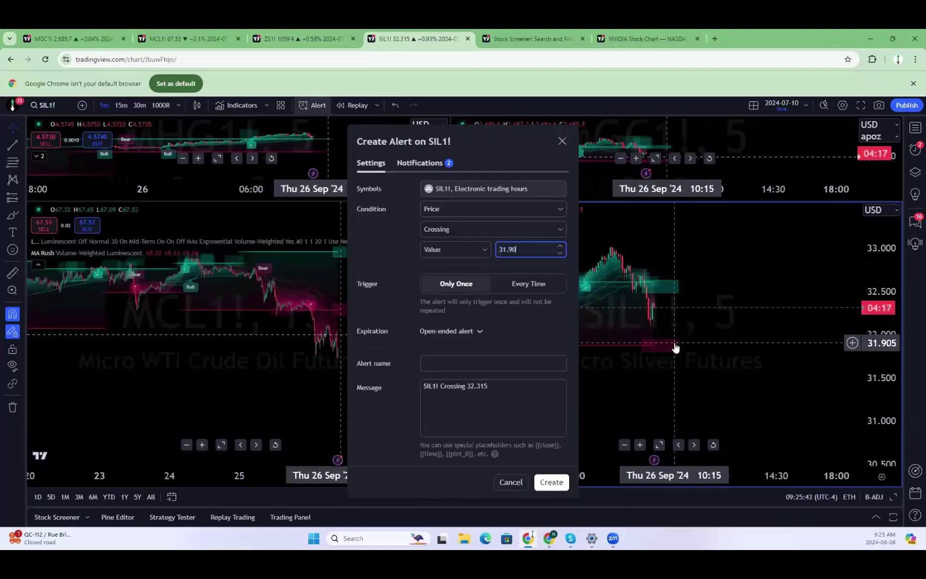
left_click(552, 482)
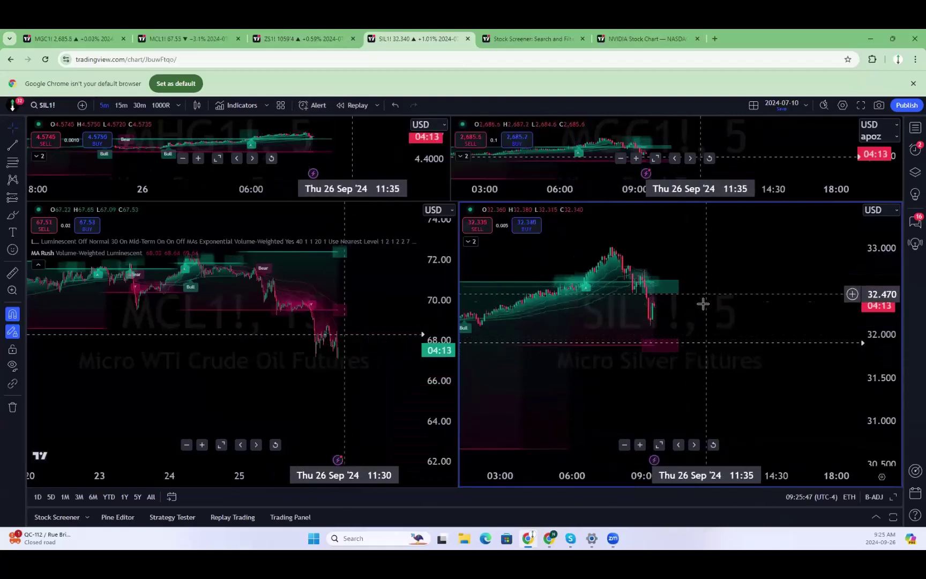
scroll(490, 290, "down", 3)
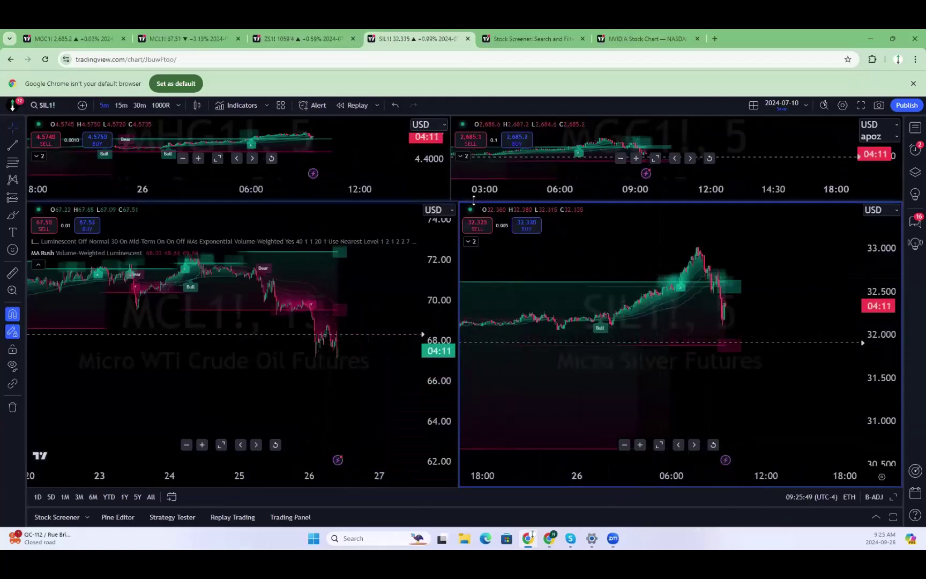
Even out the four chart panes and rescale the Micro Gold and Micro Silver charts to compare their pullbacks.
left_click_drag(470, 200, 472, 316)
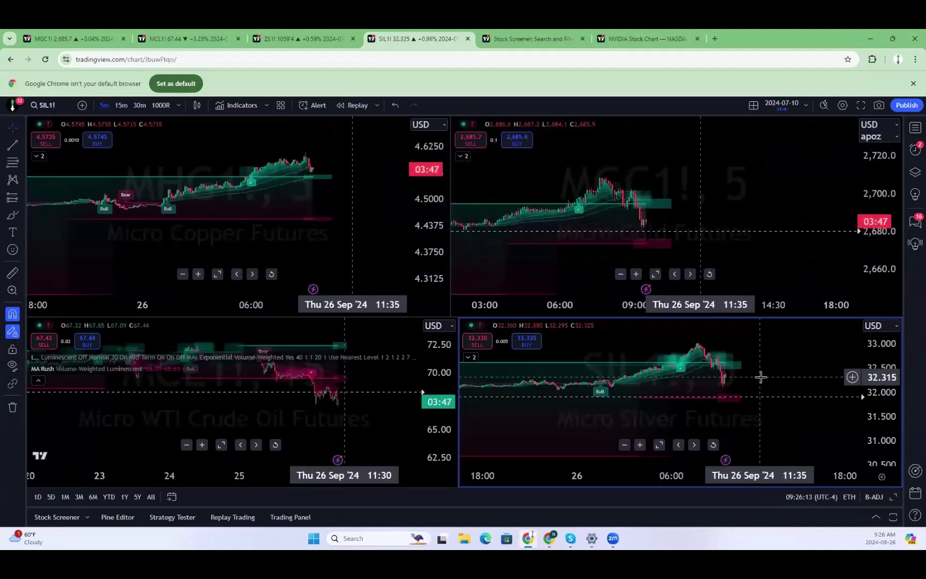
left_click_drag(800, 376, 842, 376)
scroll(648, 234, "down", 3)
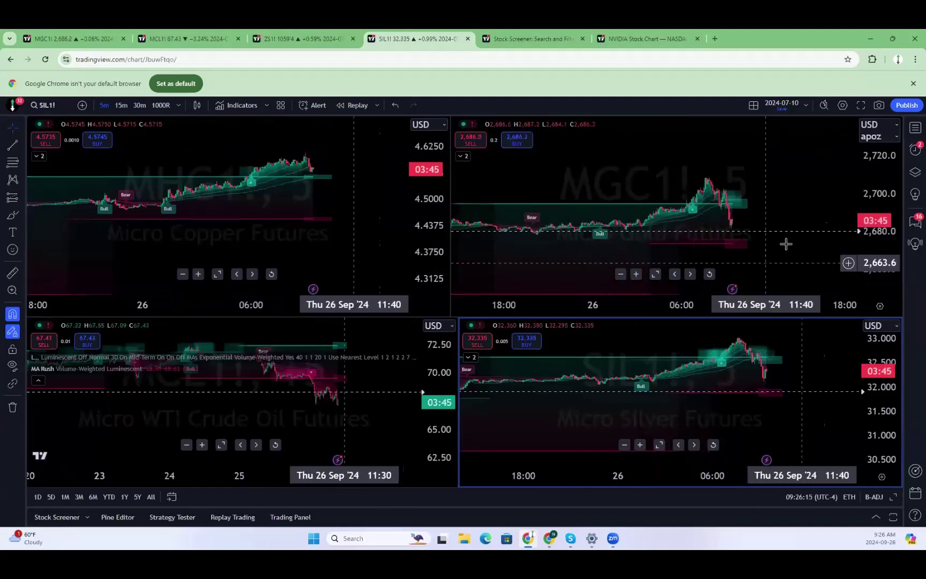
double_click(869, 131)
left_click_drag(780, 211, 737, 174)
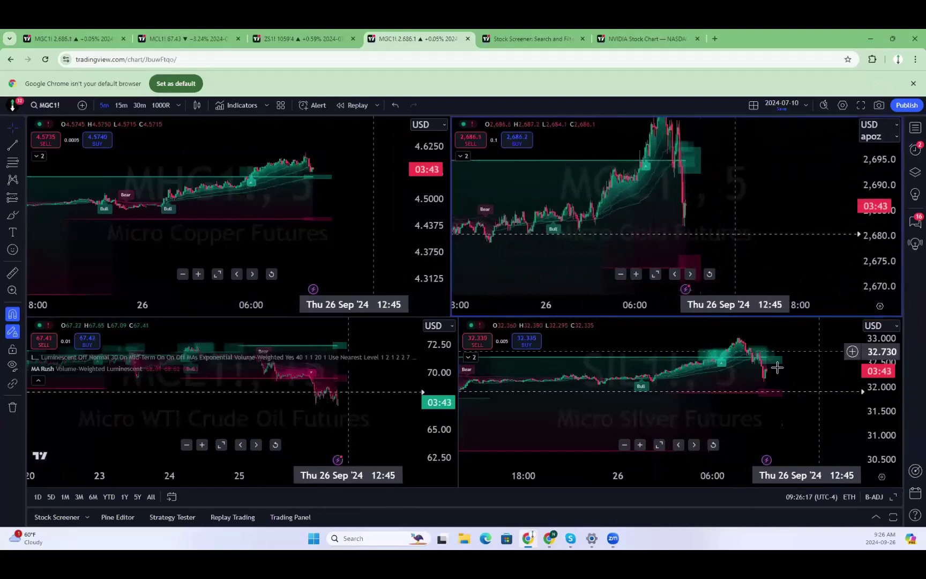
left_click_drag(882, 394, 868, 270)
left_click_drag(820, 352, 792, 383)
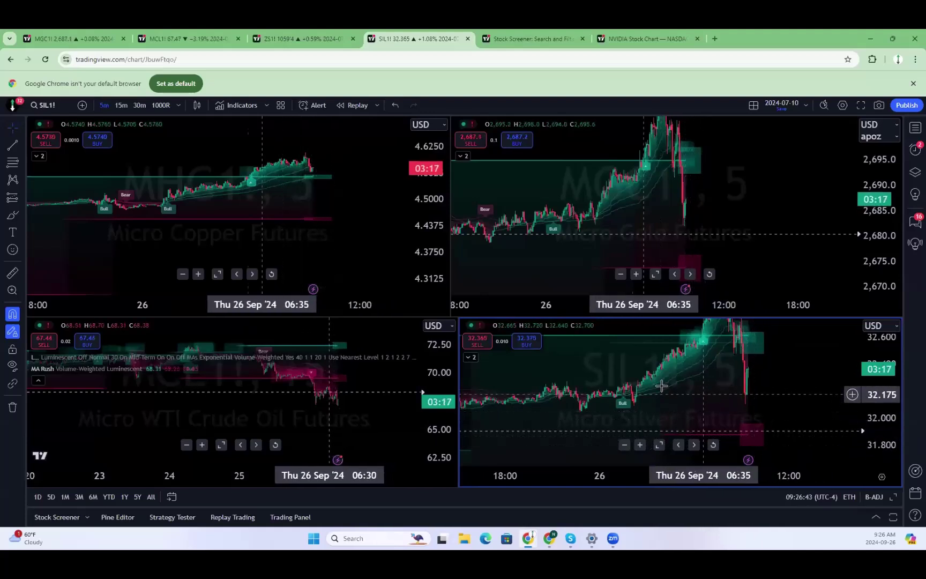
Bring more Micro Copper history into view, and enlarge the Micro Silver pane to inspect its decline.
left_click_drag(484, 308, 487, 344)
left_click_drag(349, 283, 384, 212)
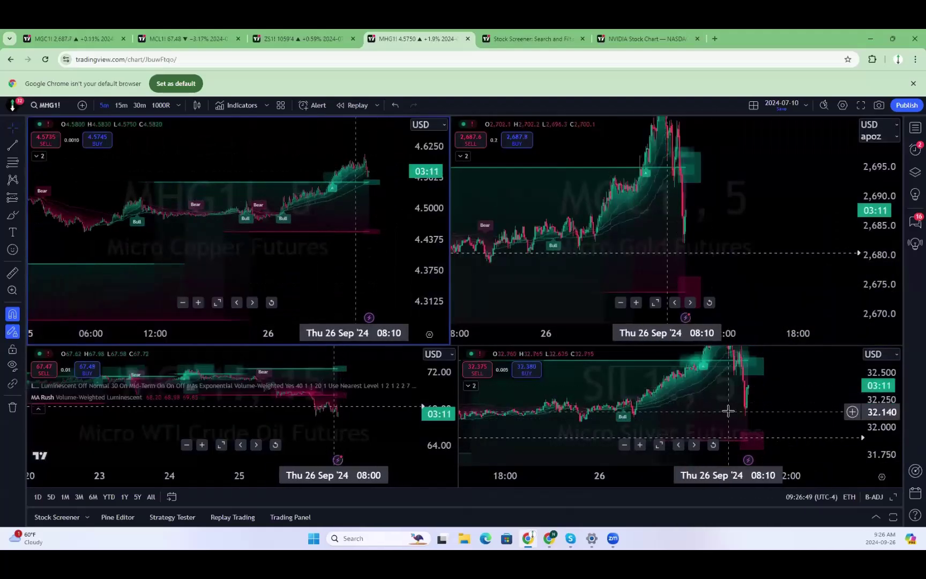
left_click(697, 412)
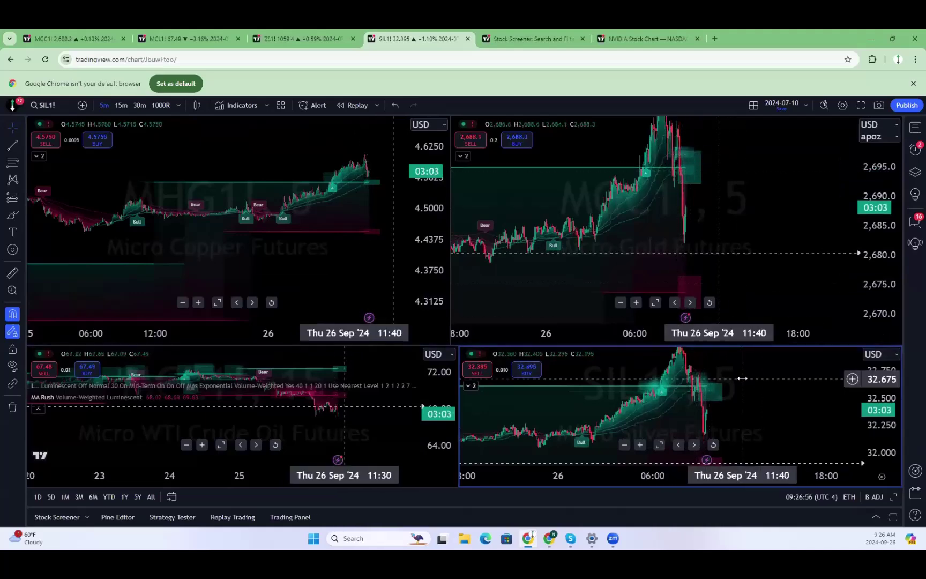
left_click_drag(741, 345, 734, 254)
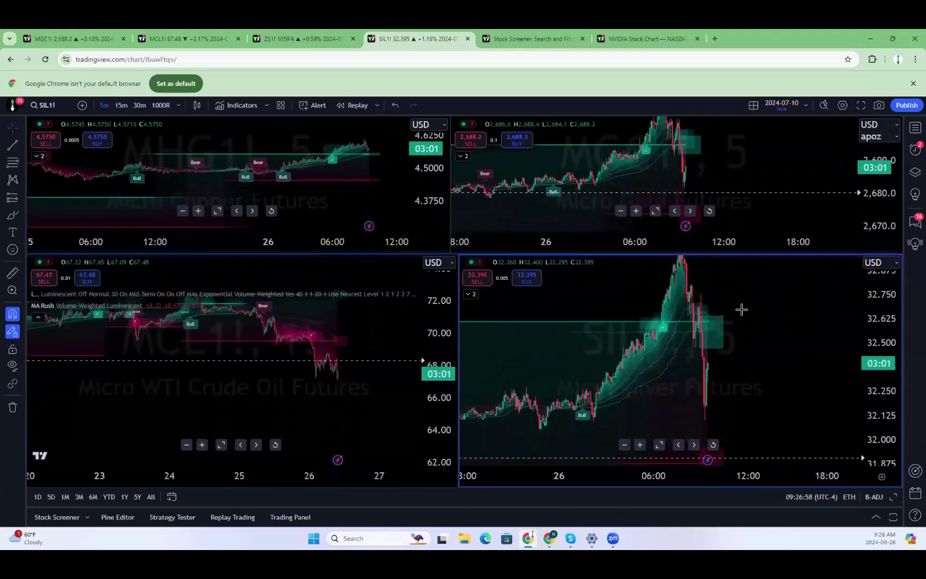
Switch the Micro Silver chart to the weekly interval and examine its multi-year price history.
left_click(138, 105)
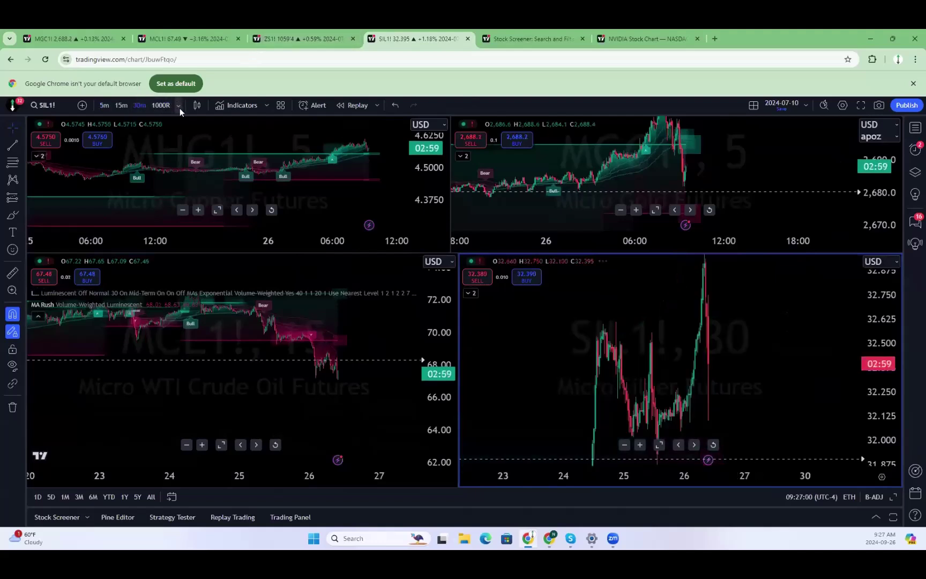
left_click(179, 105)
scroll(223, 448, "down", 2)
left_click(223, 446)
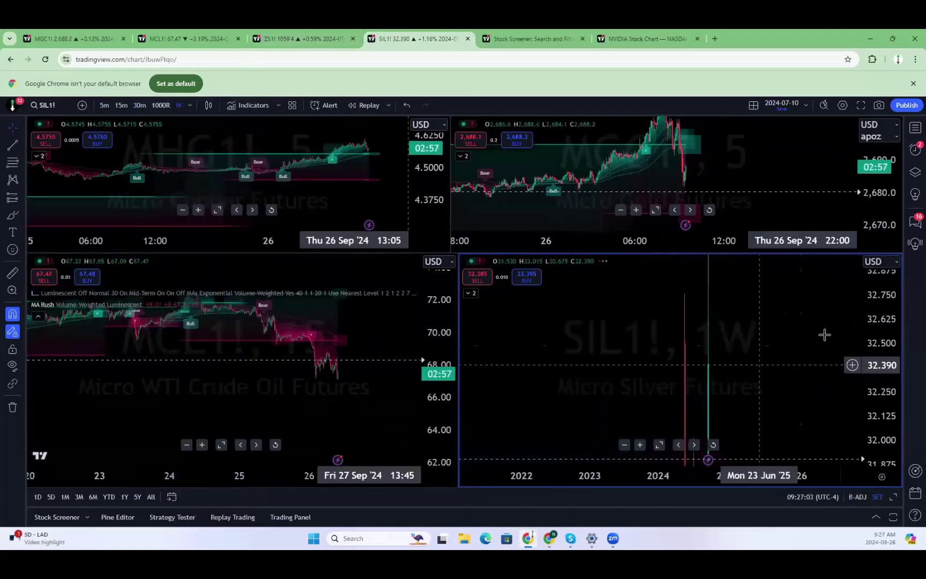
scroll(788, 414, "down", 3)
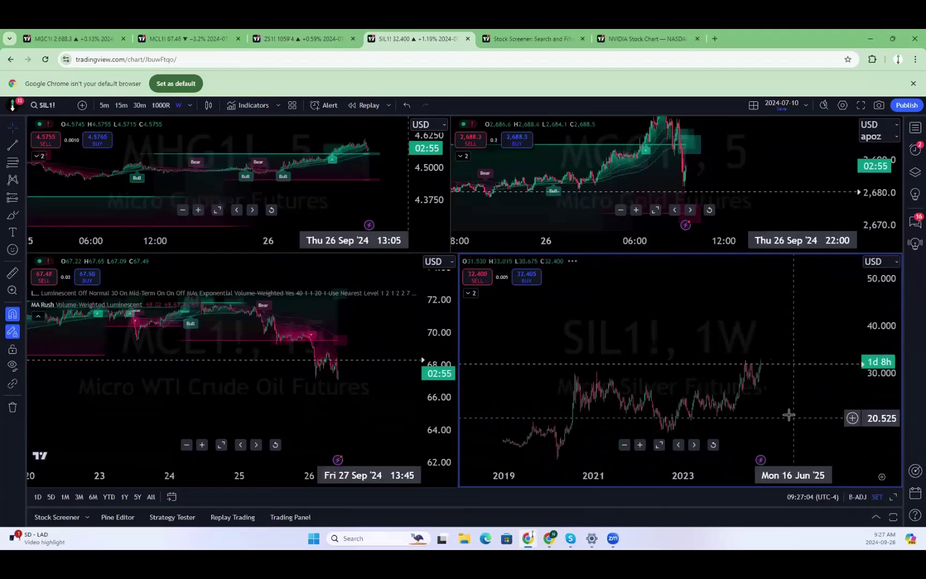
scroll(788, 415, "down", 3)
scroll(752, 396, "up", 1)
scroll(751, 397, "up", 3)
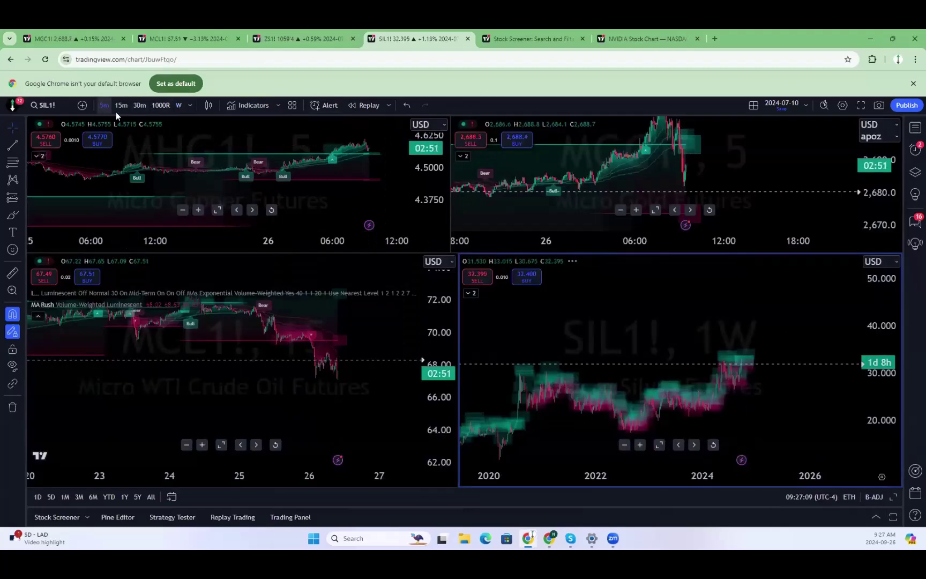
Return the Micro Silver chart to the 5-minute interval and enlarge the Micro Copper pane to view its rally and liquidity zones.
left_click(110, 107)
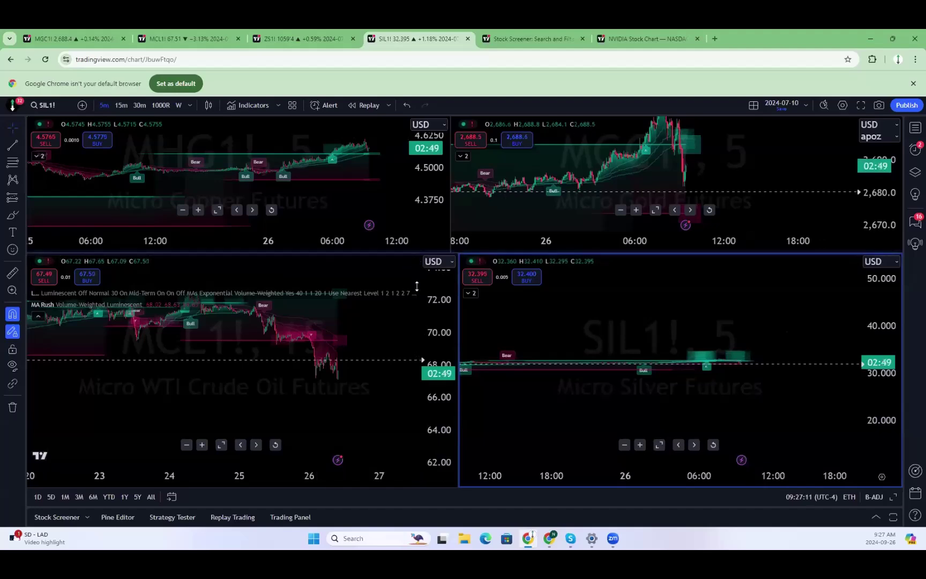
left_click_drag(416, 287, 437, 483)
scroll(352, 353, "down", 2)
scroll(344, 367, "up", 3)
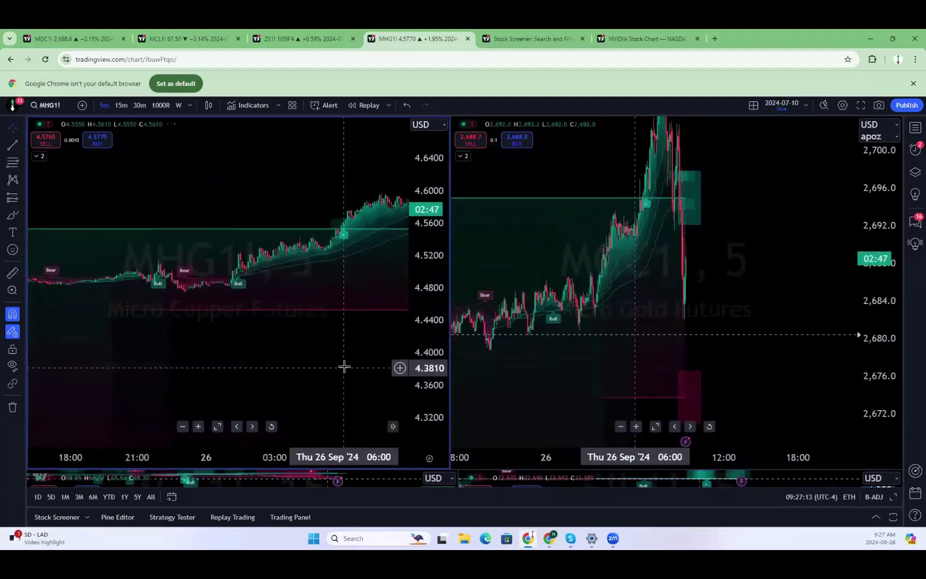
scroll(344, 368, "down", 4)
scroll(286, 258, "up", 2)
left_click_drag(285, 258, 147, 121)
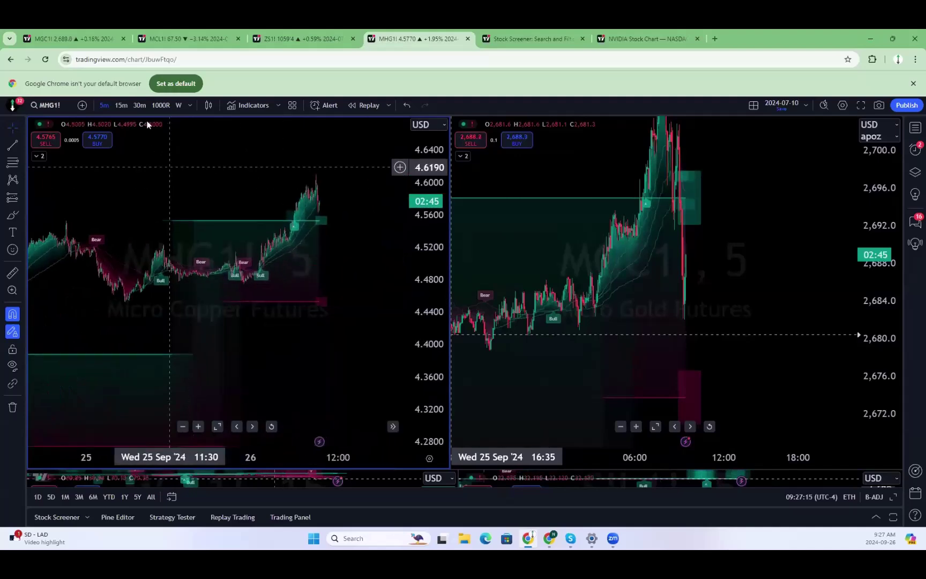
Load Micro Copper futures (MHG1!) on the single-chart tab in place of gold and adjust its price scale.
key("ctrl+1")
type("MHG")
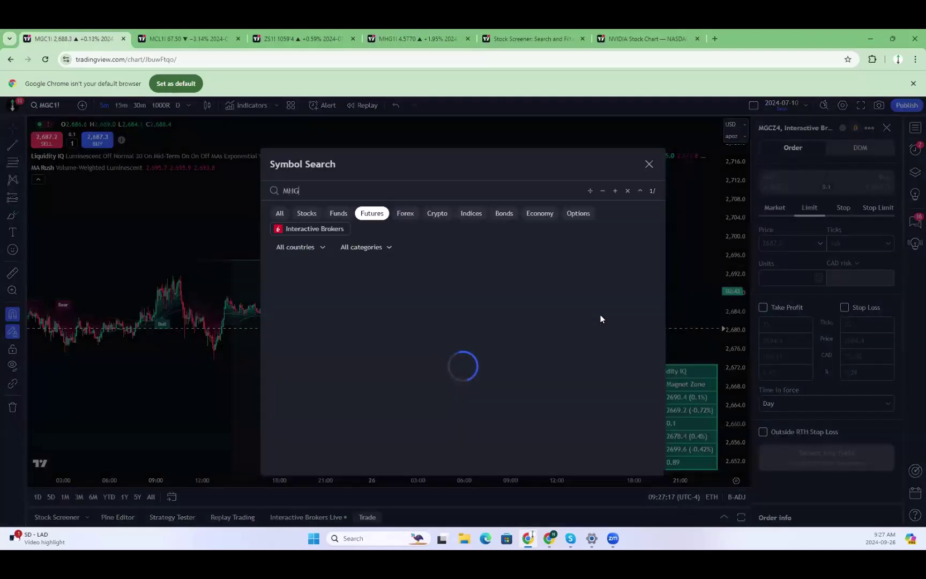
left_click(341, 269)
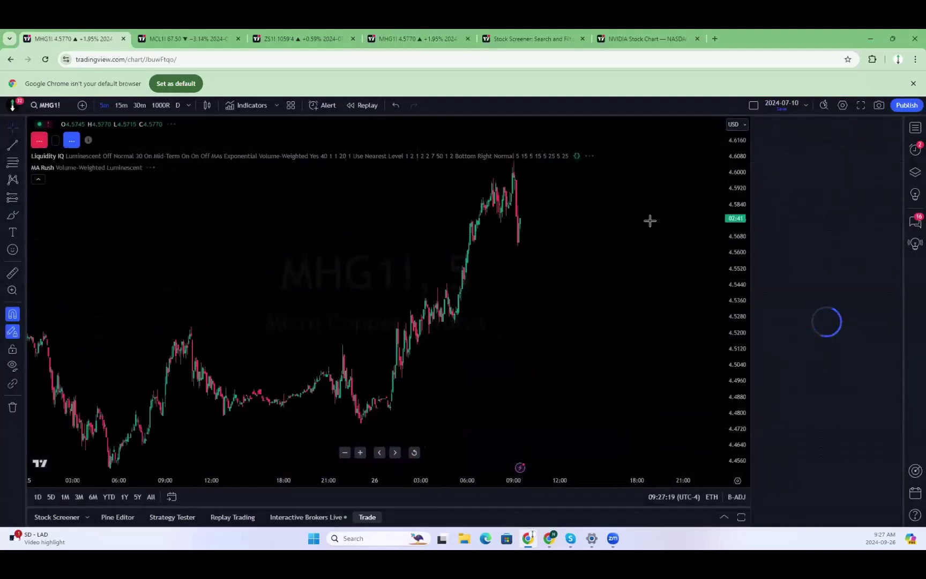
right_click(407, 274)
left_click(643, 300)
left_click_drag(746, 270, 748, 357)
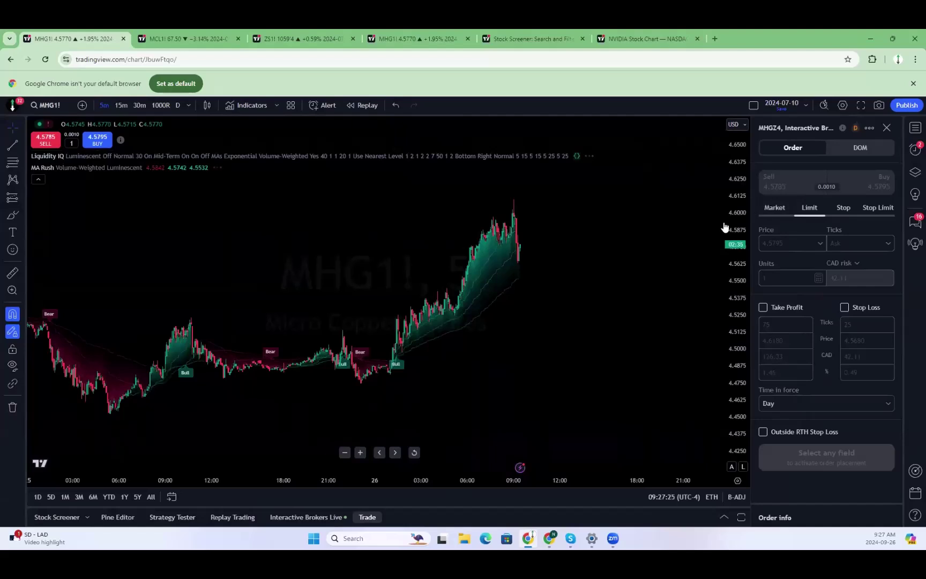
Examine the 5-minute Micro Copper chart's recent history and its pullback toward the upper liquidity zone.
scroll(508, 337, "down", 10)
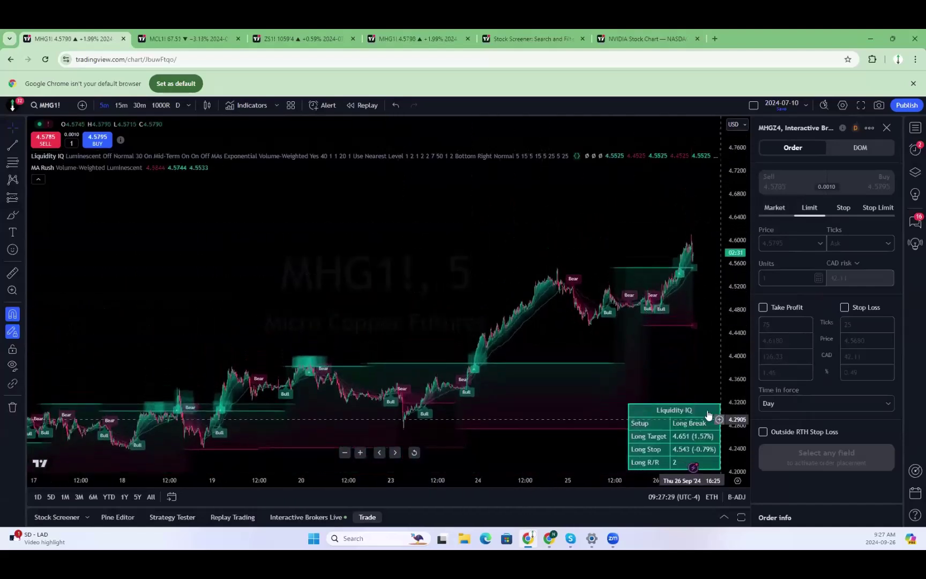
left_click_drag(541, 244, 455, 265)
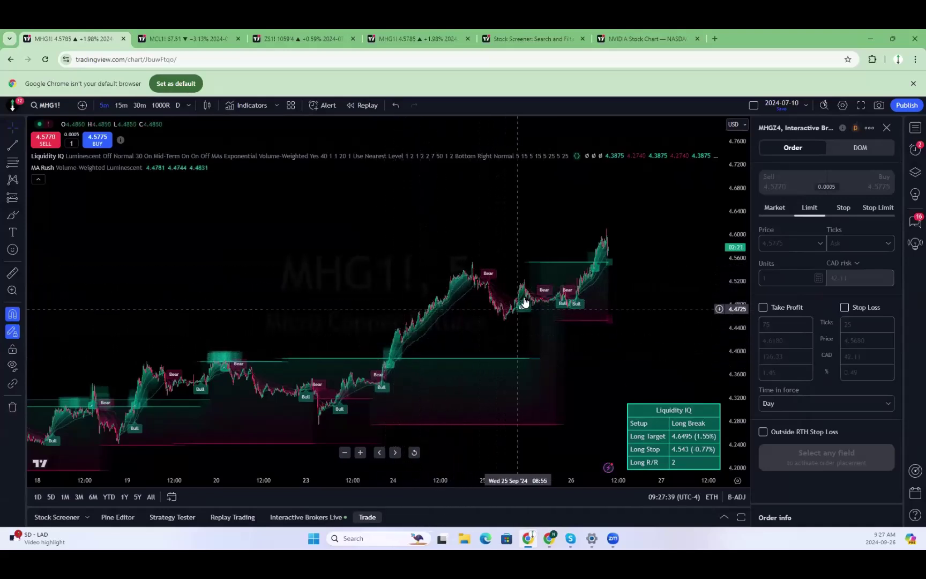
scroll(523, 300, "up", 5)
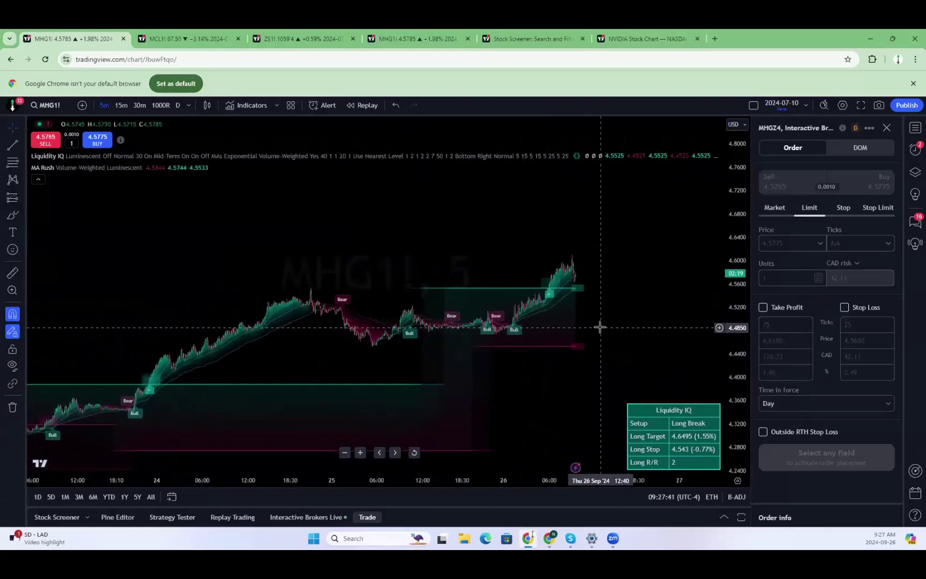
scroll(614, 325, "up", 4)
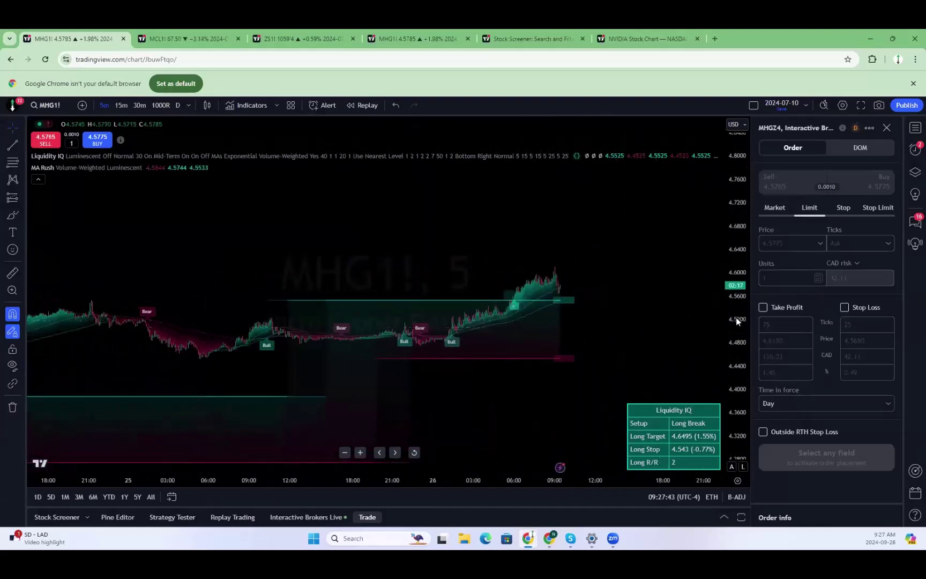
left_click_drag(686, 281, 703, 352)
left_click_drag(749, 235, 571, 316)
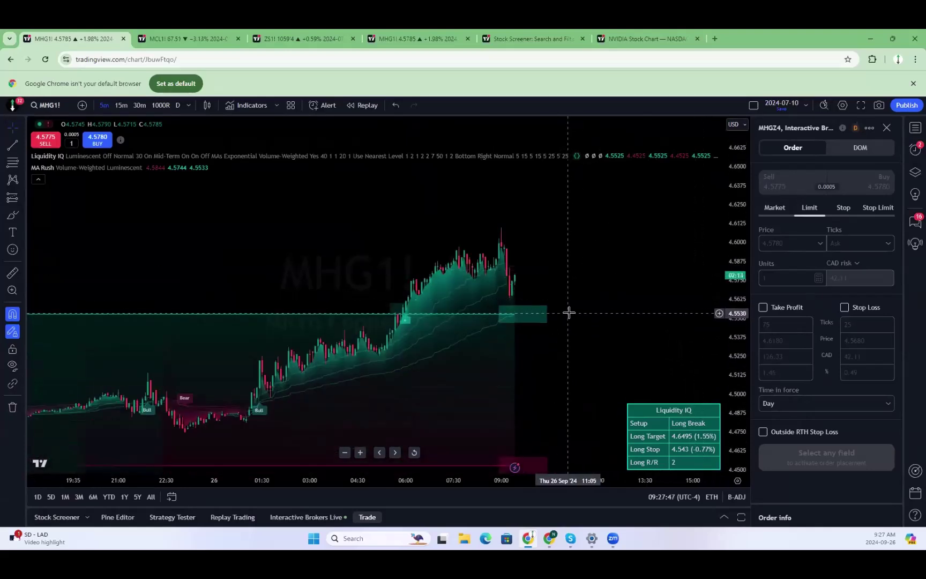
Create a one-time price-crossing alert on Micro Copper futures (MHG1!) at 4.5530.
left_click(322, 109)
type("4.")
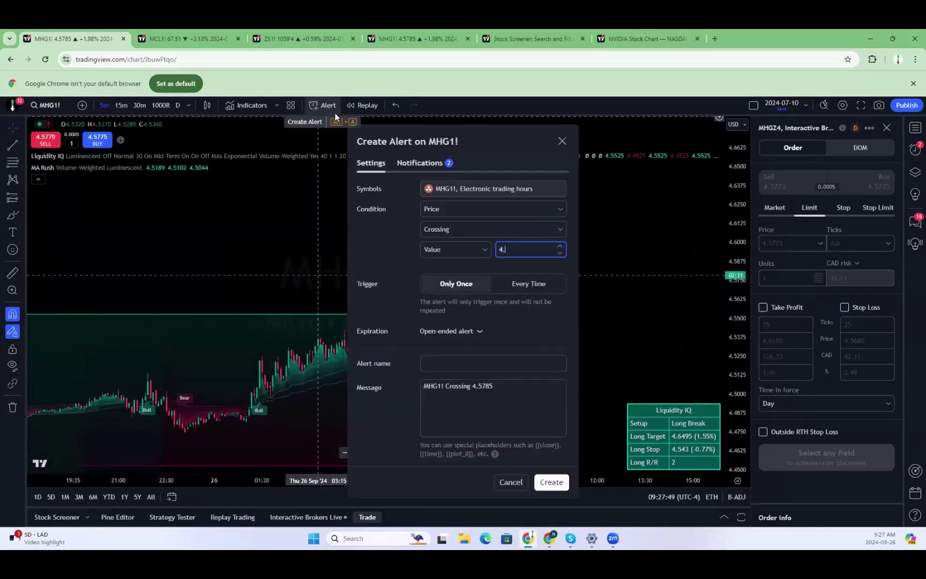
left_click(552, 483)
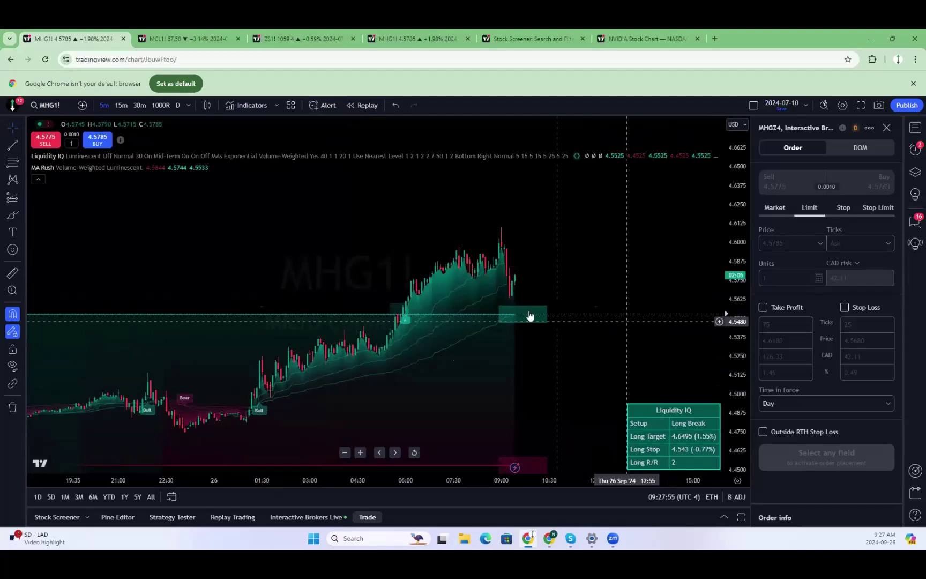
Review Micro Copper's liquidity zones and move its alert line slightly higher, to about 4.555.
scroll(672, 289, "down", 3)
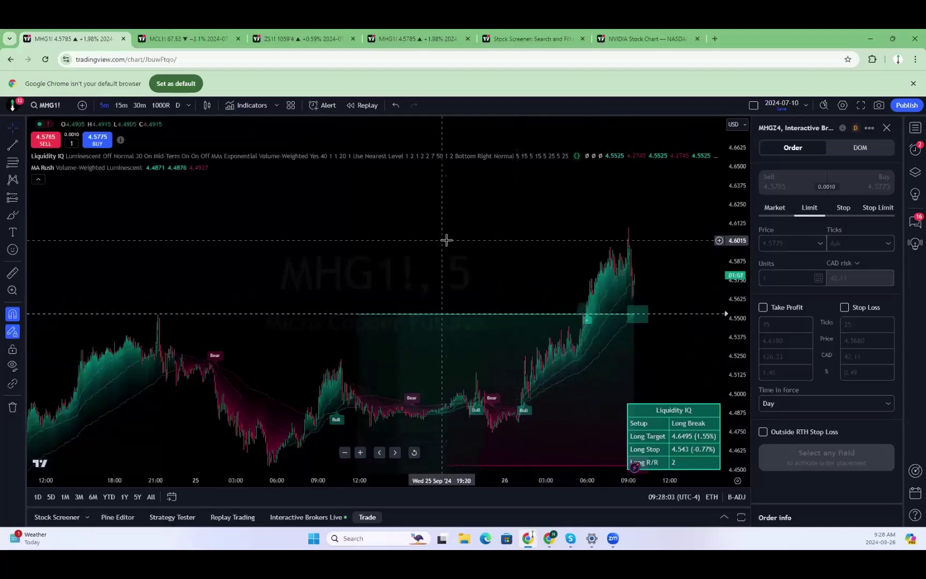
left_click_drag(444, 229, 423, 176)
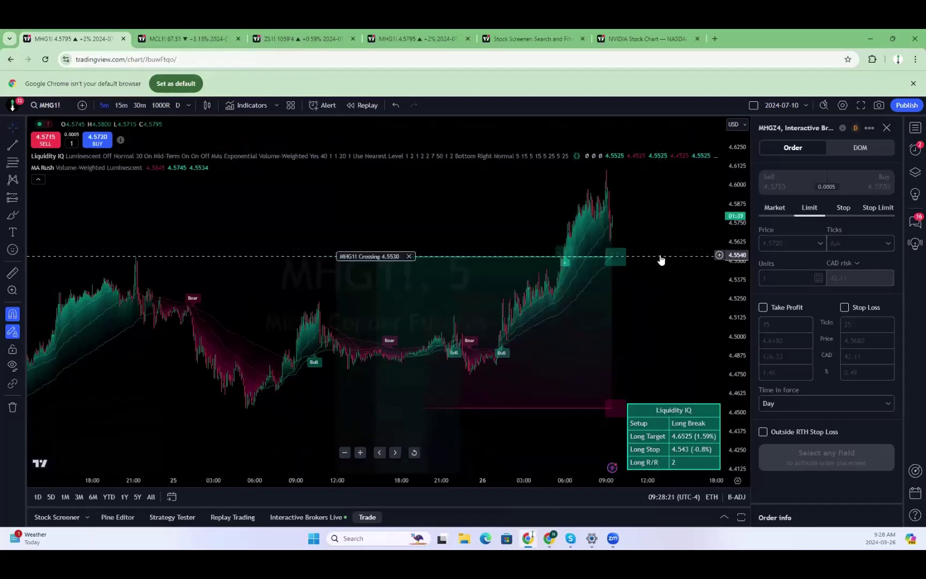
left_click_drag(662, 259, 660, 253)
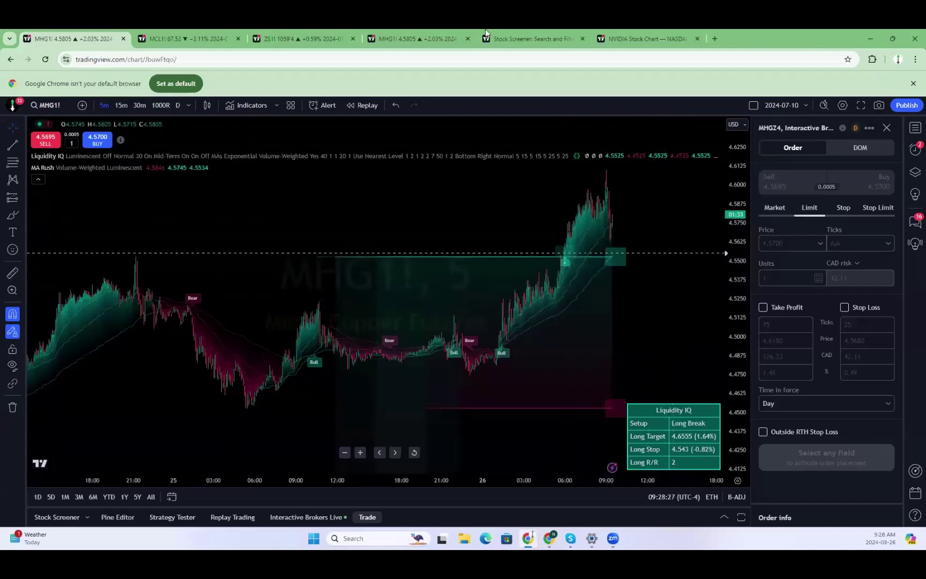
Check the Micro WTI Crude Oil and soybean charts, and return to Micro Copper to inspect price near the alert line.
left_click(185, 39)
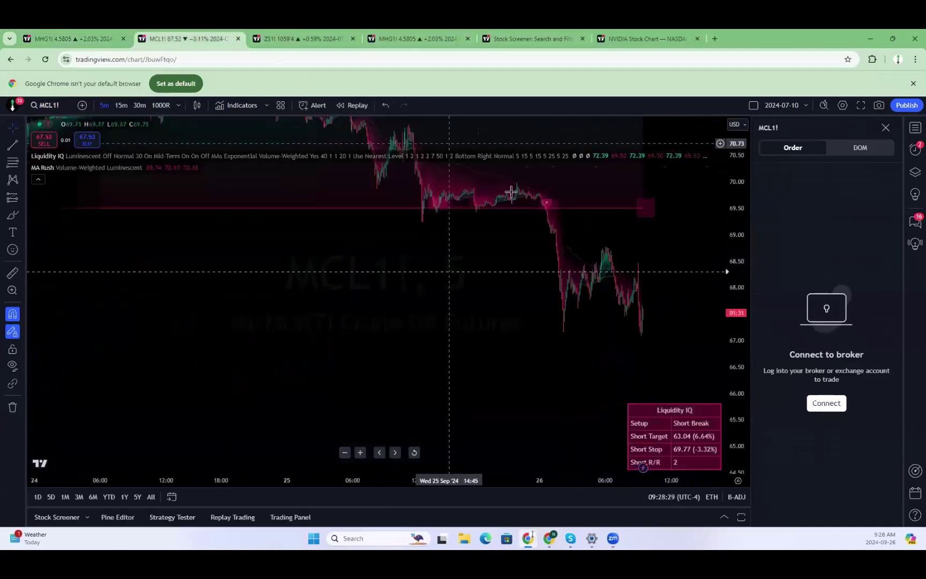
left_click(300, 38)
left_click(73, 39)
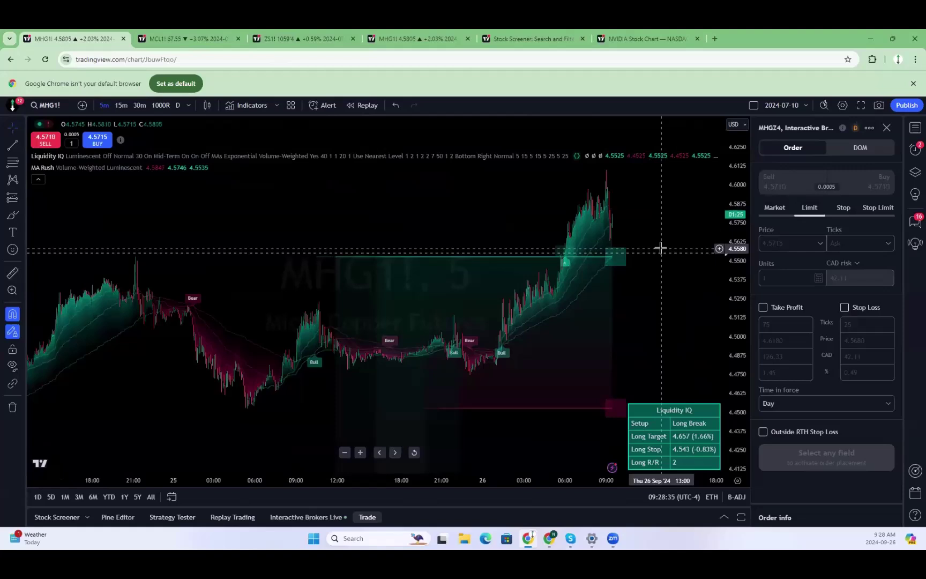
scroll(655, 256, "up", 3)
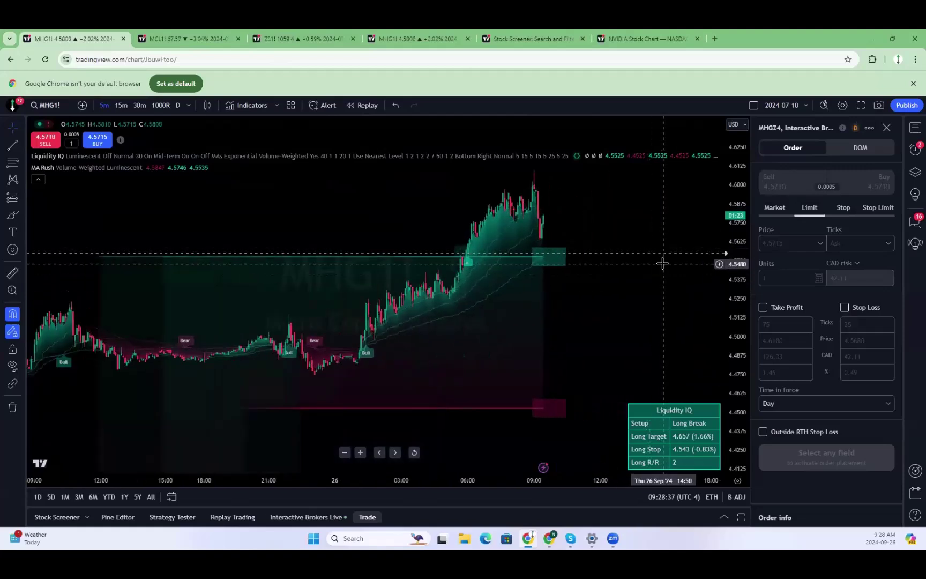
key("alt+a")
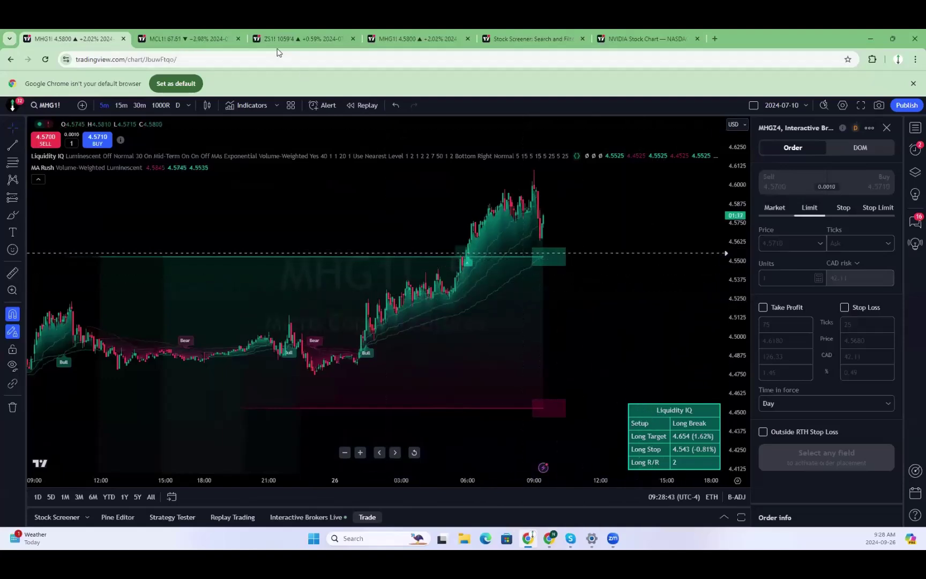
right_click(558, 263)
left_click(657, 223)
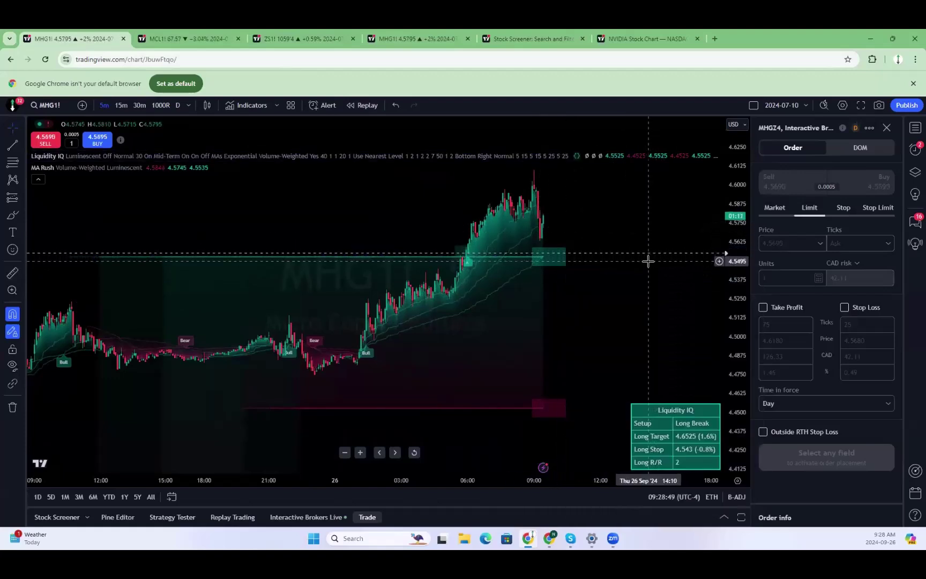
Draft a buy limit order for one MHGZ4 contract at 4.55, with take profit and a stop loss at 4.57 enabled.
left_click(858, 188)
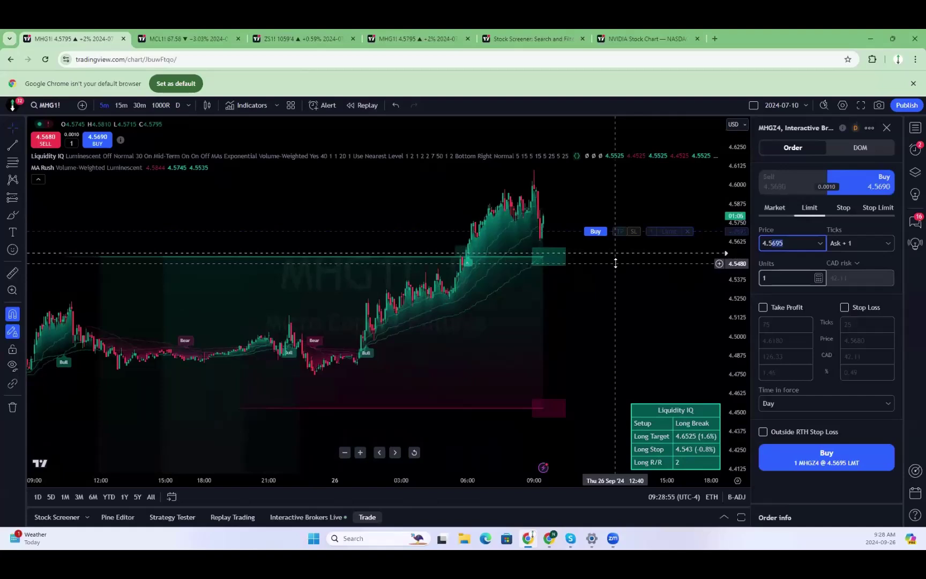
left_click_drag(615, 260, 616, 262)
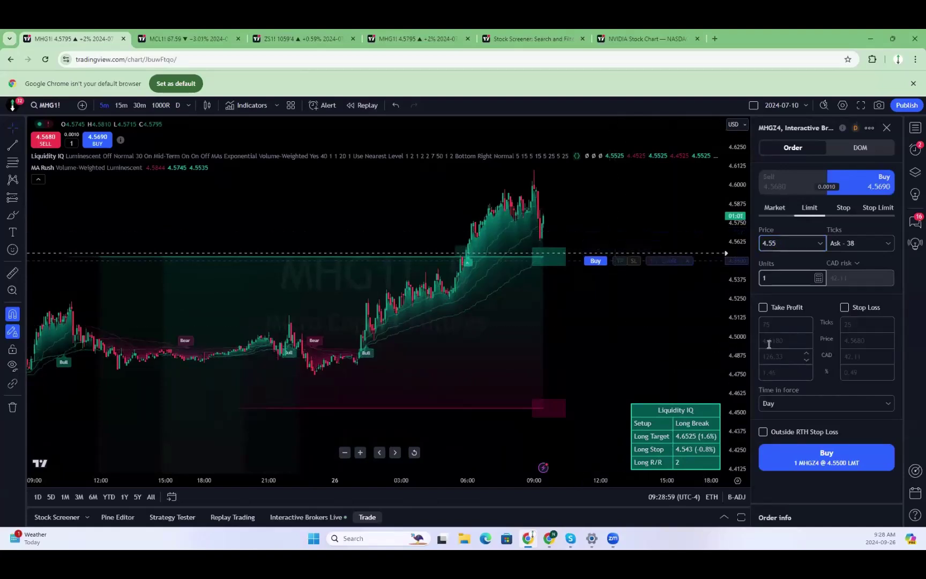
left_click(844, 308)
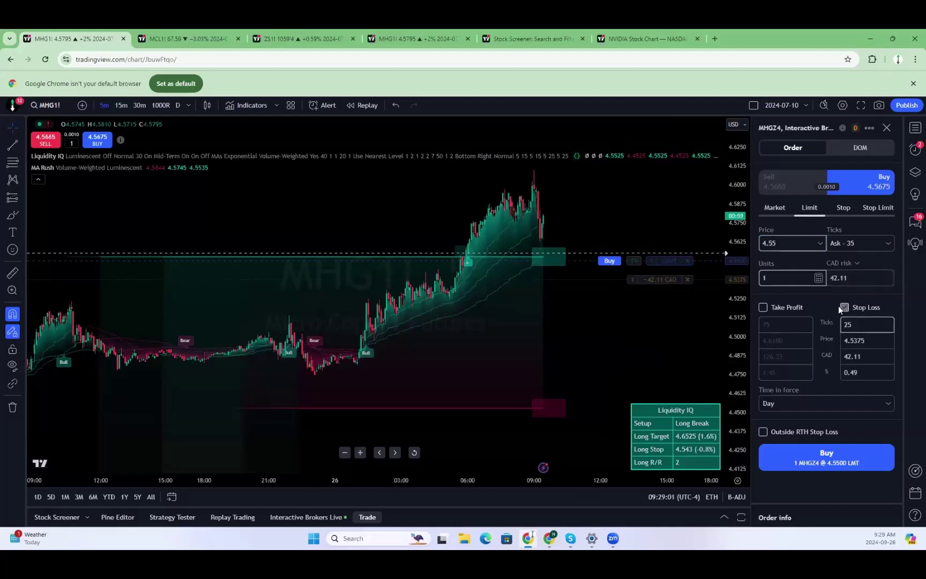
left_click(798, 308)
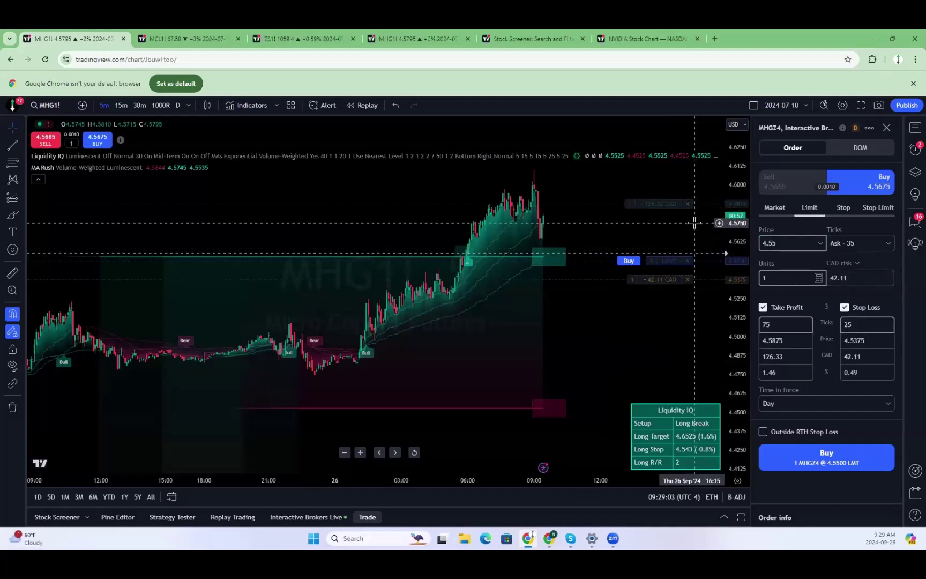
type("7")
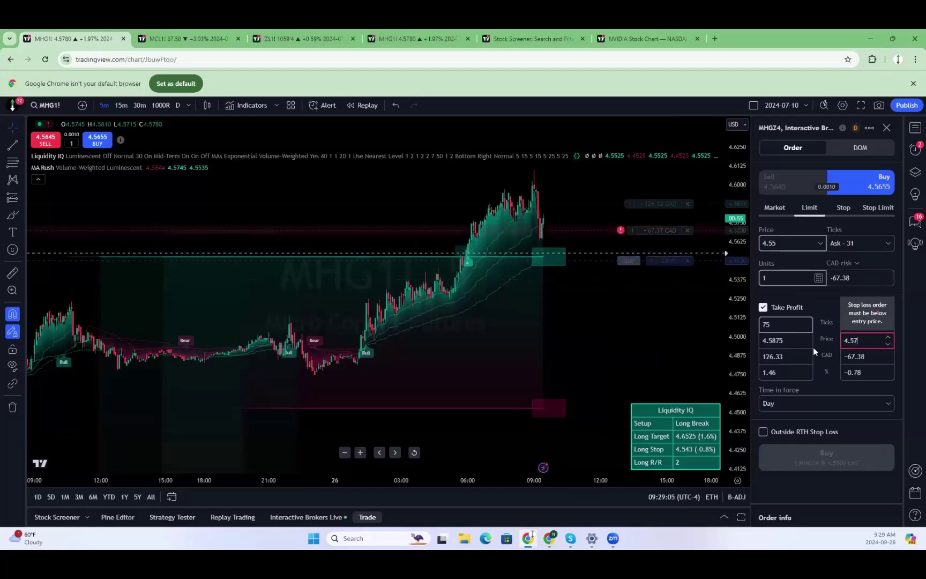
Set the draft copper order's take-profit price to 4.5320 and its stop-loss price to 4.5745.
left_click(773, 345)
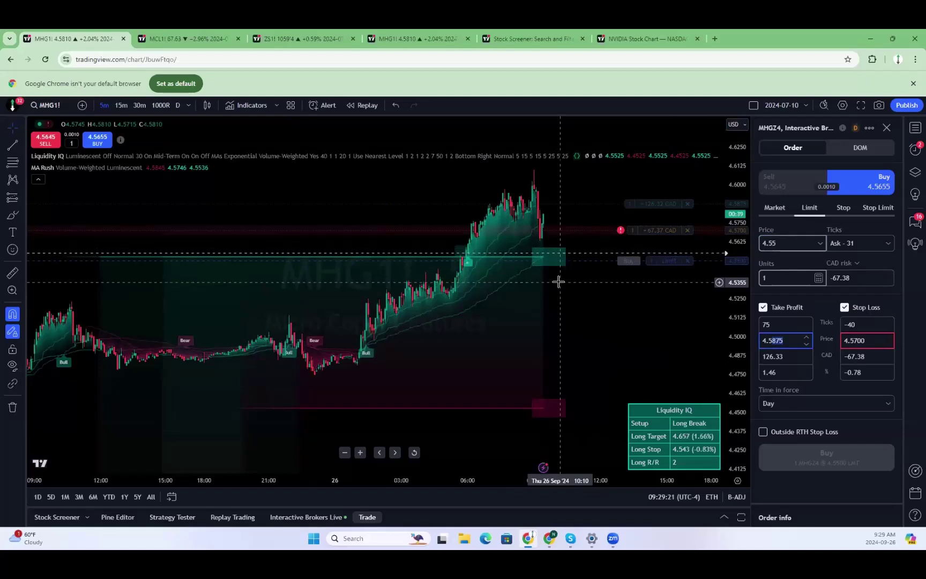
type("4.53")
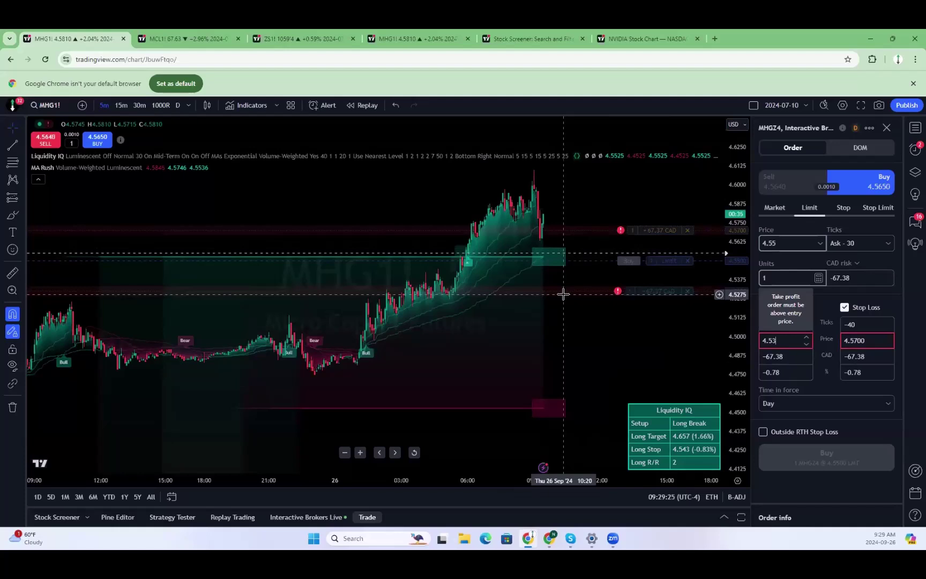
key("BackSpace")
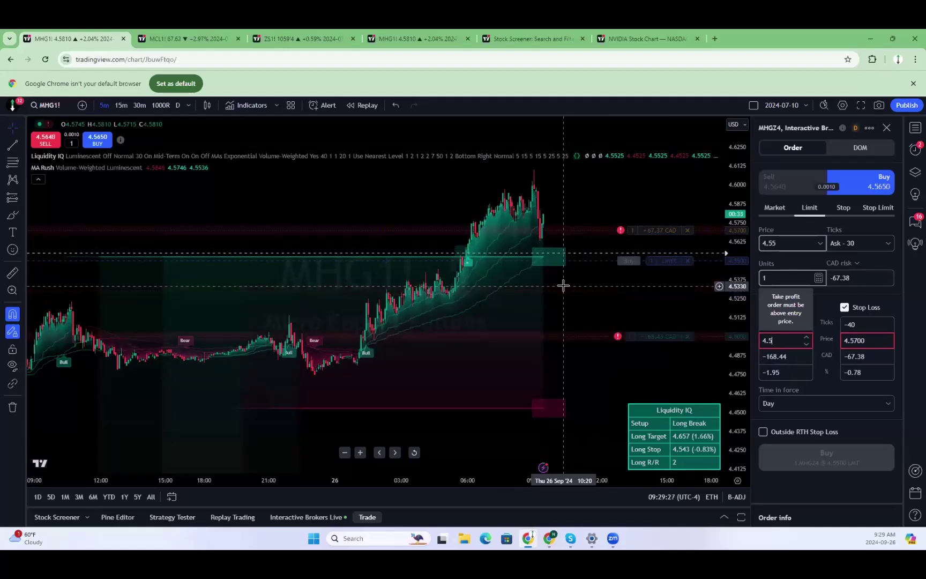
type("3")
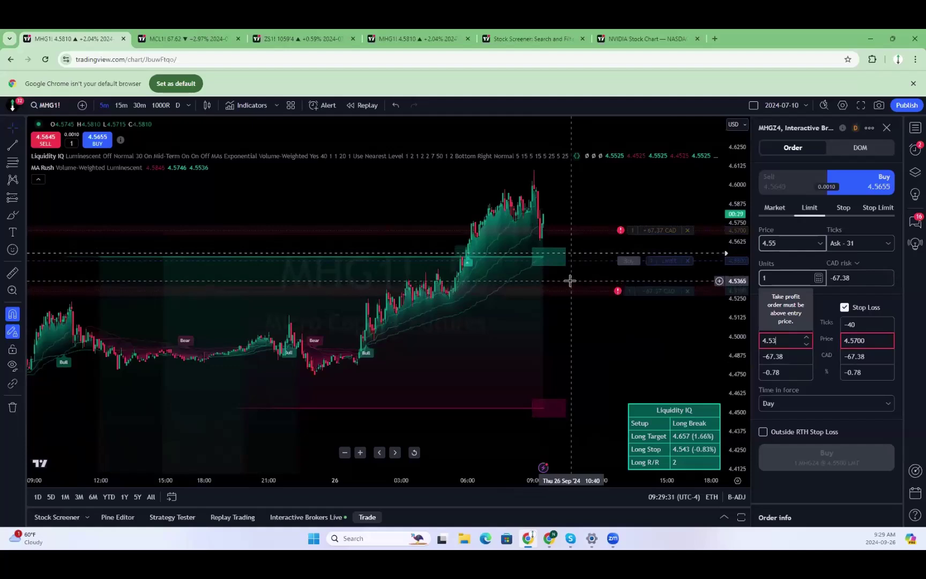
type("65")
left_click_drag(591, 281, 593, 273)
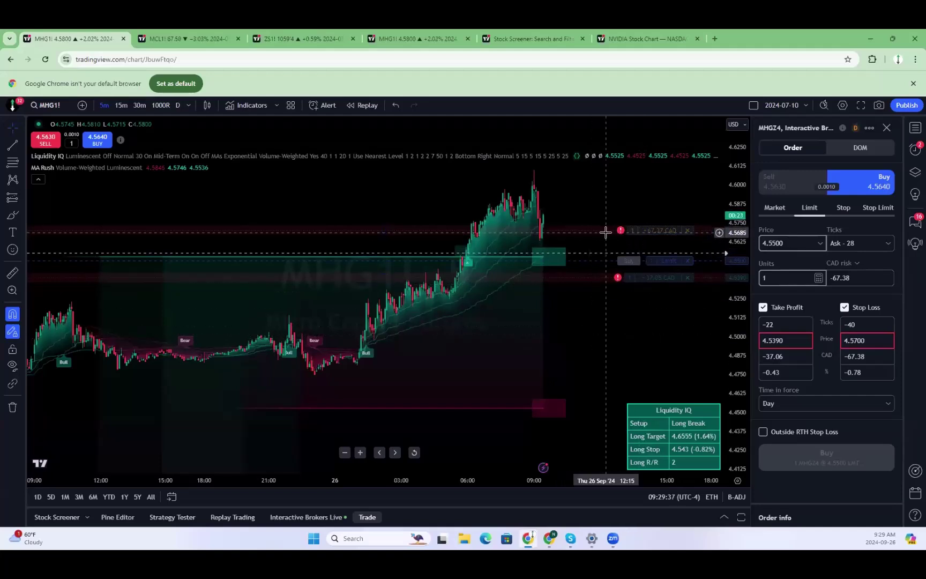
left_click_drag(605, 229, 607, 223)
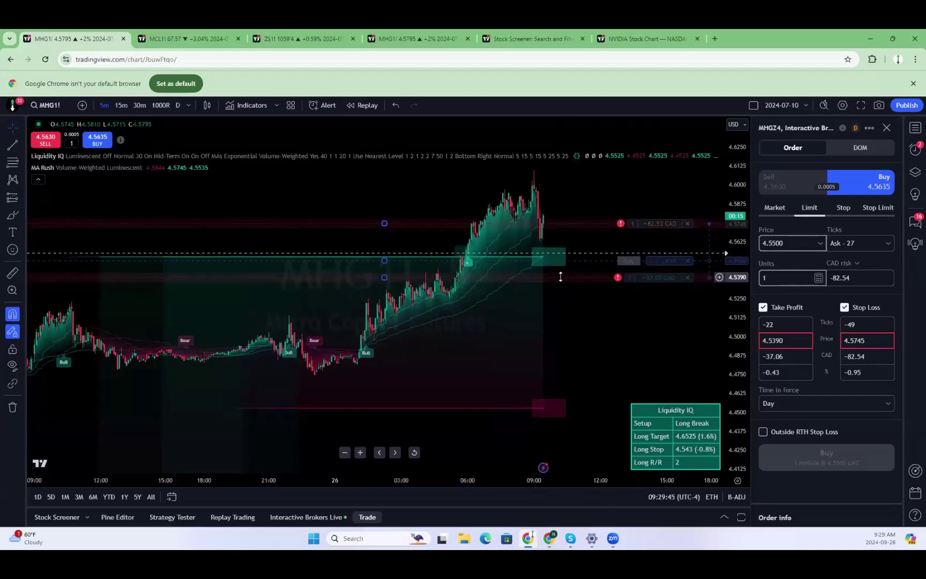
left_click_drag(561, 278, 563, 287)
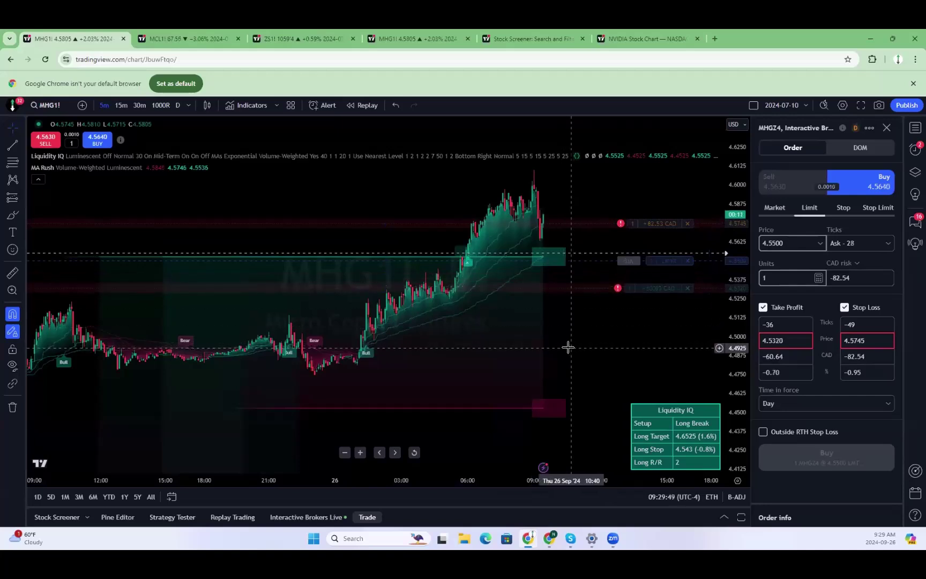
Check the Micro WTI Crude Oil chart and enlarge the Micro Bitcoin and soybean charts in their four-chart layout.
left_click(177, 34)
left_click_drag(529, 292, 490, 262)
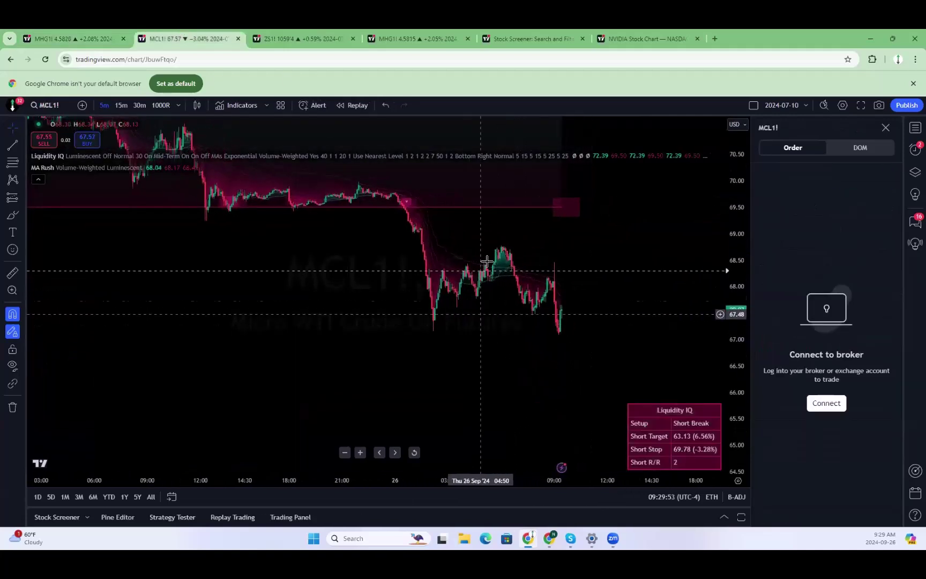
left_click(259, 35)
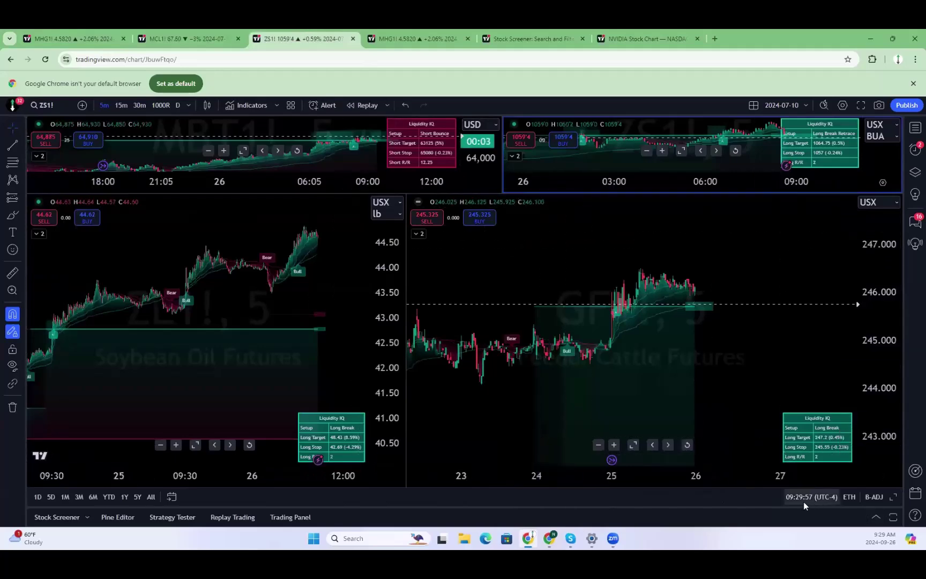
left_click_drag(421, 194, 463, 330)
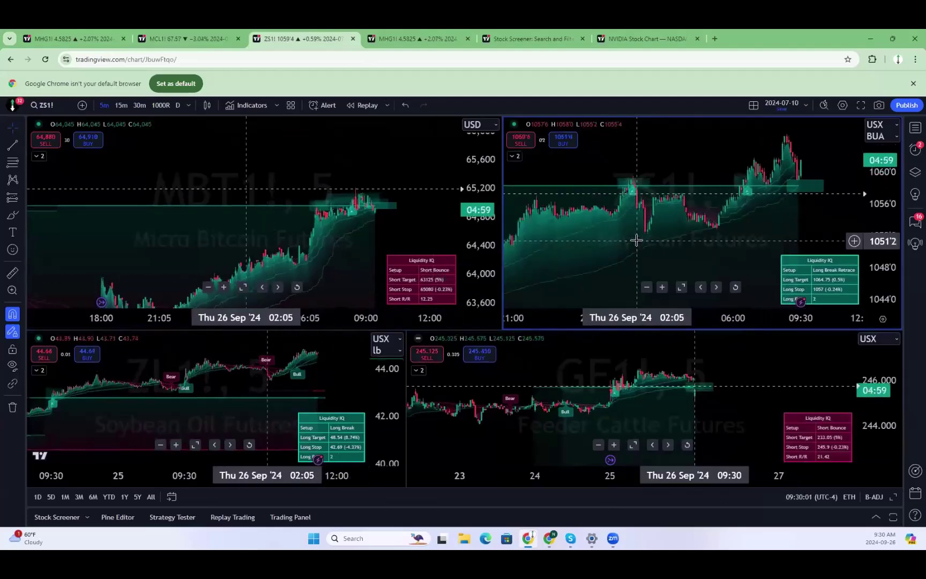
Return to the single Micro Copper chart and change its symbol to Micro Gold futures (MGC1!).
left_click(77, 31)
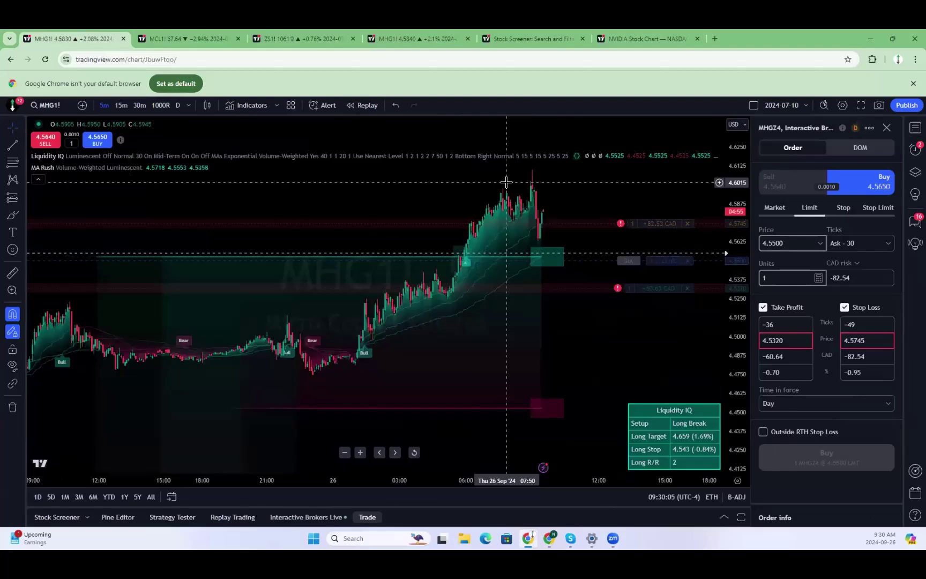
type("MGC")
left_click(423, 265)
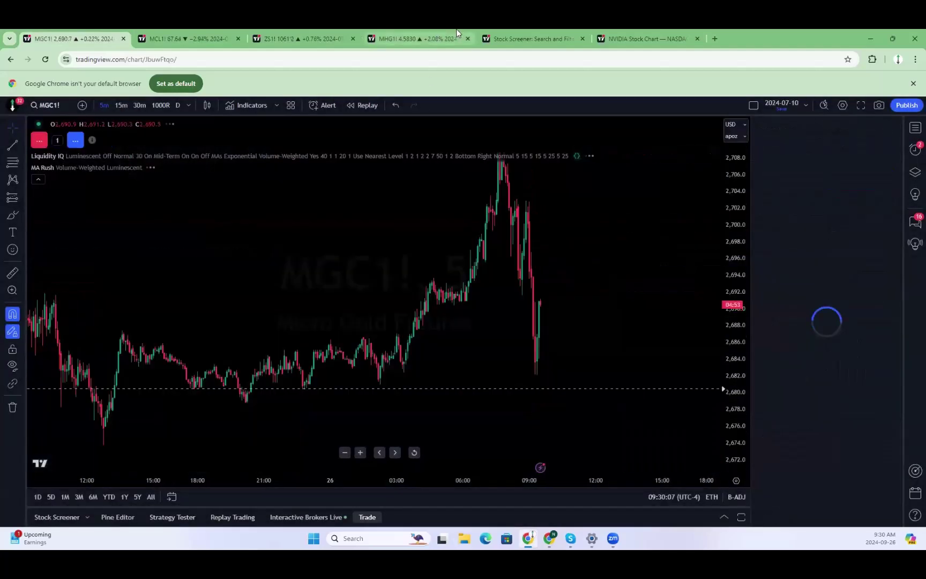
Review the copper, gold, crude oil and silver four-chart layout, enlarging the Micro WTI Crude Oil and Micro Silver charts.
left_click(455, 31)
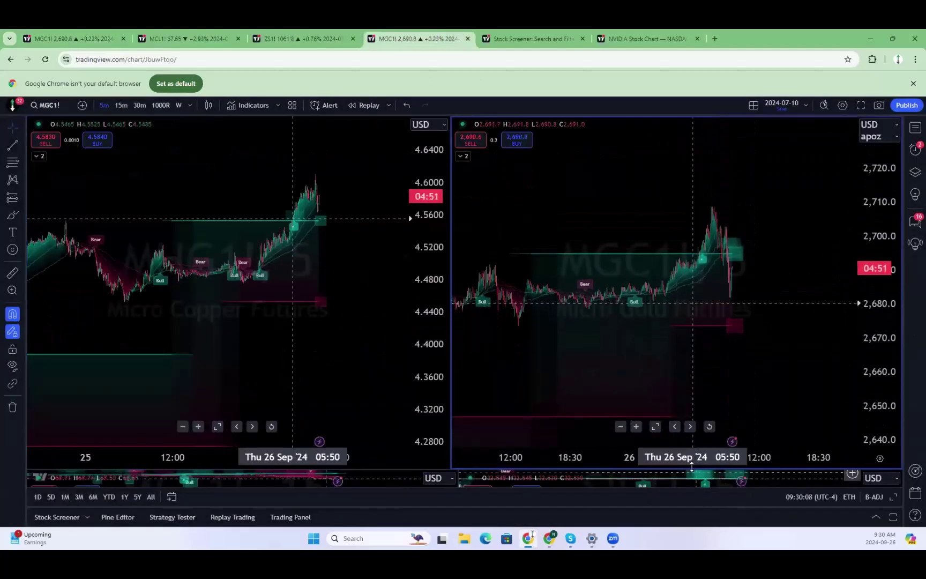
left_click_drag(691, 466, 684, 194)
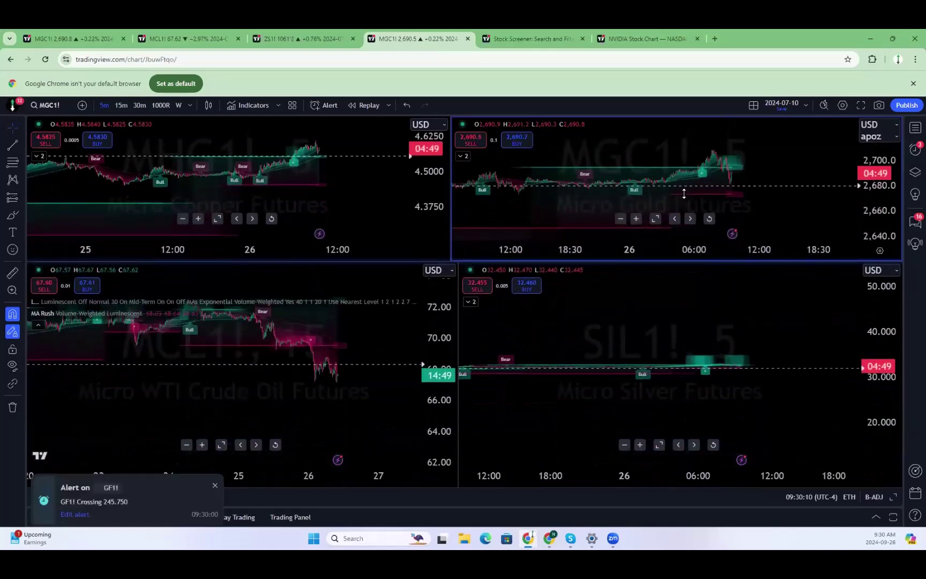
left_click(851, 378)
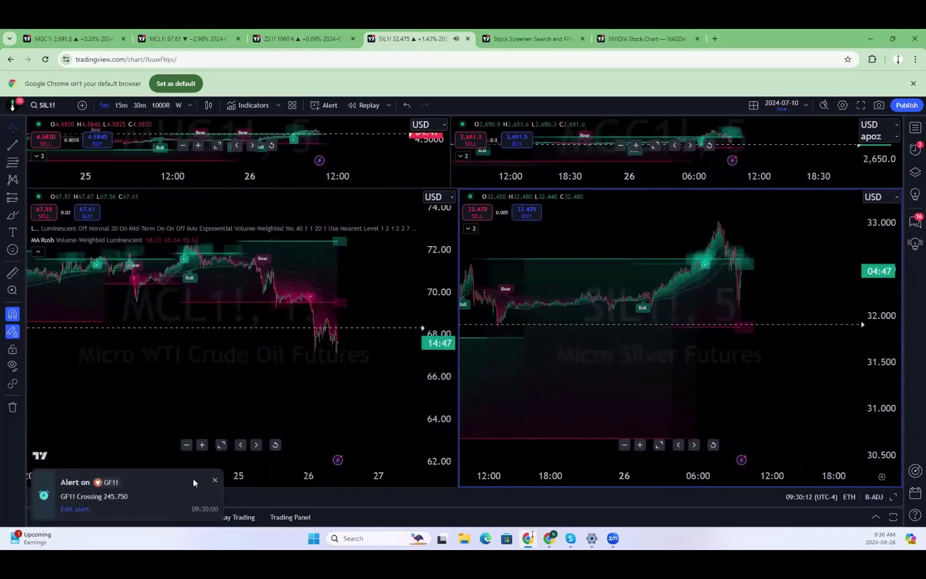
left_click(258, 315)
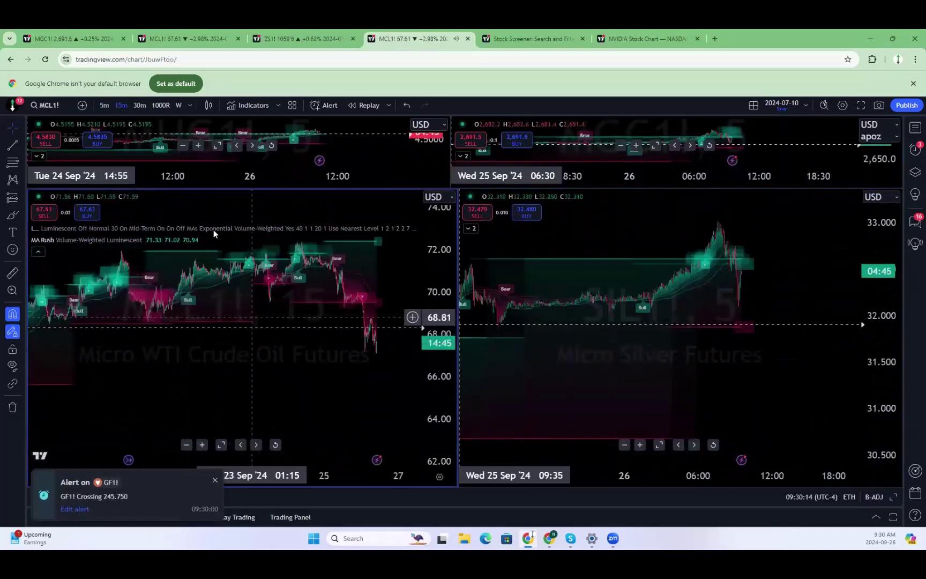
Load Feeder Cattle futures (GF1!) in the single chart and examine its recent 5-minute price action.
left_click(75, 38)
type("GF")
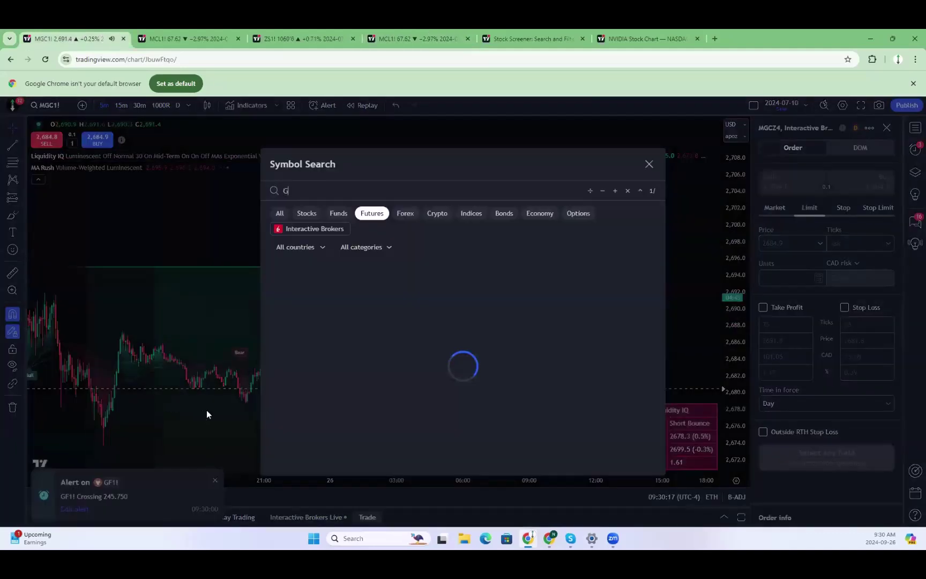
left_click(347, 263)
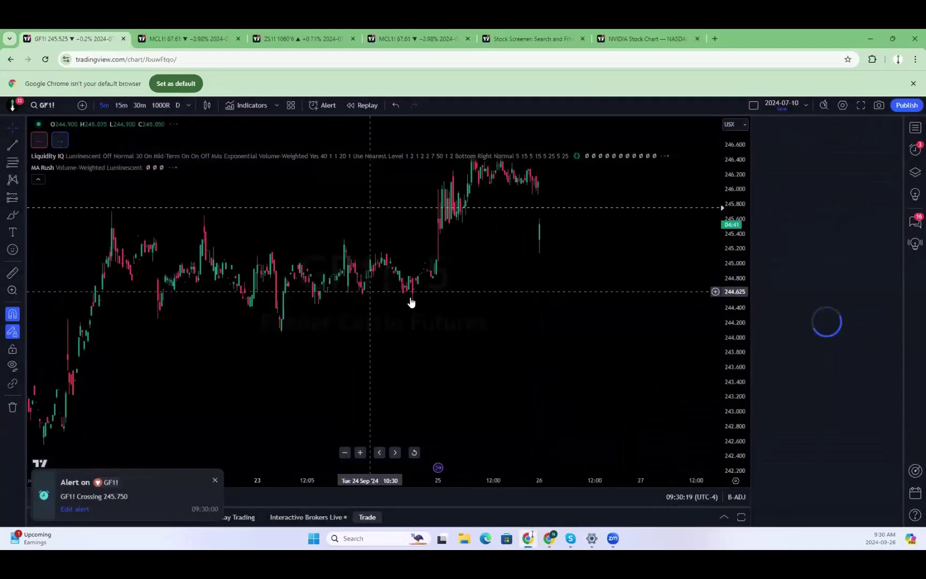
scroll(664, 251, "down", 4)
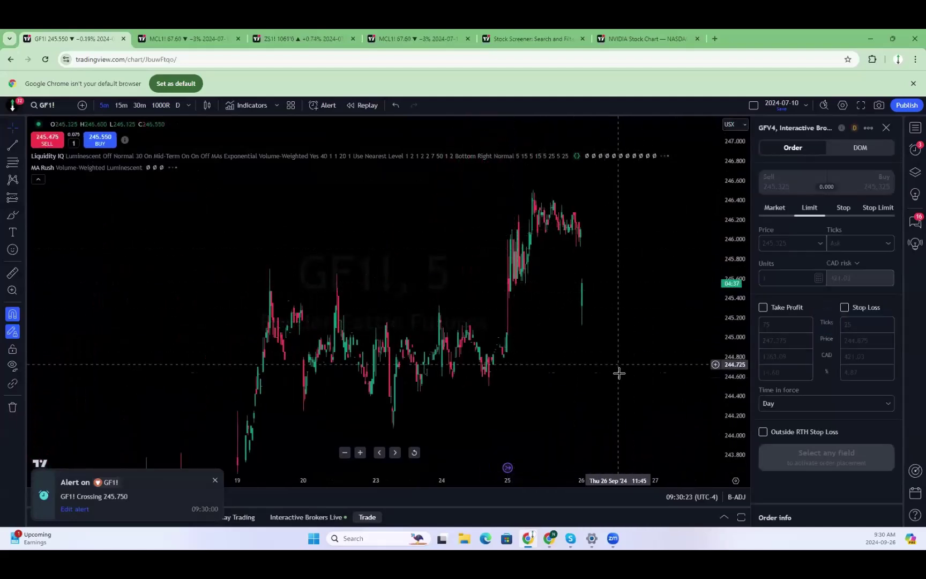
scroll(531, 394, "up", 2)
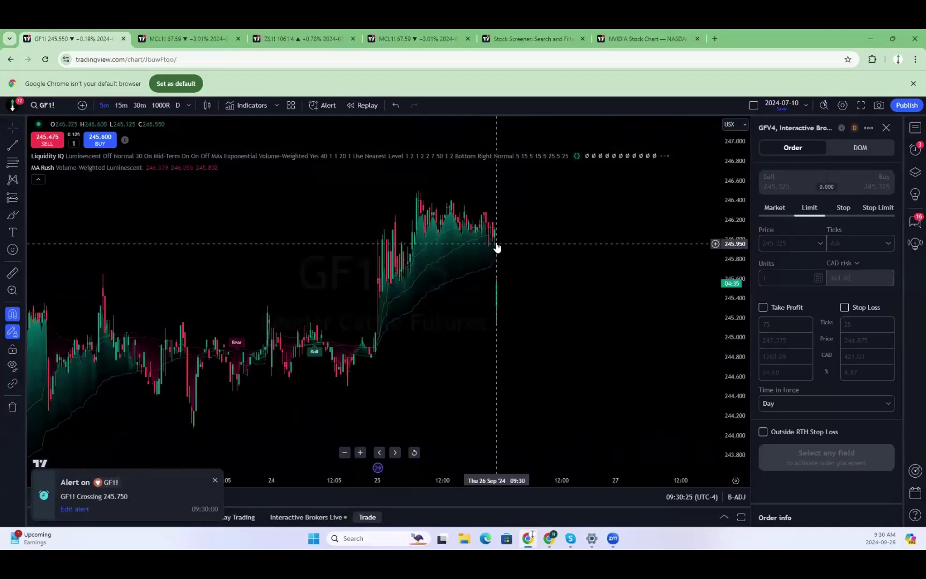
right_click(570, 288)
left_click(470, 403)
Toggle the Feeder Cattle chart's contract back-adjustment and restore it, leaving the time zone unchanged.
left_click(692, 497)
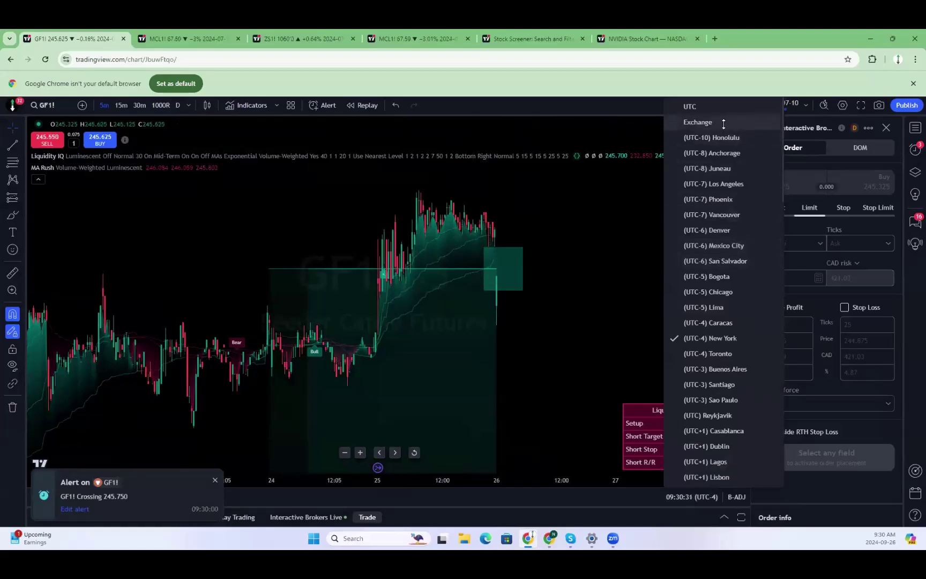
left_click(516, 321)
left_click(738, 496)
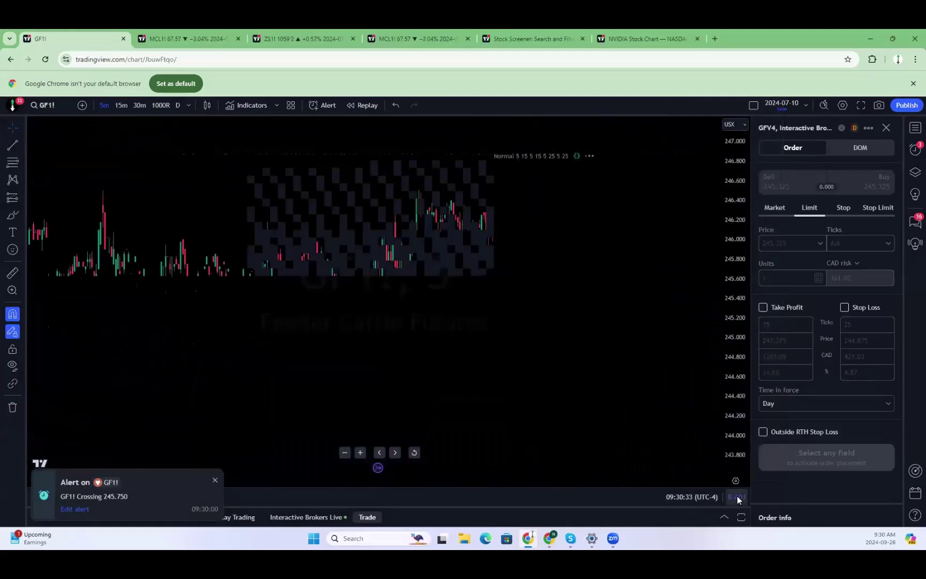
left_click(736, 497)
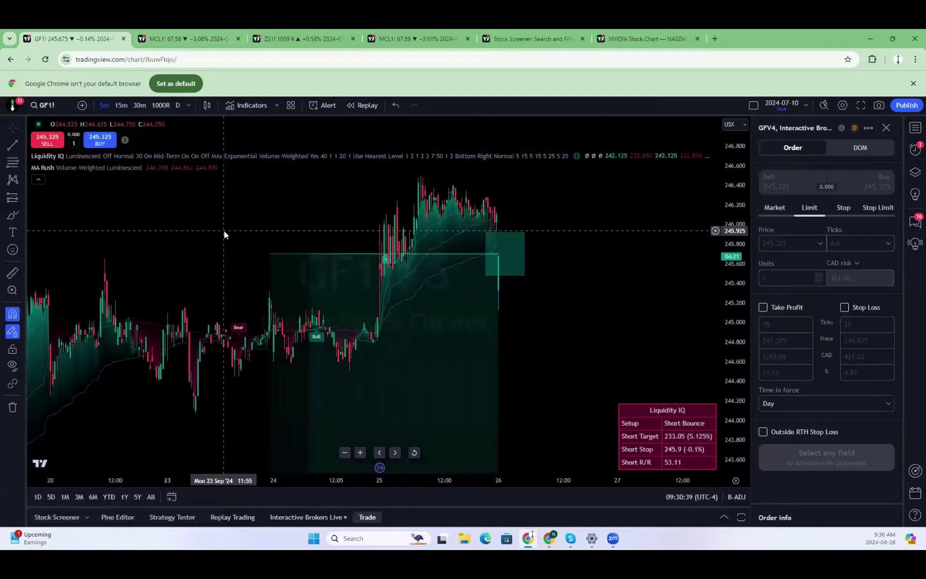
Switch the single chart to Micro Gold futures (MGC1!) and review the list of active and triggered alerts.
type("MGC1")
left_click(408, 265)
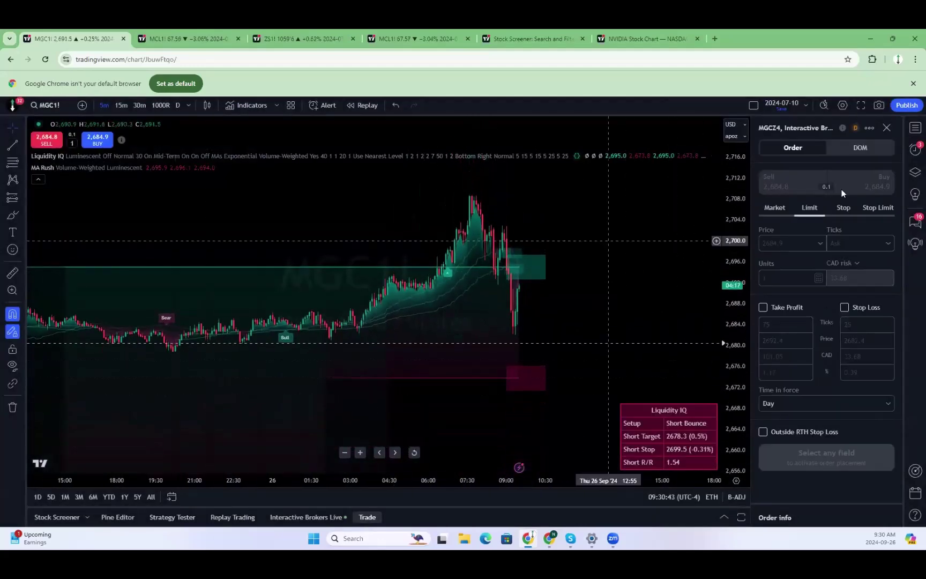
left_click(912, 147)
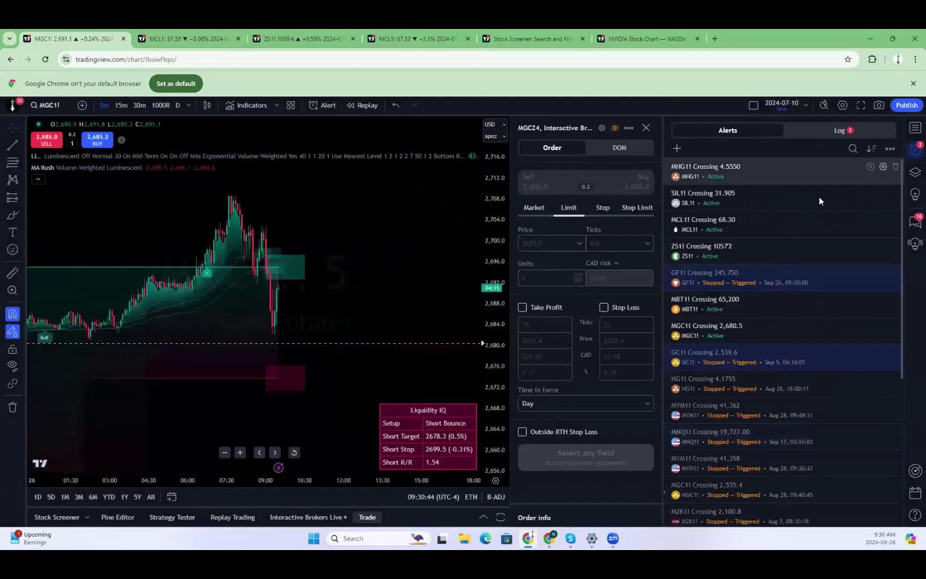
right_click(754, 201)
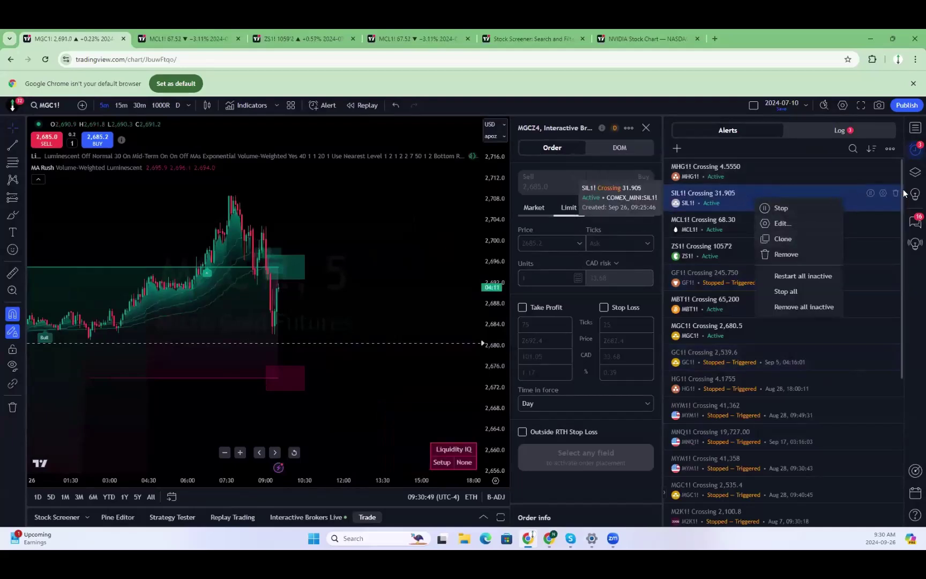
left_click(913, 151)
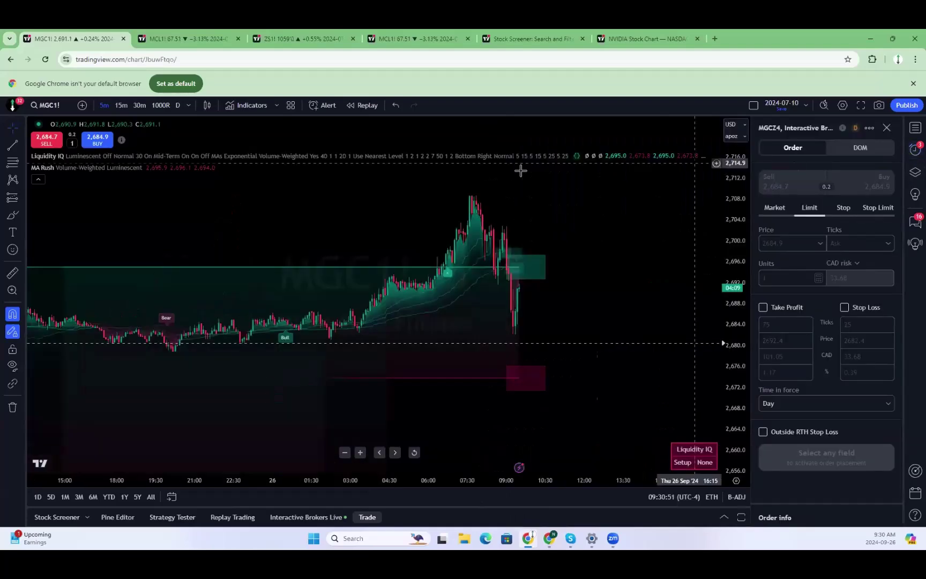
Inspect the 5-minute Micro Bitcoin chart around its upper liquidity zone in the four-chart soybean and cattle layout.
left_click(273, 33)
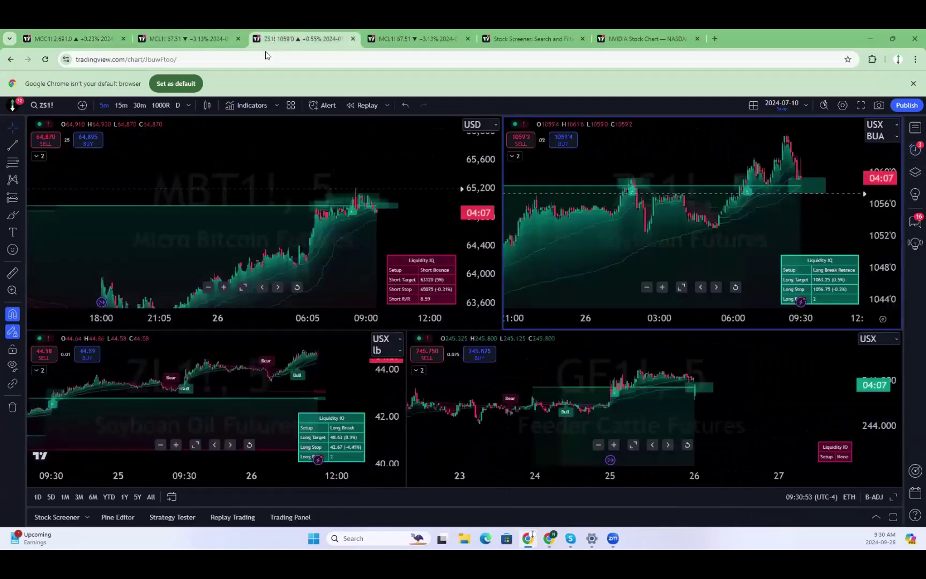
left_click(405, 191)
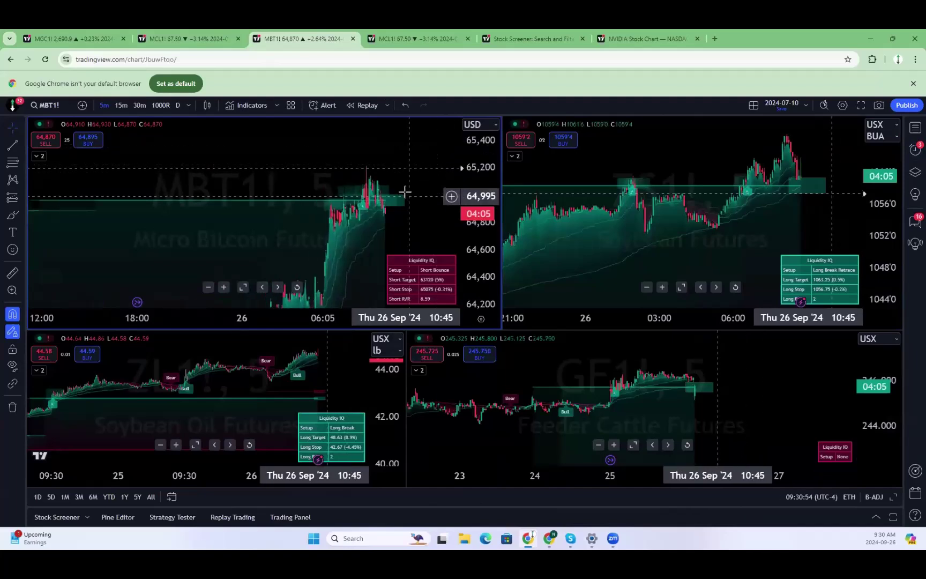
scroll(405, 191, "down", 1)
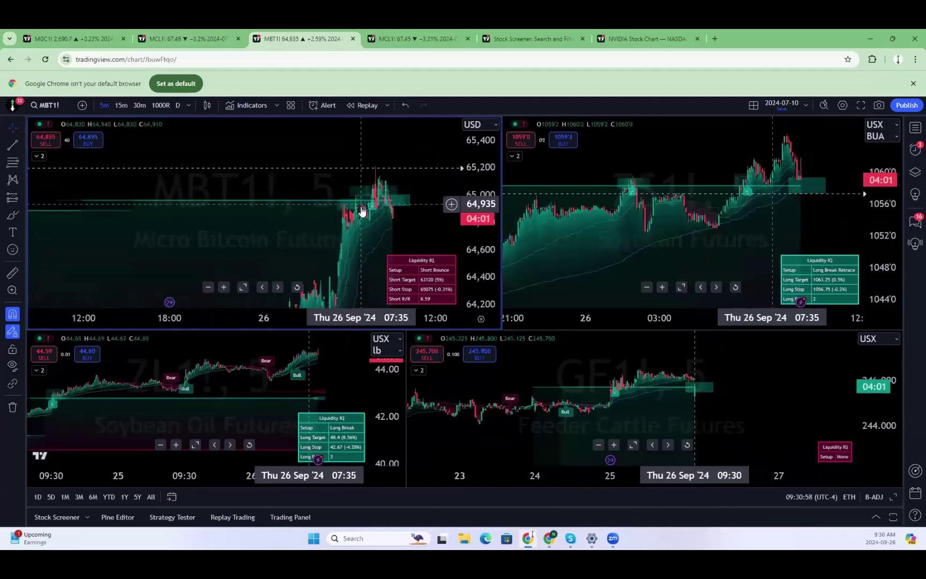
Load Soybean futures (ZS1!) in the single chart and inspect its recent 5-minute price action.
scroll(395, 195, "right", 3)
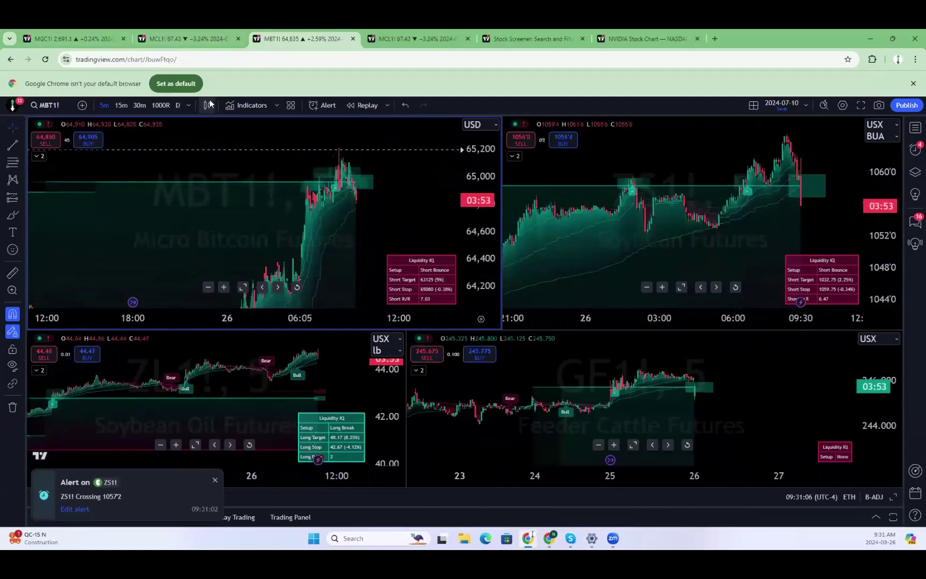
left_click(92, 39)
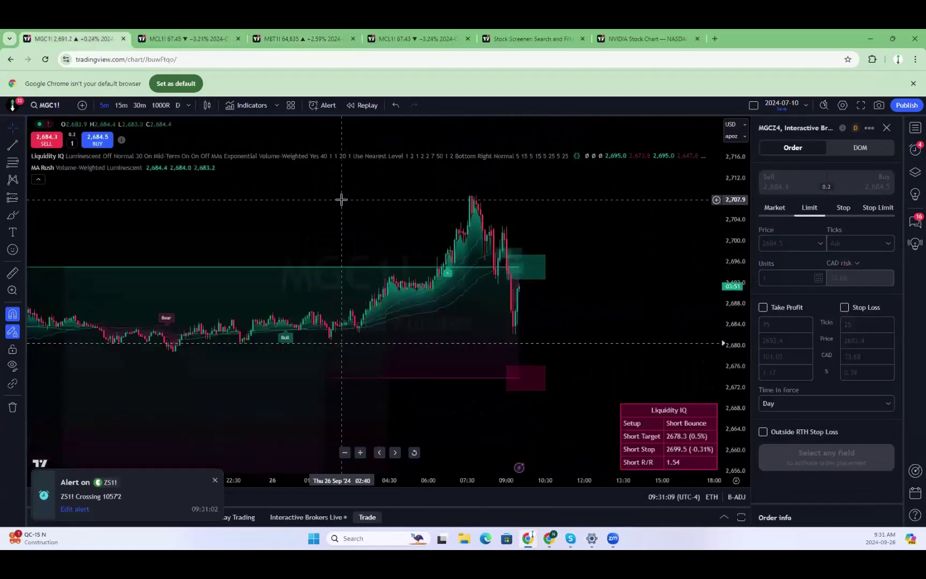
type("ZS")
left_click(343, 262)
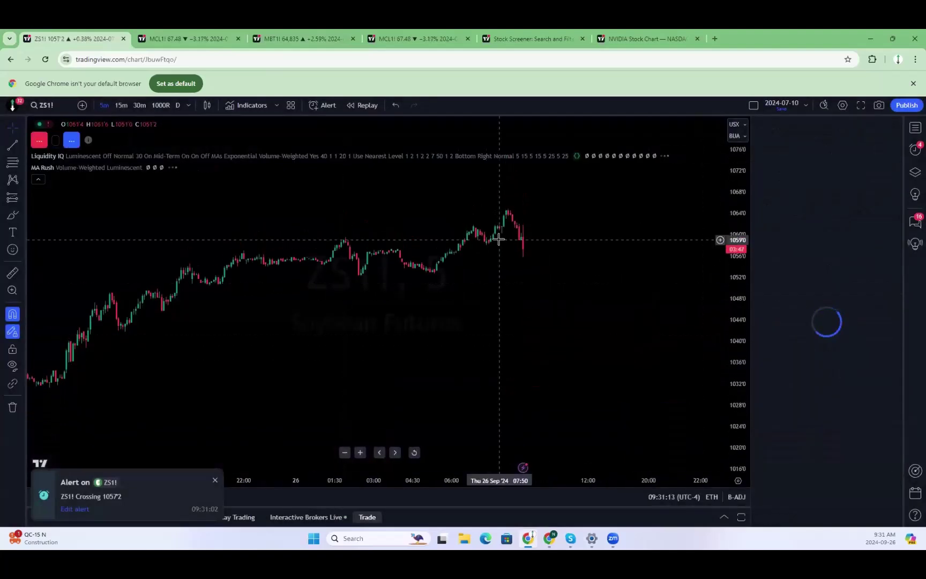
scroll(402, 290, "up", 3)
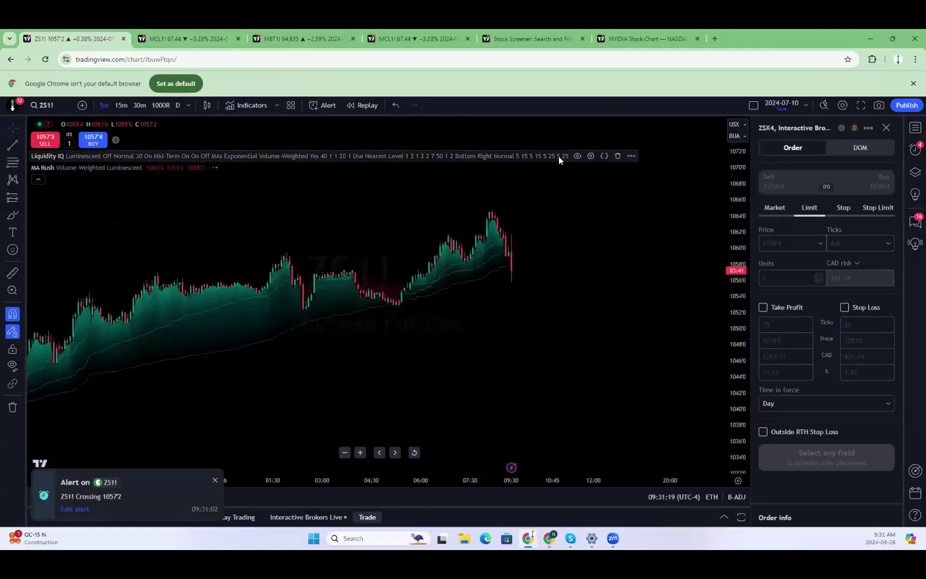
Set the Liquidity IQ indicator's colour theme style to Cosmic on the soybean chart.
left_click(591, 156)
left_click(441, 215)
left_click(424, 251)
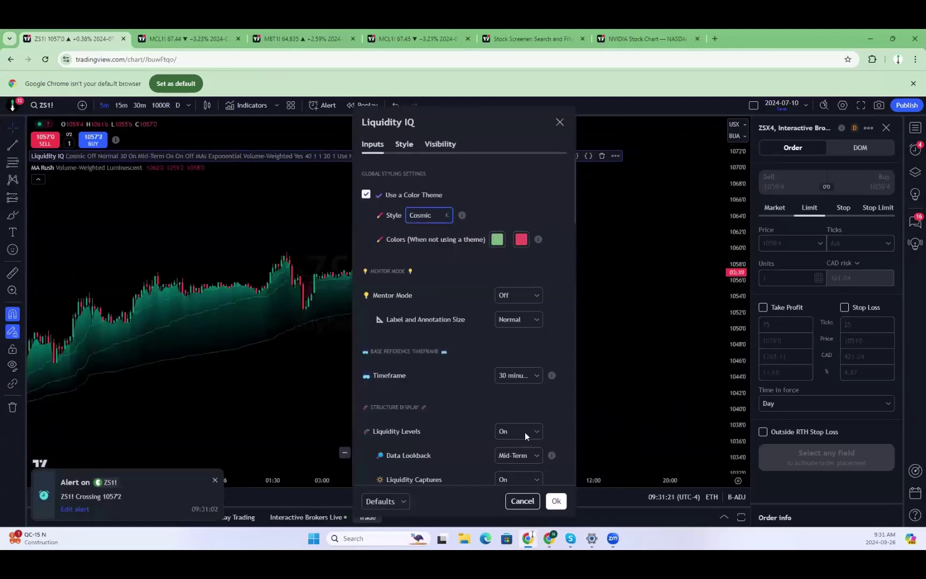
left_click(557, 501)
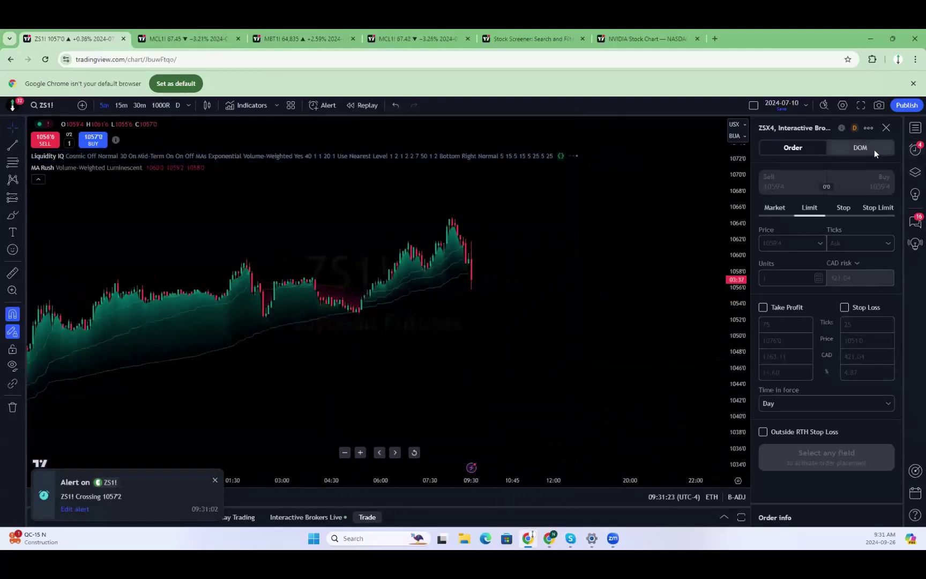
Draft a one-unit limit buy order for ZSX4 at 1059'4 with a 75-tick take profit and a 25-tick stop loss.
left_click(795, 213)
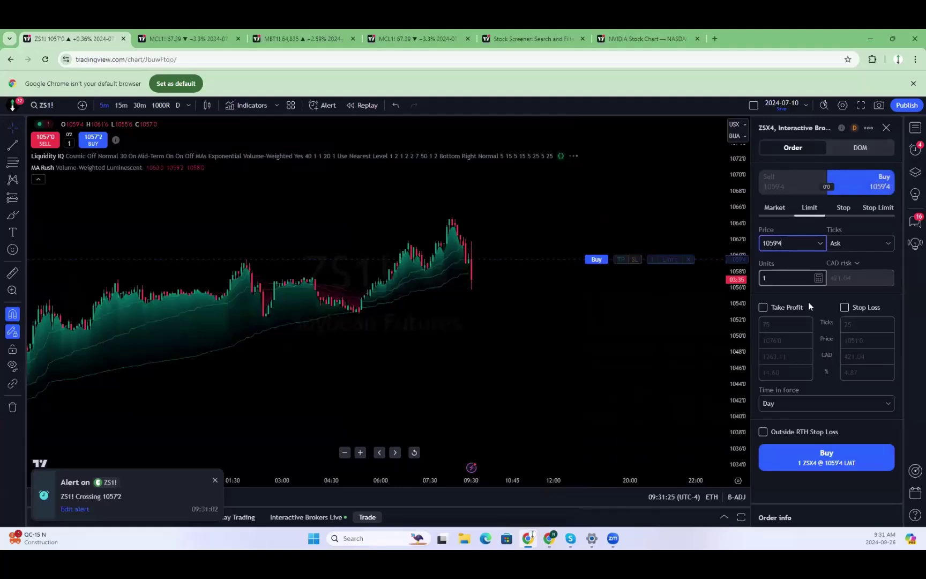
left_click(844, 307)
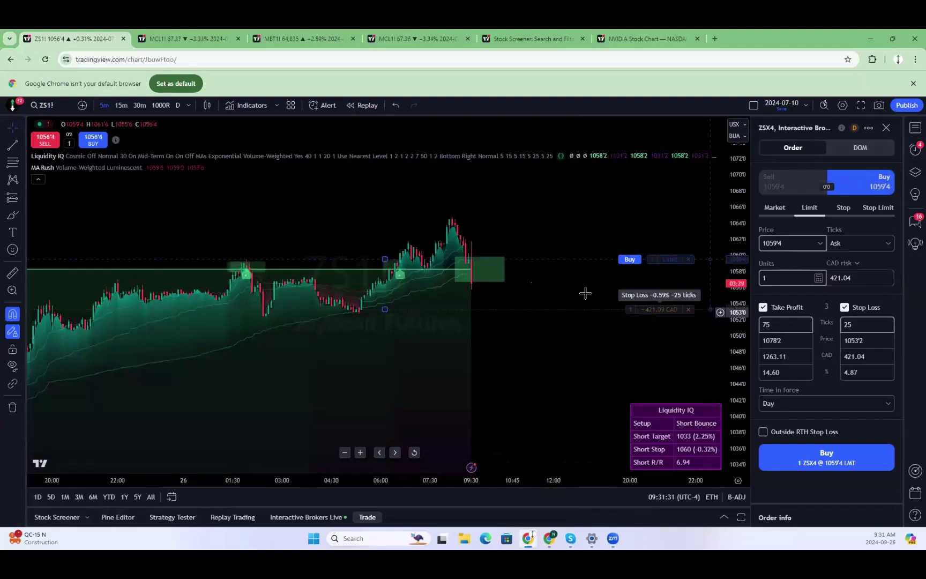
scroll(499, 298, "down", 2)
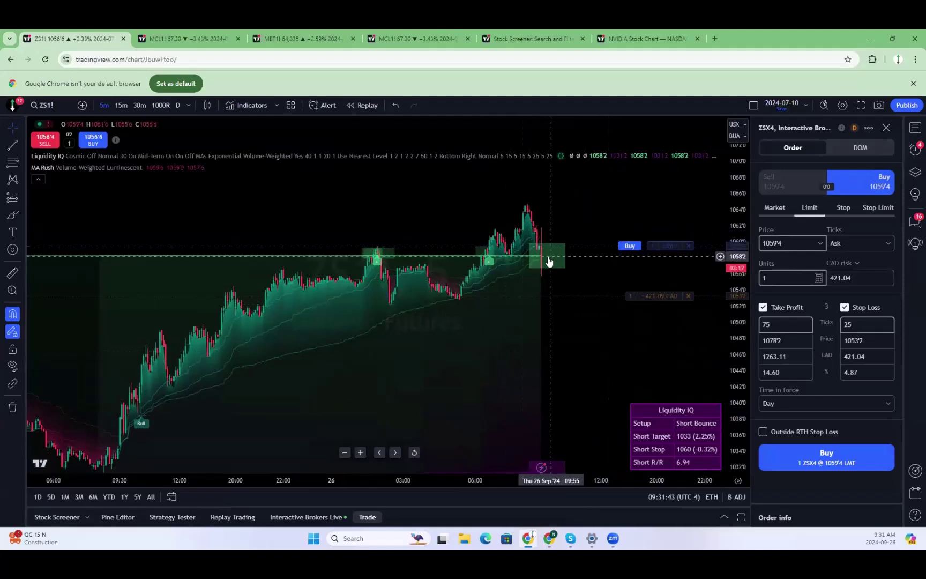
Review the single Micro Crude Oil chart and the alerts list, and examine a longer stretch of the soybean chart.
left_click(194, 32)
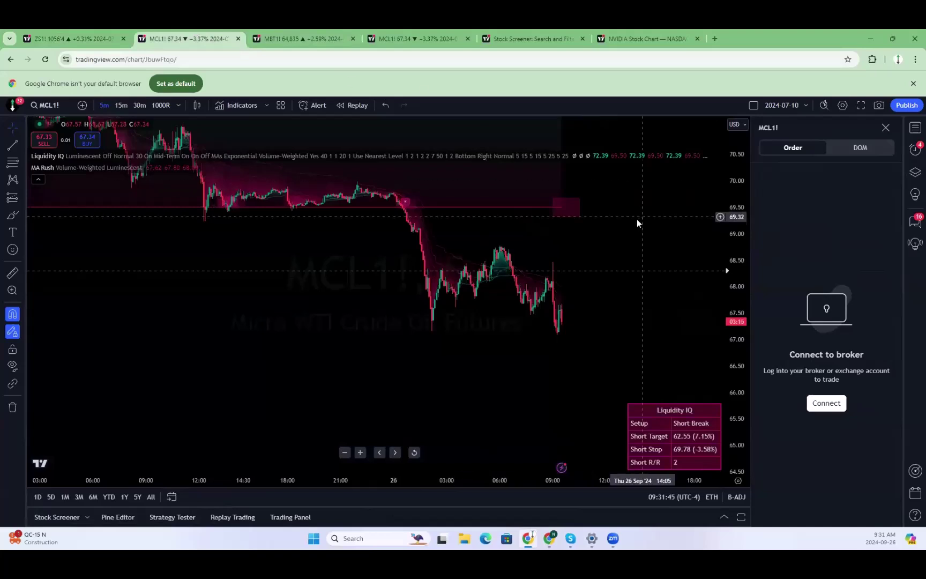
left_click(912, 151)
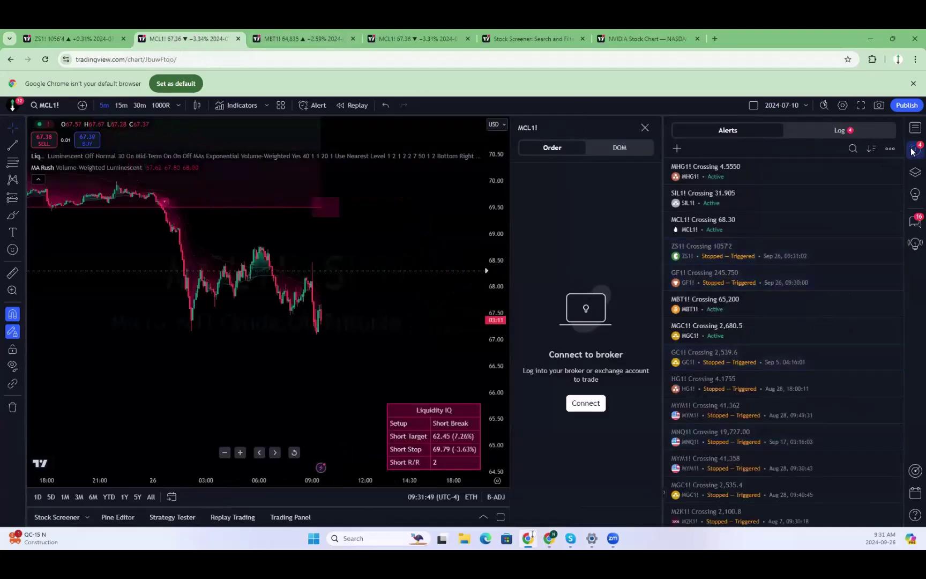
left_click(912, 152)
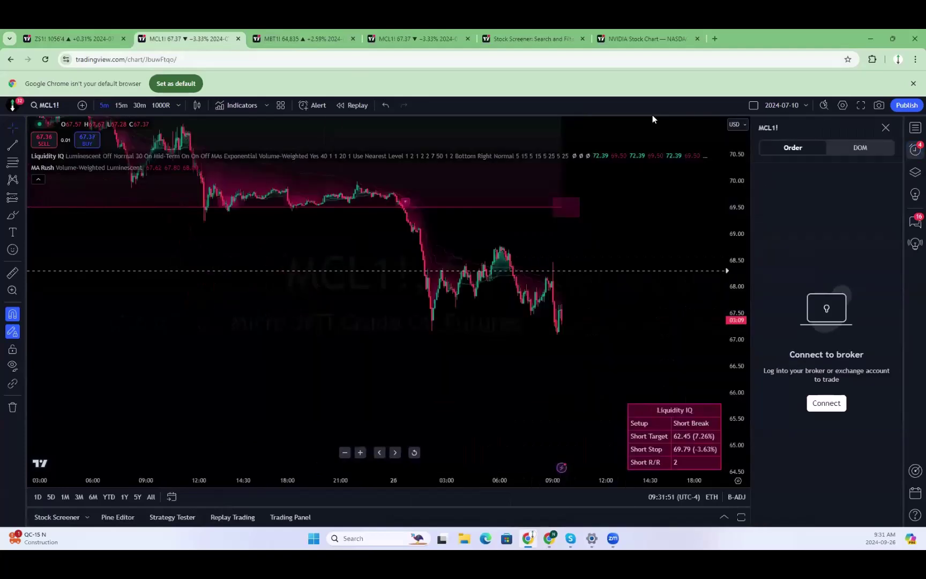
left_click(119, 34)
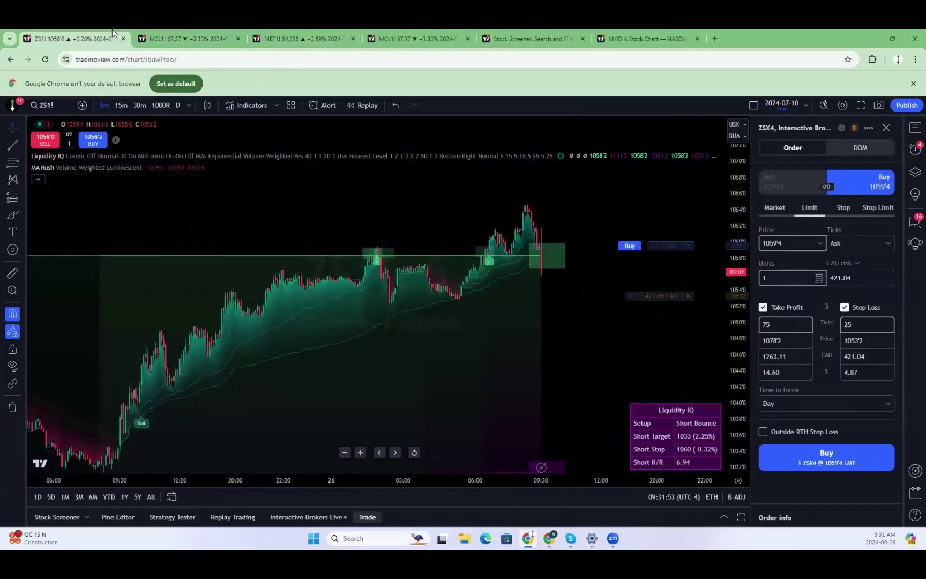
scroll(442, 331, "down", 4)
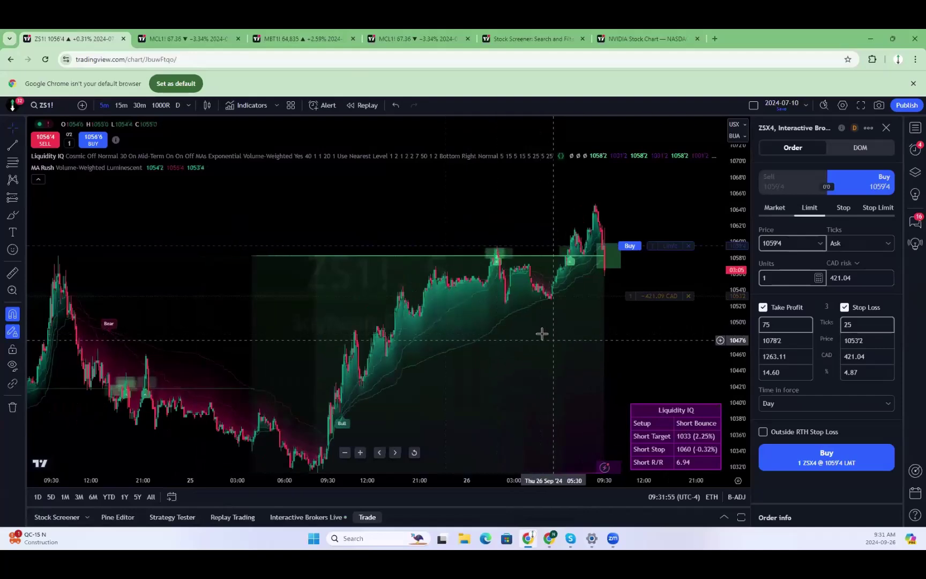
Examine the recent price action of Micro Crude Oil and Micro Silver in the four-chart metals and oil layout.
left_click(369, 33)
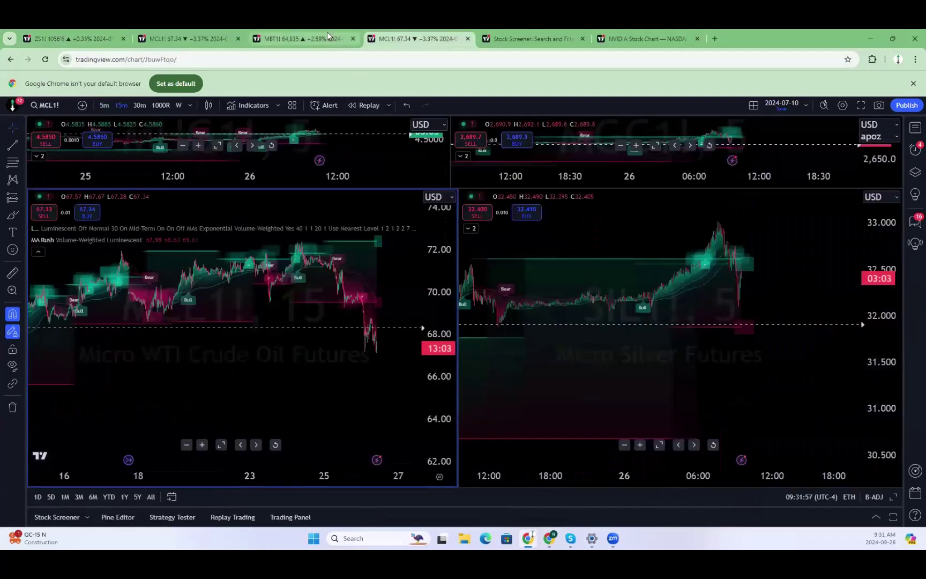
scroll(362, 265, "up", 4)
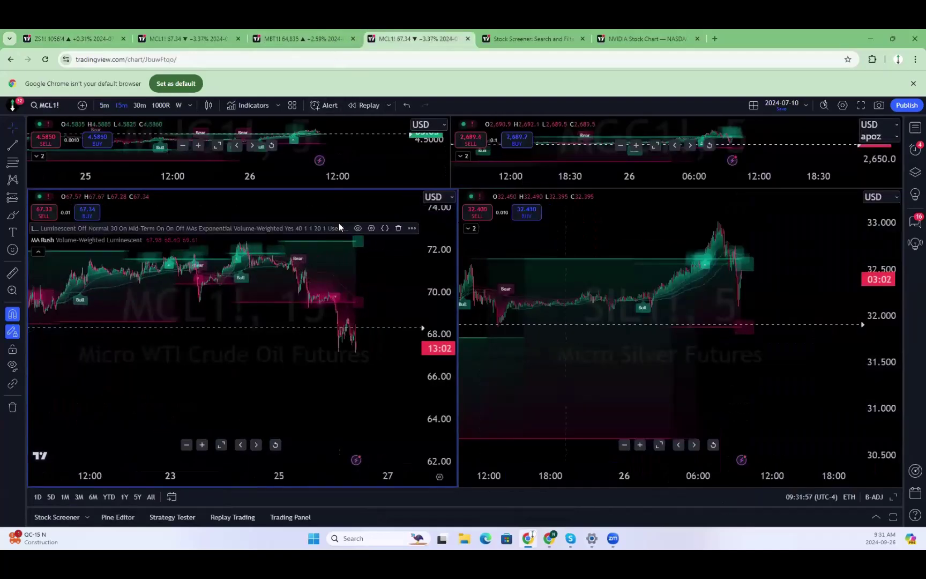
left_click(758, 312)
scroll(764, 319, "up", 5)
left_click_drag(690, 276, 789, 285)
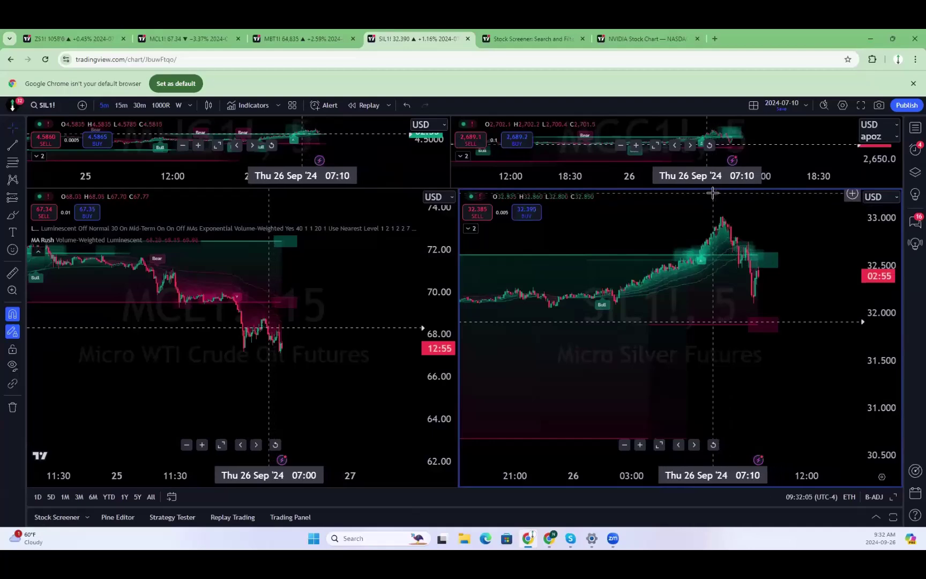
Enlarge the upper row of the four-chart layout and examine the 5-minute Micro Copper and Micro Gold charts.
left_click_drag(712, 189, 705, 399)
scroll(711, 273, "up", 3)
left_click_drag(711, 273, 609, 243)
scroll(250, 276, "up", 2)
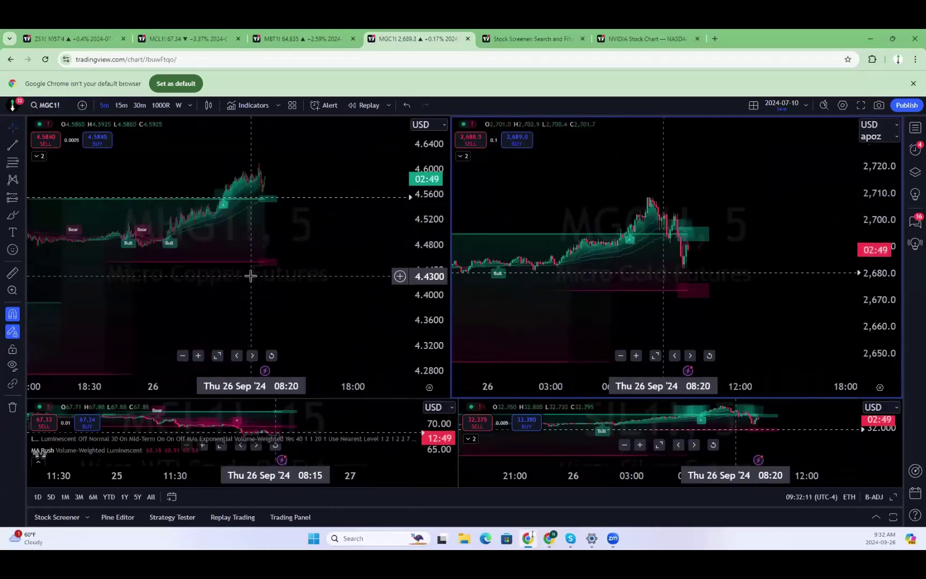
scroll(250, 276, "down", 2)
Load Micro E-mini Nasdaq-100 futures (MNQ1!) in place of crude oil in the second single chart and inspect its recent prices.
left_click(300, 38)
left_click(183, 33)
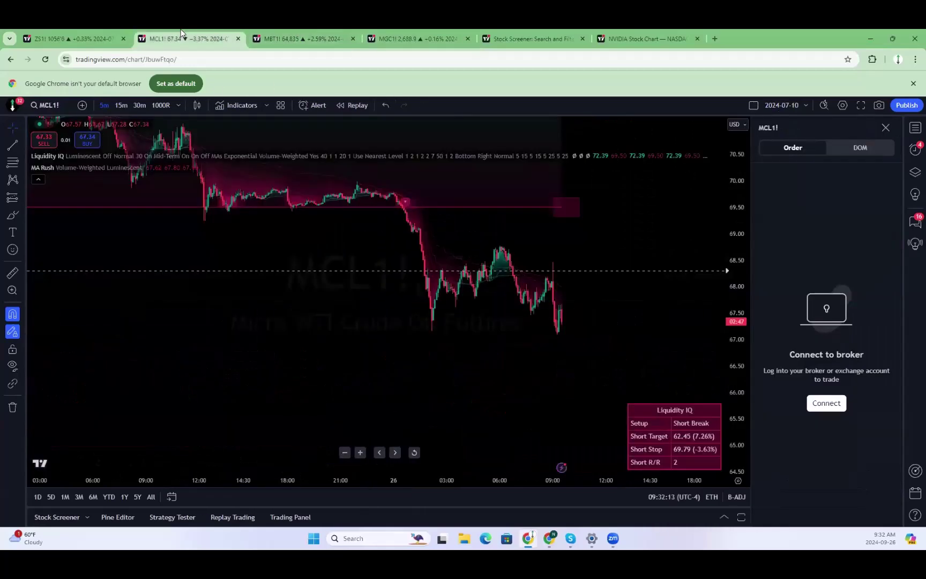
type("MNQ1")
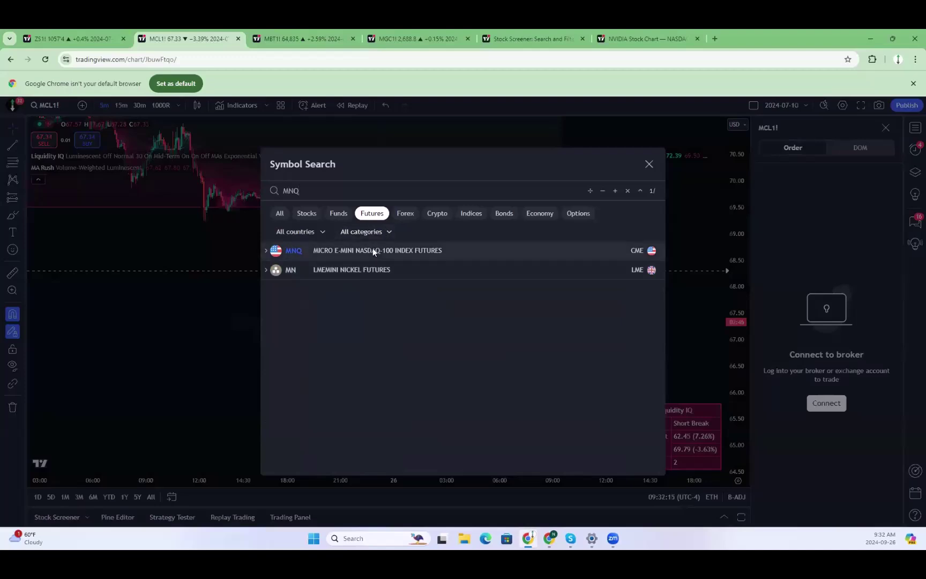
left_click(373, 248)
scroll(497, 405, "up", 3)
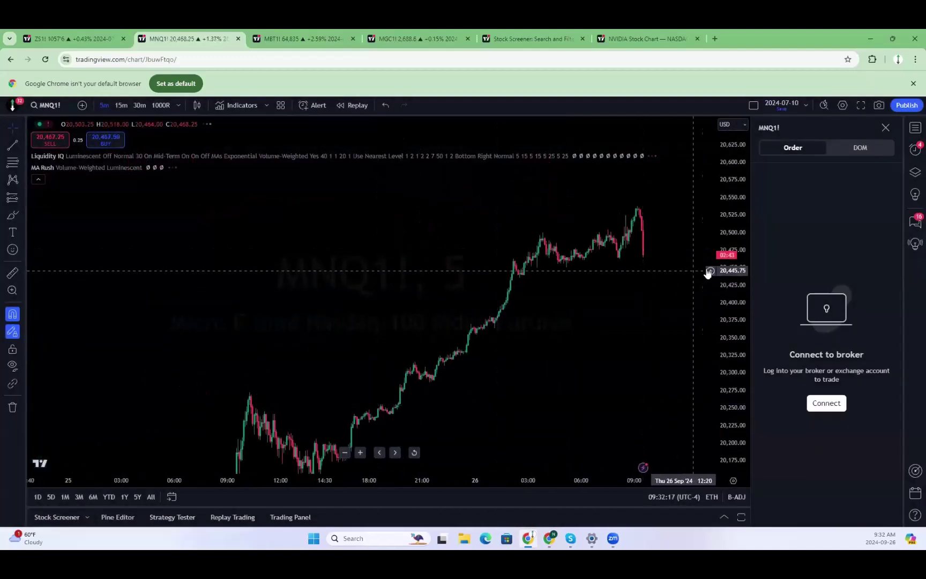
left_click_drag(648, 339, 552, 306)
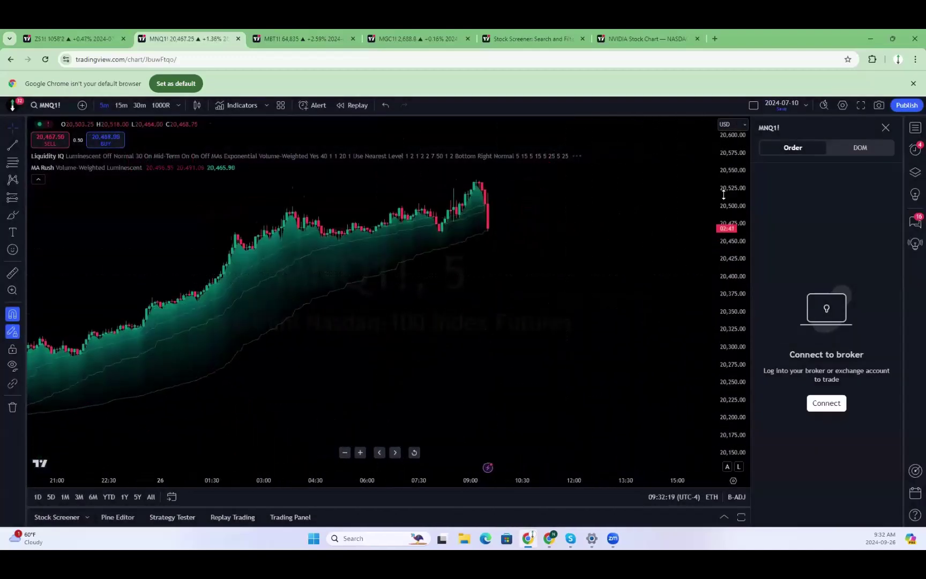
Compare the soybean, Nasdaq-100, copper and gold charts, focusing on soybean's price around its Liquidity IQ zone.
left_click(128, 34)
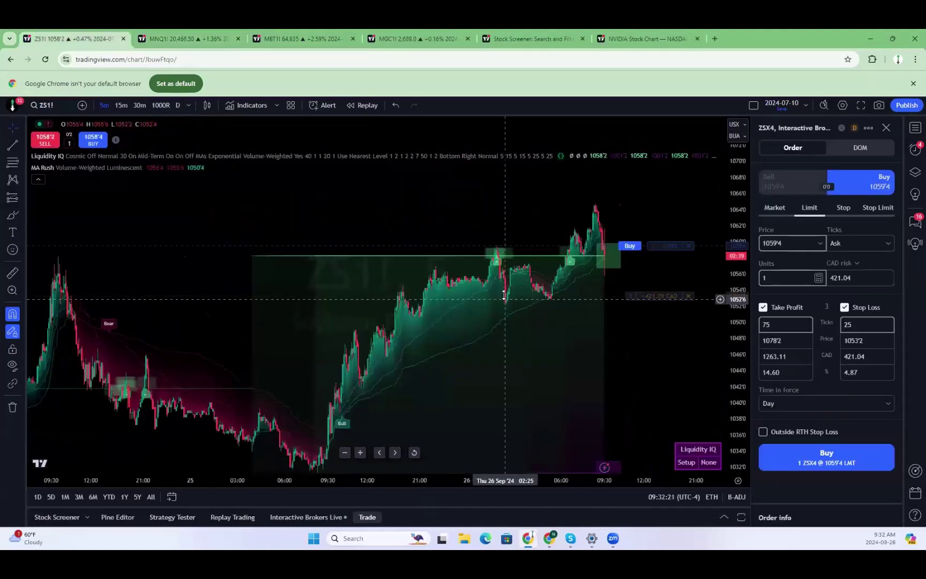
left_click(224, 36)
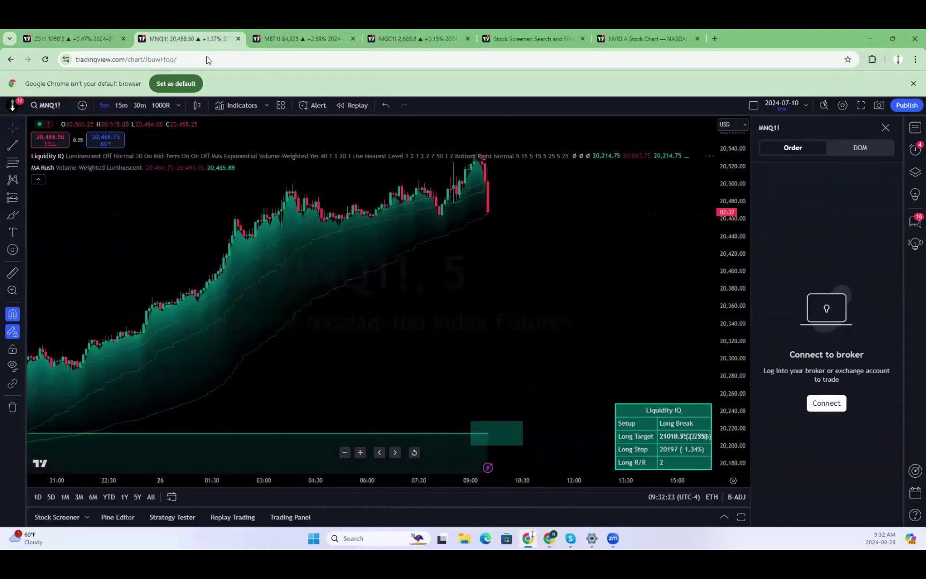
scroll(465, 365, "down", 3)
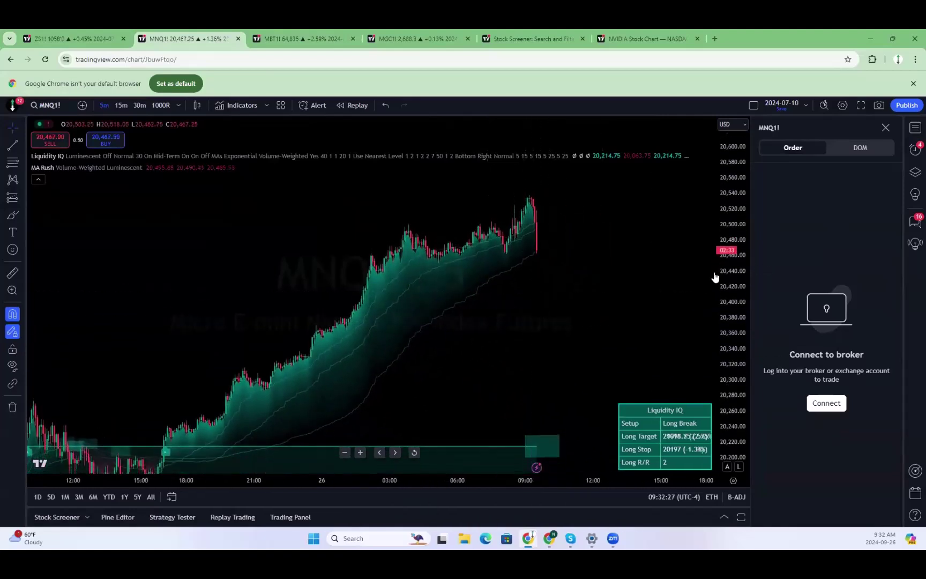
left_click(378, 31)
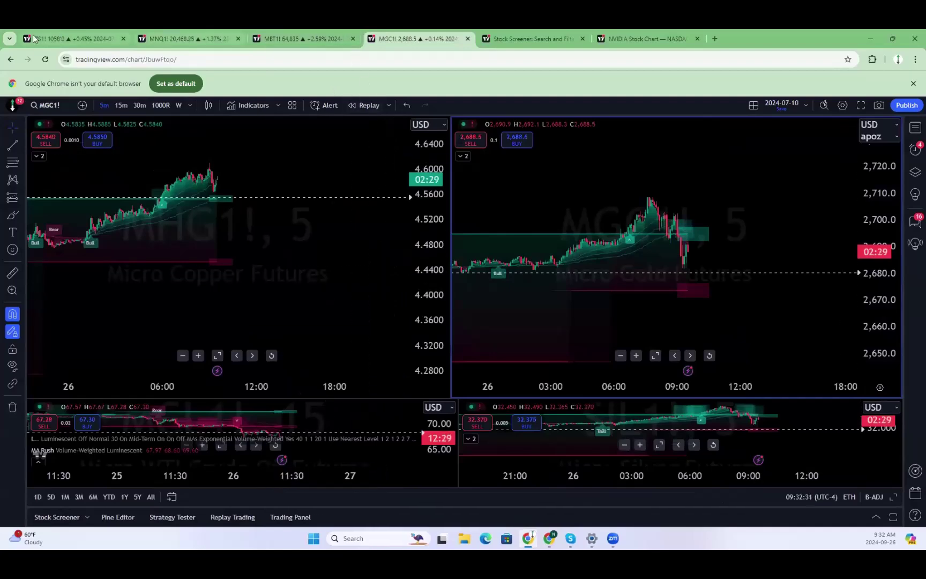
left_click(81, 36)
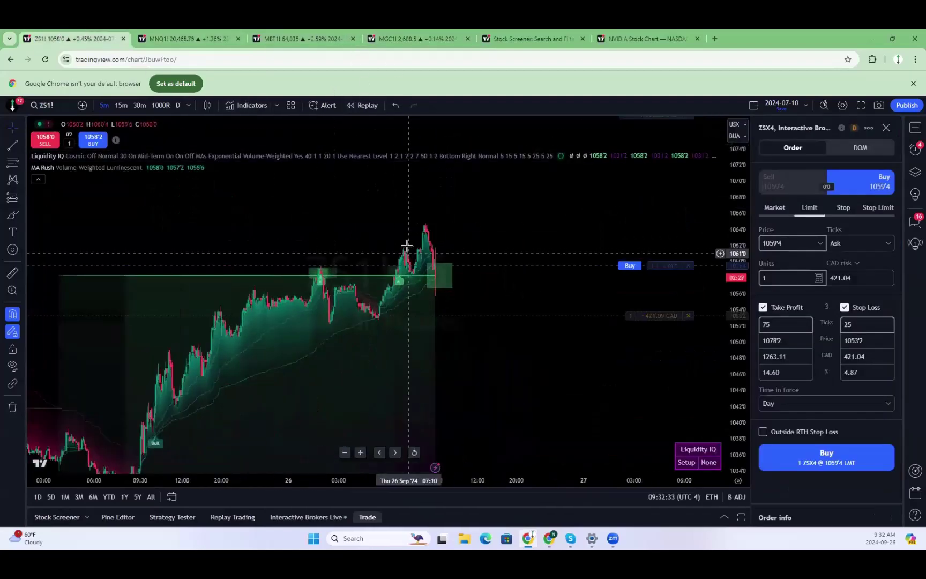
left_click_drag(314, 215, 579, 248)
left_click_drag(557, 248, 400, 223)
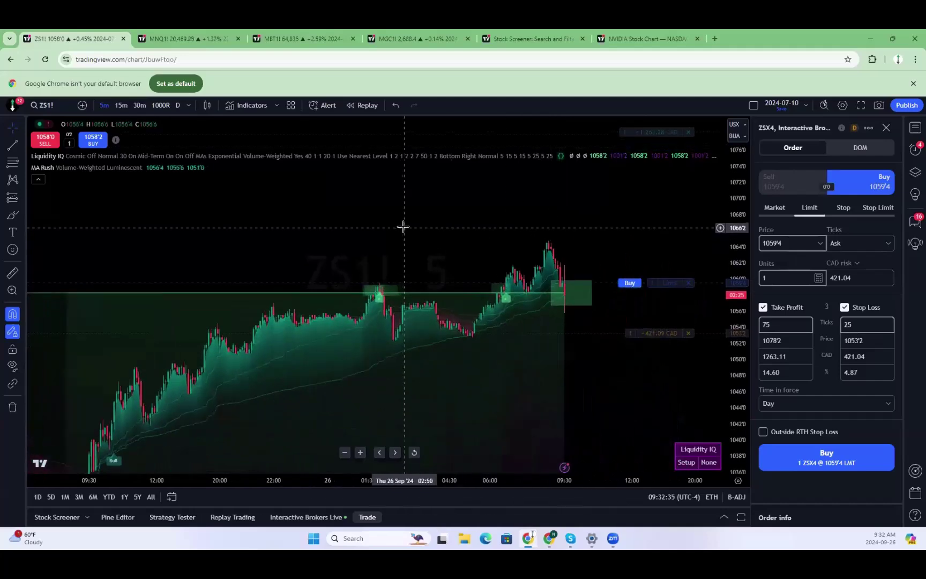
Switch the single soybean chart to Micro Gold futures (MGC1!) and inspect price against its Liquidity IQ zones.
type("MGC1")
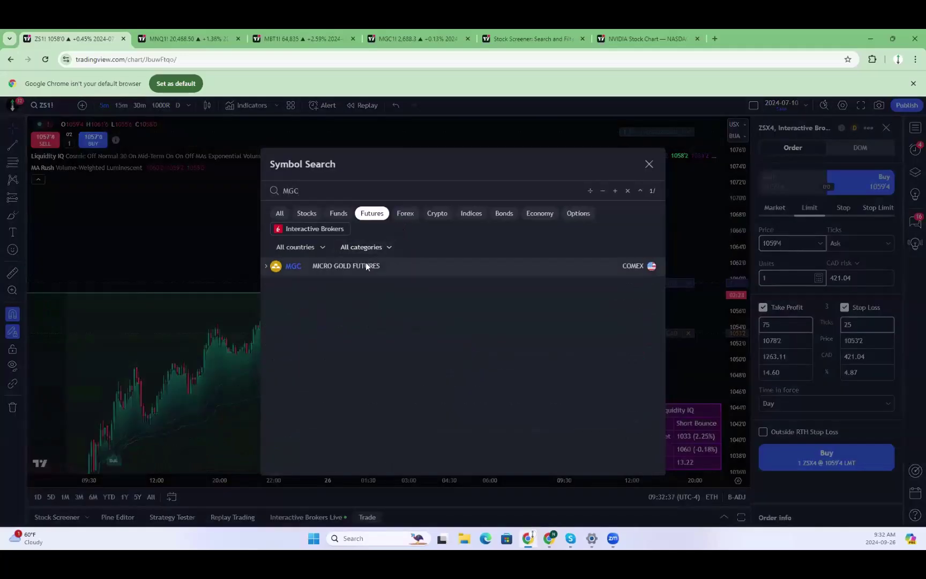
left_click(366, 262)
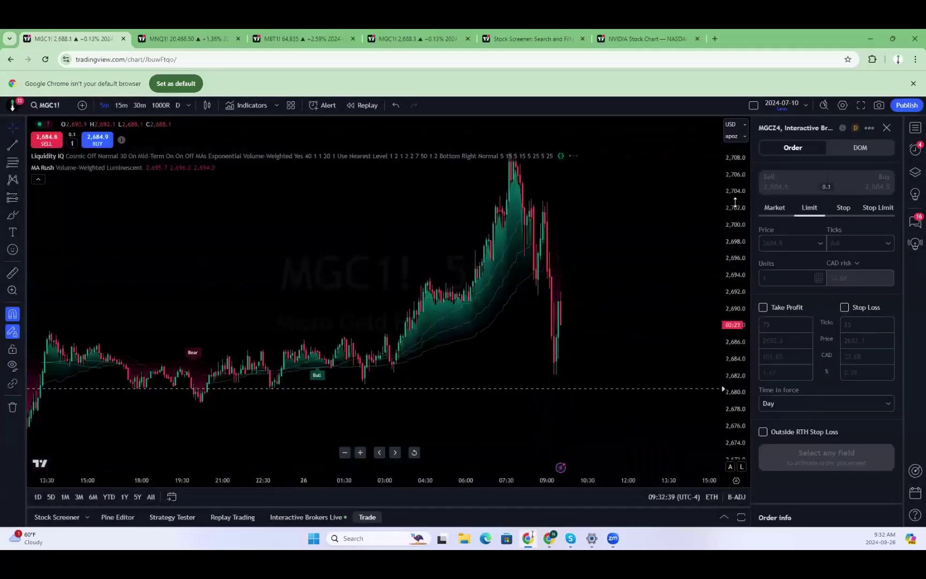
scroll(694, 277, "down", 3)
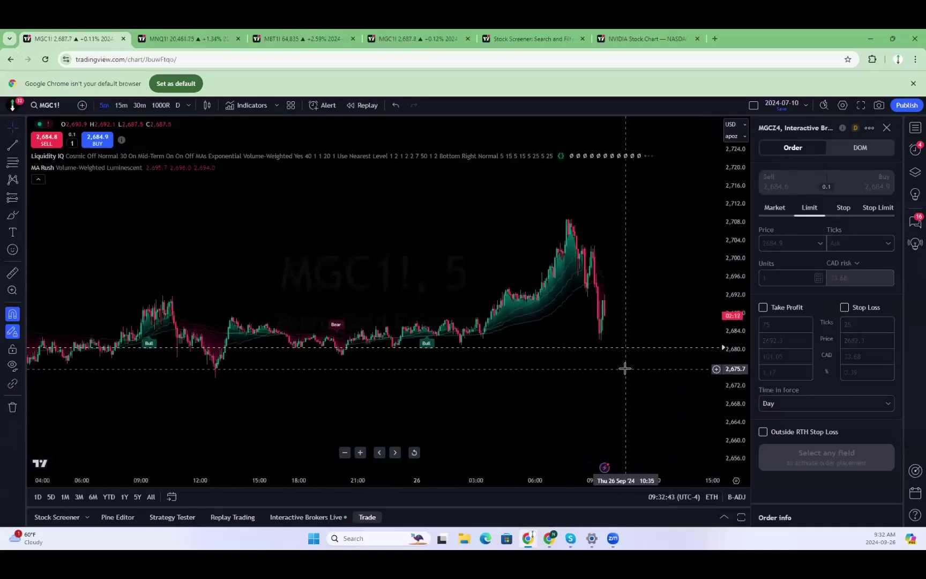
left_click_drag(651, 291, 581, 260)
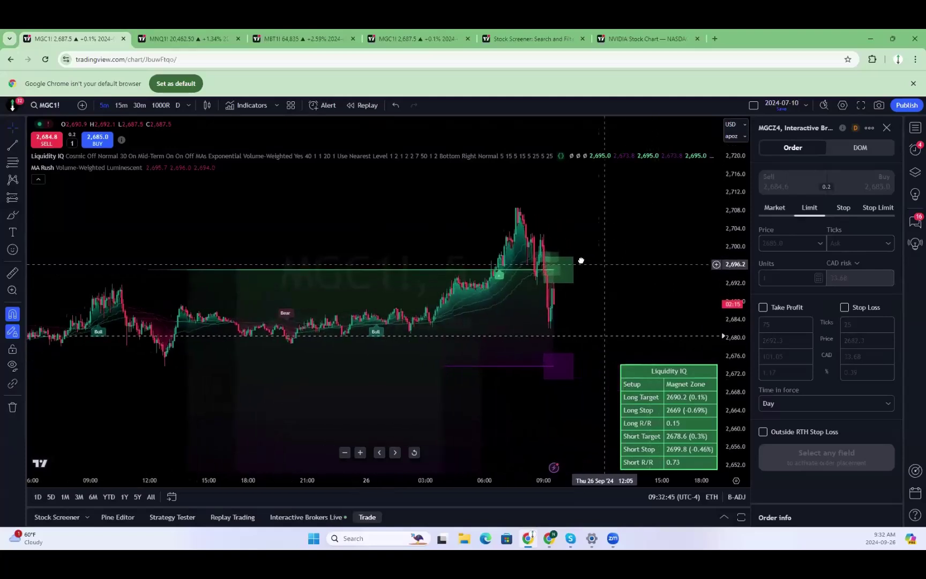
Draft a one-unit Micro Gold buy limit order at 2675.5 with take profit and stop loss enabled.
left_click(844, 183)
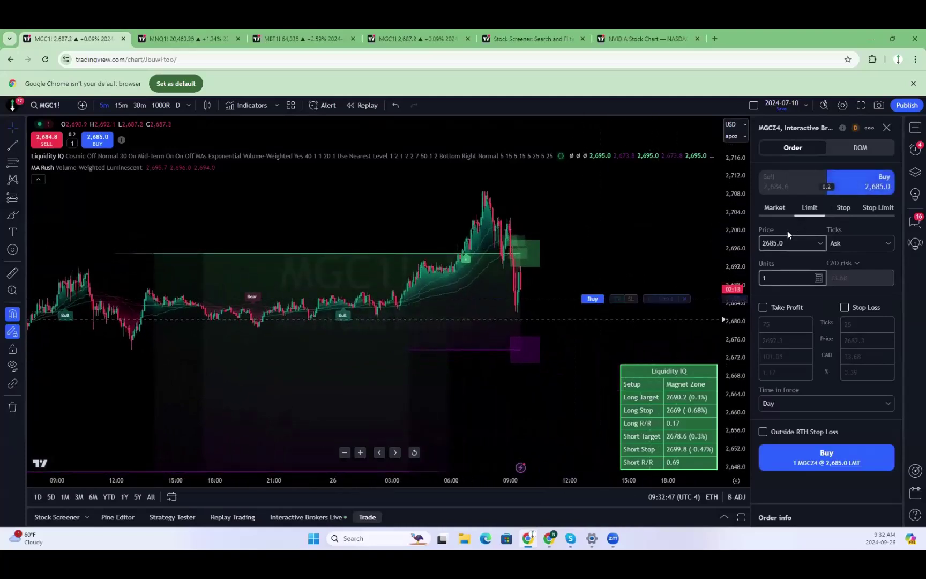
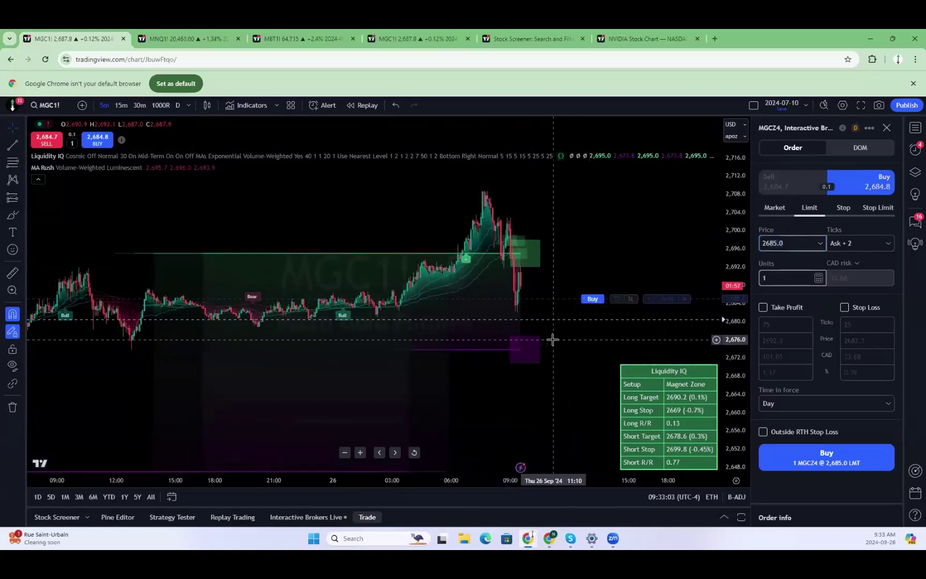
right_click(553, 342)
left_click(690, 292)
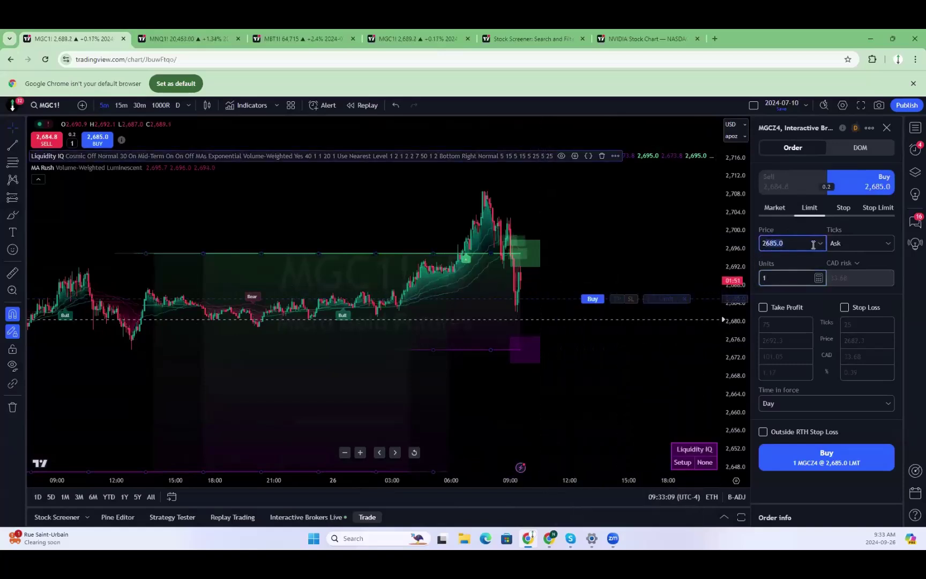
type("2675.5")
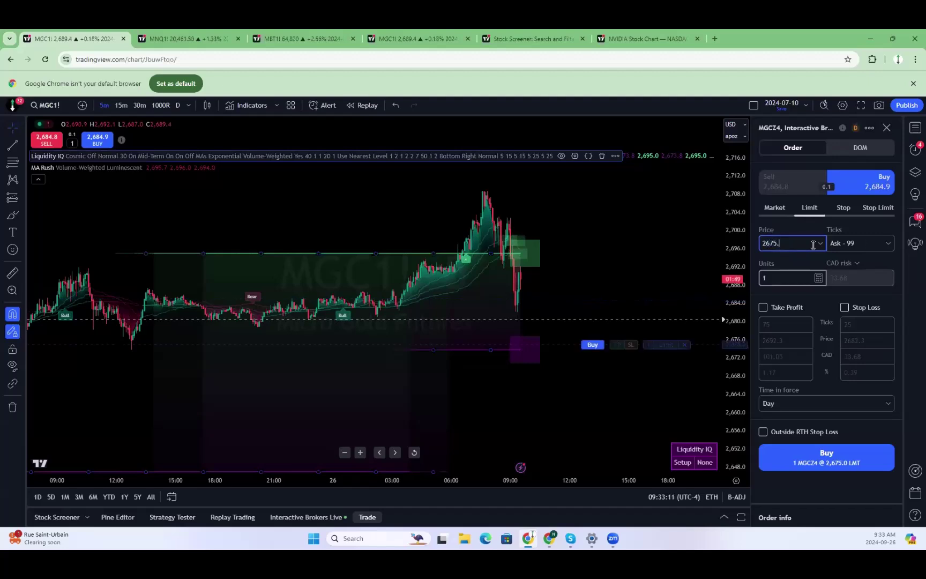
left_click(792, 308)
left_click(845, 307)
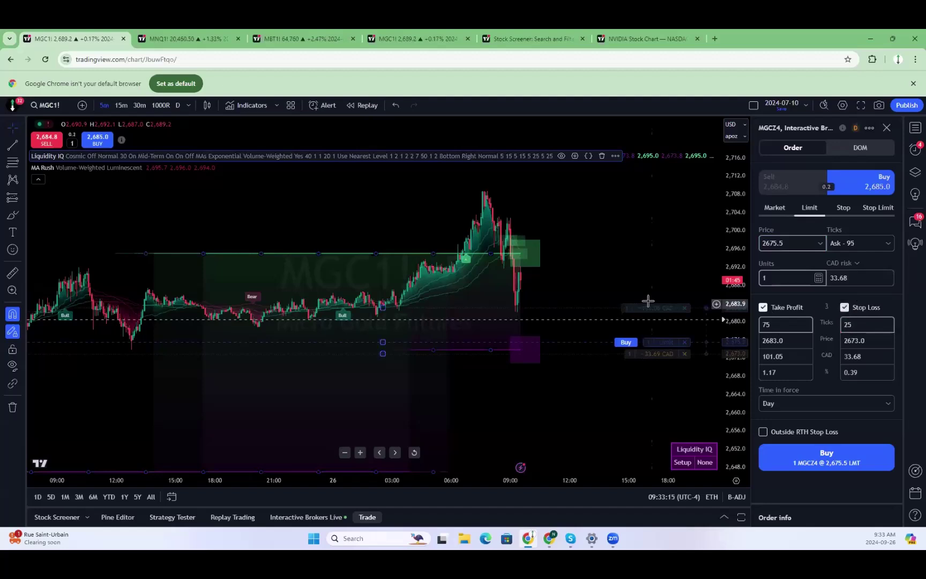
Set the gold buy order's take profit to 2684.3 and its stop loss to 2670.3.
left_click_drag(650, 308, 650, 302)
left_click_drag(653, 361, 654, 363)
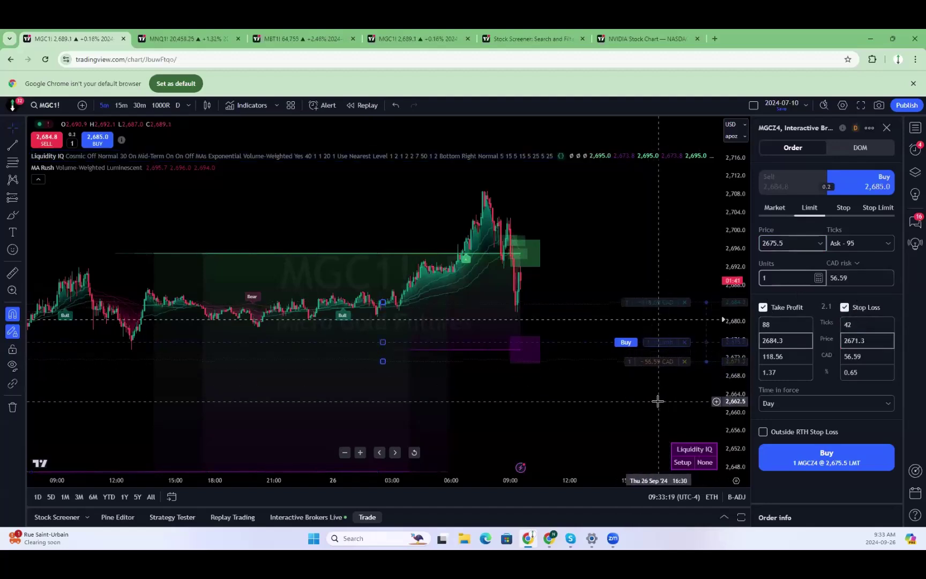
left_click_drag(650, 366, 651, 366)
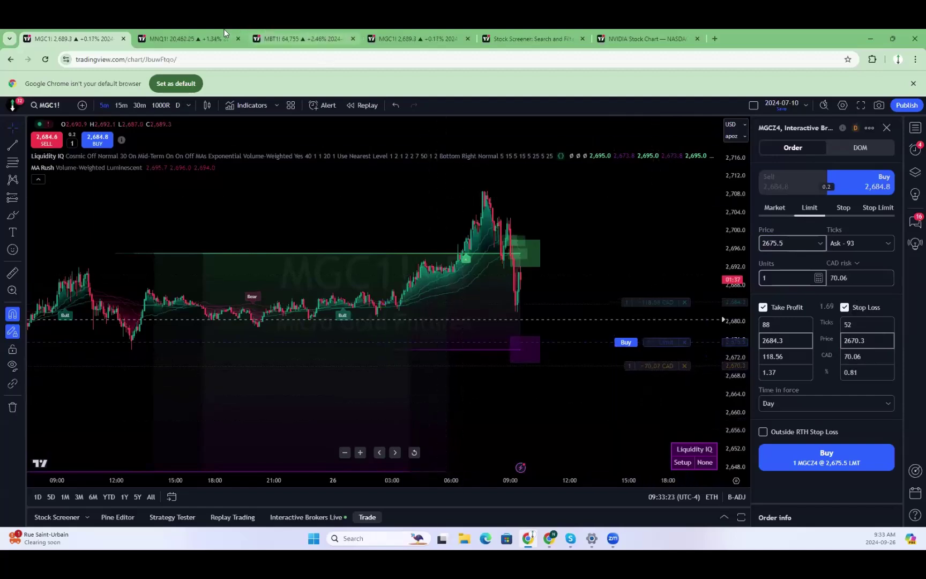
Examine the 5-minute Nasdaq-100 chart and soybean's recent price around its Liquidity IQ zone in the four-chart layout.
left_click(226, 31)
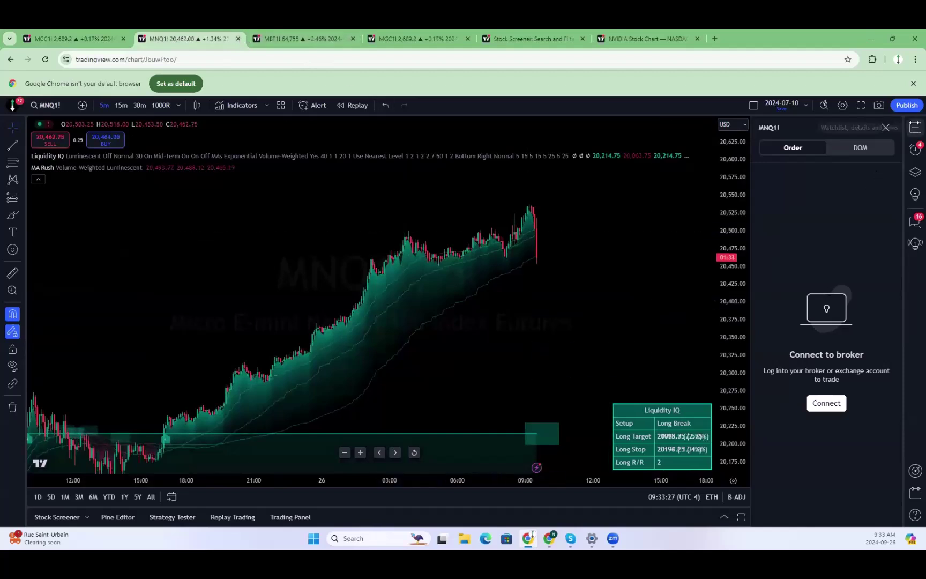
scroll(504, 257, "down", 4)
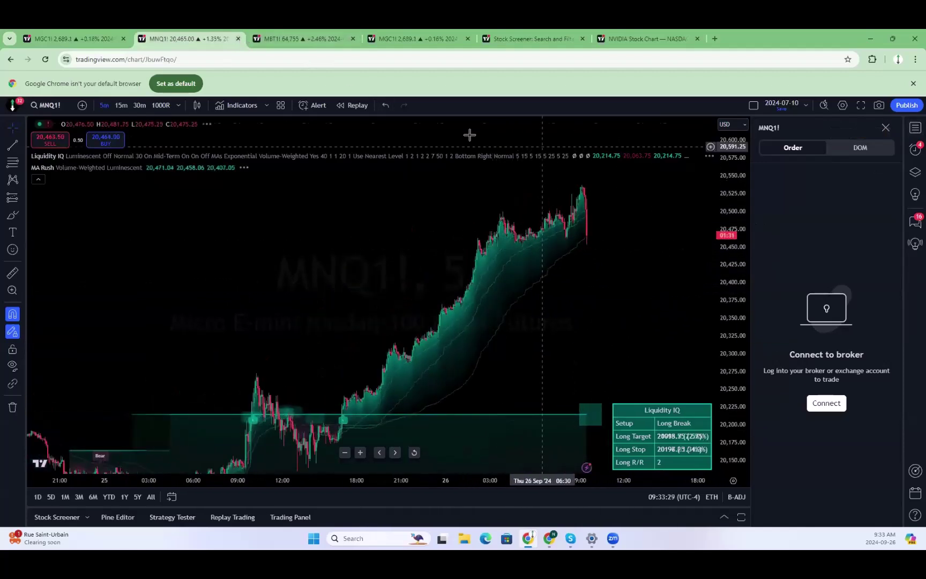
left_click(323, 30)
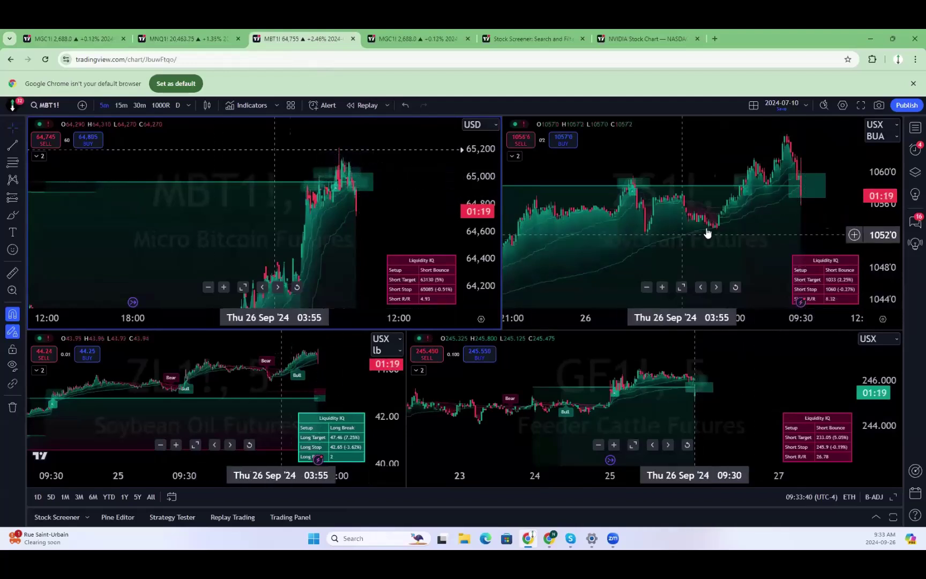
scroll(743, 239, "up", 2)
left_click(748, 226)
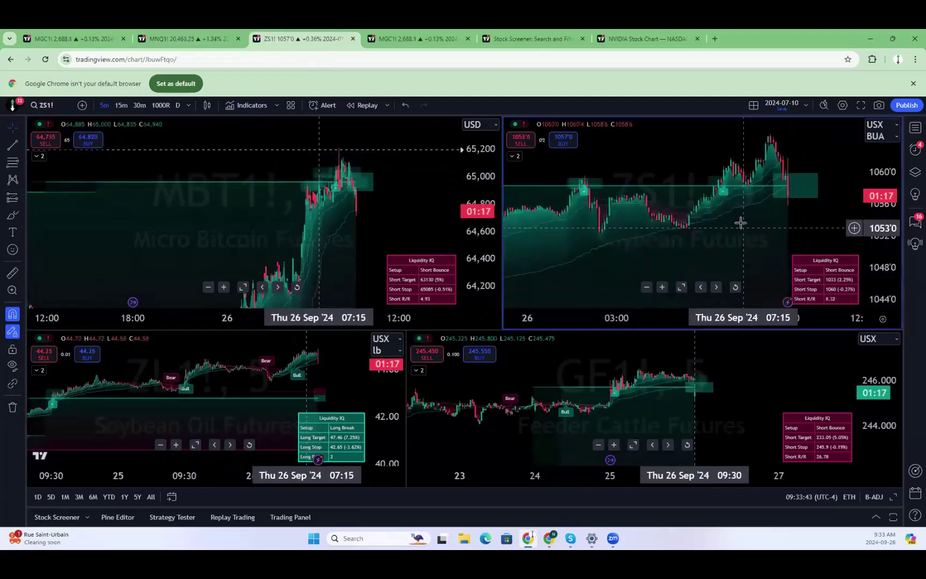
scroll(741, 225, "up", 2)
scroll(742, 256, "down", 1)
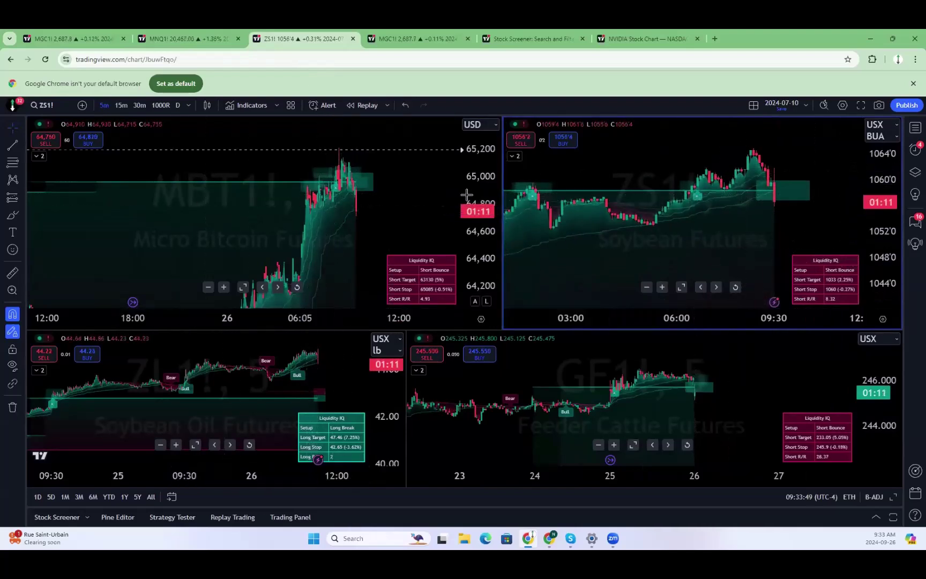
scroll(387, 168, "down", 1)
scroll(782, 209, "down", 1)
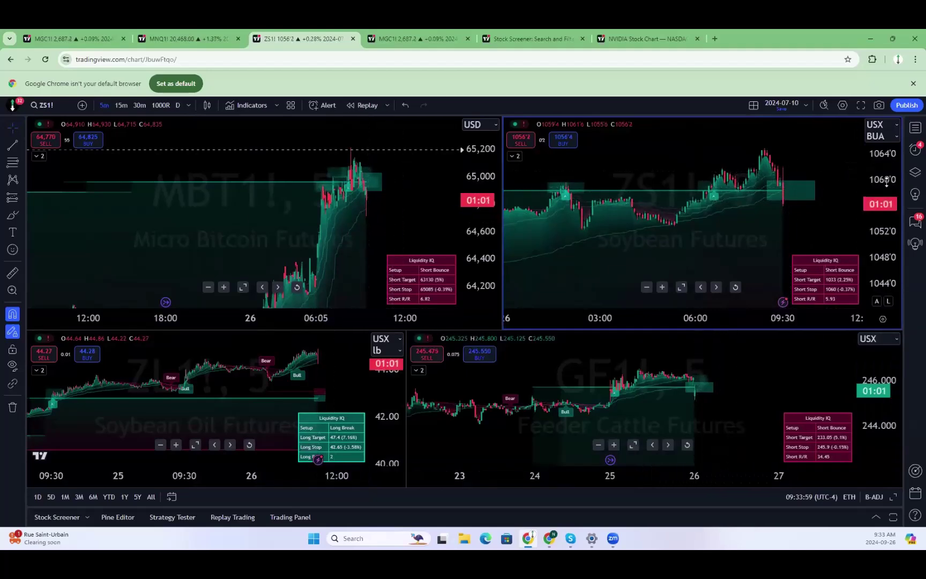
Inspect Micro Bitcoin's recent candles, then enlarge the lower chart row and examine soybean oil against its Liquidity IQ zone.
left_click(425, 197)
scroll(341, 227, "up", 5)
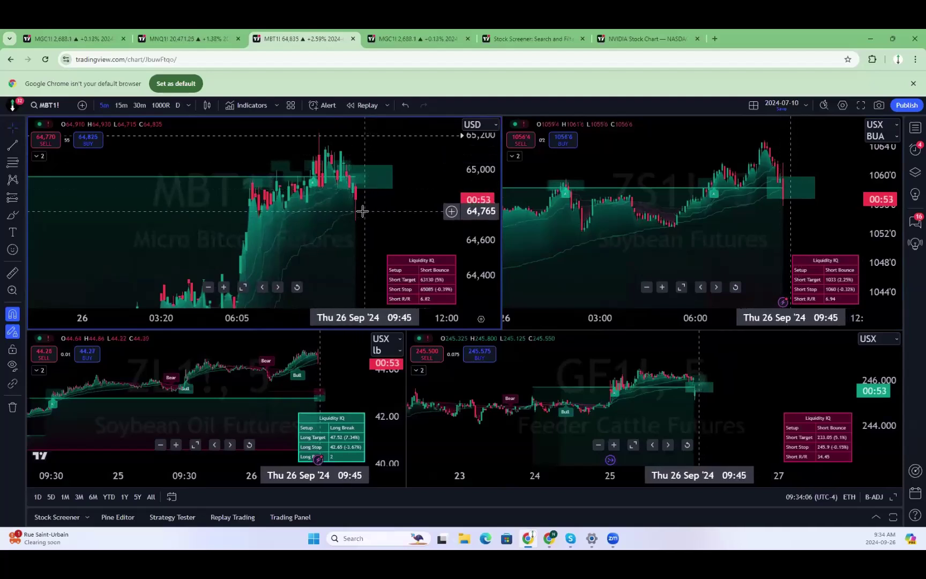
left_click_drag(375, 329, 375, 267)
scroll(327, 324, "up", 2)
scroll(327, 324, "up", 2)
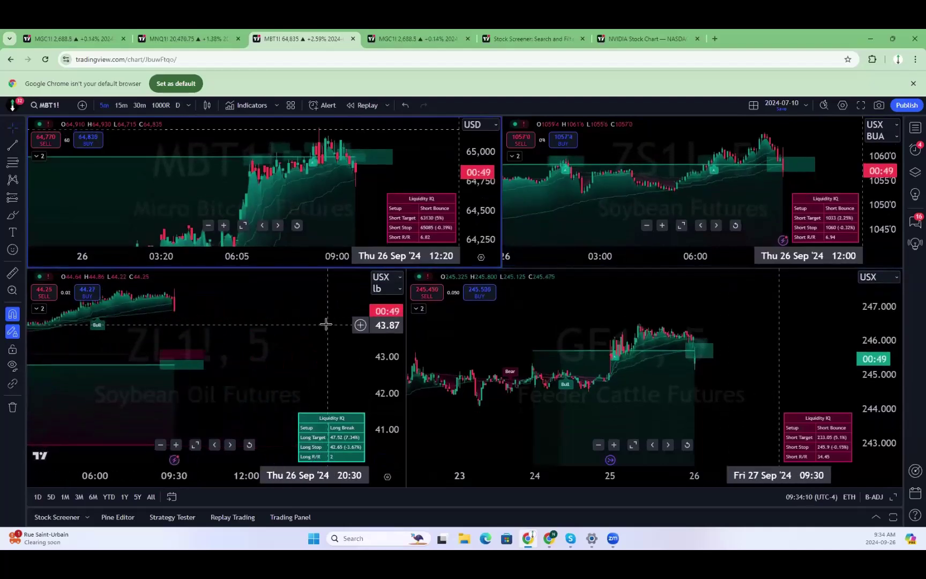
Load Micro Bitcoin futures (MBT1!) in place of gold in the single chart with the broker order form.
left_click(114, 33)
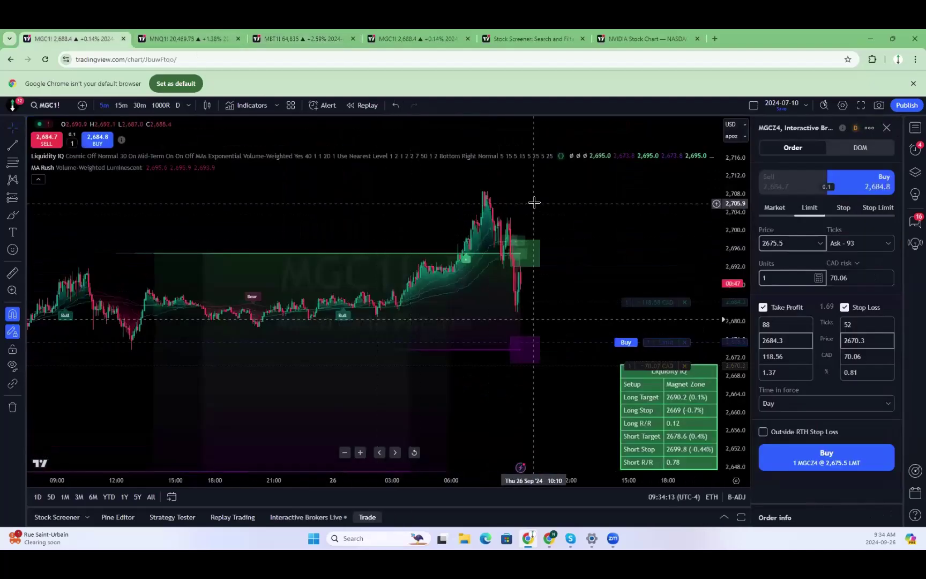
type("mbt")
left_click(419, 272)
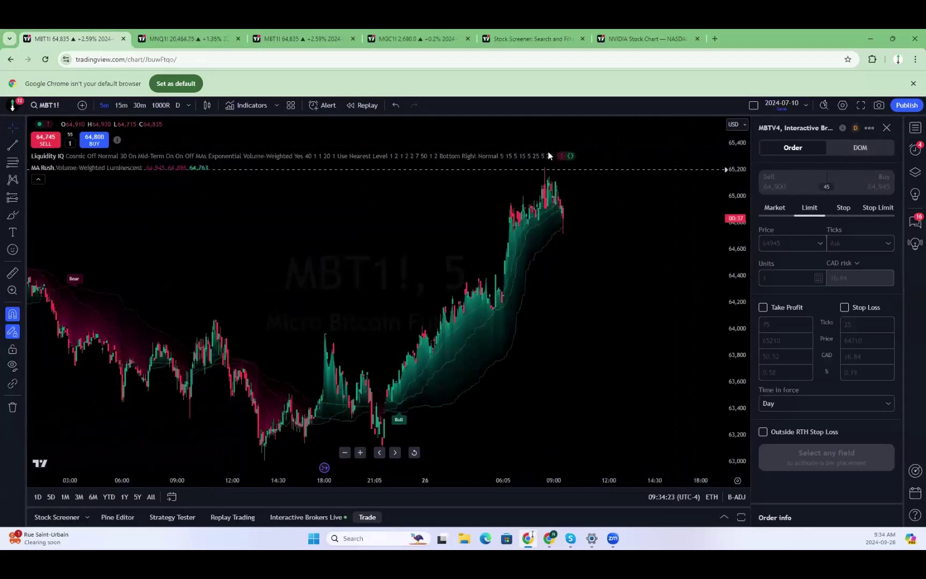
Set the Liquidity IQ color theme style to Luminescent on the single Bitcoin chart.
left_click(565, 155)
left_click(429, 216)
left_click(423, 234)
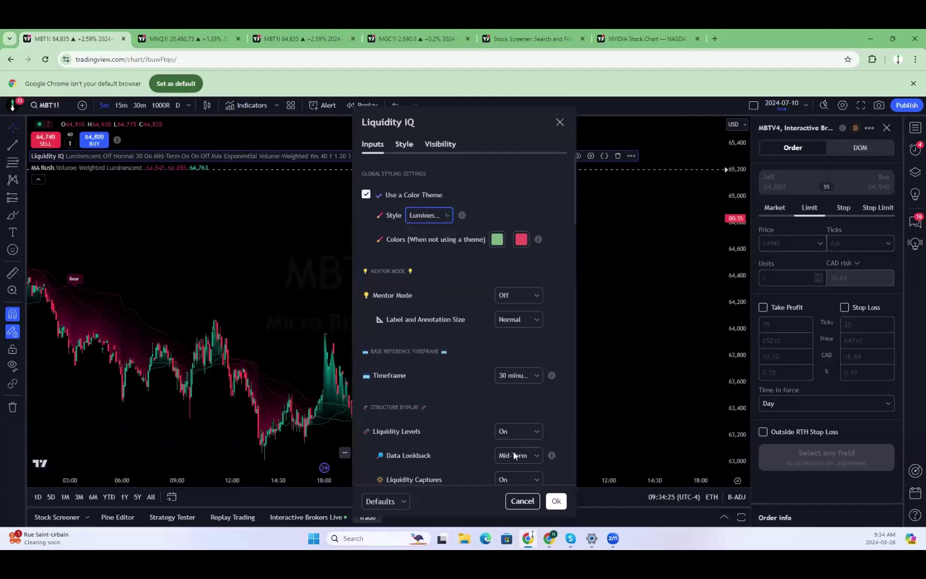
left_click(549, 500)
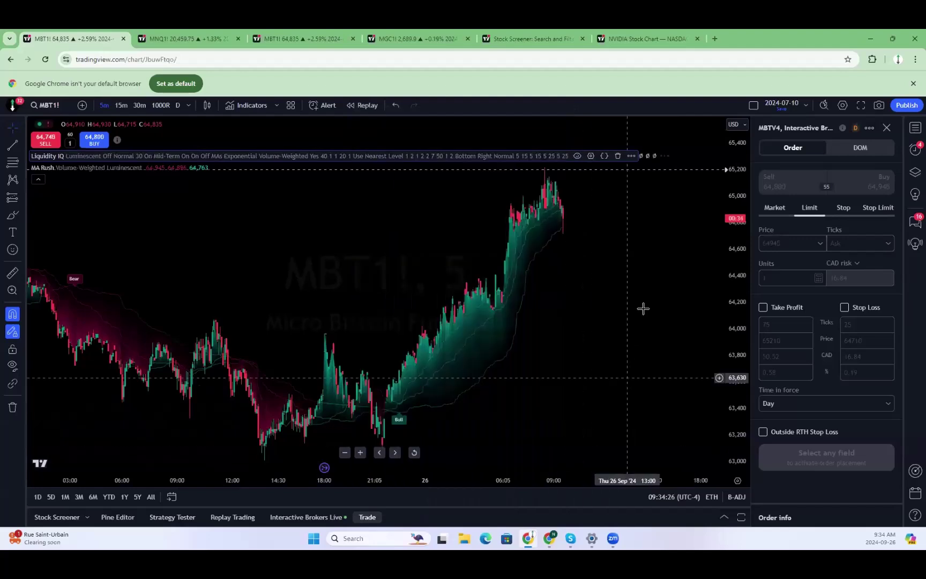
Draft a one-unit Micro Bitcoin sell limit order at 64885 with take profit at 64510 and stop loss at 65155.
left_click(788, 177)
left_click_drag(570, 192, 533, 220)
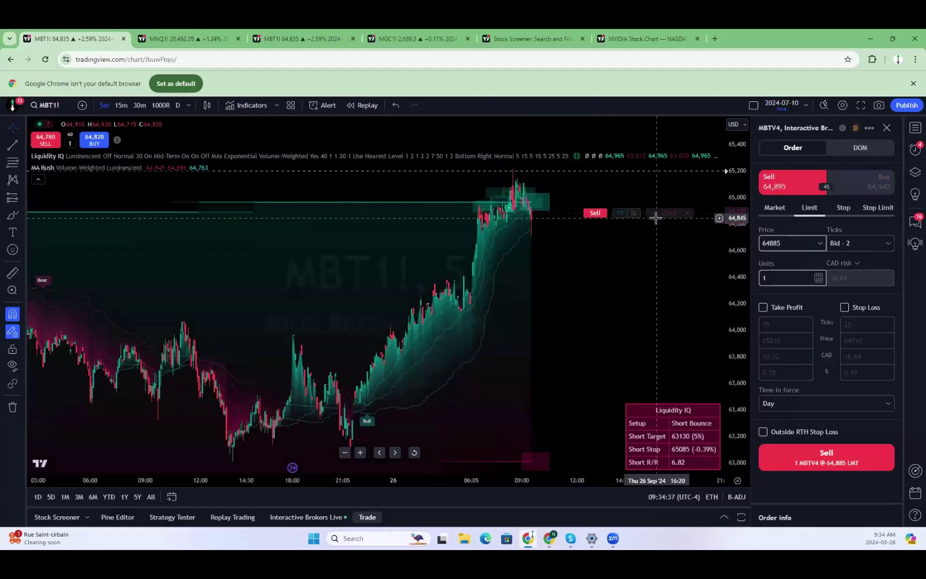
left_click(787, 306)
left_click(845, 307)
left_click_drag(662, 196, 653, 180)
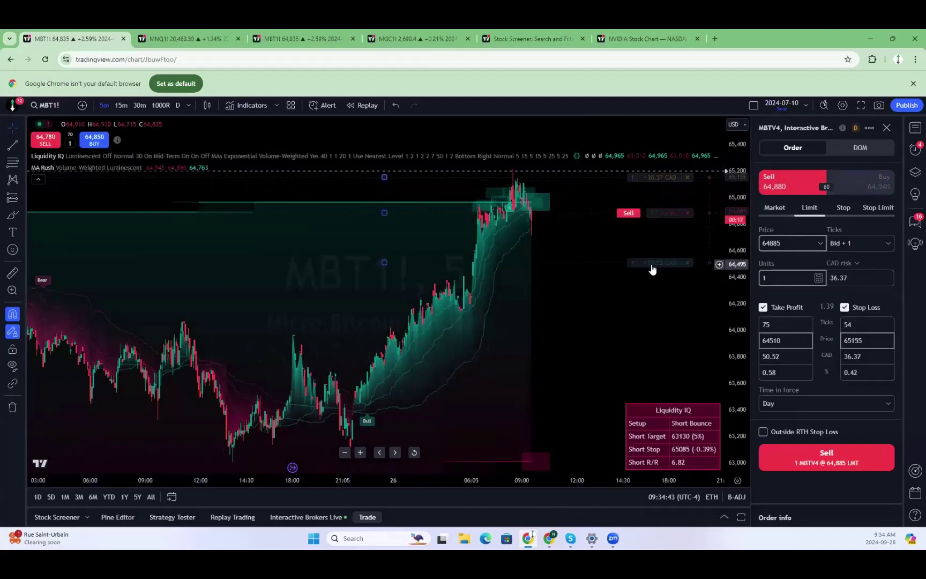
mouse_move(651, 269)
left_mouse_down()
mouse_move(657, 275)
mouse_move(657, 266)
left_mouse_up()
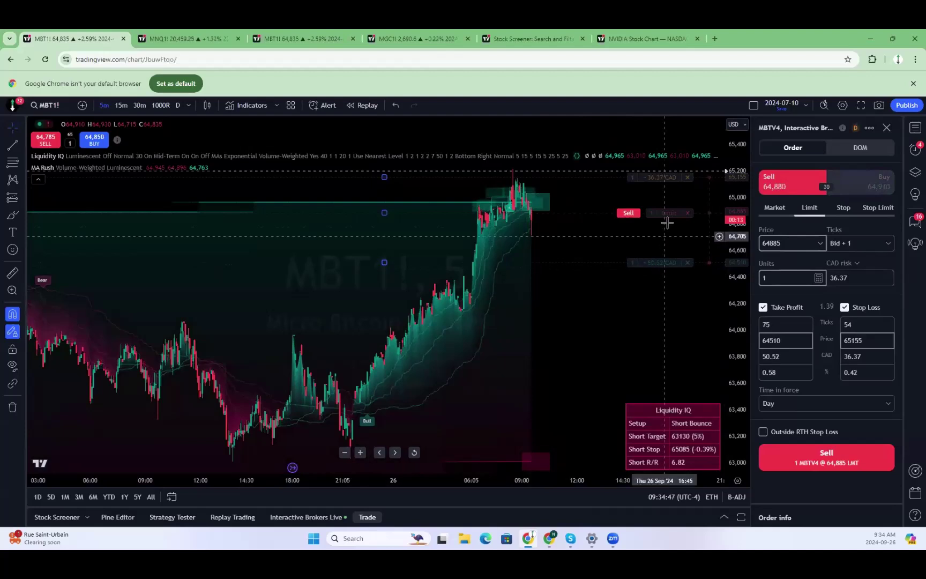
Revise the Bitcoin sell order to a limit price of 64930, take profit of 64560 and 2 units.
left_click_drag(663, 218, 662, 212)
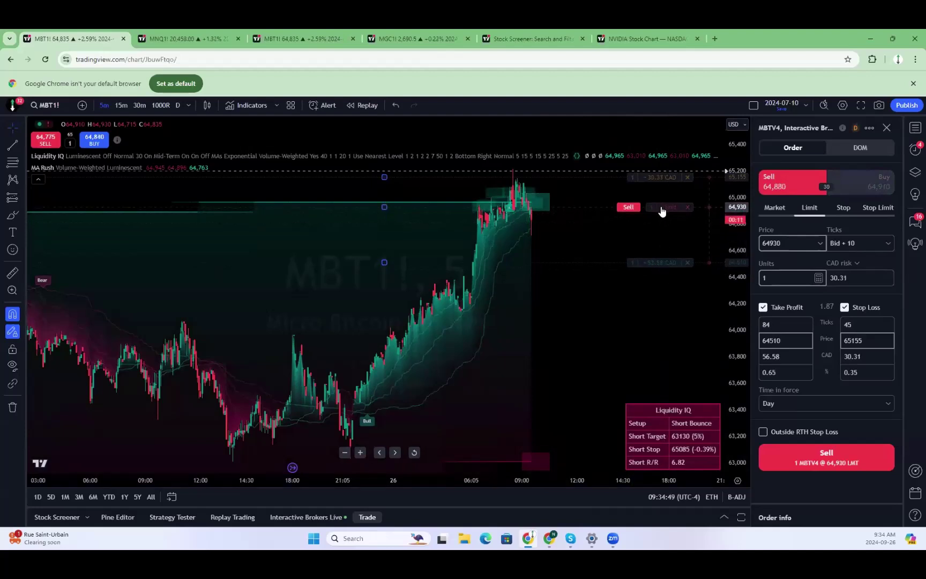
left_click_drag(666, 263, 671, 256)
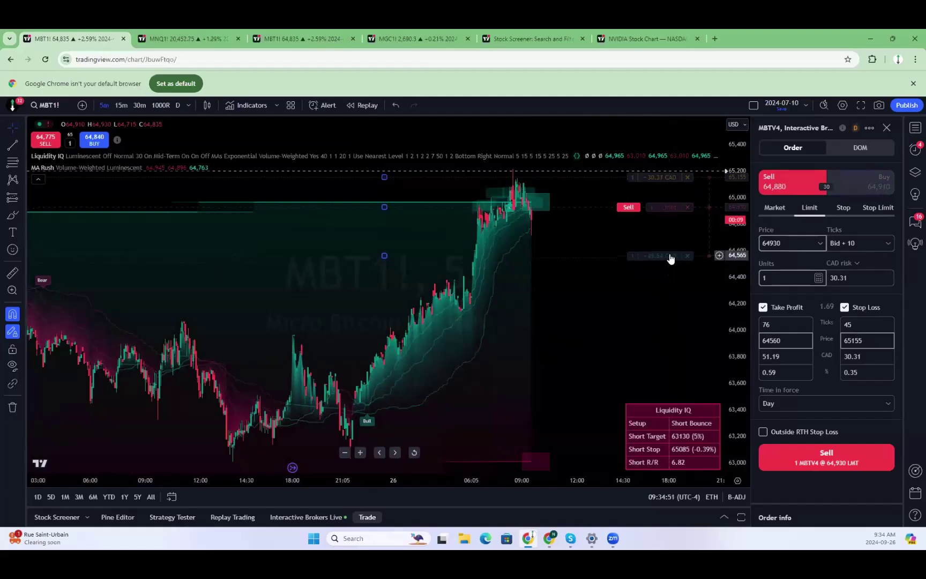
right_click(800, 264)
key("Escape")
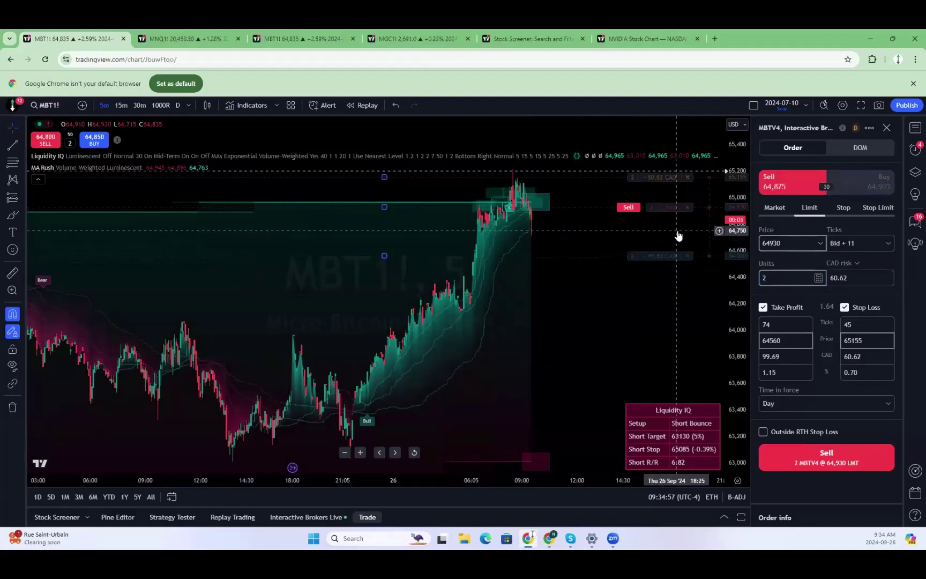
Raise the Bitcoin sell limit price to 64935 and submit the two-unit order for confirmation.
scroll(617, 224, "up", 3)
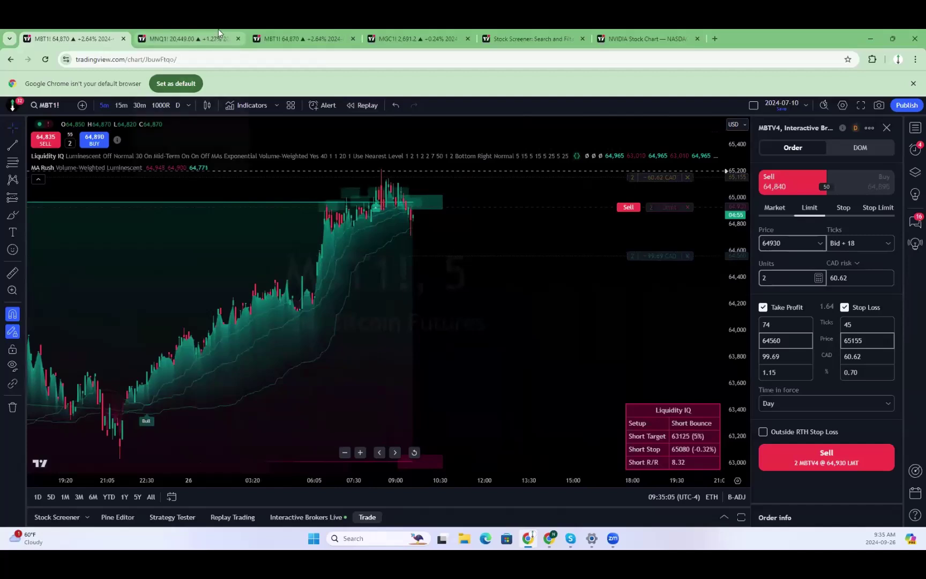
mouse_move(219, 33)
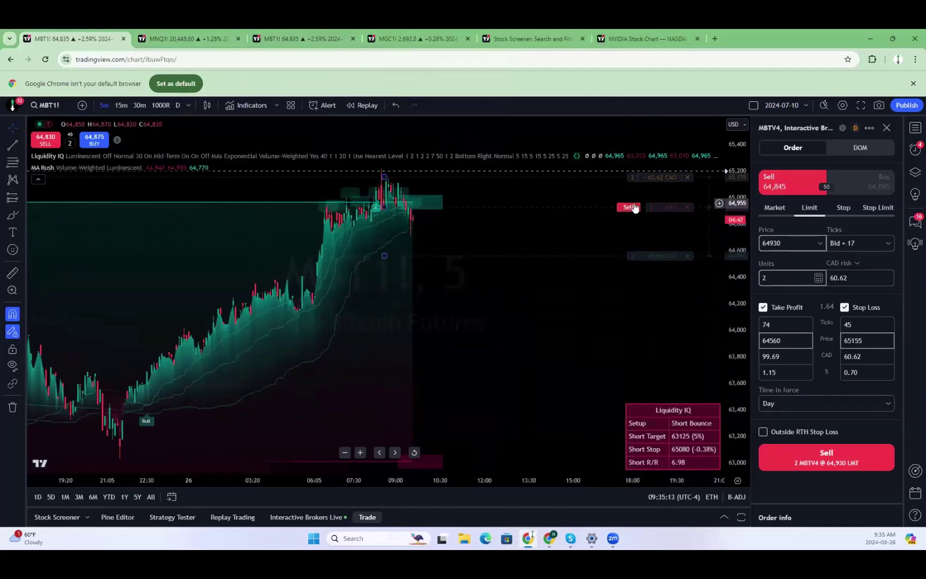
left_click_drag(665, 208, 666, 209)
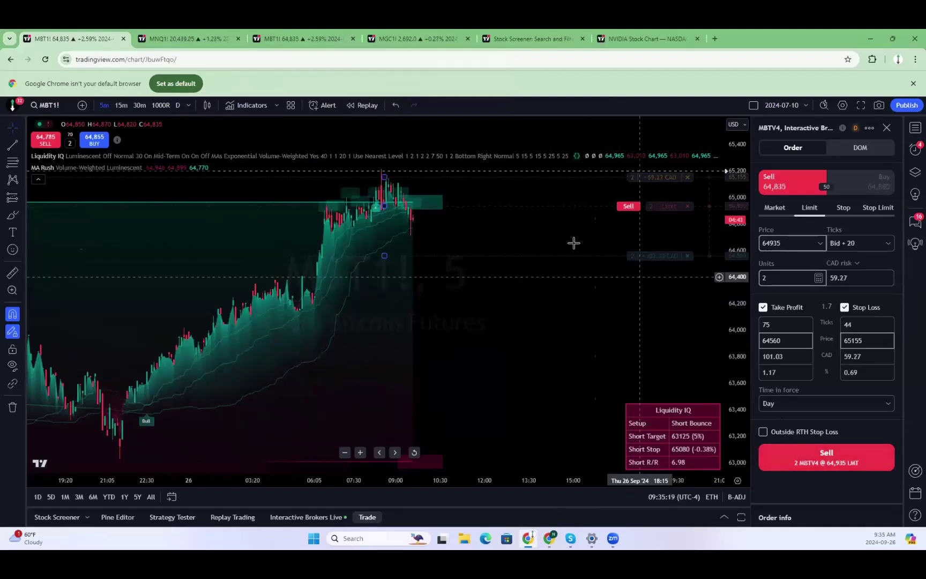
scroll(552, 241, "left", 3)
left_click(181, 37)
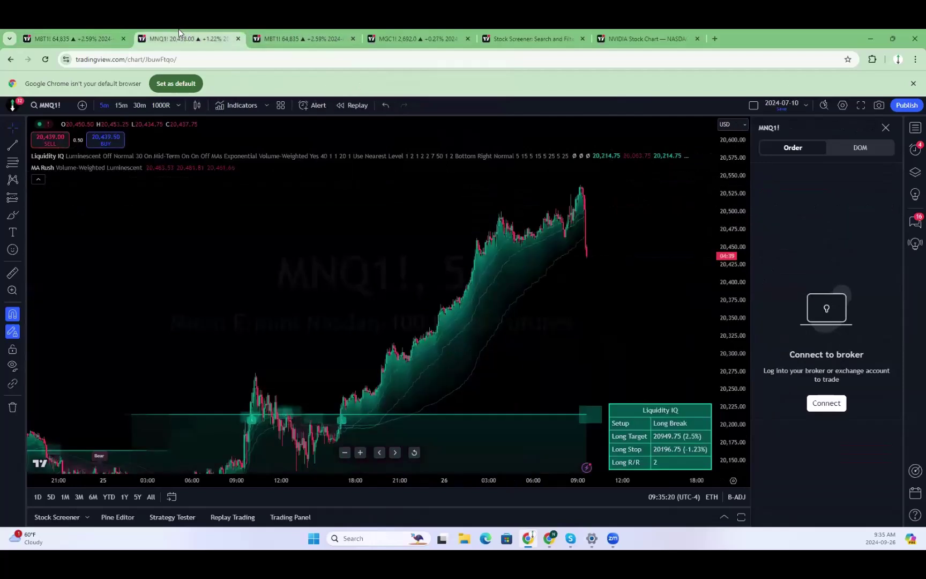
left_click(91, 31)
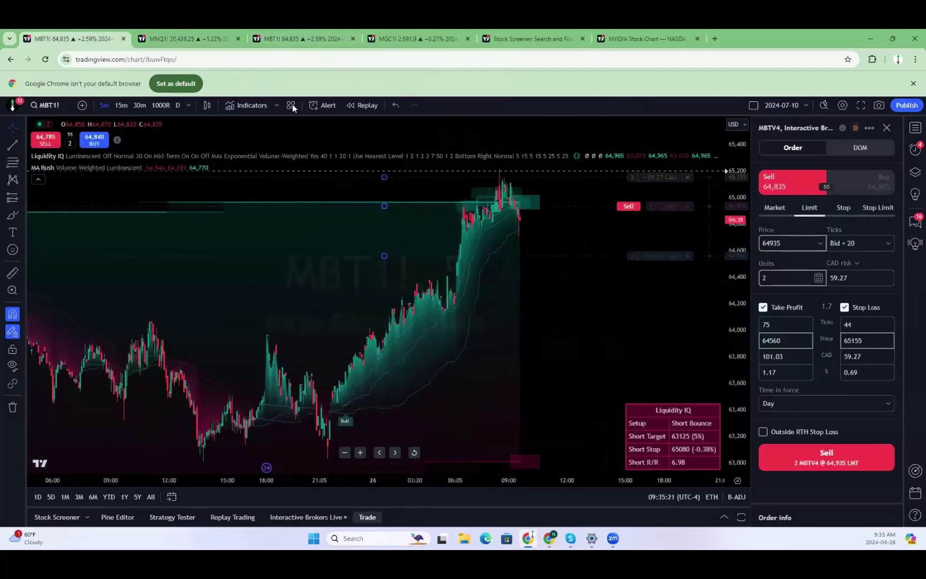
left_click(773, 451)
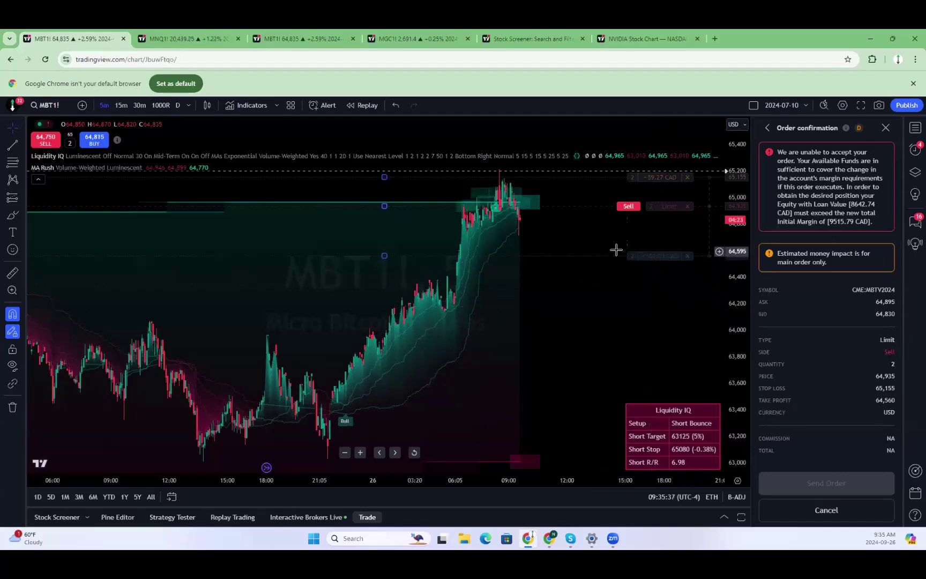
Return to the Bitcoin order form, reduce the quantity to 1 unit and resubmit the sell order for confirmation.
left_click(664, 208)
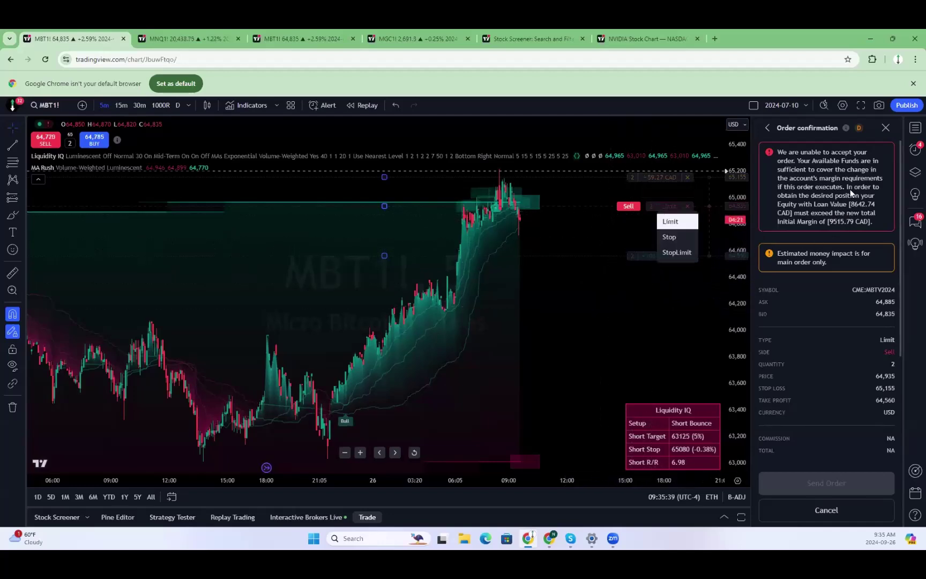
left_click(768, 128)
right_click(759, 126)
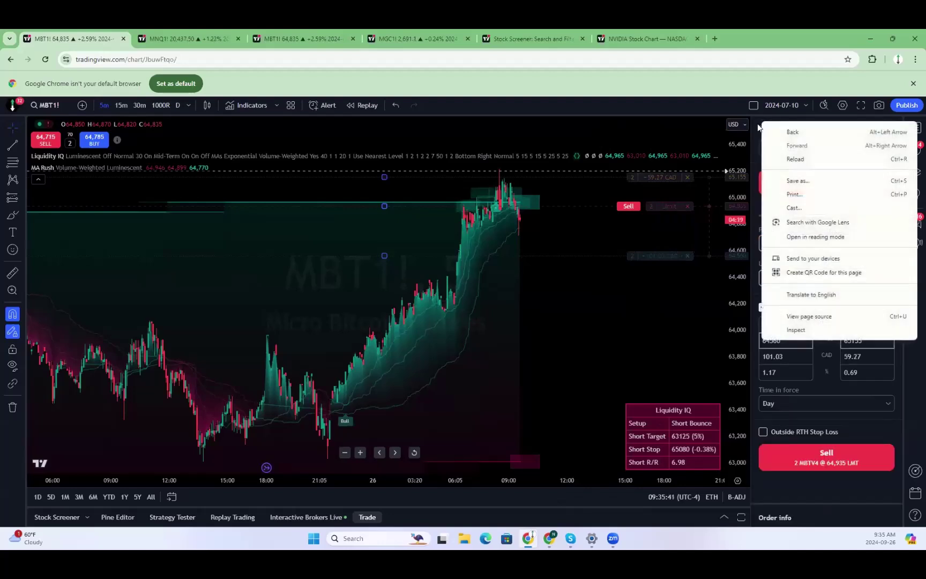
left_click(651, 315)
type("1")
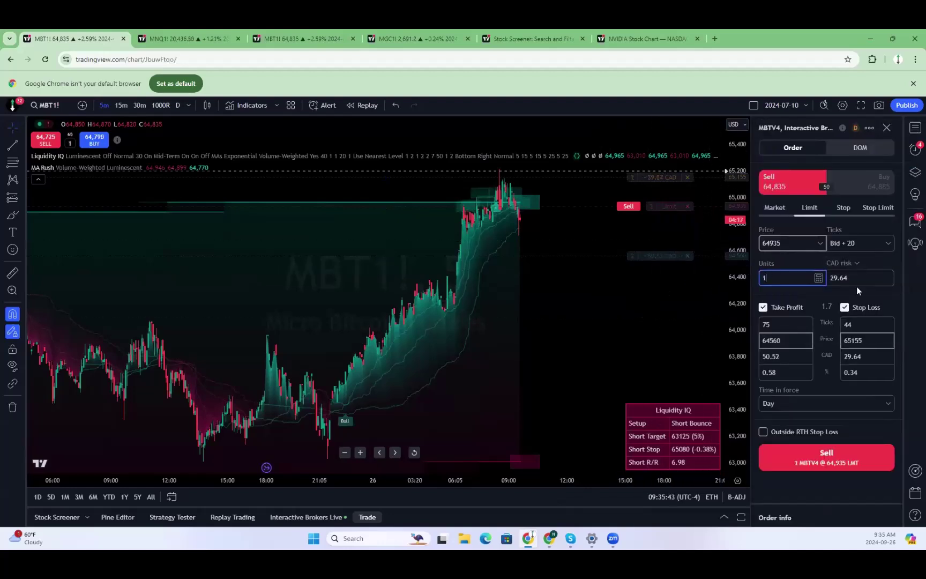
left_click(808, 456)
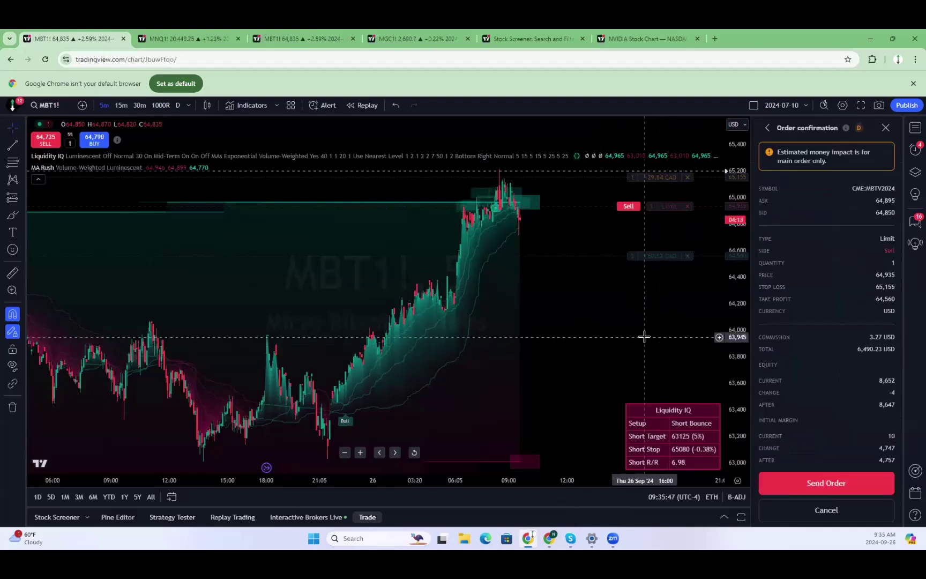
Send the one-unit Micro Bitcoin sell limit order at 64935 and expand the broker account panel below the chart.
left_click(824, 484)
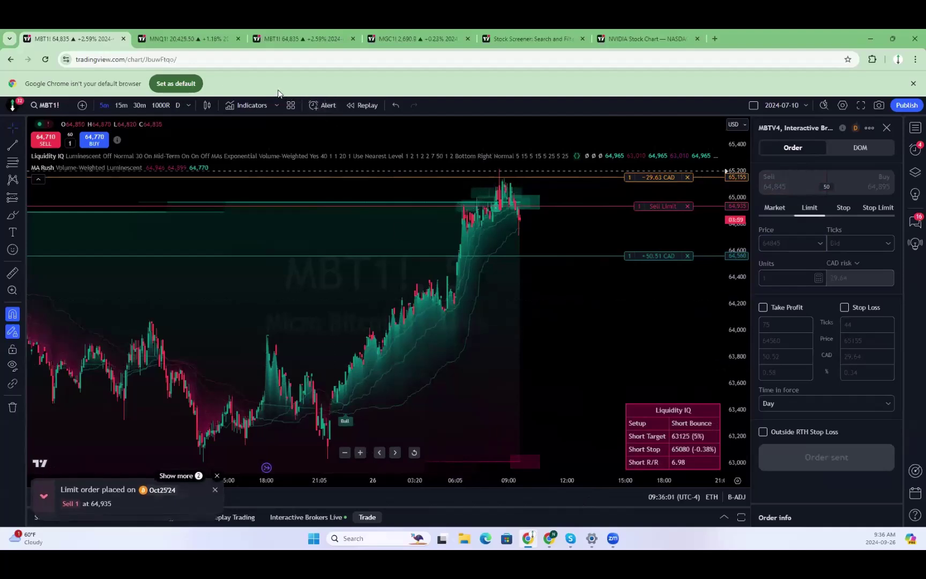
left_click_drag(461, 504, 459, 460)
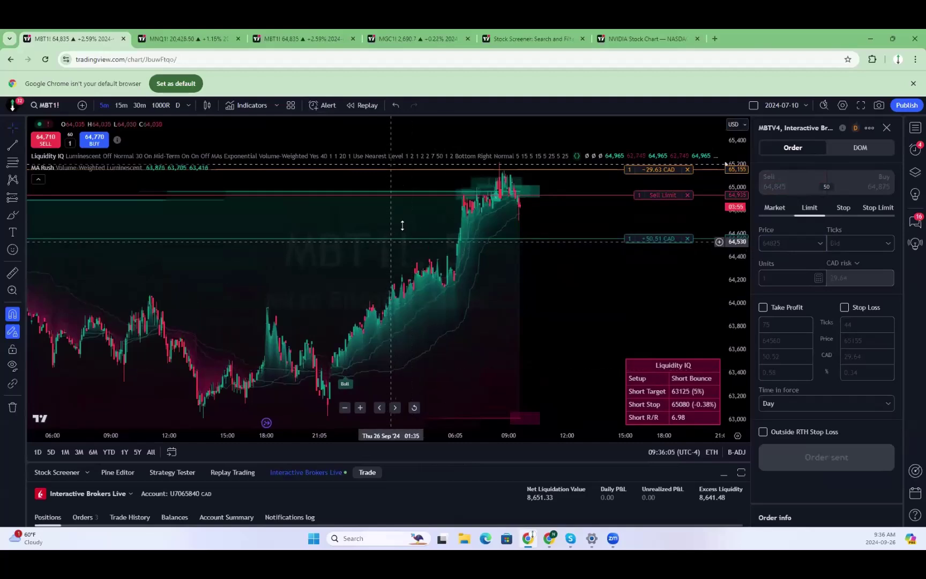
Review the Nasdaq-100 chart, then the soybean and soybean oil charts in the four-chart Bitcoin layout.
mouse_move(208, 29)
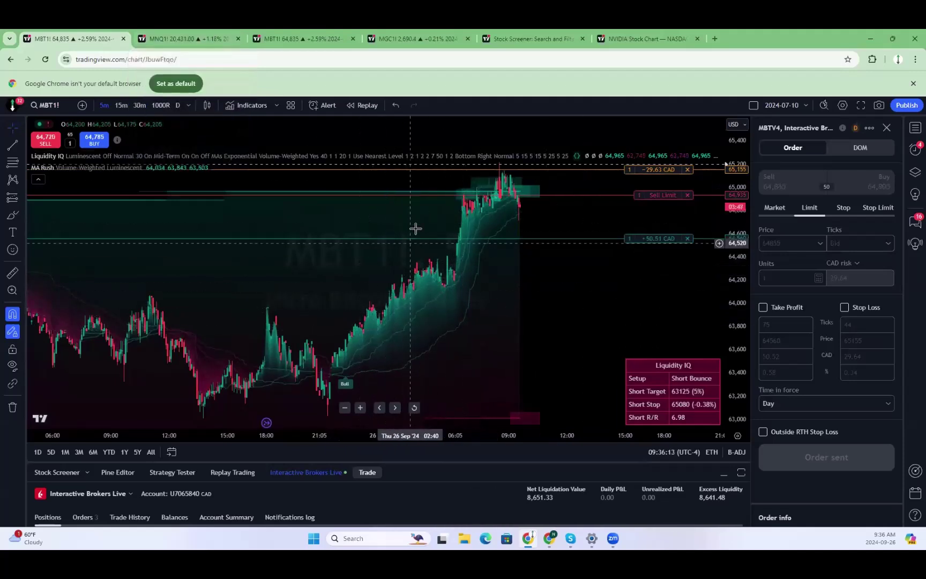
left_click(205, 35)
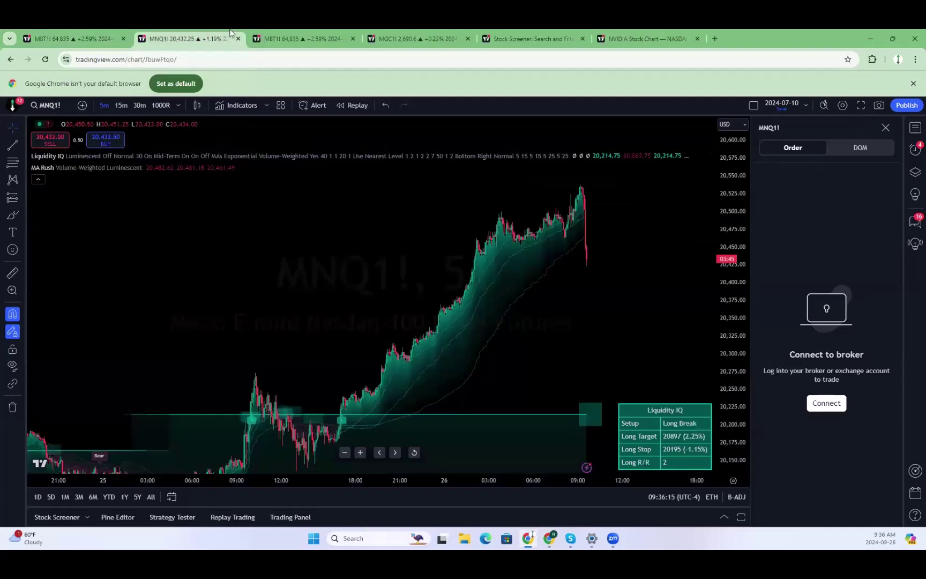
left_click(292, 33)
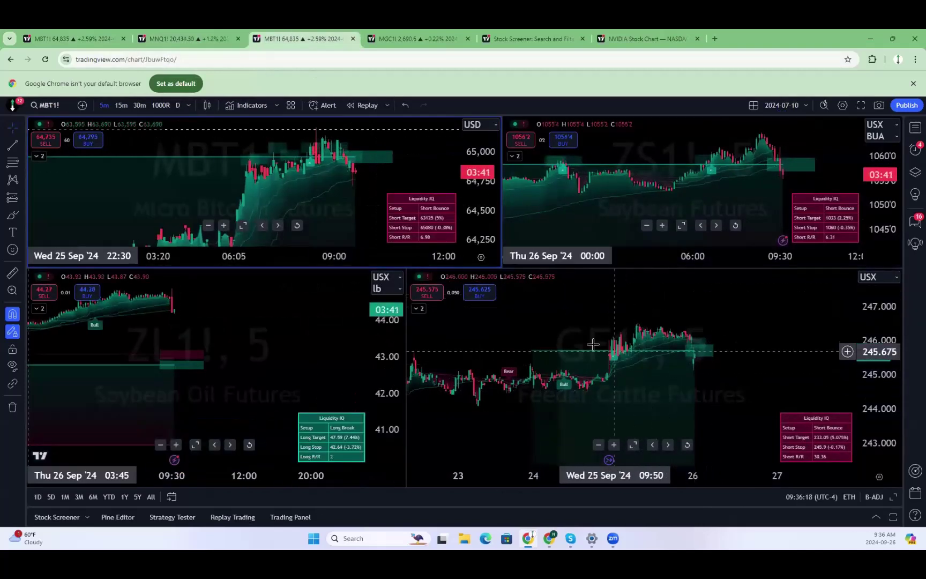
scroll(769, 180, "up", 2)
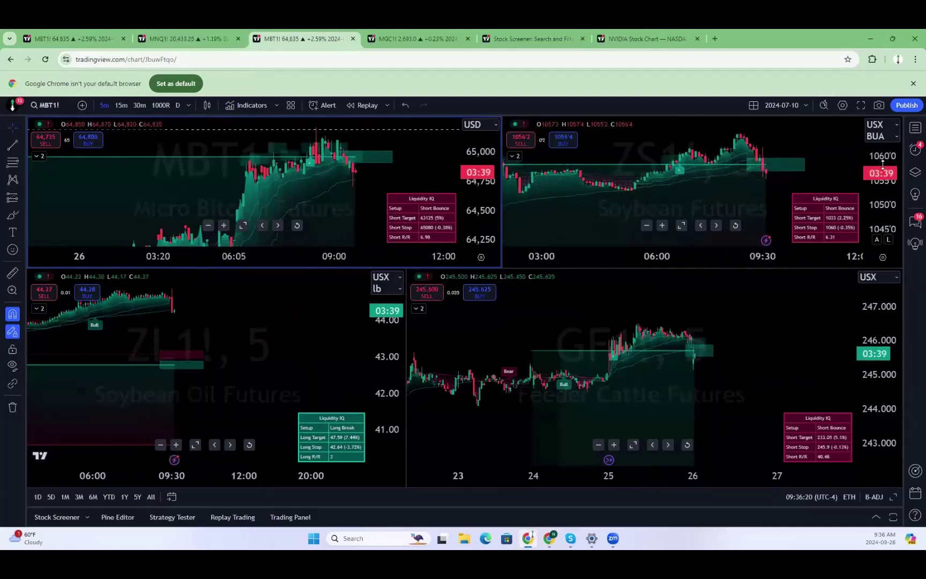
left_click_drag(198, 316, 281, 322)
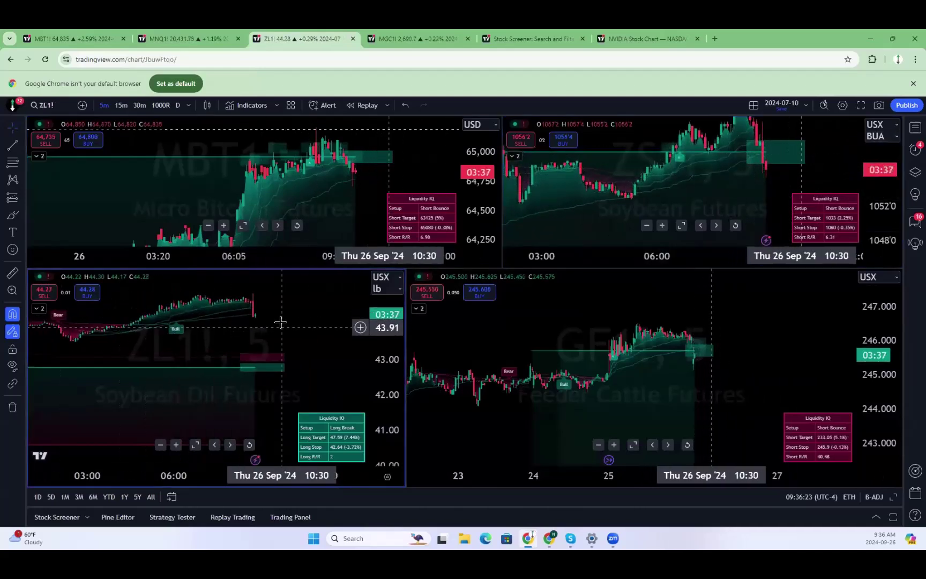
Examine the Micro Copper chart in the metals layout, comparing the 15-minute timeframe with the 5-minute one.
left_click(413, 39)
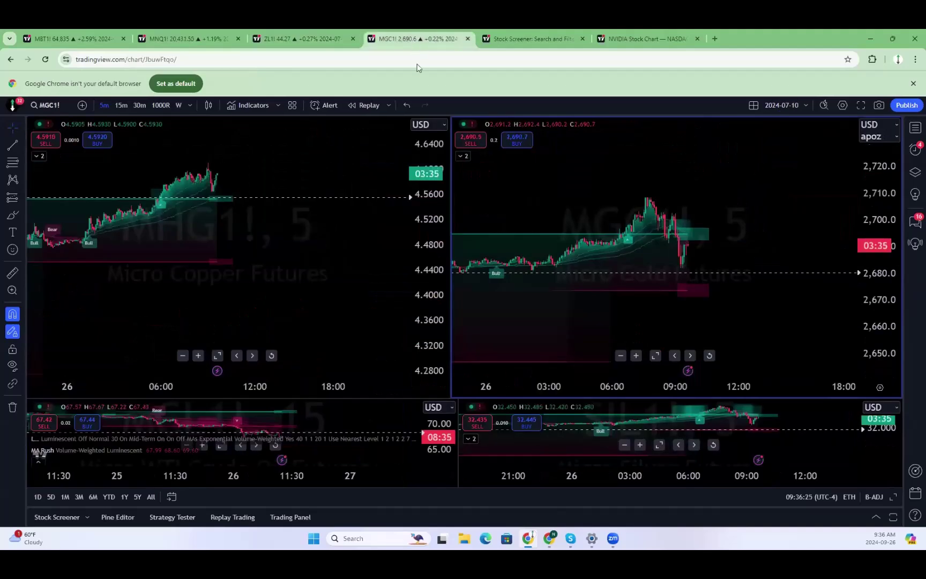
left_click(331, 265)
scroll(304, 219, "up", 3)
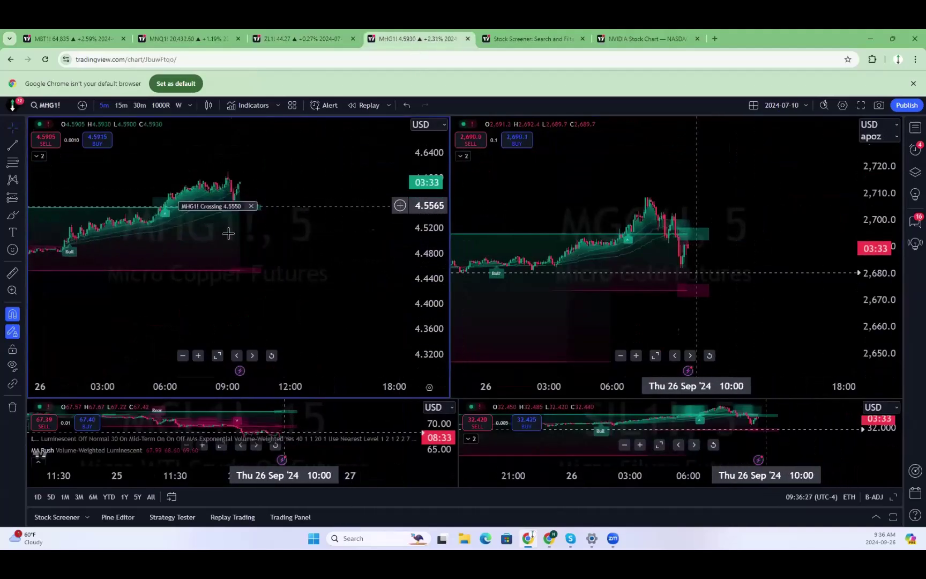
left_click_drag(229, 233, 320, 264)
scroll(331, 256, "down", 4)
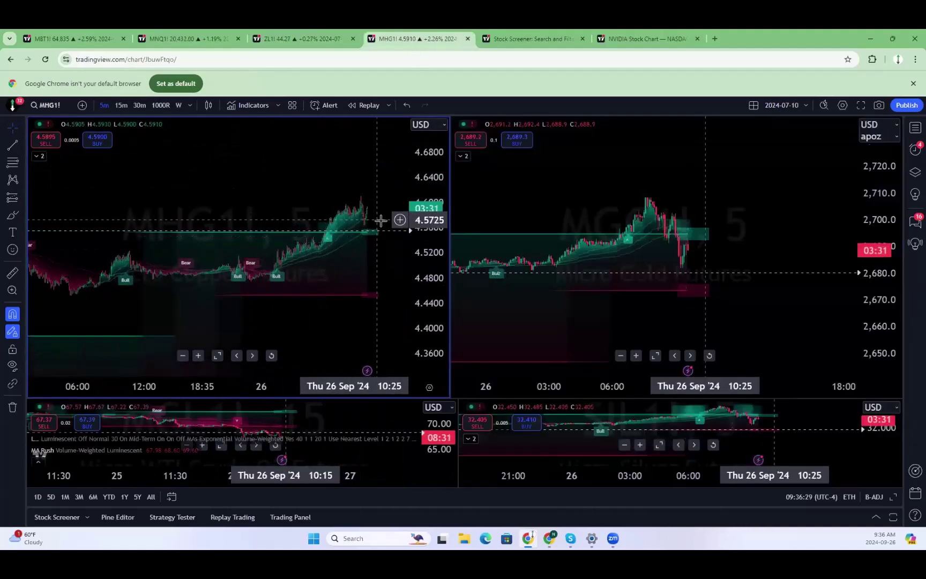
scroll(378, 231, "up", 3)
left_click_drag(298, 259, 332, 259)
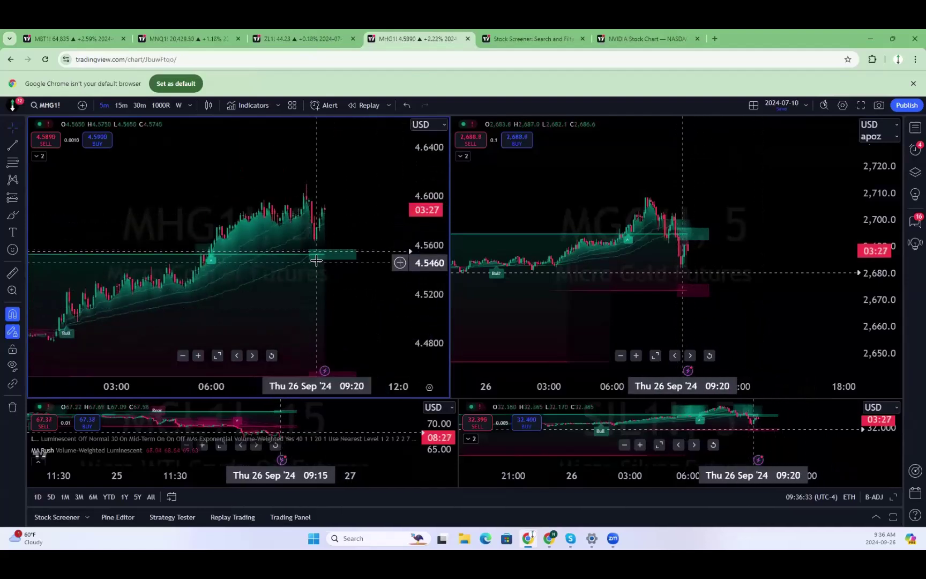
left_click(121, 105)
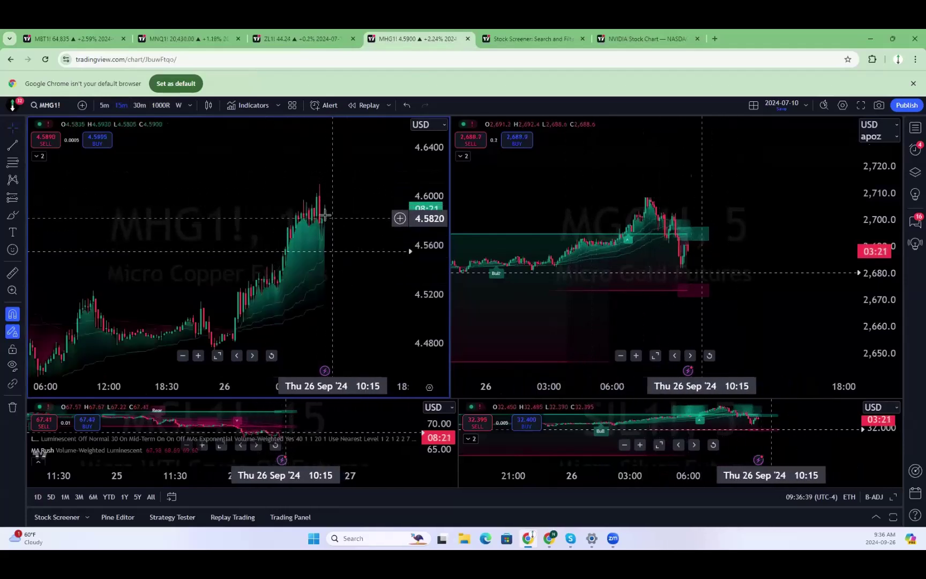
left_click(102, 110)
Load Micro Copper futures (MHG1!) on the broker-connected chart and examine price against its Liquidity IQ and MA Rush levels.
left_click(75, 39)
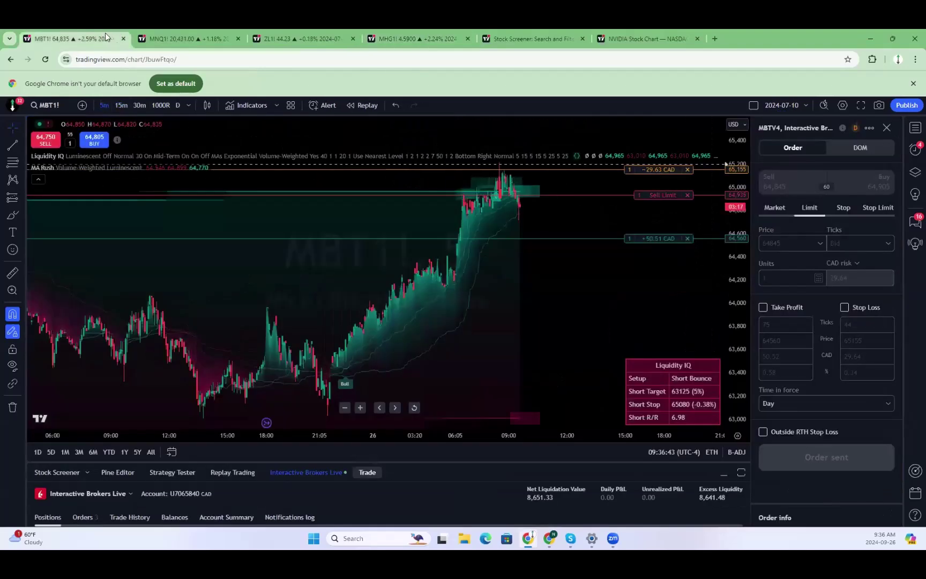
type("MHG1")
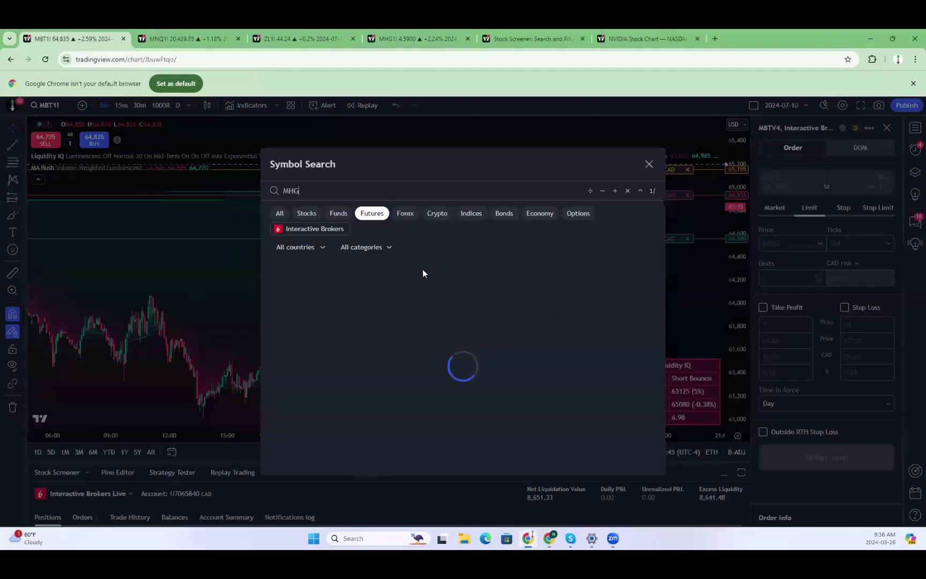
left_click(371, 263)
left_click_drag(732, 209, 739, 284)
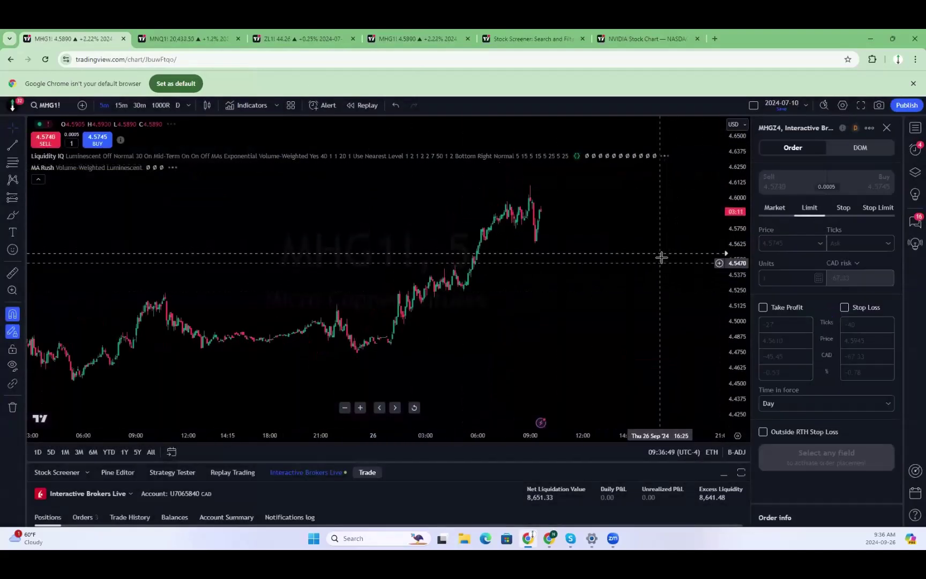
right_click(282, 193)
left_click(399, 232)
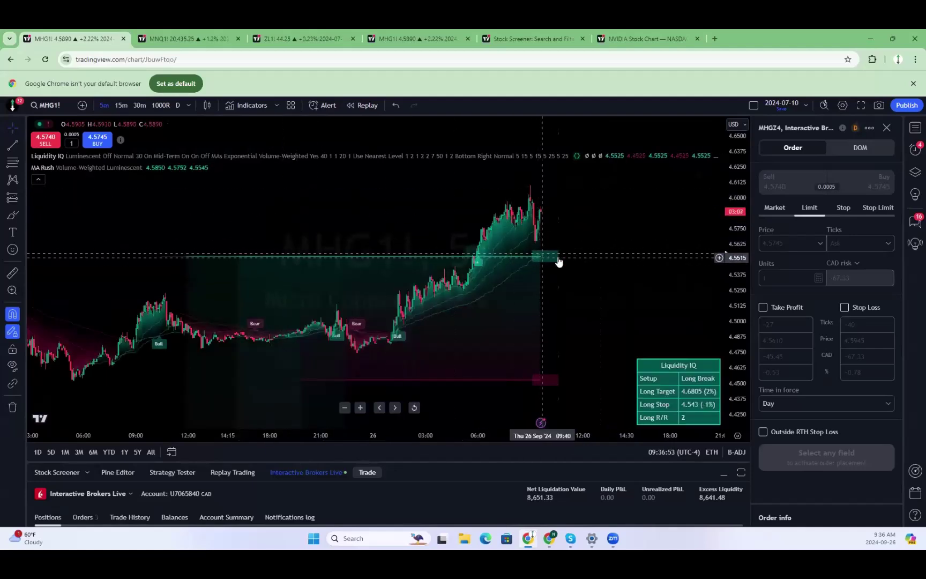
right_click(532, 247)
left_click(527, 241)
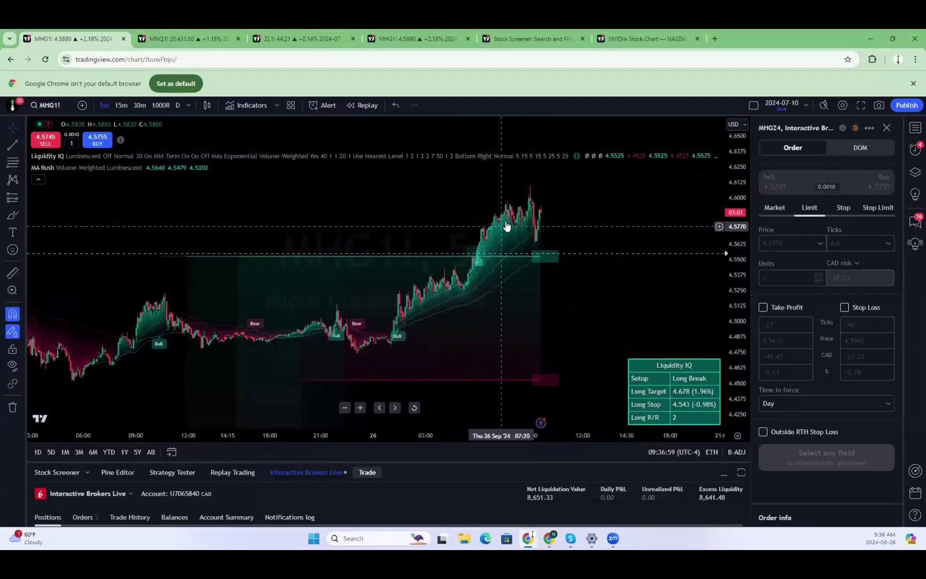
right_click(536, 224)
key("Escape")
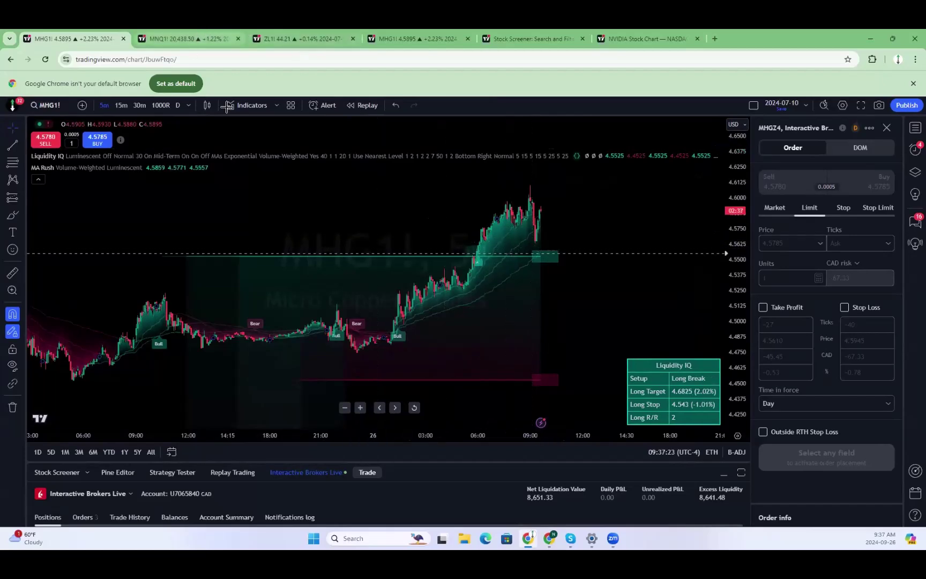
Switch the broker-connected chart back to Micro Bitcoin futures (MBT) and inspect price around the sell limit, stop loss and take profit levels.
type("MBT")
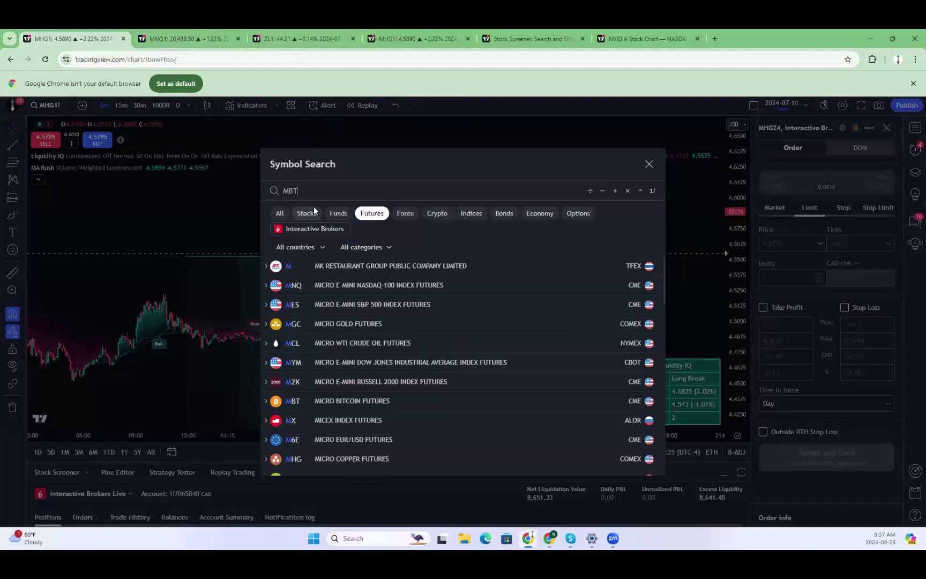
left_click(219, 213)
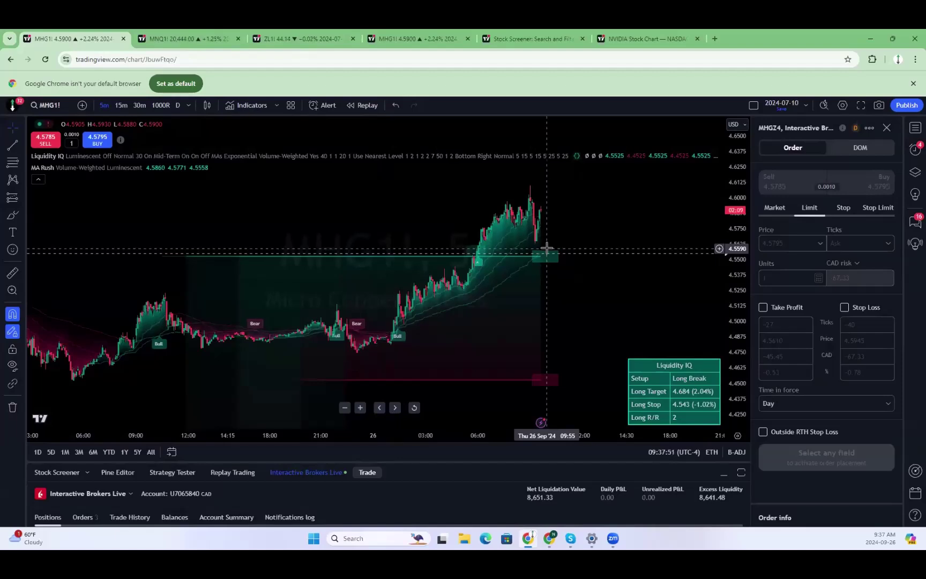
type("MBT")
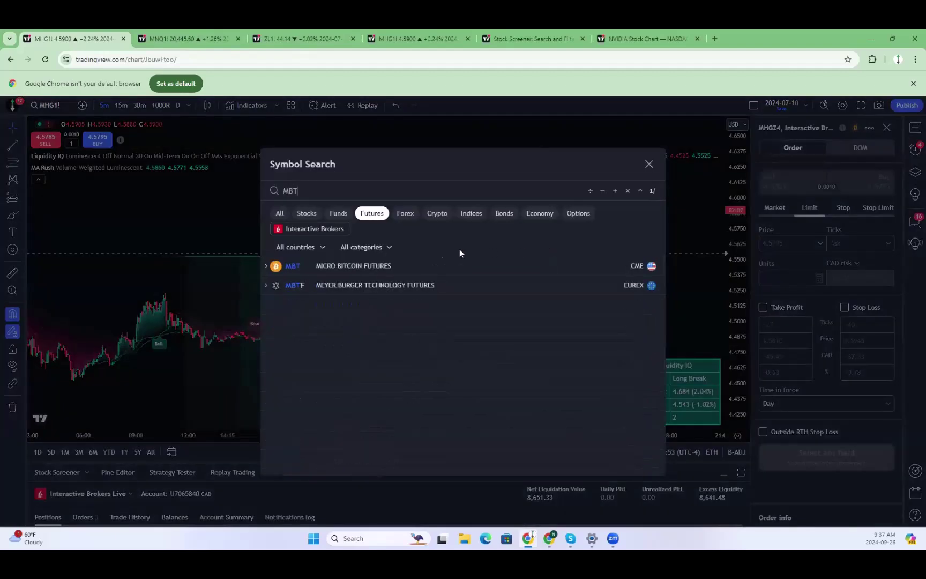
left_click(414, 265)
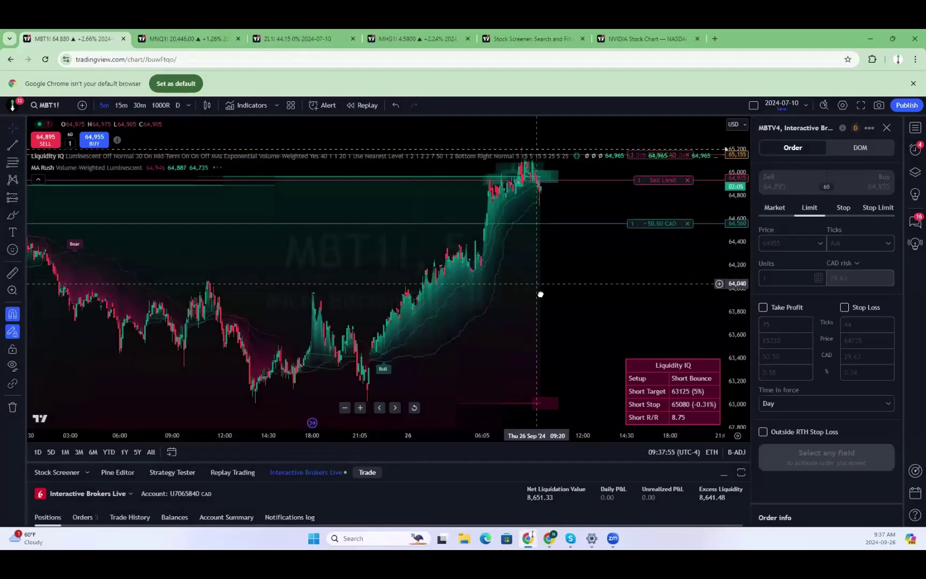
scroll(535, 356, "up", 3)
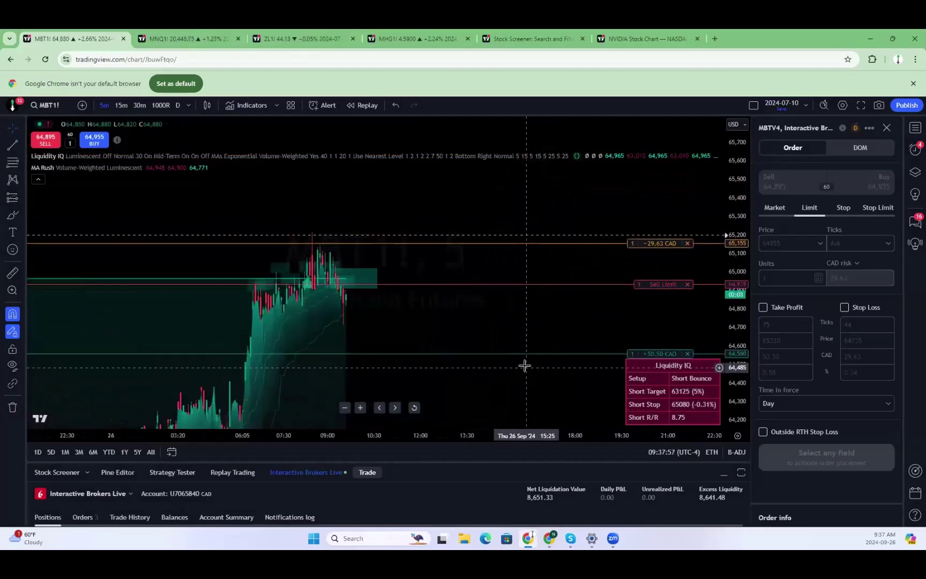
left_click_drag(420, 311, 576, 314)
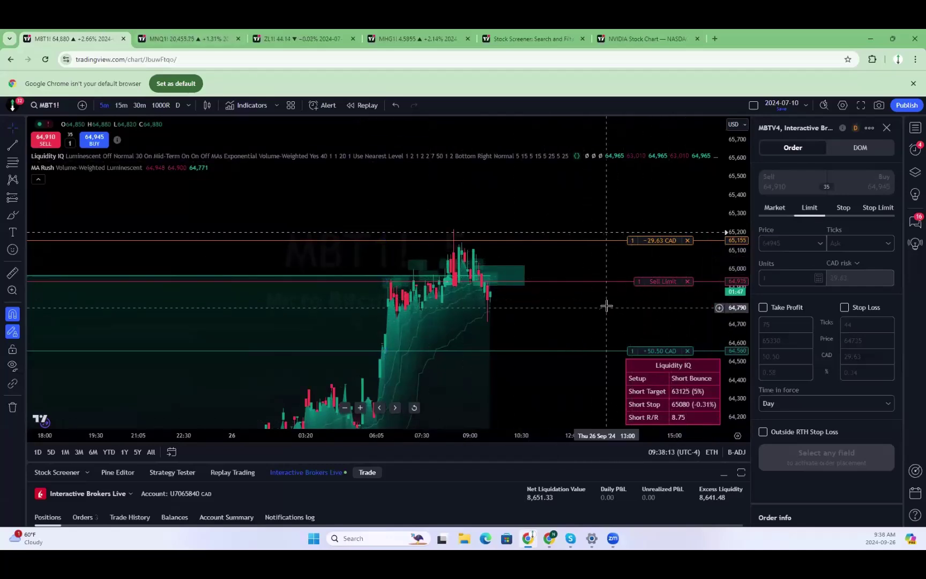
Check the Micro Nasdaq chart and the Micro Bitcoin chart in the four-chart futures layout.
left_click(225, 38)
left_click(299, 35)
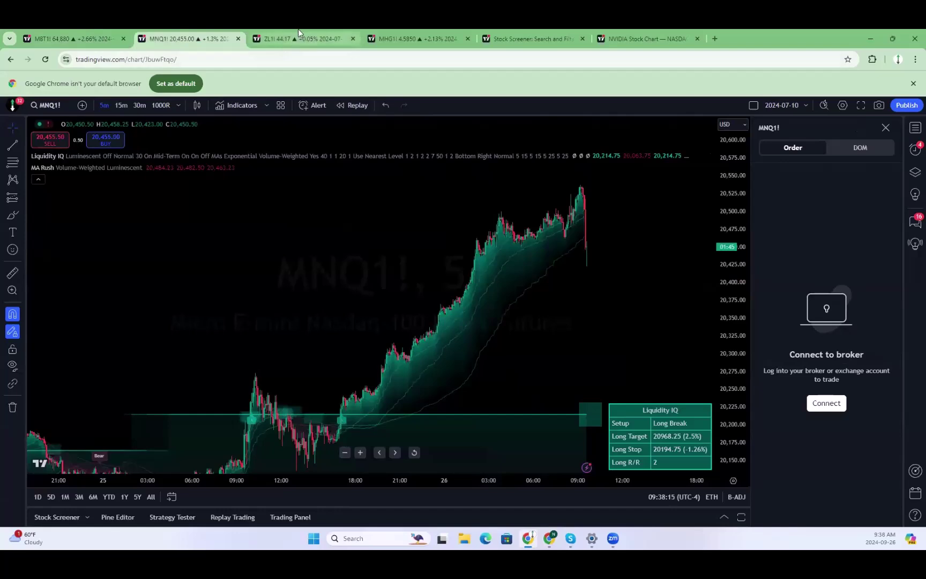
left_click(408, 168)
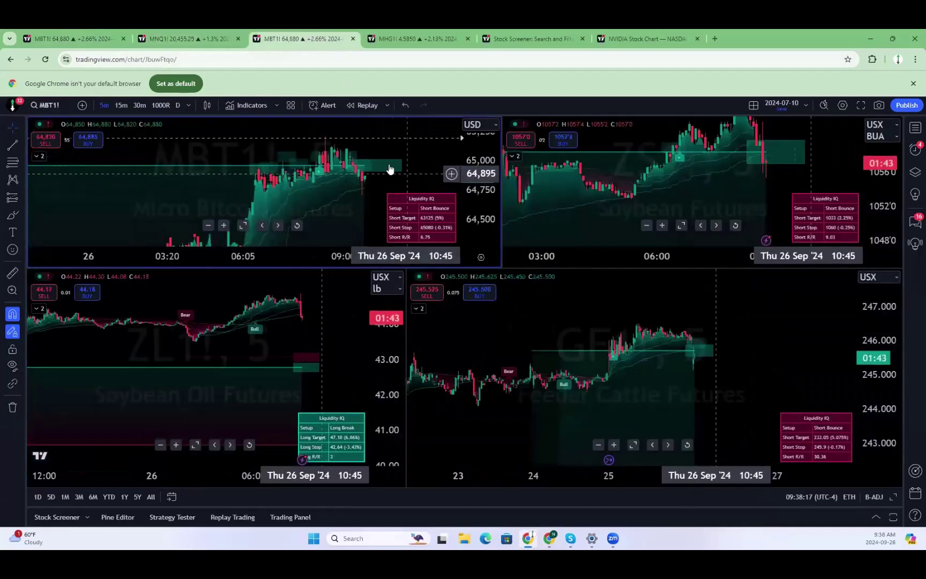
scroll(408, 167, "down", 3)
left_click_drag(483, 198, 463, 165)
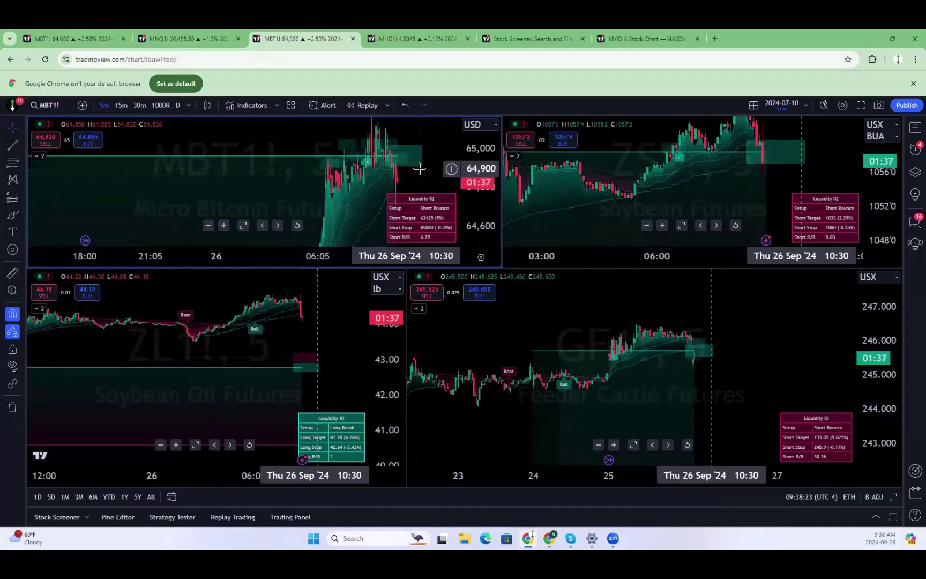
left_click_drag(414, 169, 393, 160)
left_click(182, 39)
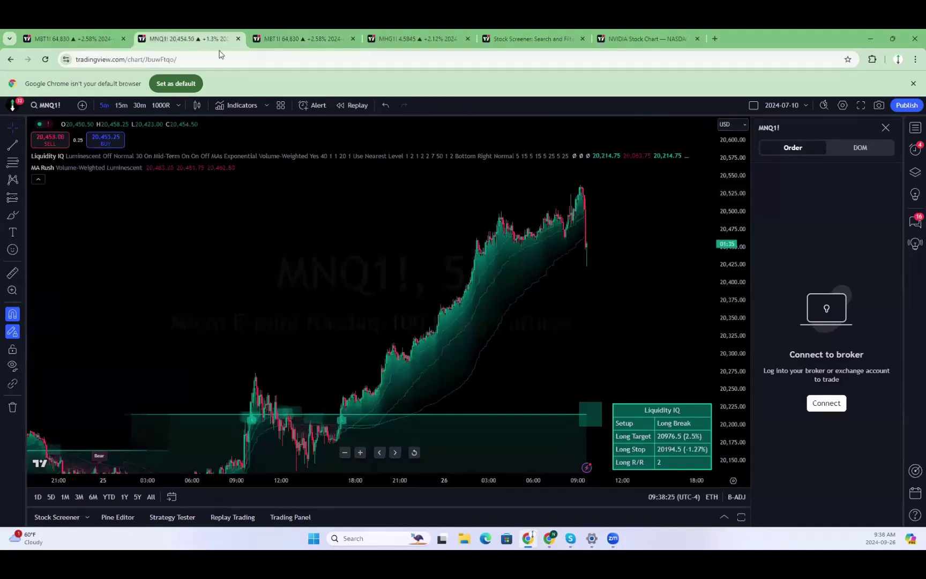
Examine the single Micro Bitcoin chart with its sell limit, stop-loss and take-profit order lines all in view.
left_click(80, 39)
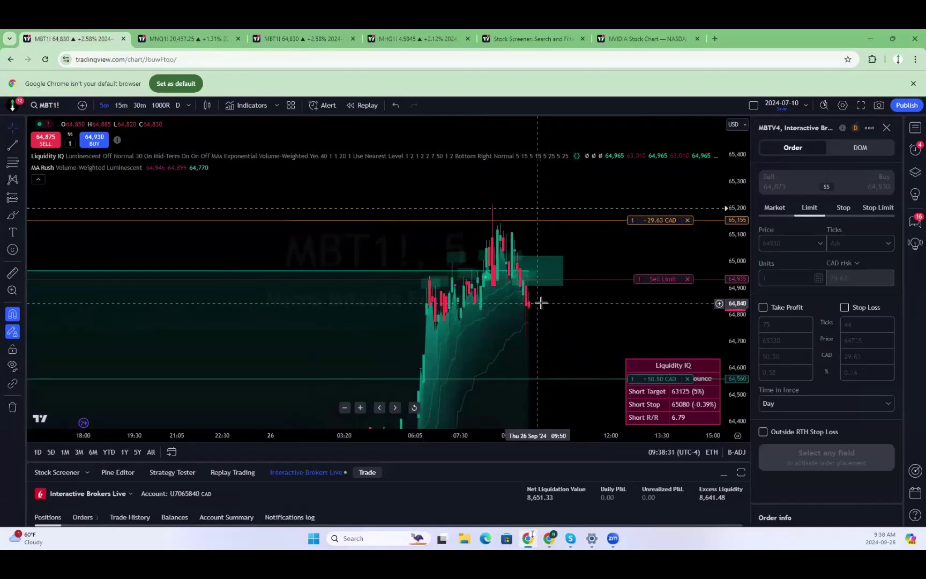
right_click(607, 286)
left_click(577, 265)
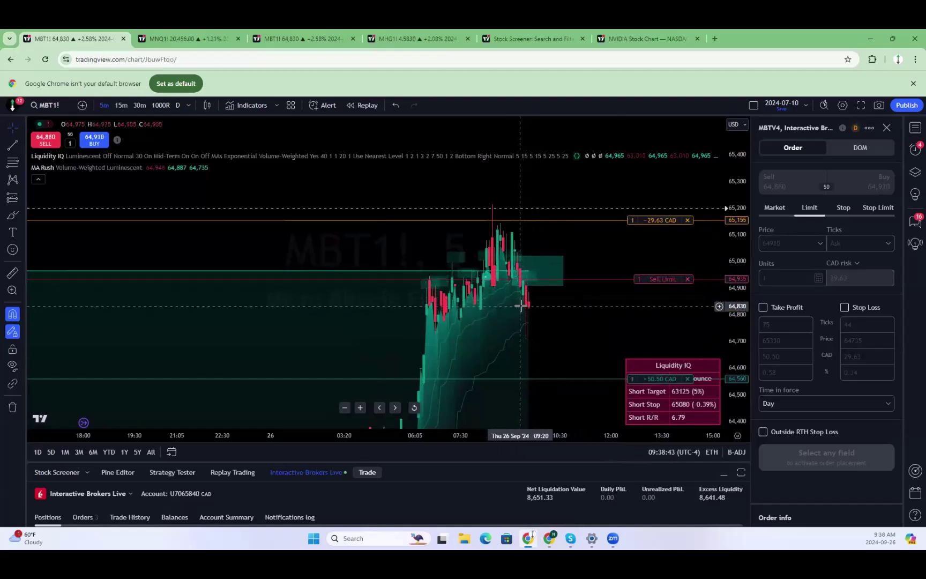
left_click_drag(612, 355, 495, 264)
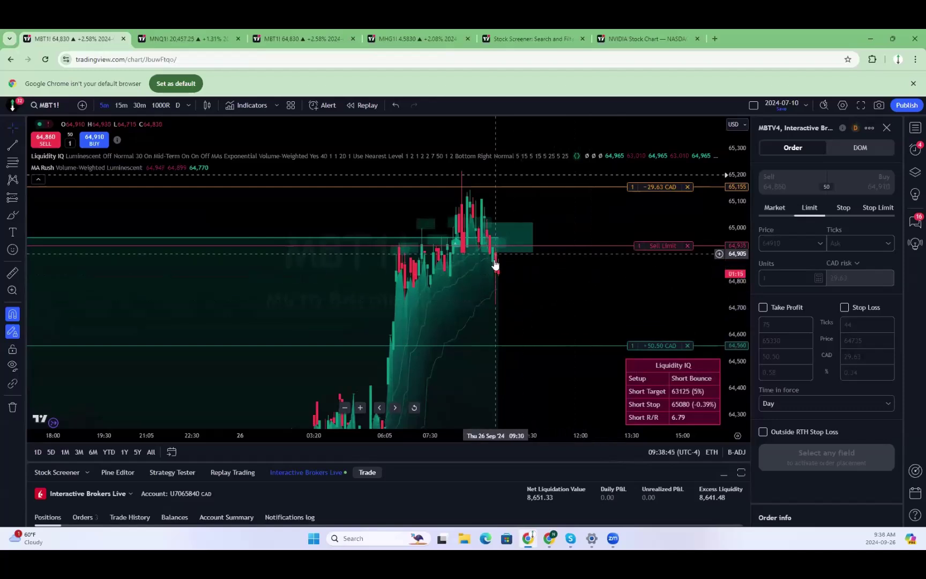
left_click_drag(738, 280, 735, 321)
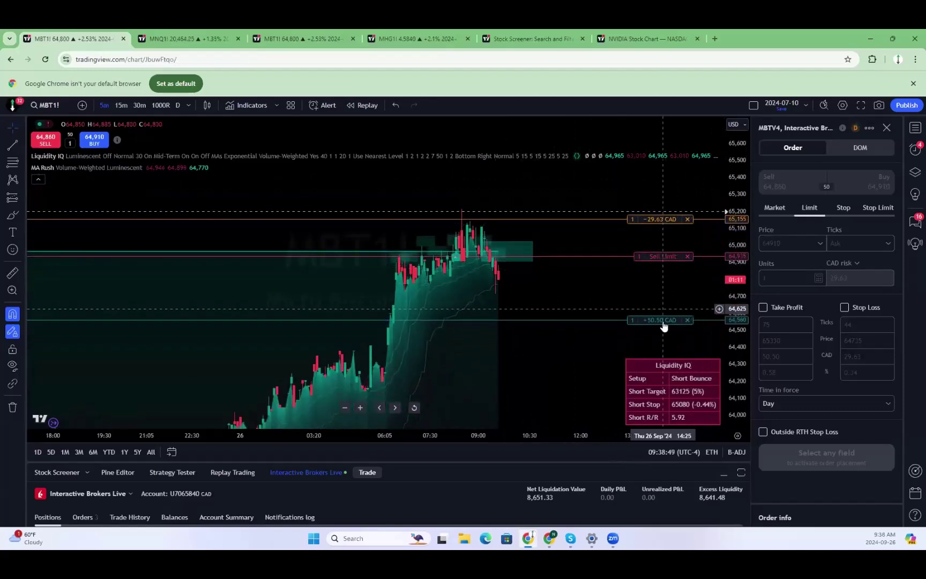
In the metals and crude oil layout, fit the Micro Gold price scale and enlarge the crude oil and silver charts.
left_click(420, 34)
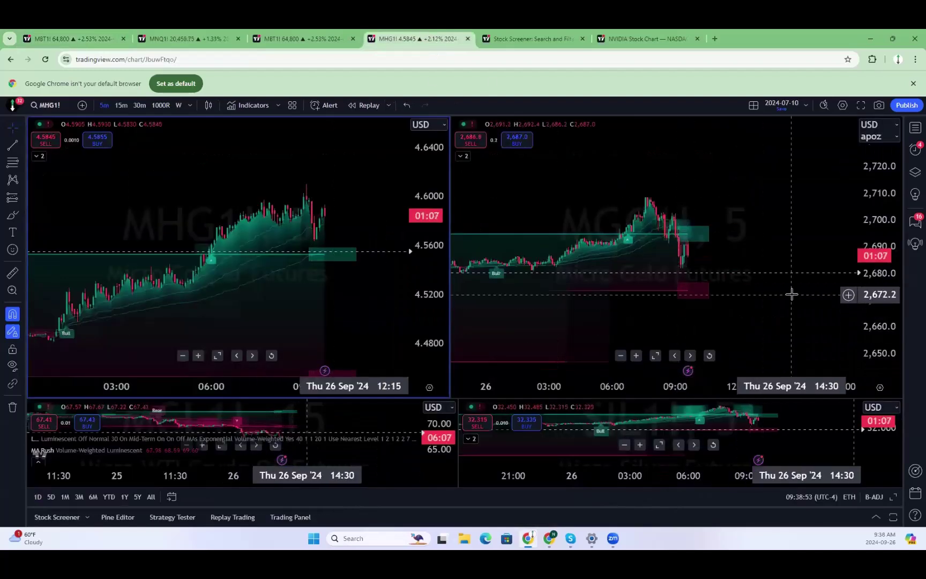
double_click(860, 199)
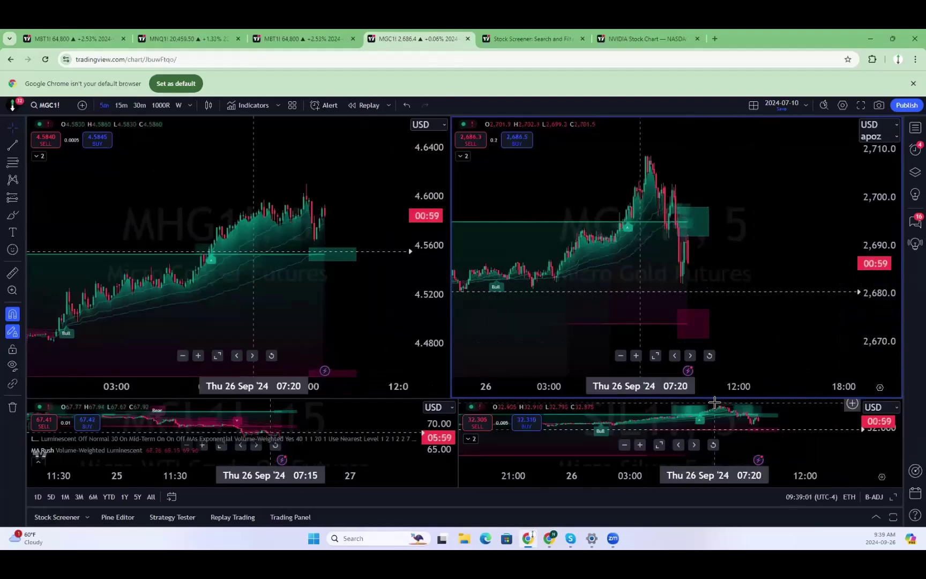
left_click_drag(717, 400, 718, 203)
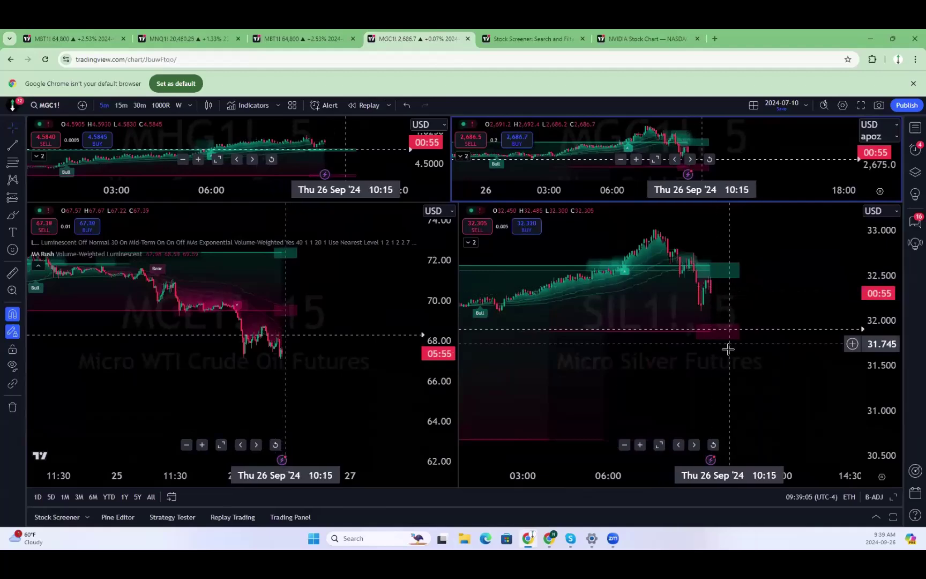
Switch the Micro WTI Crude Oil chart to the 5-minute interval and stretch its price scale.
left_click(184, 385)
scroll(314, 378, "up", 5)
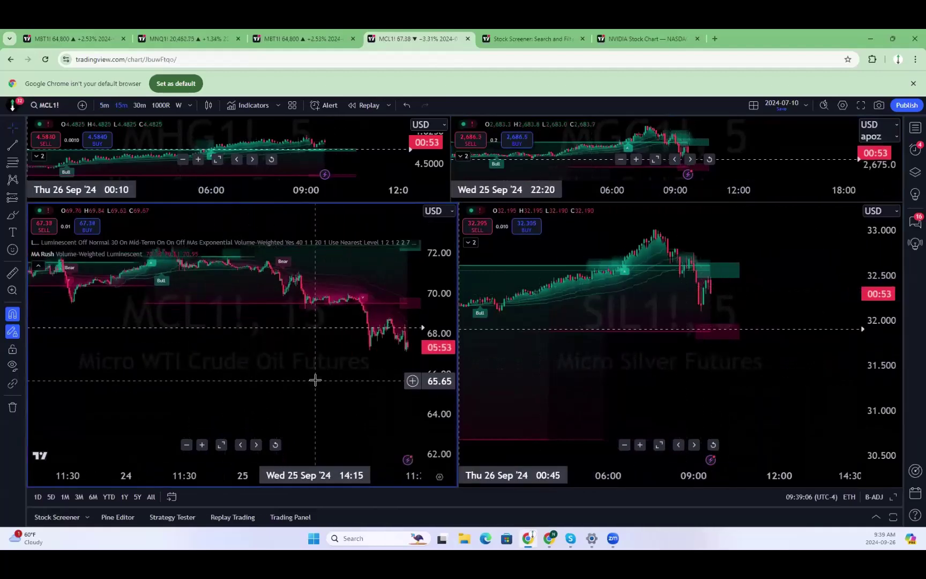
left_click_drag(295, 376, 269, 372)
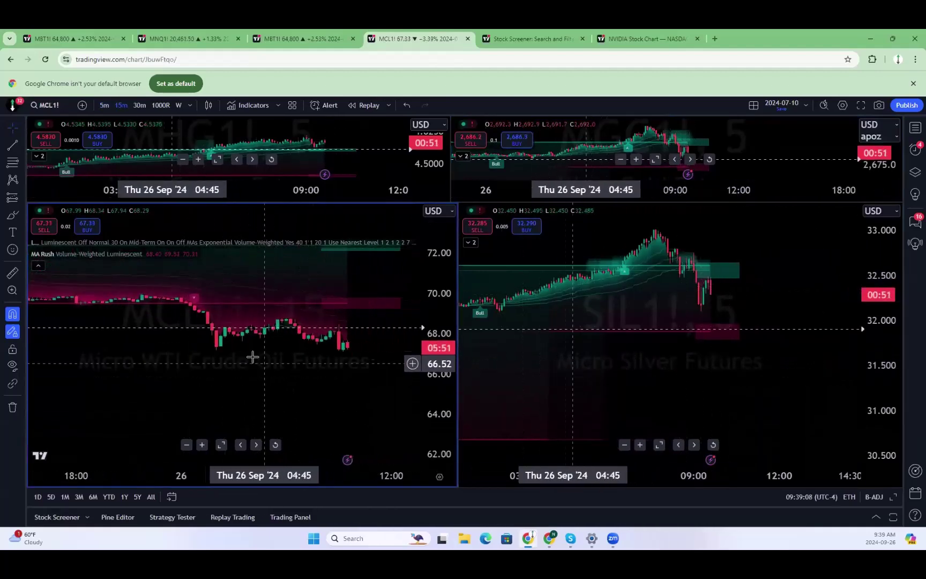
left_click(105, 107)
left_click_drag(429, 300, 426, 258)
scroll(361, 338, "down", 2)
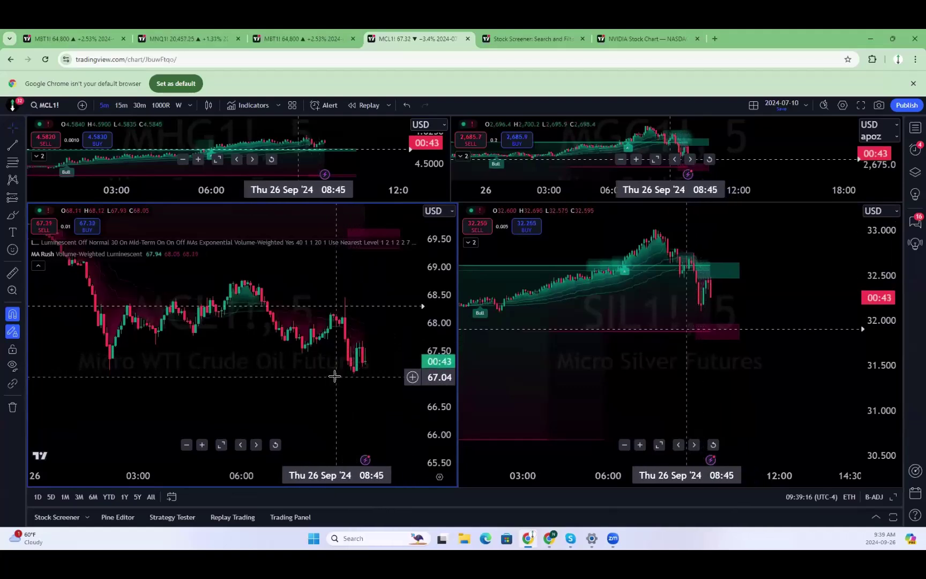
Review crude oil's price history back to mid-September, and enlarge the Micro Copper and Micro Gold charts again.
scroll(348, 377, "down", 6)
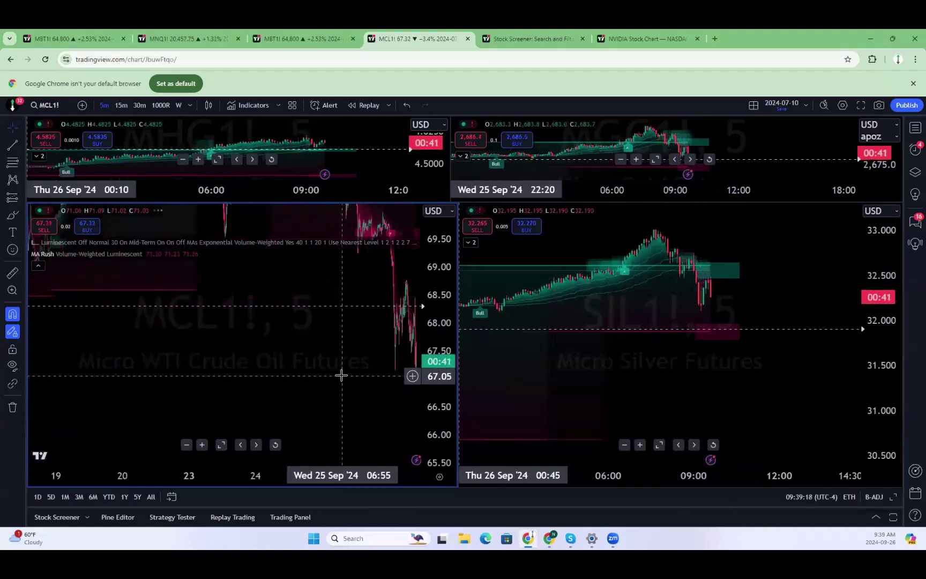
left_click_drag(96, 356, 352, 352)
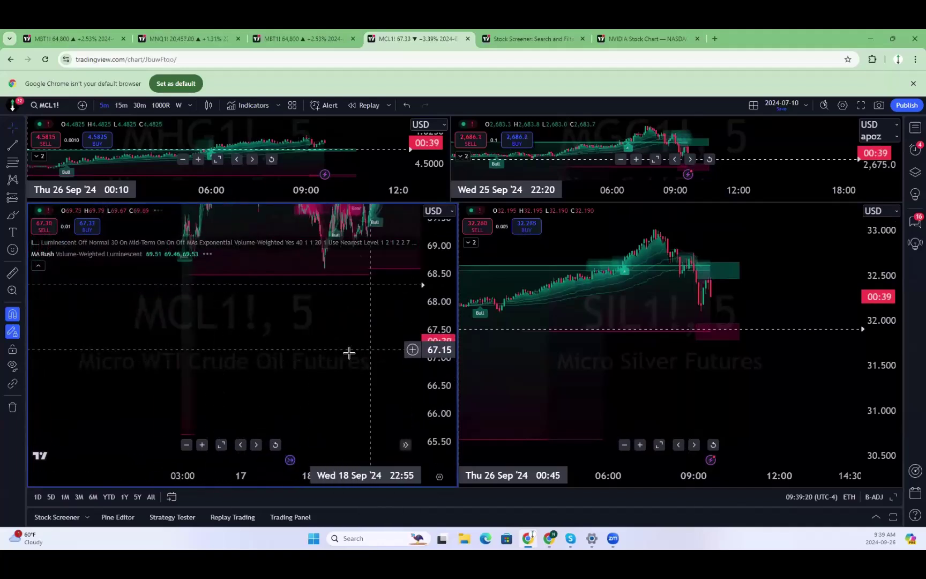
left_click_drag(166, 353, 59, 340)
left_click_drag(228, 343, 81, 343)
left_click_drag(281, 343, 205, 381)
scroll(227, 356, "up", 3)
scroll(337, 382, "up", 3)
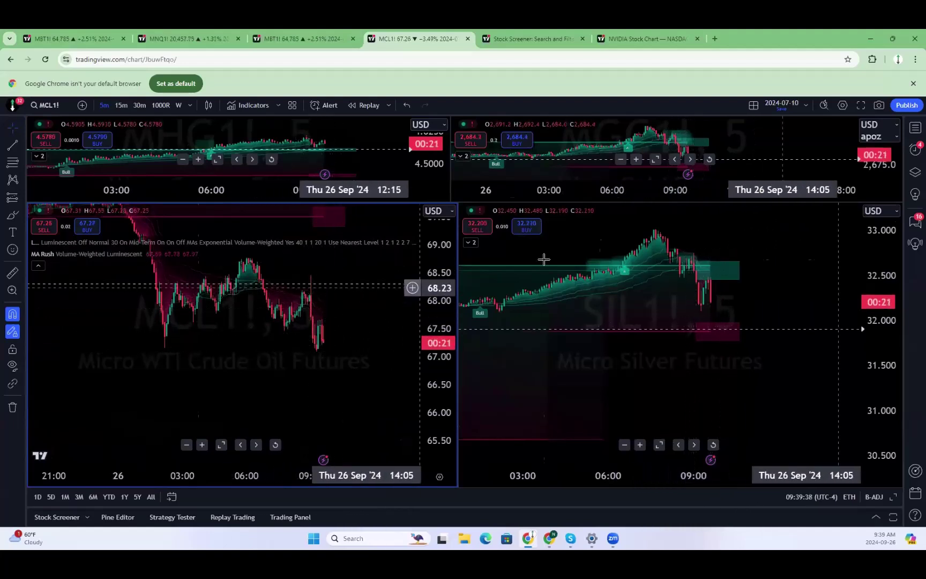
left_click_drag(474, 210, 492, 375)
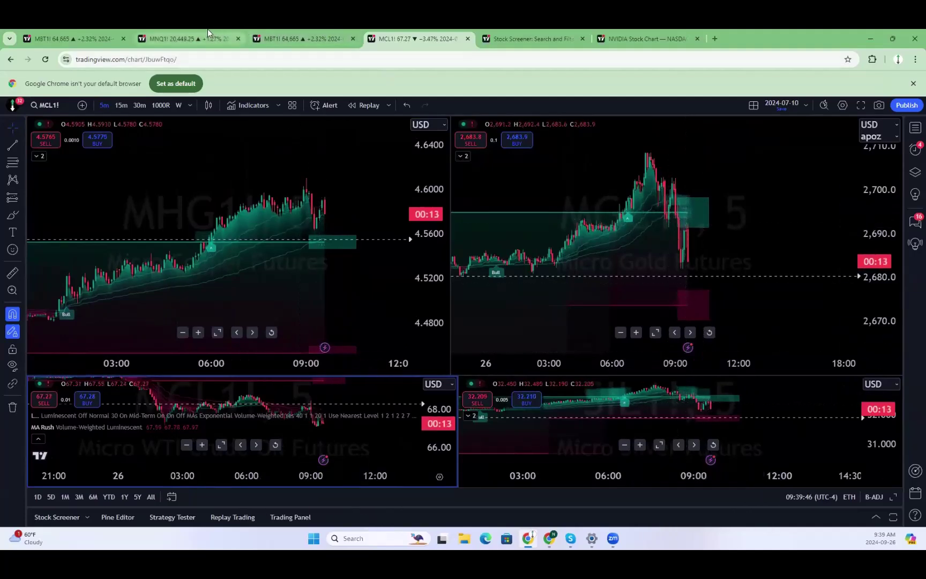
Examine Micro Bitcoin's price against its order lines, and check the two four-chart futures layouts.
left_click(110, 33)
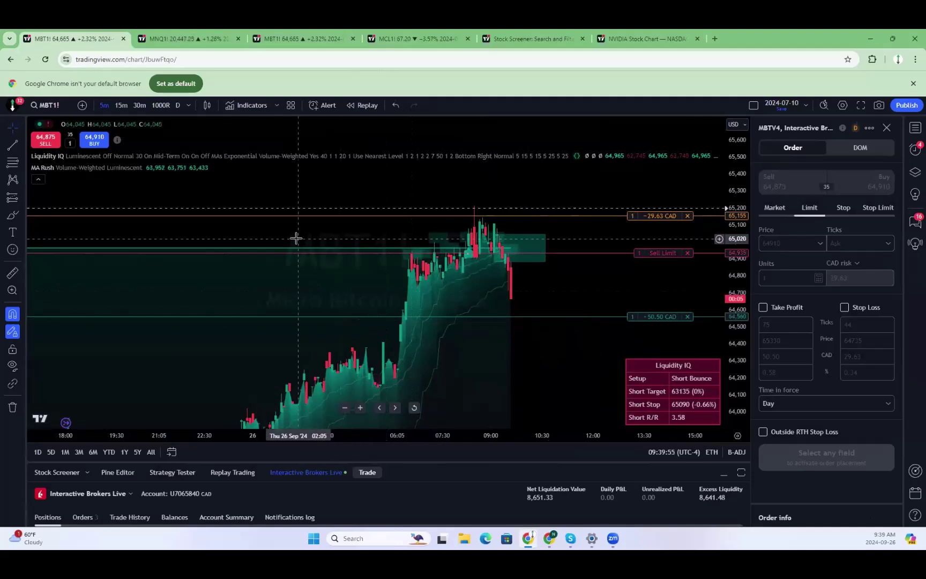
scroll(296, 238, "down", 3)
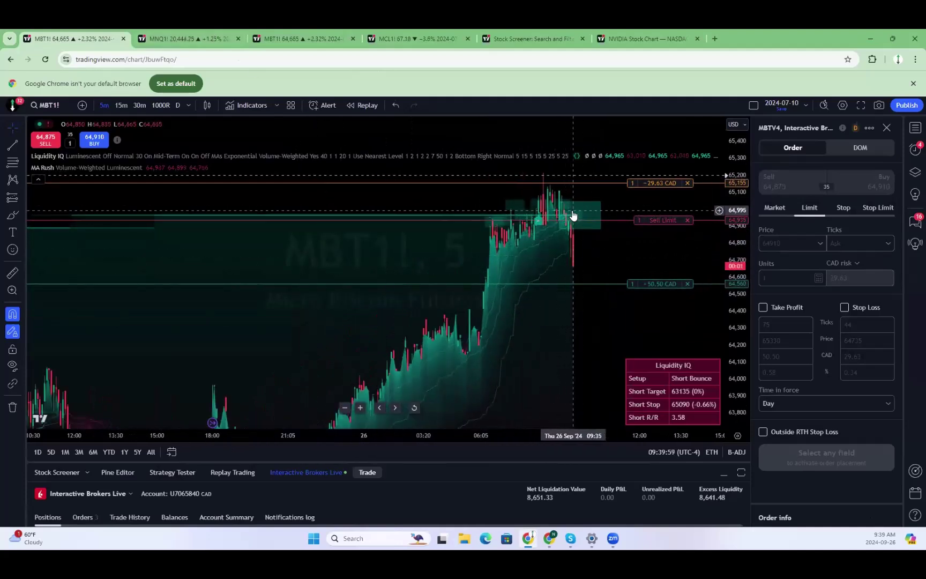
left_click_drag(574, 244, 620, 266)
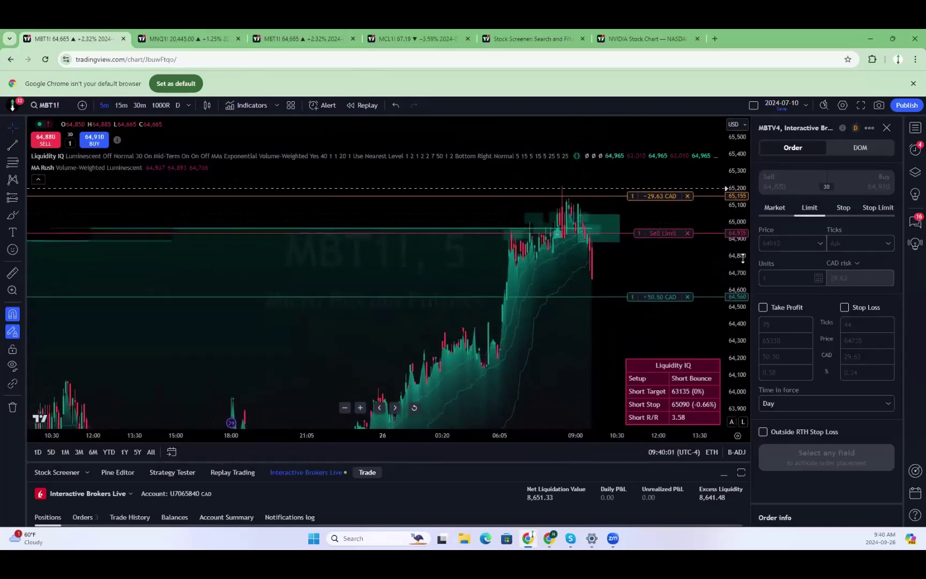
scroll(587, 277, "up", 3)
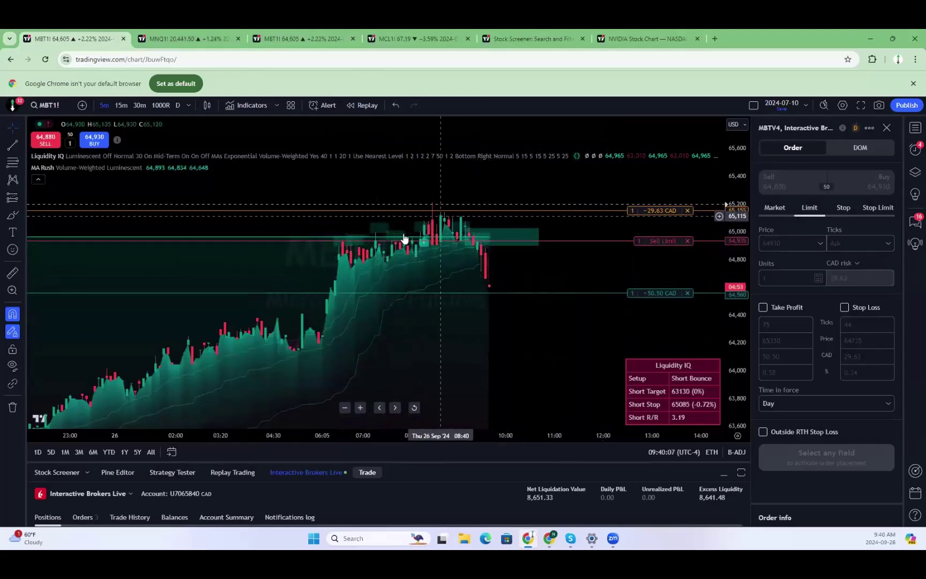
left_click(403, 39)
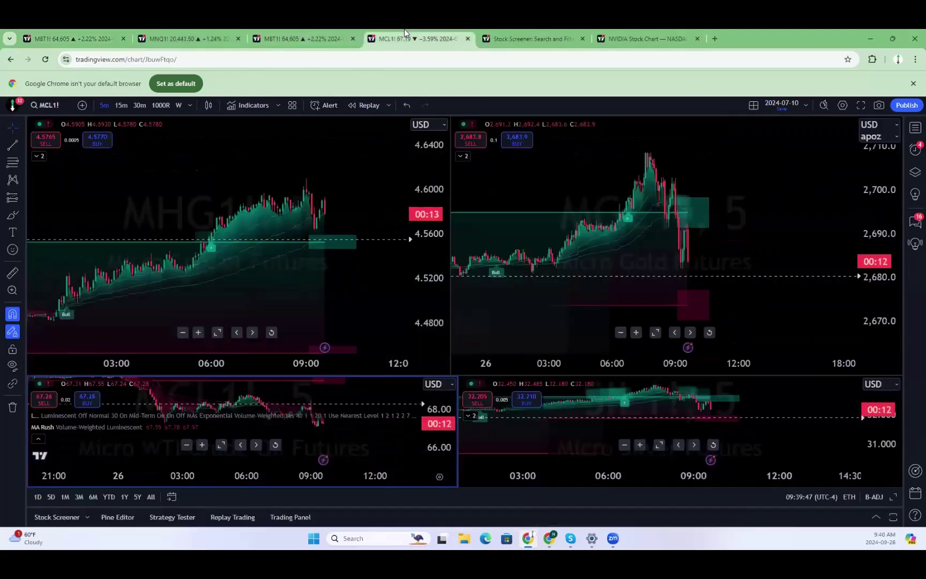
left_click(321, 34)
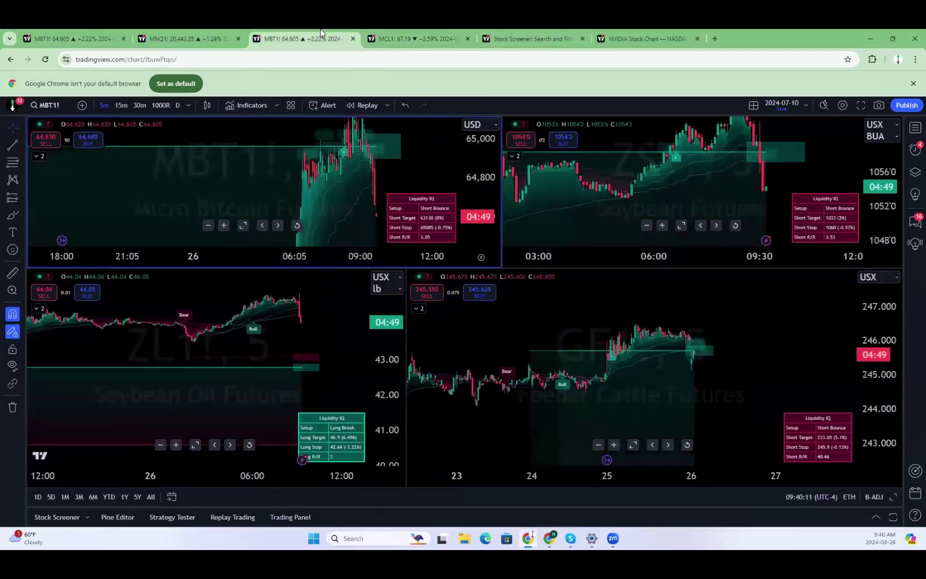
Replace the MNQ1! chart with the NASDAQ stock BWEN and set the chart to the daily interval.
left_click(192, 32)
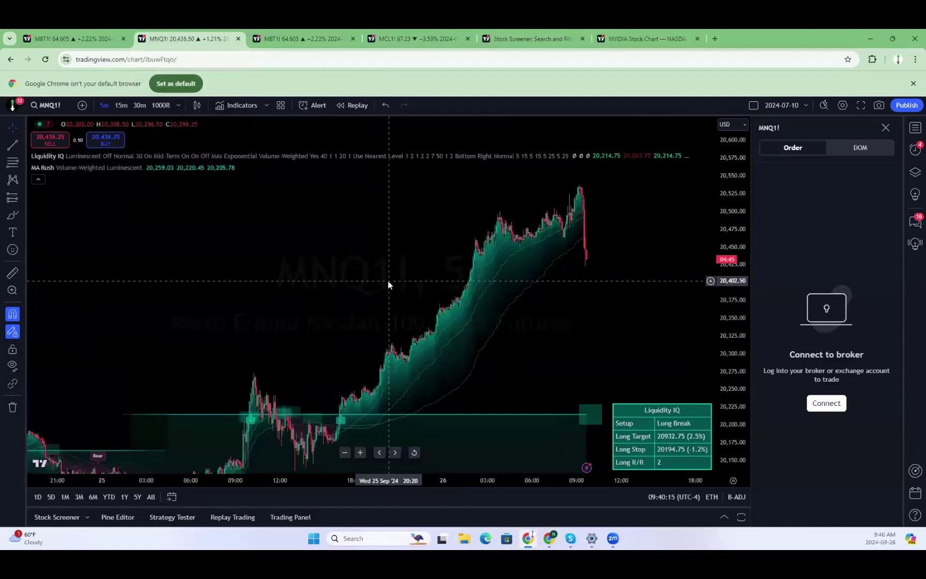
type("BWEN")
left_click(310, 214)
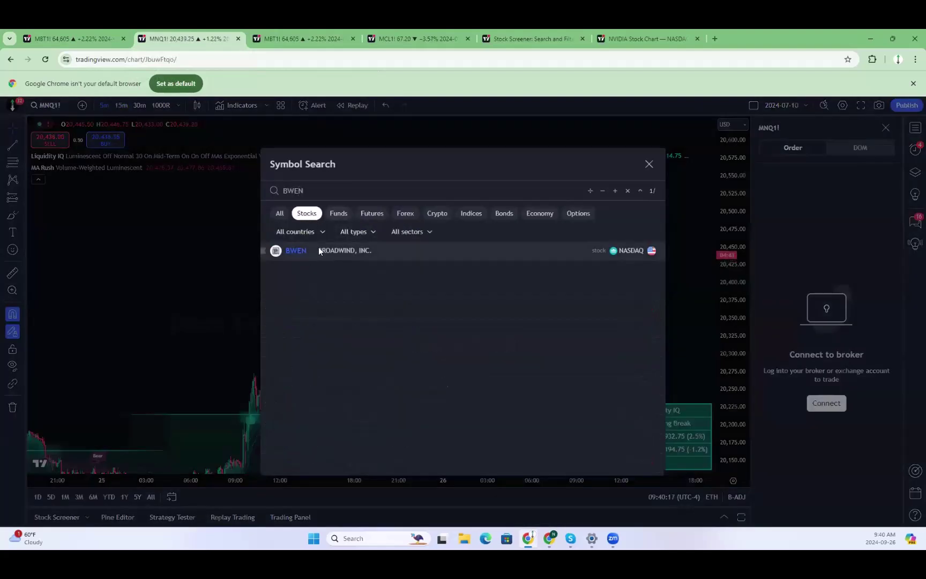
left_click(320, 250)
left_click(178, 105)
scroll(190, 433, "down", 6)
left_click(202, 355)
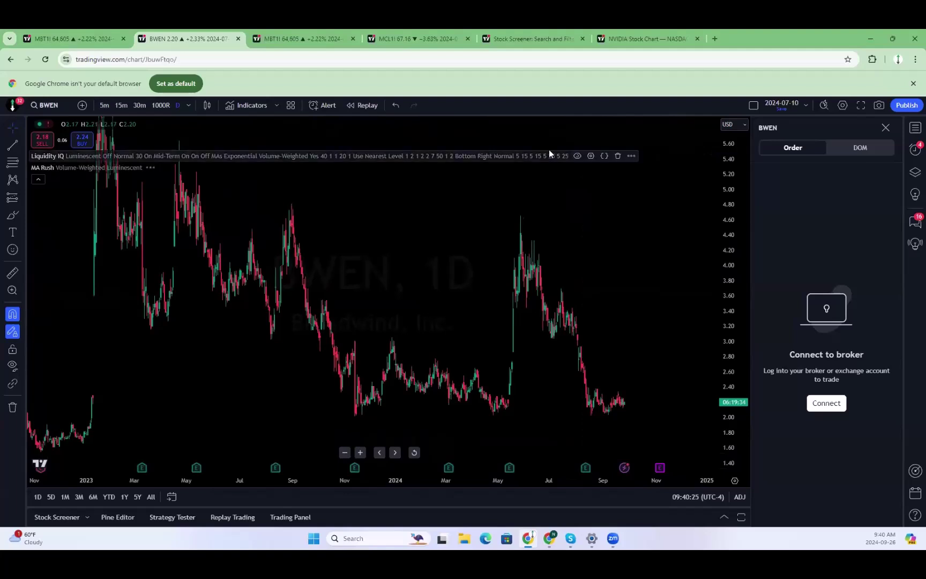
Set the Liquidity IQ indicator's base reference timeframe to 1 day on the BWEN chart.
left_click(591, 156)
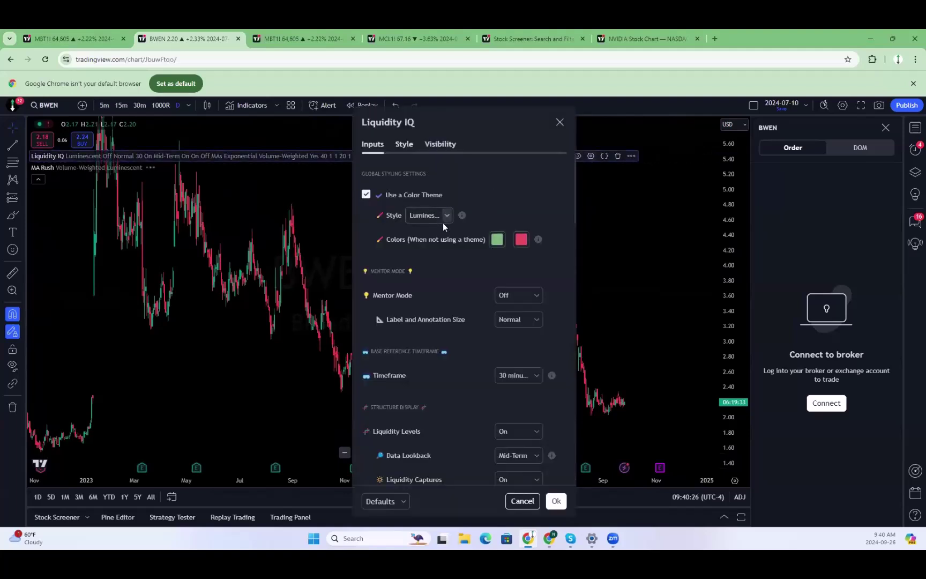
left_click(526, 375)
scroll(514, 469, "down", 5)
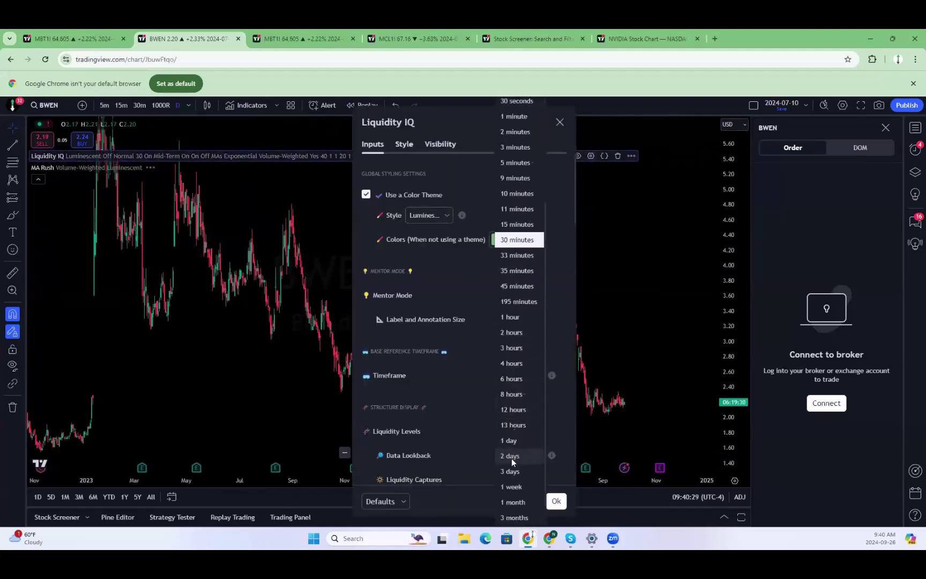
left_click(515, 417)
left_click(524, 379)
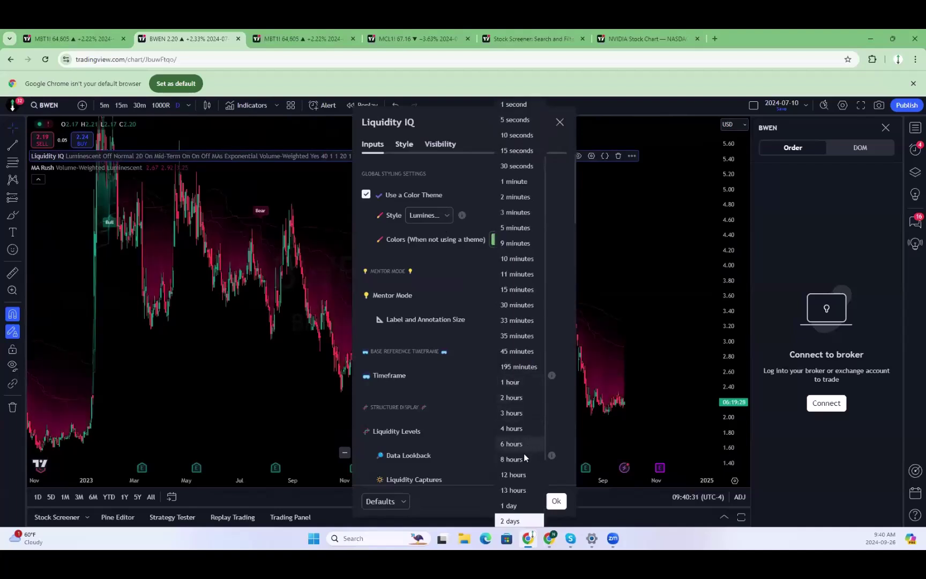
left_click(515, 506)
left_click(556, 500)
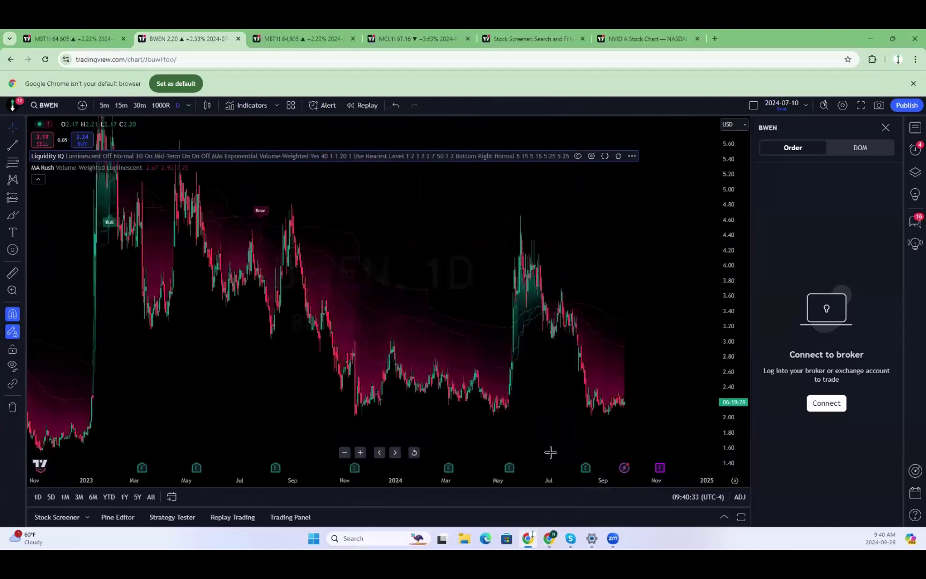
scroll(672, 247, "up", 5)
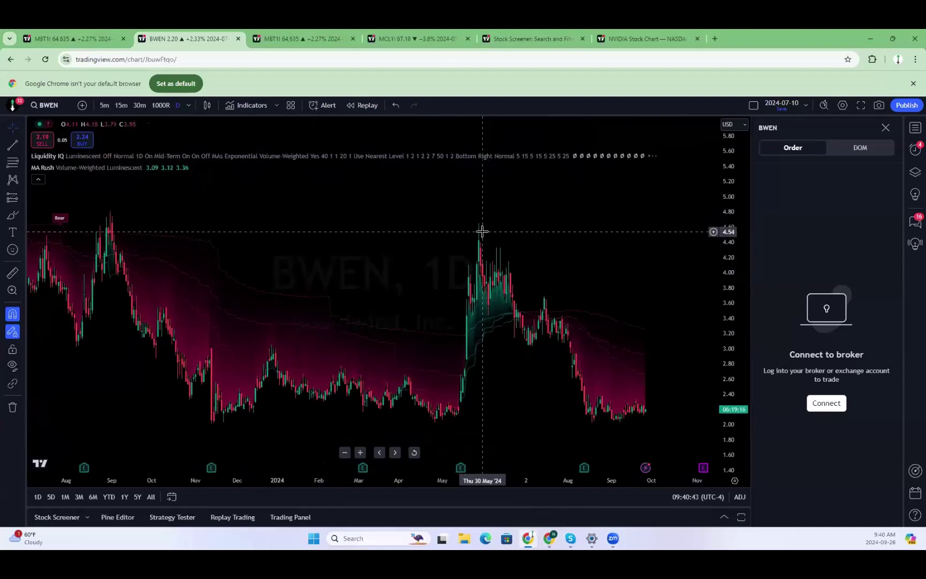
Check Micro Bitcoin's price against its take-profit line, and return to the metals and crude oil layout.
left_click(93, 34)
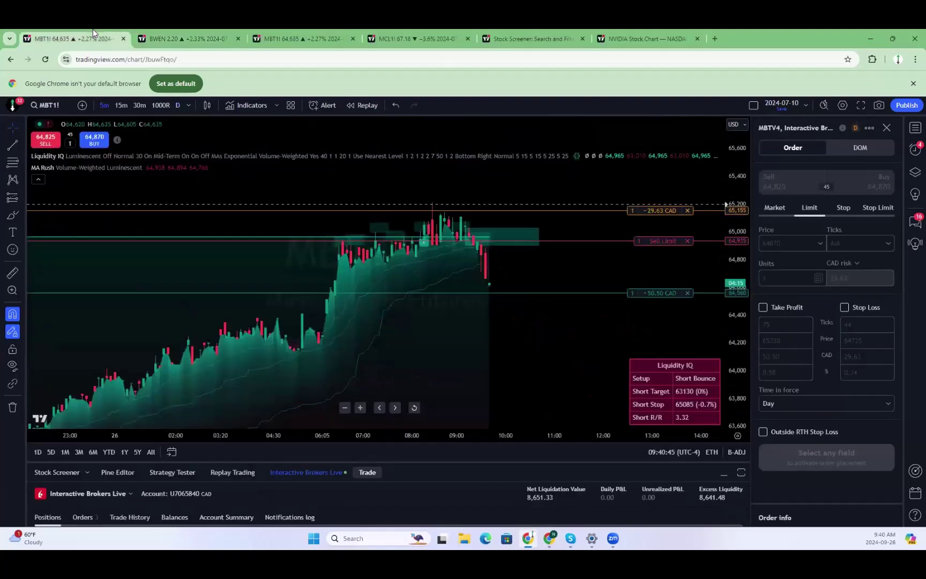
scroll(619, 350, "down", 2)
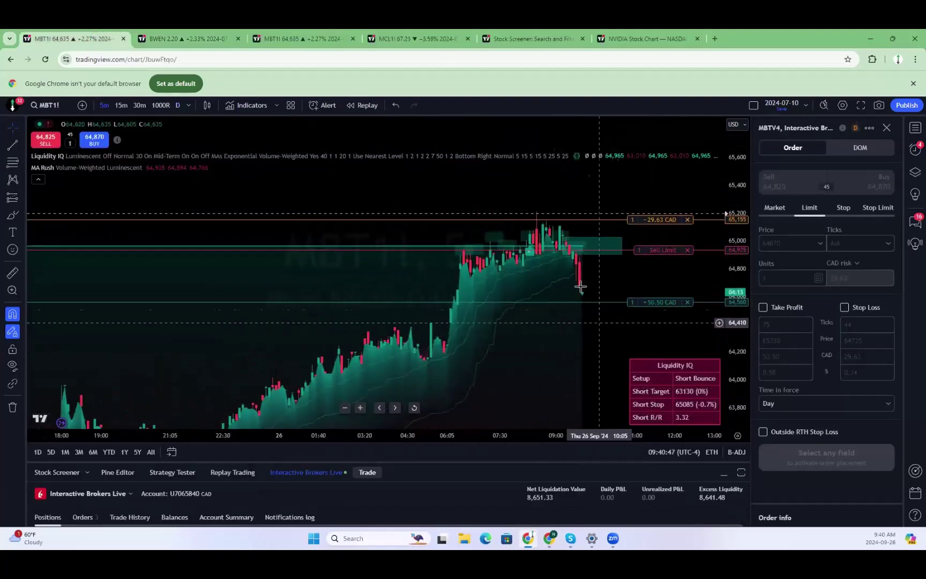
left_click(381, 34)
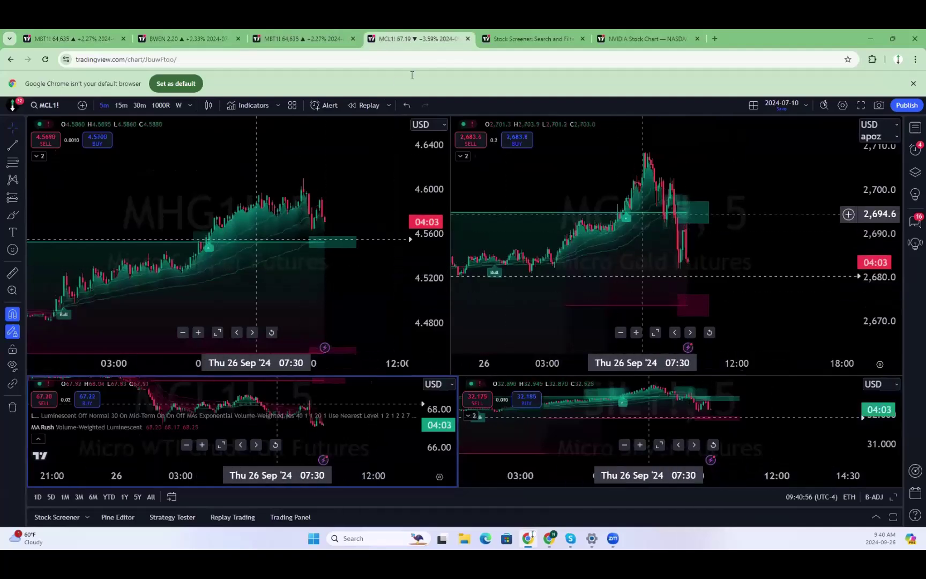
Examine BWEN's daily price history against its liquidity levels, and check Micro Bitcoin's price against its pending order lines.
left_click(208, 33)
scroll(484, 244, "up", 2)
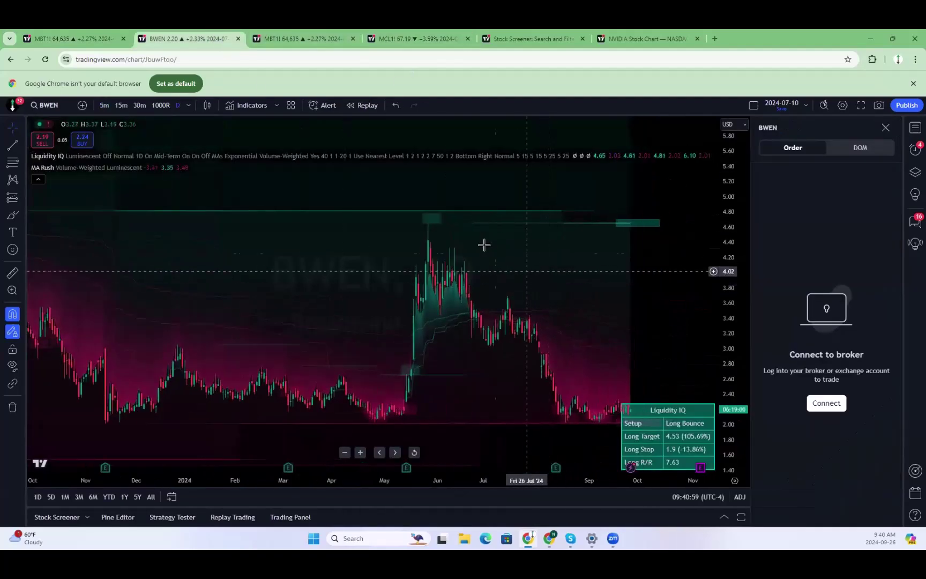
left_click_drag(339, 277, 391, 238)
scroll(379, 275, "down", 3)
scroll(392, 238, "up", 4)
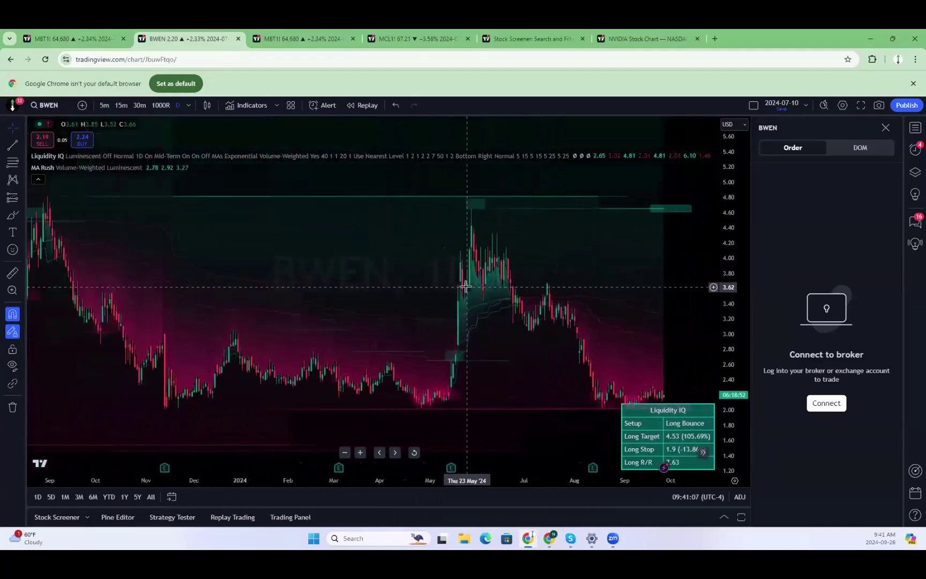
left_click_drag(732, 341, 523, 273)
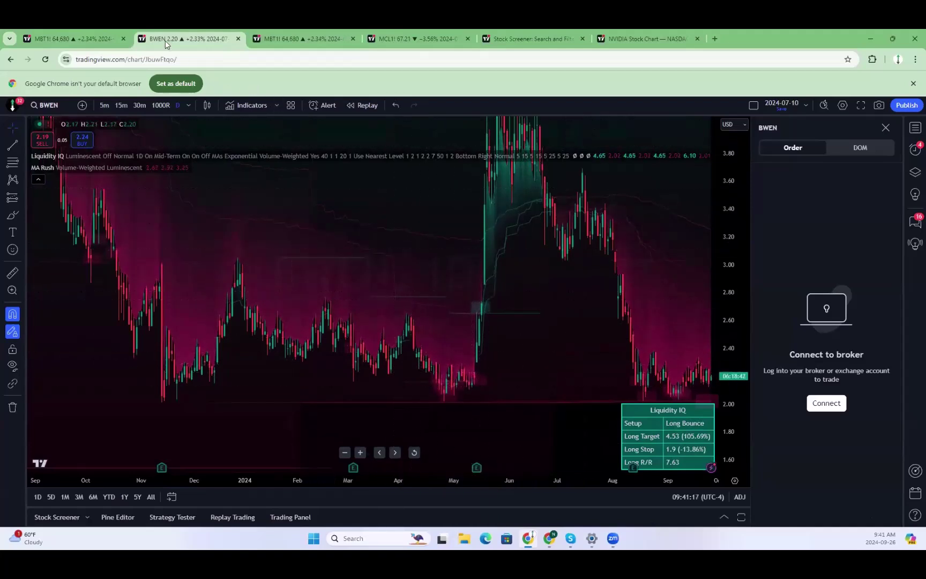
left_click(292, 33)
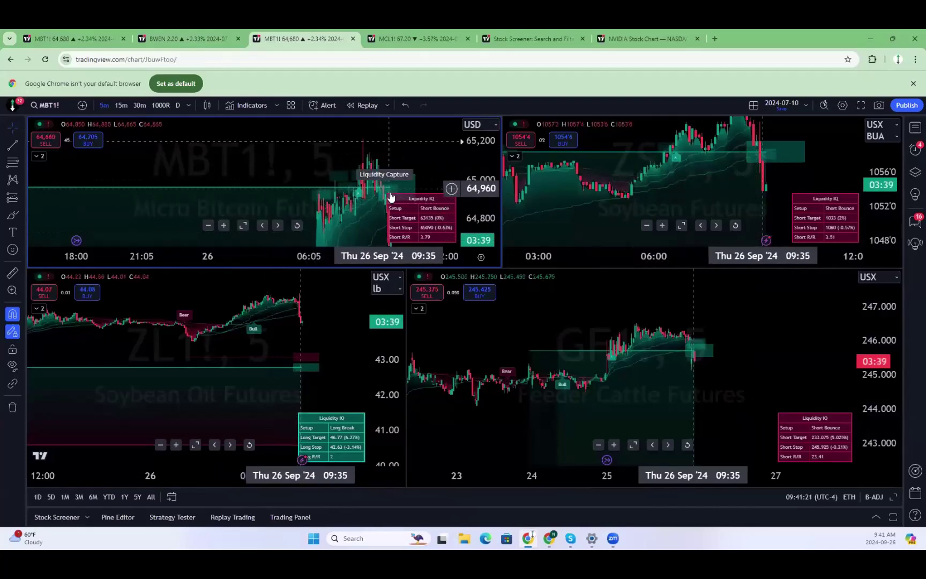
left_click(95, 34)
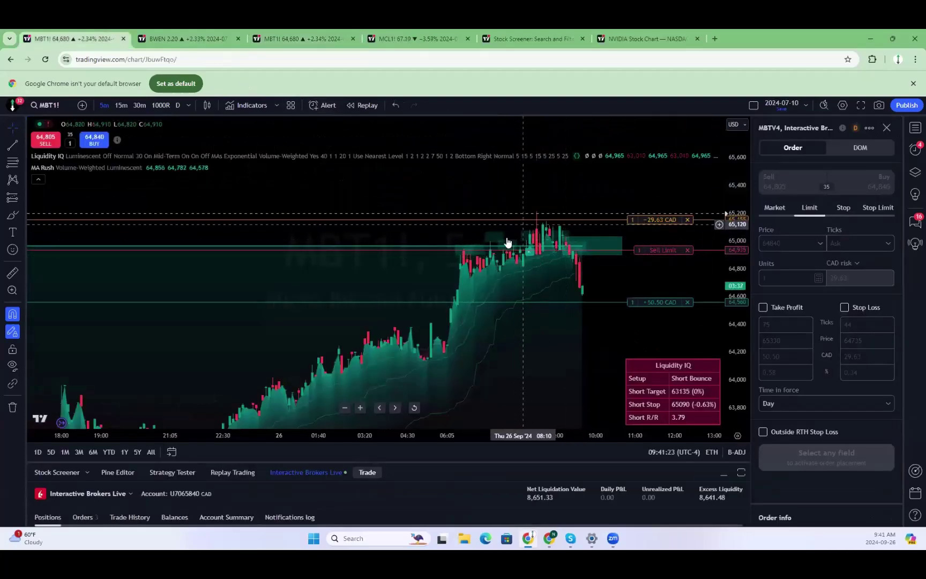
left_click_drag(514, 230, 456, 184)
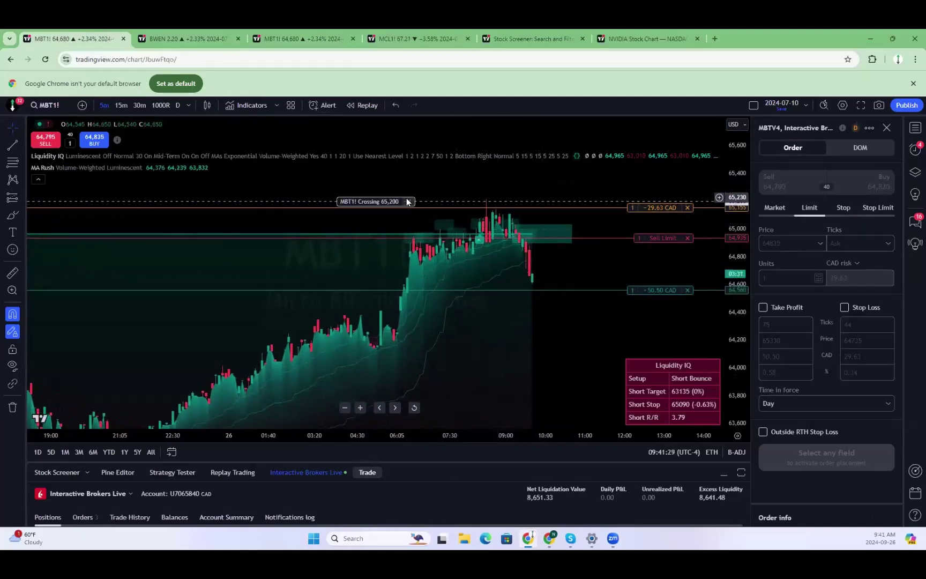
Replace the Micro Bitcoin chart with Micro Gold Futures (MGC) and bring its latest price and liquidity zones into view.
type("MGC")
left_click(378, 210)
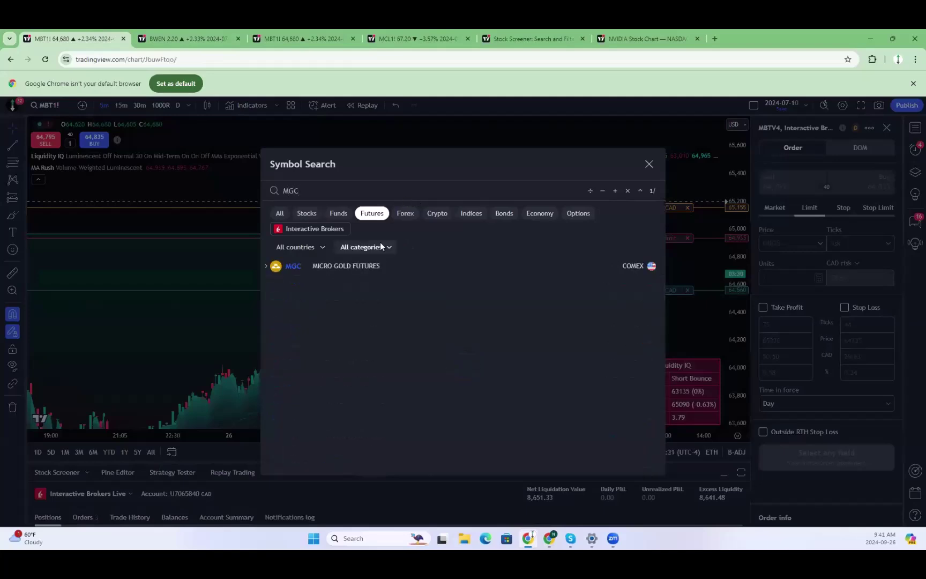
left_click(379, 266)
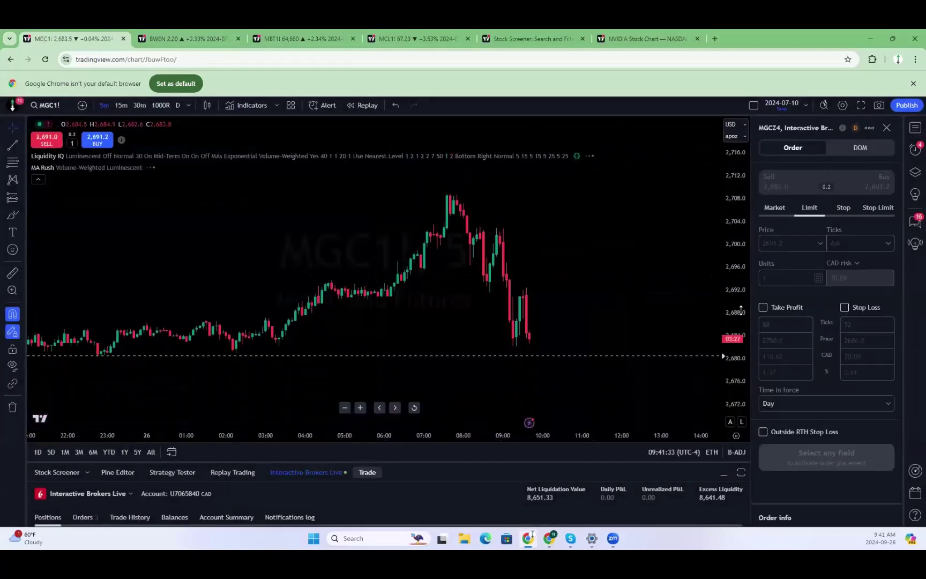
left_click_drag(617, 385, 600, 359)
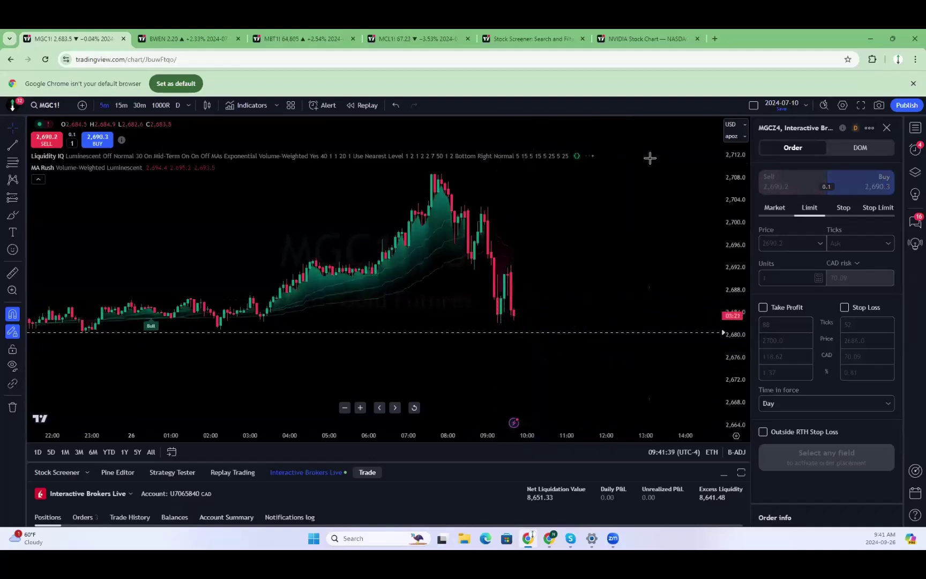
left_click_drag(651, 257, 604, 210)
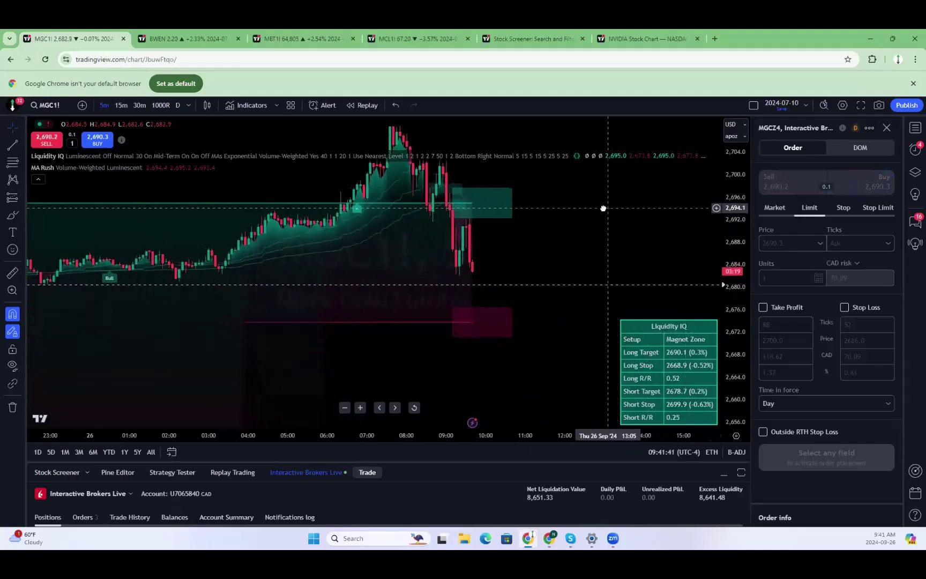
Prepare a buy limit order for 1 Micro Gold contract at 2675.6 with take profit and stop loss enabled.
left_click(845, 188)
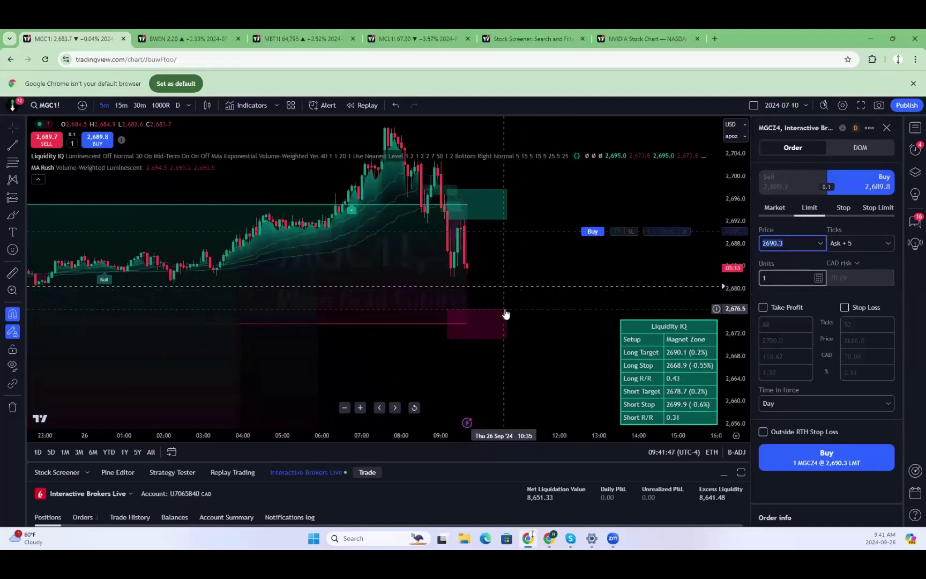
scroll(498, 300, "down", 3)
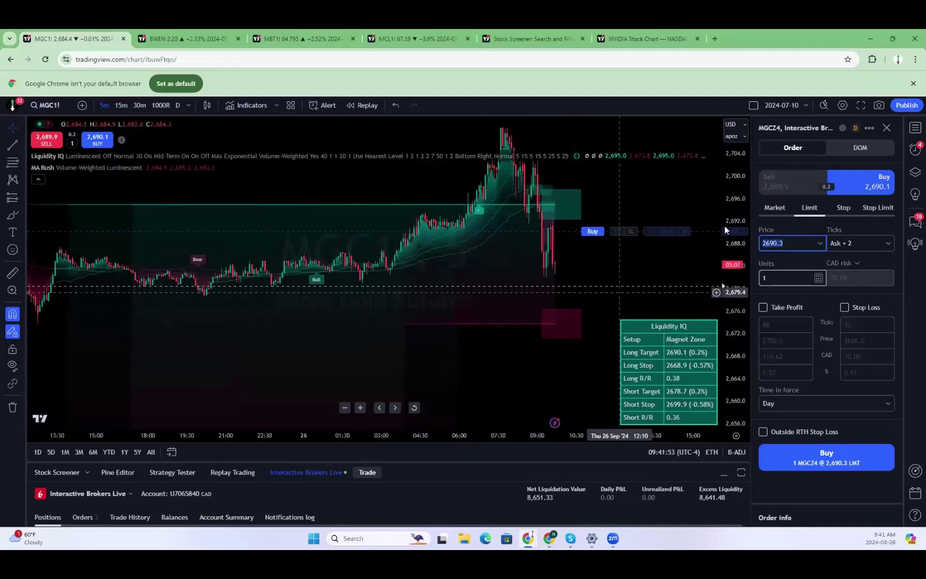
type("2675.6")
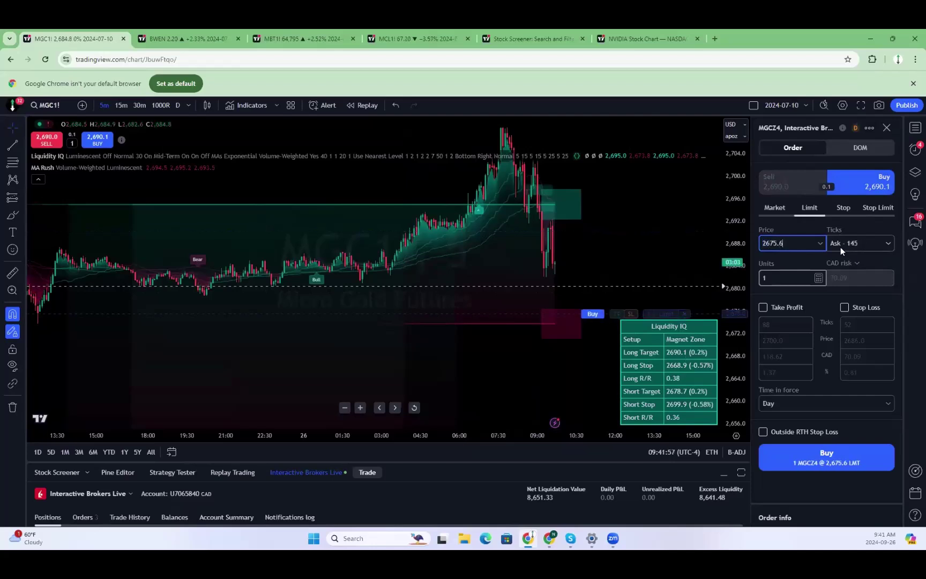
left_click(800, 305)
left_click(862, 308)
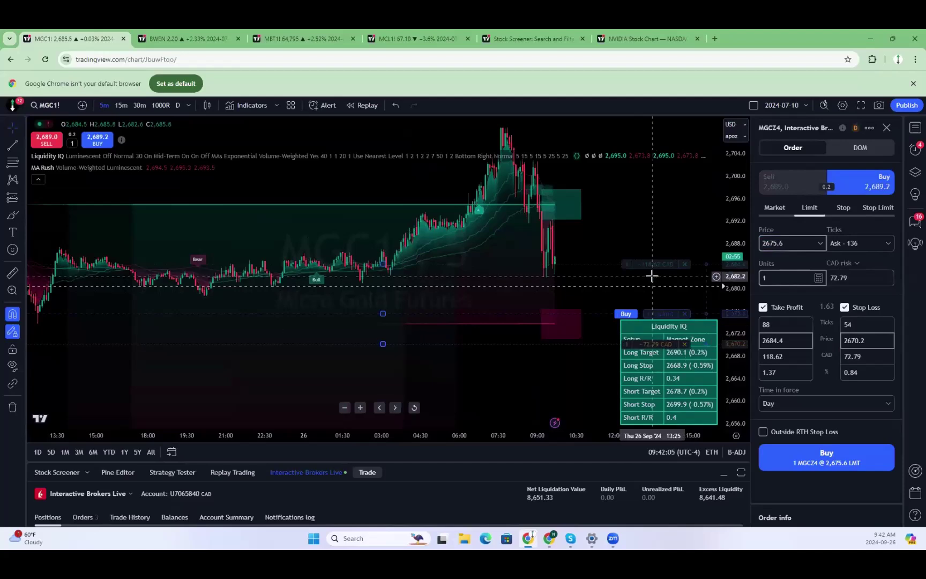
Raise the Micro Gold order's take profit to 2687.1 and send the buy limit order.
left_click_drag(652, 266, 658, 250)
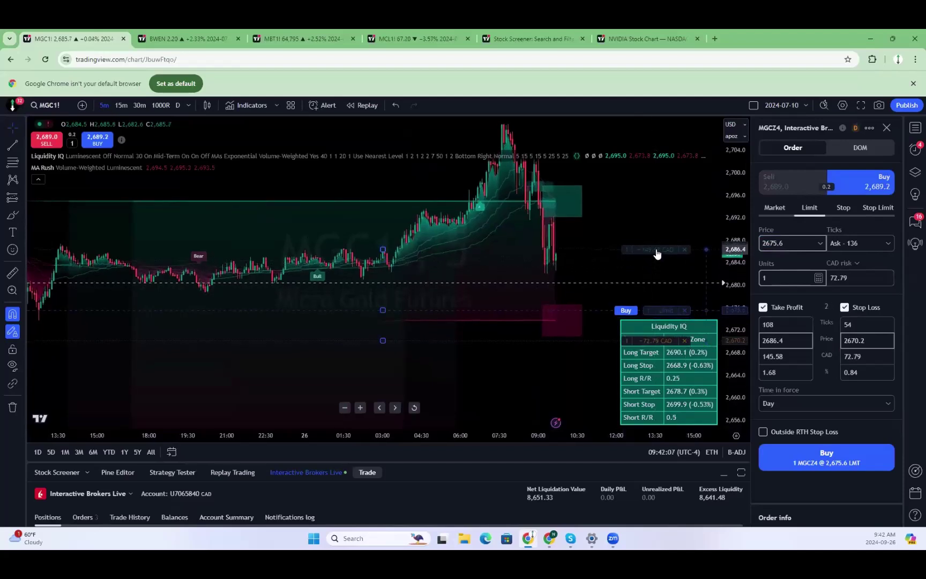
left_click(789, 451)
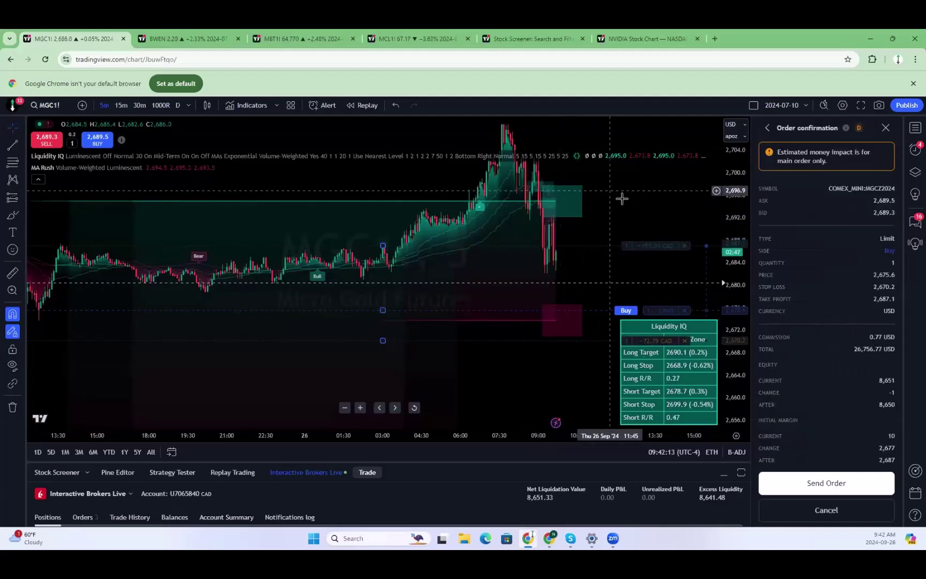
left_click(797, 486)
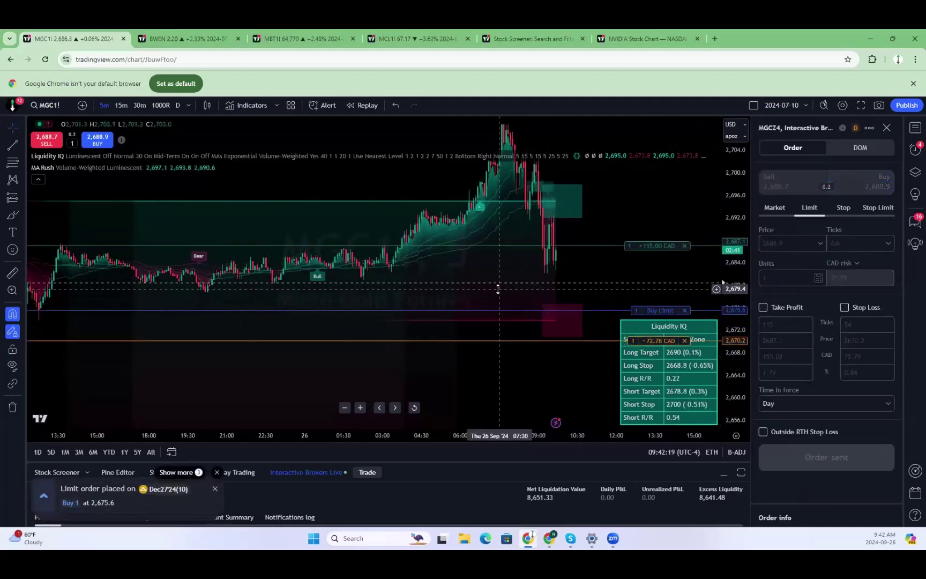
Lower the pending Micro Gold buy limit order's price to 2675.0.
left_click(662, 312)
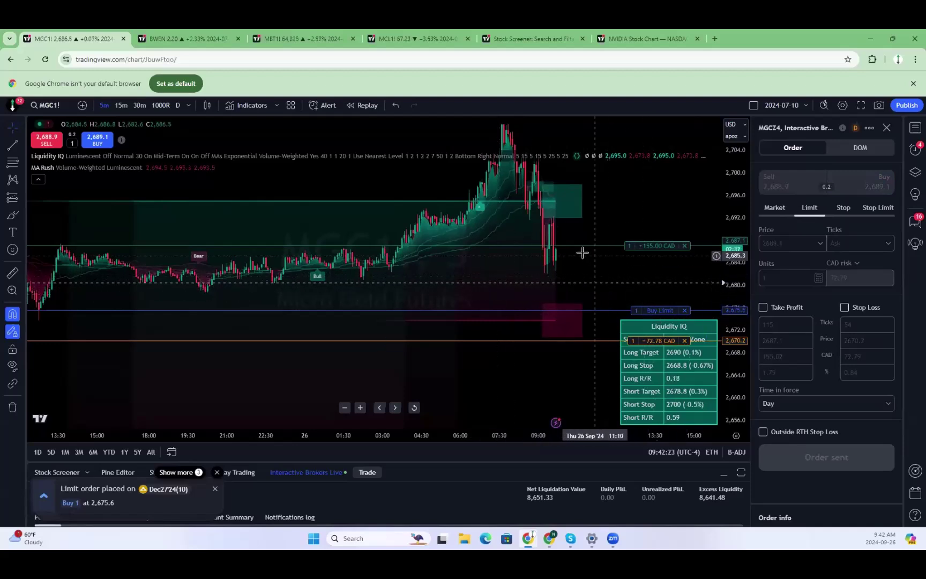
scroll(592, 264, "down", 2)
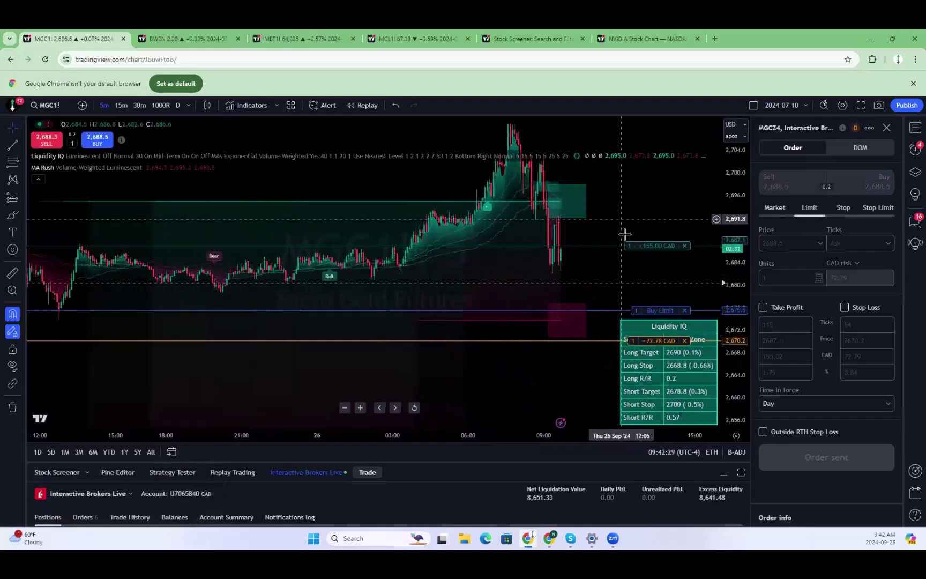
left_click_drag(579, 283, 529, 265)
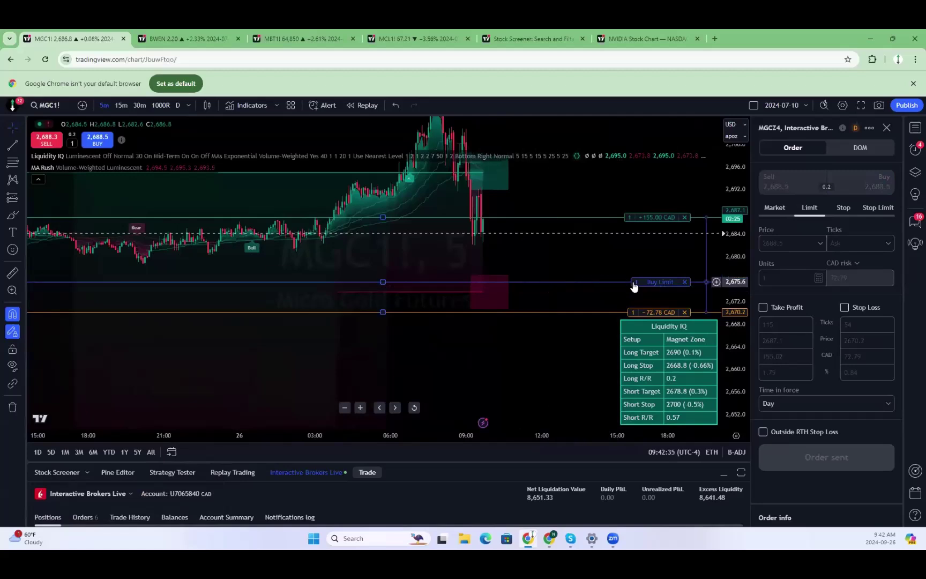
left_click_drag(649, 286, 648, 288)
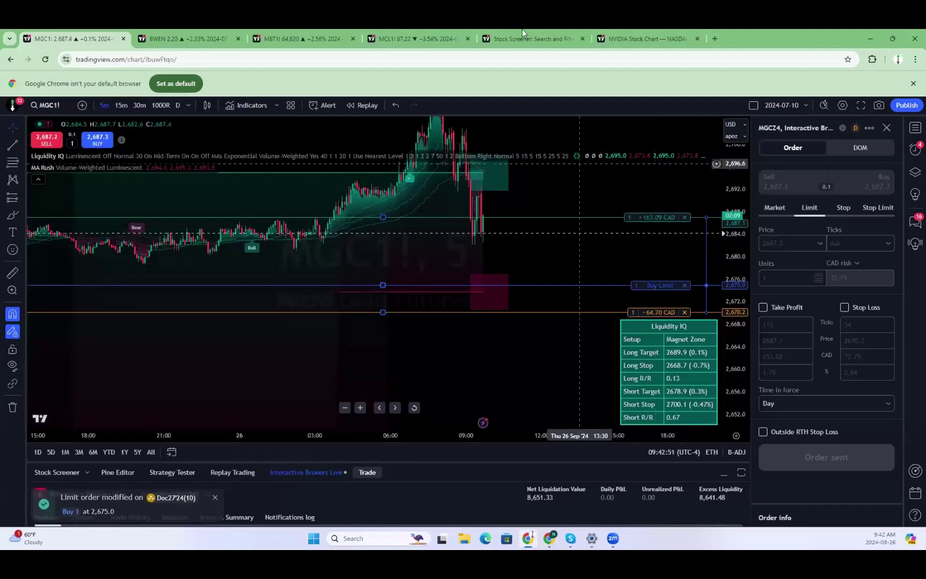
Examine the Feeder Cattle, Soybean and Micro Bitcoin charts in the four-chart layout against their liquidity zones.
left_click(277, 29)
left_click(722, 341)
scroll(727, 300, "up", 4)
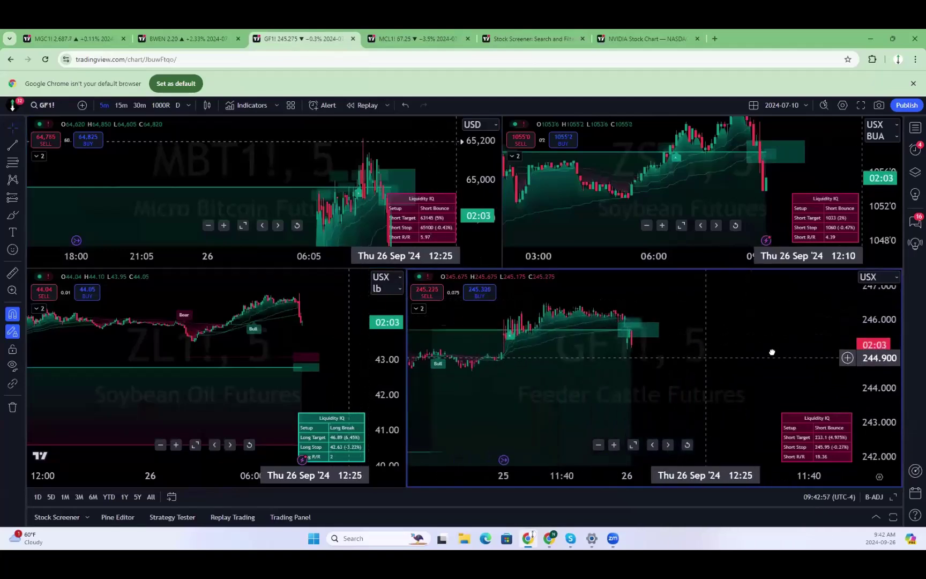
scroll(748, 355, "down", 2)
scroll(769, 355, "up", 3)
left_click_drag(847, 357, 870, 352)
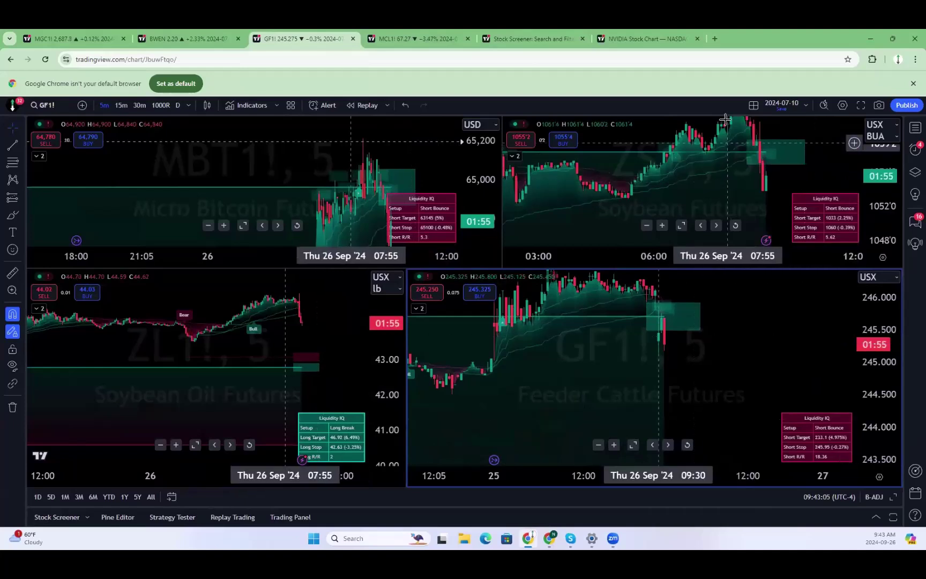
left_click_drag(744, 201, 713, 207)
left_click_drag(885, 208, 886, 195)
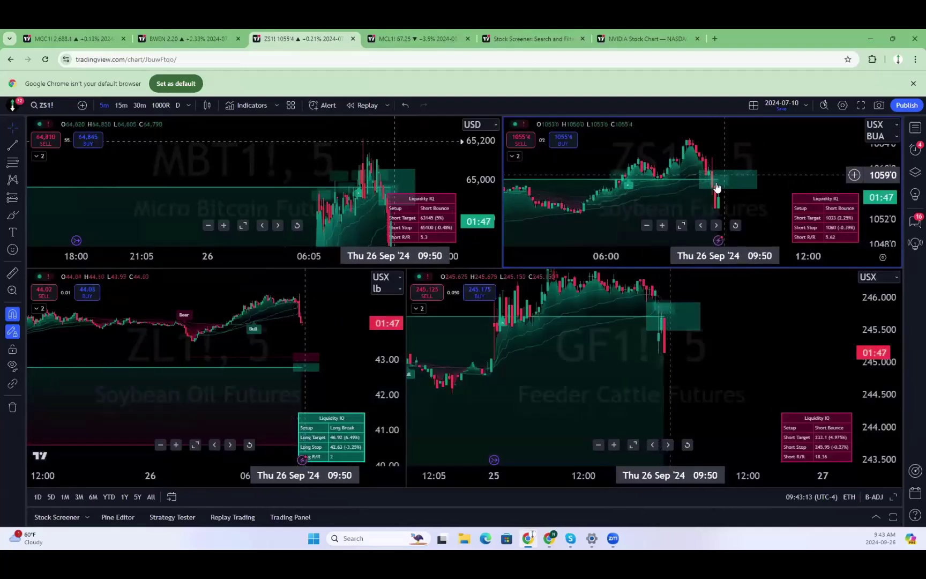
right_click(723, 203)
left_click(691, 187)
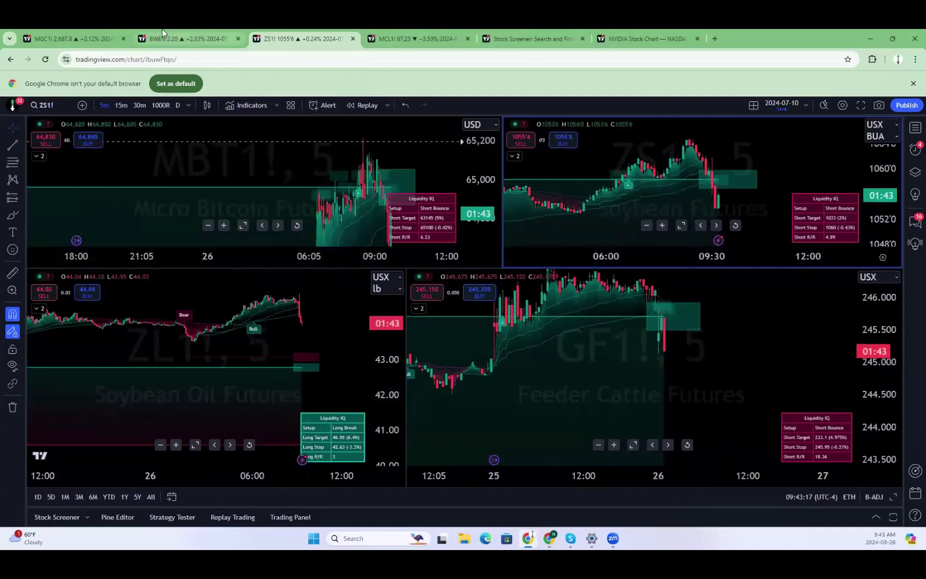
left_click(357, 200)
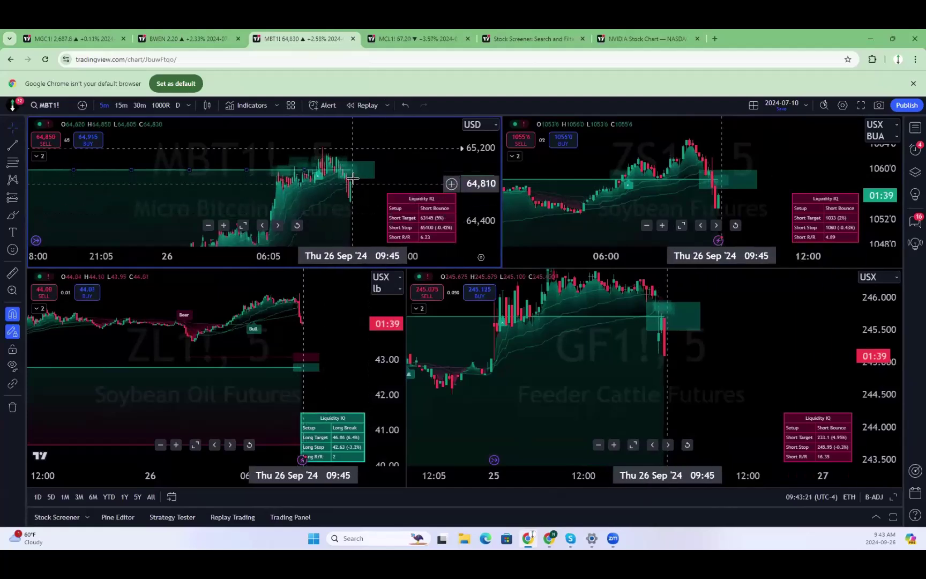
Switch the Micro Gold trading chart back to Micro Bitcoin Futures (MBT).
left_click(67, 33)
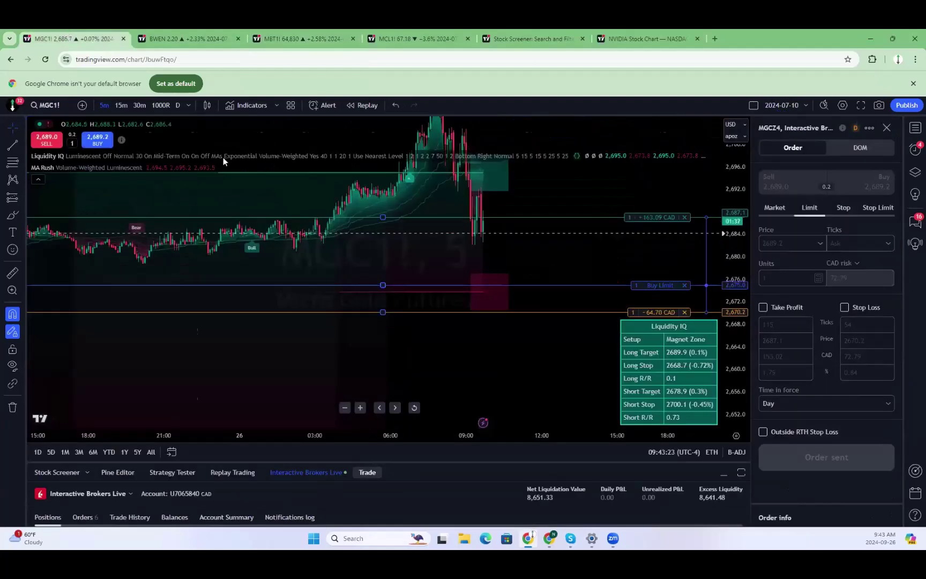
left_click_drag(339, 361, 364, 384)
type("MBT")
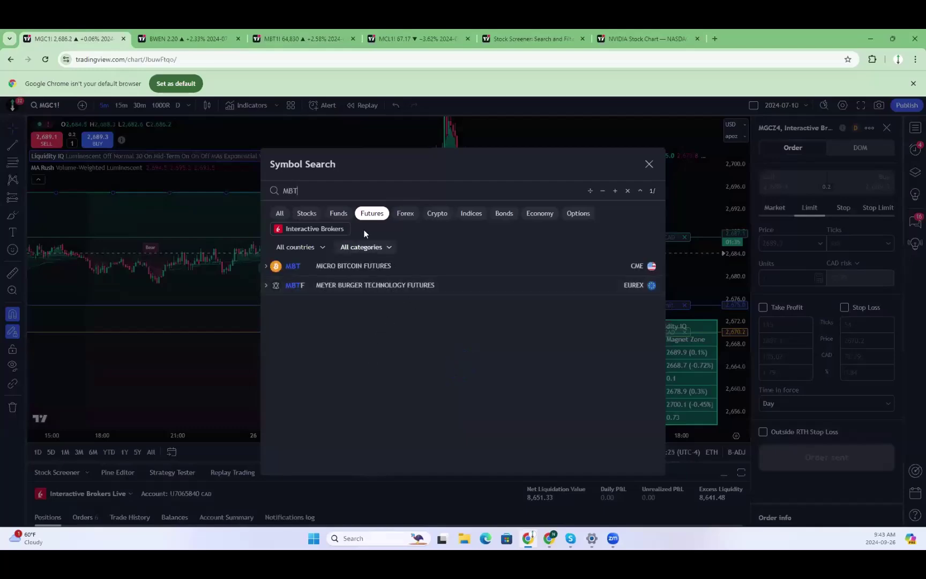
left_click(342, 264)
Replace the BWEN chart with MNQ1! and set the chart to the 5-minute interval.
left_click(217, 35)
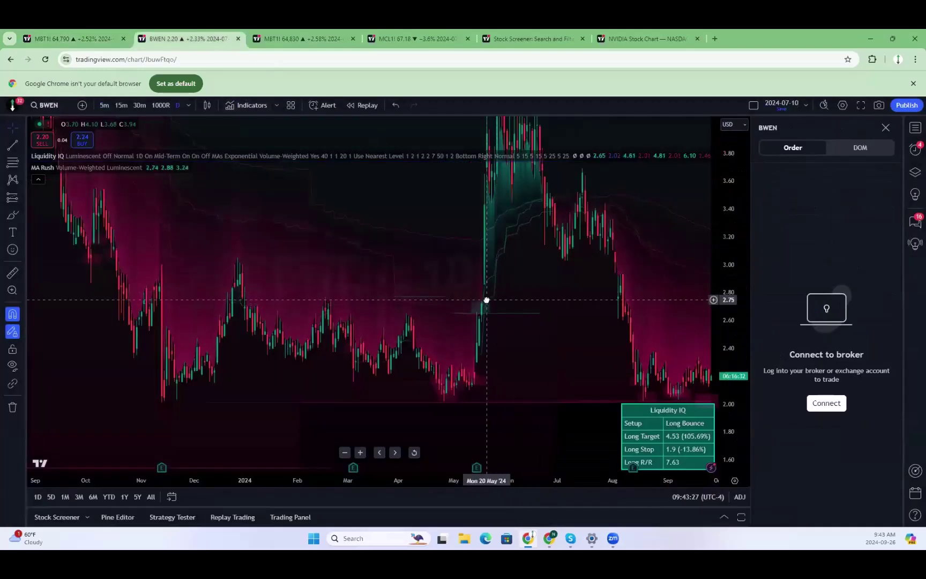
type("MNQ1")
left_click(376, 252)
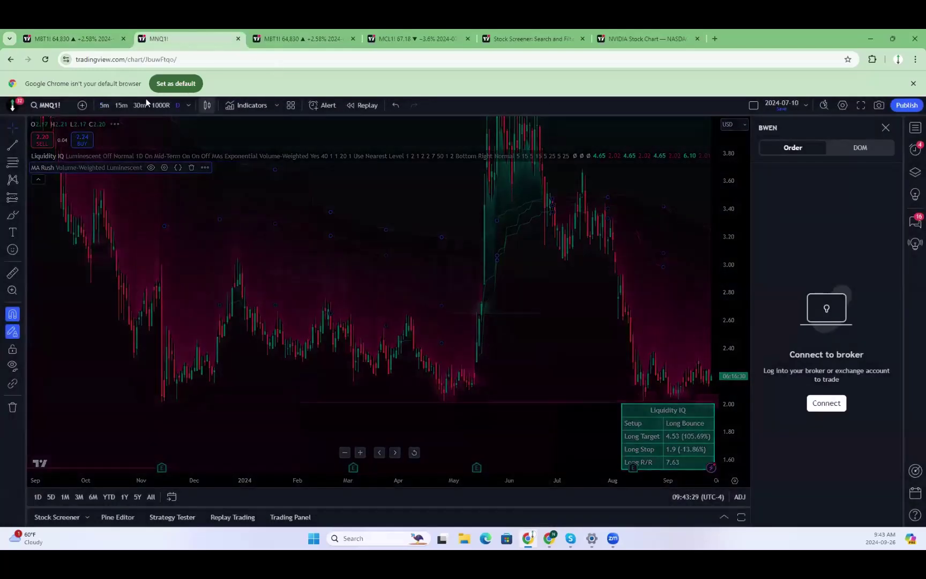
left_click(121, 105)
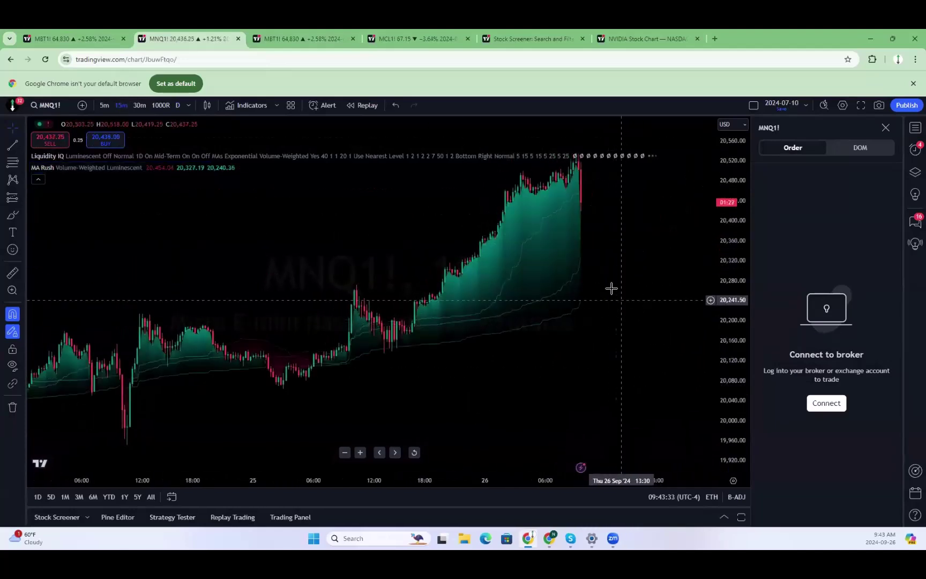
left_click(104, 105)
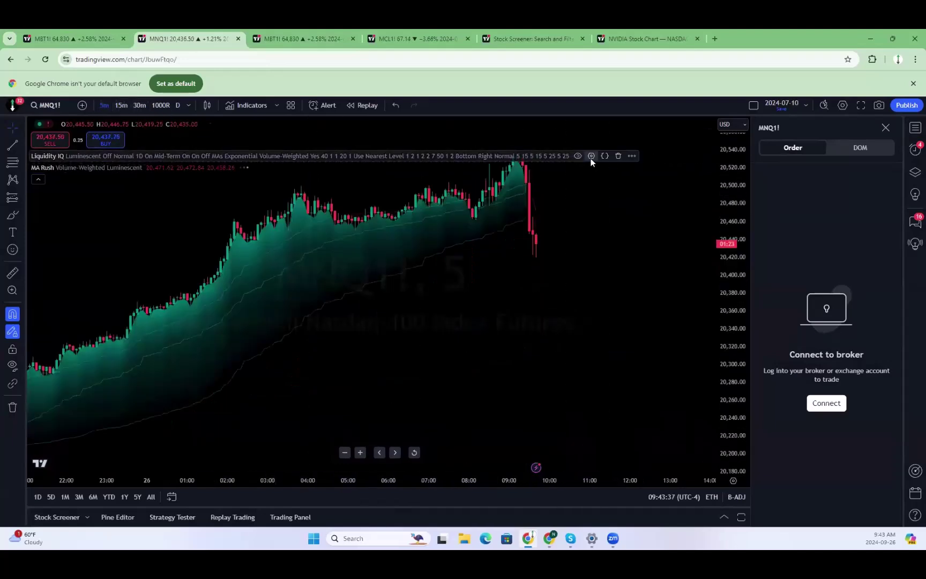
Set the Liquidity IQ indicator's base reference timeframe to 30 minutes on the MNQ1! chart.
left_click(591, 156)
left_click(519, 375)
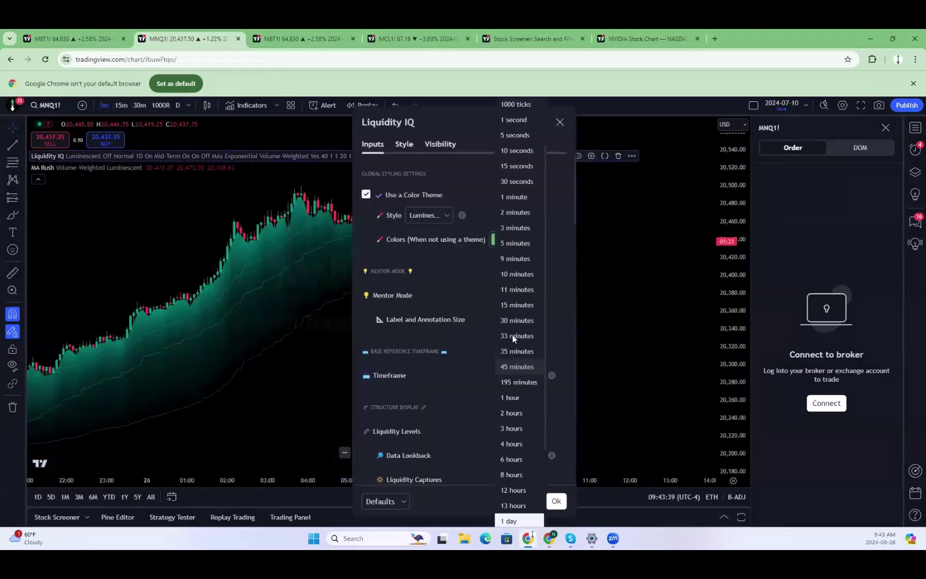
left_click(512, 334)
left_click(556, 501)
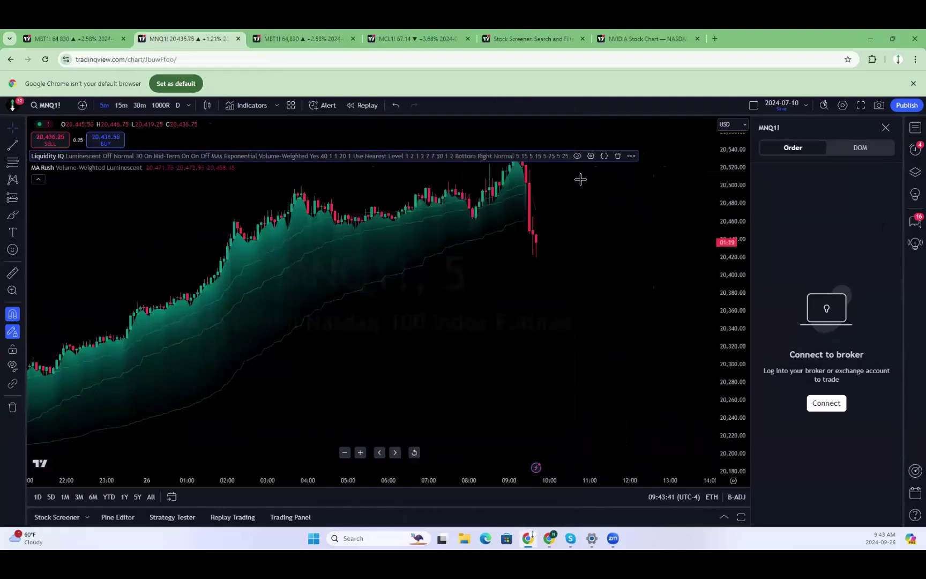
scroll(513, 219, "down", 3)
left_click_drag(505, 317, 461, 370)
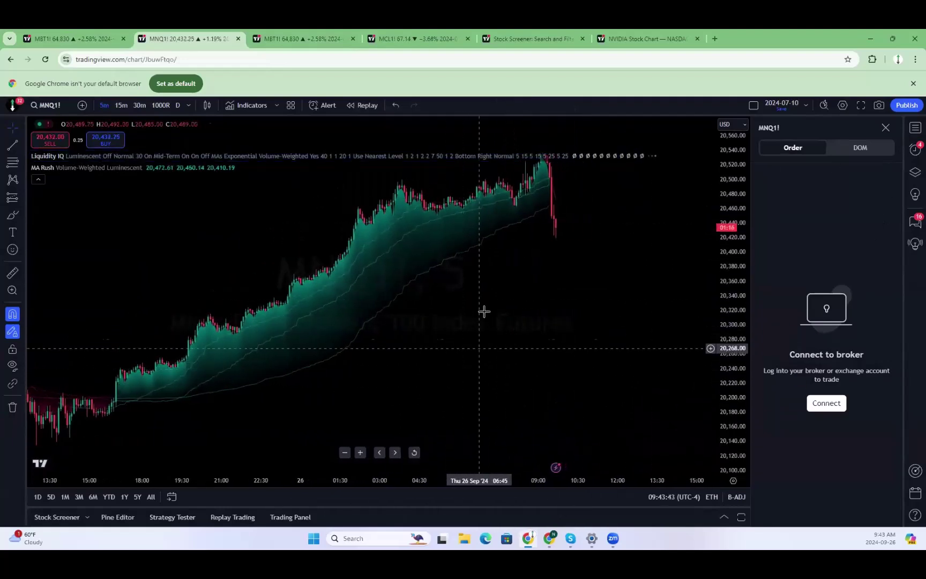
Check the open orders on the MBT1! chart and compare price action with the liquidity zones on the MNQ1! chart.
right_click(72, 33)
left_click(71, 33)
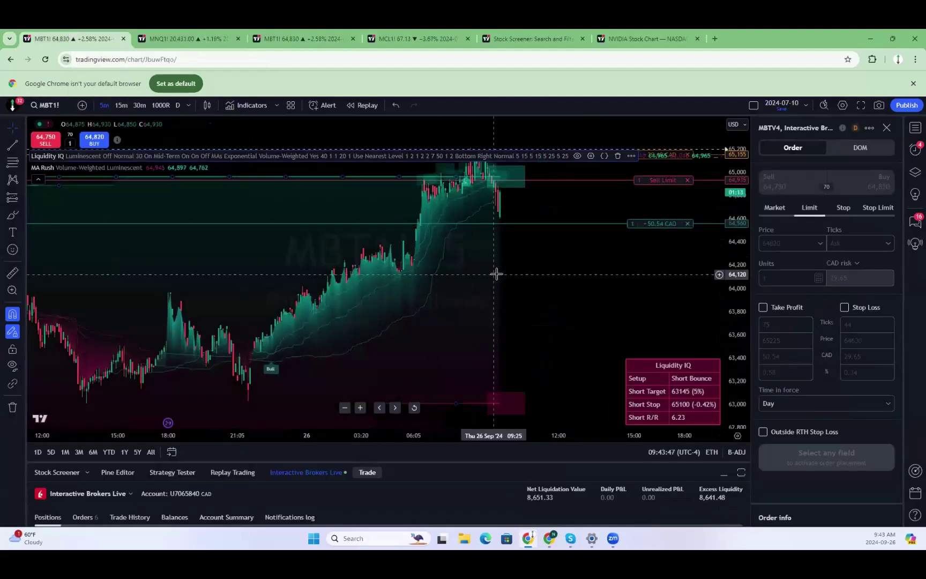
scroll(519, 316, "up", 3)
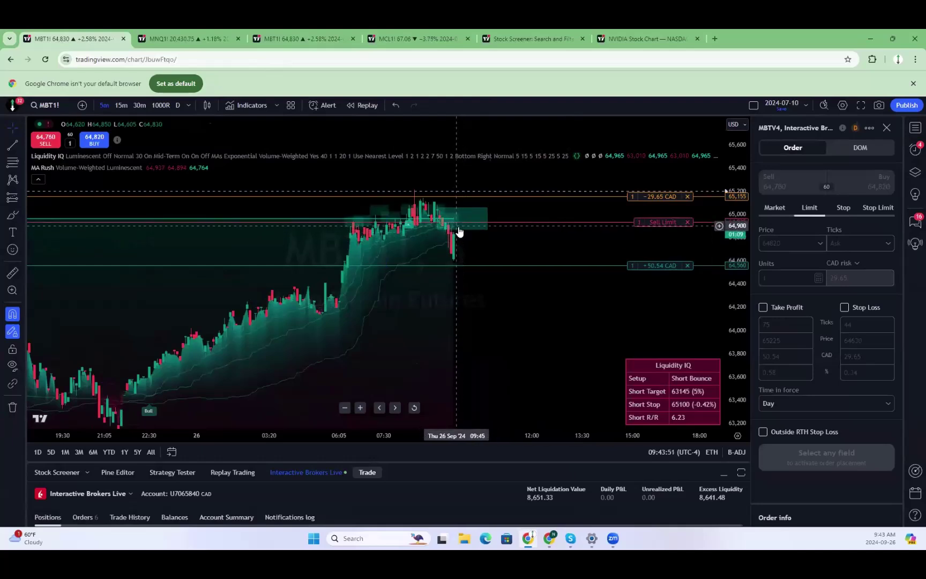
left_click(203, 38)
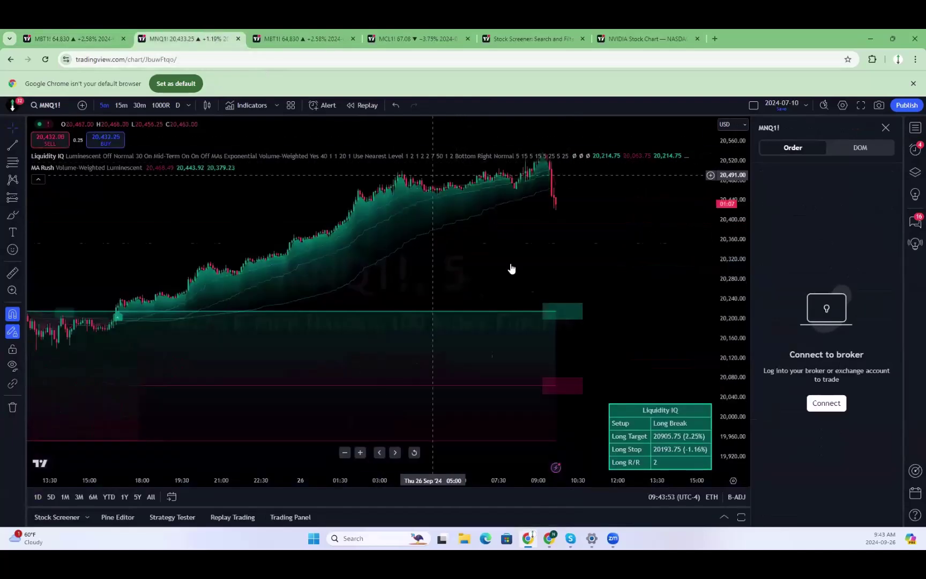
scroll(541, 300, "down", 3)
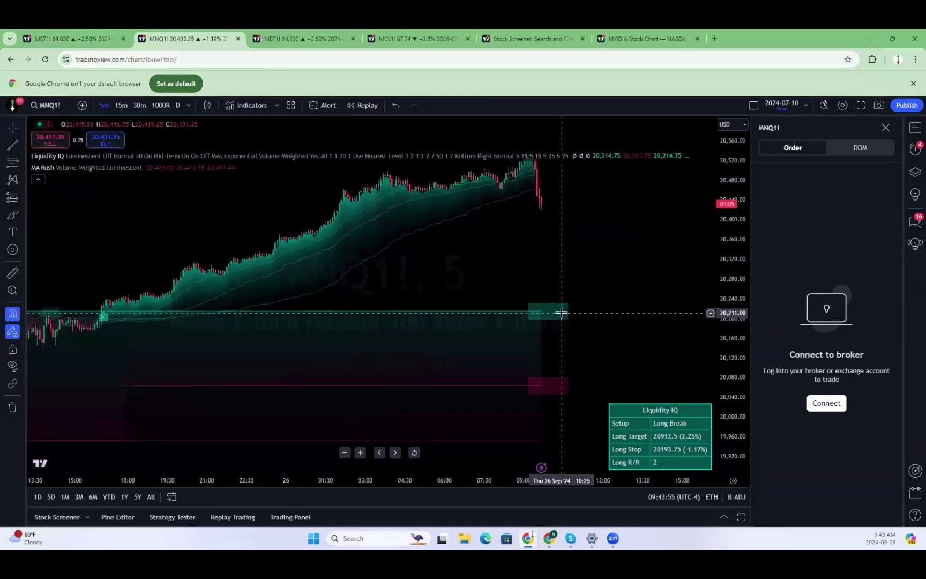
scroll(498, 273, "down", 4)
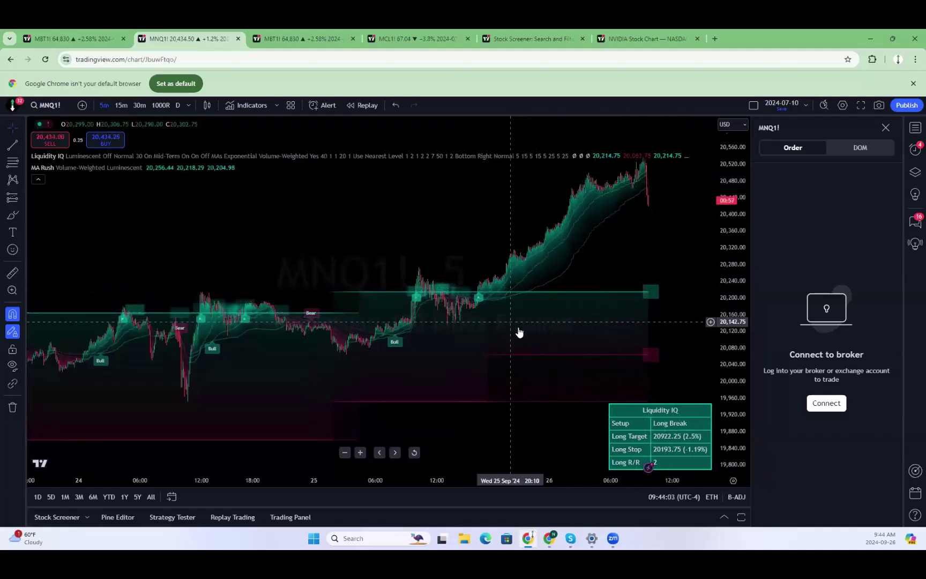
scroll(517, 321, "up", 3)
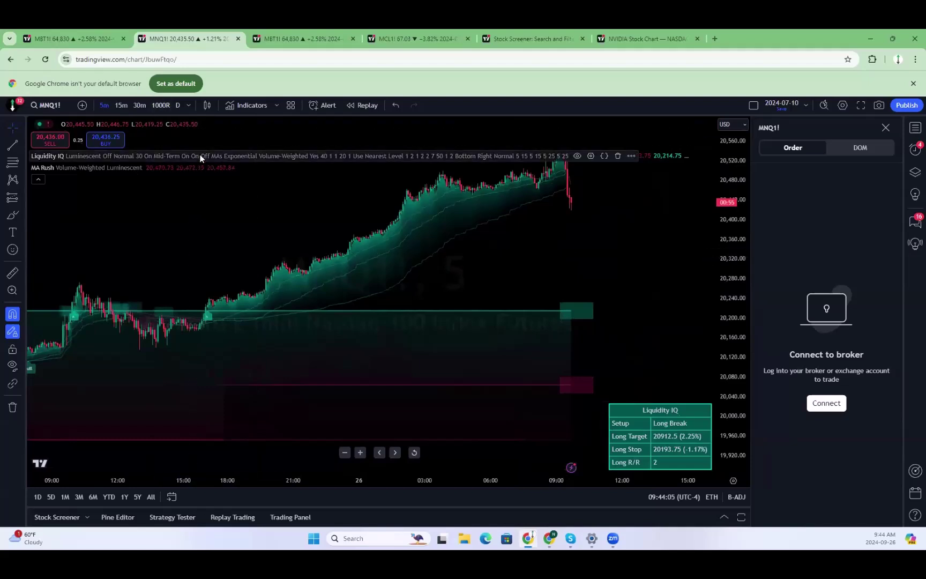
Set the Liquidity IQ indicator's base reference timeframe to 15 minutes on the MNQ1! chart.
left_click(590, 156)
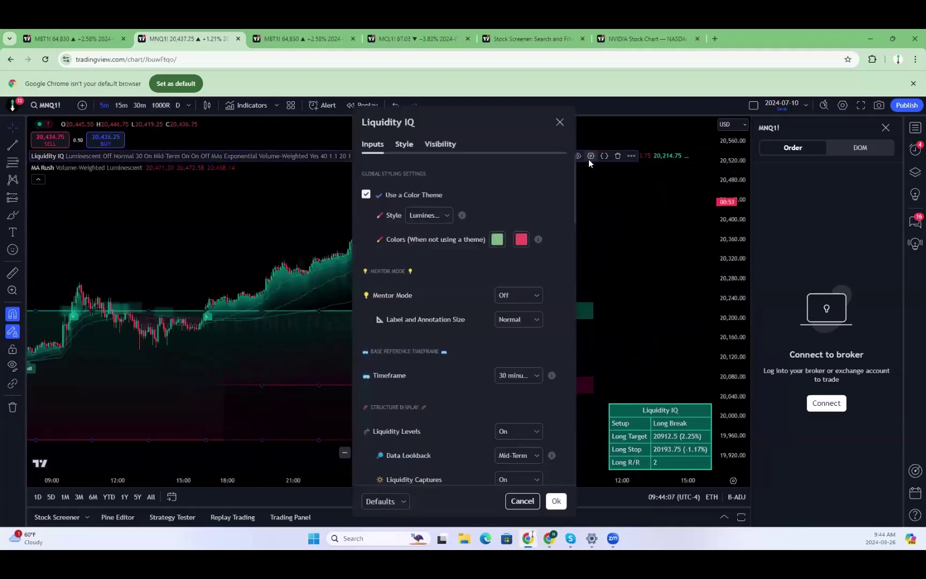
left_click_drag(503, 135, 314, 132)
left_click(322, 377)
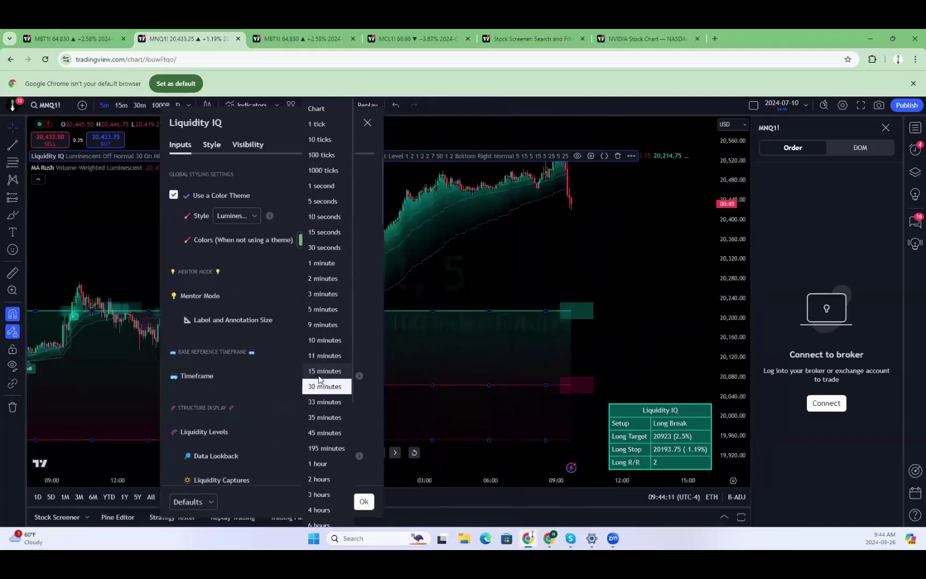
left_click(319, 371)
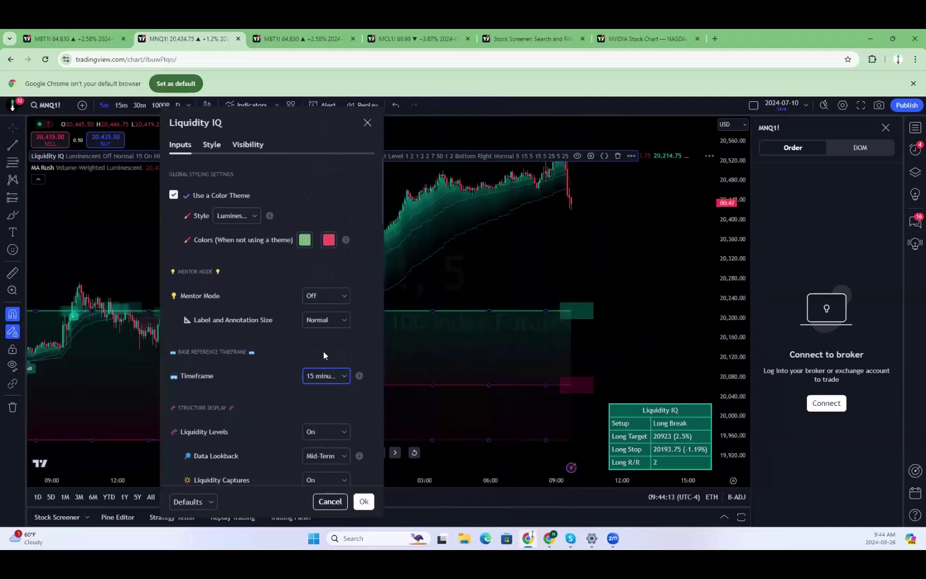
left_click_drag(344, 123, 509, 361)
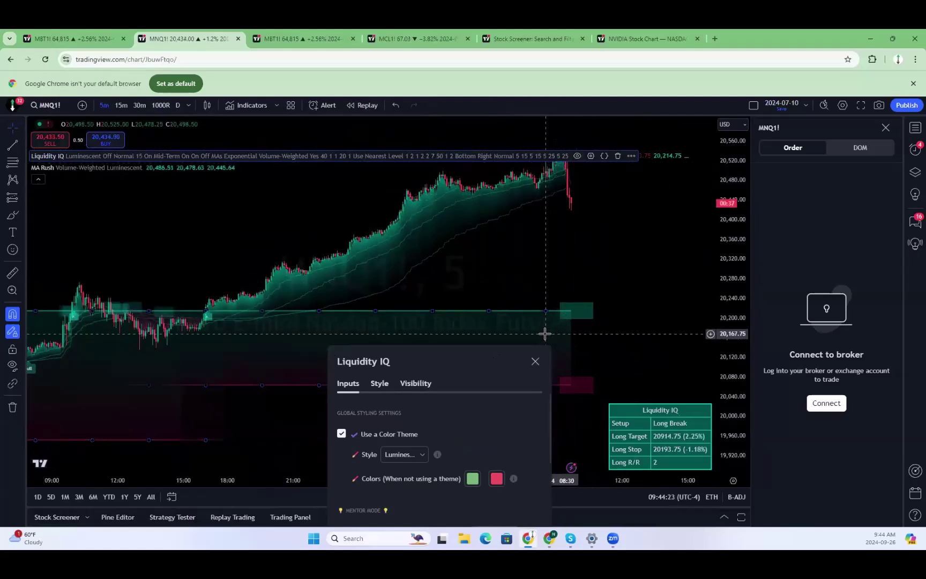
Apply the Chart timeframe and Short-Term data lookback to Liquidity IQ on MNQ1! and review its liquidity zones.
left_click_drag(490, 349, 558, 129)
left_click(559, 391)
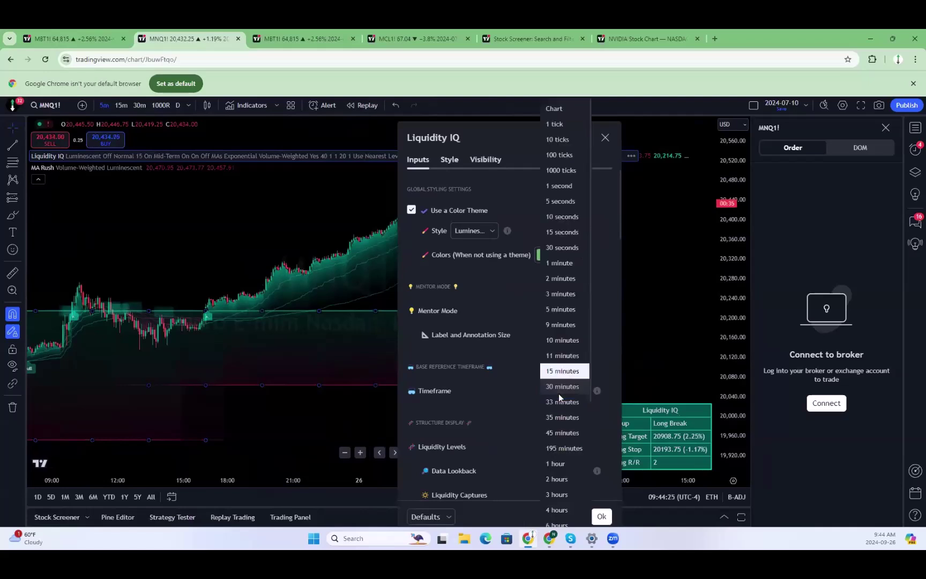
left_click(564, 108)
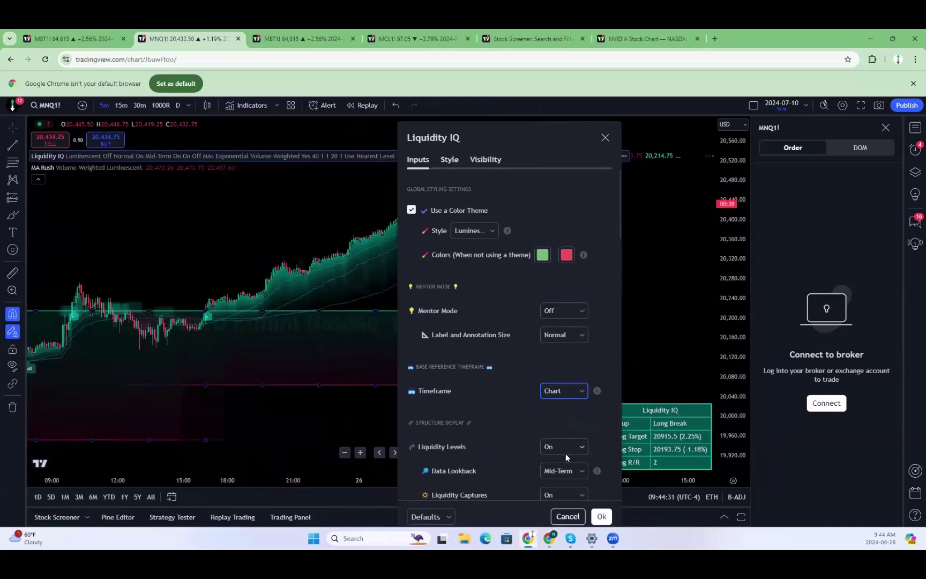
scroll(568, 414, "down", 2)
left_click(558, 374)
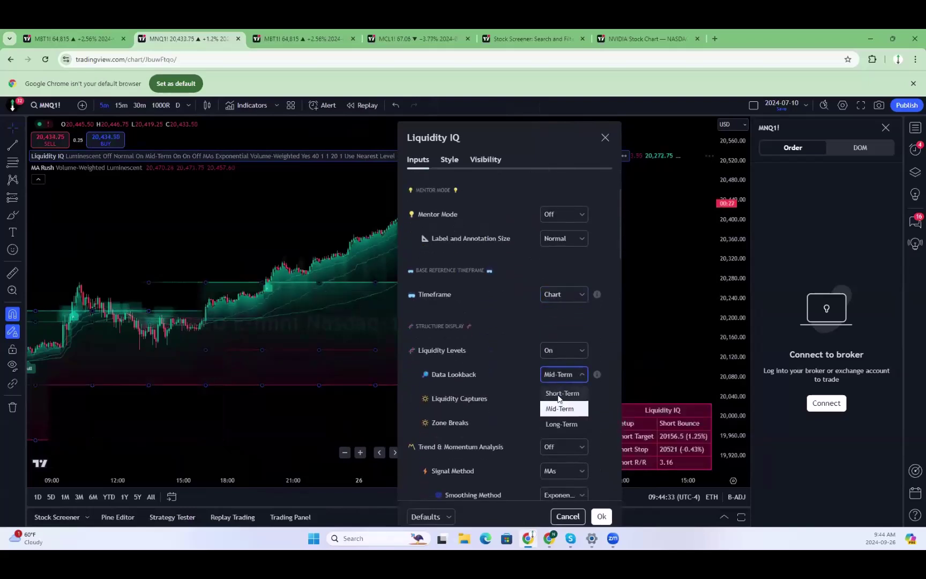
left_click(558, 393)
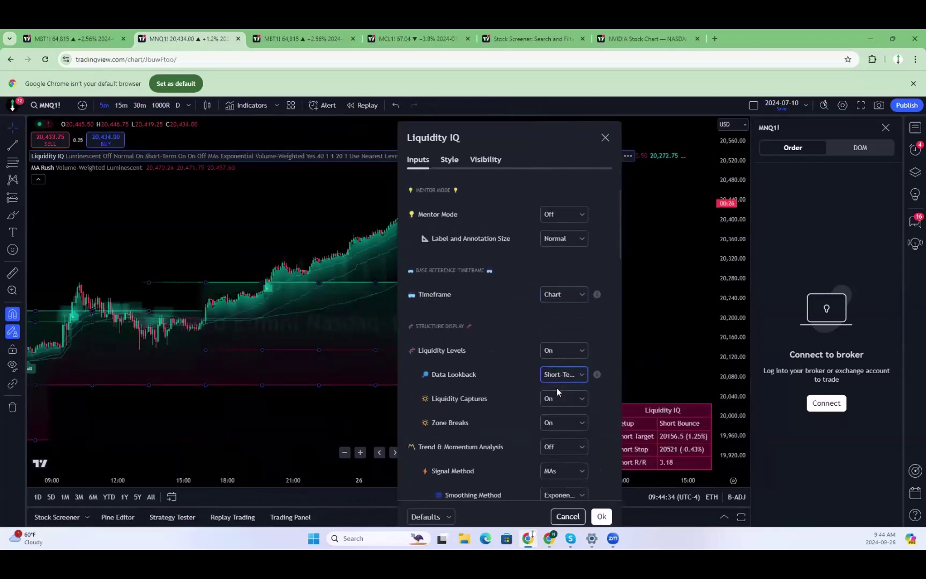
left_click(601, 516)
scroll(630, 311, "up", 3)
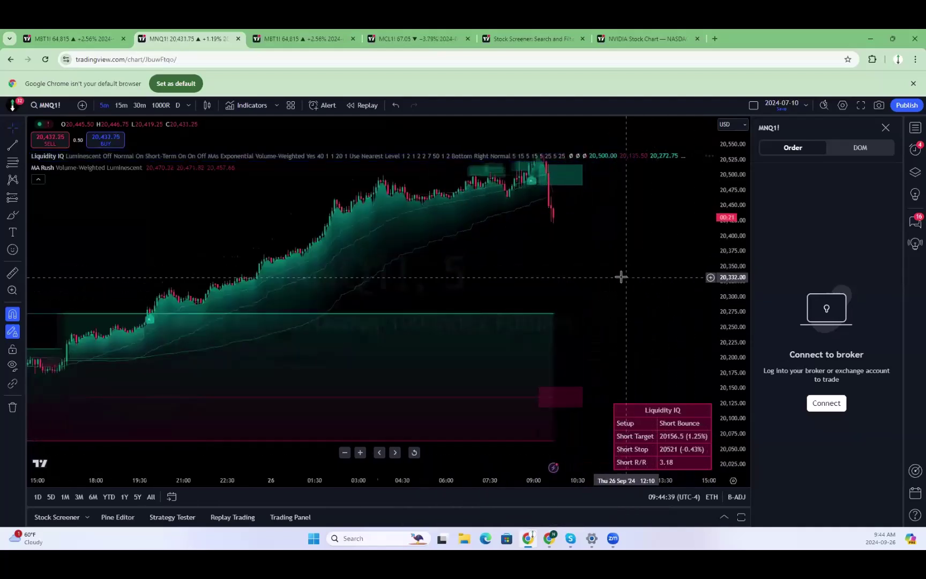
scroll(621, 276, "up", 2)
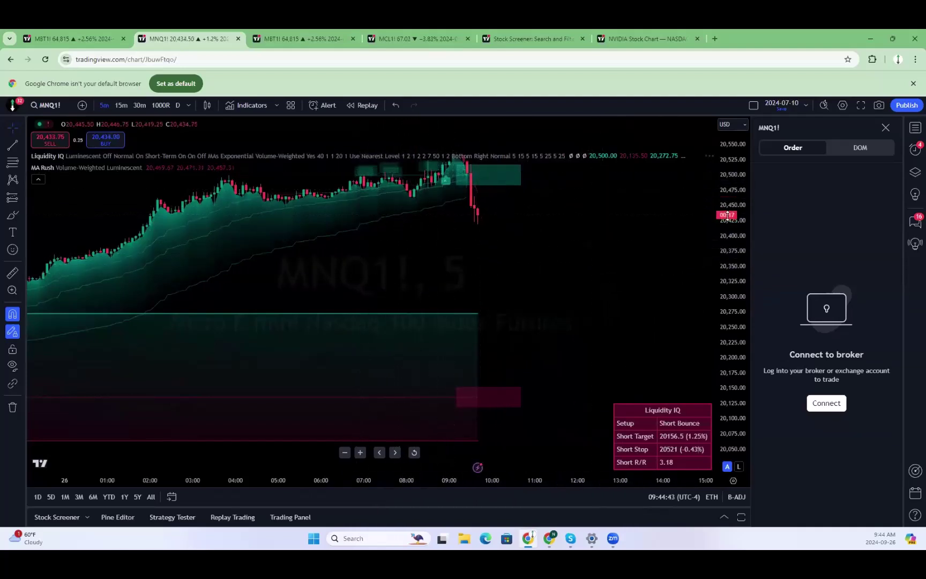
scroll(727, 214, "down", 2)
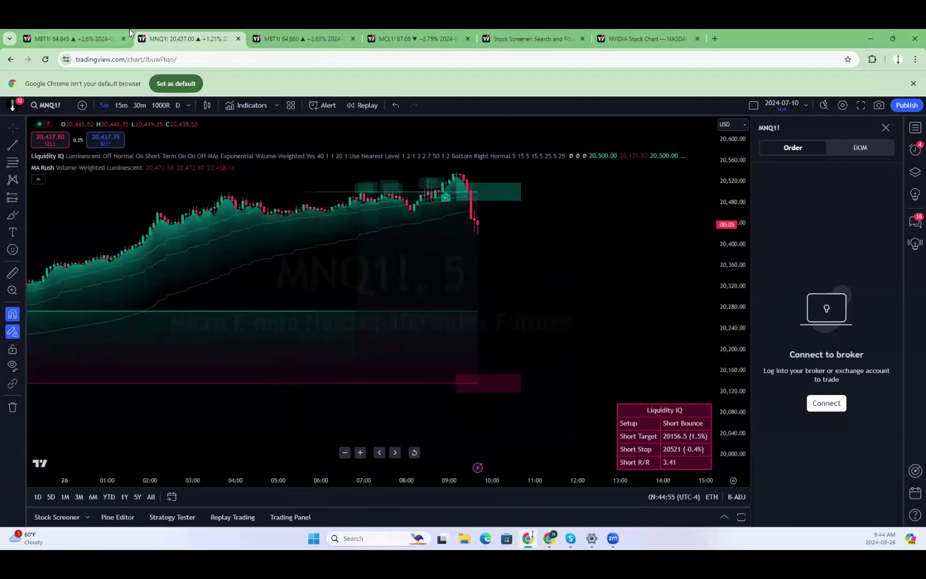
scroll(475, 263, "down", 4)
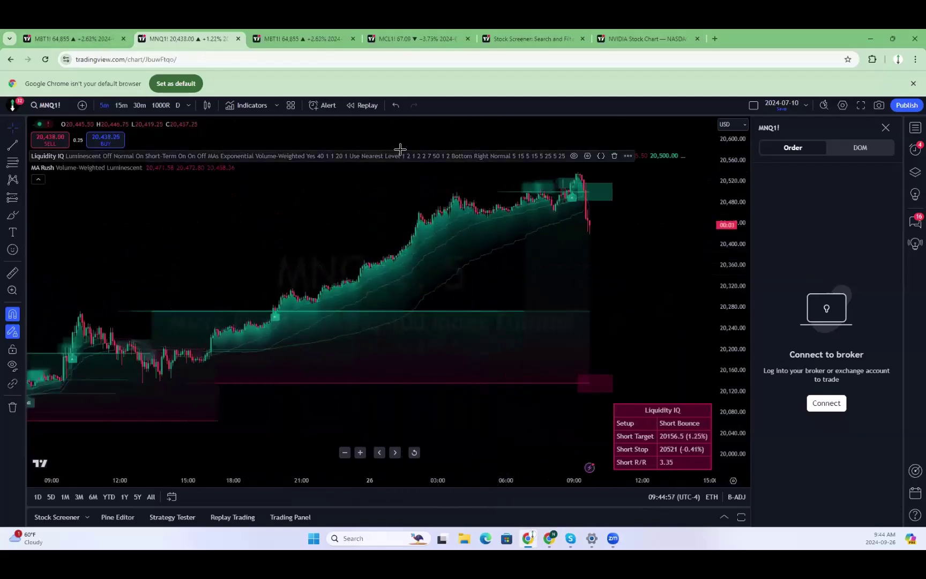
Set Liquidity IQ back to a 30-minute base reference timeframe with Mid-Term data lookback on the MNQ1! chart.
left_click(586, 156)
left_click_drag(508, 127, 280, 107)
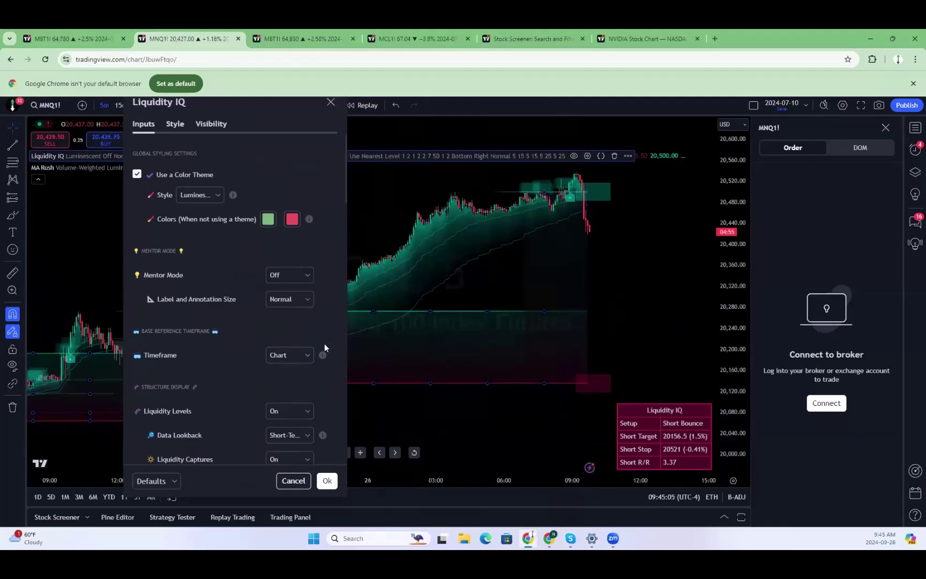
left_click(289, 356)
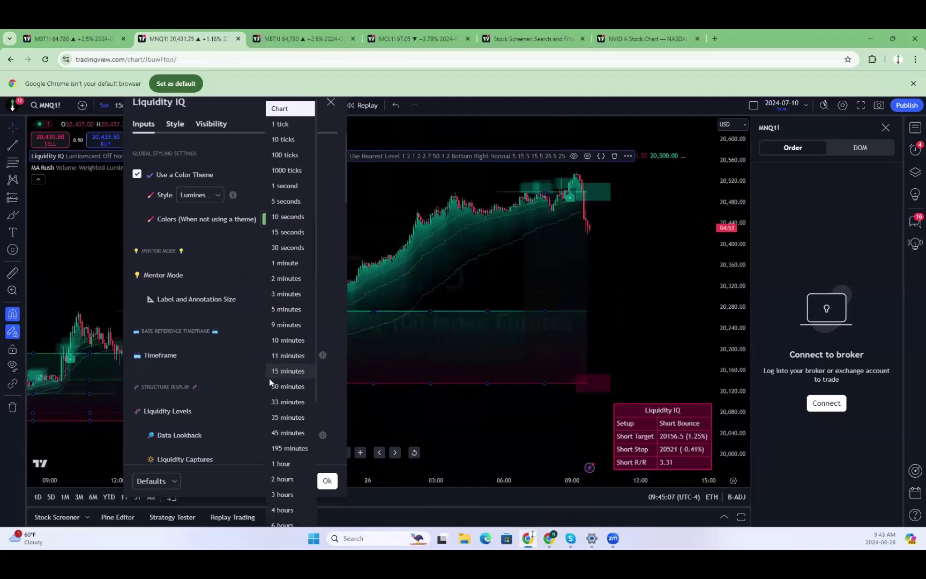
left_click(280, 386)
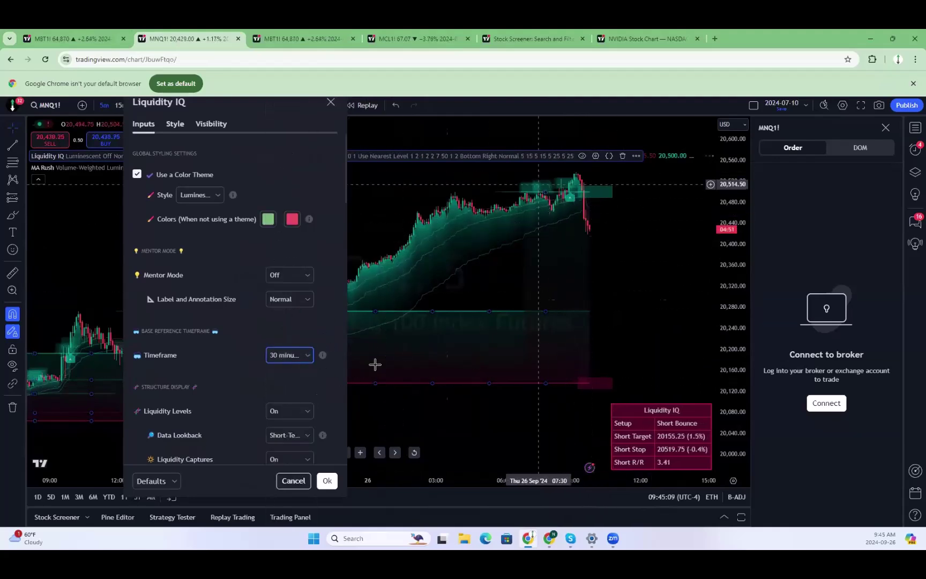
left_click(290, 436)
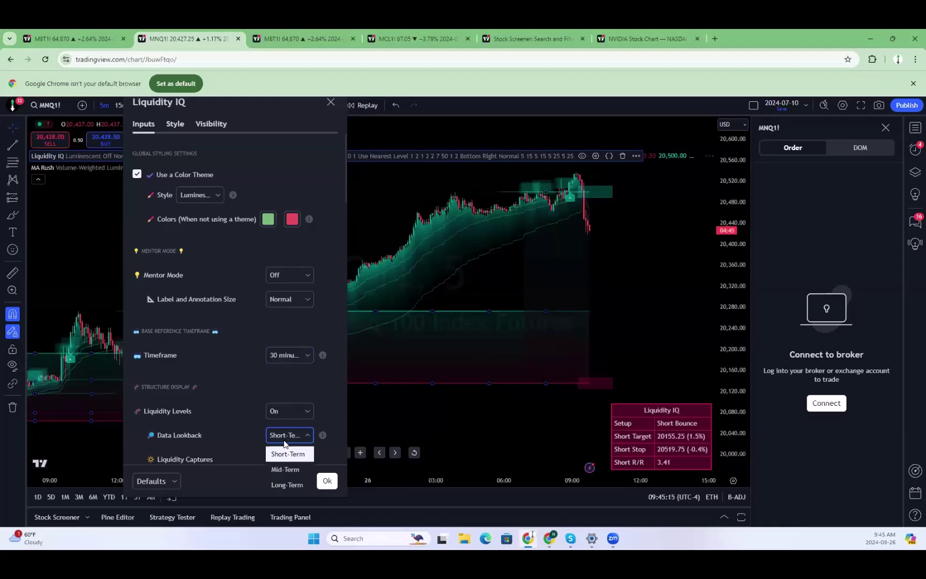
left_click(298, 471)
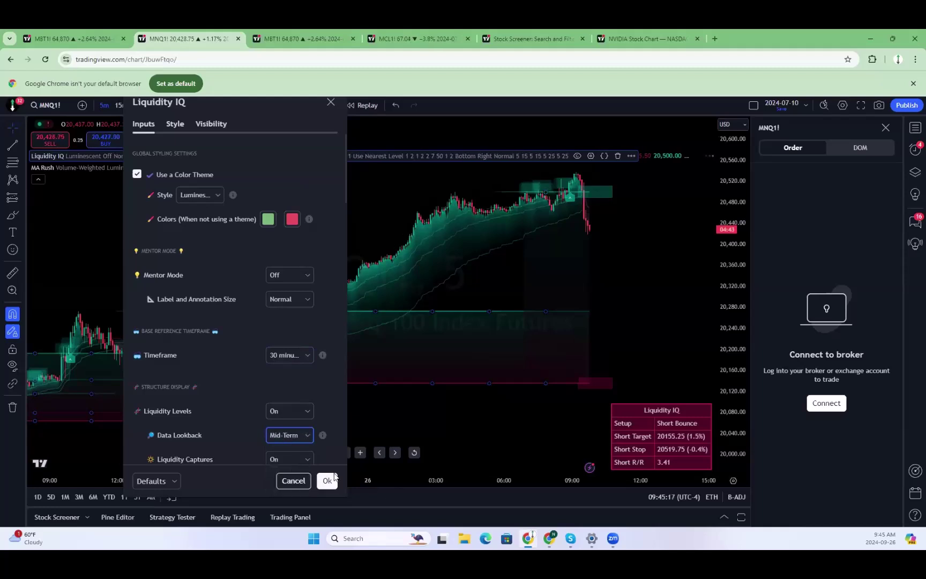
left_click(328, 480)
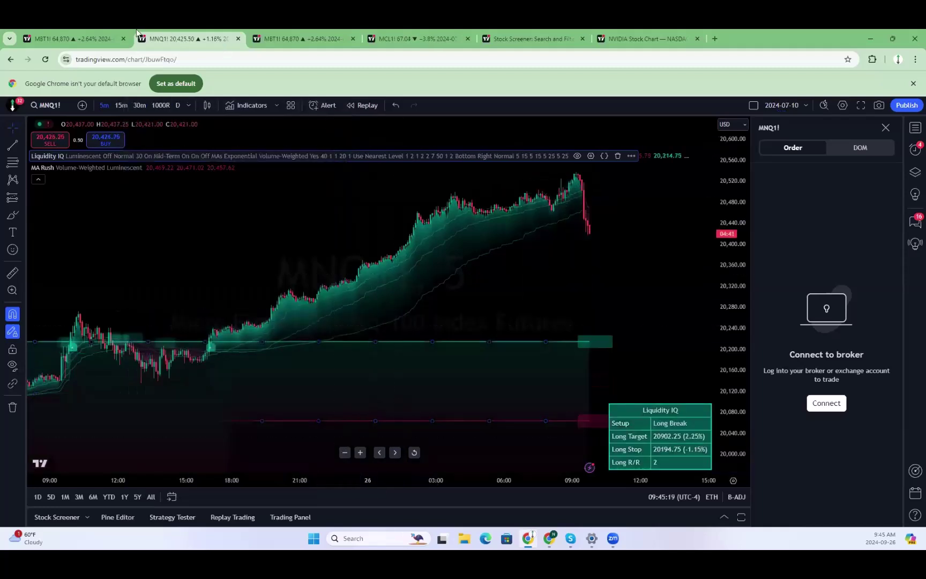
Review the sell limit order with its target and stop levels on the MBT1! chart and collapse the indicator legend.
left_click(99, 34)
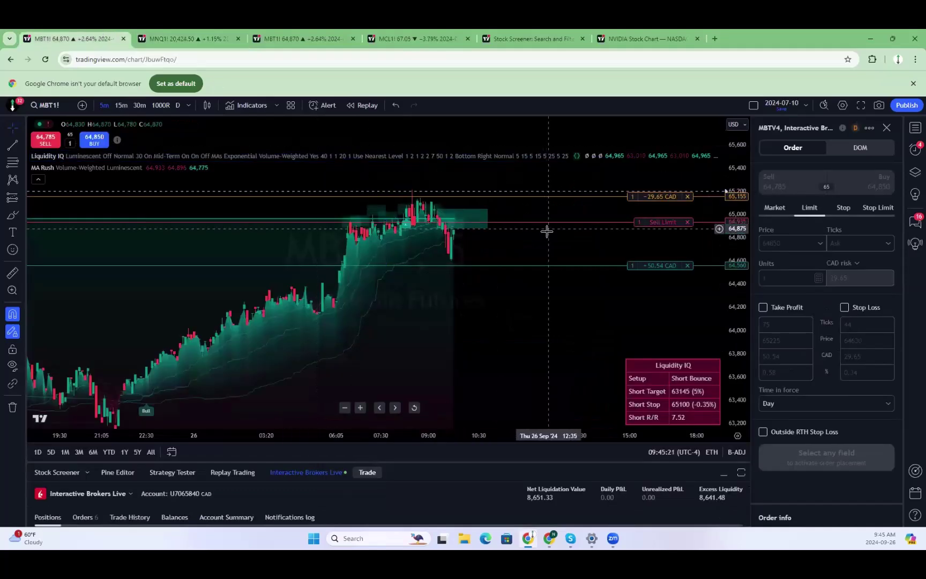
left_click(659, 225)
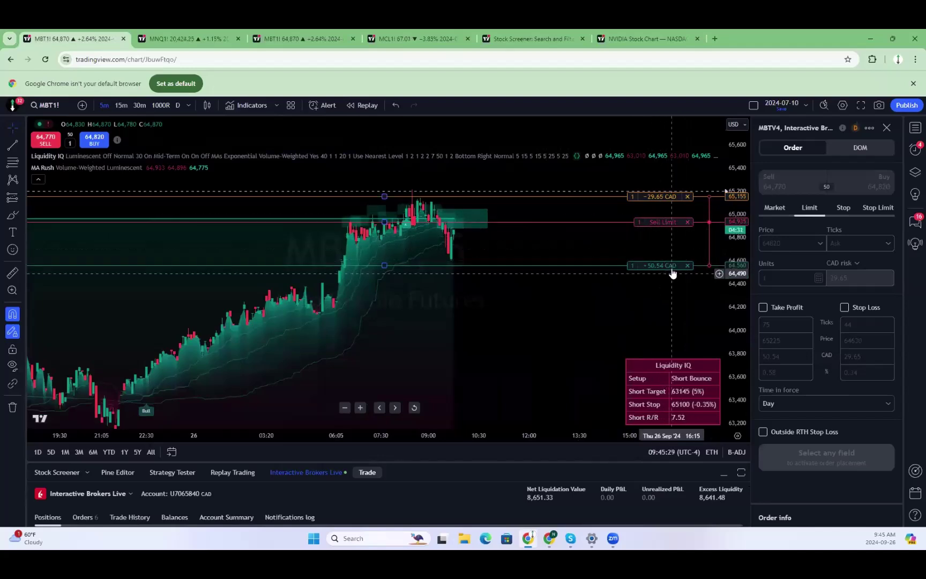
left_click_drag(478, 239, 531, 241)
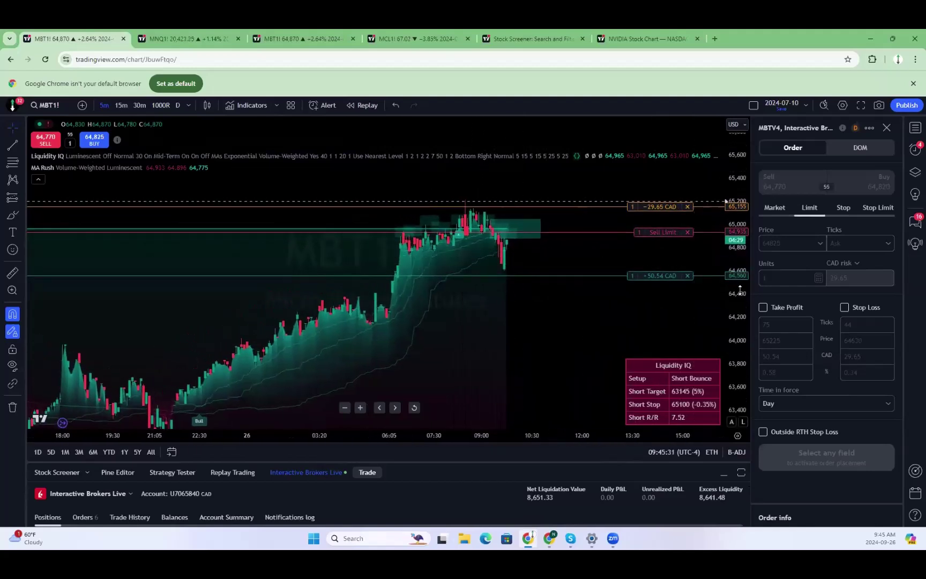
scroll(540, 364, "right", 3)
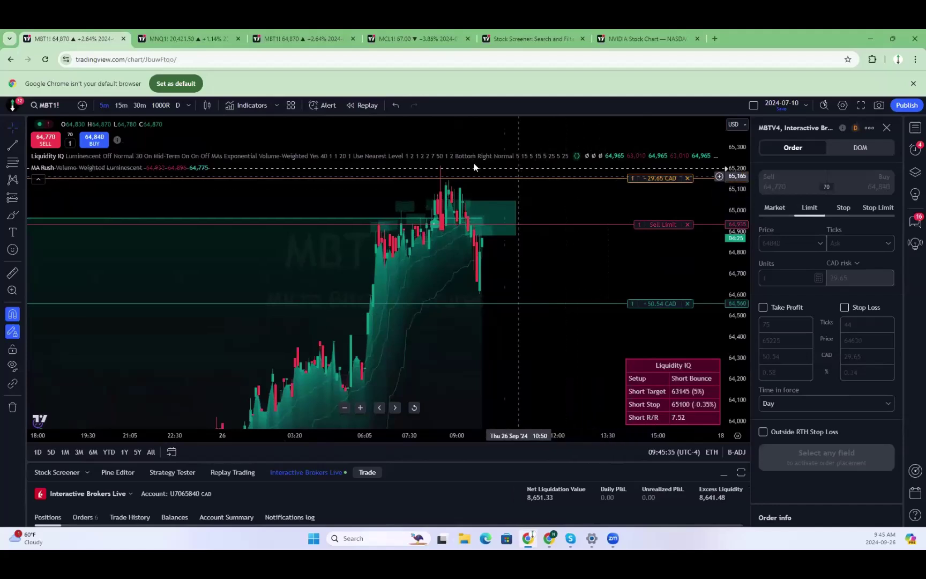
mouse_move(184, 34)
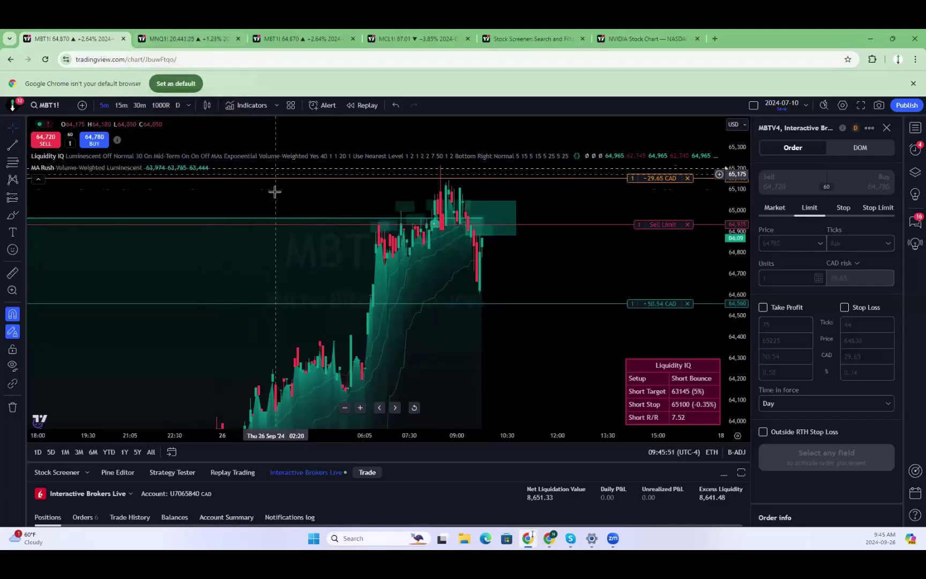
left_click(38, 179)
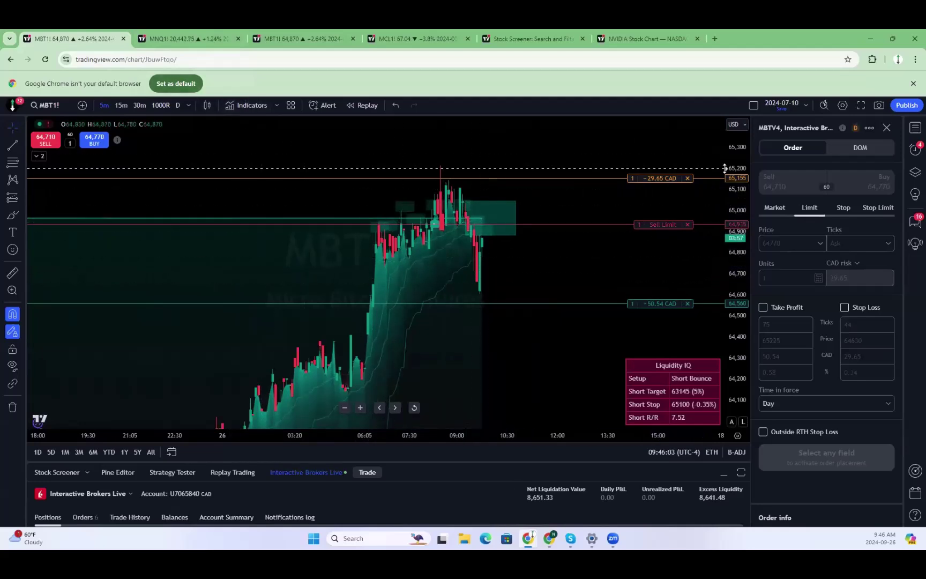
Examine the MNQ1! chart's recent and earlier price action against its Liquidity IQ zones.
key("ctrl+Tab")
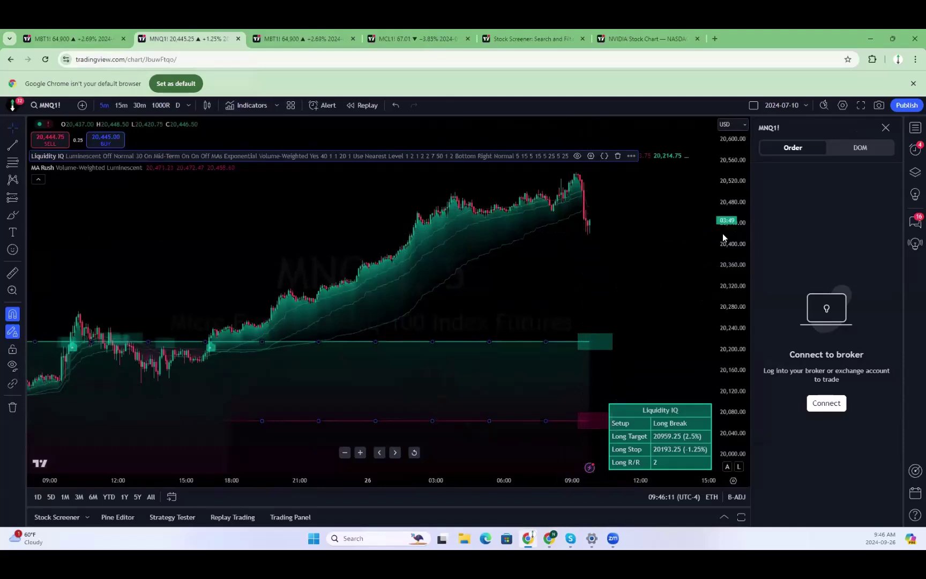
left_click_drag(543, 310, 518, 333)
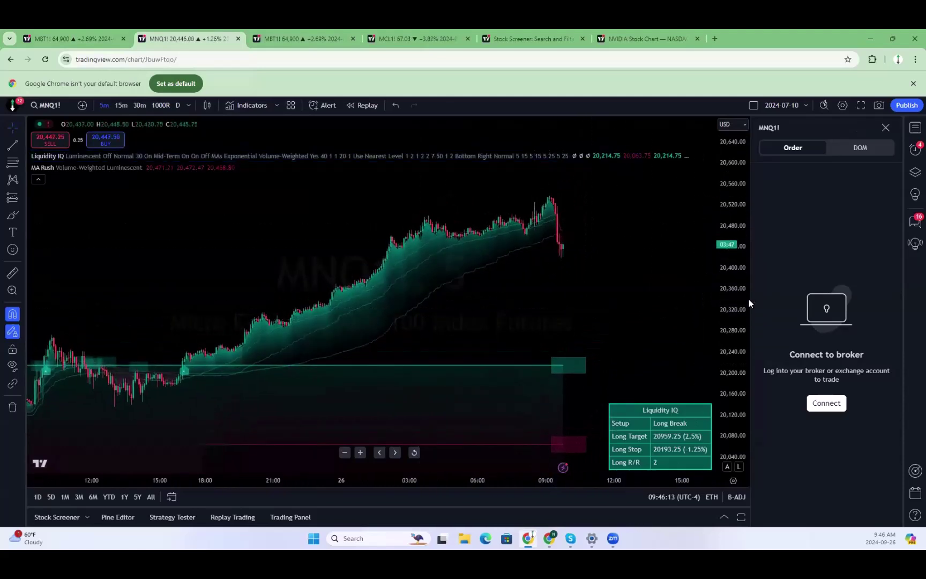
left_click_drag(744, 288, 709, 306)
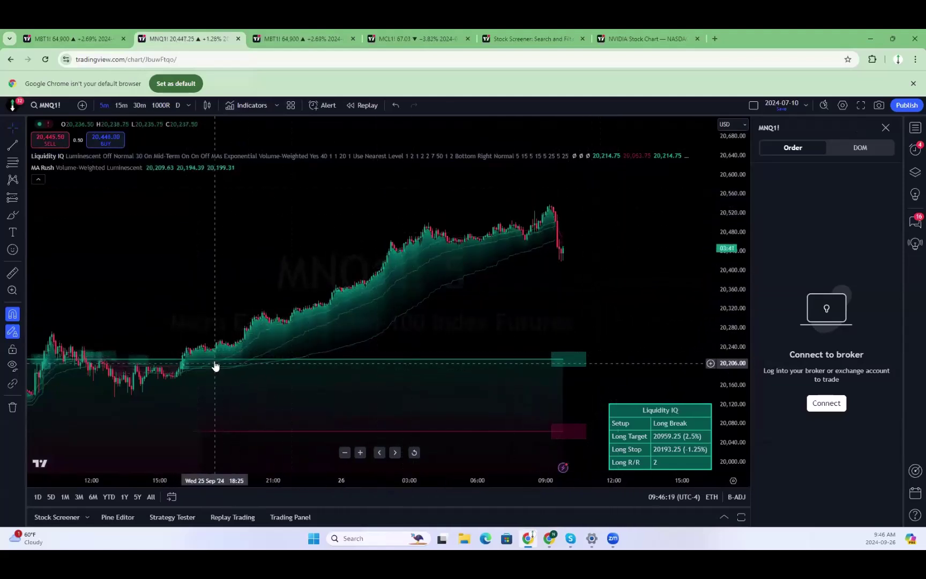
scroll(525, 201, "down", 3)
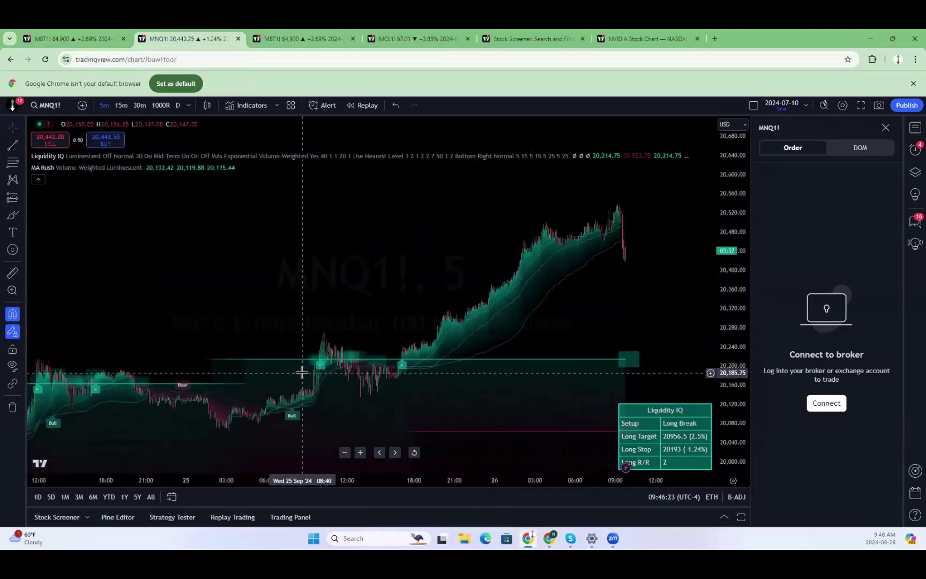
scroll(486, 321, "up", 3)
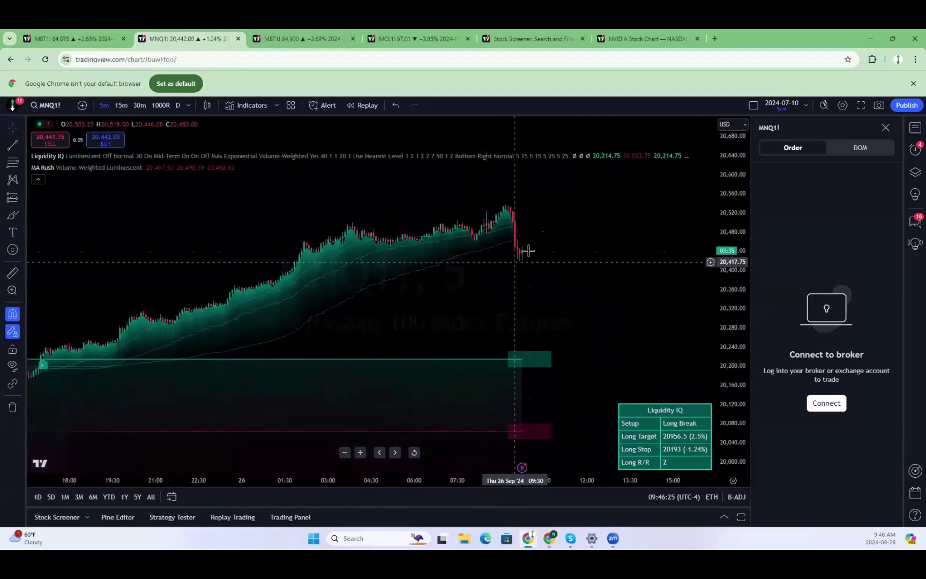
Load Micro Gold Futures (MGC) in the MBT1! chart connected to Interactive Brokers and fit its order levels in view.
left_click(67, 30)
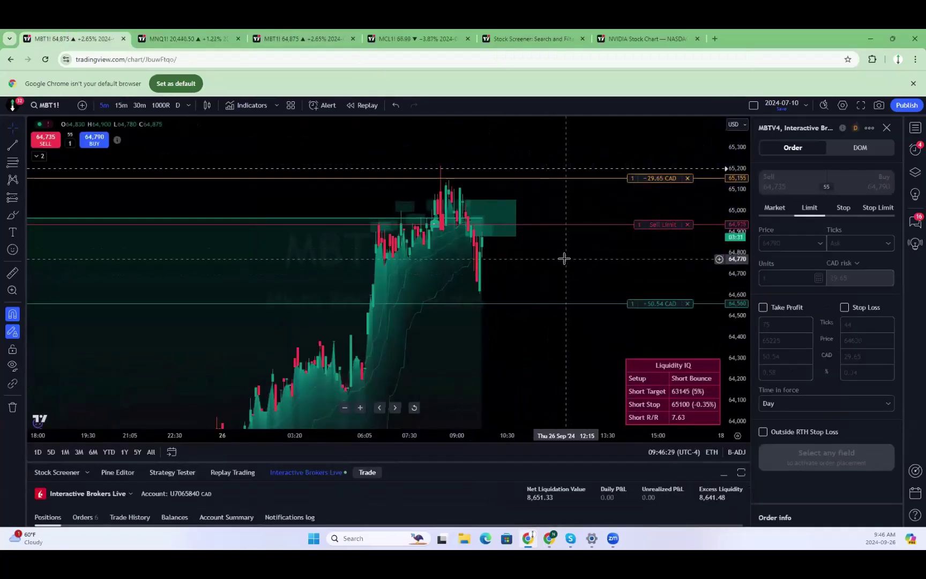
type("MGC")
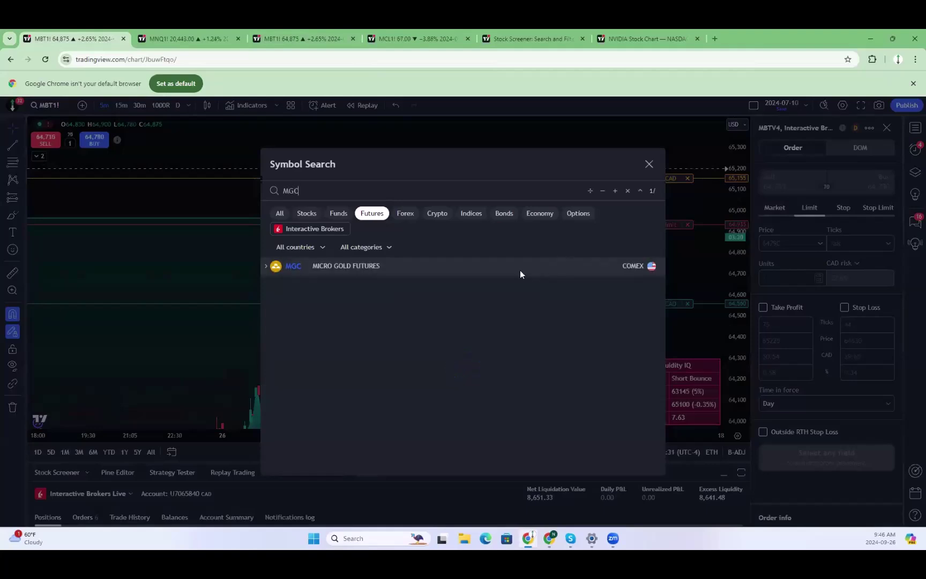
left_click(438, 264)
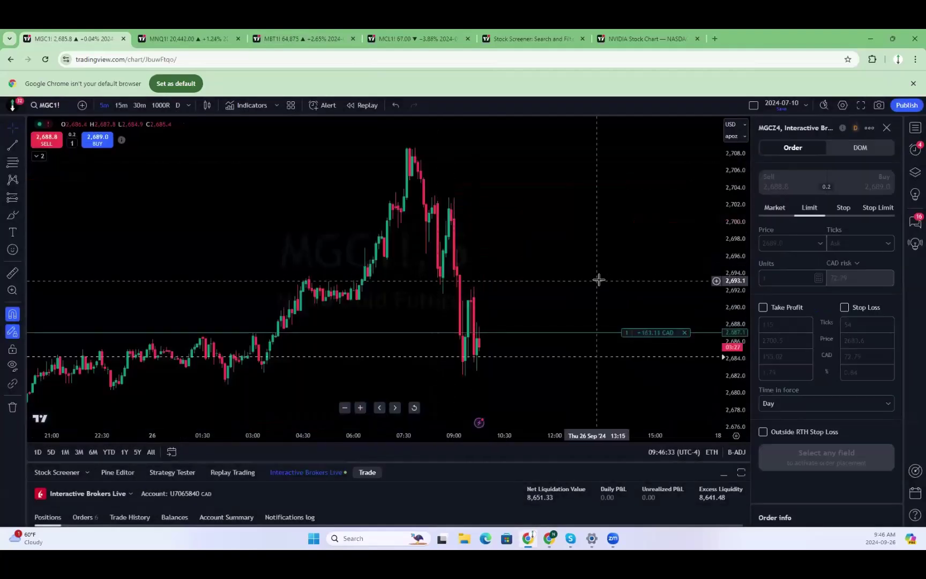
left_click_drag(737, 292, 743, 316)
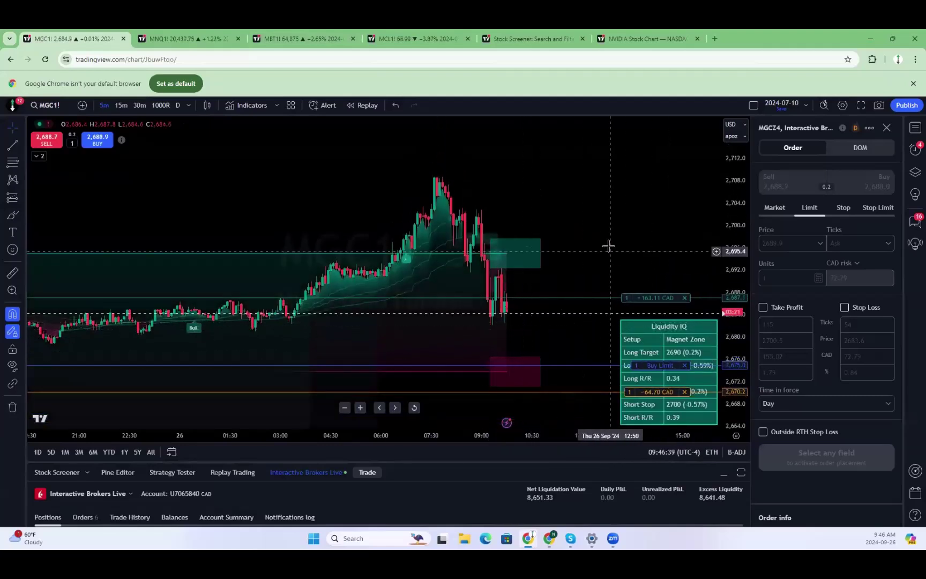
Examine the MGC1! chart's recent and earlier price action against its Liquidity IQ zones and order levels.
left_click_drag(608, 246, 562, 181)
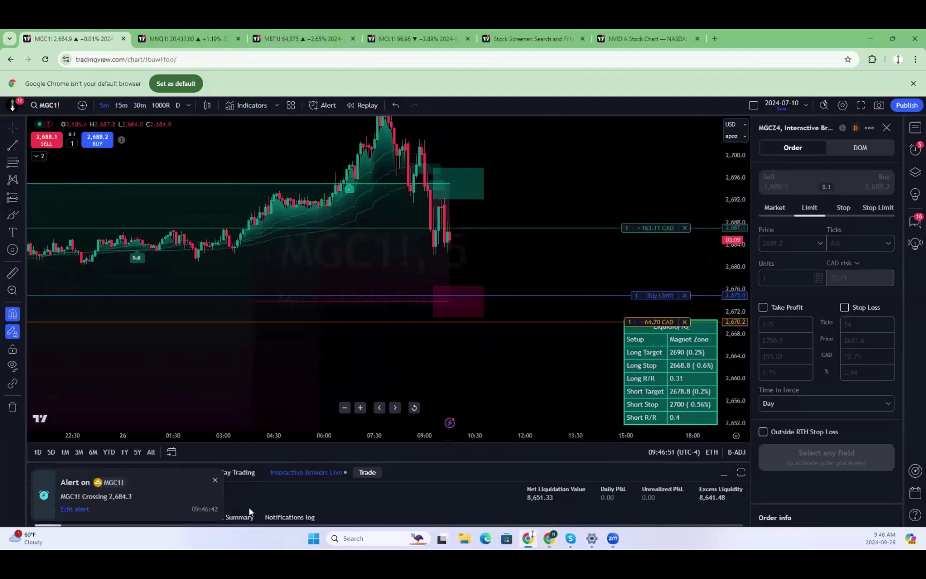
scroll(535, 231, "down", 3)
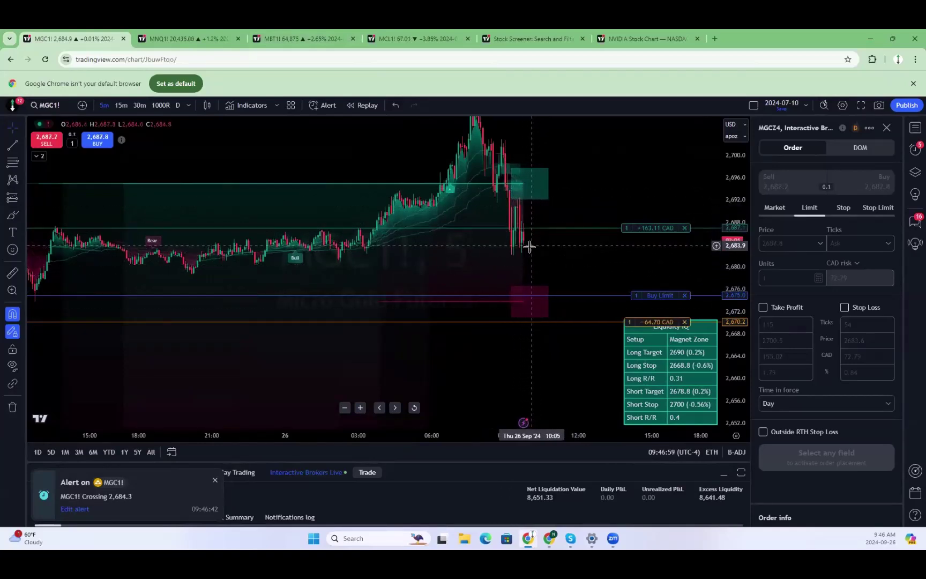
scroll(527, 251, "up", 2)
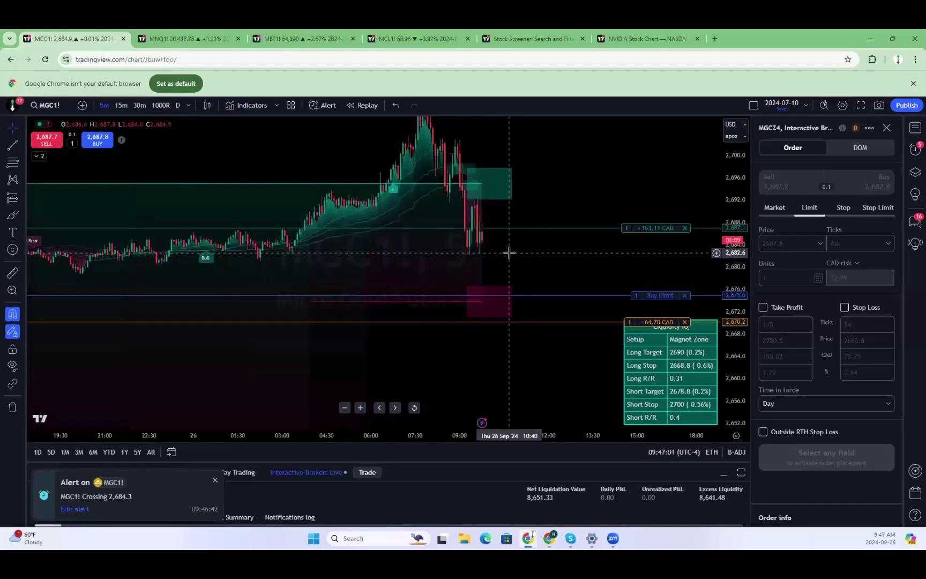
left_click_drag(601, 234, 659, 192)
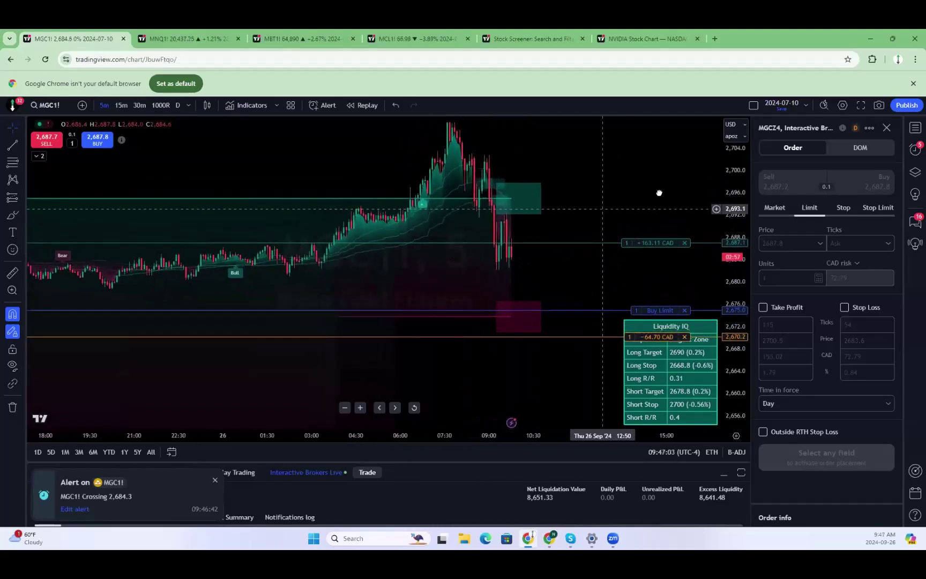
scroll(660, 191, "down", 3)
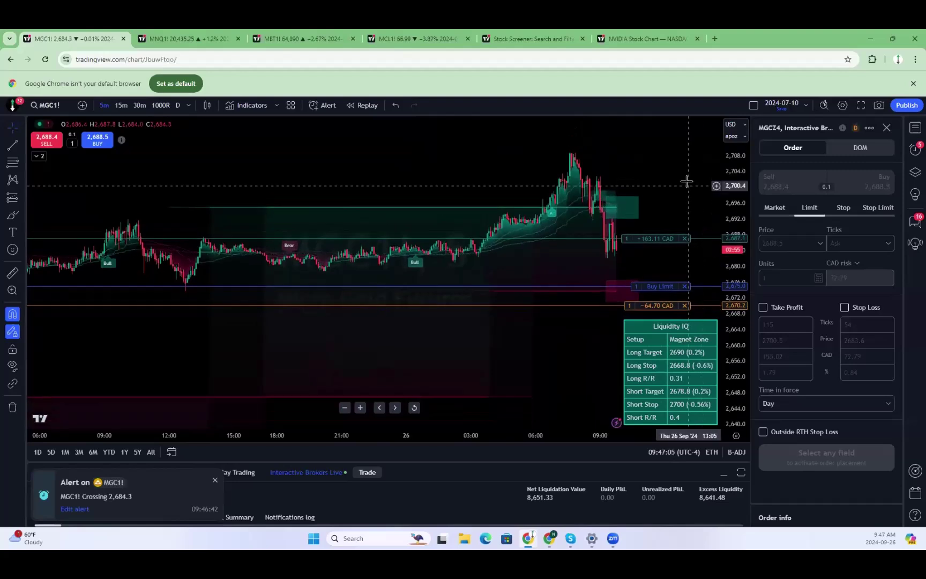
scroll(686, 182, "down", 3)
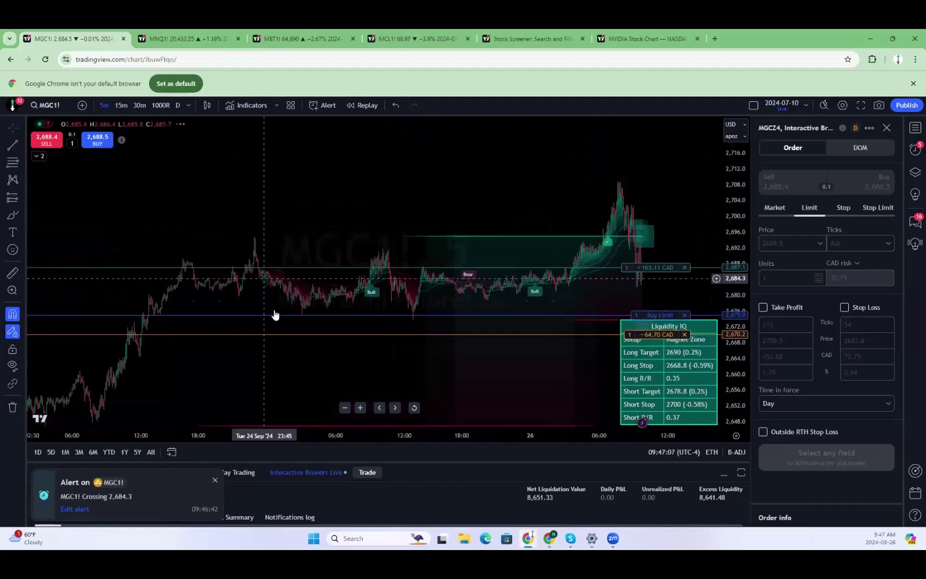
scroll(504, 257, "up", 3)
right_click(507, 256)
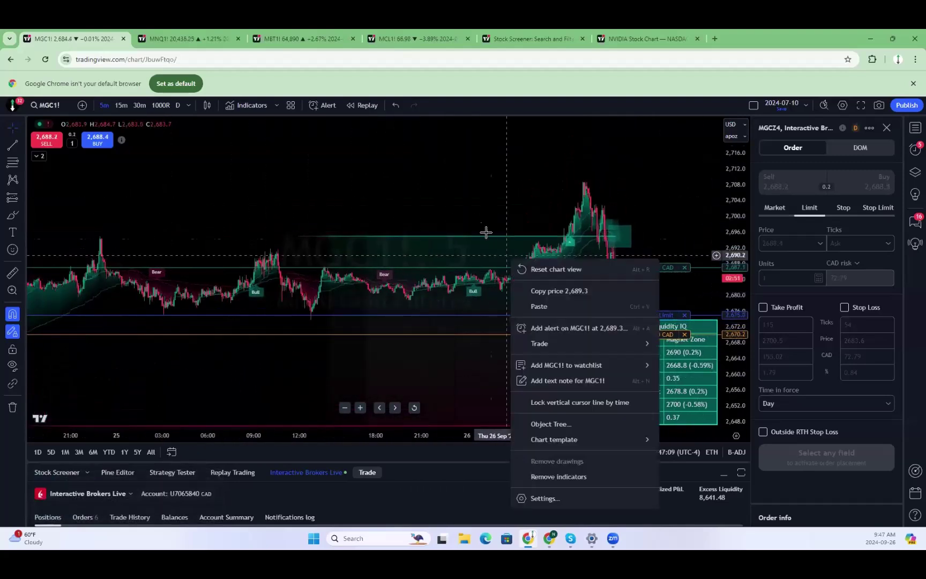
scroll(480, 219, "up", 2)
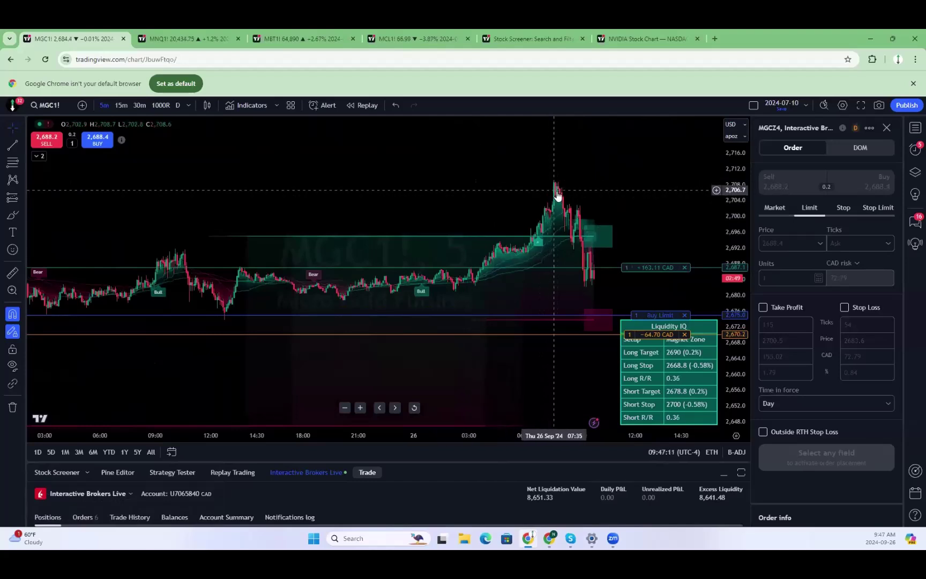
scroll(596, 282, "up", 2)
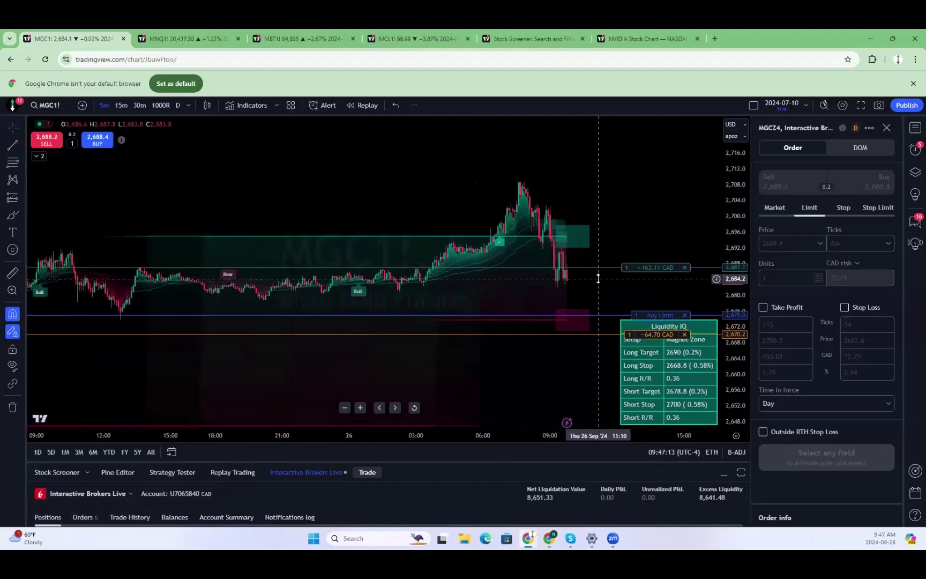
scroll(596, 278, "up", 1)
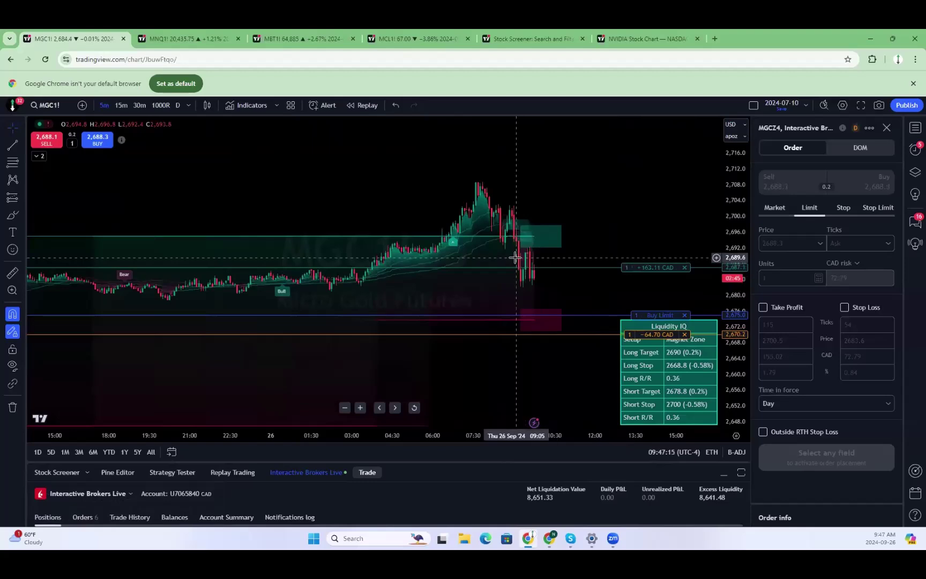
Inspect the latest MGC1! candles in relation to the buy limit order and its target and stop levels.
scroll(423, 262, "up", 3)
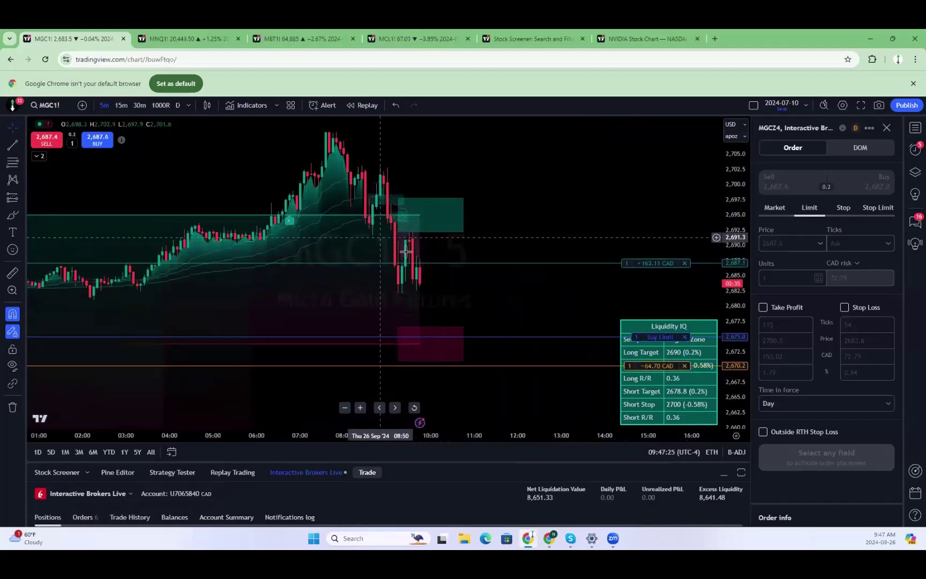
left_click_drag(505, 305, 542, 304)
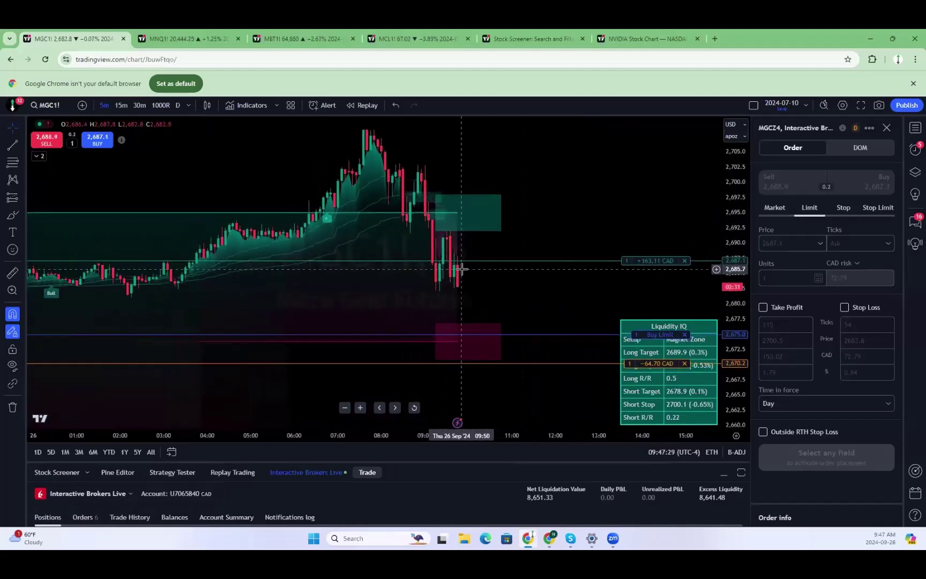
left_click_drag(682, 304, 631, 259)
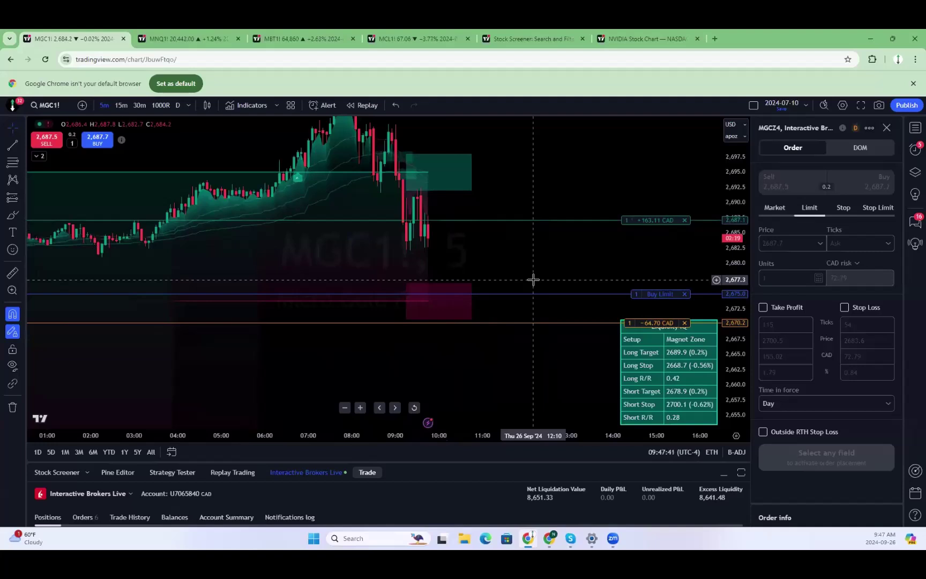
scroll(475, 262, "down", 2)
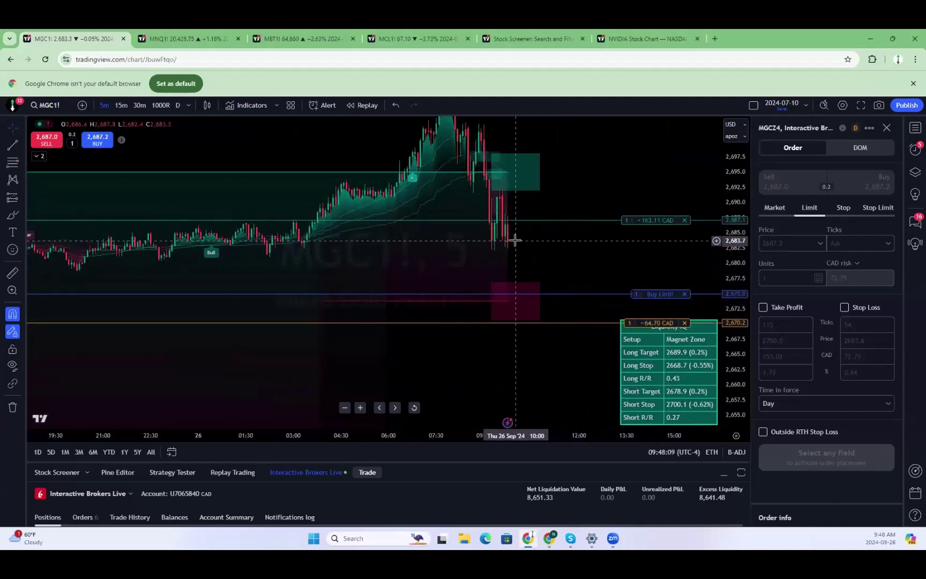
Check the four-chart MBT1! layout and the latest price move on the MNQ1! chart.
left_click(307, 37)
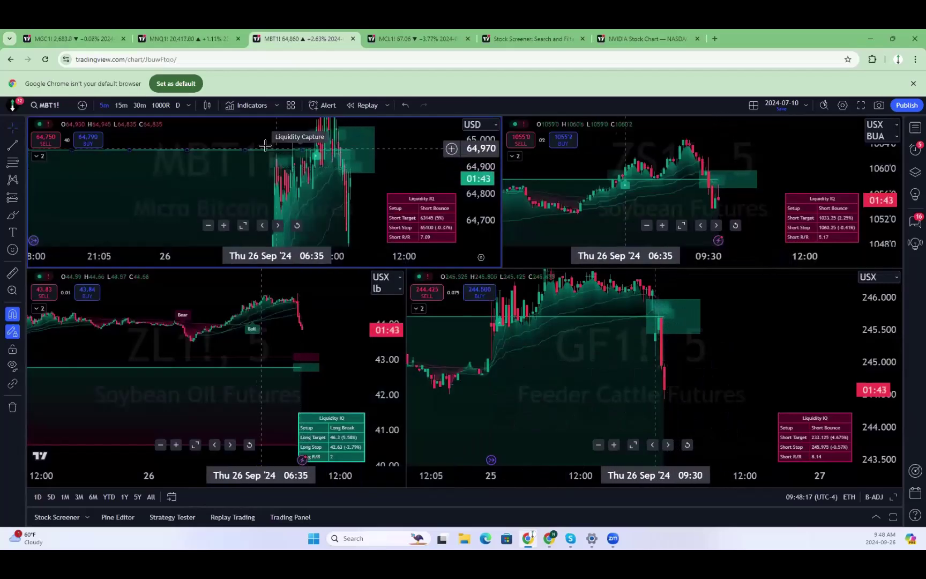
left_click(205, 35)
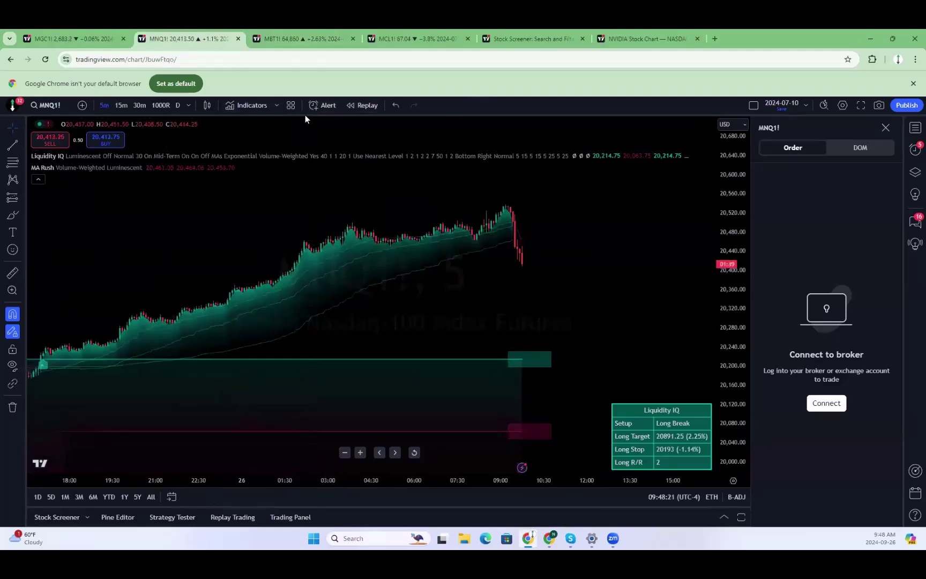
left_click_drag(490, 211, 546, 246)
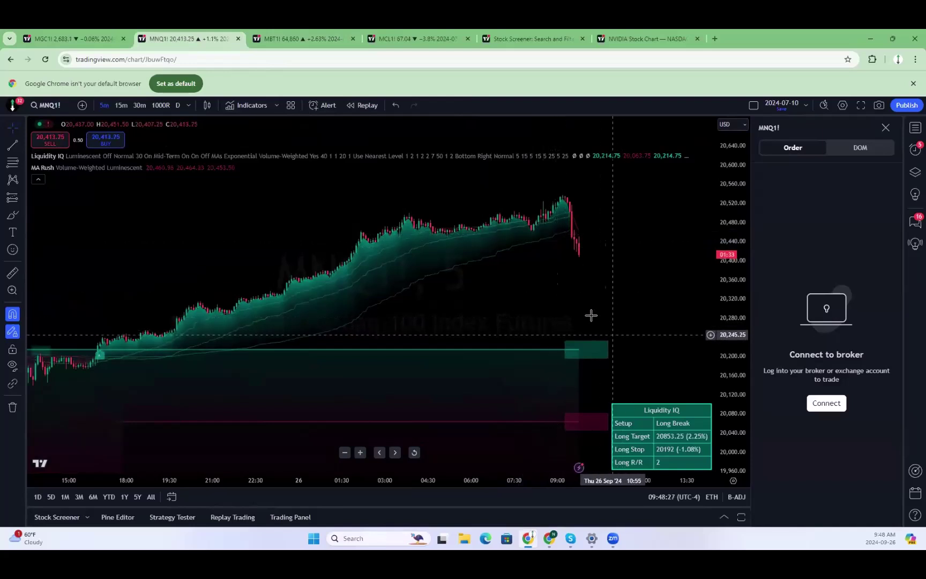
Enlarge the Micro WTI Crude Oil and Micro Silver charts in the four-chart MCL1! layout.
left_click(428, 36)
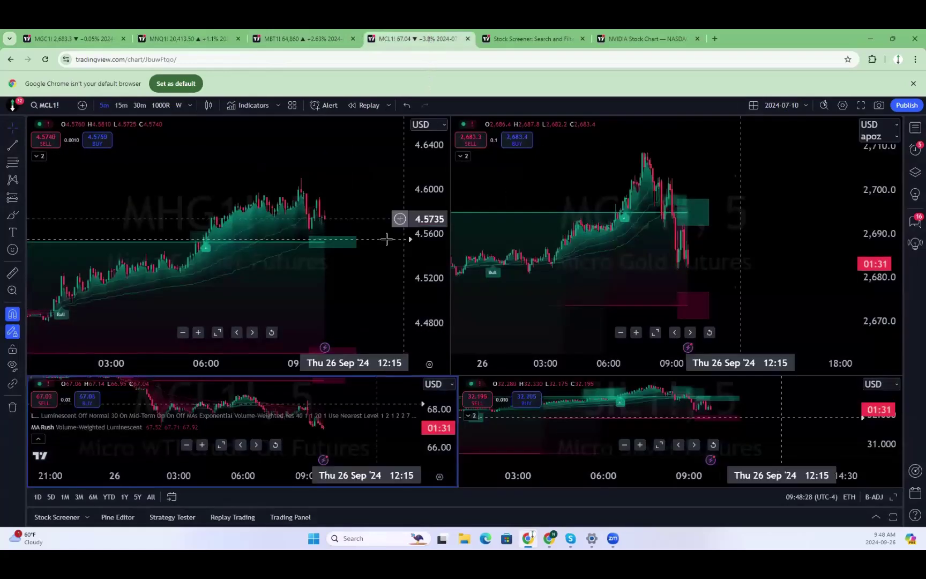
left_click_drag(365, 375, 432, 192)
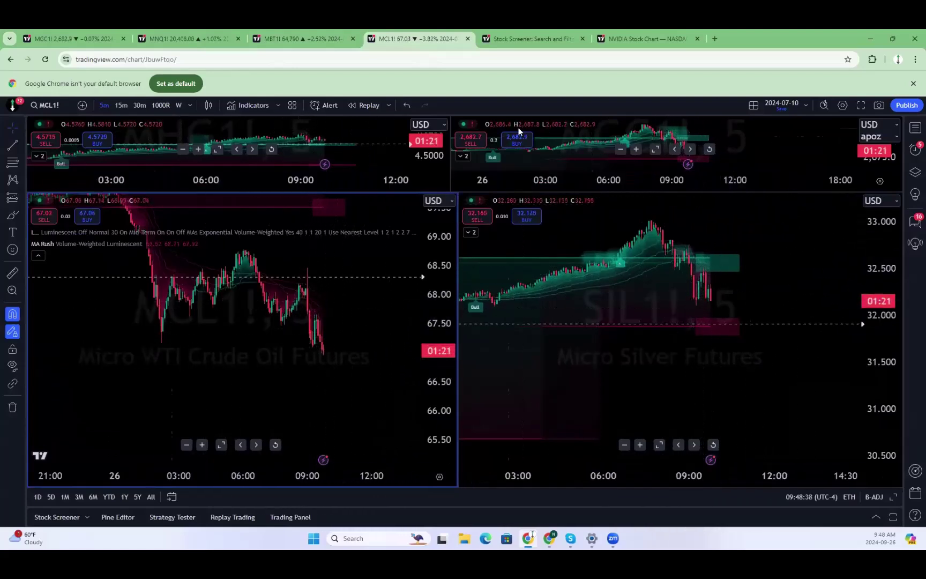
Review the Soybean Oil and Soybean futures charts in the four-chart MBT1! layout against their Liquidity IQ zones.
left_click(316, 39)
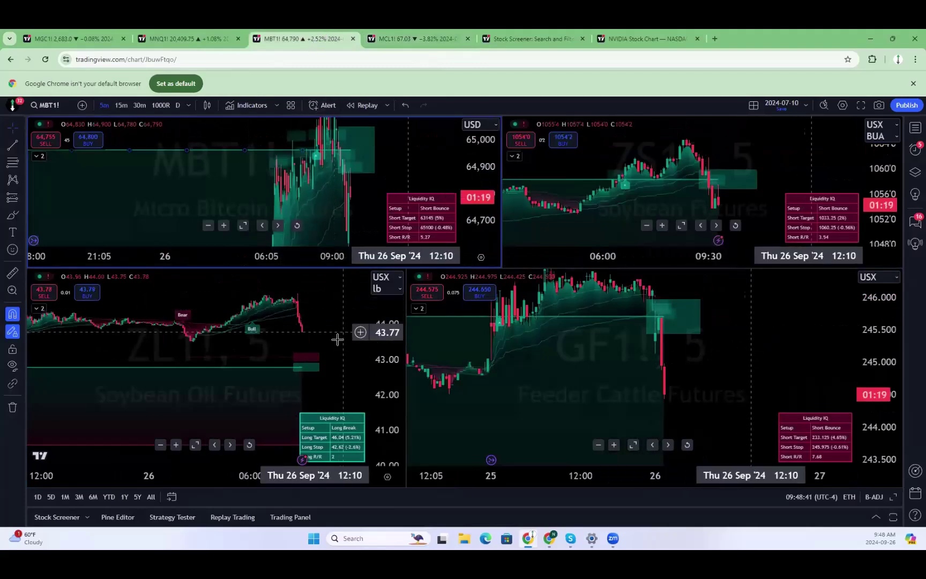
scroll(289, 324, "up", 1)
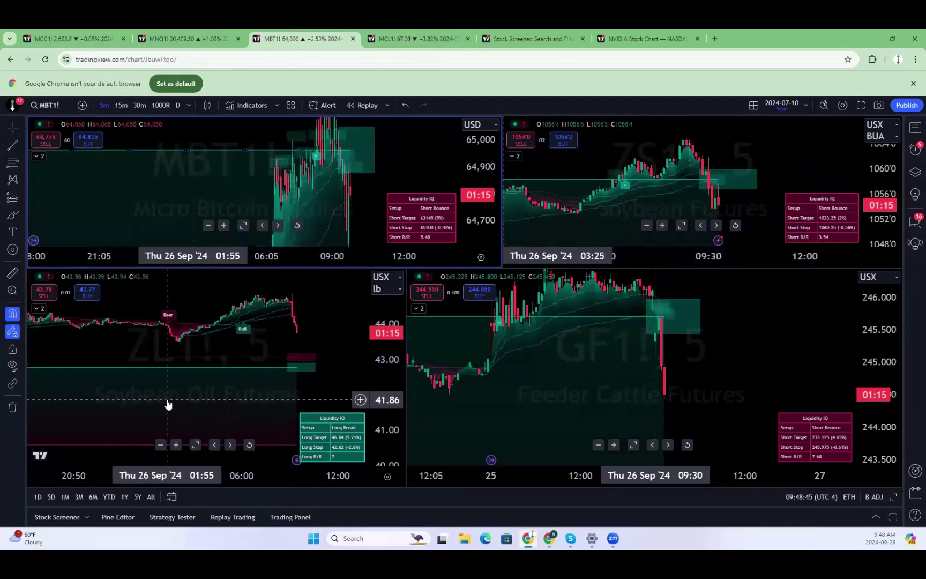
left_click(721, 186)
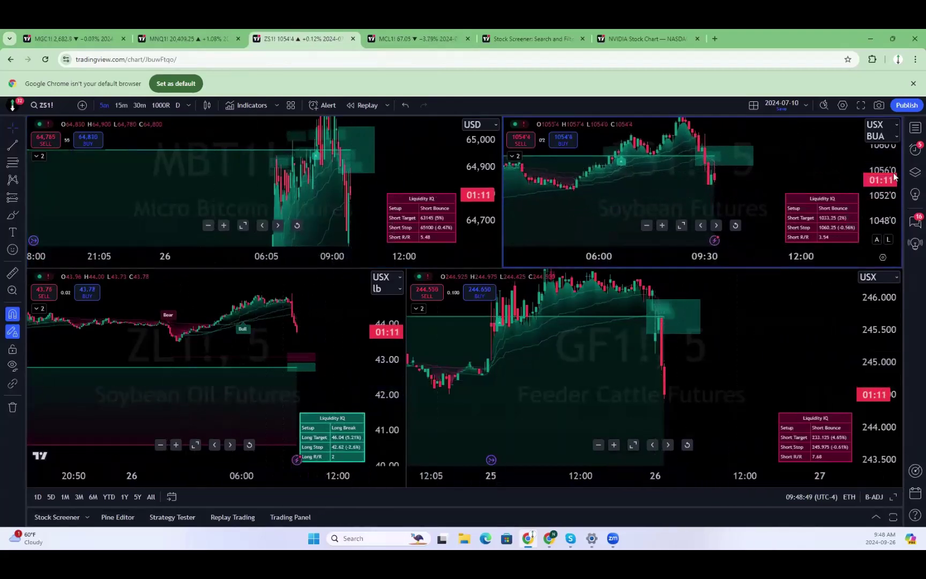
scroll(822, 217, "down", 2)
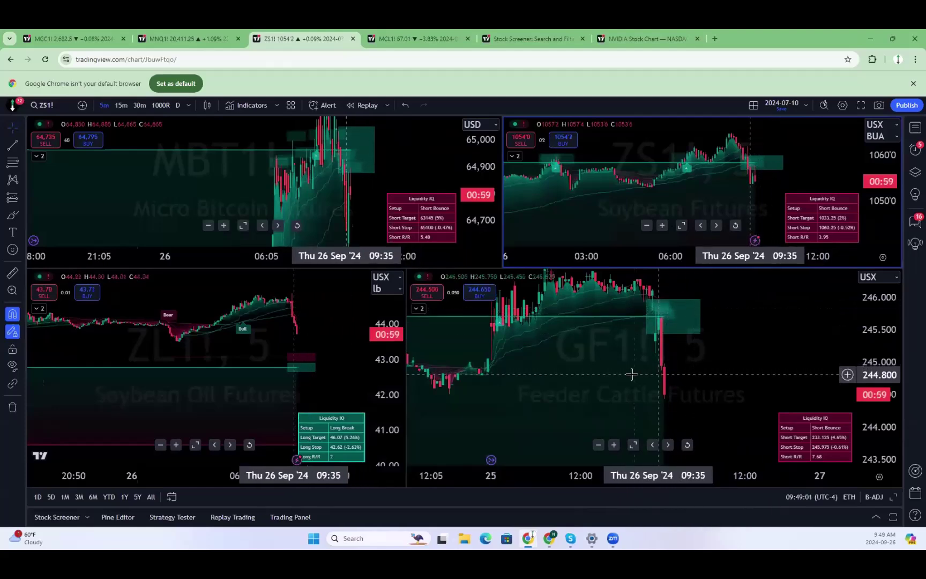
Examine the Feeder Cattle (GF1!) chart's liquidity capture zone and the candles around the 26 September open.
scroll(643, 348, "down", 2)
left_click_drag(776, 335, 817, 336)
scroll(817, 336, "up", 3)
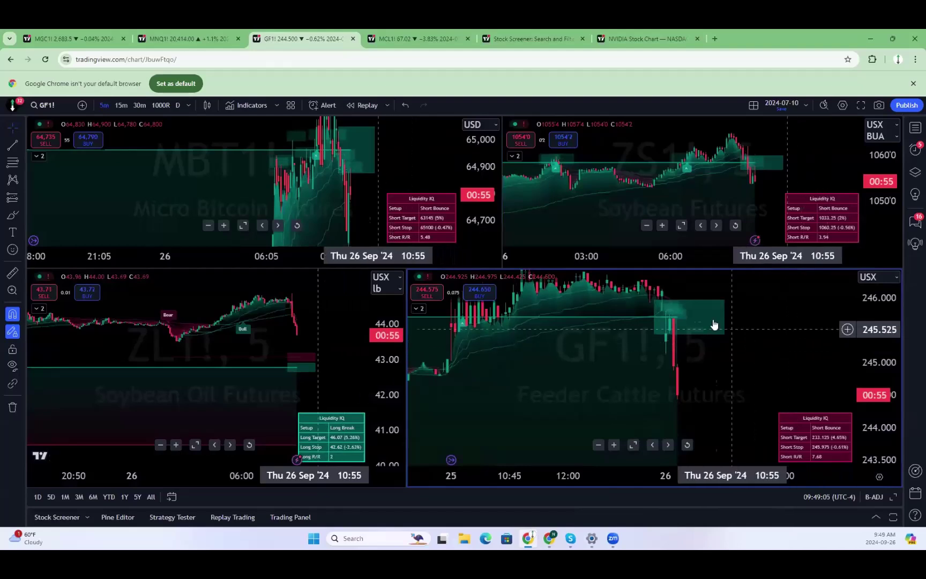
scroll(707, 335, "left", 3)
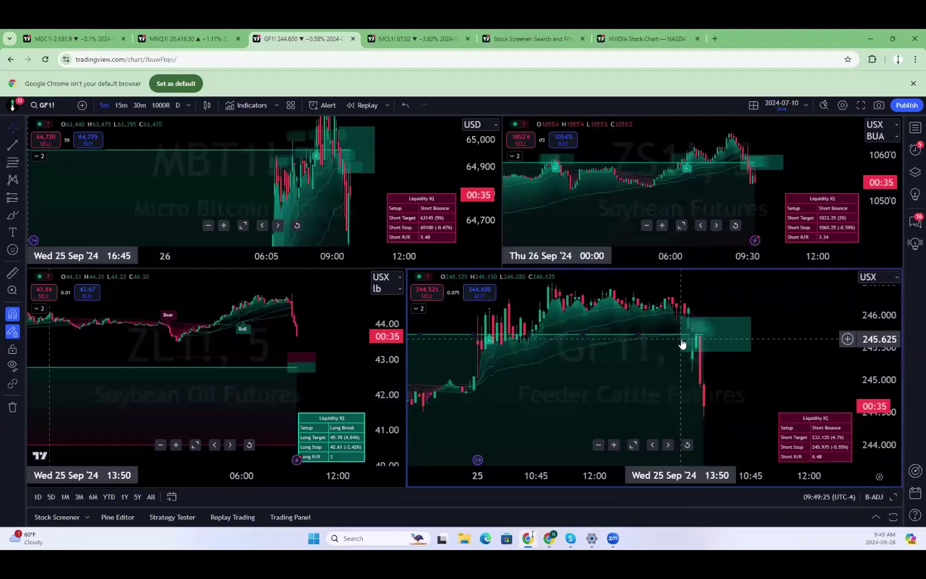
scroll(667, 351, "up", 3)
scroll(685, 353, "left", 5)
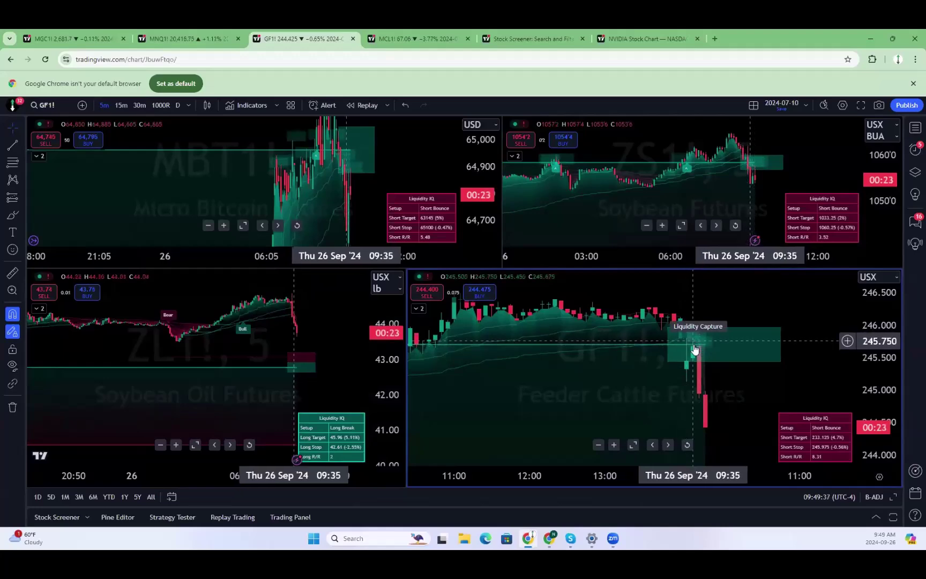
right_click(741, 236)
left_click(702, 349)
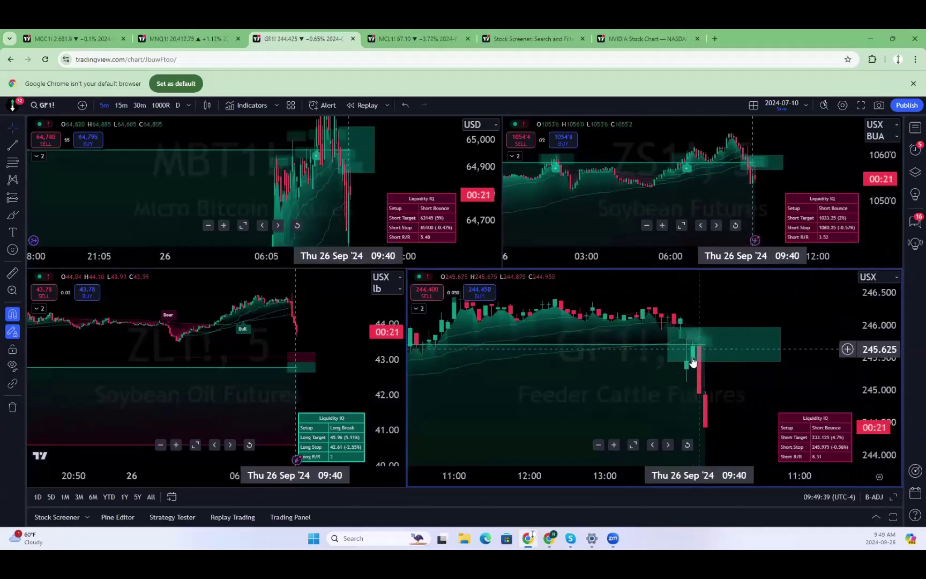
scroll(653, 325, "left", 2)
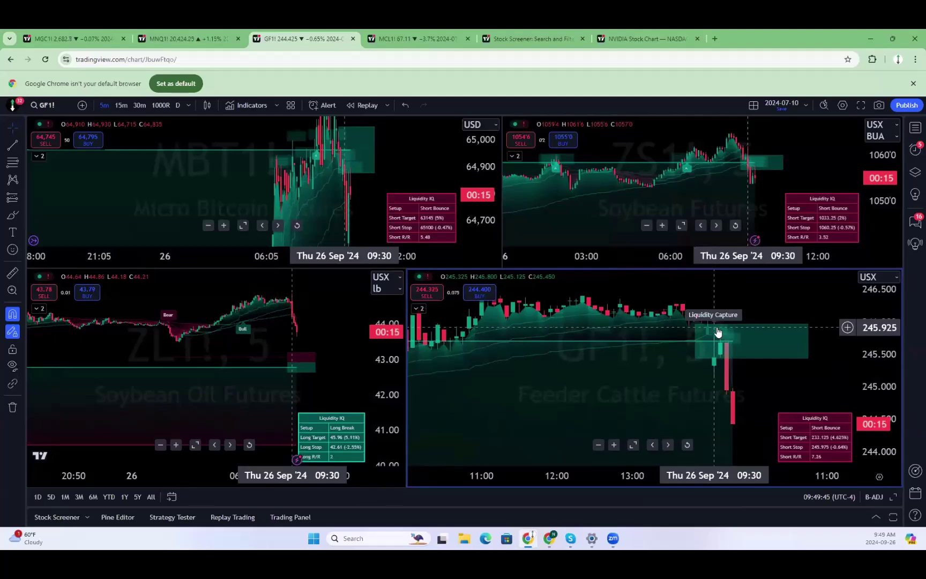
scroll(730, 320, "right", 4)
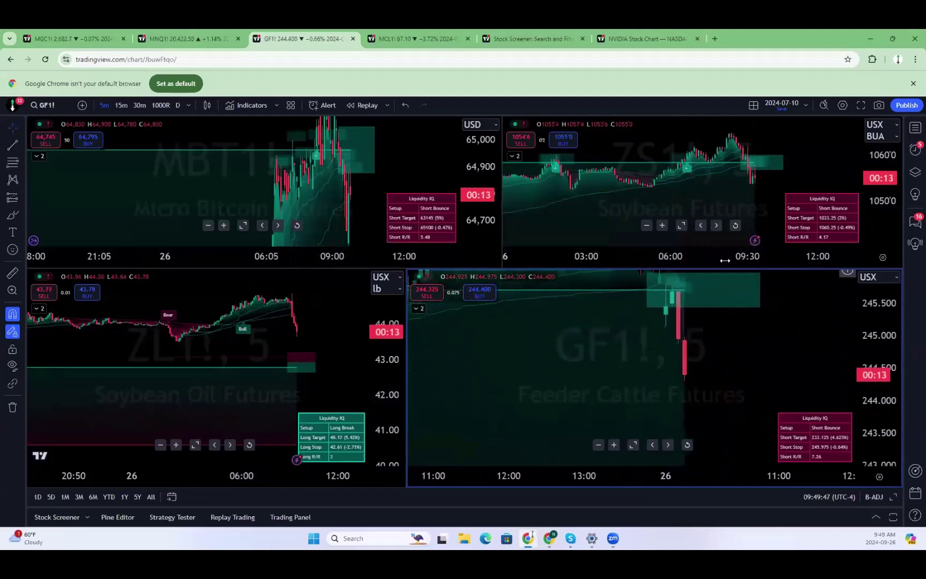
scroll(724, 323, "down", 2)
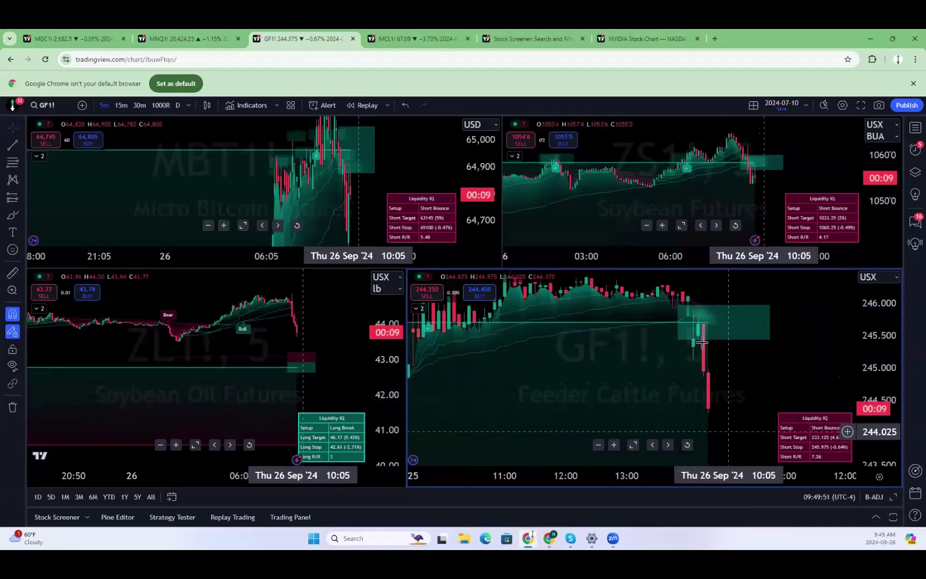
Load the Micro Bitcoin futures symbol MBT1! in the broker-connected Micro Gold chart.
left_click(75, 38)
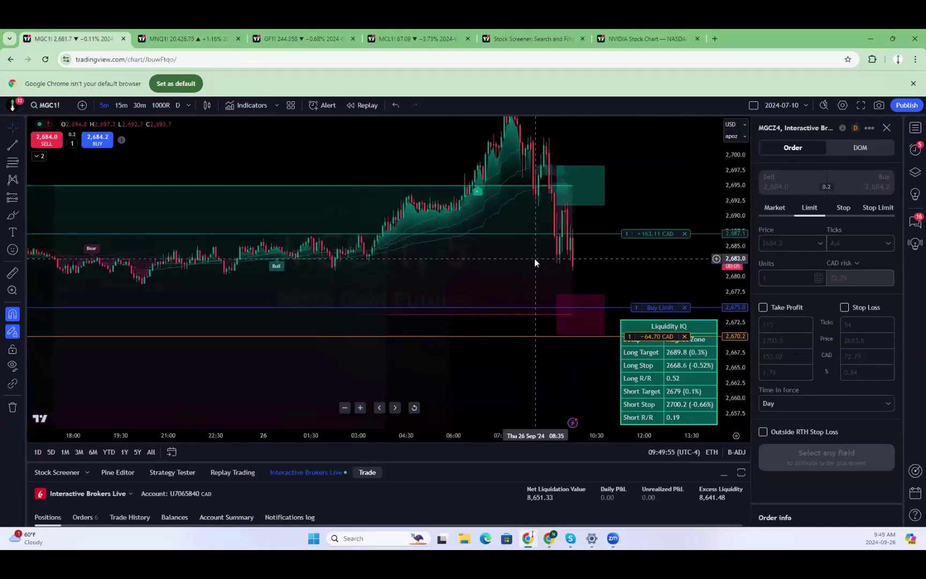
type("MBT")
left_click(356, 265)
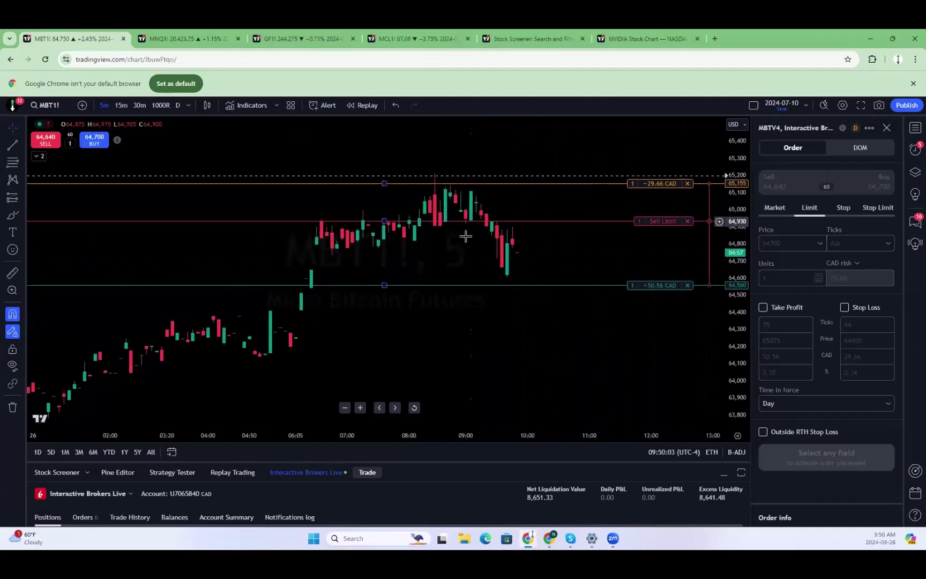
Set the Liquidity IQ indicator's color theme style to Cosmic on the MBT1! chart.
left_click(38, 156)
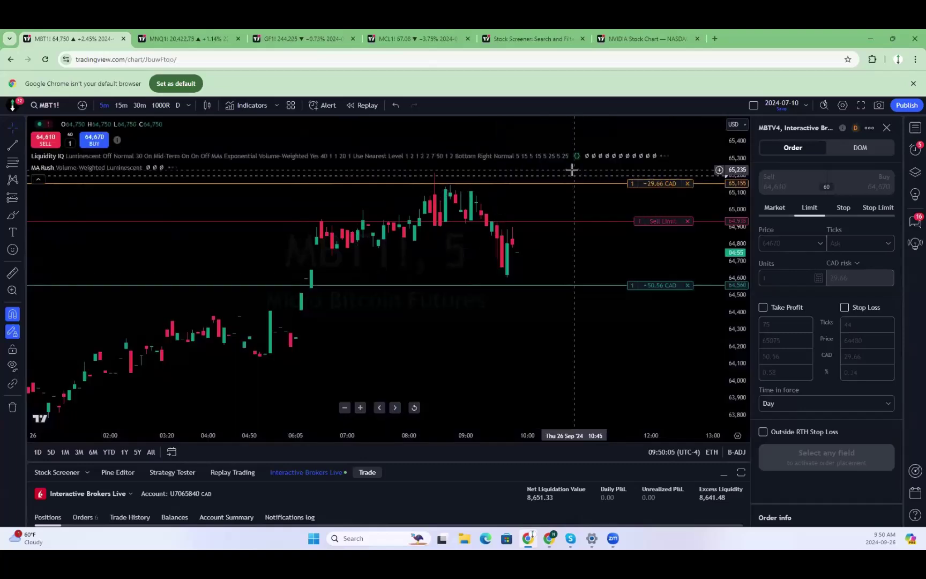
right_click(612, 151)
key("Escape")
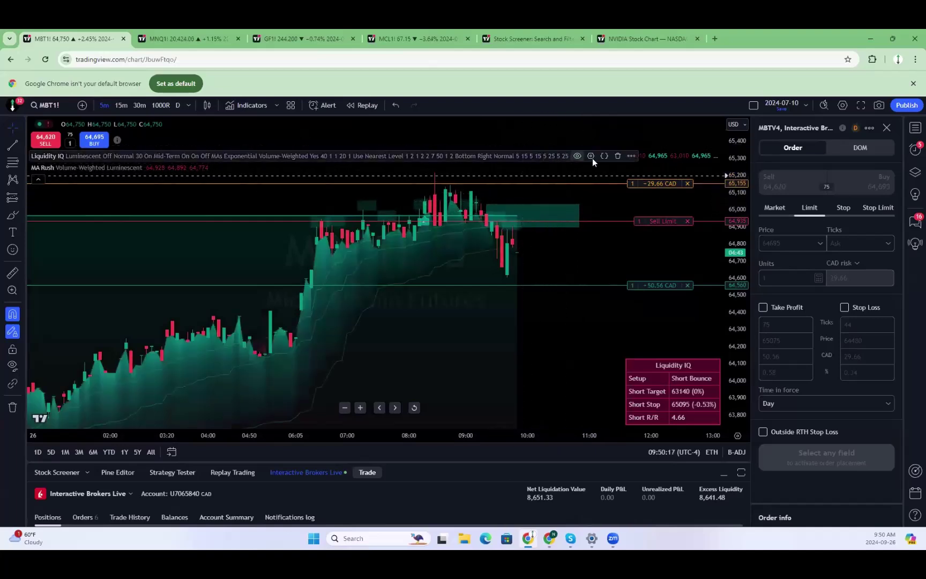
left_click(591, 156)
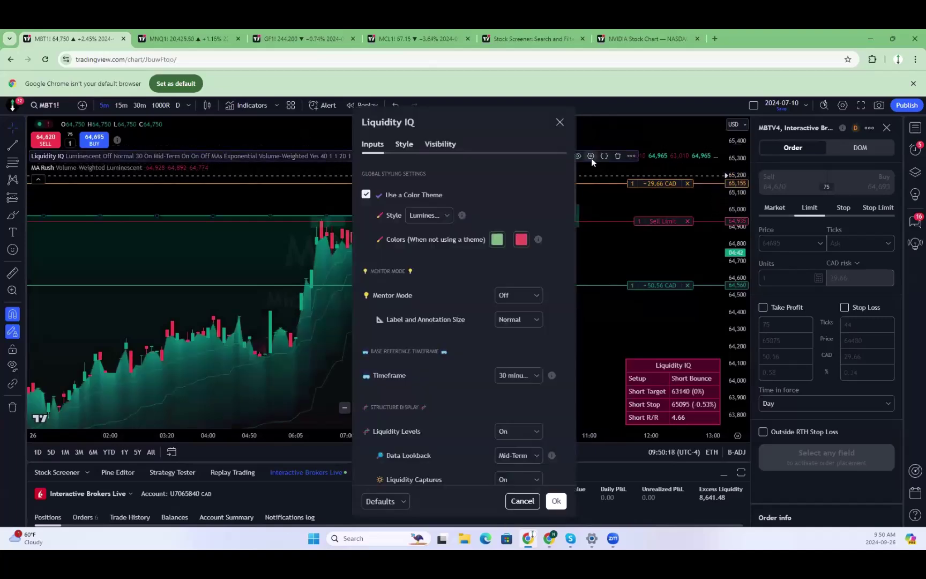
left_click(442, 214)
left_click(437, 249)
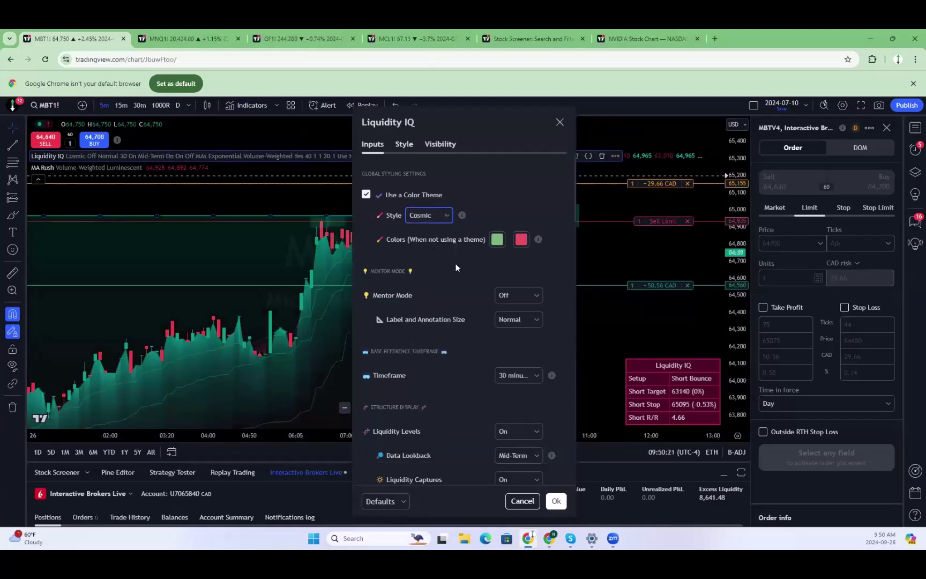
left_click(551, 504)
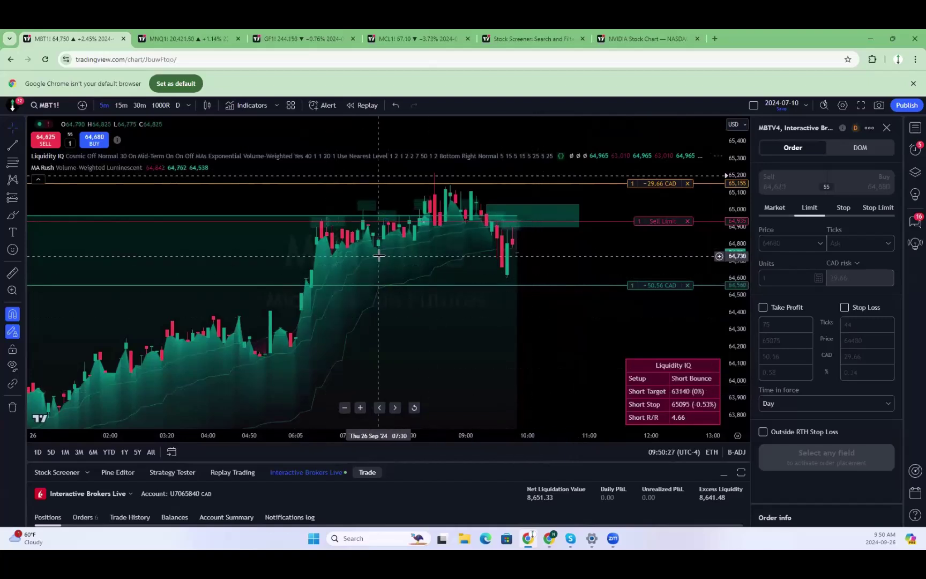
scroll(379, 255, "down", 2)
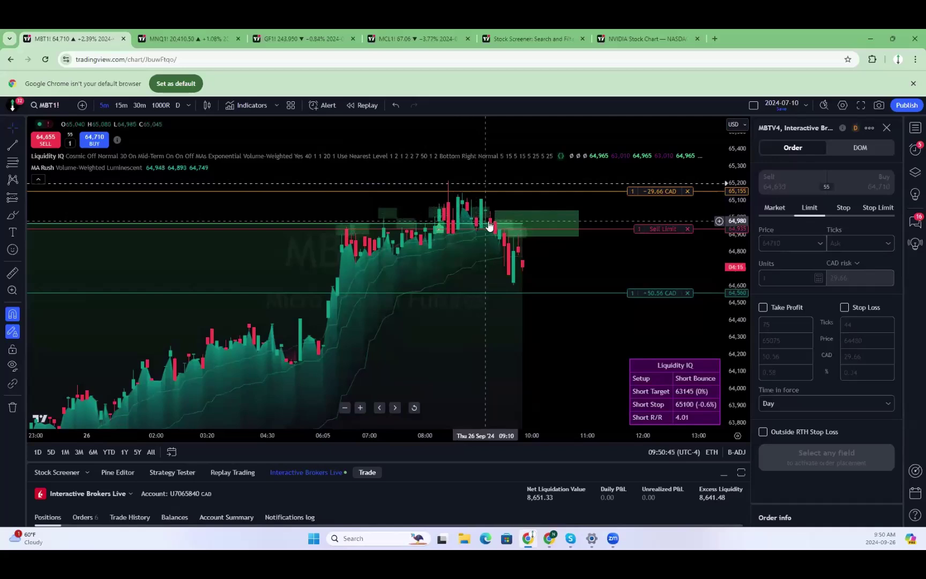
left_click(438, 231)
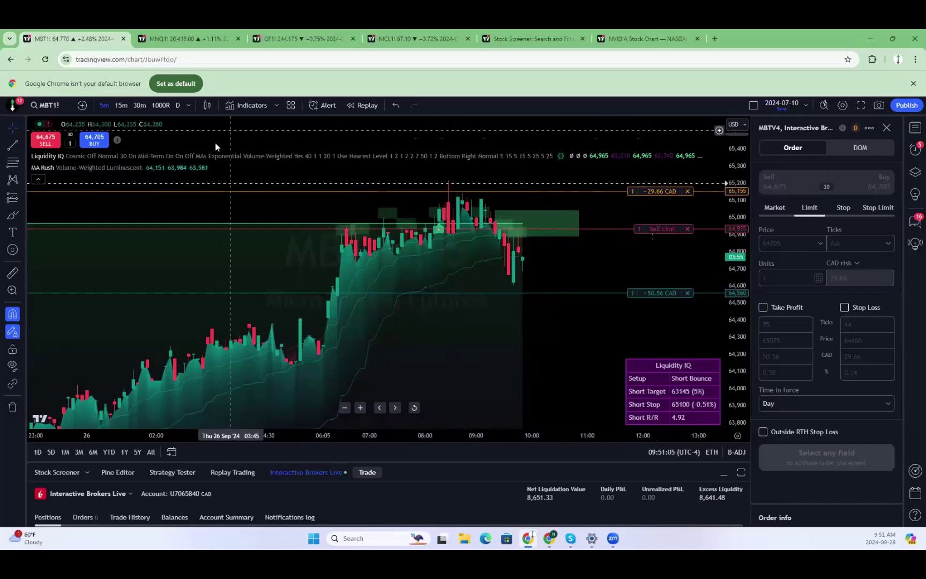
Load Micro Gold (MGC1!) in place of the MNQ1! chart and bring both Liquidity IQ zones into view.
left_click(196, 35)
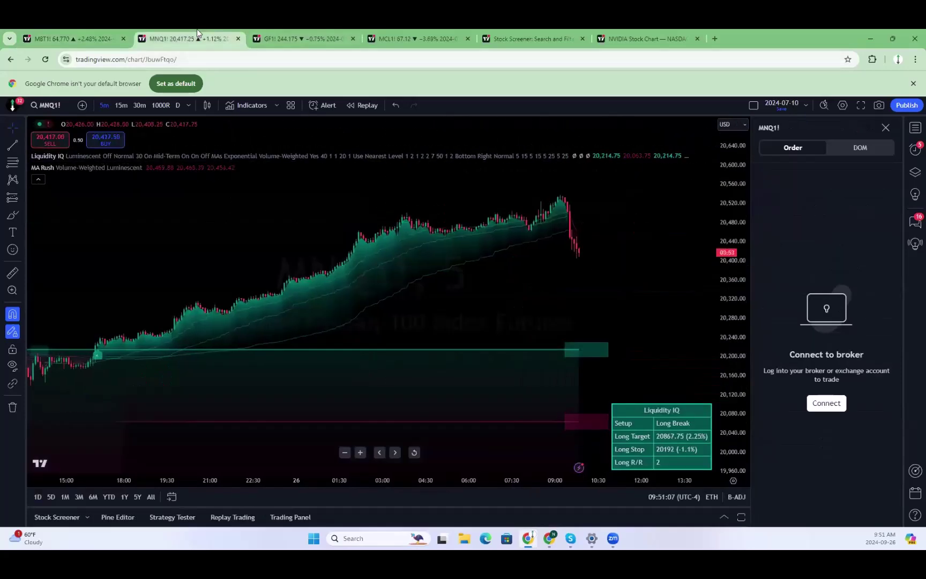
type("MGC1")
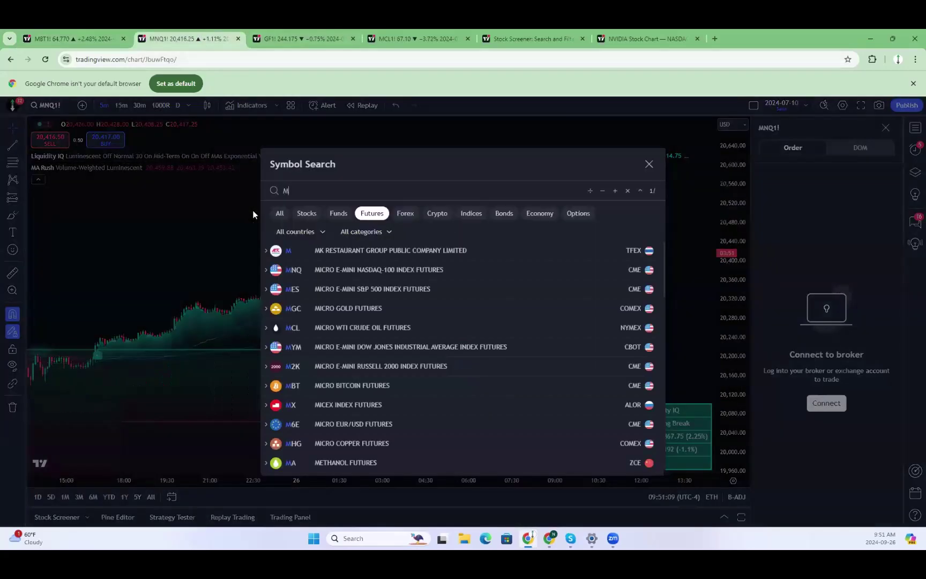
left_click(407, 251)
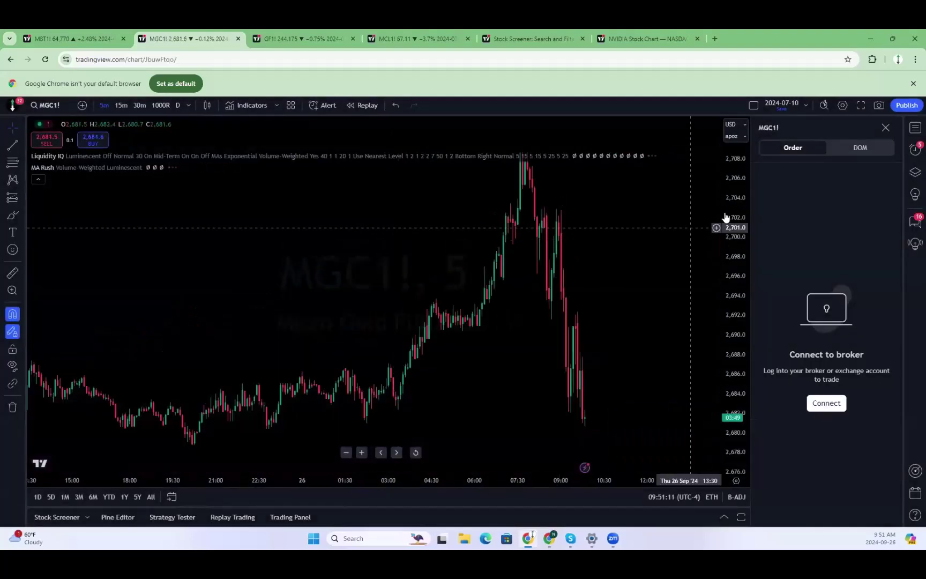
left_click_drag(735, 309, 733, 352)
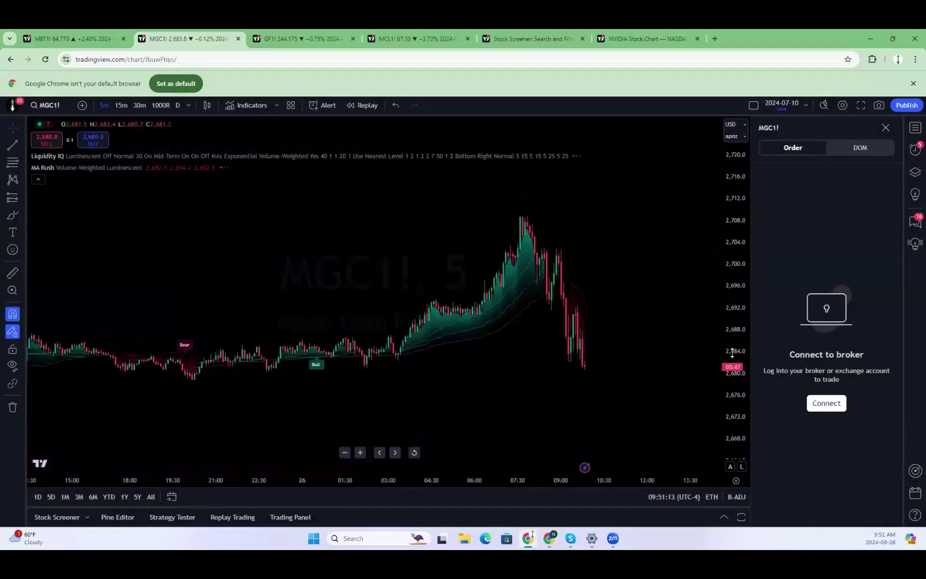
left_click_drag(641, 335, 581, 268)
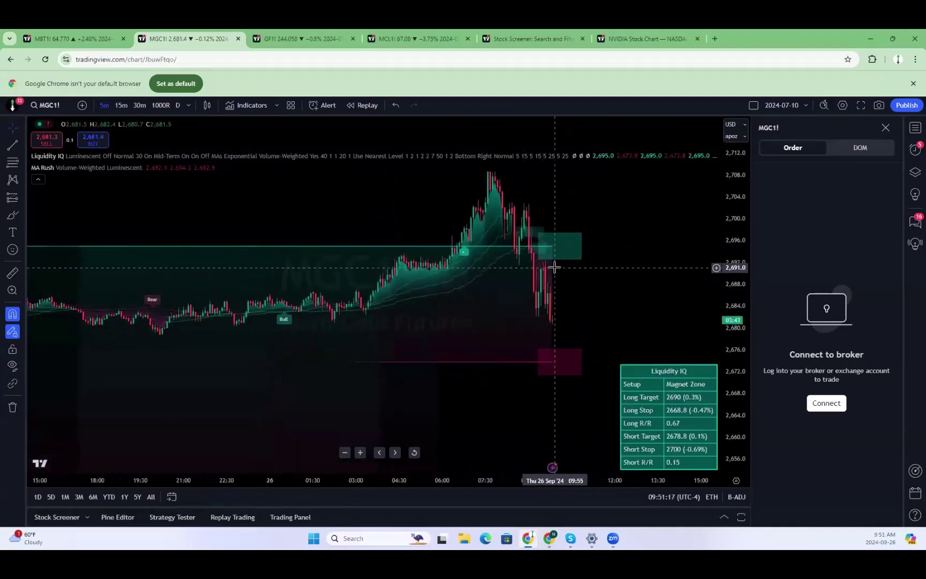
scroll(579, 293, "up", 1)
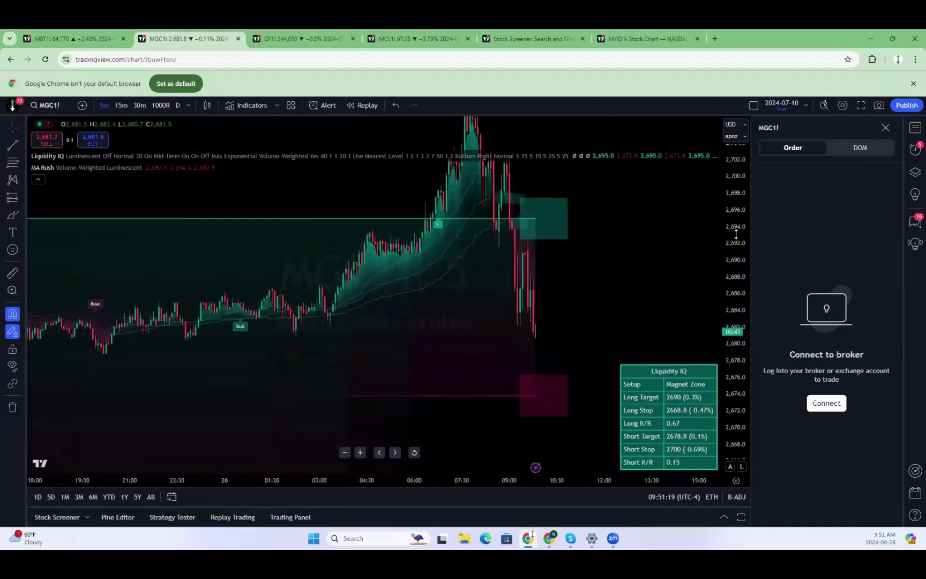
Check the four-chart MCL1! layout and the recent Feeder Cattle price drop in the GF1! layout.
left_click(399, 32)
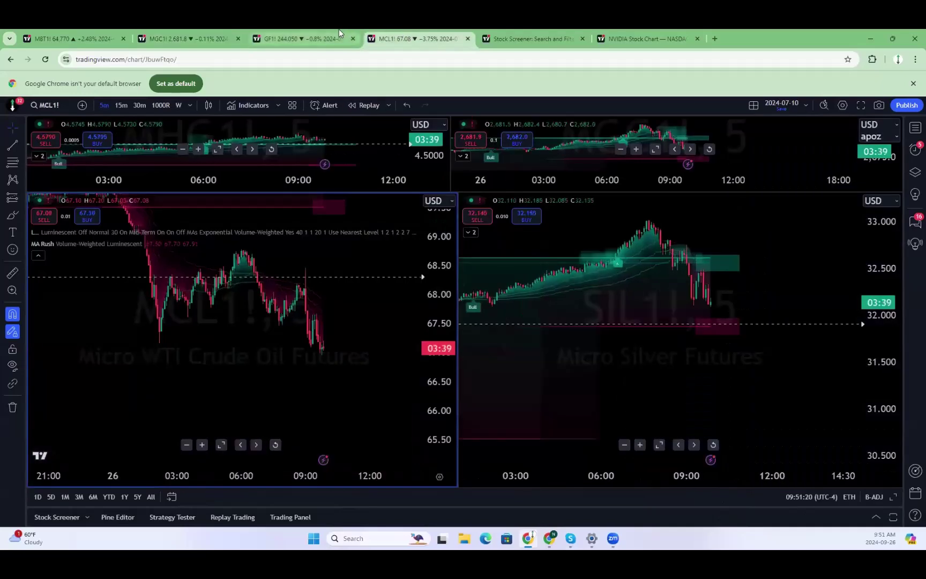
left_click(339, 29)
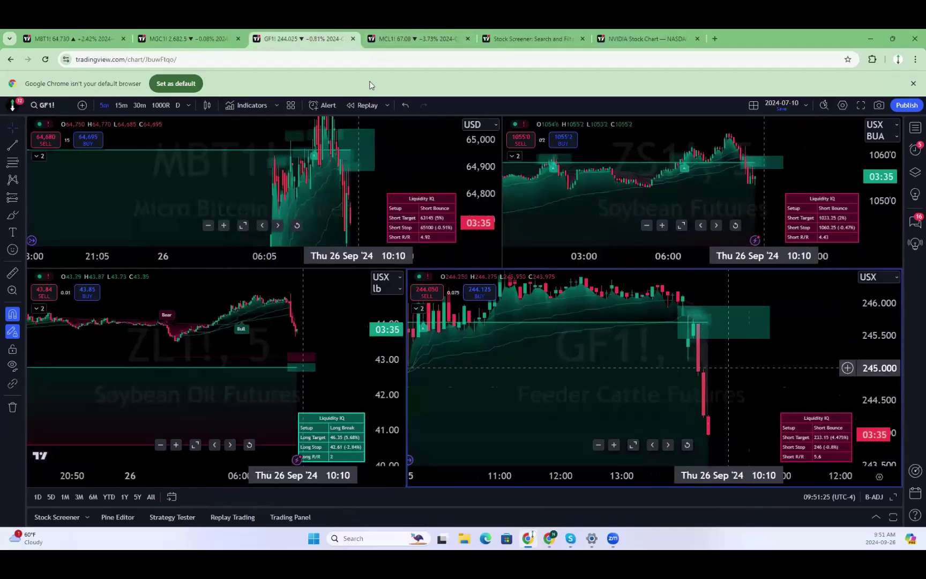
left_click_drag(790, 376, 796, 337)
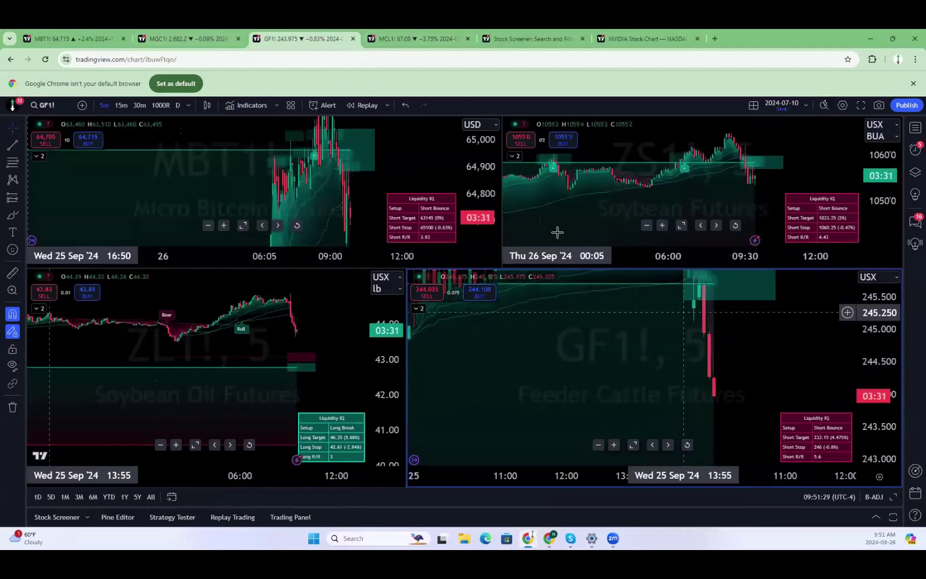
Load the silver futures symbol SIL1! in the MGC1! chart that has no broker connected.
left_click(203, 34)
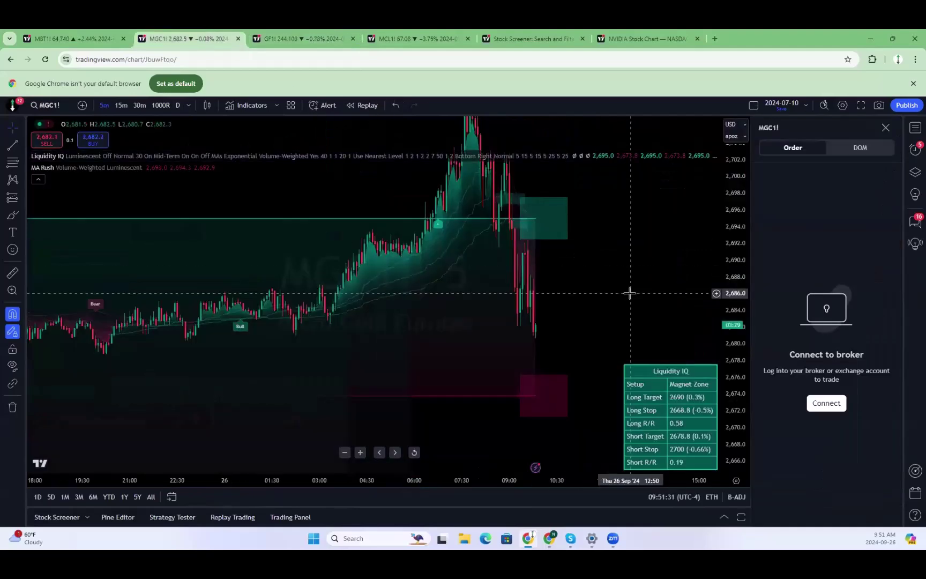
type("SIL")
left_click(509, 255)
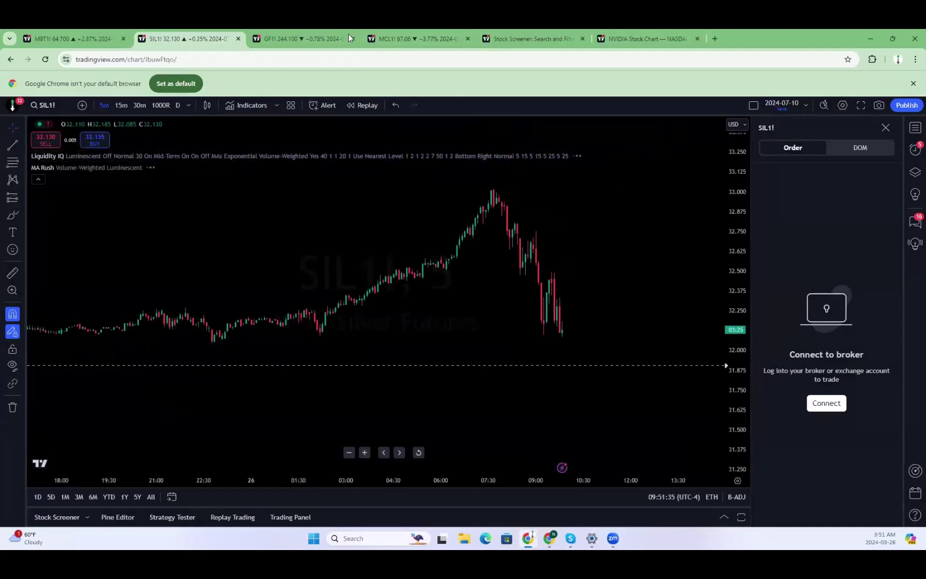
Examine the sell limit order on the MBT1! chart against the green liquidity capture zone.
left_click(104, 37)
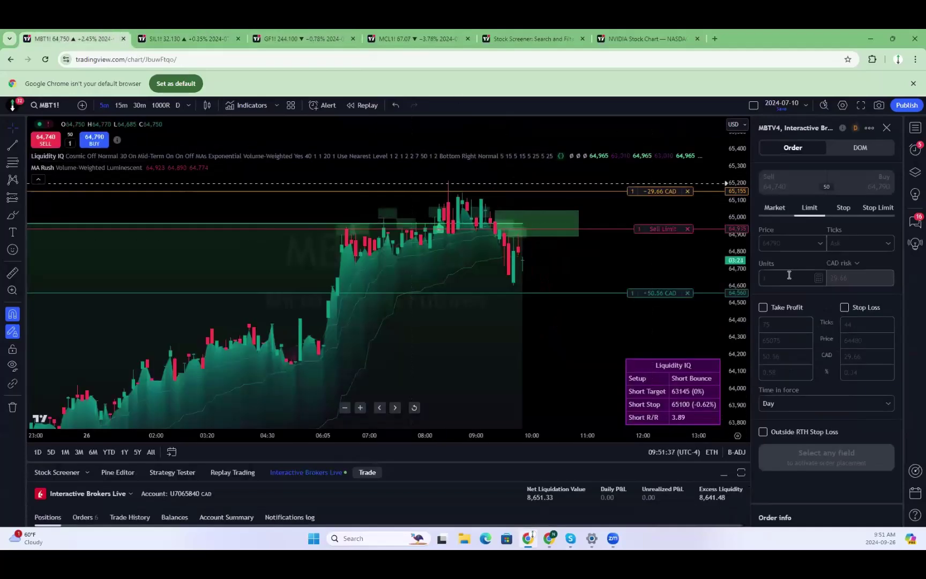
left_click_drag(738, 260, 727, 144)
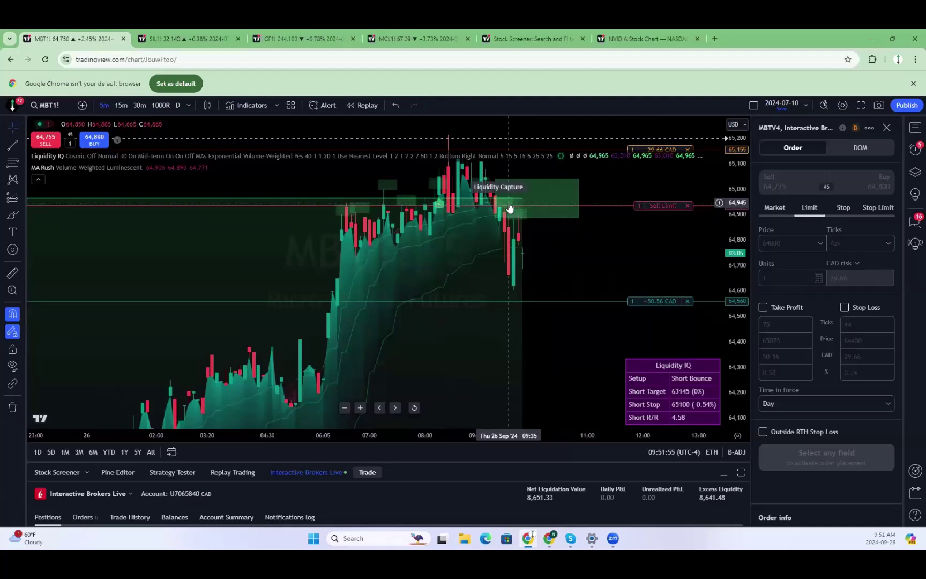
left_click_drag(730, 222, 738, 271)
scroll(534, 271, "right", 2)
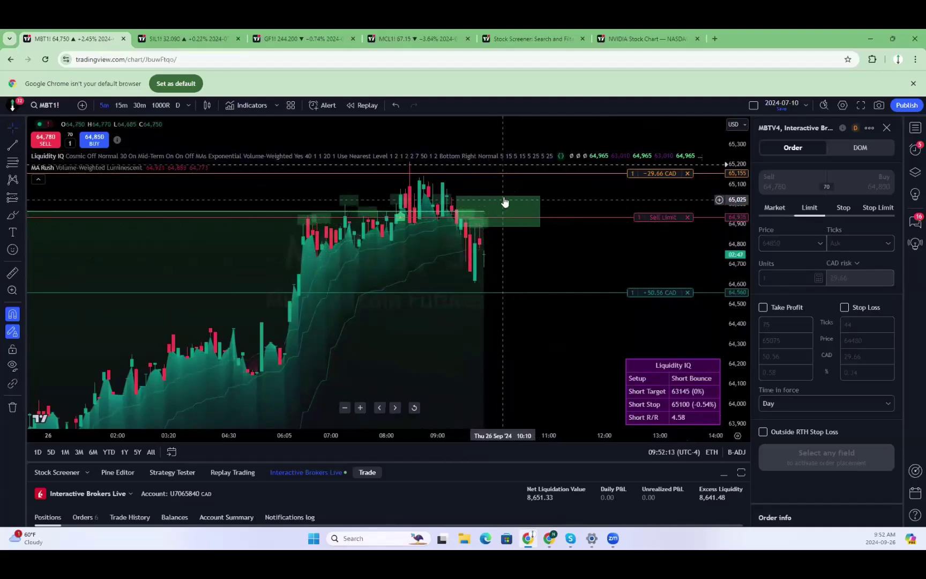
left_click(645, 220)
left_click_drag(644, 226, 672, 230)
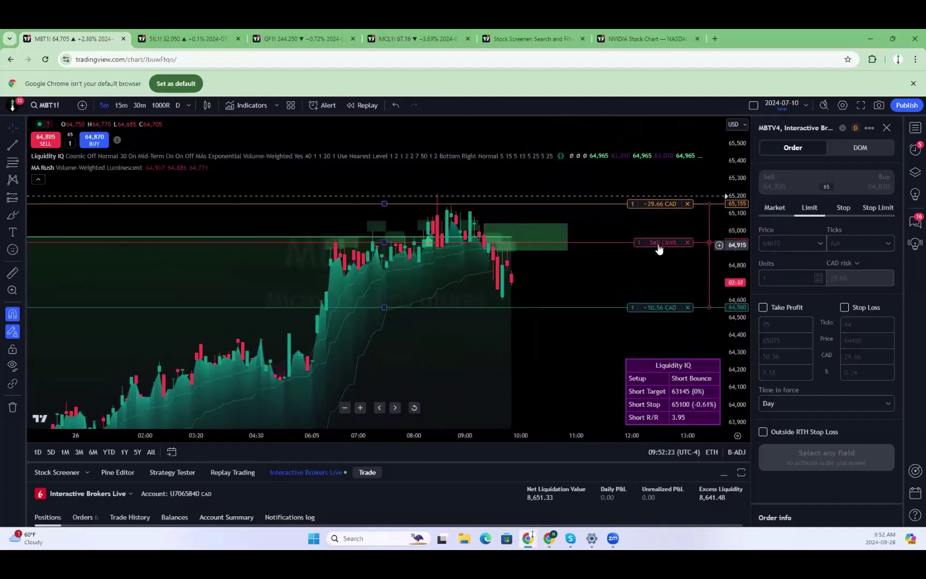
Check the SIL1! chart and load Micro Gold (MGC1!) in the broker-connected MBT1! chart.
left_click(202, 30)
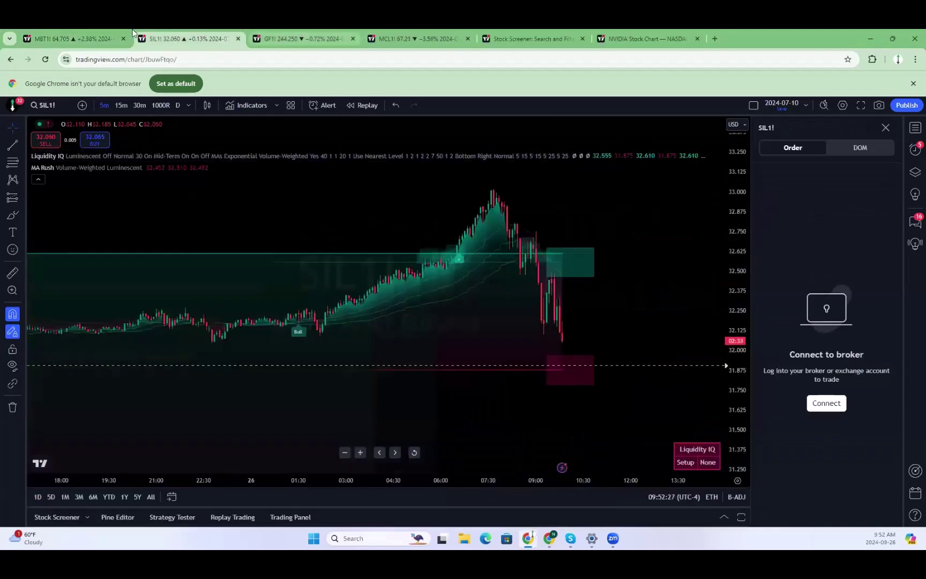
left_click(107, 35)
type("MGC1")
left_click(423, 263)
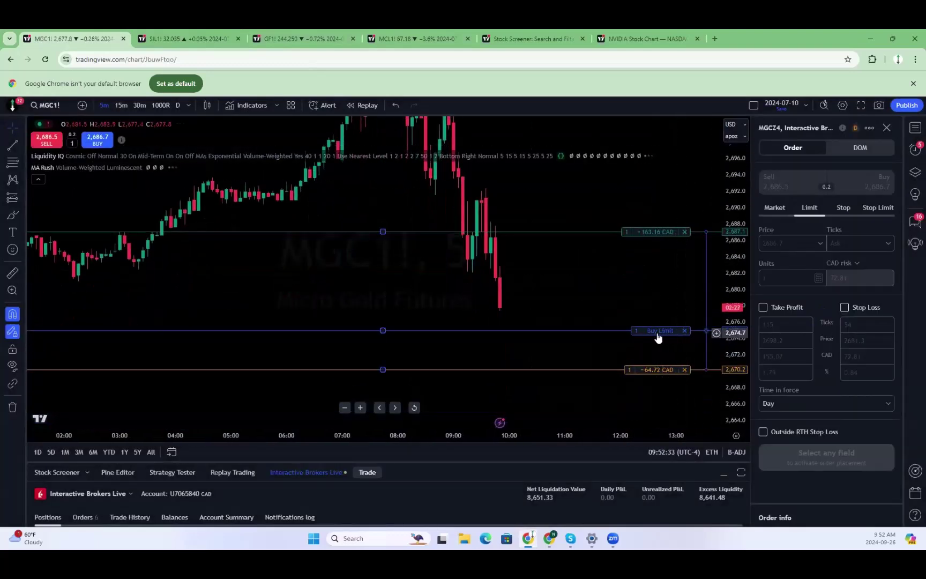
Move the Micro Gold stop loss order to 2,669.3 and the buy limit order to 2,674.6.
scroll(718, 293, "down", 5)
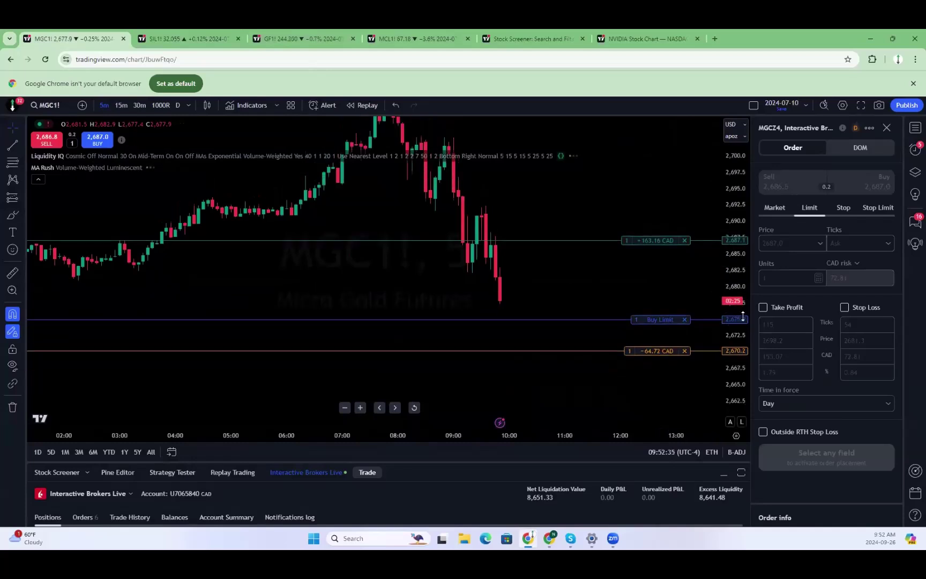
scroll(624, 385, "down", 6)
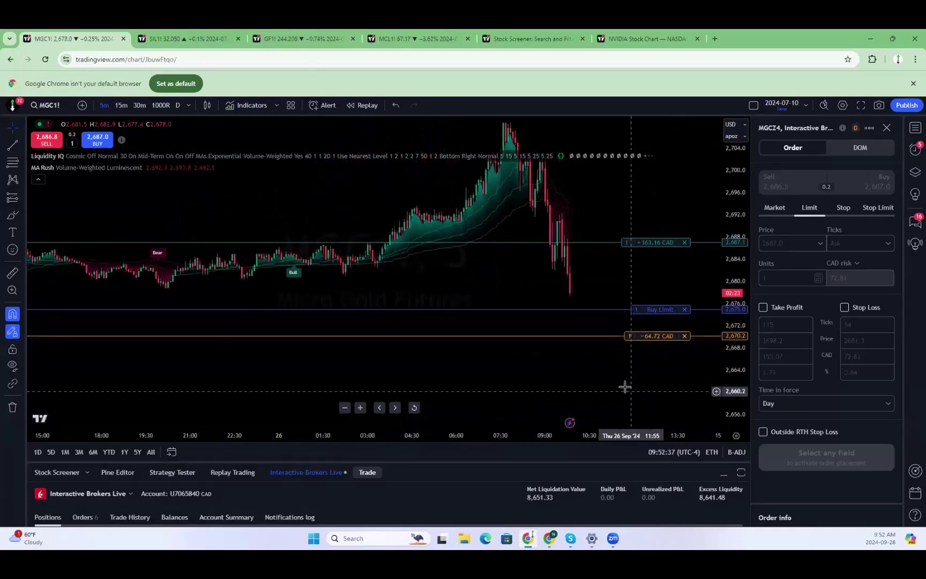
left_click_drag(627, 371, 558, 352)
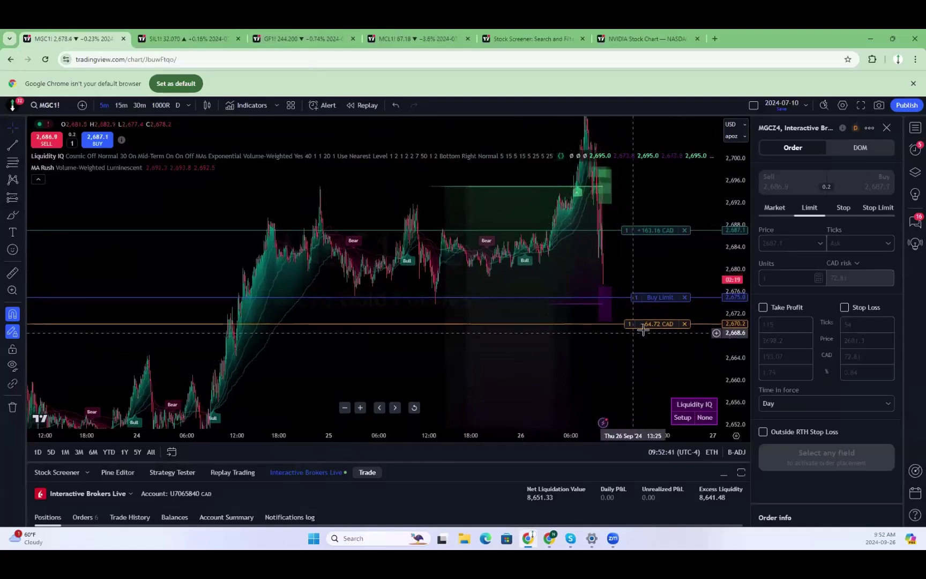
scroll(650, 332, "up", 2)
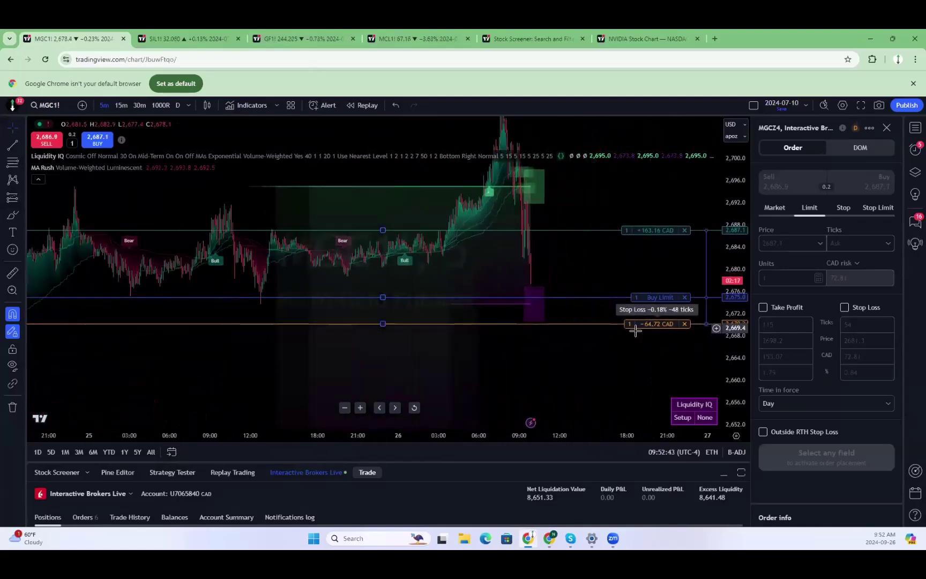
scroll(557, 340, "up", 2)
left_click_drag(654, 317, 663, 322)
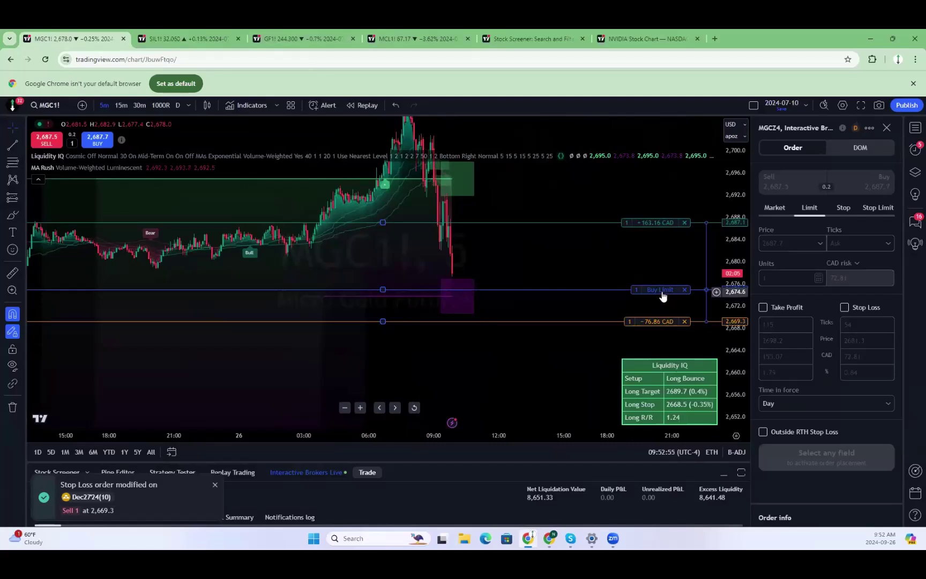
left_click_drag(662, 295, 665, 296)
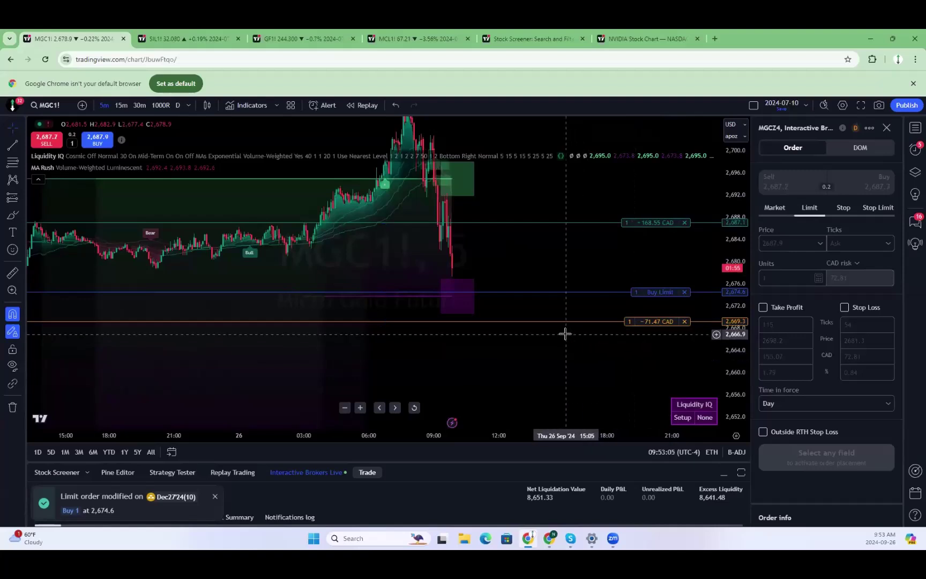
Raise the Micro Gold buy limit order to 2,675.4.
left_click_drag(558, 334, 605, 351)
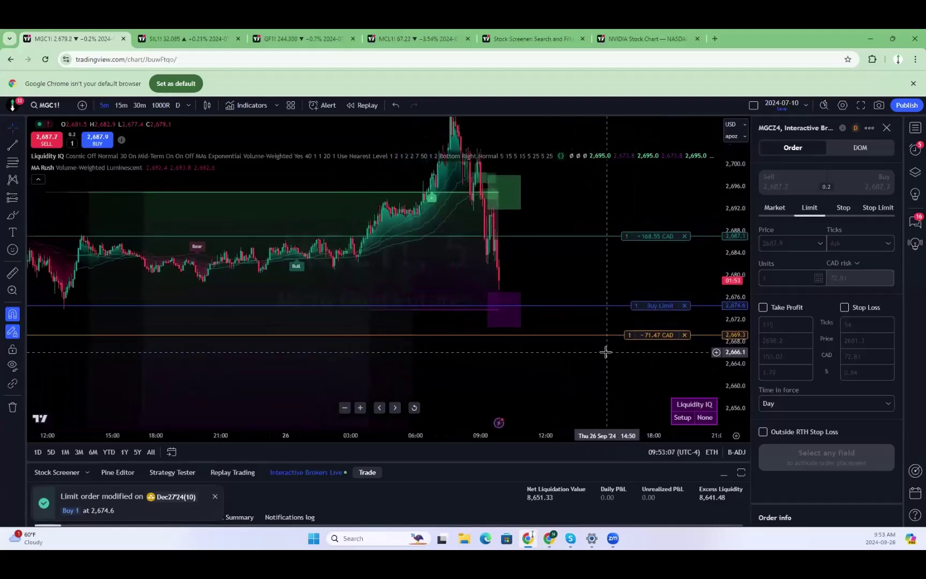
scroll(592, 352, "up", 2)
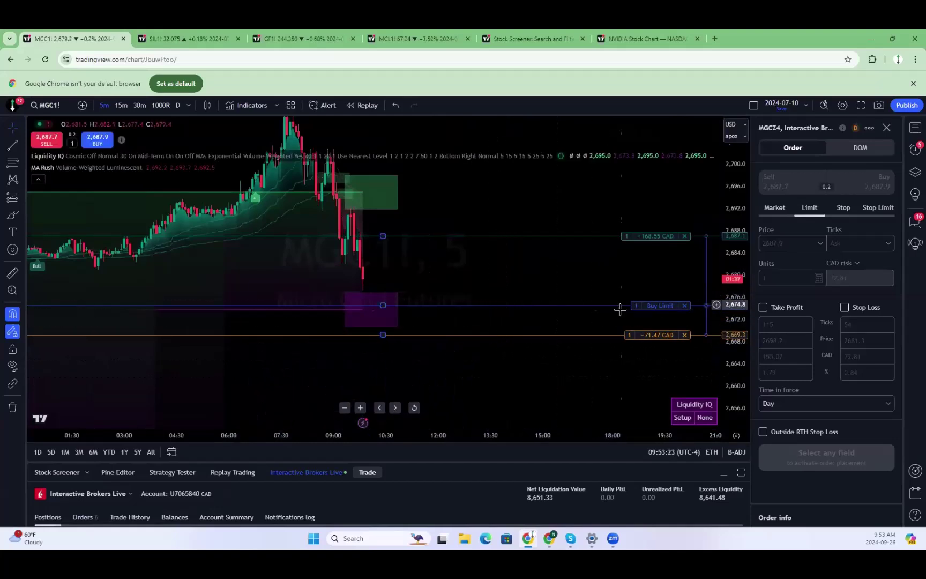
left_click_drag(648, 310, 651, 300)
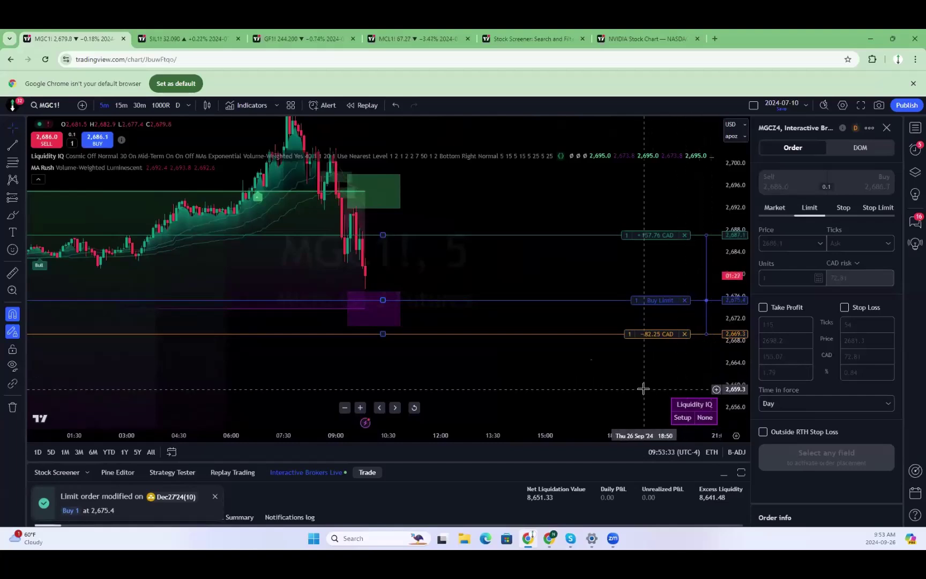
Load Micro Copper futures (MHG1!) in the SIL1! chart and compare it with the Micro Gold chart.
left_click_drag(292, 284, 390, 295)
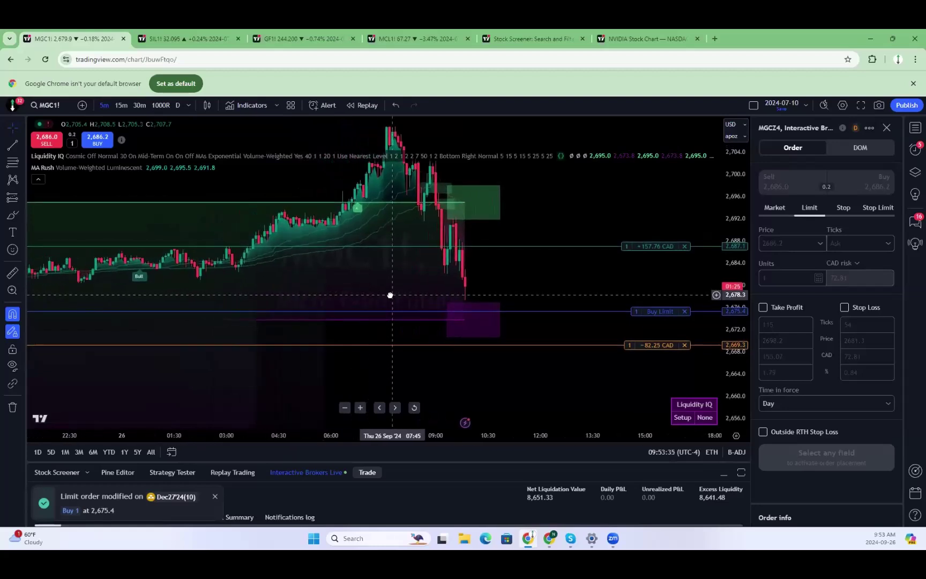
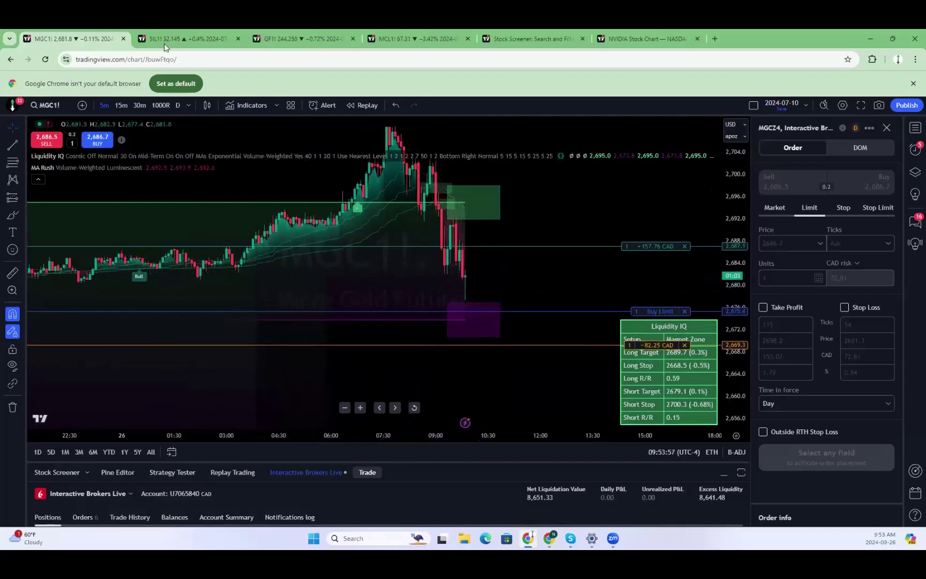
left_click(303, 34)
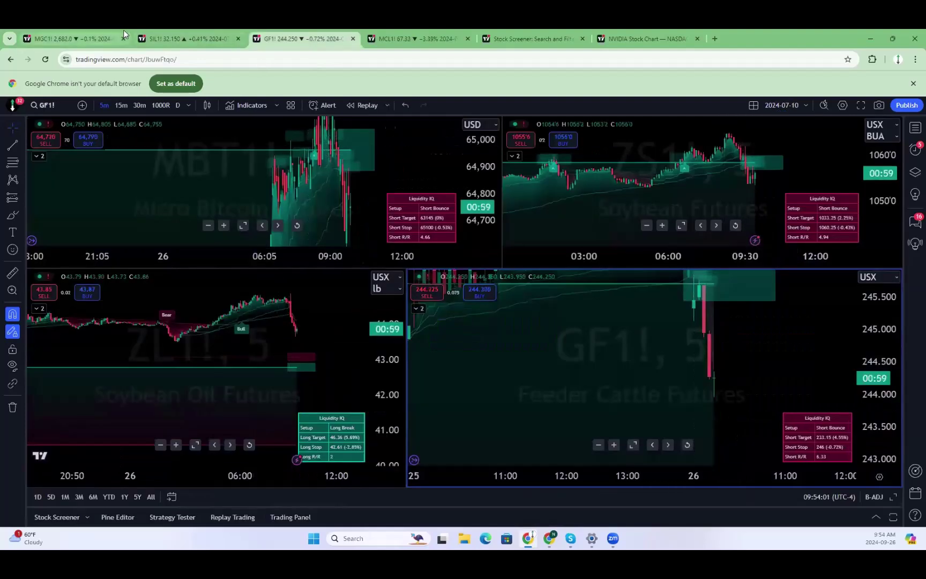
left_click(172, 34)
type("MHG")
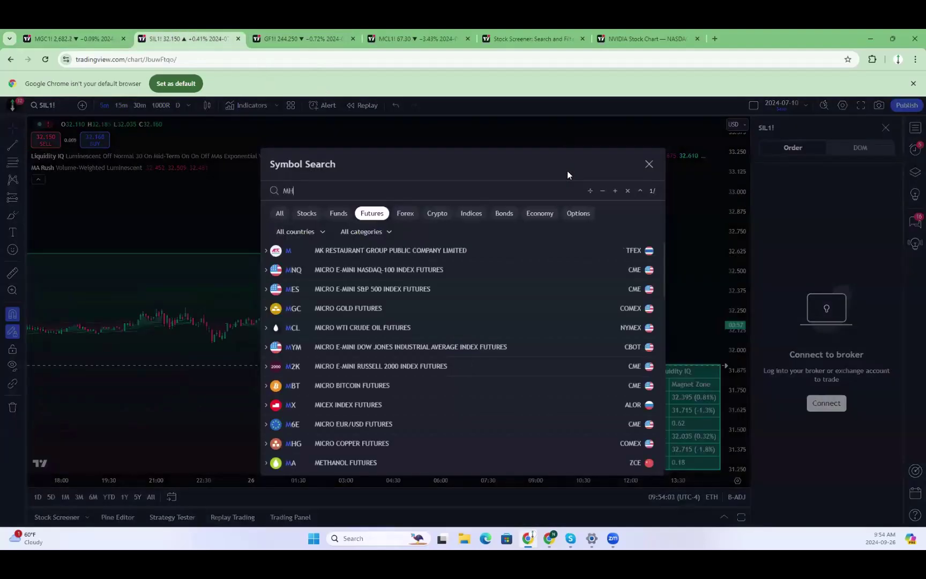
left_click(395, 244)
left_click(80, 38)
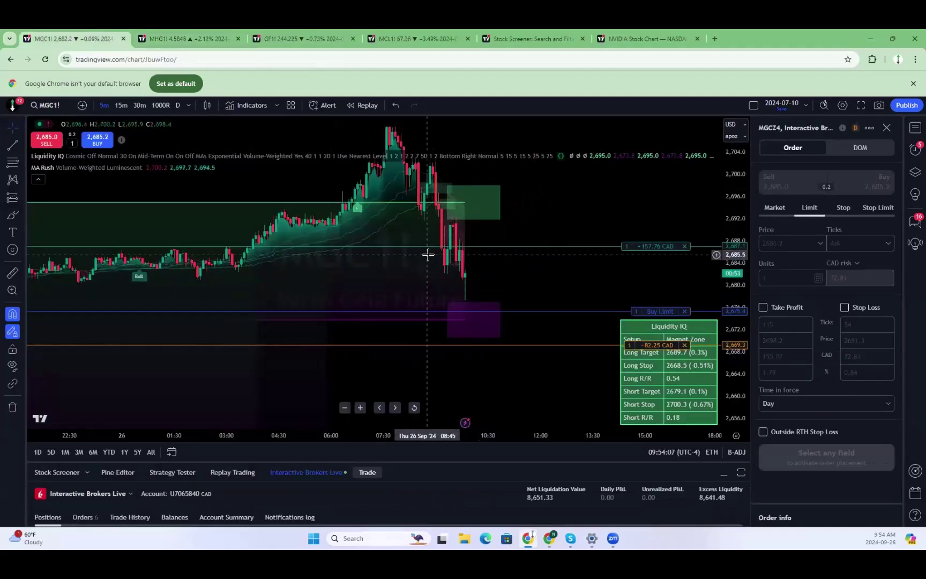
left_click(188, 38)
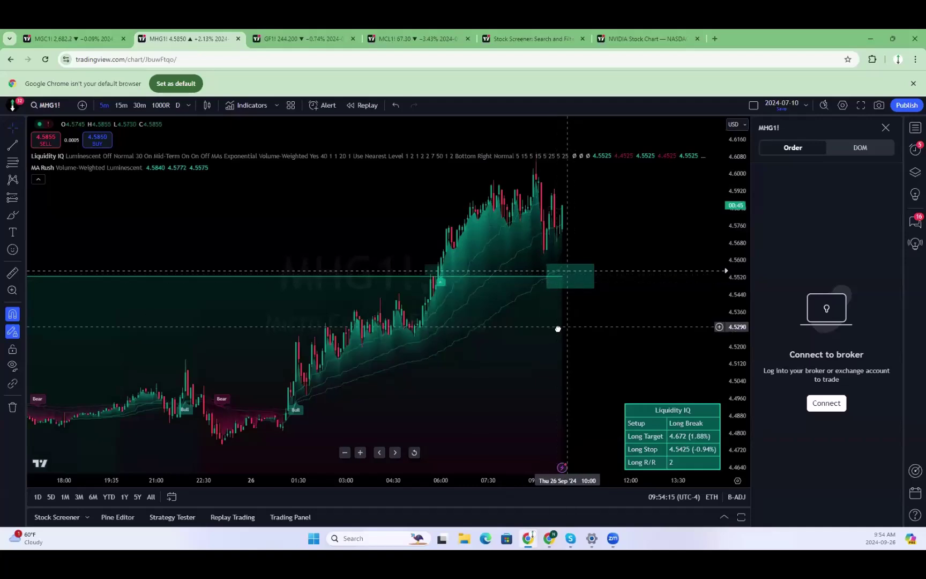
Replay the MHG1! chart from the 09:20 bar on 26 Sep and advance it bar by bar.
left_click(365, 105)
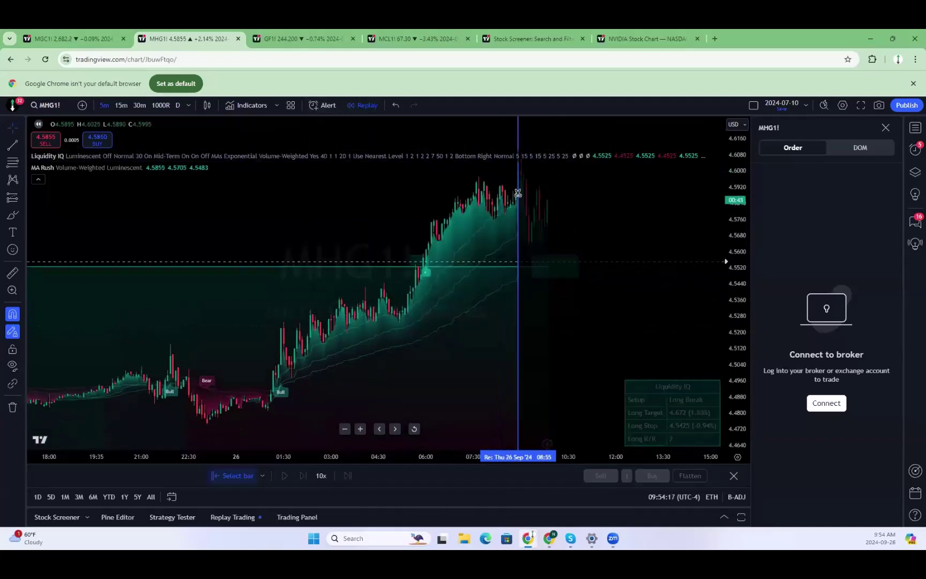
left_click(531, 221)
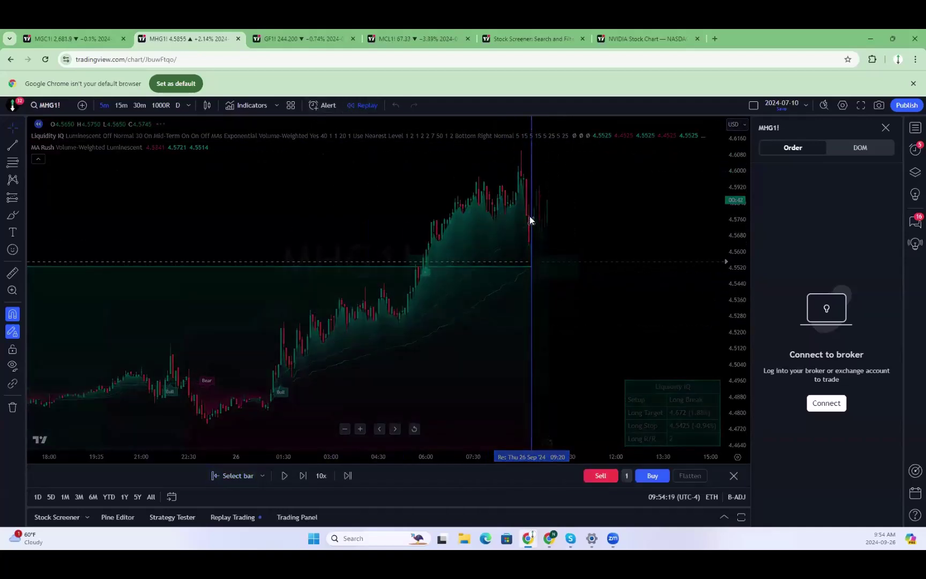
left_click_drag(451, 213, 404, 261)
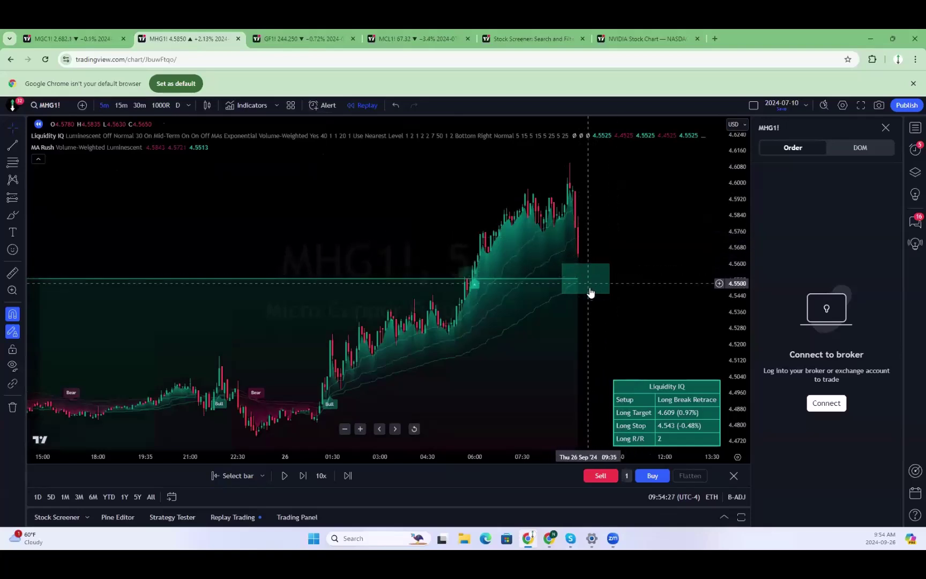
left_click(302, 478)
left_click(302, 478)
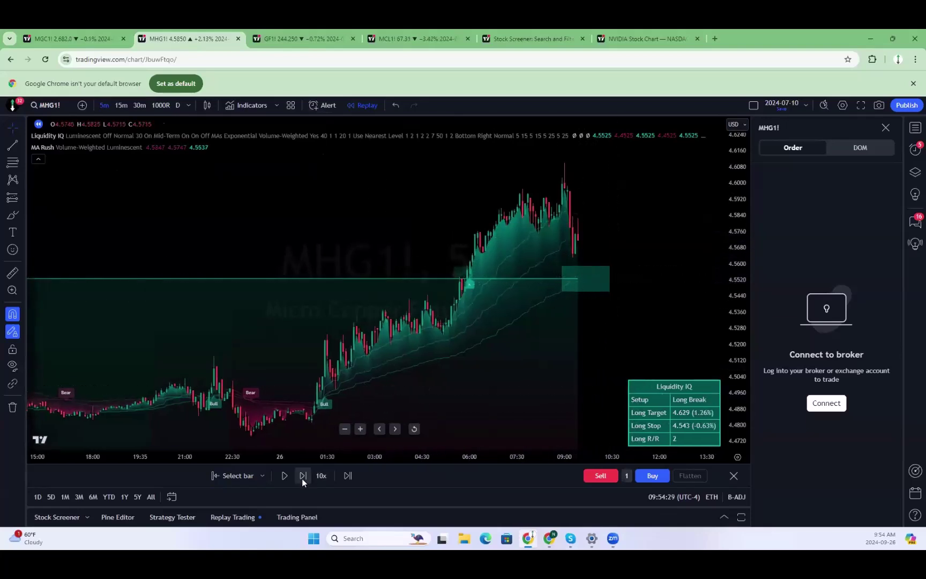
left_click(302, 478)
left_click(301, 478)
left_click(301, 478)
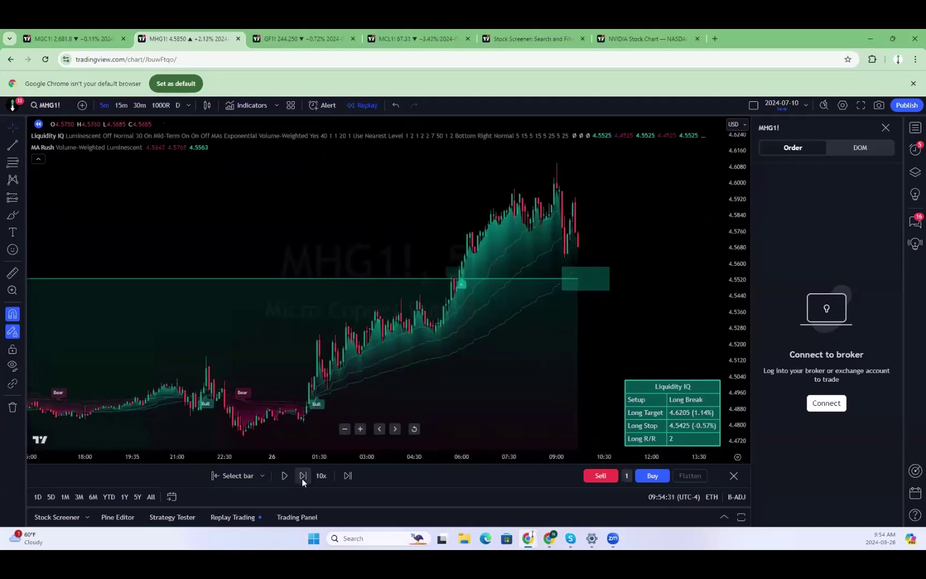
left_click(302, 478)
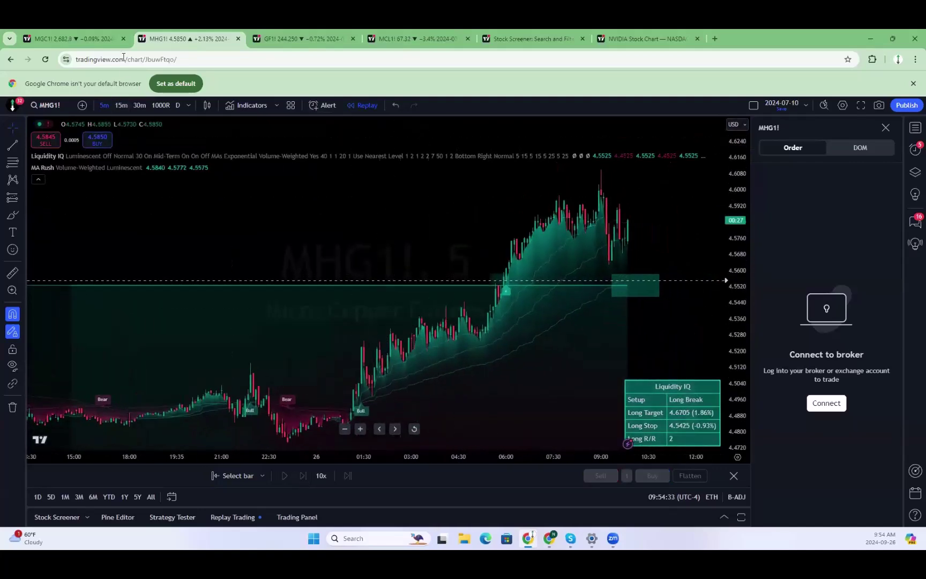
Examine the Micro Gold orders against the purple liquidity zone and check the MCL1! multi-chart layout.
key("ctrl+shift+Tab")
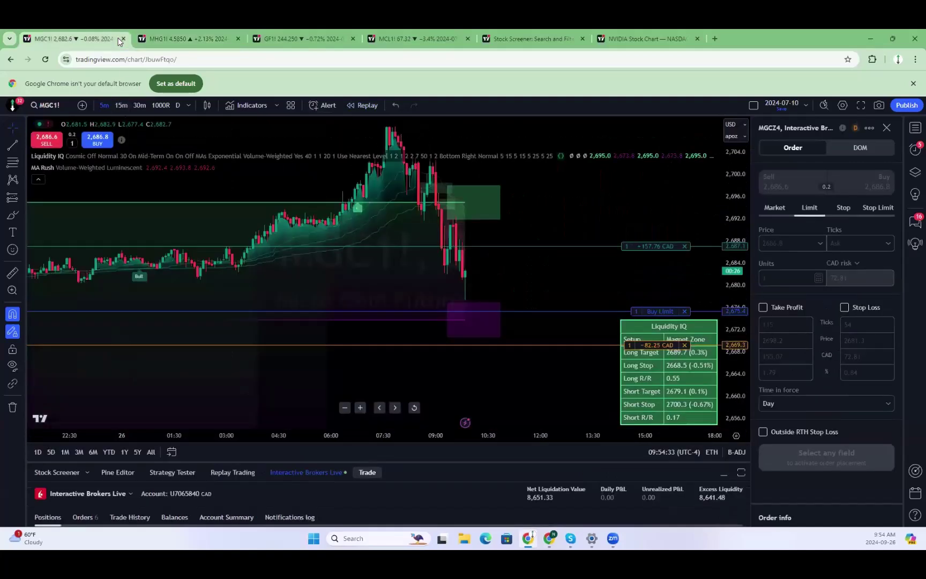
right_click(480, 303)
left_click(468, 289)
left_click_drag(554, 285, 603, 270)
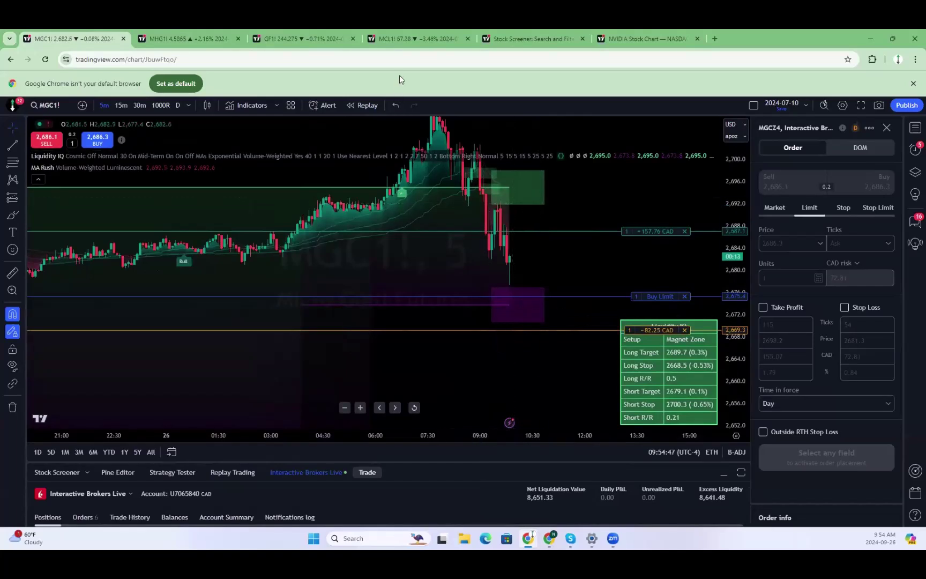
mouse_move(390, 41)
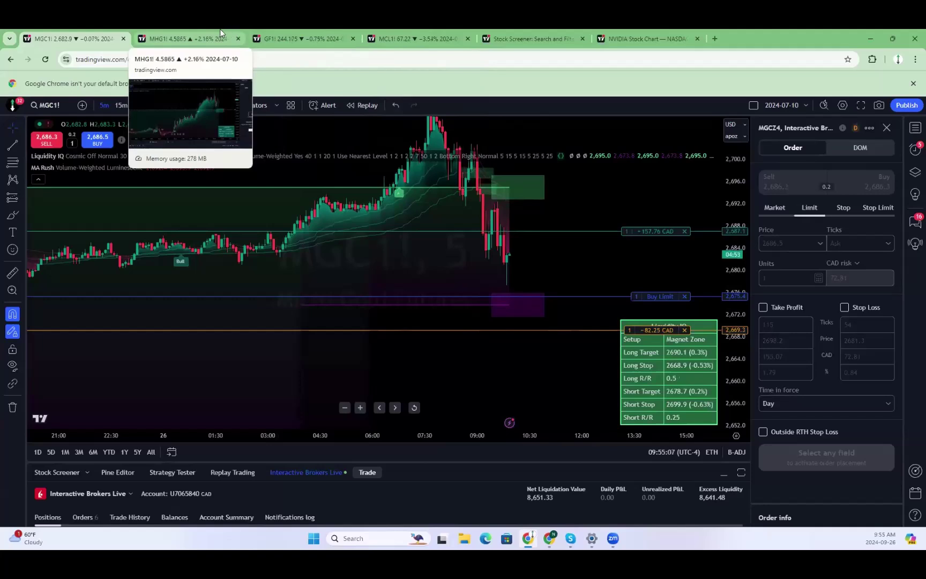
left_click(455, 34)
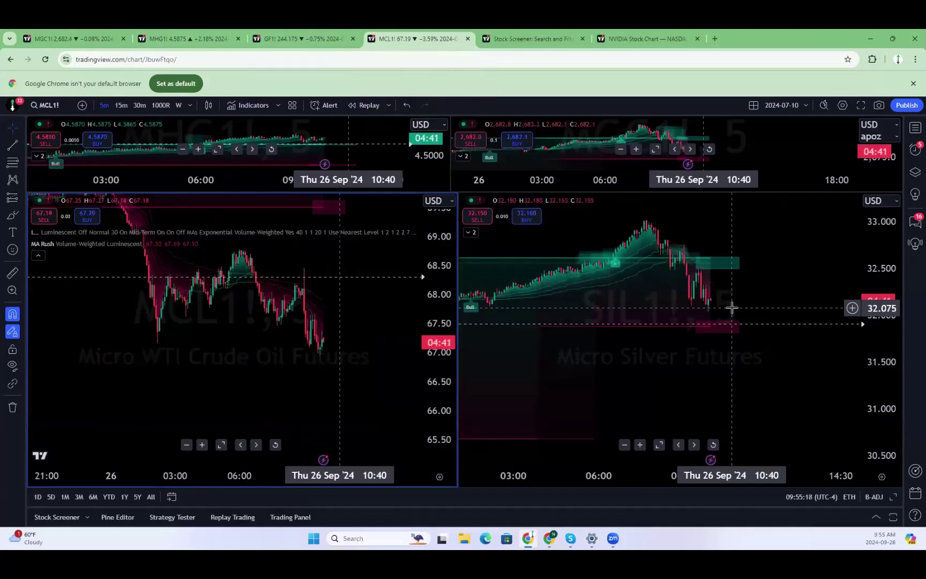
left_click(93, 38)
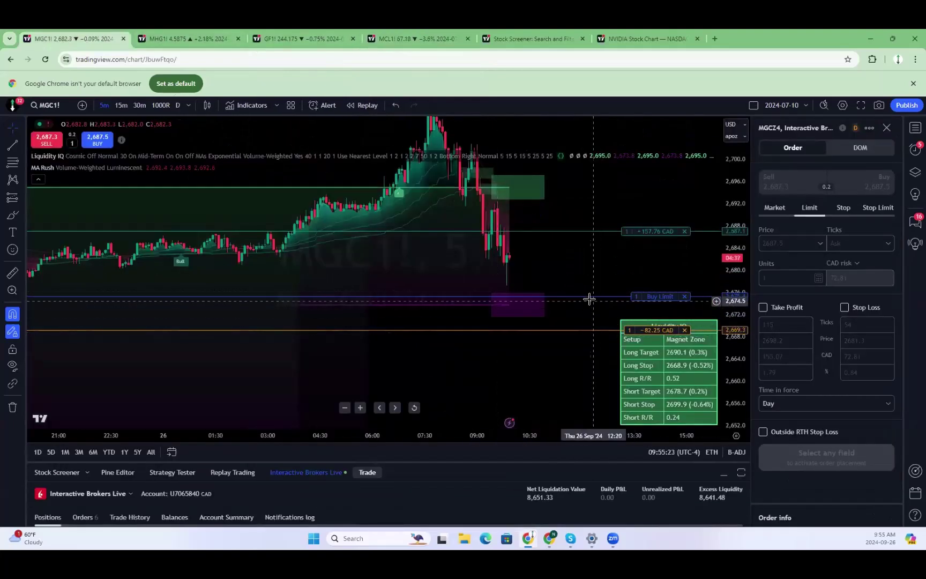
Enlarge the MBT1! and ZS1! charts in the GF1! multi-chart layout.
left_click(169, 30)
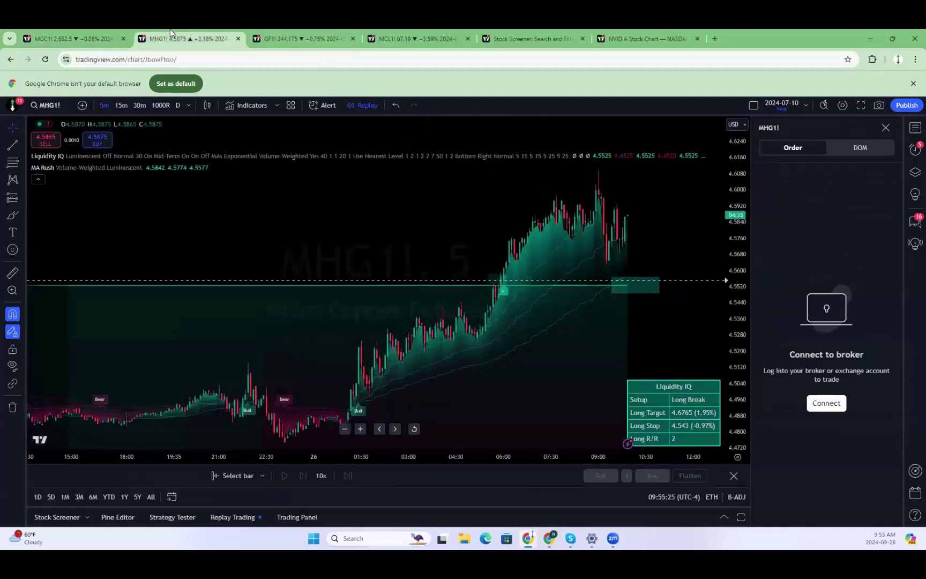
left_click(270, 30)
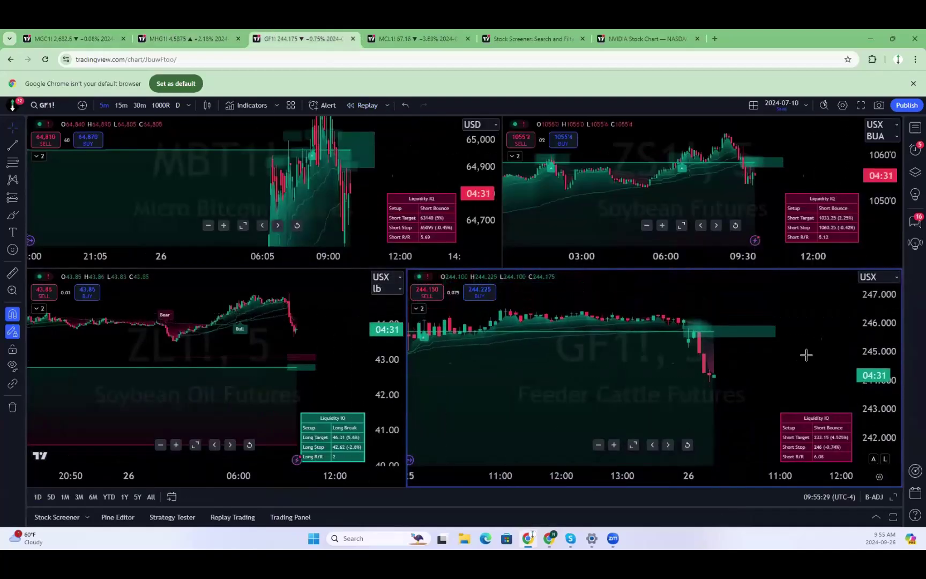
left_click_drag(555, 268, 556, 369)
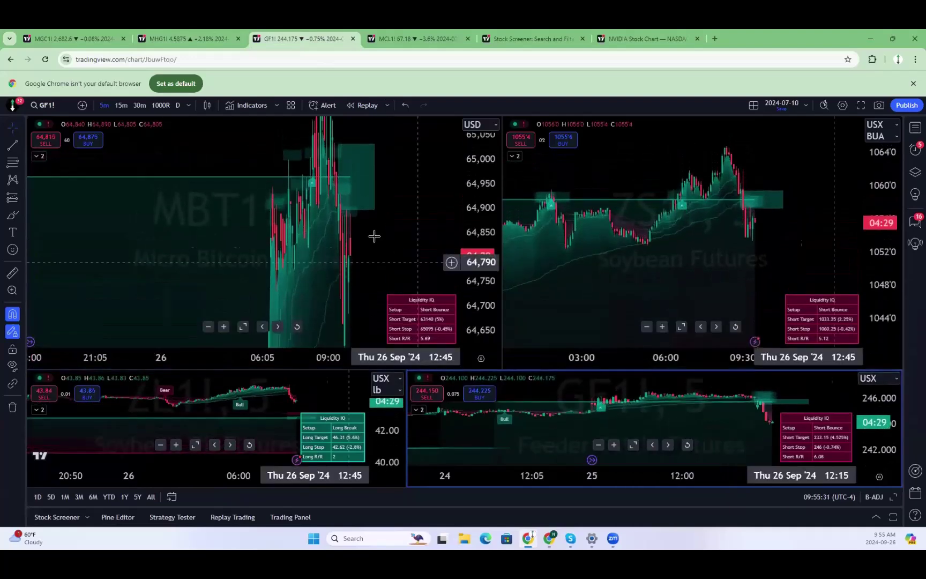
Load E-mini S&P 500 futures (ES1!) in the MHG1! chart and view its latest price action.
left_click(193, 38)
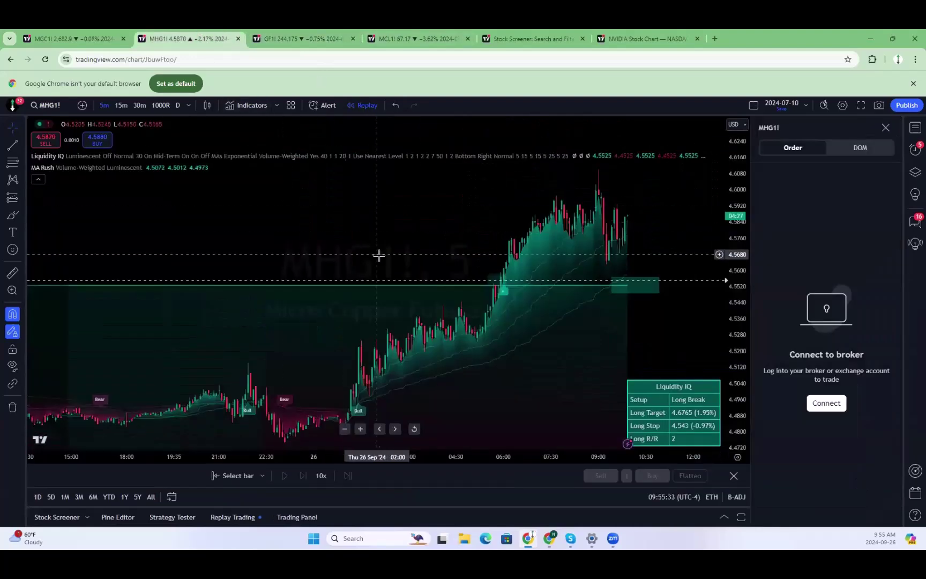
type("ES")
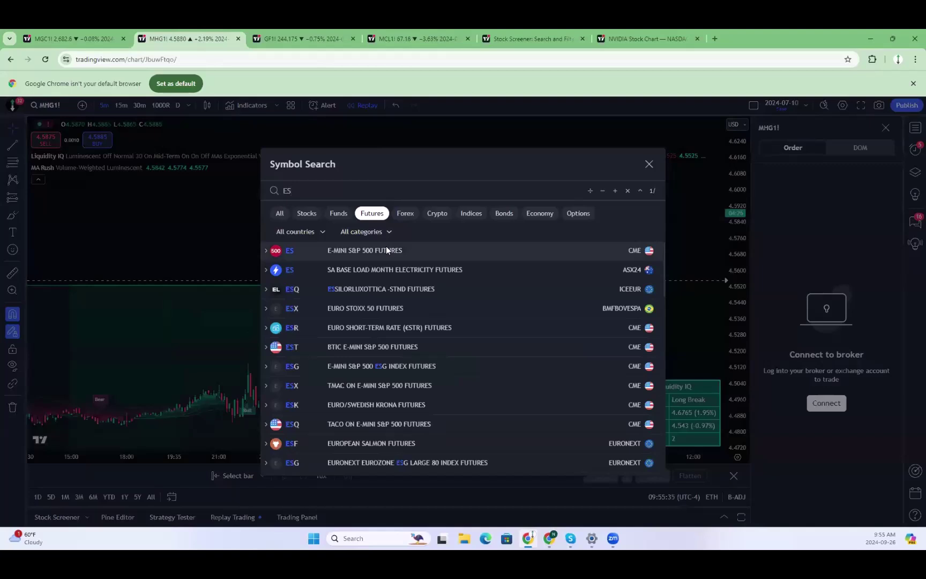
left_click(386, 250)
left_click_drag(618, 319, 570, 345)
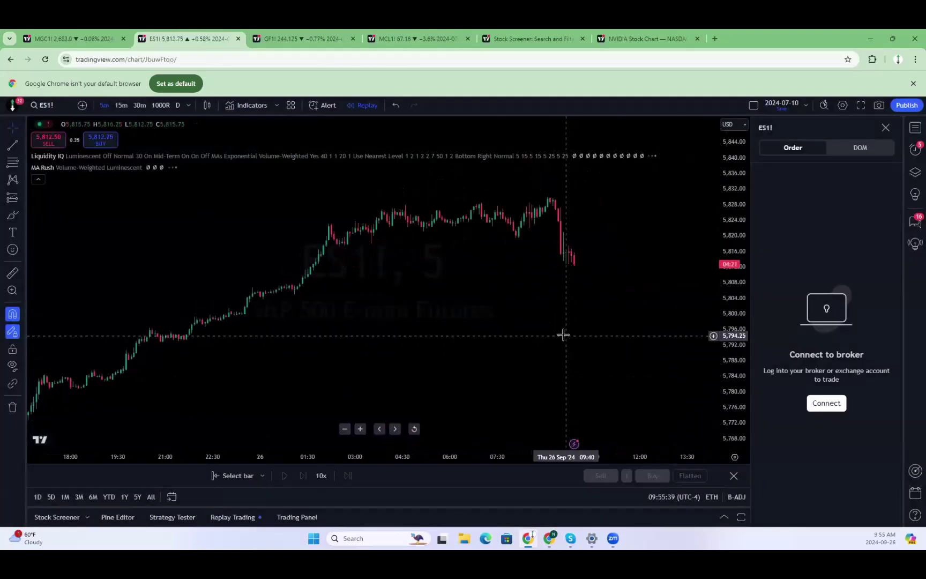
Load Micro E-mini Dow Jones futures (MYM1!) in the ES1! chart, showing several days of price history.
type("MYM")
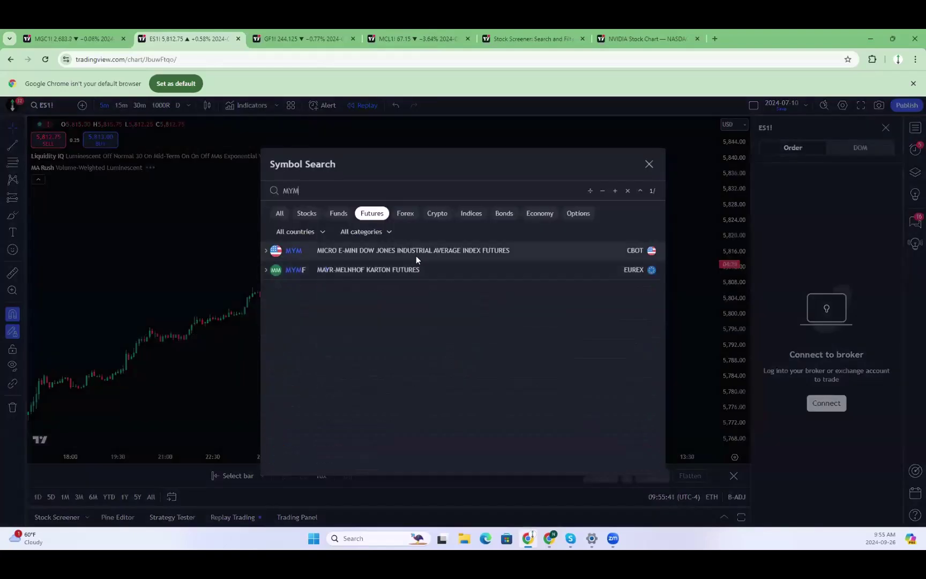
left_click(418, 252)
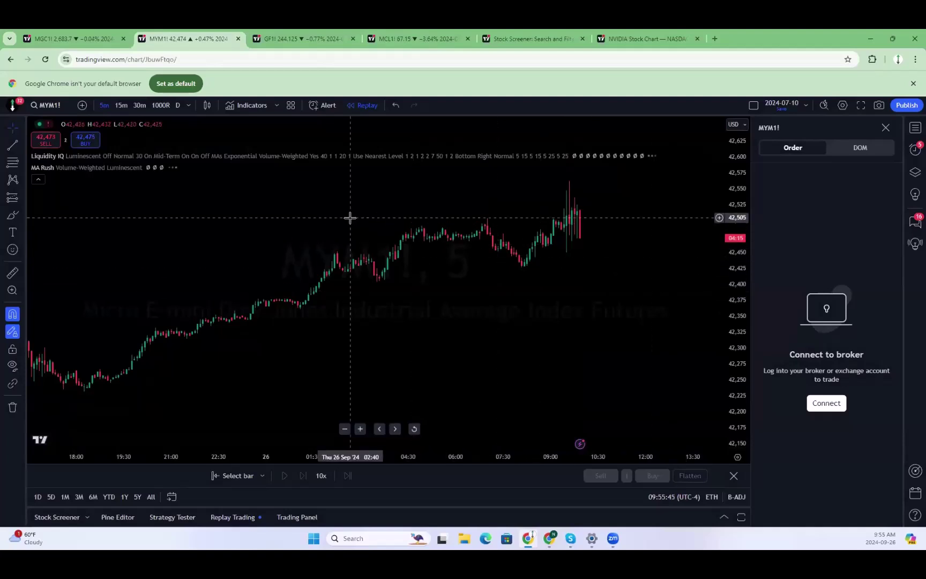
scroll(347, 226, "down", 3)
scroll(347, 225, "down", 2)
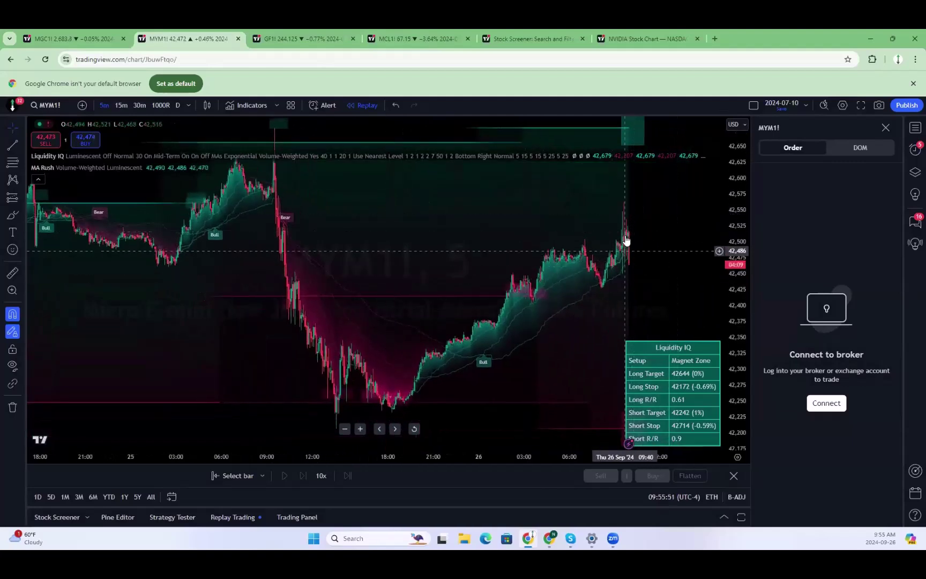
Examine the MYM1! sell-off of 25 Sep and the latest candles against the green and red liquidity zones.
scroll(643, 247, "up", 1)
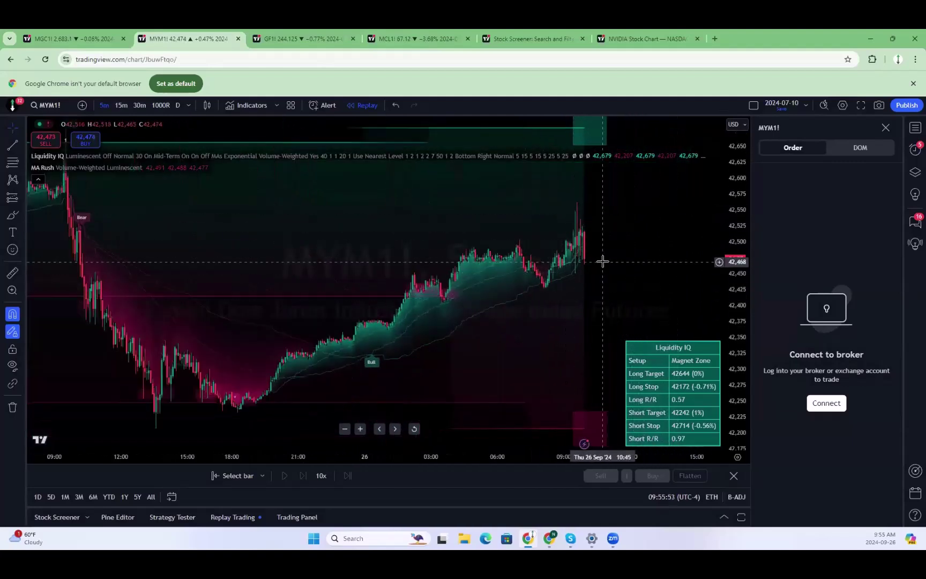
scroll(603, 262, "up", 1)
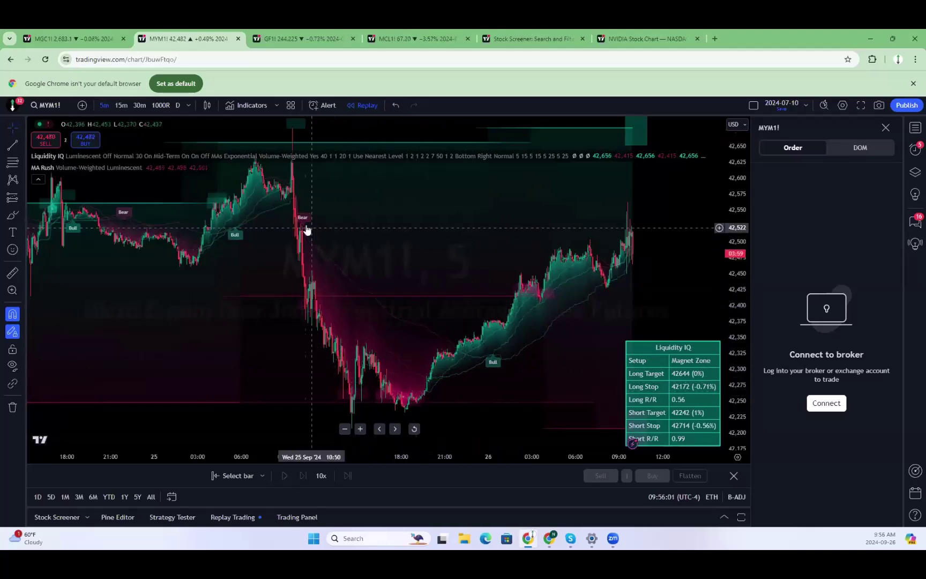
left_click_drag(337, 358, 367, 409)
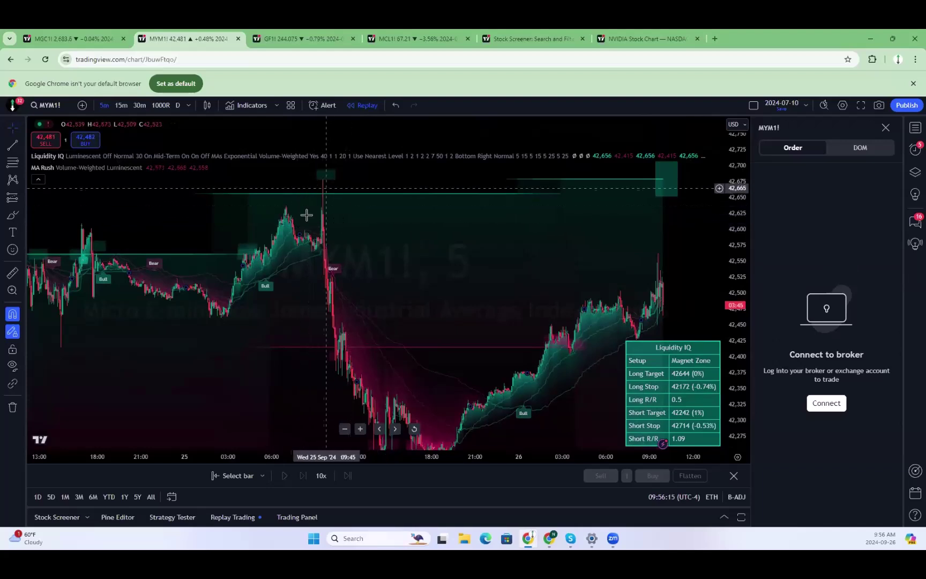
left_click_drag(398, 226, 333, 201)
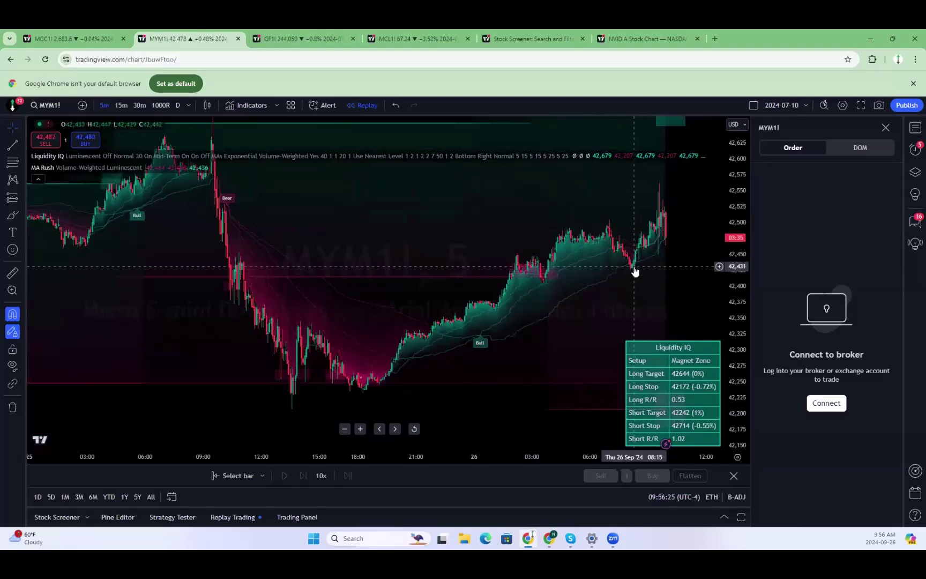
scroll(647, 292, "up", 4)
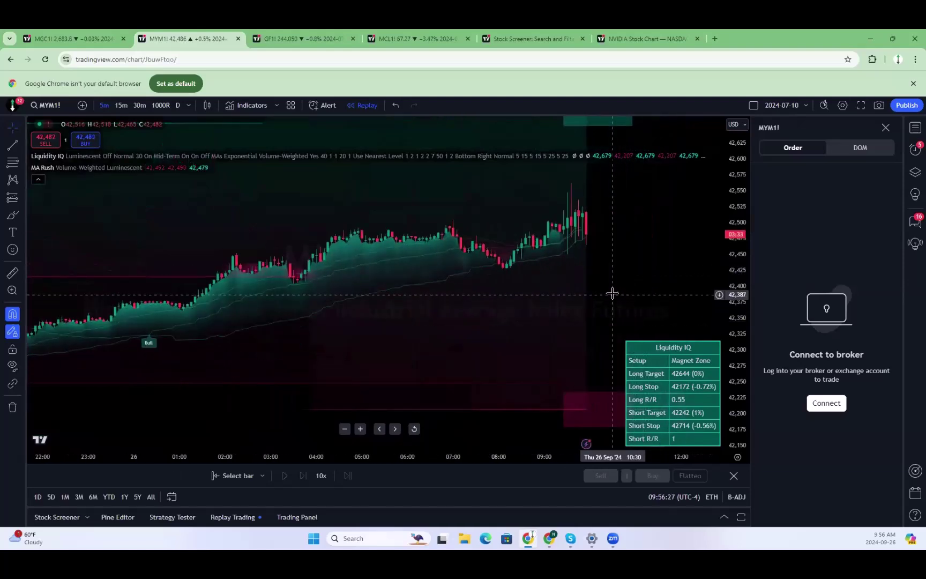
scroll(611, 292, "down", 5)
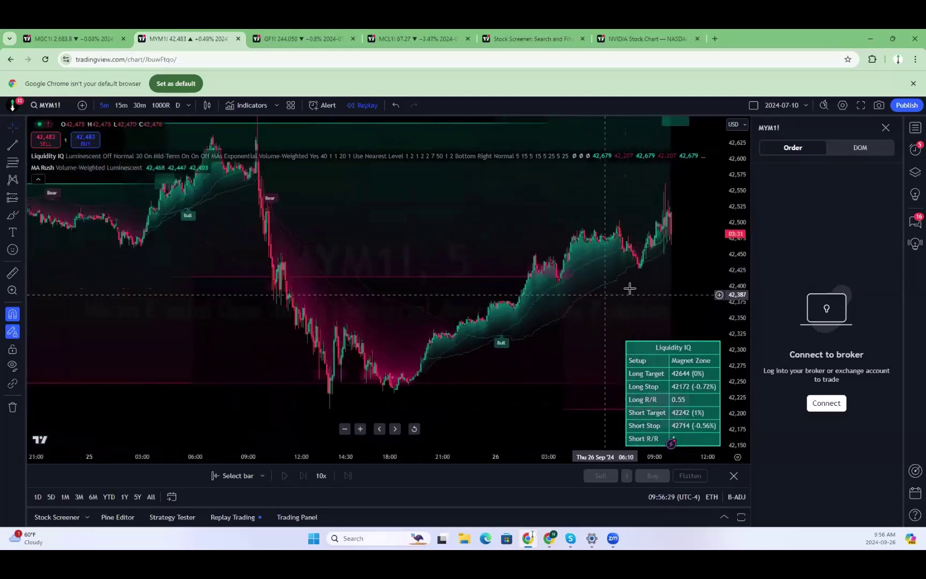
left_click_drag(576, 314, 560, 341)
scroll(565, 326, "up", 3)
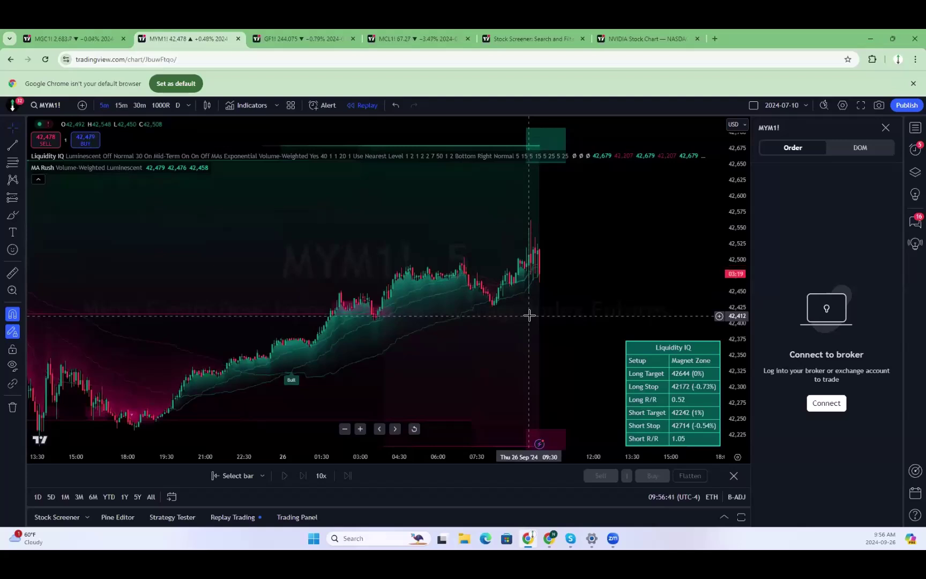
Load Micro E-mini Russell 2000 futures (M2K1!) in the MYM1! chart.
type("M2K")
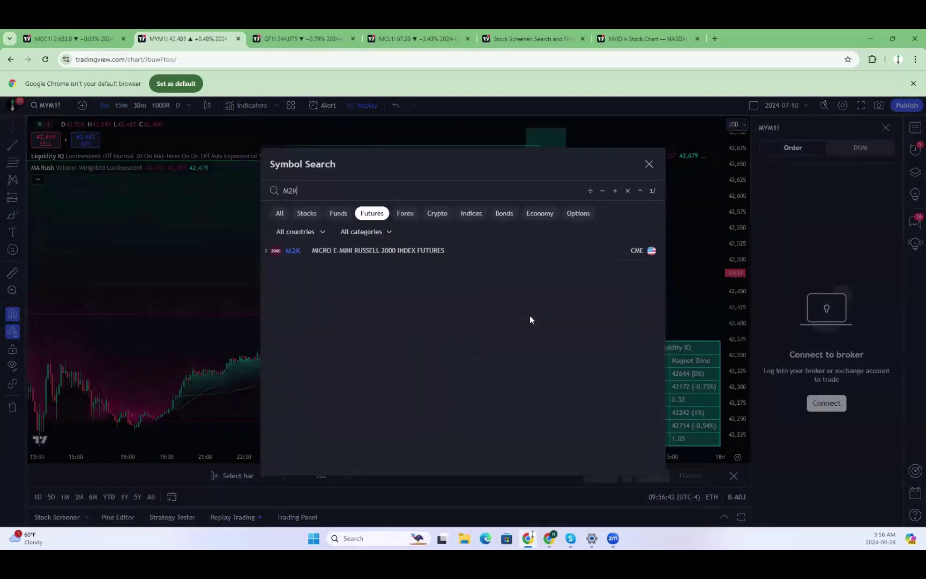
left_click(521, 254)
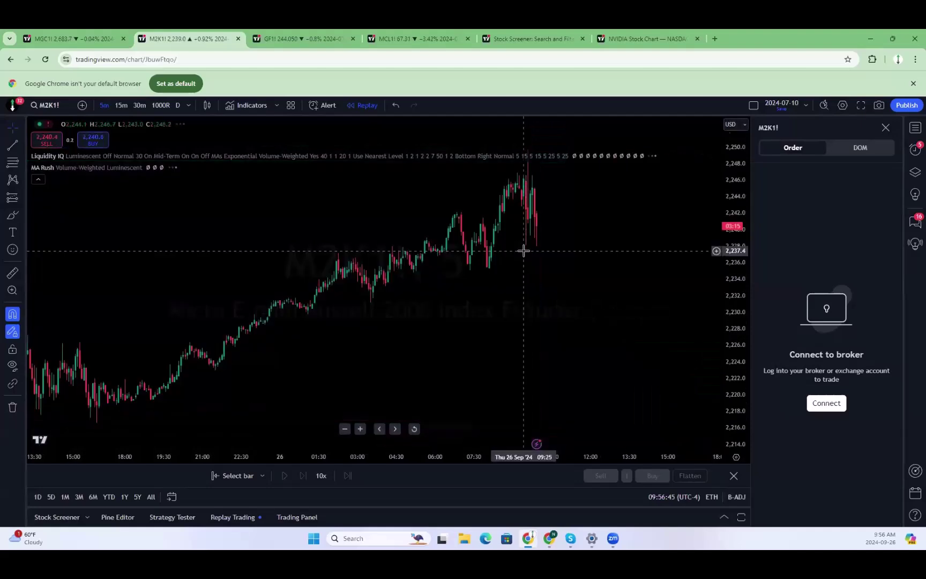
Compare the latest price action on the M2K1!, MGC1! and ZS1! charts against their liquidity zones.
scroll(536, 332, "up", 3)
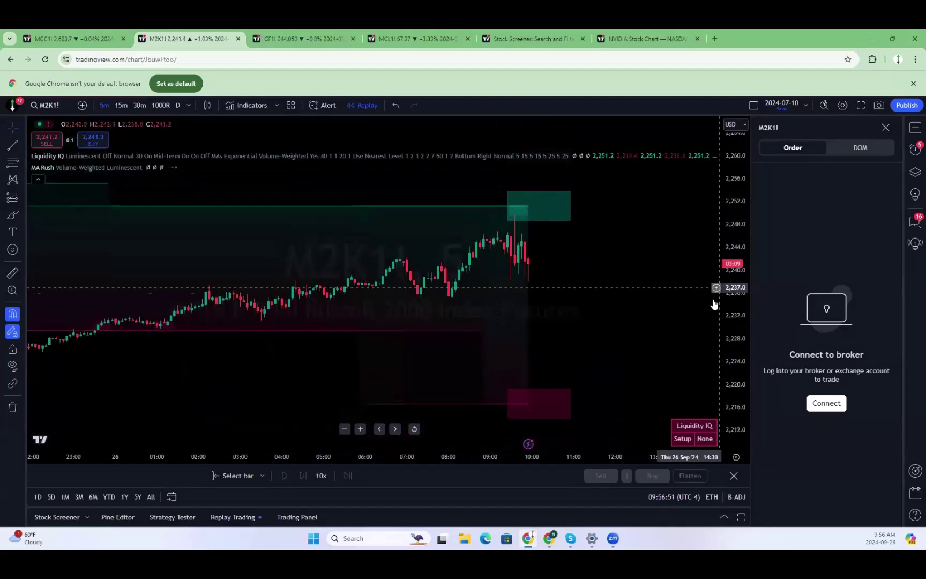
scroll(627, 262, "down", 2)
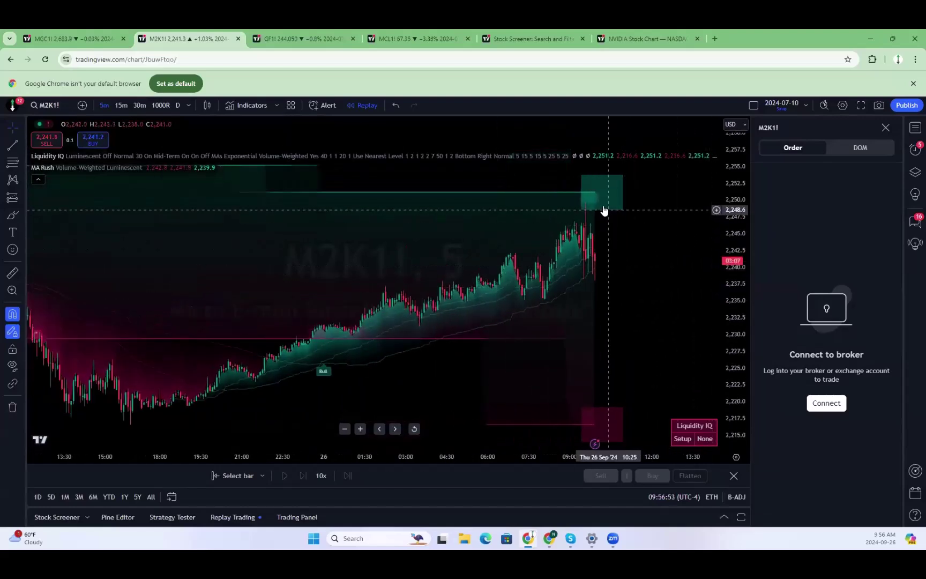
left_click(100, 37)
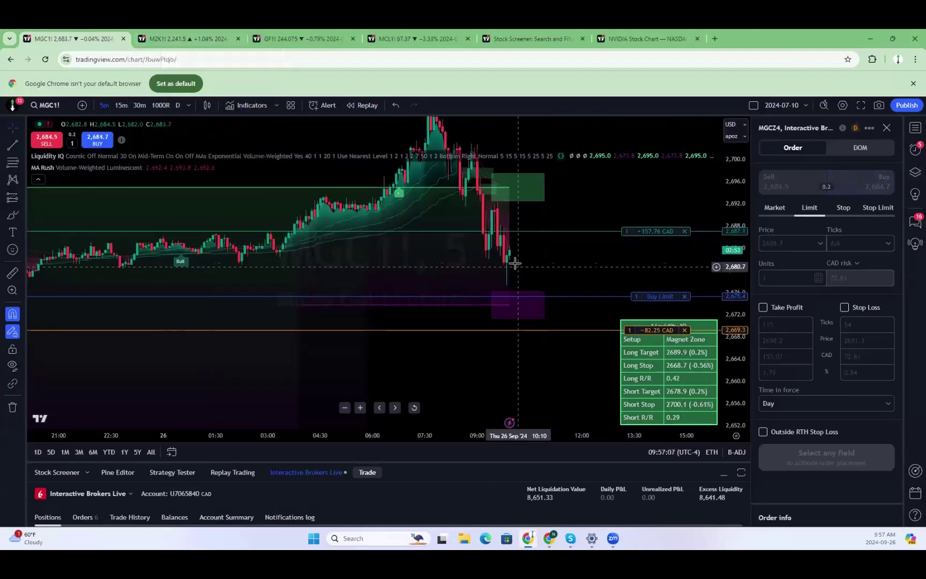
left_click(268, 33)
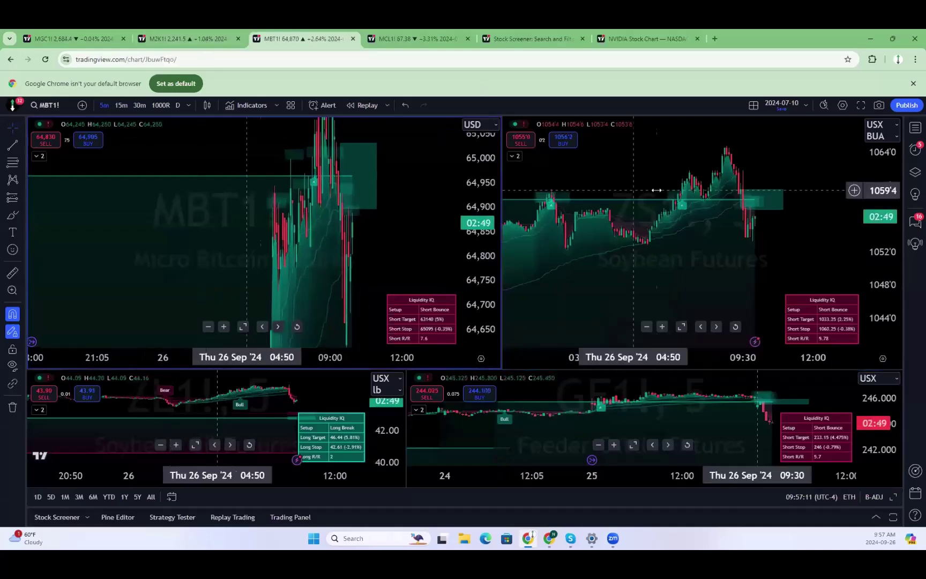
left_click_drag(765, 299, 700, 277)
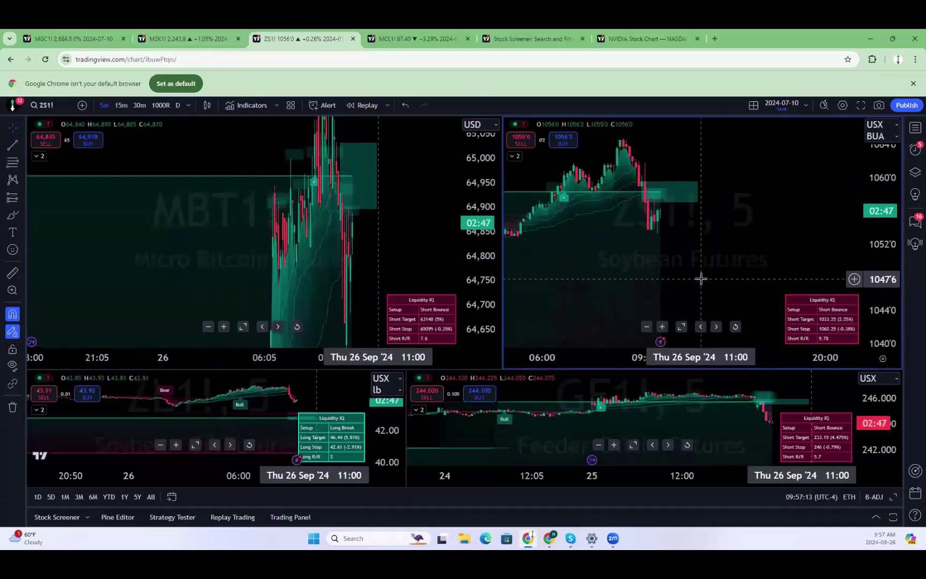
Examine the M2K1! price history from 23 to 26 Sep against the green and red liquidity zones.
left_click(207, 35)
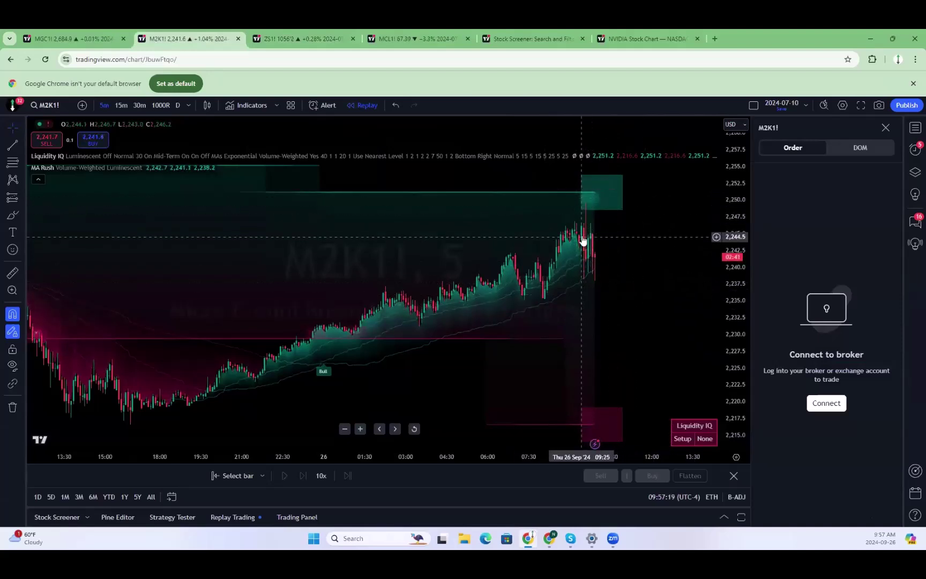
scroll(579, 229, "down", 3)
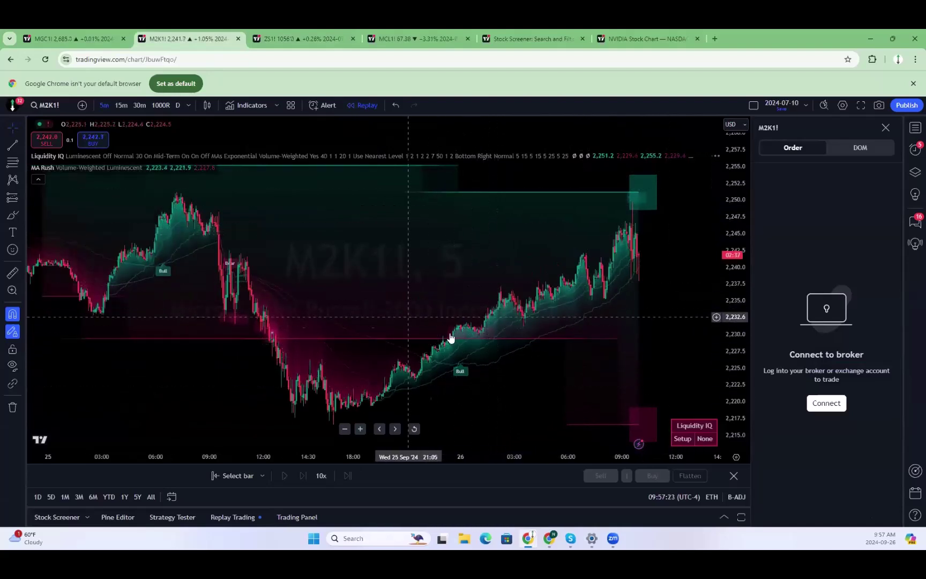
scroll(646, 389, "up", 3)
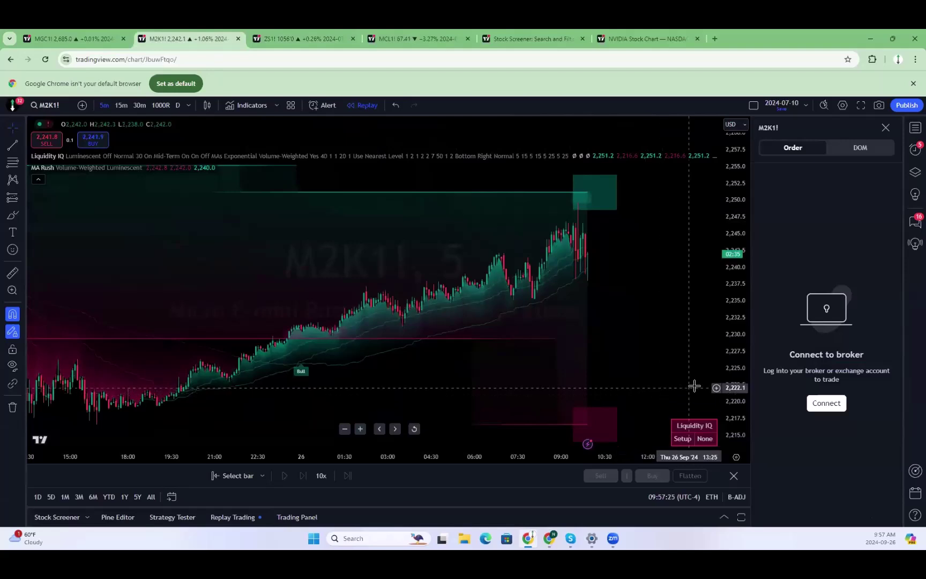
left_click_drag(735, 369, 738, 358)
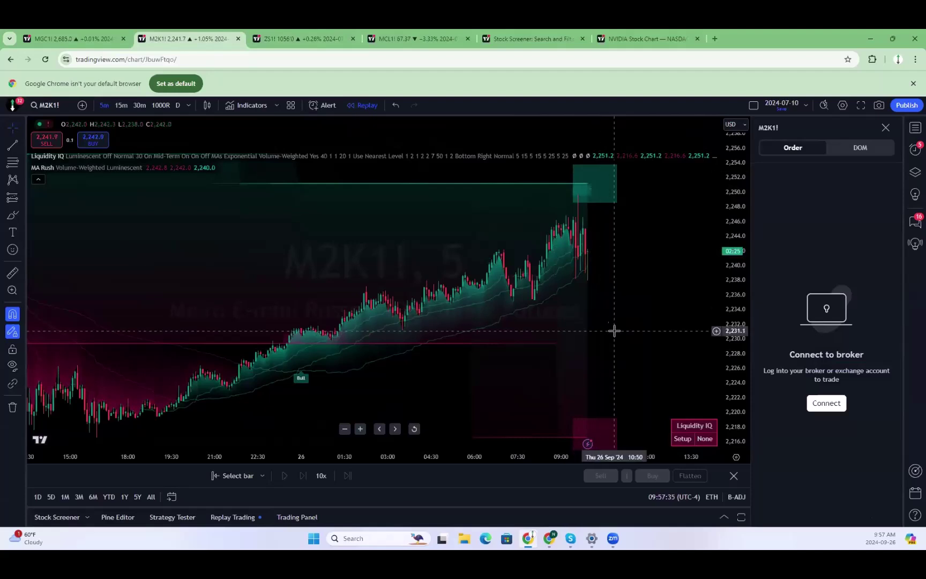
scroll(614, 322, "down", 5)
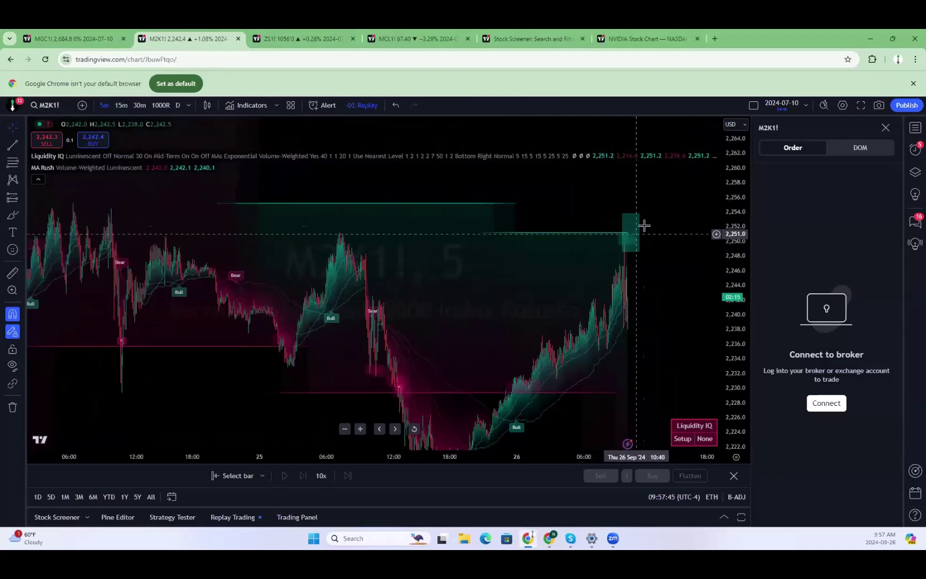
scroll(617, 342, "down", 2)
scroll(617, 341, "down", 4)
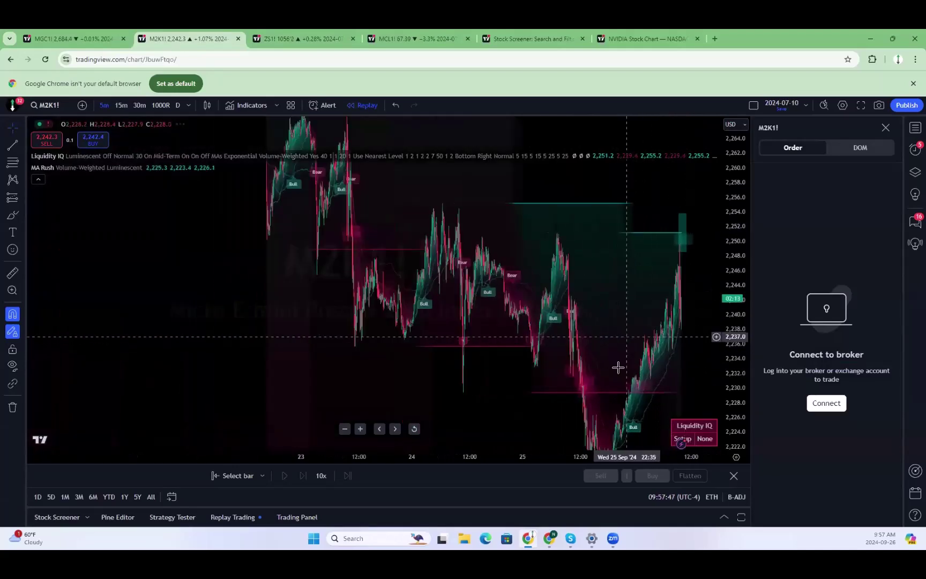
scroll(705, 366, "up", 5)
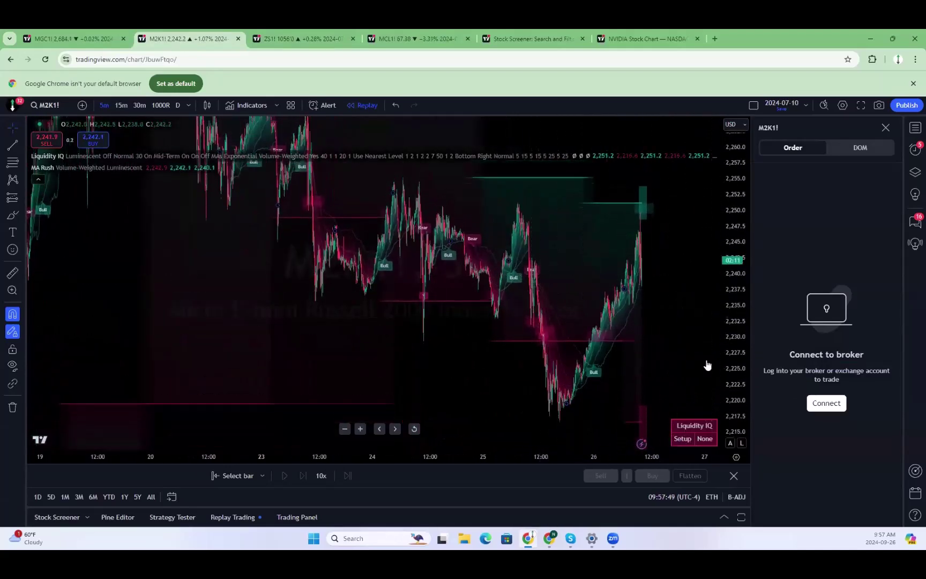
Load Micro Bitcoin futures (MBT1!) in the M2K1! chart and view the latest candles around the green liquidity zone.
key("ctrl+shift+Tab")
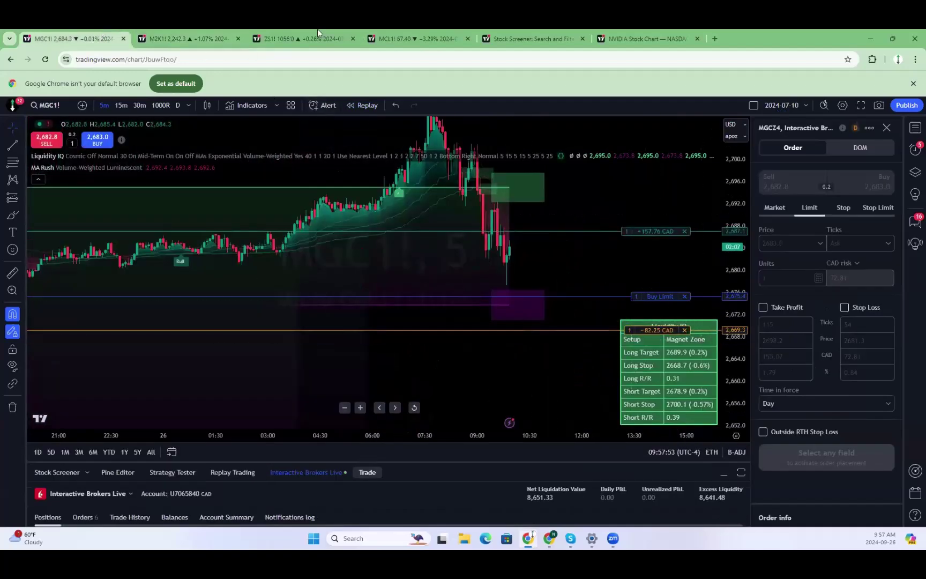
key("ctrl+Tab")
type("MBT")
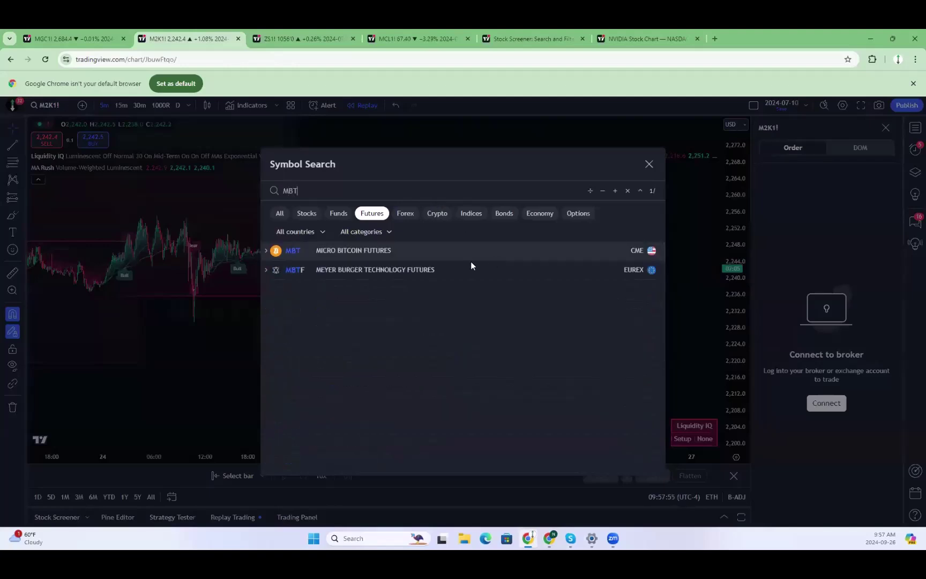
left_click(452, 254)
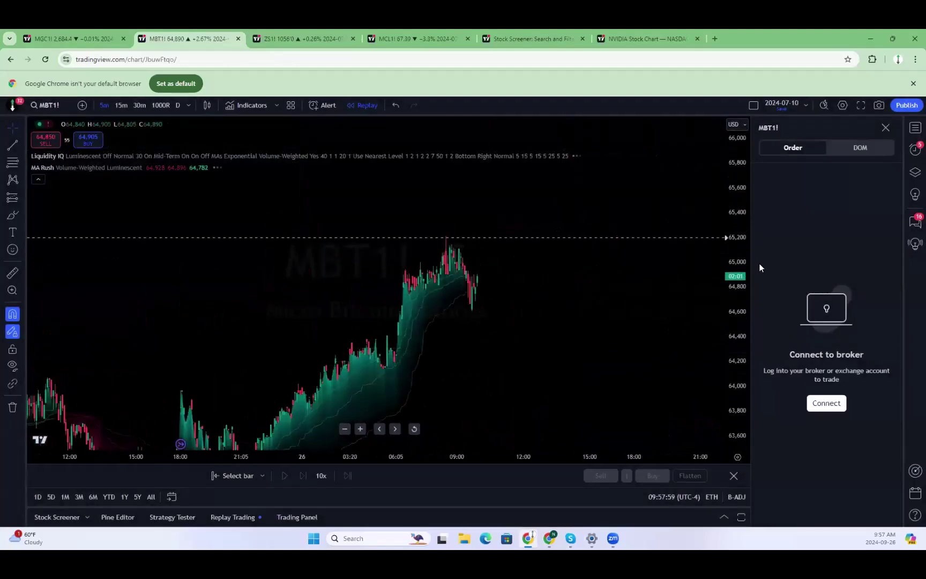
left_click(318, 32)
left_click(216, 33)
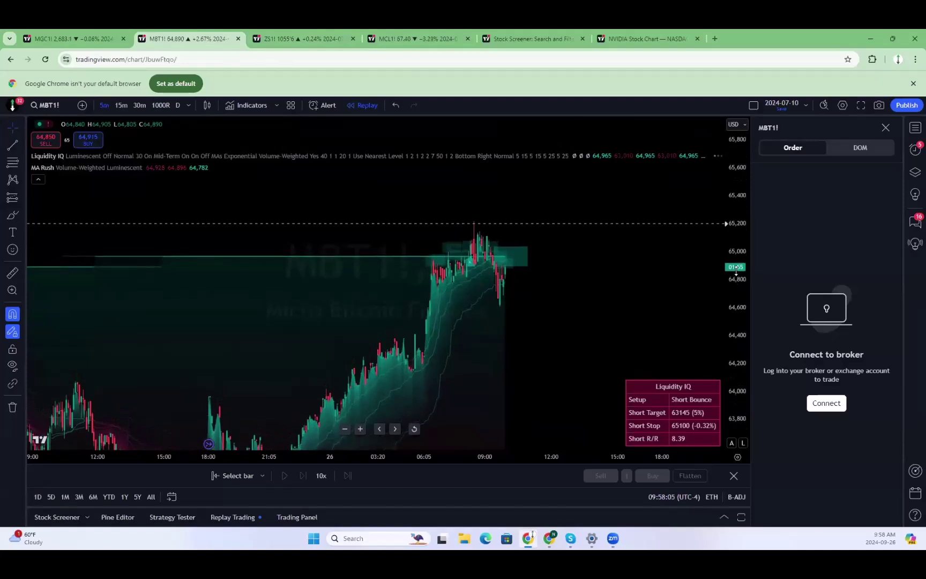
scroll(412, 298, "up", 2)
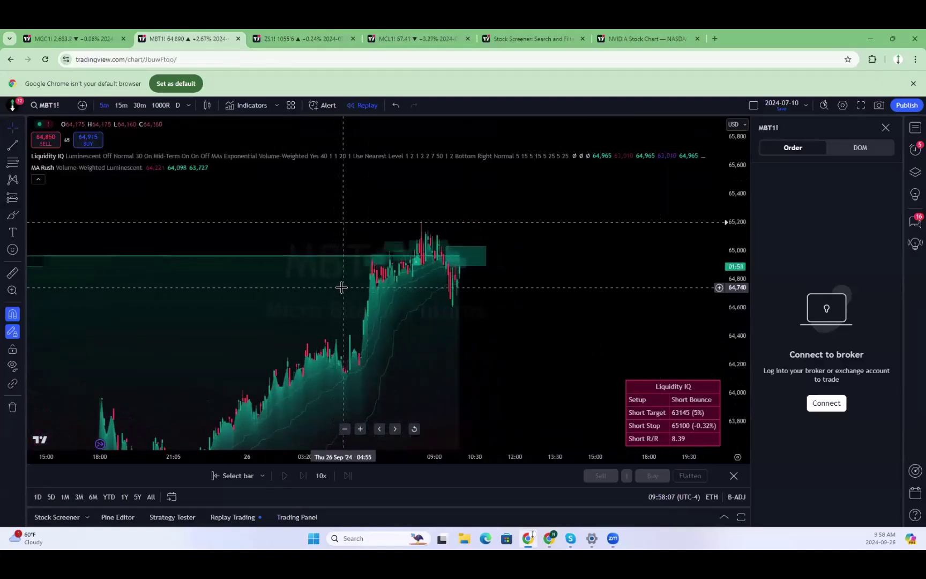
Load Micro E-mini Nasdaq-100 futures (MNQ1!) in the MBT1! chart without broker orders.
type("MNQ")
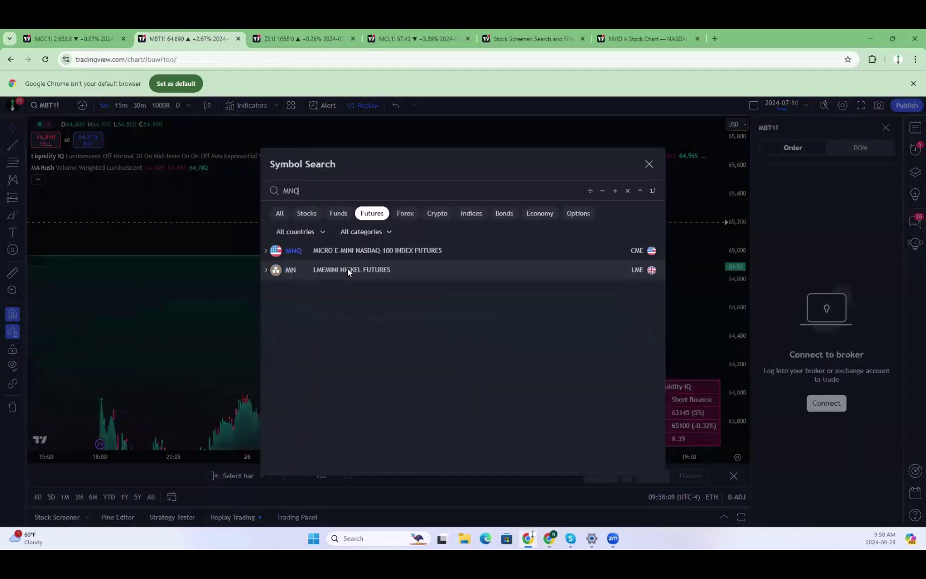
left_click(337, 251)
left_click_drag(395, 305, 415, 320)
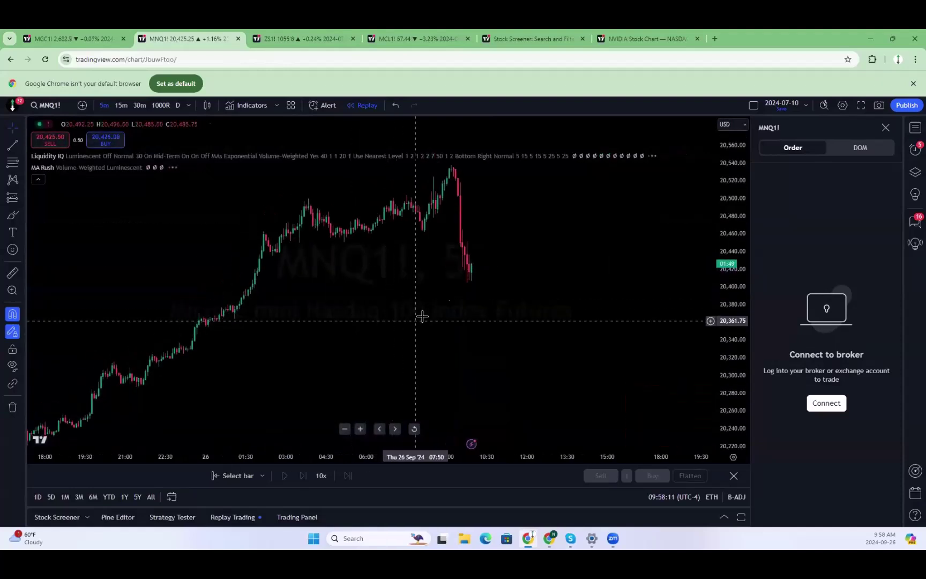
Load Micro Bitcoin futures (MBT1!) in the MNQ1! chart, close the bar replay controls and view the Liquidity Capture zone.
type("M")
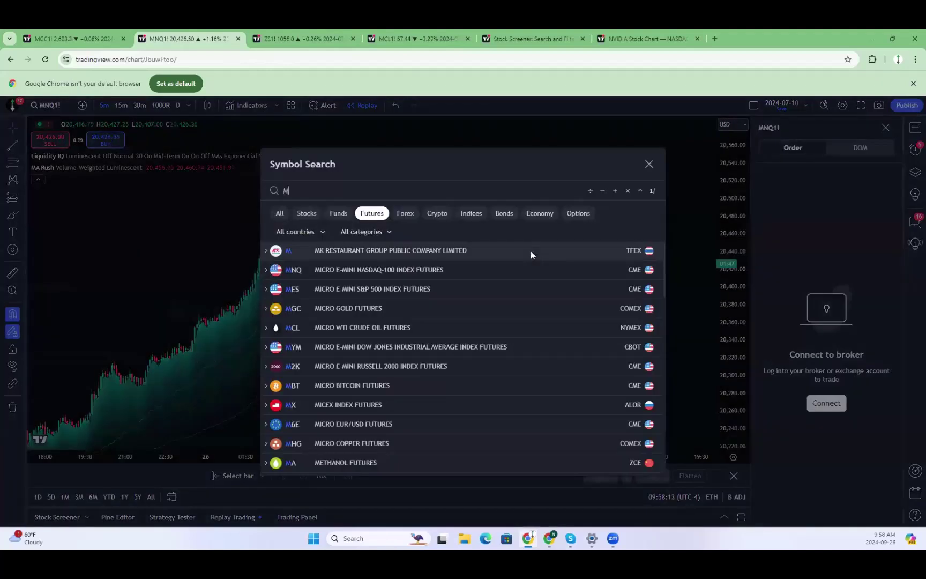
type("BT")
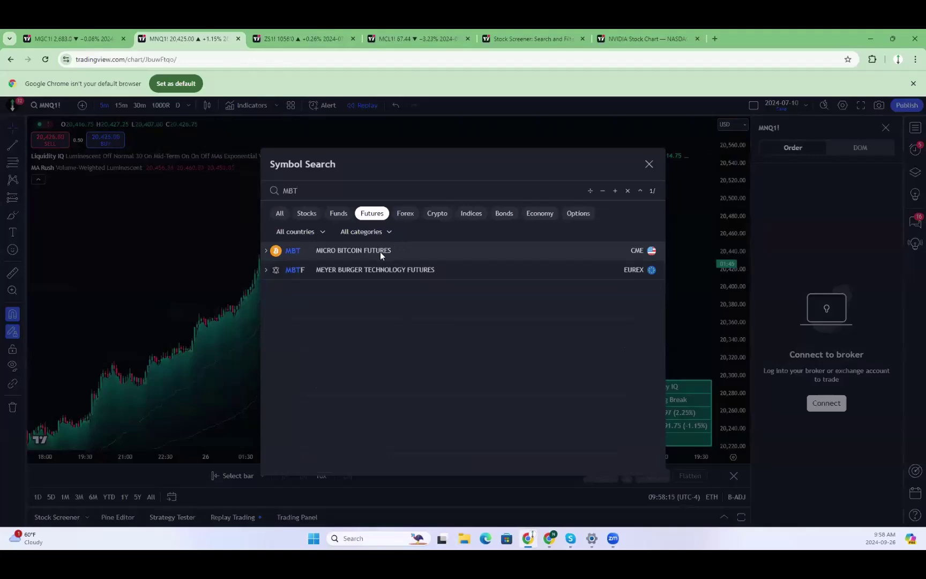
left_click(381, 251)
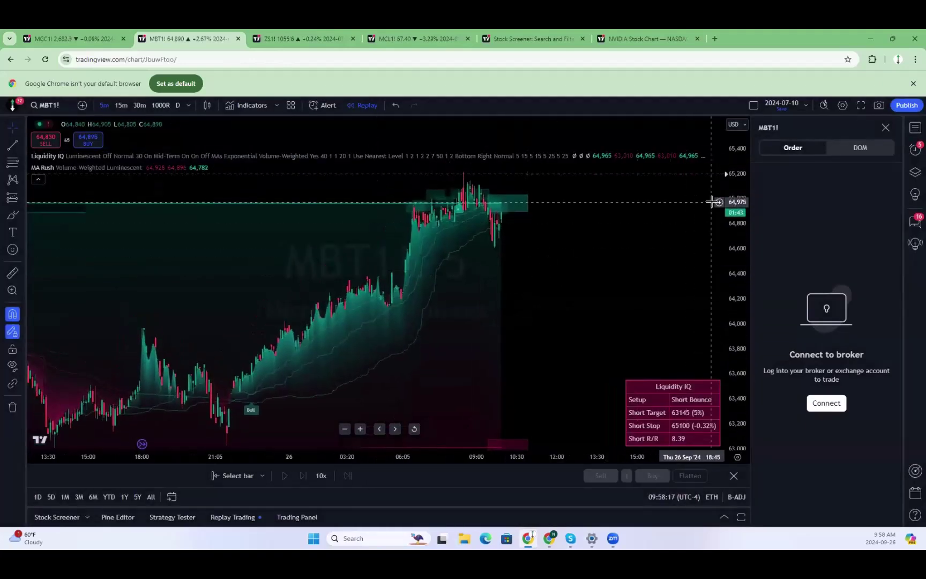
left_click_drag(257, 507, 243, 528)
left_click(733, 476)
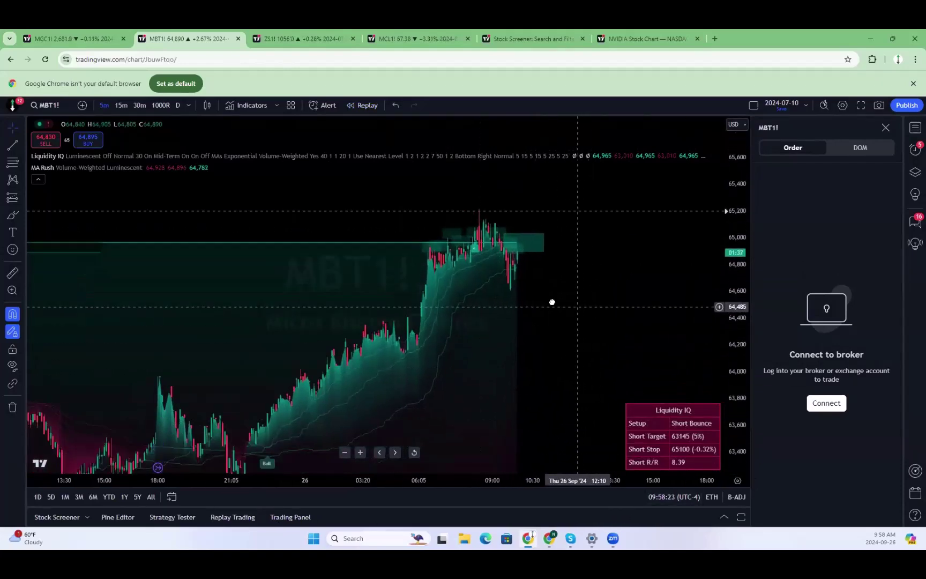
scroll(584, 312, "right", 3)
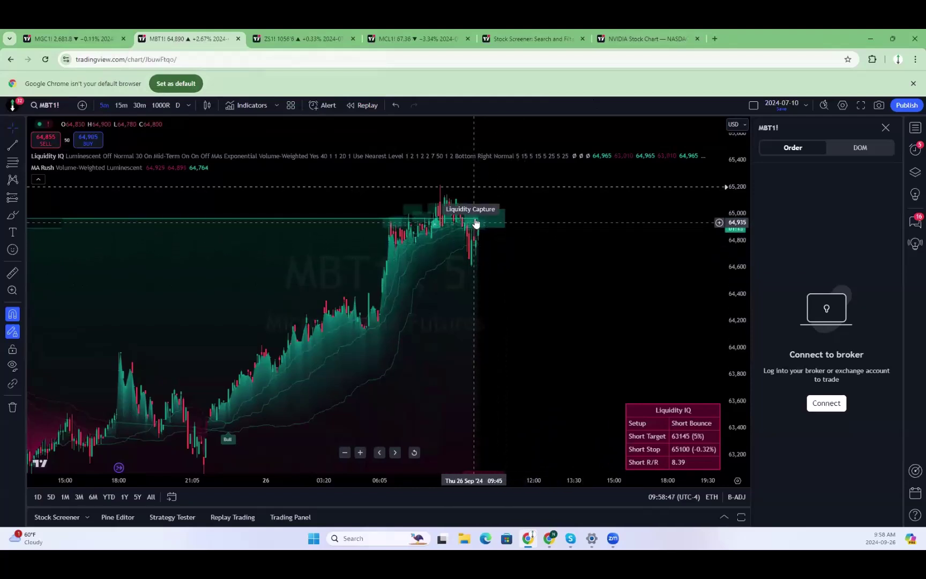
scroll(476, 223, "up", 3)
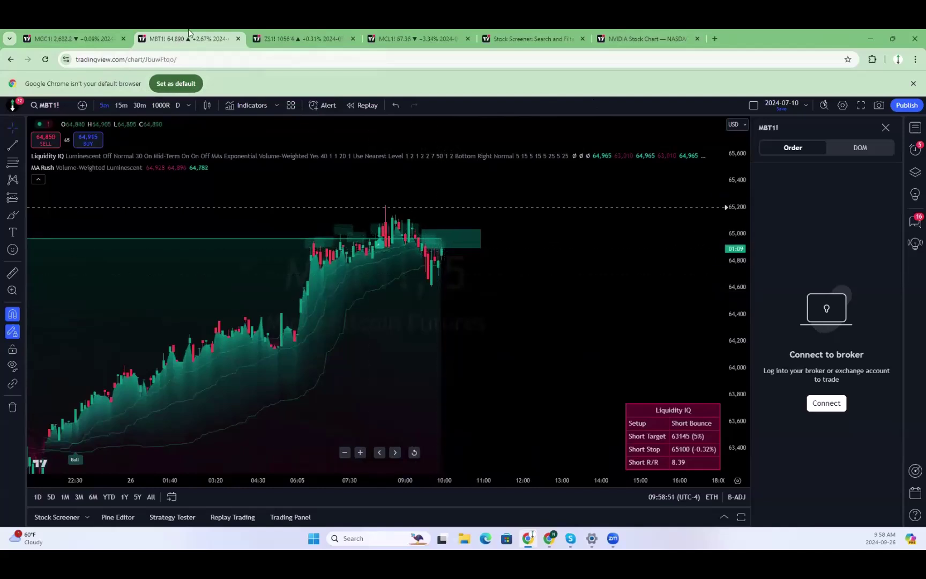
Load Micro Bitcoin futures (MBT1!) in the broker-connected MGC1! chart to view its sell limit order.
left_click(105, 31)
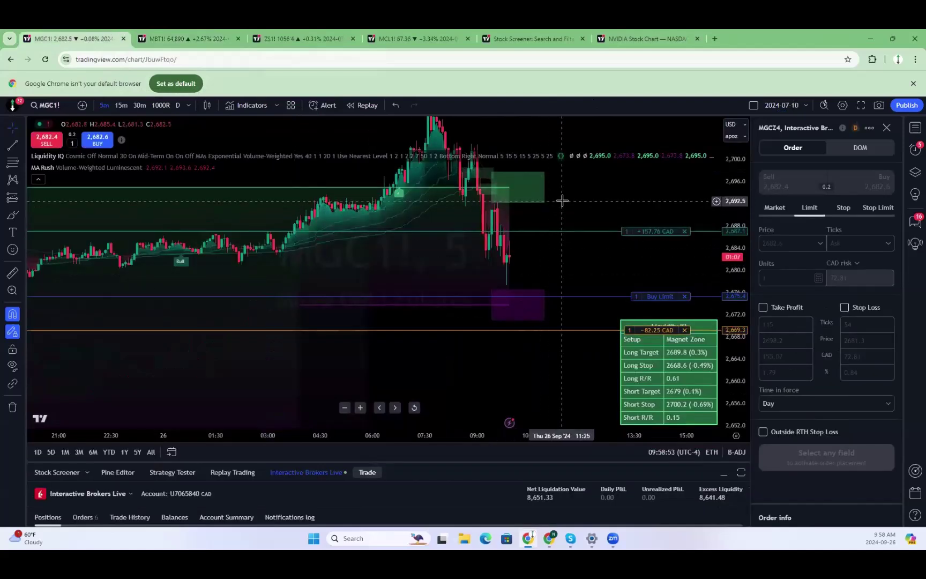
type("MBT")
left_click(378, 262)
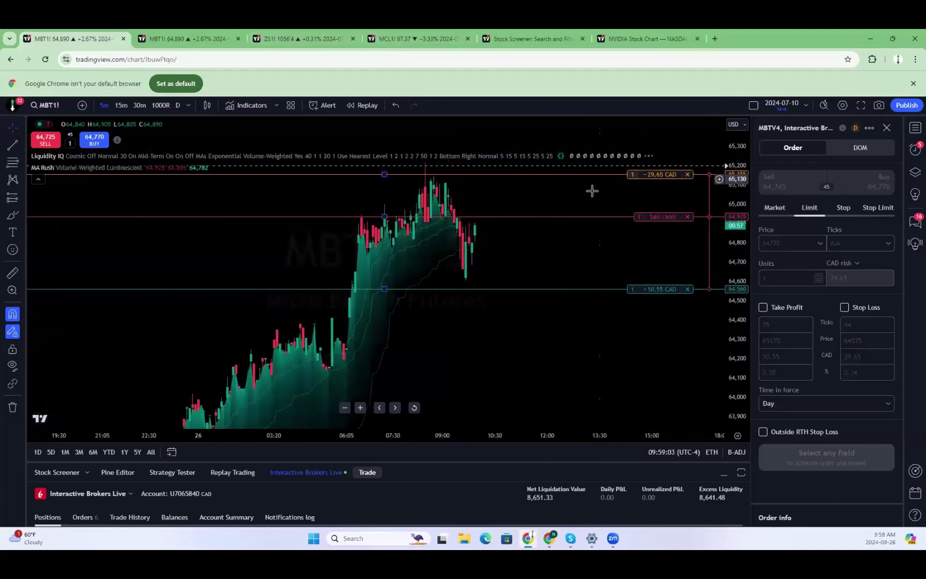
Load Micro E-mini Nasdaq-100 futures (MNQ1!) in the MBT1! chart that has no broker connection.
left_click(279, 30)
left_click(223, 30)
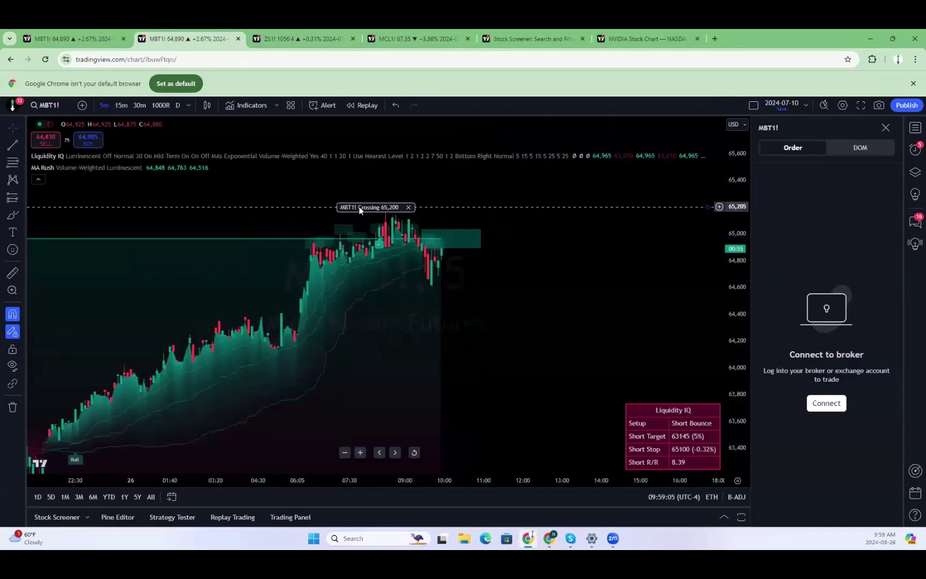
type("MNQ1!")
key("Return")
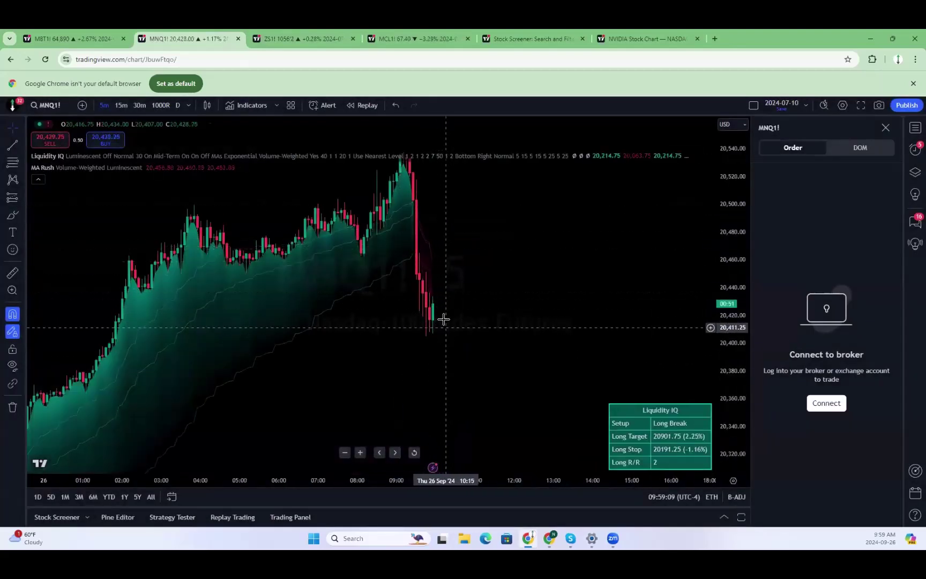
Set the Liquidity IQ indicator's colour theme to Luminescent on the broker-connected MBT1! chart.
left_click(49, 33)
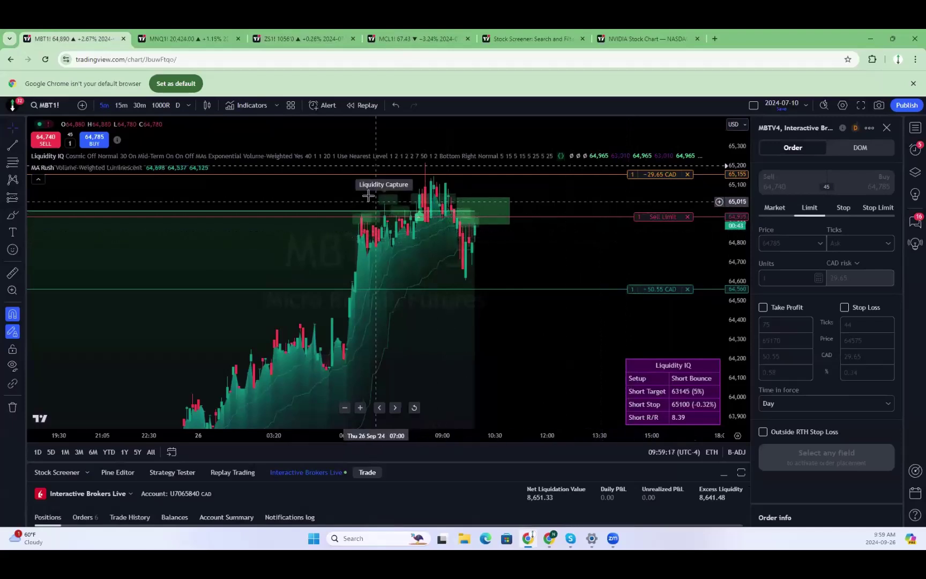
left_click(575, 156)
left_click(428, 215)
left_click(424, 233)
left_click(556, 501)
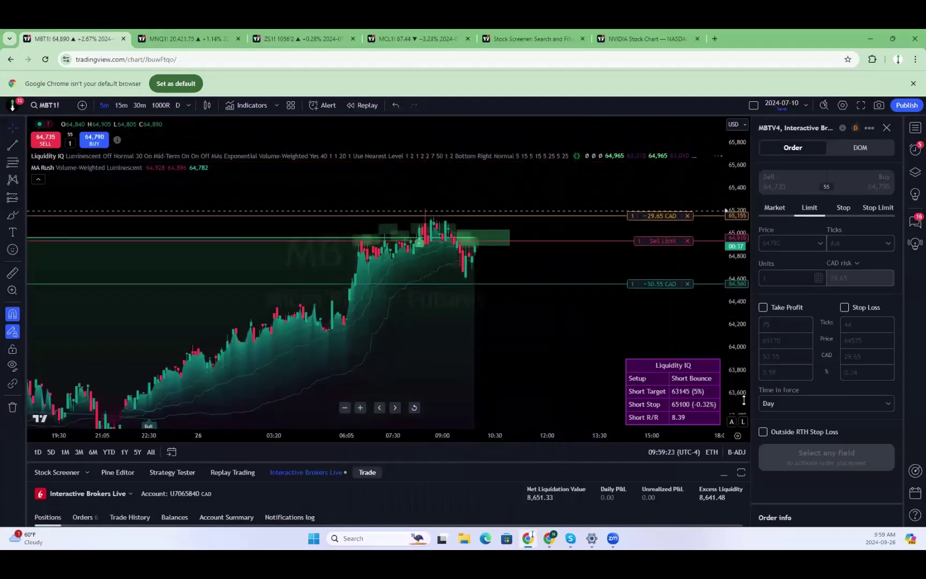
Check MBT1! price history against its sell limit order and liquidity zones, and review the ZS1! and MNQ1! charts.
scroll(586, 347, "down", 3)
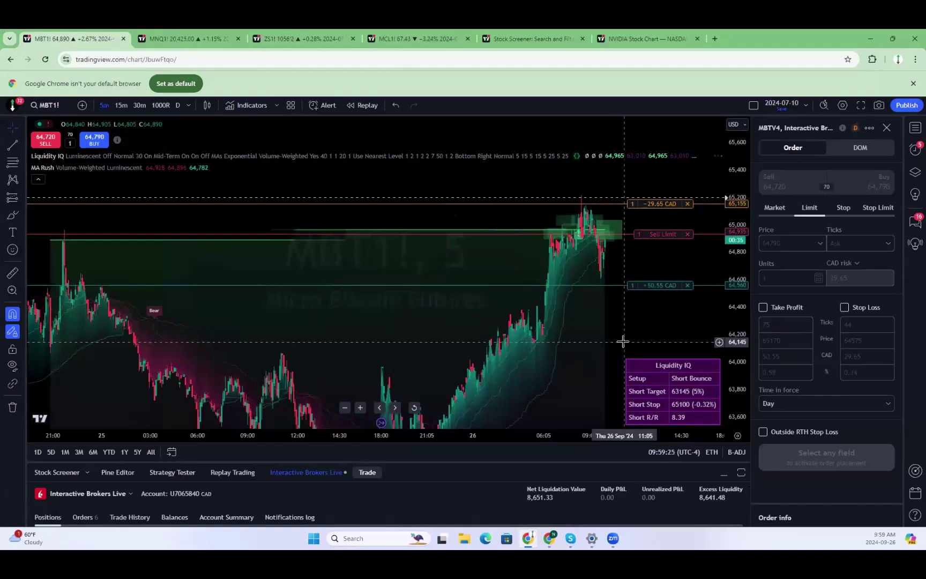
left_click_drag(623, 341, 543, 320)
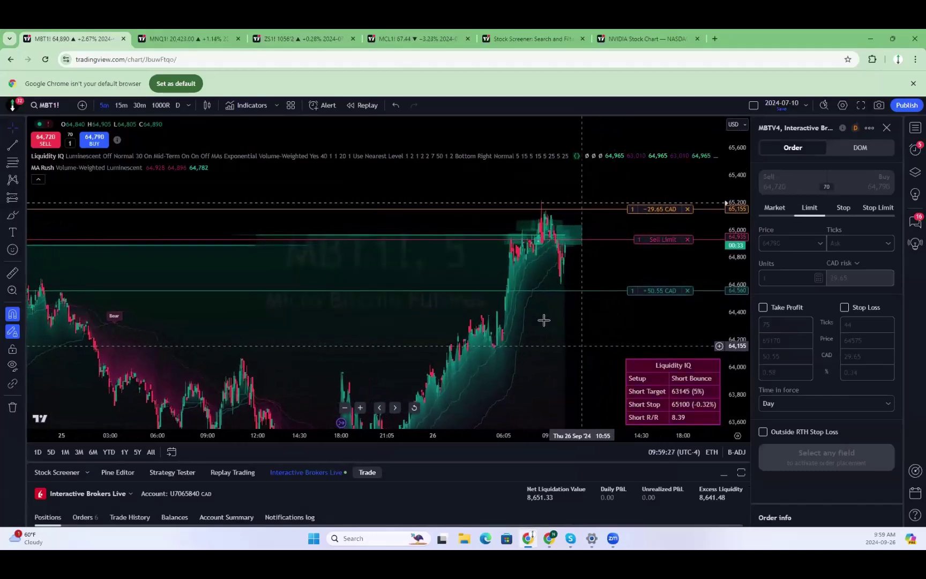
left_click(297, 33)
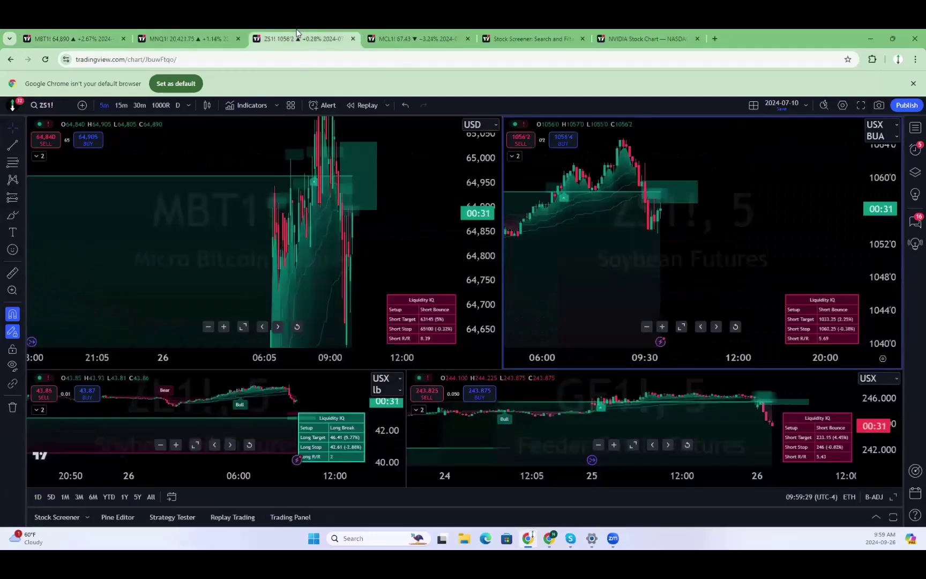
left_click(193, 37)
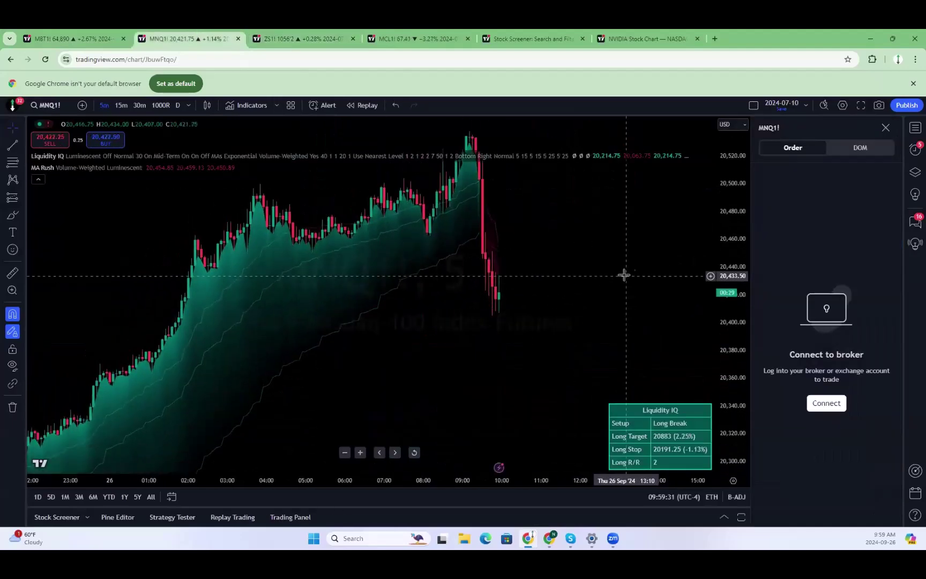
Enlarge the upper row of the four-chart commodities layout and review recent price history on the Micro Gold (MGC1!) chart.
scroll(578, 312, "down", 6)
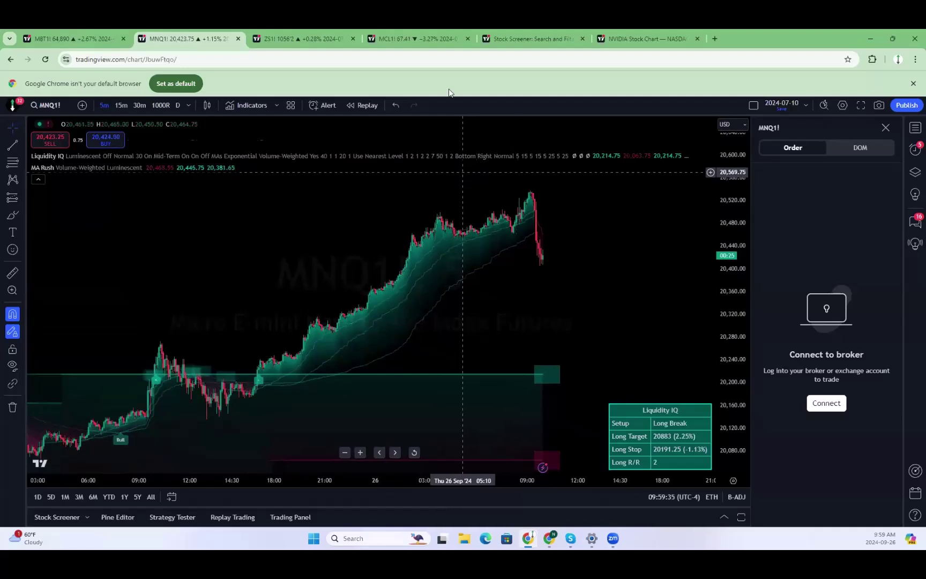
left_click(423, 35)
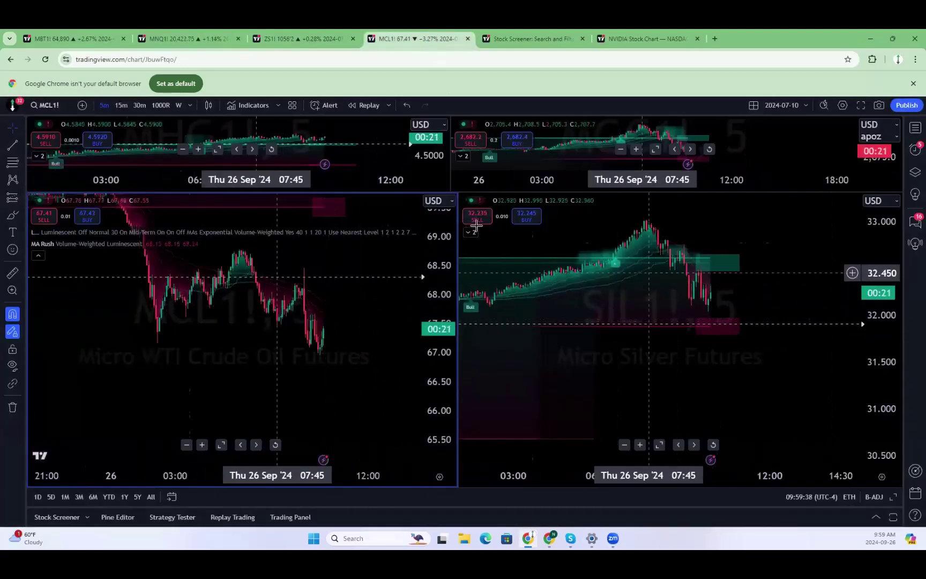
left_click_drag(415, 192, 444, 424)
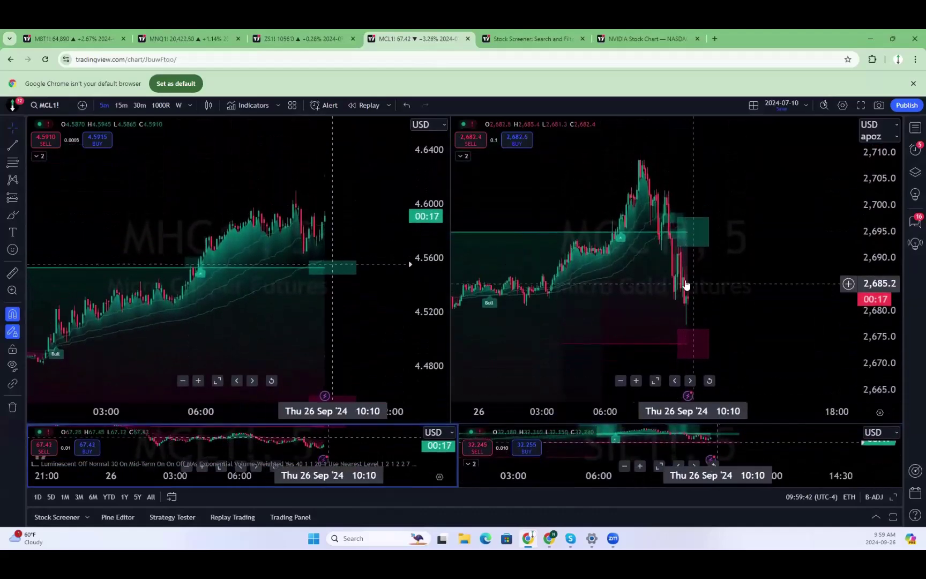
left_click(699, 359)
scroll(796, 273, "down", 5)
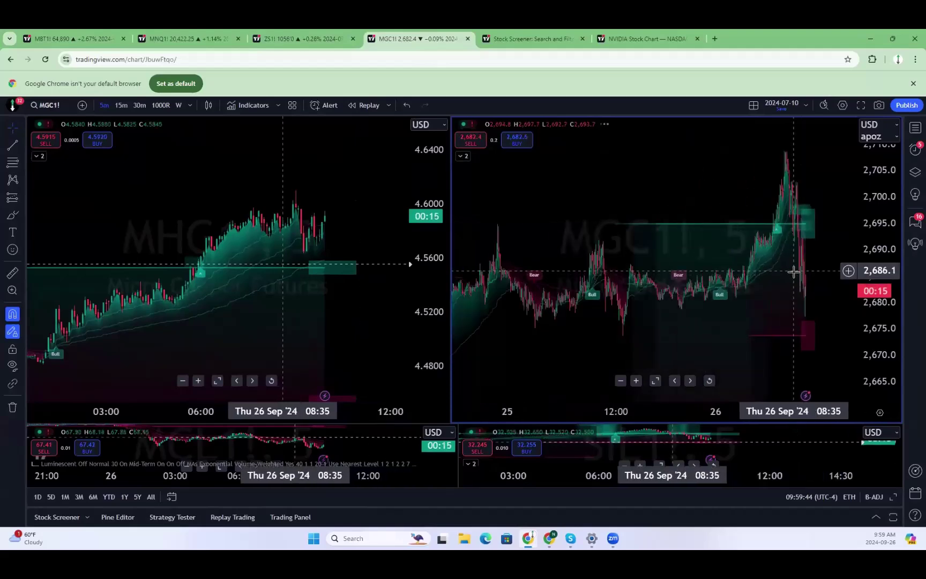
scroll(807, 337, "up", 3)
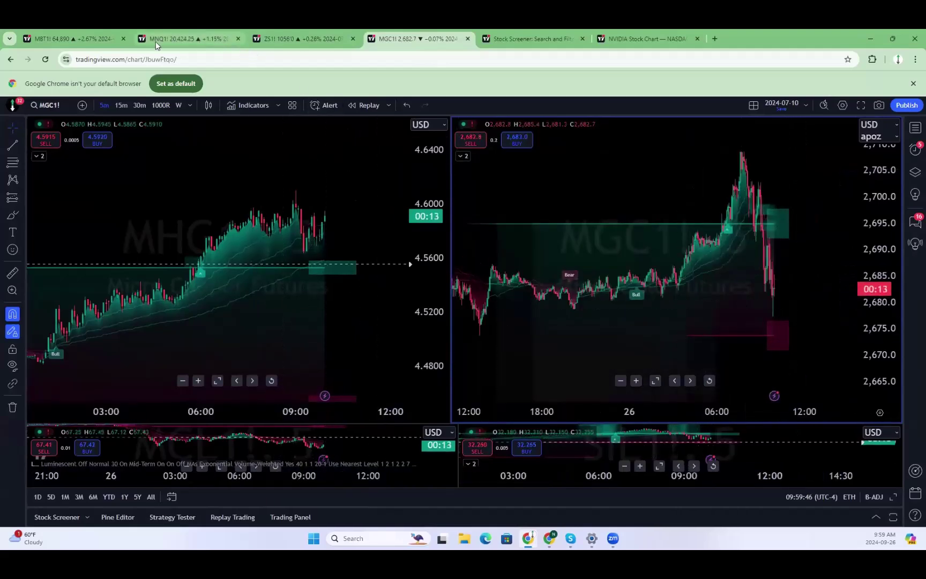
Show the depth of market (DOM) for Micro Bitcoin on the broker-connected MBT1! chart.
left_click(96, 38)
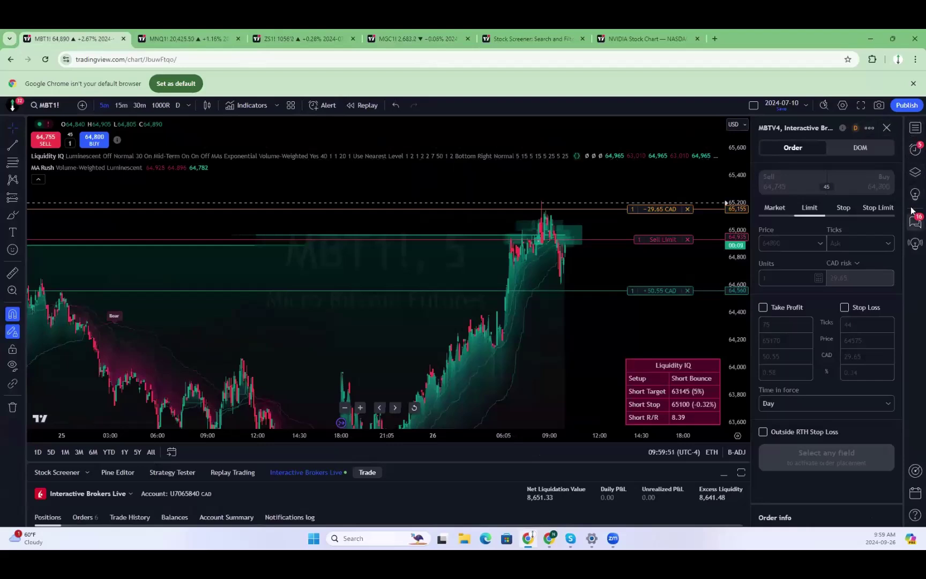
left_click(914, 129)
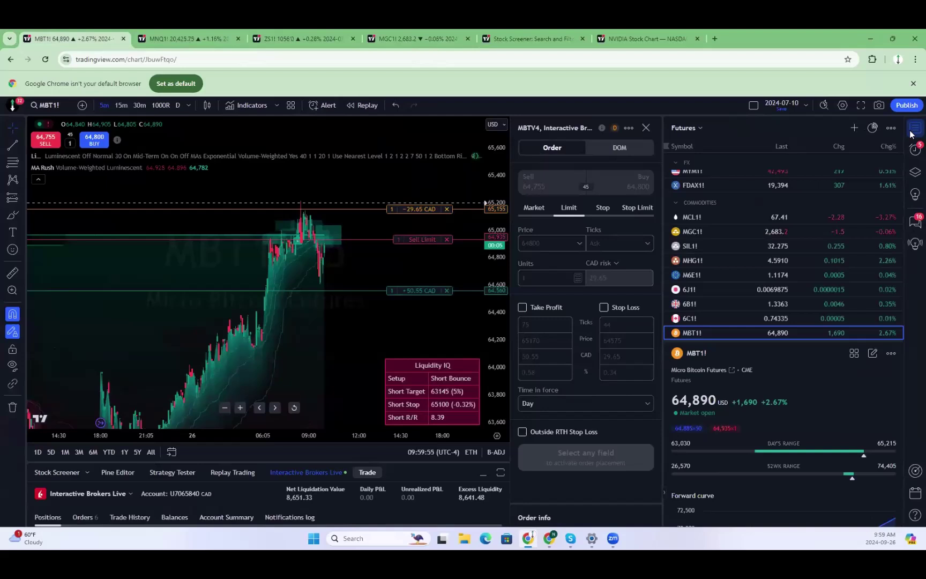
left_click(913, 130)
left_click(860, 147)
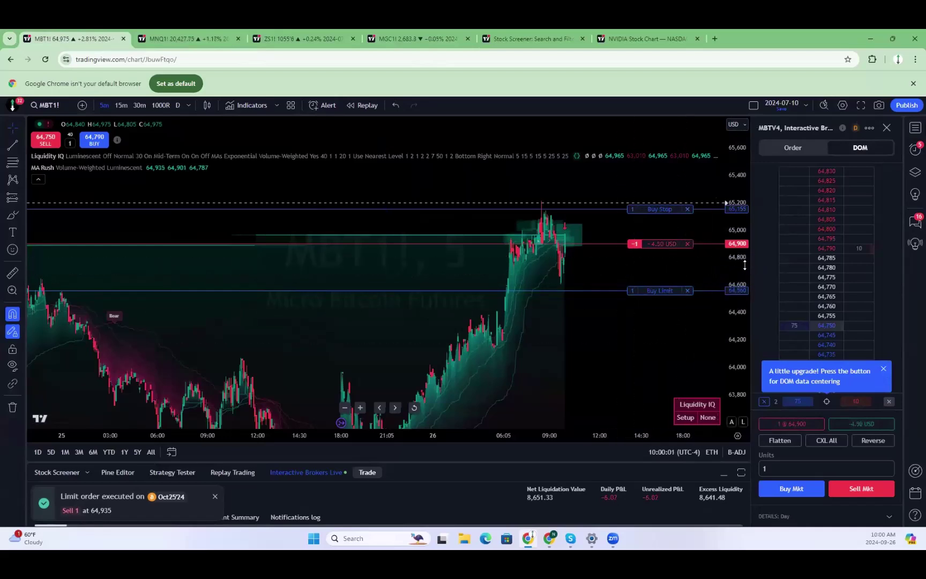
Examine the MBT1! short position against its buy stop and buy limit orders, checking the MNQ1! chart and the order ticket as well.
scroll(686, 210, "up", 4)
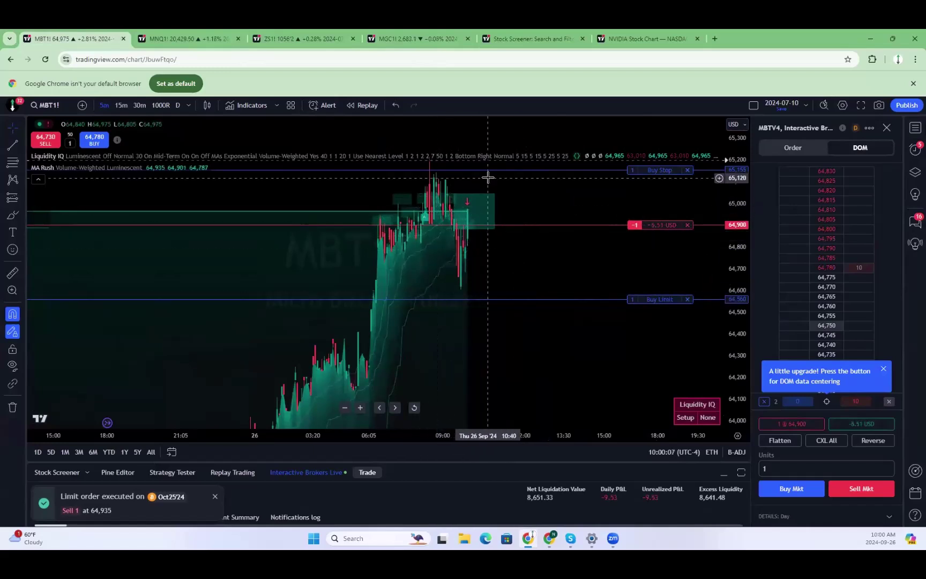
left_click_drag(508, 243, 524, 260)
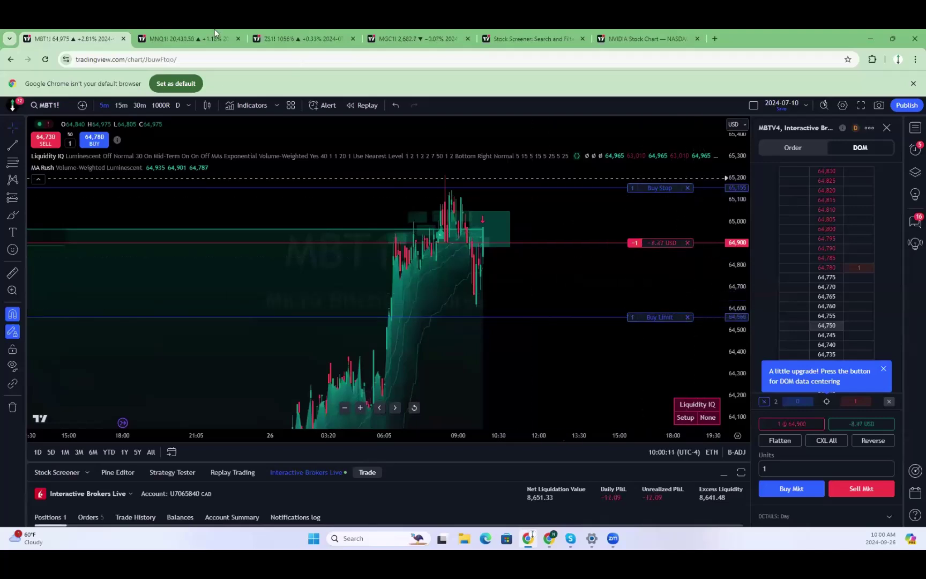
left_click(196, 31)
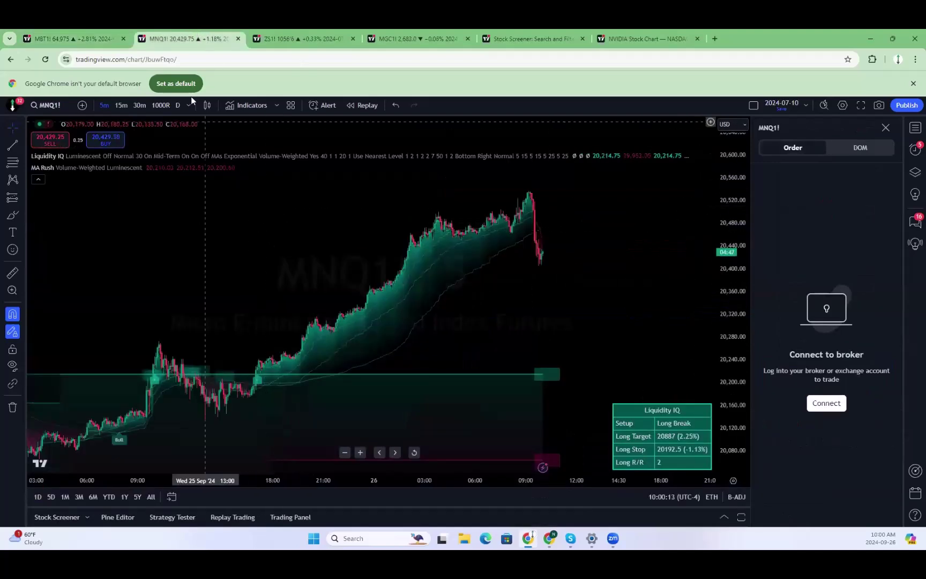
left_click(32, 32)
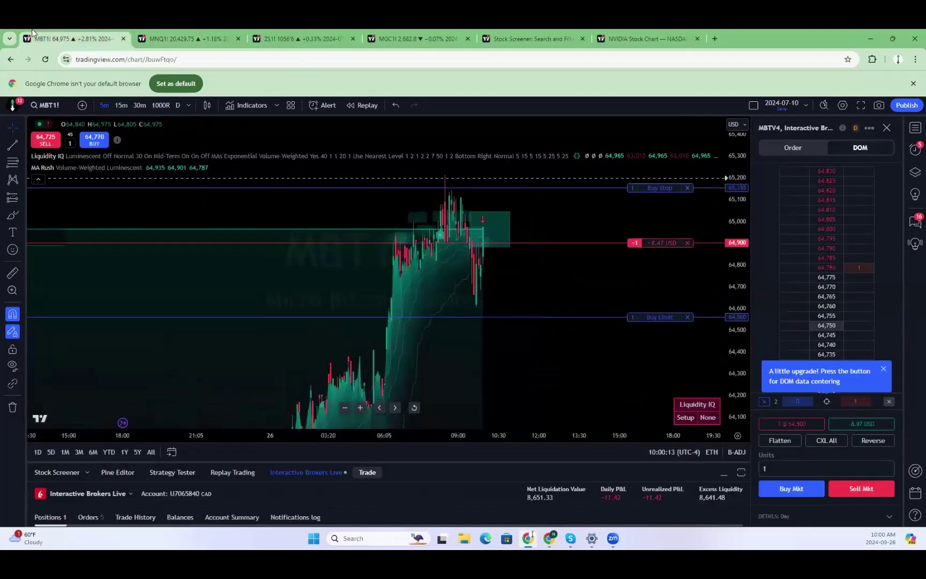
left_click(803, 144)
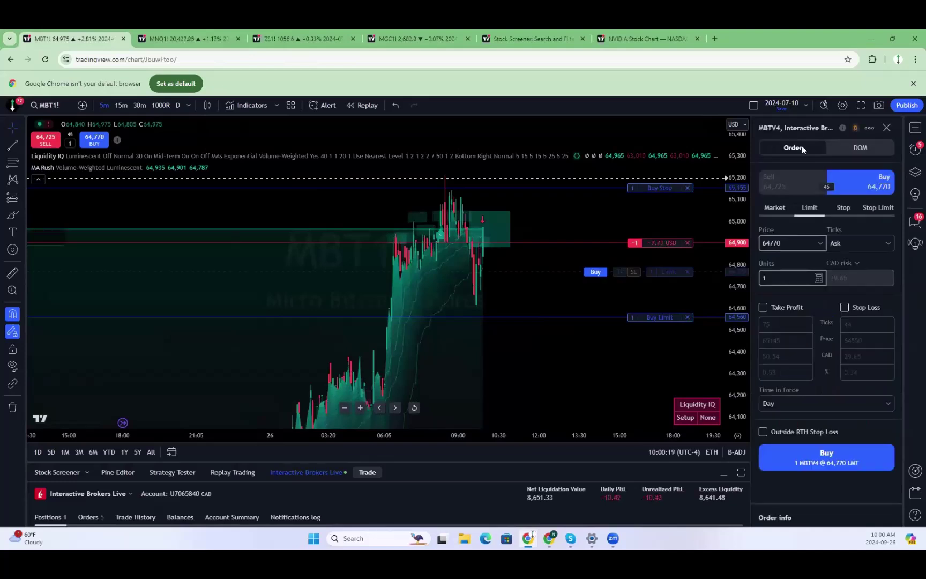
left_click(849, 144)
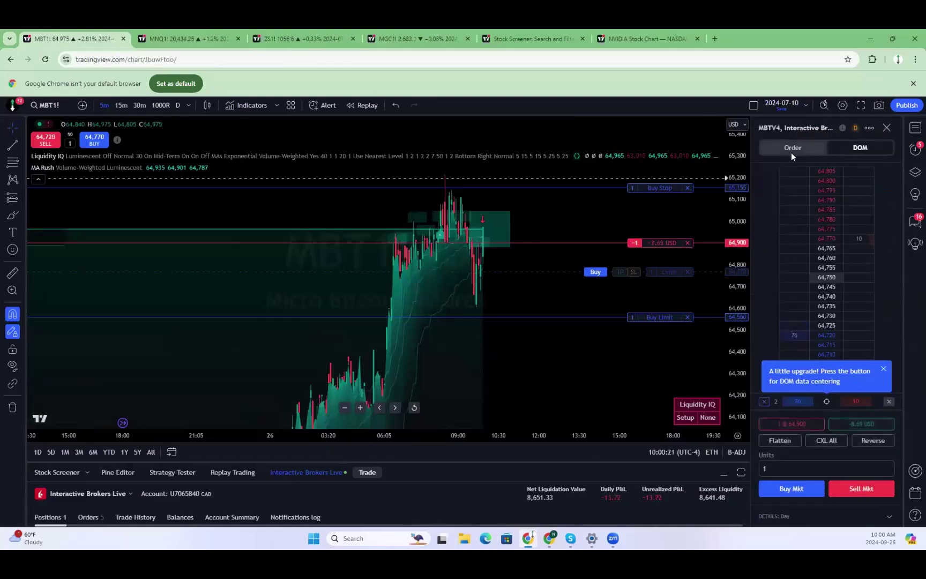
left_click_drag(732, 202, 737, 348)
left_click_drag(656, 368, 689, 351)
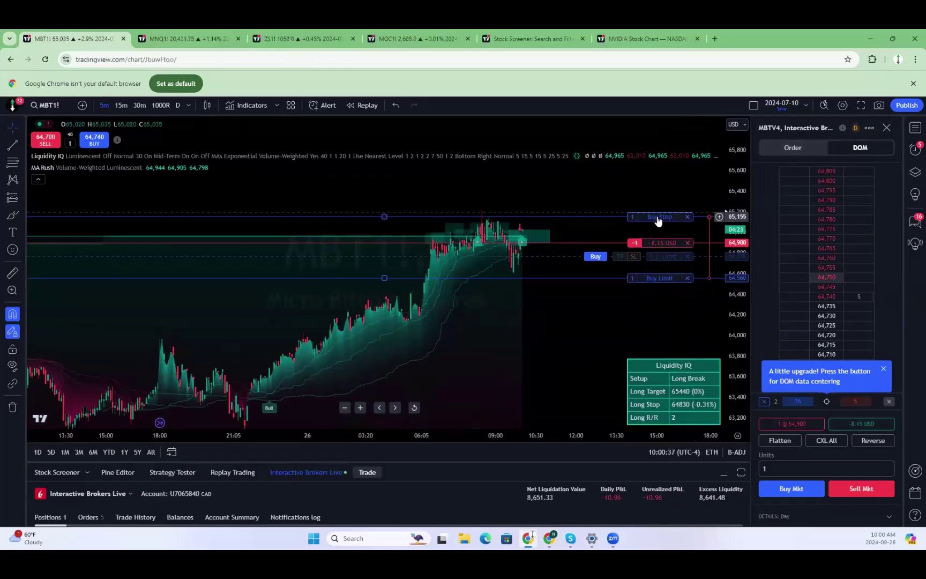
Raise the Micro Bitcoin position's buy stop order to 65,235 and lower its buy limit order to 64,505.
scroll(719, 193, "up", 3)
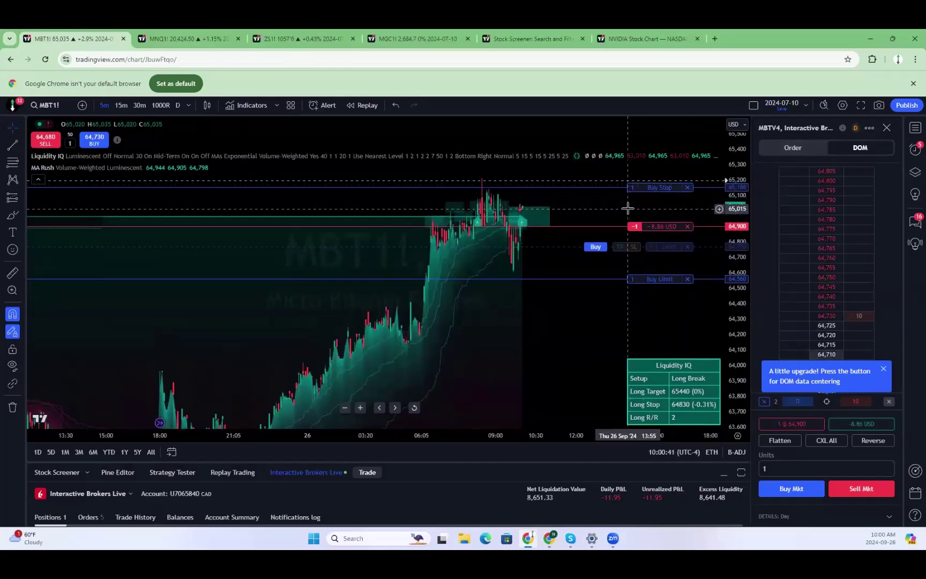
left_click_drag(659, 189, 664, 184)
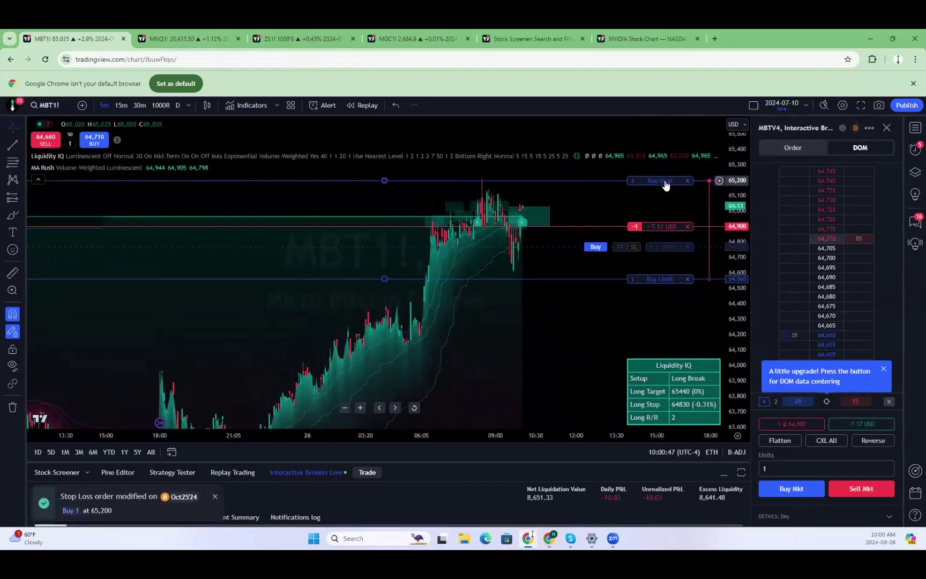
left_click_drag(667, 182, 667, 178)
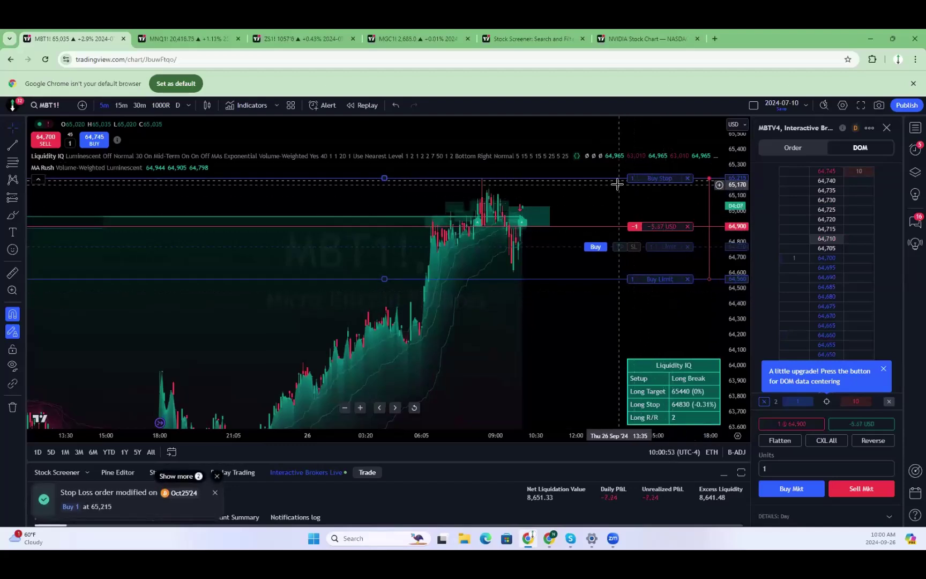
left_click_drag(660, 280, 660, 288)
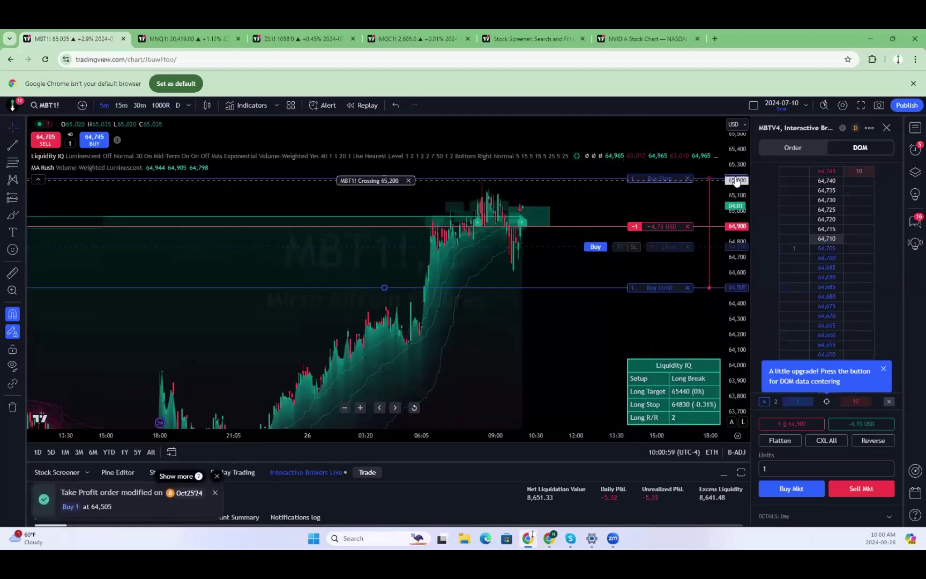
left_click_drag(660, 178, 663, 177)
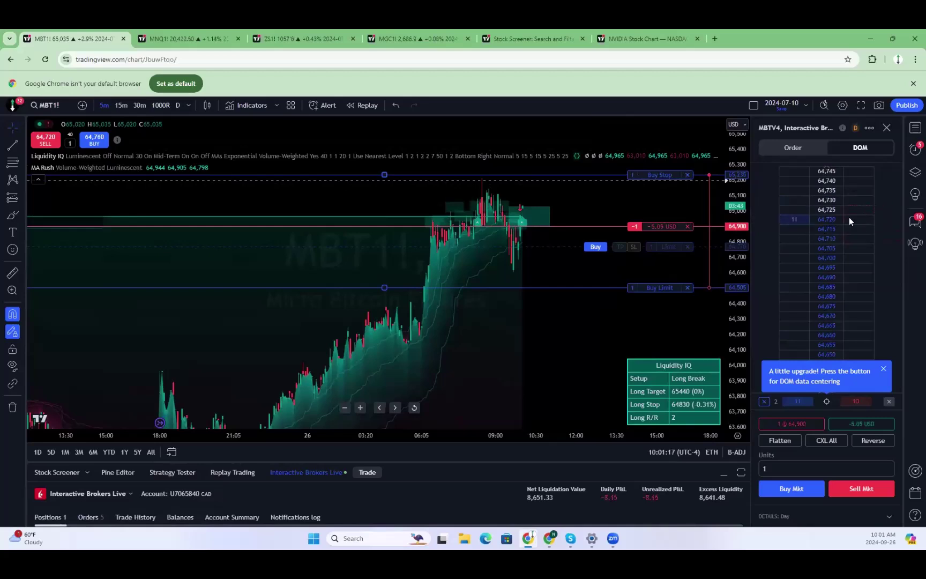
Lower the Micro Bitcoin take-profit buy limit order to 64,435.
right_click(729, 171)
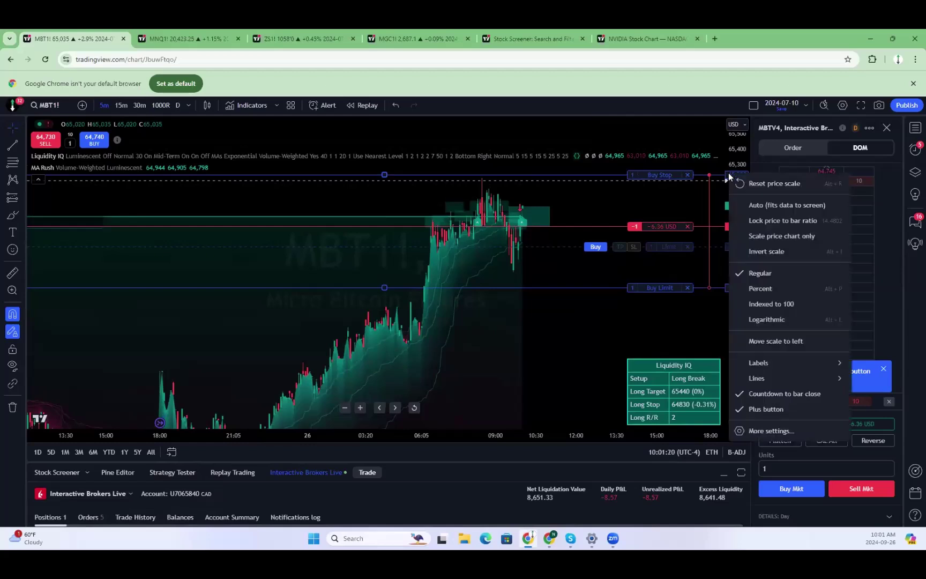
left_click(688, 192)
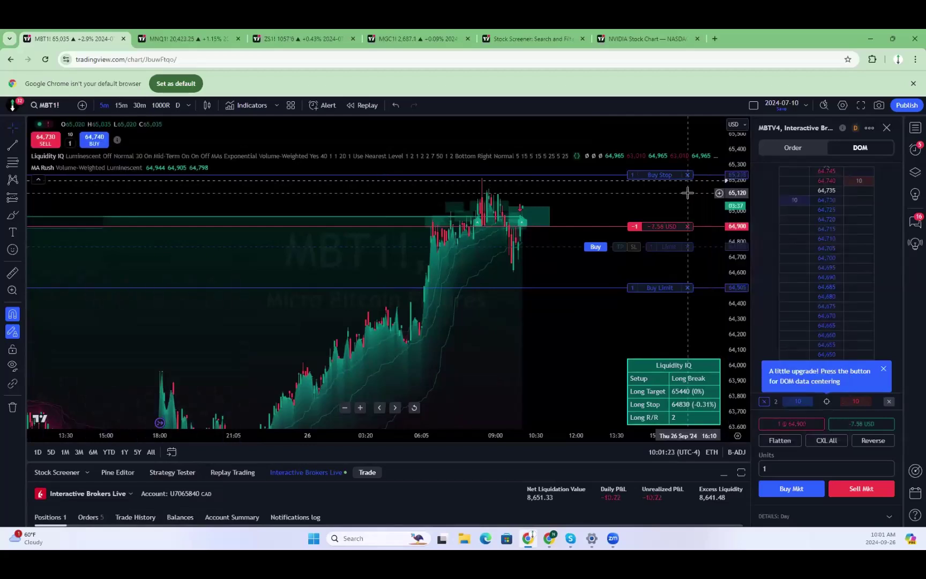
scroll(841, 285, "up", 3)
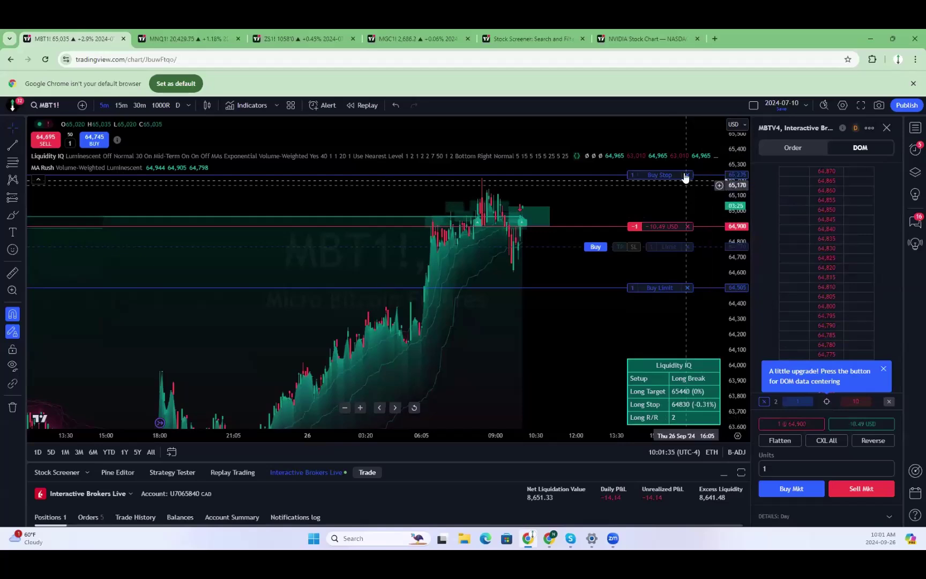
left_click_drag(568, 331, 525, 371)
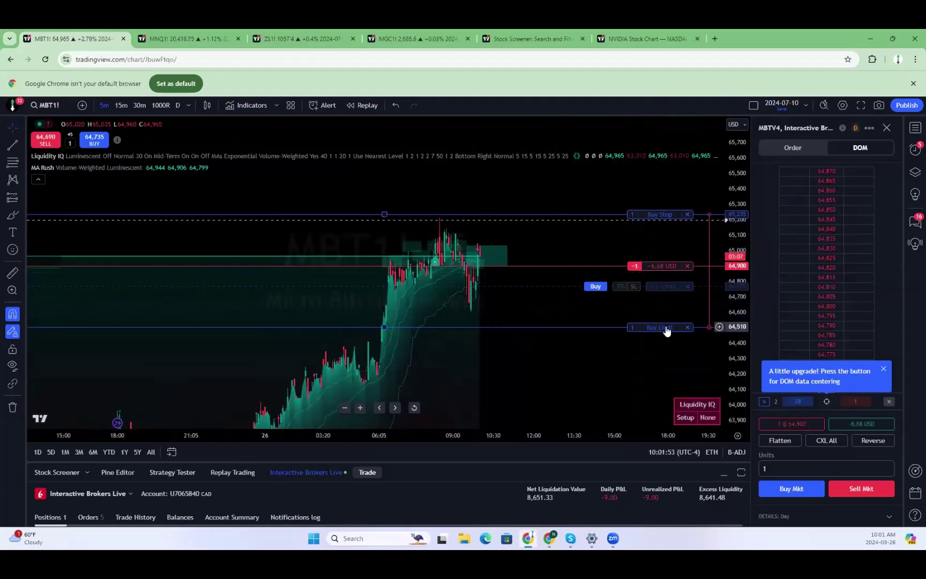
left_click_drag(666, 331, 668, 275)
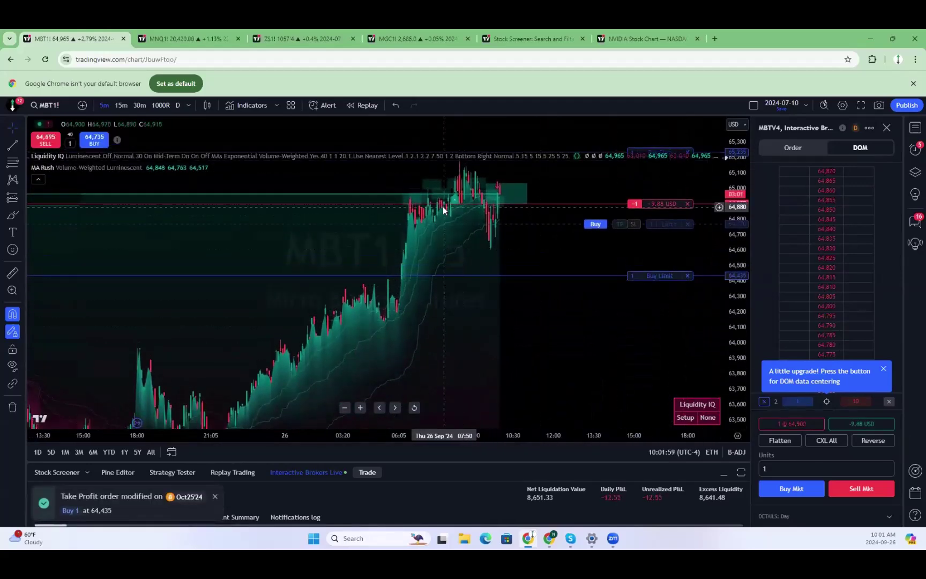
Load Micro Gold futures (MGC1!) in the broker-connected chart and check its pending buy limit order against the liquidity zones.
type("MGC1")
left_click(403, 269)
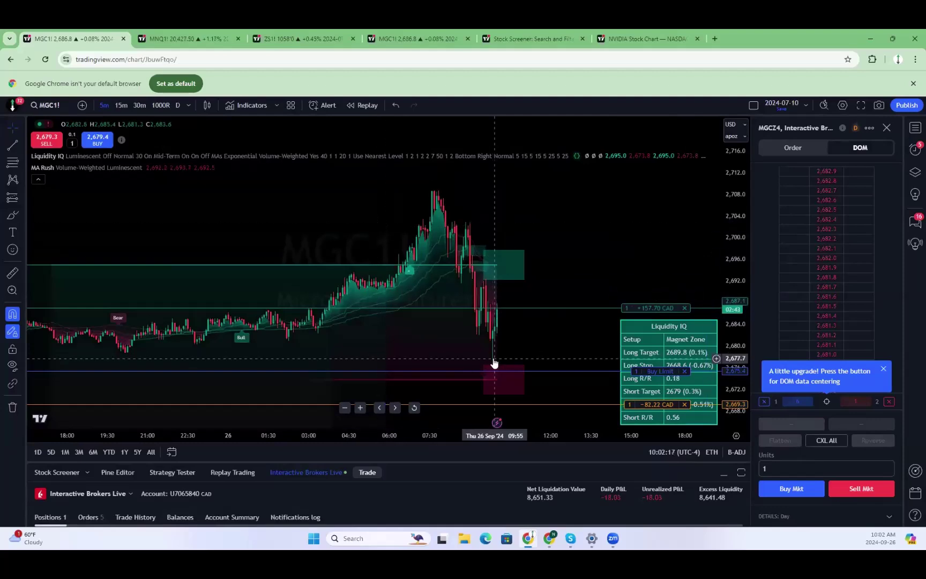
left_click_drag(539, 272, 584, 221)
scroll(556, 291, "up", 3)
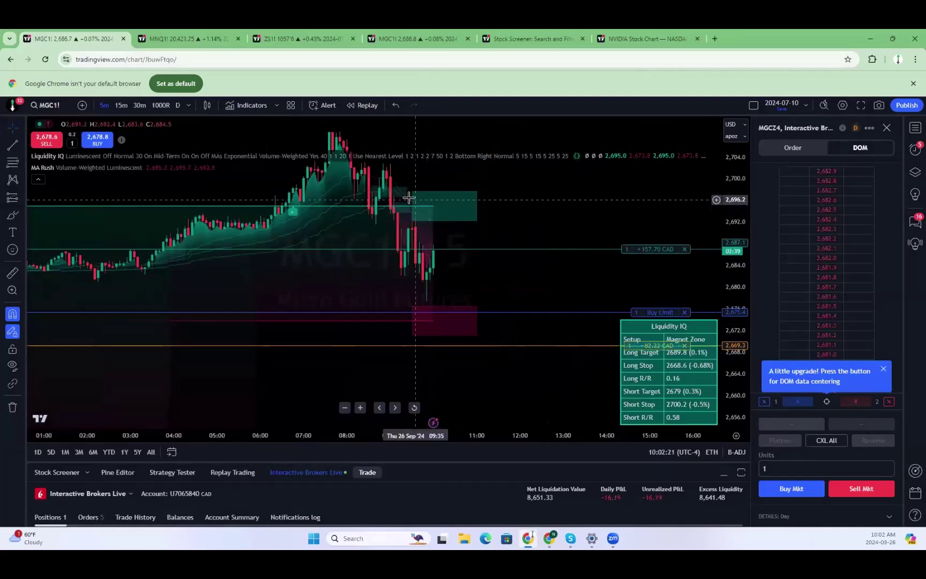
left_click(432, 313)
left_click_drag(432, 312, 440, 304)
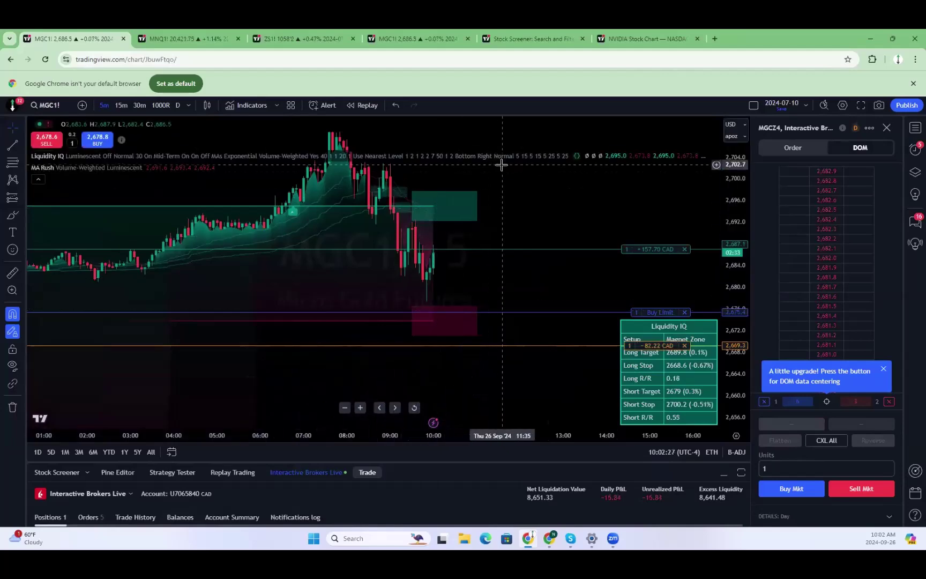
Close the NVIDIA stock chart tab and review the latest candles on the MGC1! and MNQ1! charts.
left_click(633, 37)
key("ctrl+w")
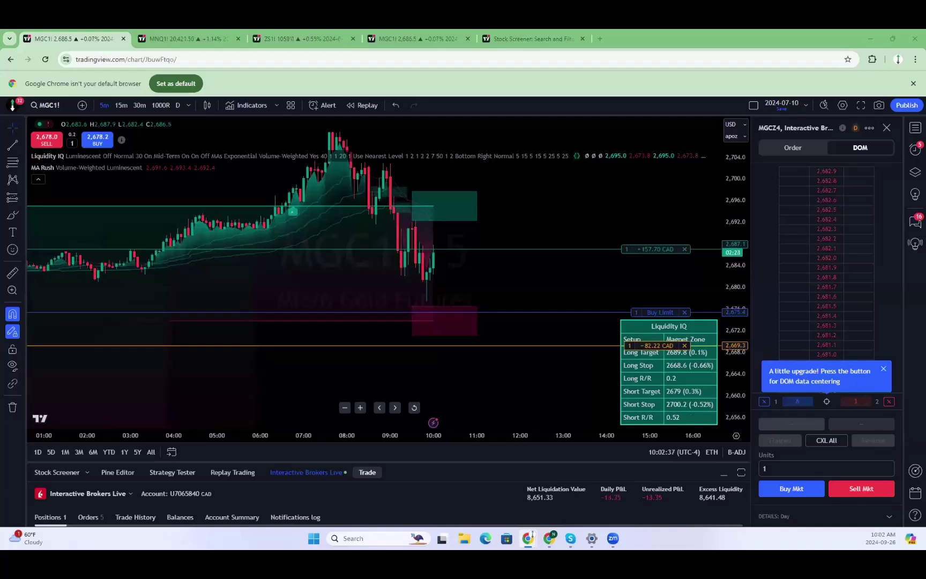
left_click_drag(377, 184, 458, 184)
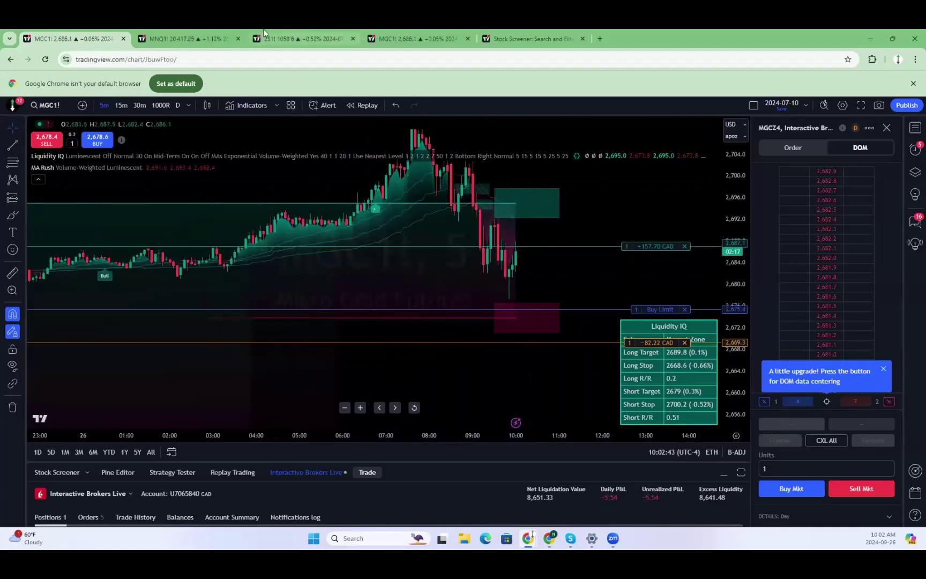
left_click(182, 39)
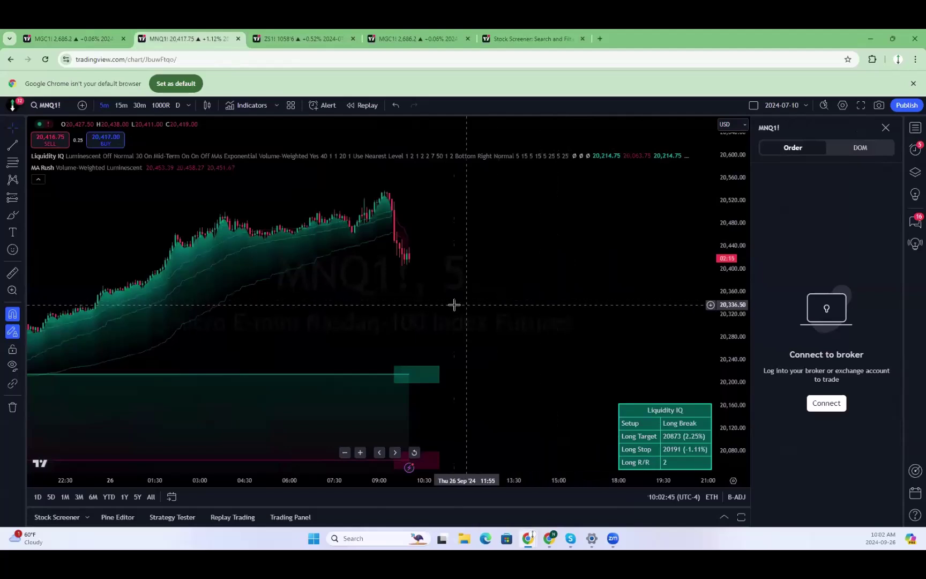
scroll(450, 298, "down", 2)
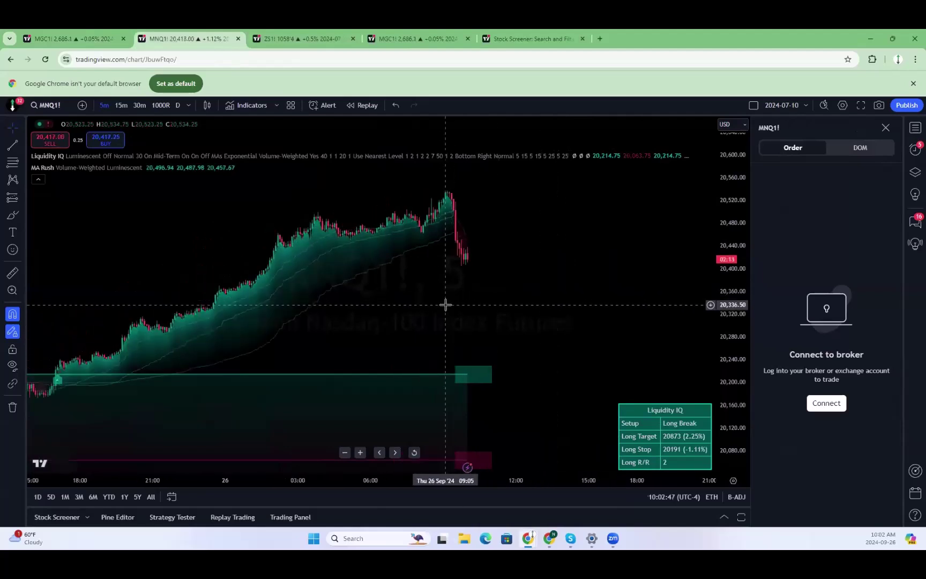
scroll(630, 325, "left", 1)
Load Micro Bitcoin futures (MBT1!) in the broker-connected chart and stretch its price scale around the open short position.
left_click(72, 39)
type("MBT")
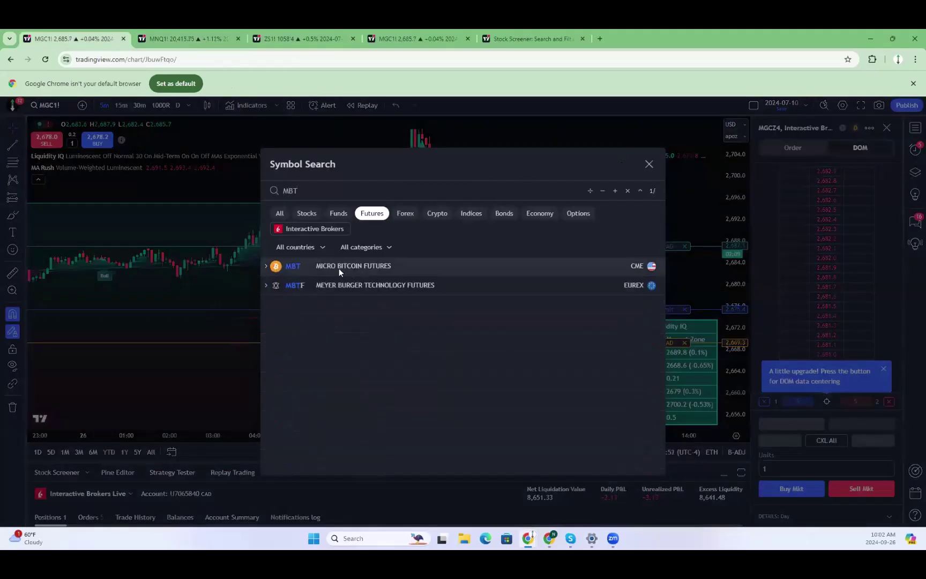
left_click(339, 268)
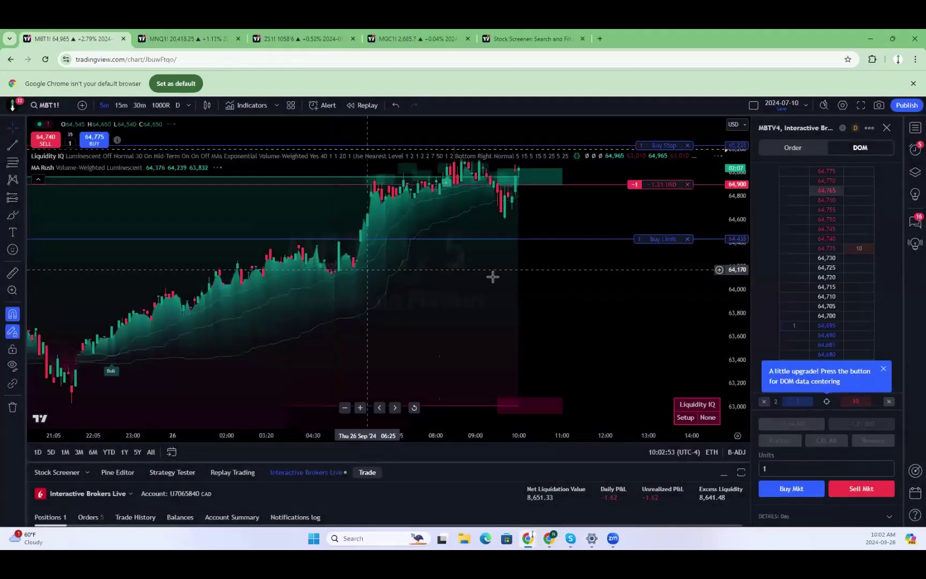
left_click_drag(635, 368, 644, 394)
left_click_drag(744, 299, 743, 105)
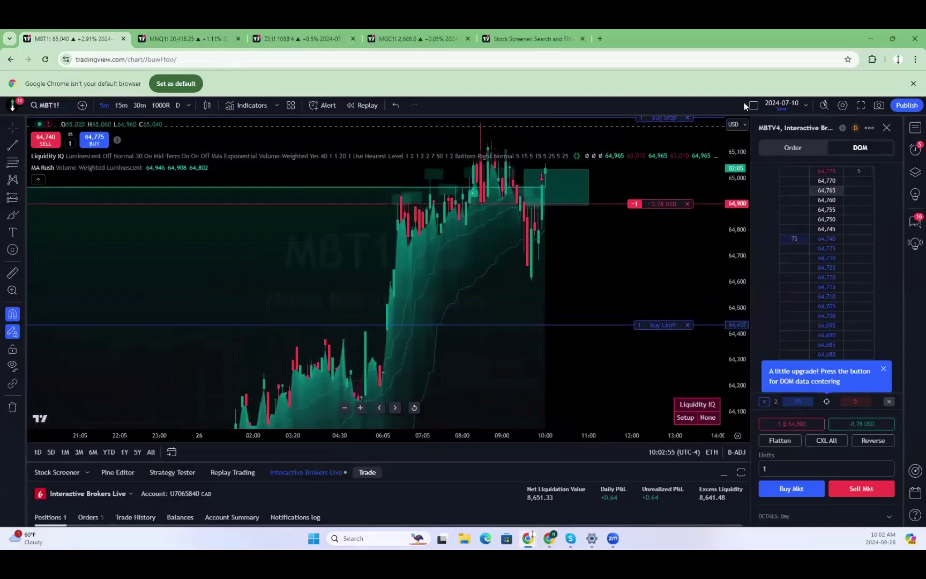
Review the order book ladder around the Micro Bitcoin short's entry and check the MNQ1! chart's latest candles.
scroll(829, 287, "up", 3)
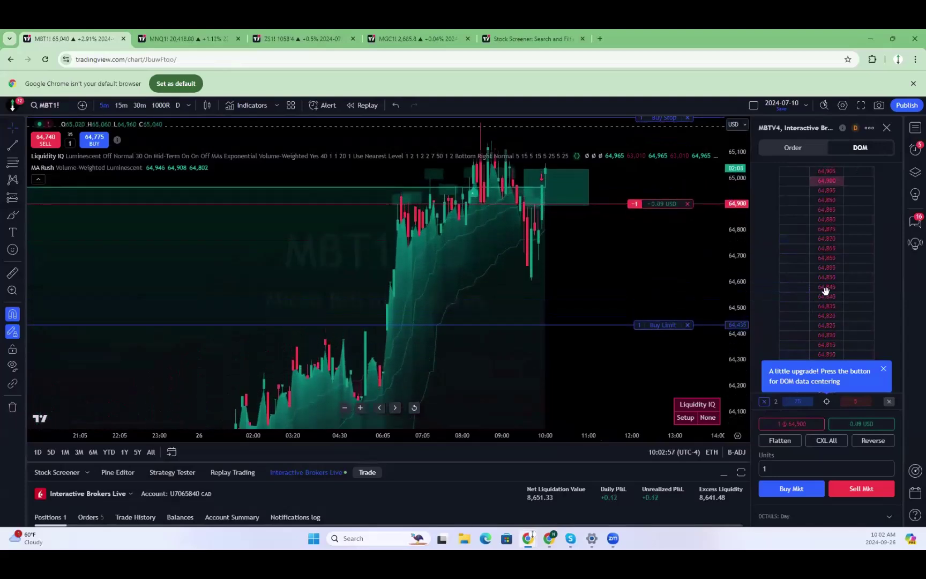
scroll(852, 299, "down", 4)
left_click_drag(664, 267, 638, 299)
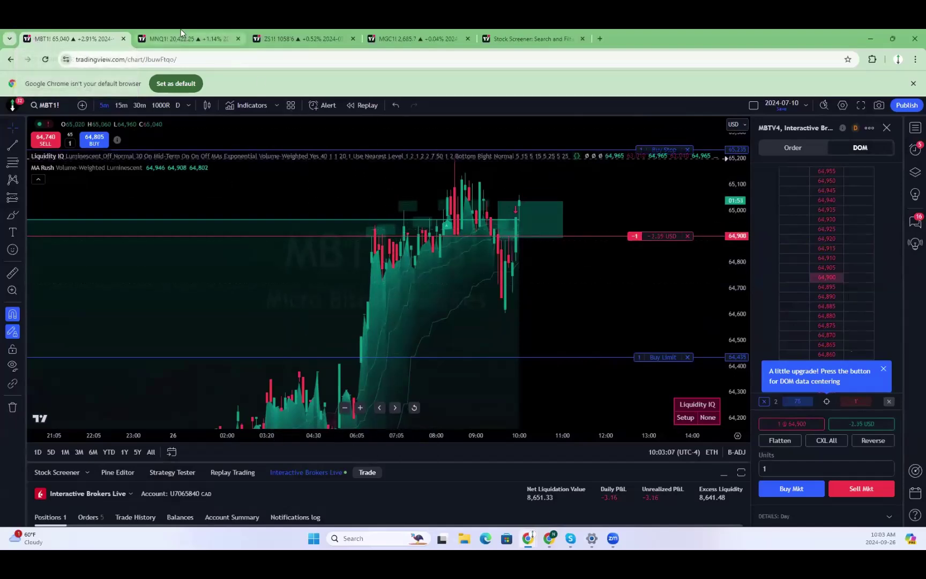
left_click(212, 38)
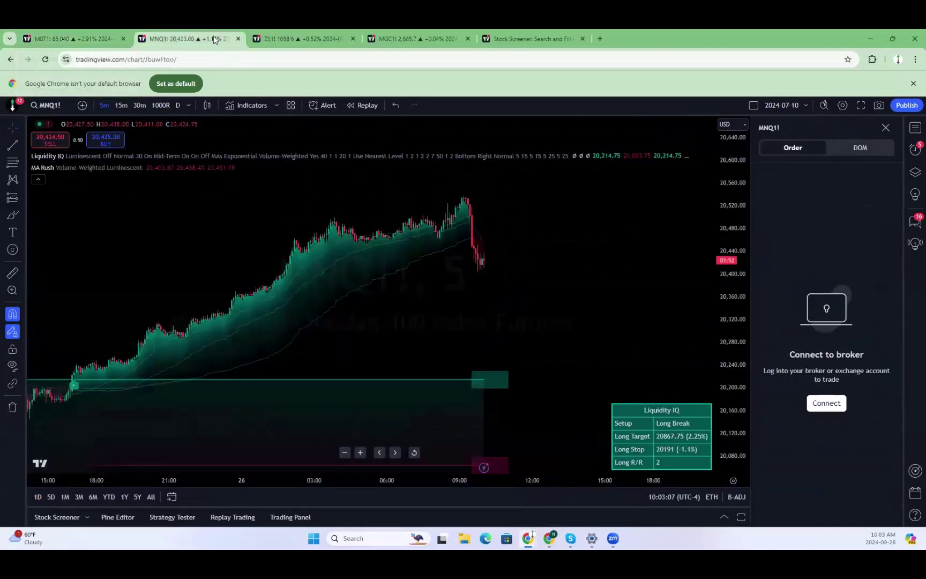
Open the four-chart layout containing ZS1!, compare its MBT1! and Soybean charts, and enlarge the lower row of charts.
left_click(270, 30)
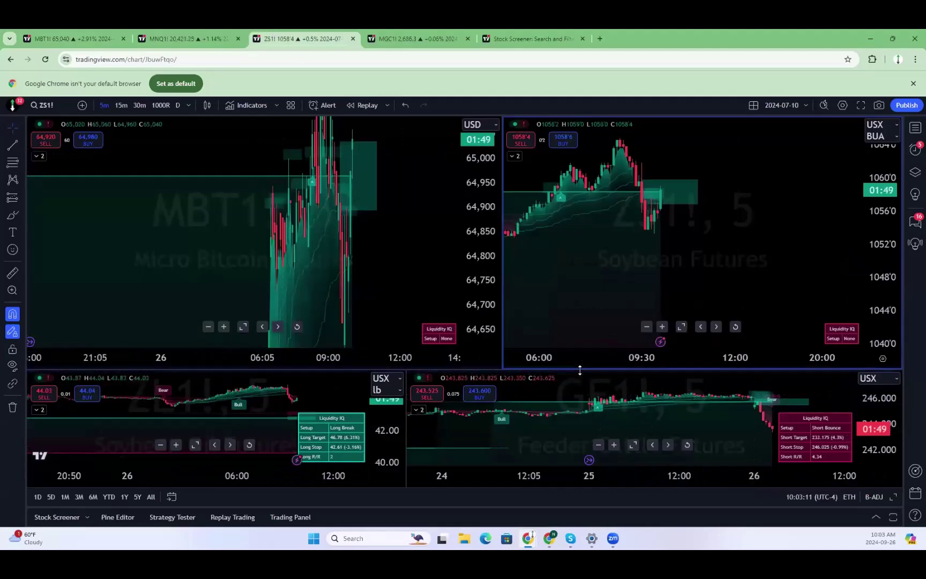
left_click_drag(582, 355, 582, 300)
left_click(494, 300)
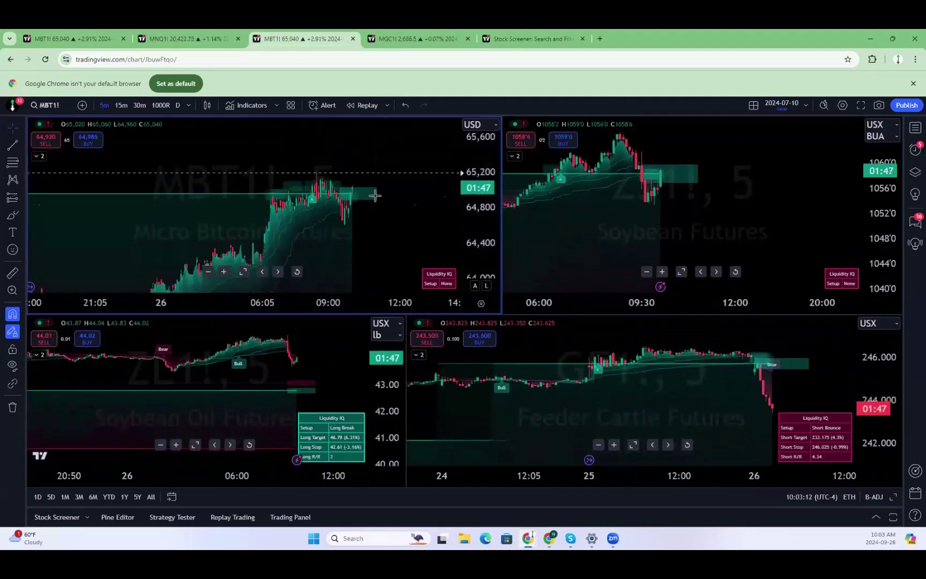
left_click(806, 181)
left_click_drag(681, 316, 681, 179)
Examine the Feeder Cattle (GF1!) chart's recent drop and older liquidity levels, and restore the upper charts to a larger size.
left_click(738, 293)
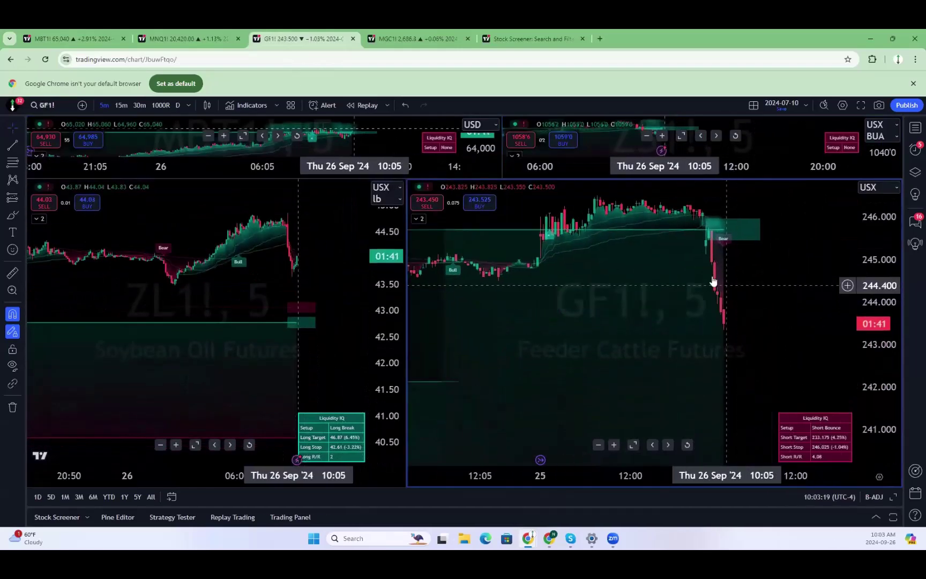
scroll(592, 352, "down", 2)
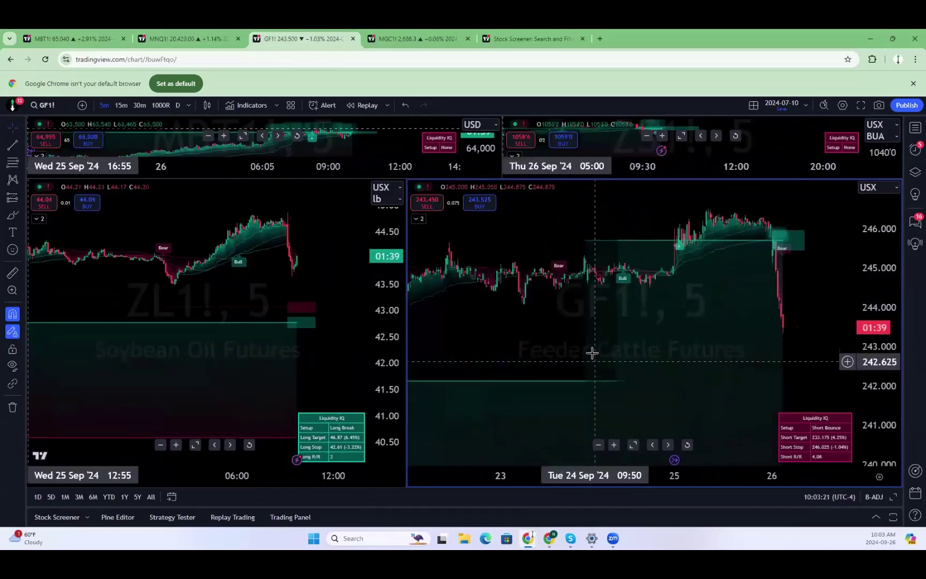
scroll(579, 332, "down", 3)
scroll(589, 327, "up", 2)
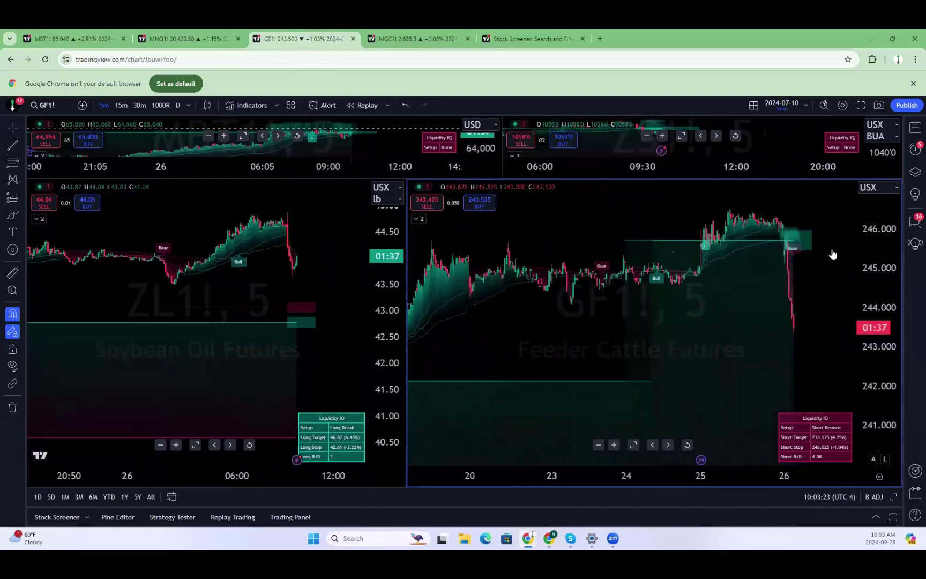
right_click(794, 246)
left_click(644, 314)
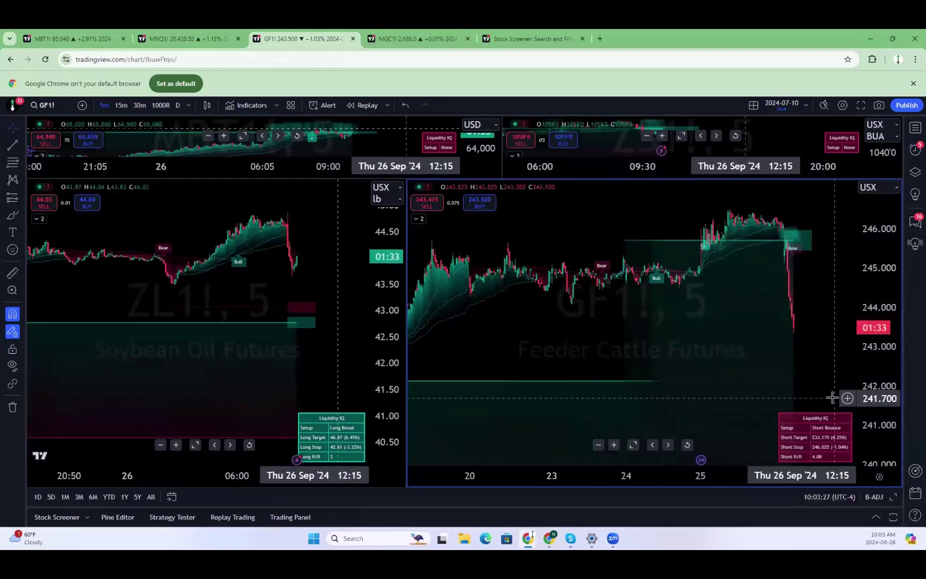
left_click_drag(881, 332, 834, 320)
scroll(835, 312, "down", 3)
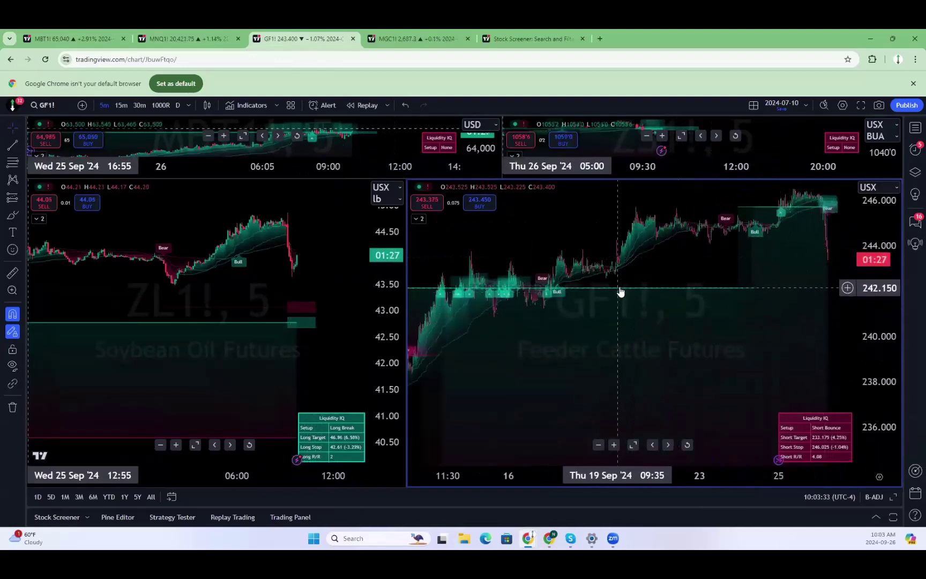
scroll(765, 310, "up", 2)
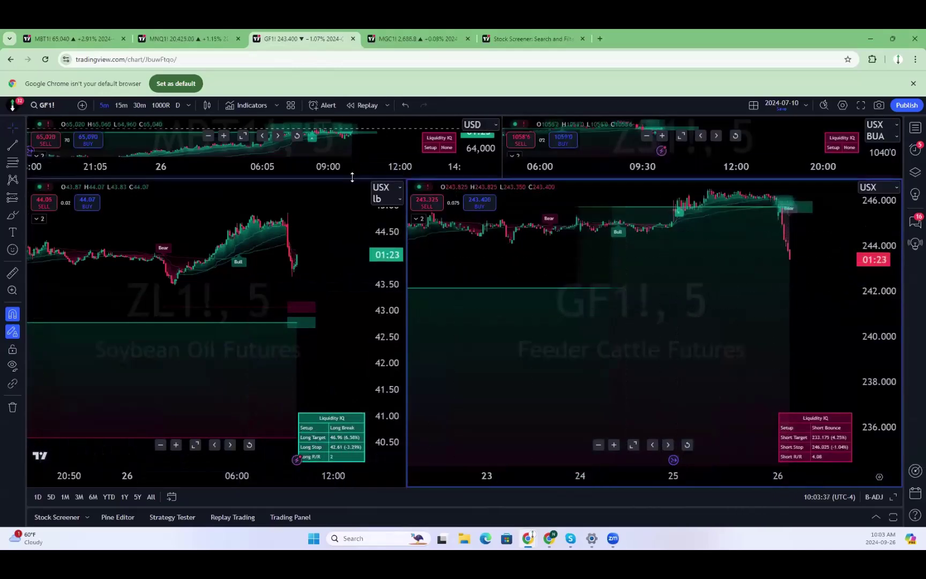
left_click_drag(358, 198, 358, 419)
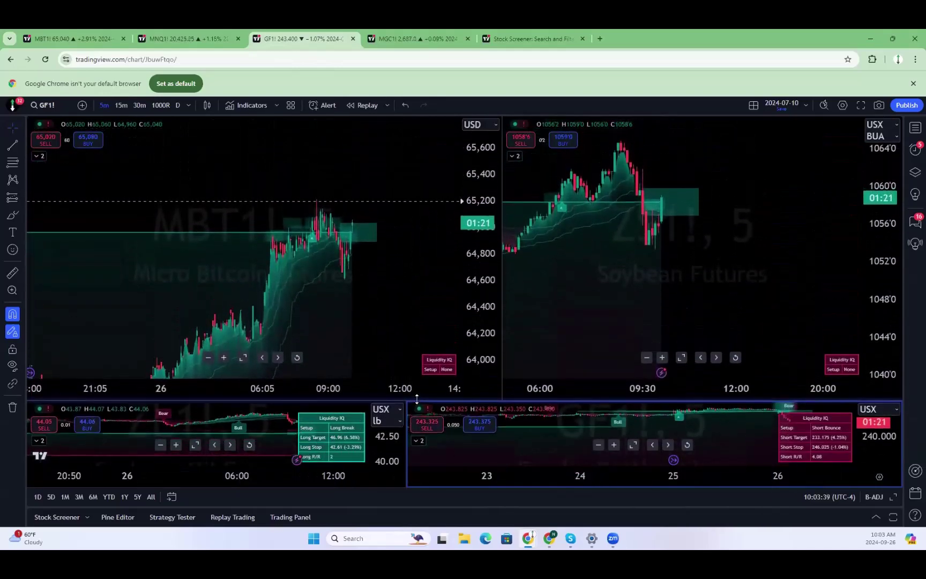
Review the Micro Gold chart in the metals layout and enlarge the lower row to check Micro Crude Oil and Micro Silver.
left_click(386, 39)
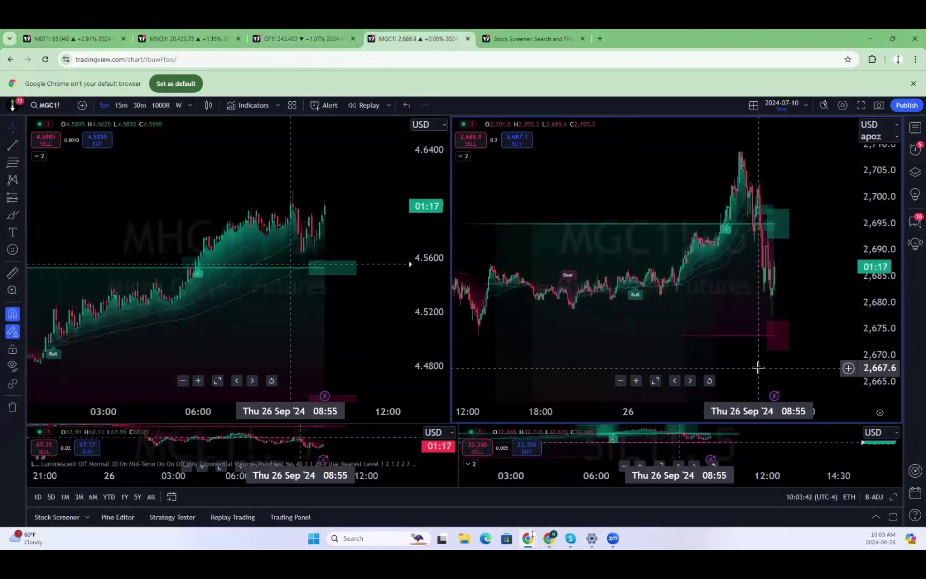
scroll(761, 364, "up", 3)
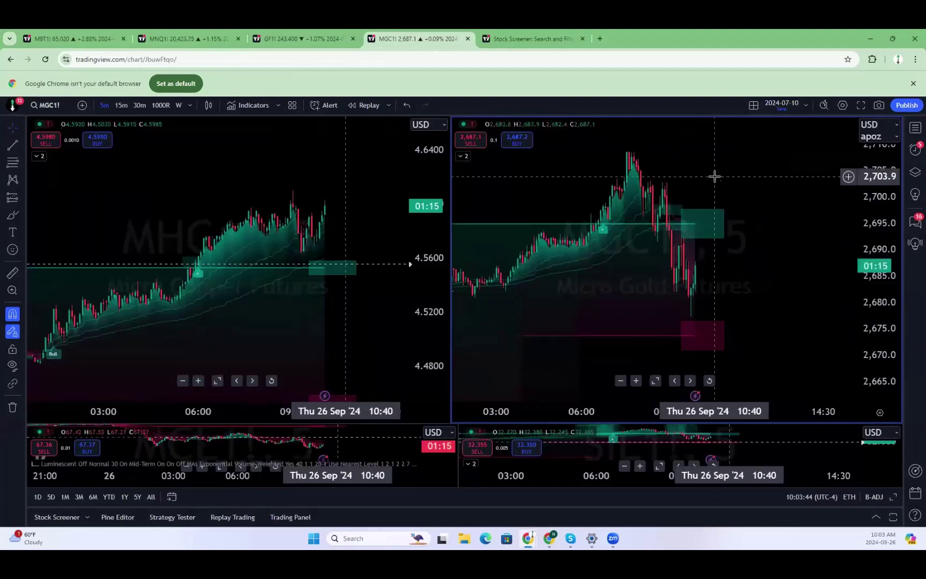
left_click_drag(741, 425, 721, 163)
scroll(759, 324, "down", 3)
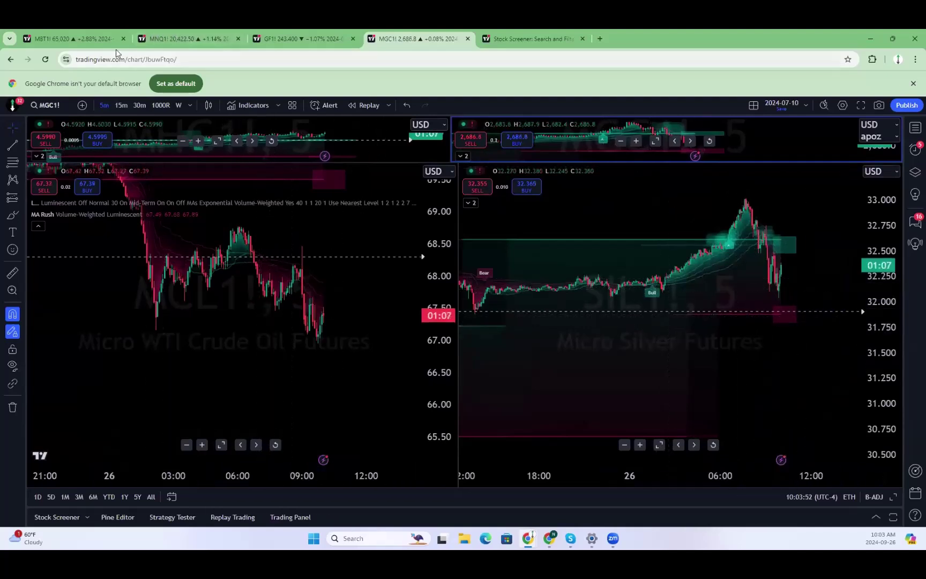
Return to the broker-connected chart and load Micro Gold futures (MGC1!) to check its pending orders.
left_click(81, 38)
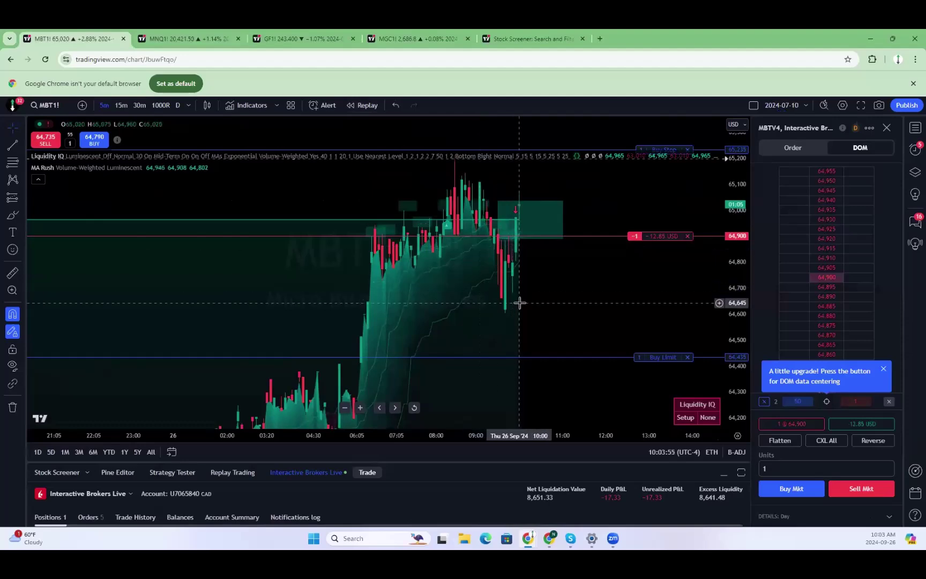
type("MBT")
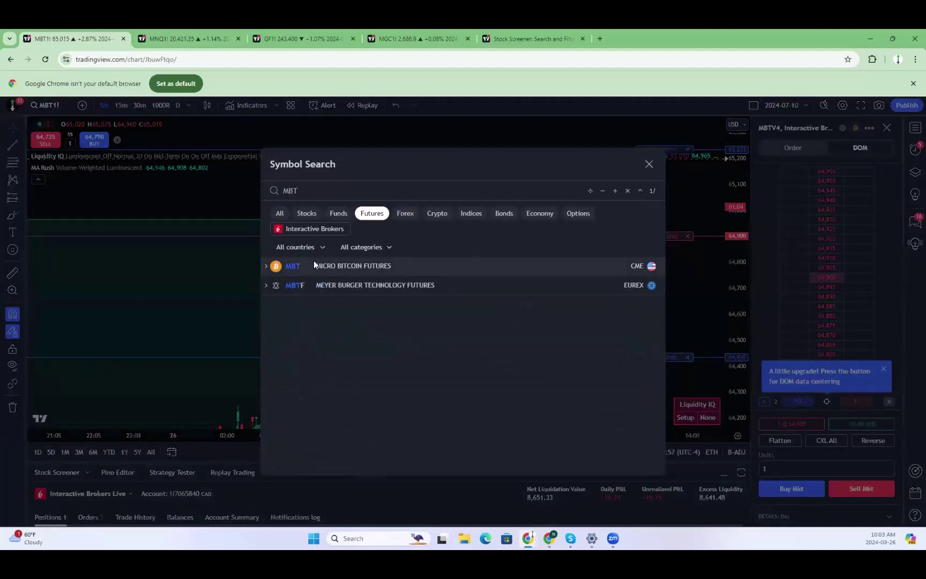
left_click(314, 264)
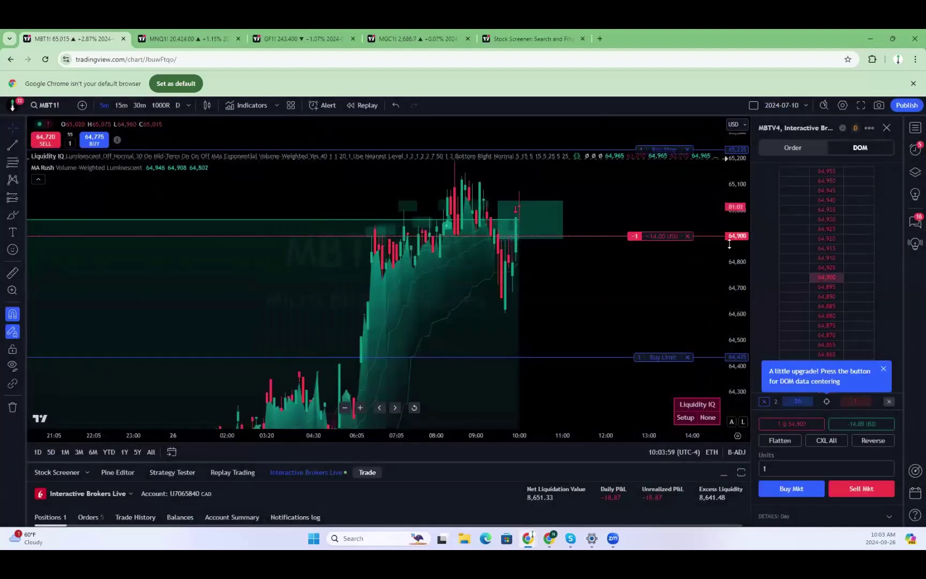
type("MGC")
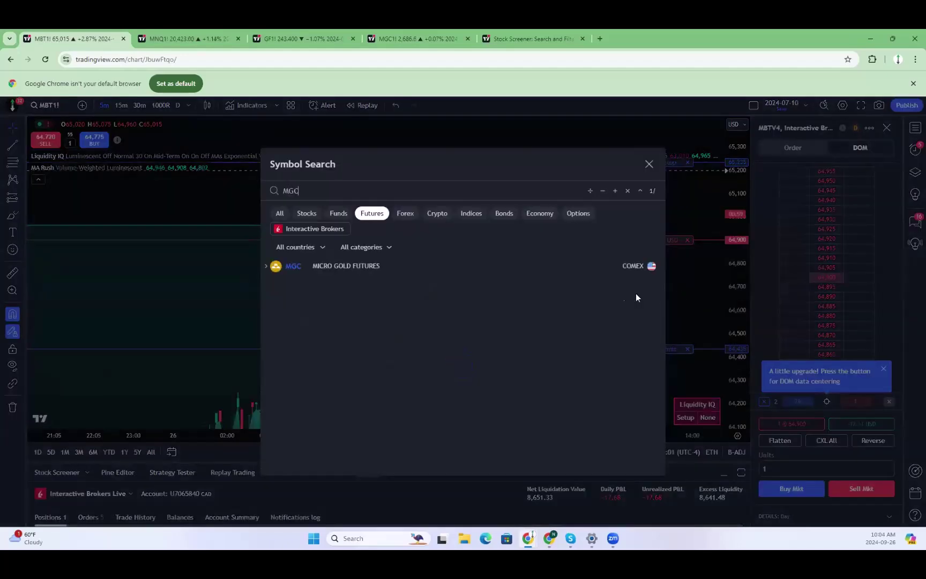
left_click(339, 264)
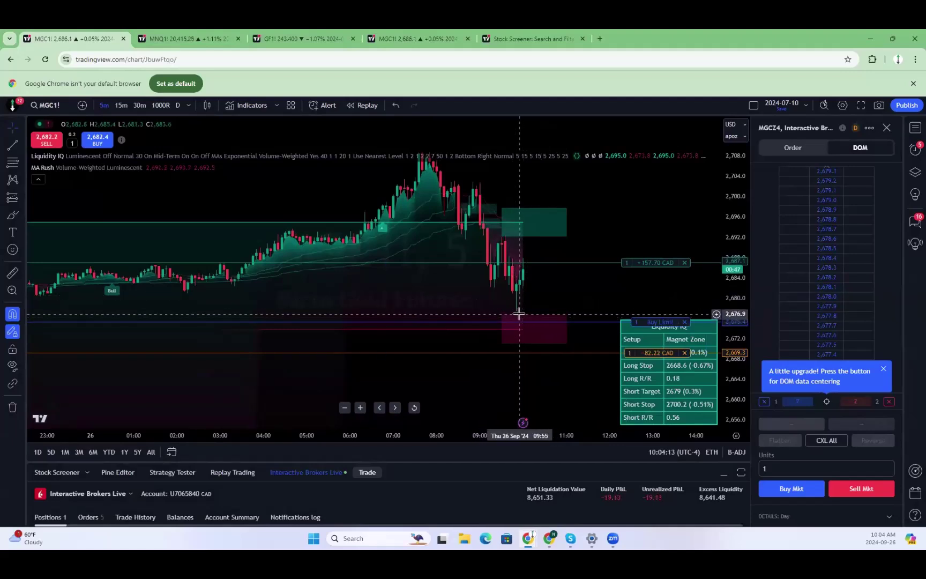
right_click(521, 304)
key("Escape")
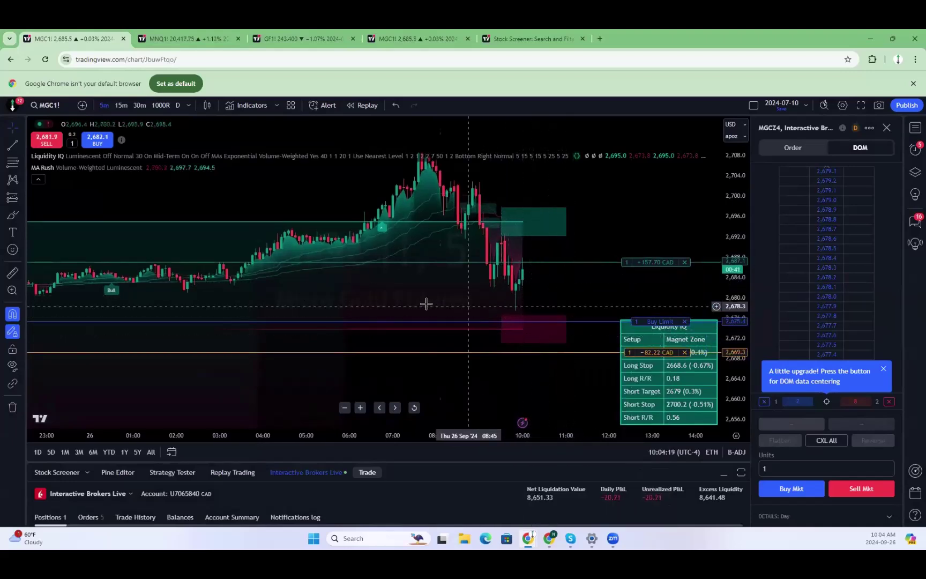
Sketch a freehand price path from the latest Micro Gold candle down to the buy limit order and delete it.
mouse_move(499, 263)
left_mouse_down()
mouse_move(471, 271)
mouse_move(444, 250)
mouse_move(512, 272)
mouse_move(558, 309)
left_mouse_up()
left_click(12, 215)
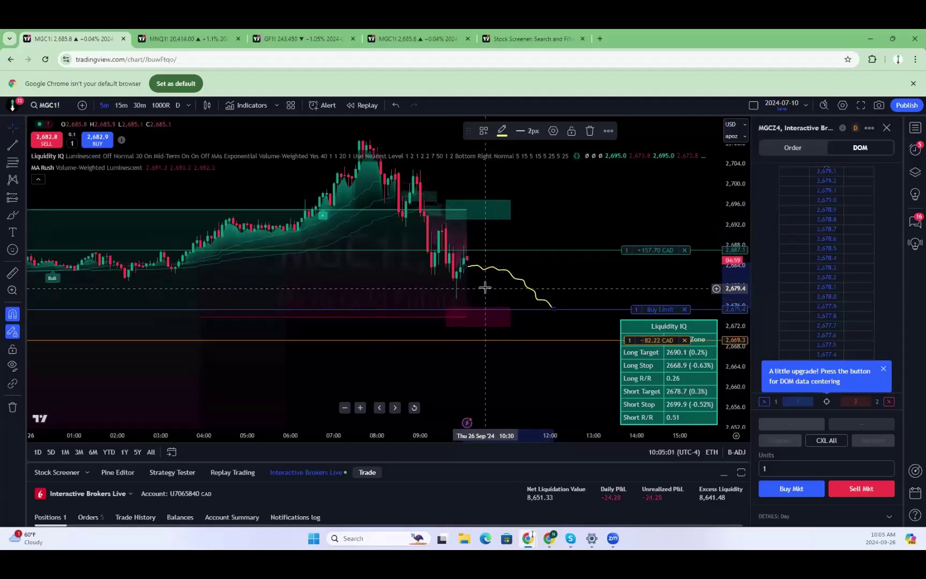
key("Delete")
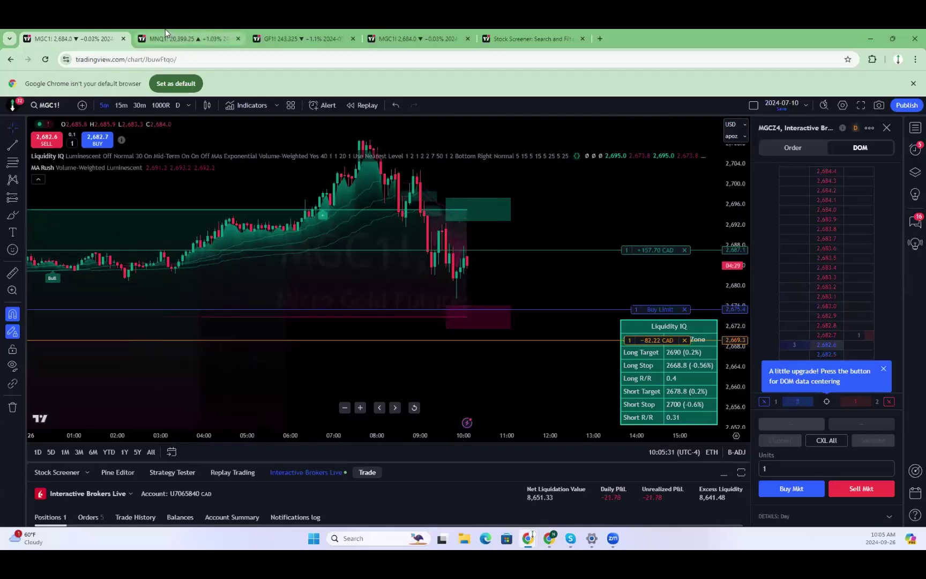
Check the MNQ1! chart and dock the detached broker-connected chart back as the first browser tab.
mouse_move(165, 30)
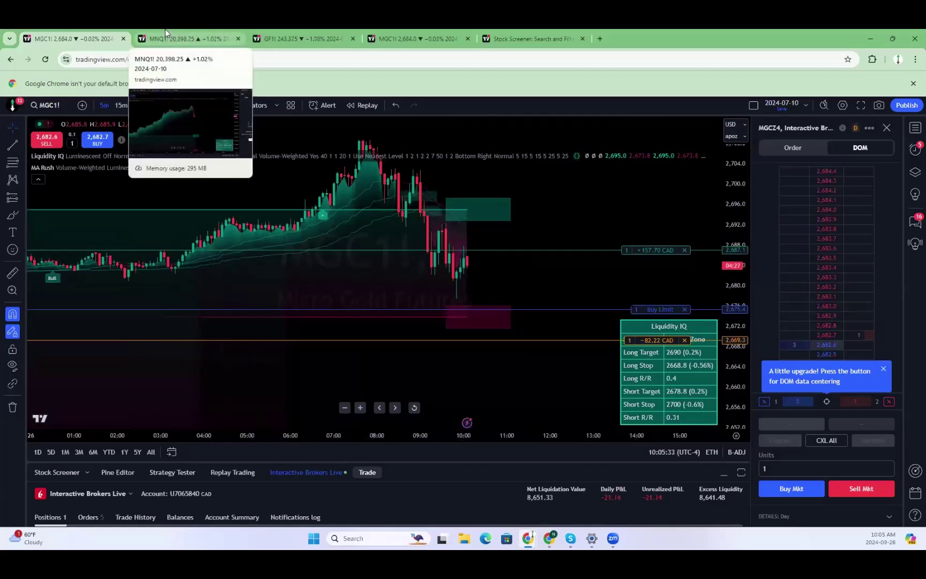
left_click(165, 30)
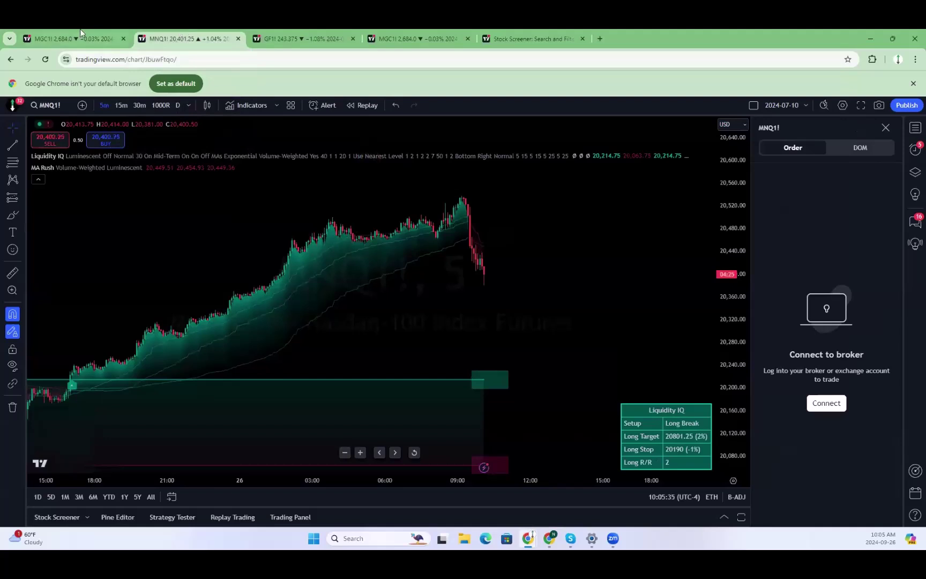
middle_click(78, 29)
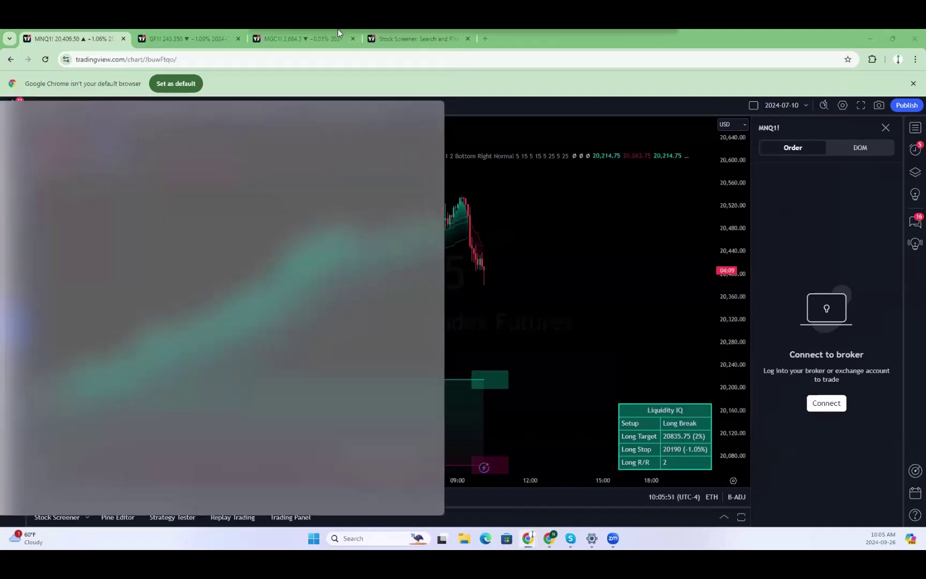
left_click_drag(338, 29, 64, 38)
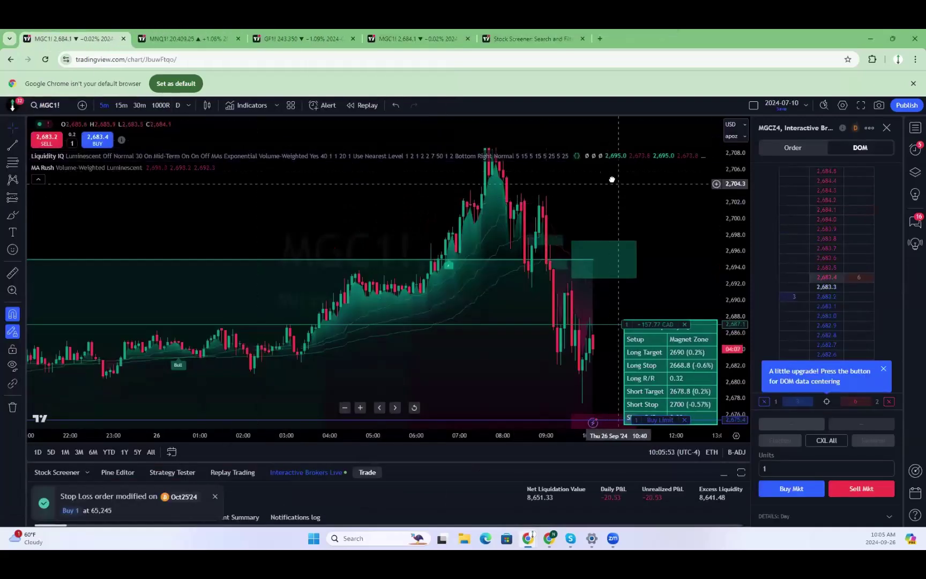
Lower the pending Micro Gold buy limit order to 2,674.8.
scroll(703, 264, "right", 5)
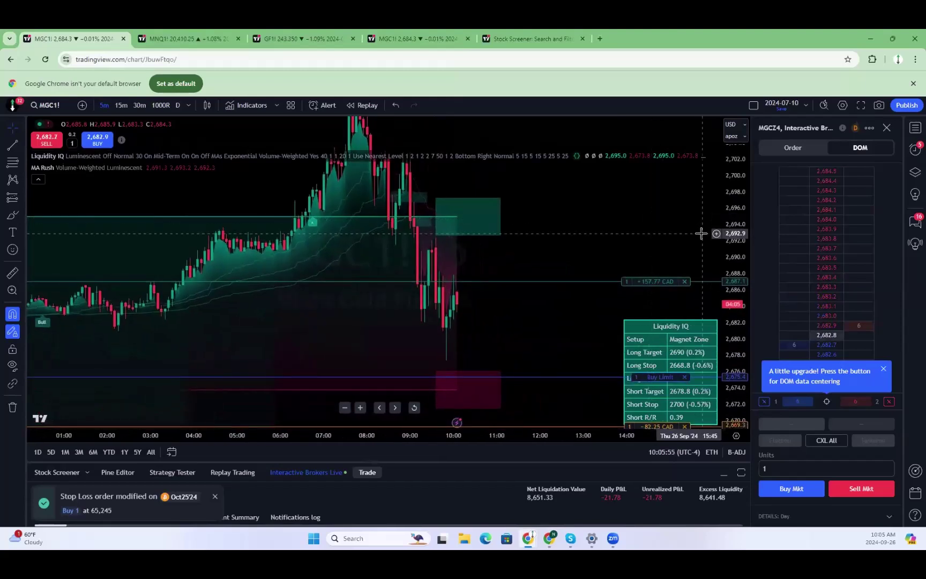
left_click_drag(651, 333, 651, 337)
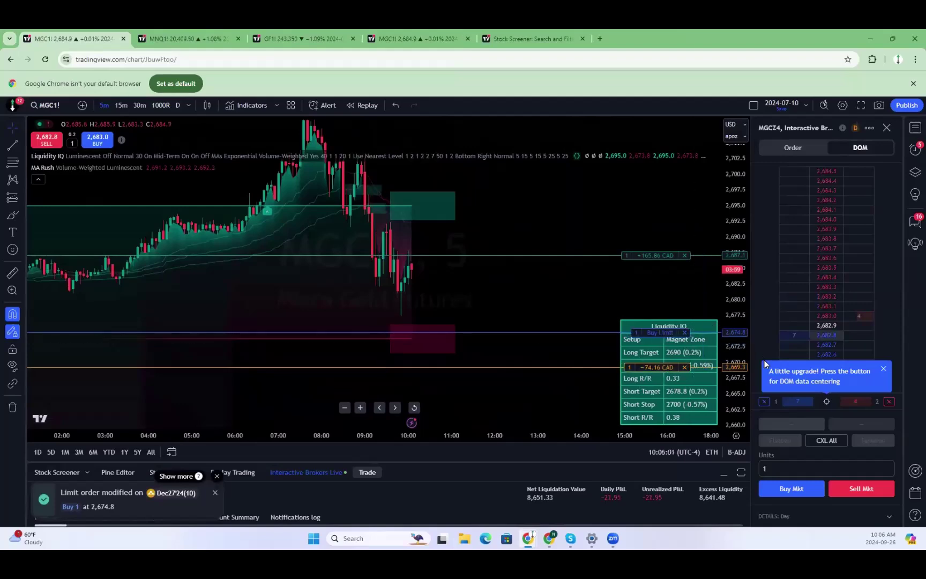
Load Micro Bitcoin futures (MBT1!) in the broker-connected chart and examine price between the short's buy stop and buy limit orders.
type("MBT")
left_click(441, 262)
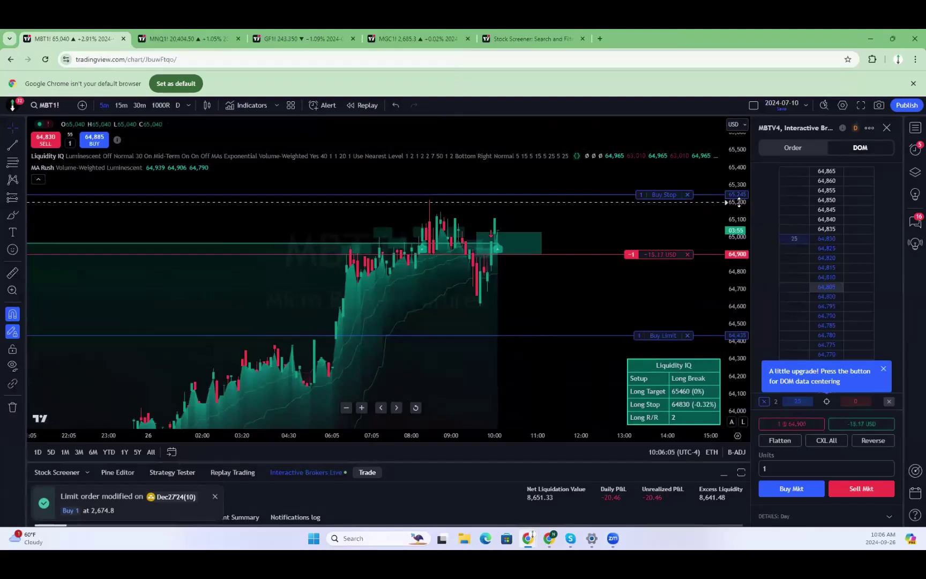
left_click_drag(739, 202, 740, 213)
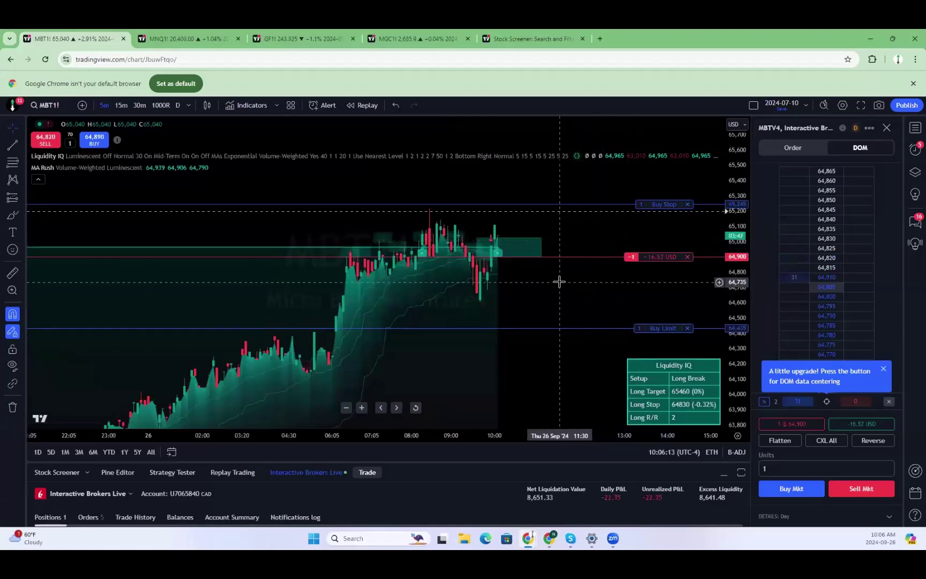
scroll(622, 283, "down", 3)
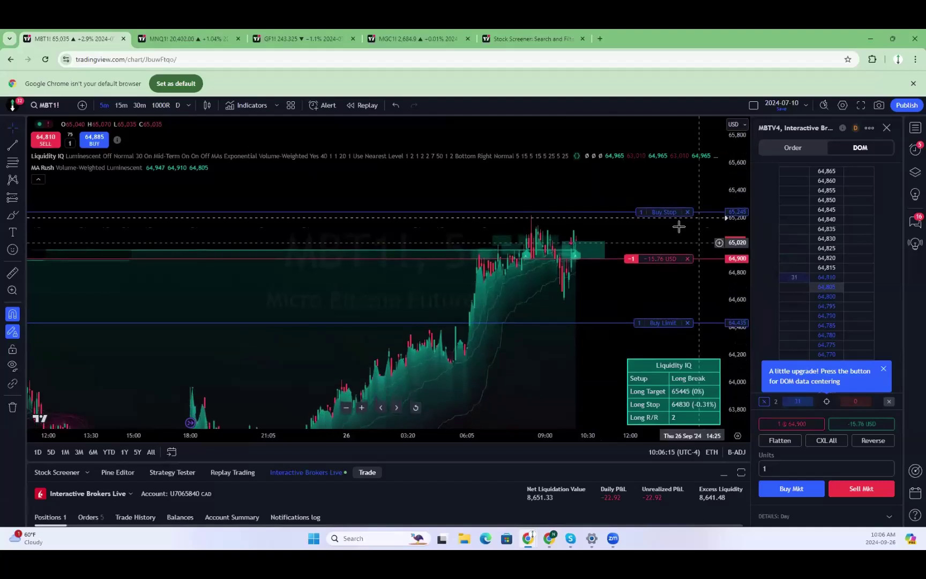
left_click_drag(621, 212, 588, 232)
right_click(588, 231)
left_click(554, 203)
left_click_drag(554, 202, 496, 306)
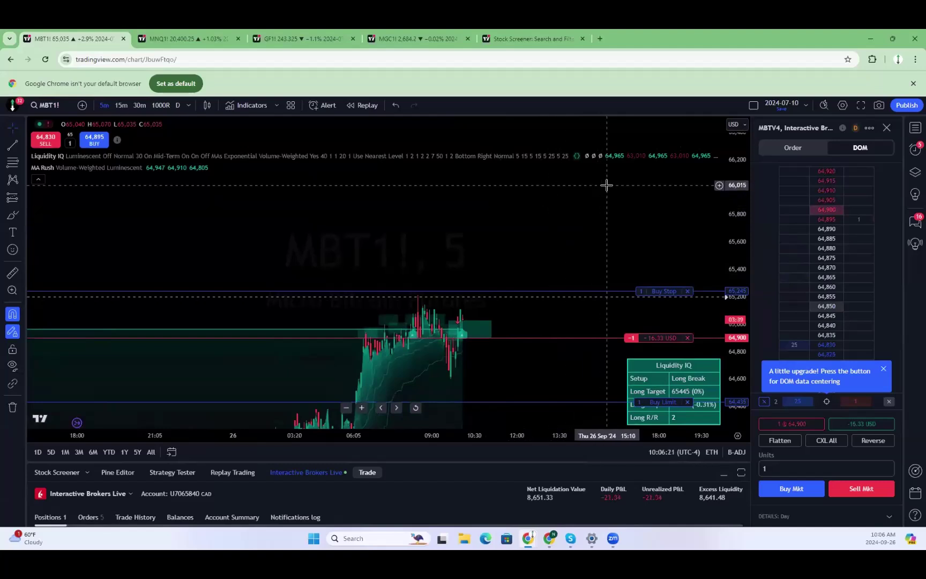
left_click_drag(486, 364, 523, 333)
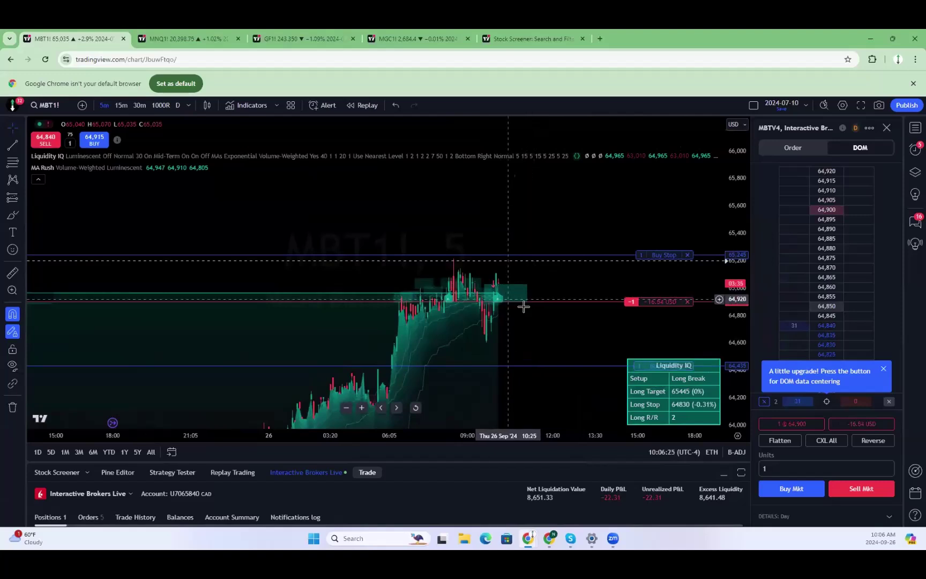
left_click_drag(611, 338, 637, 312)
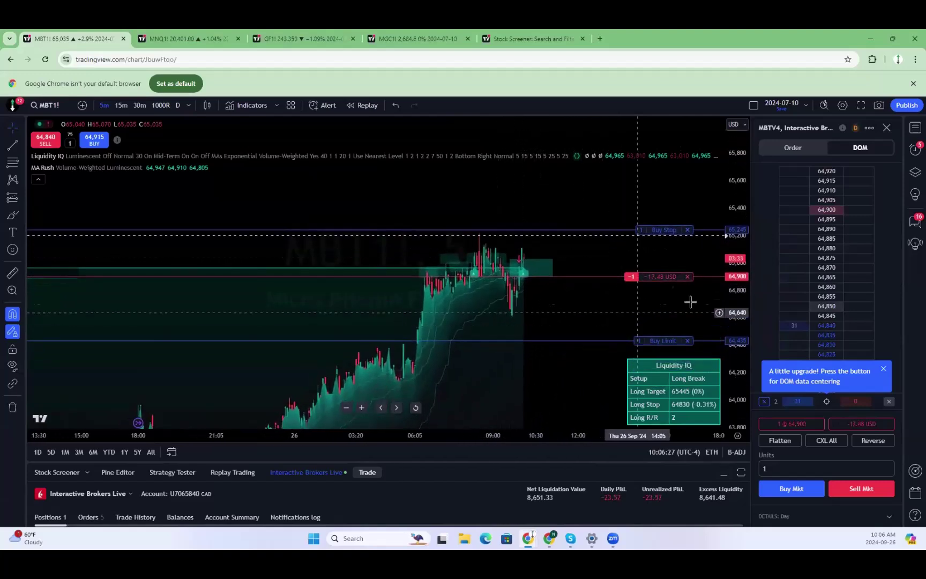
Lower the Micro Bitcoin short's take-profit buy limit order to 64,265.
scroll(649, 339, "down", 5)
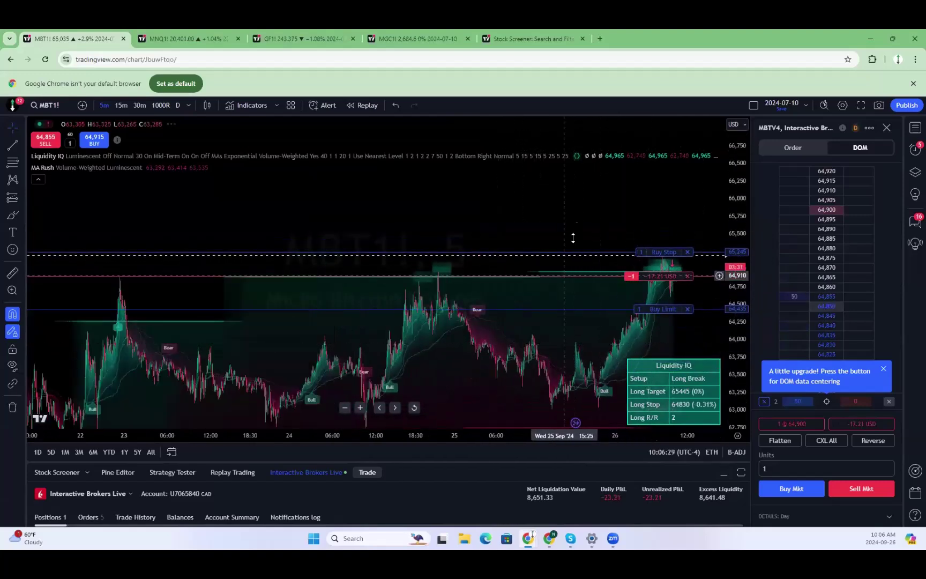
left_click_drag(439, 196, 315, 168)
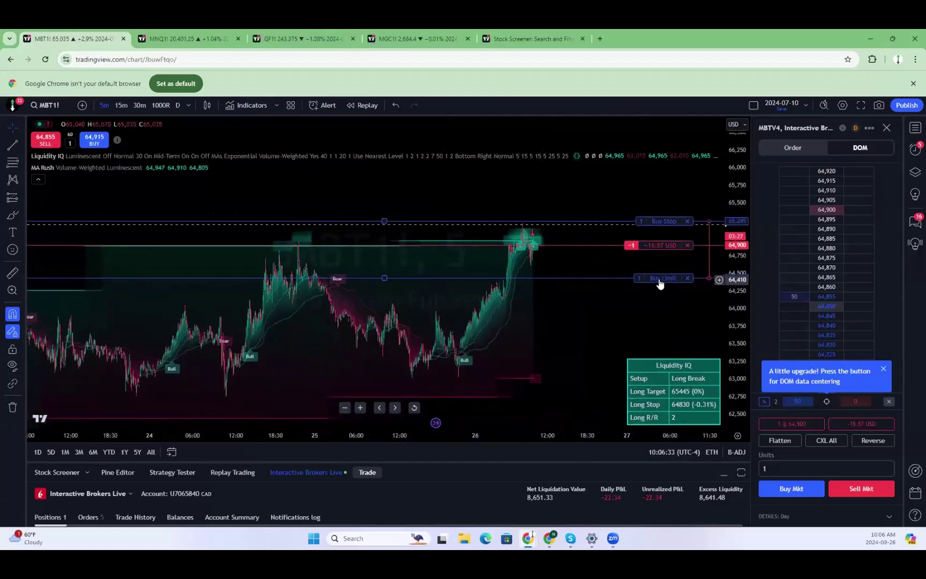
mouse_move(662, 282)
left_mouse_down()
mouse_move(676, 304)
mouse_move(666, 290)
left_mouse_up()
scroll(653, 326, "up", 3)
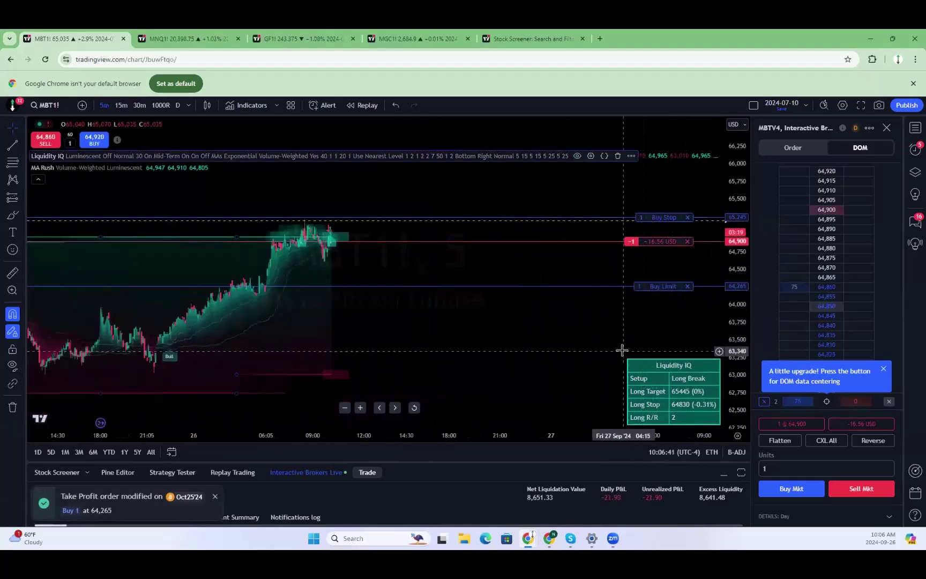
Examine the Liquidity Capture zones along the 26 September rally on the Micro Bitcoin chart.
scroll(622, 351, "up", 5)
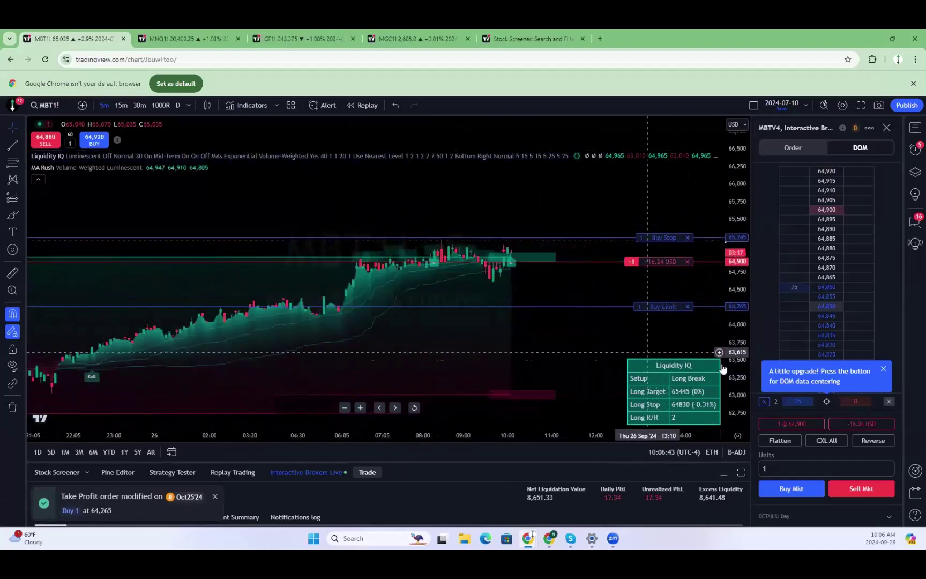
left_click_drag(733, 348, 711, 215)
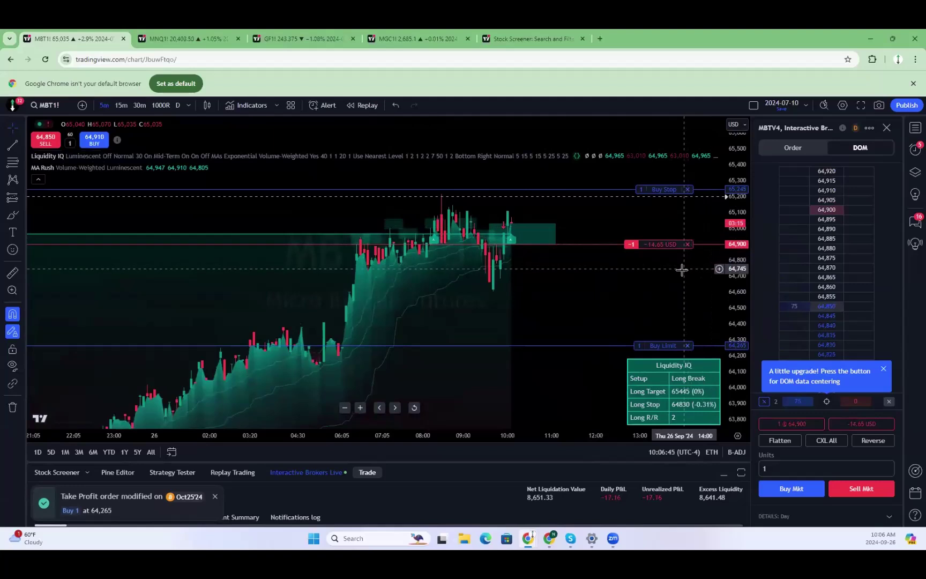
left_click_drag(682, 269, 657, 253)
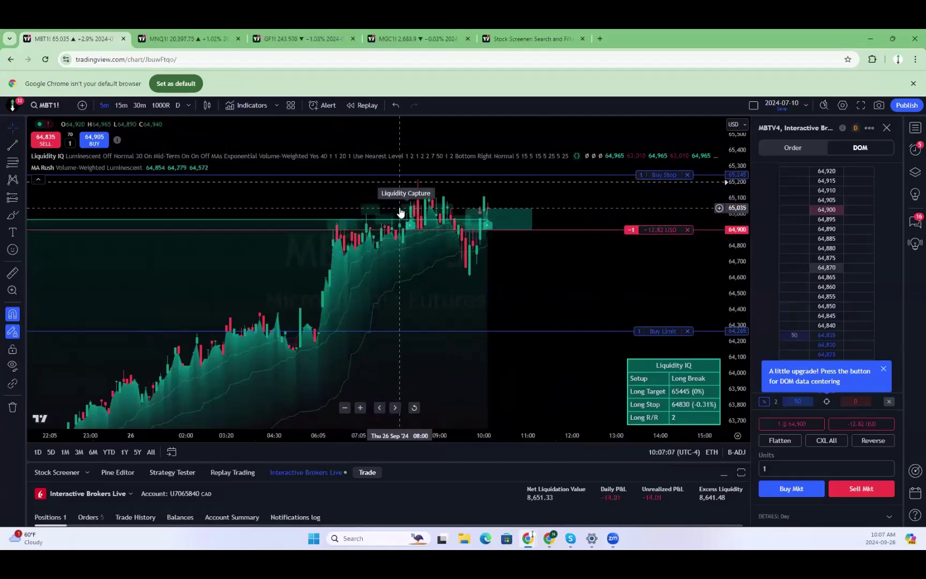
scroll(562, 292, "left", 5)
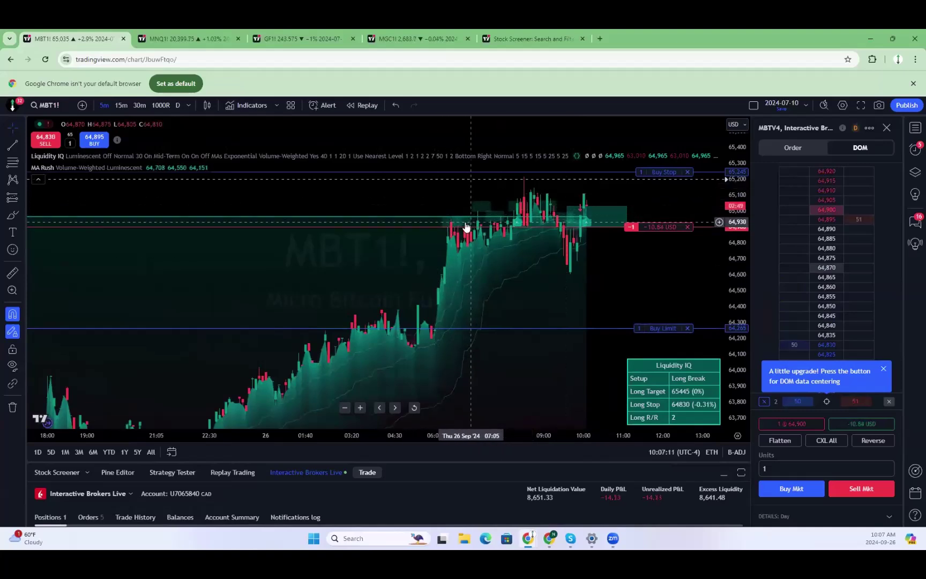
right_click(366, 200)
left_click(367, 199)
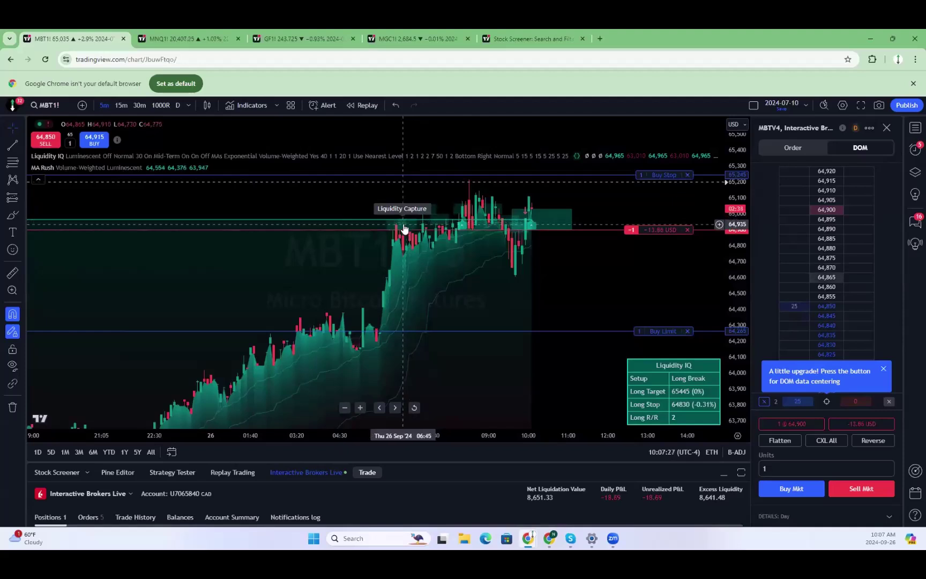
Compare the current Micro Bitcoin highs with the price peaks and Liquidity IQ zones of the preceding days, back to 20 September.
scroll(592, 284, "down", 3)
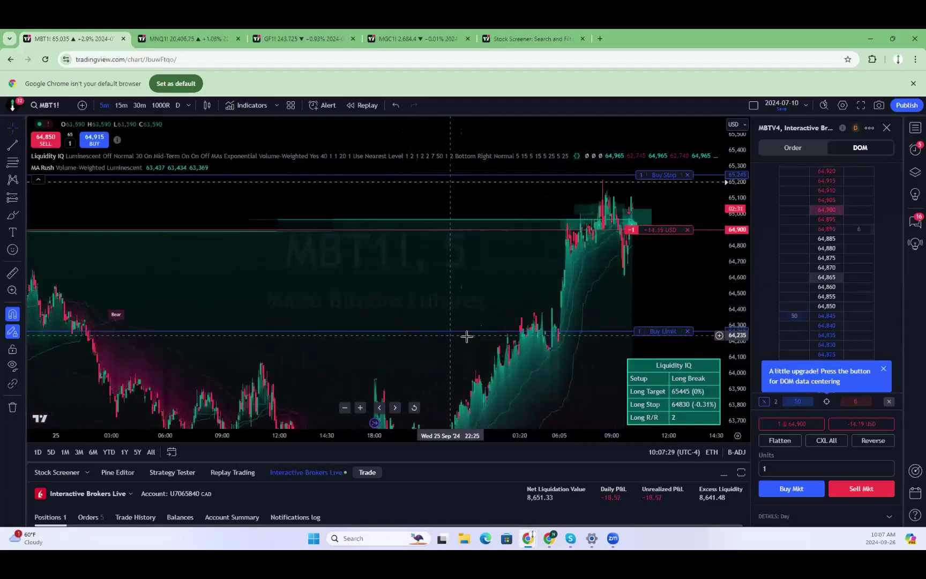
left_click_drag(506, 282, 491, 313)
scroll(490, 314, "up", 3)
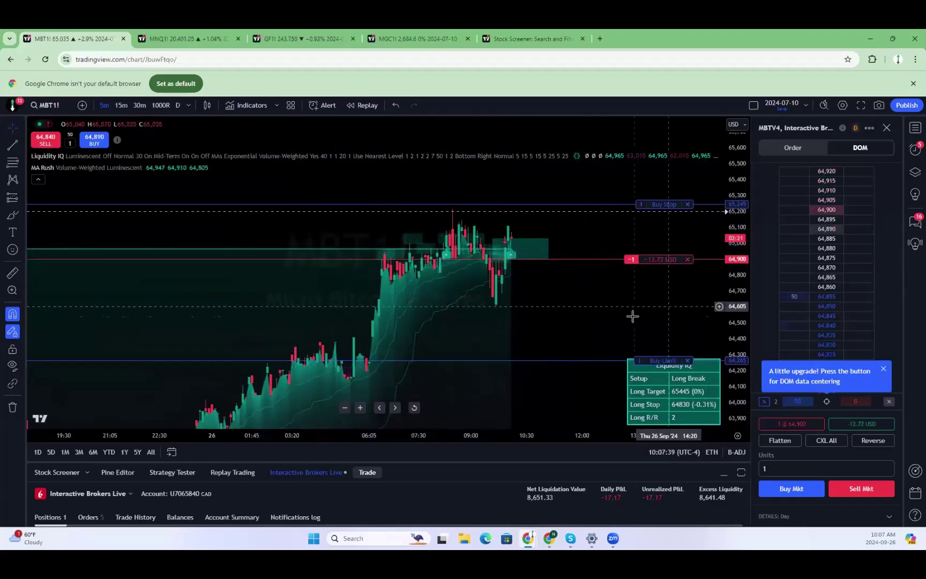
left_click_drag(590, 326, 693, 240)
scroll(692, 240, "down", 5)
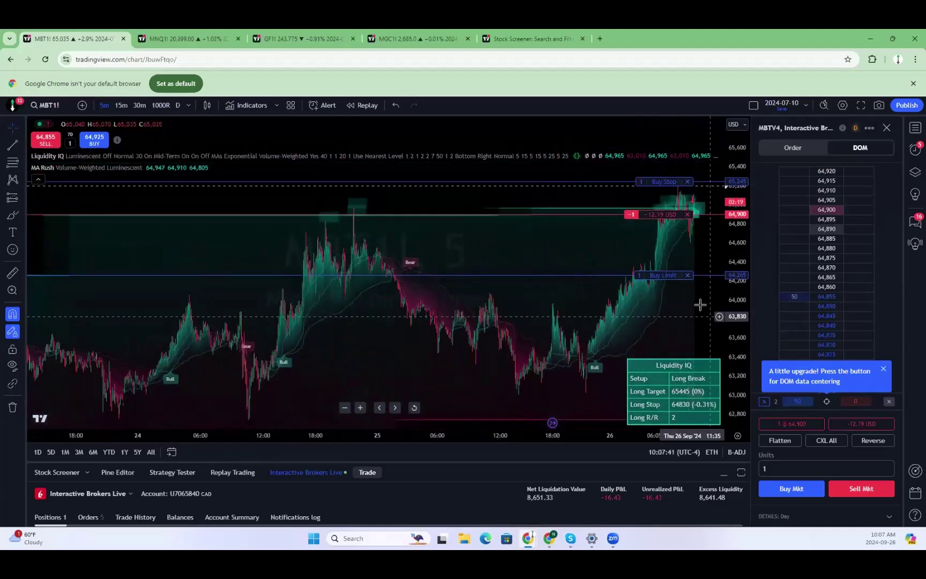
left_click_drag(593, 256, 507, 274)
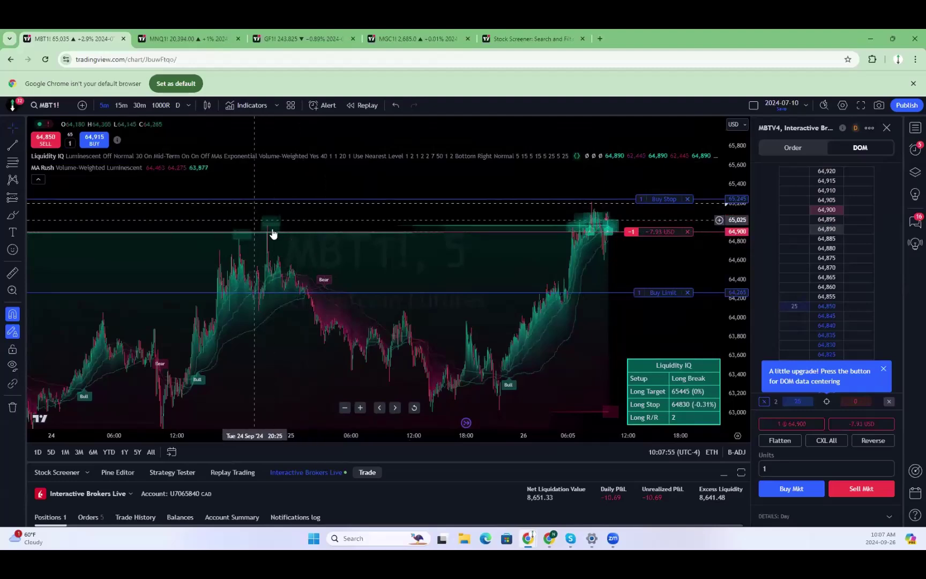
scroll(624, 269, "up", 3)
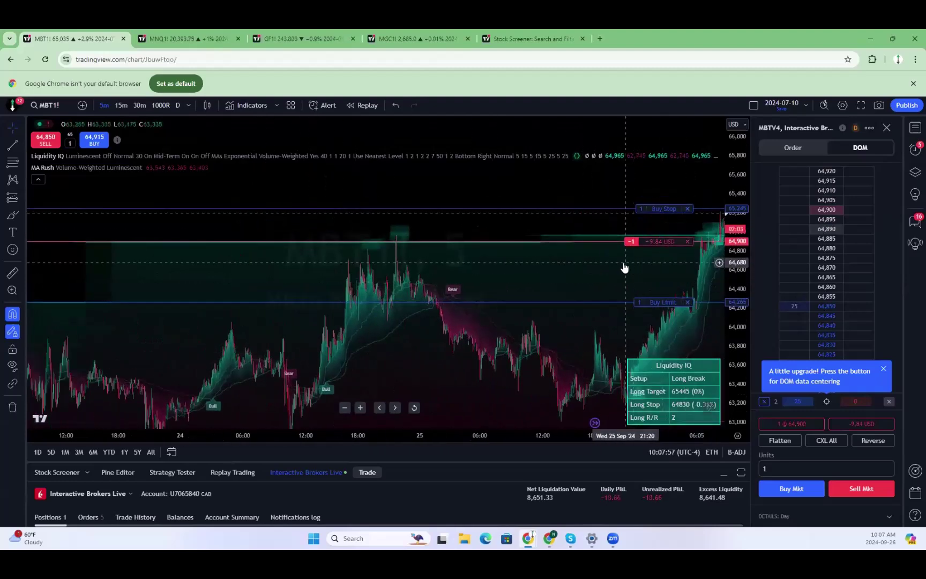
scroll(487, 215, "down", 5)
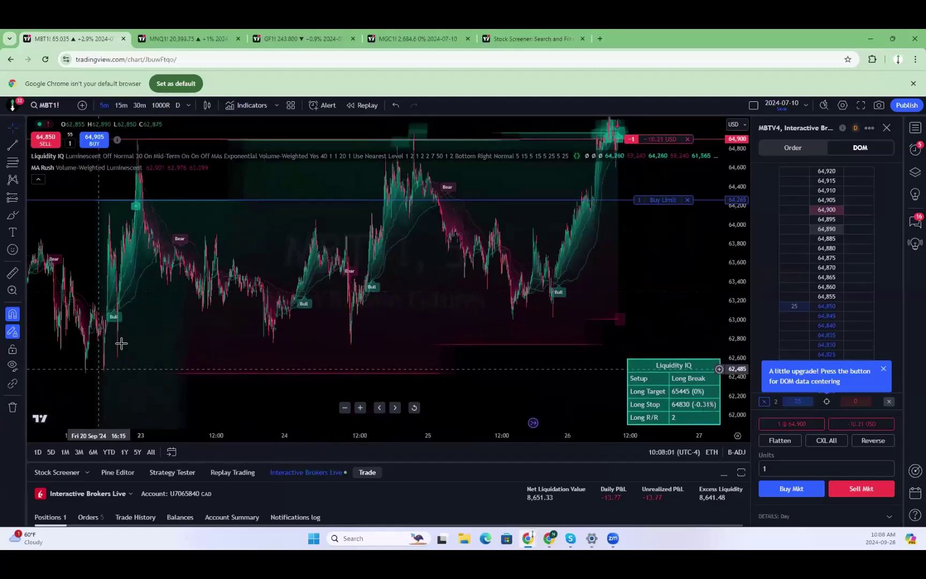
left_click_drag(481, 340, 507, 389)
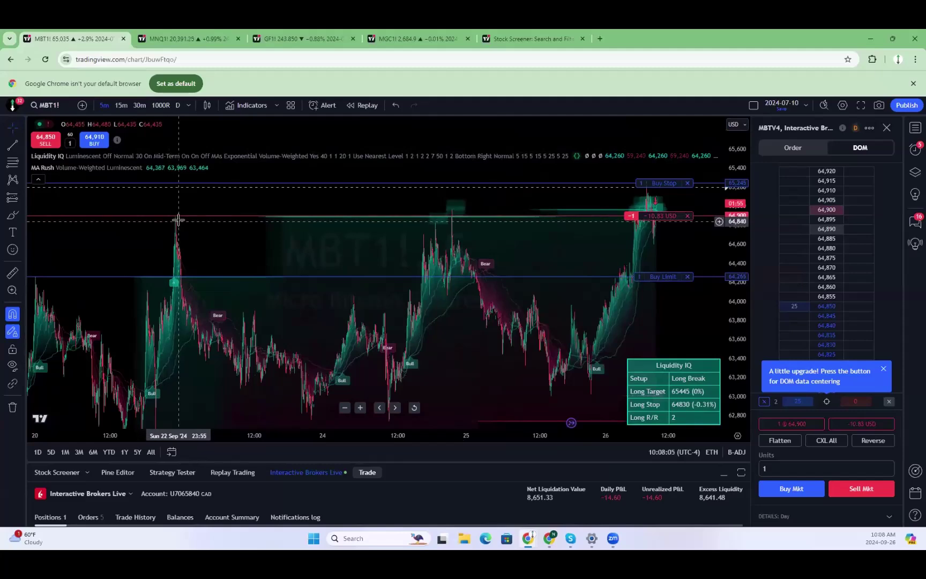
scroll(558, 279, "up", 3)
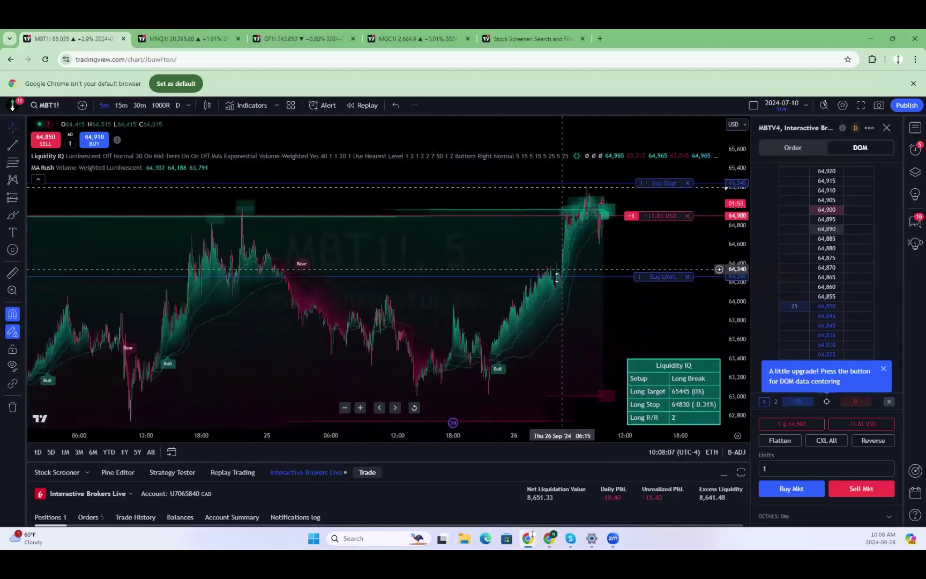
scroll(557, 278, "up", 2)
left_click_drag(555, 277, 554, 246)
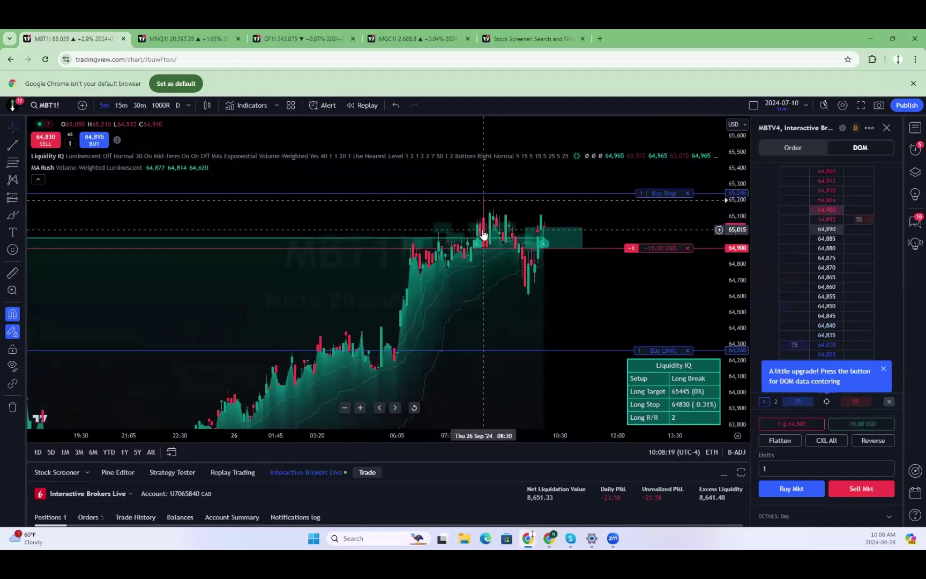
Inspect the latest Micro Bitcoin candles and Liquidity Capture zone between the short's buy stop and buy limit orders.
right_click(480, 260)
left_click_drag(480, 260, 410, 208)
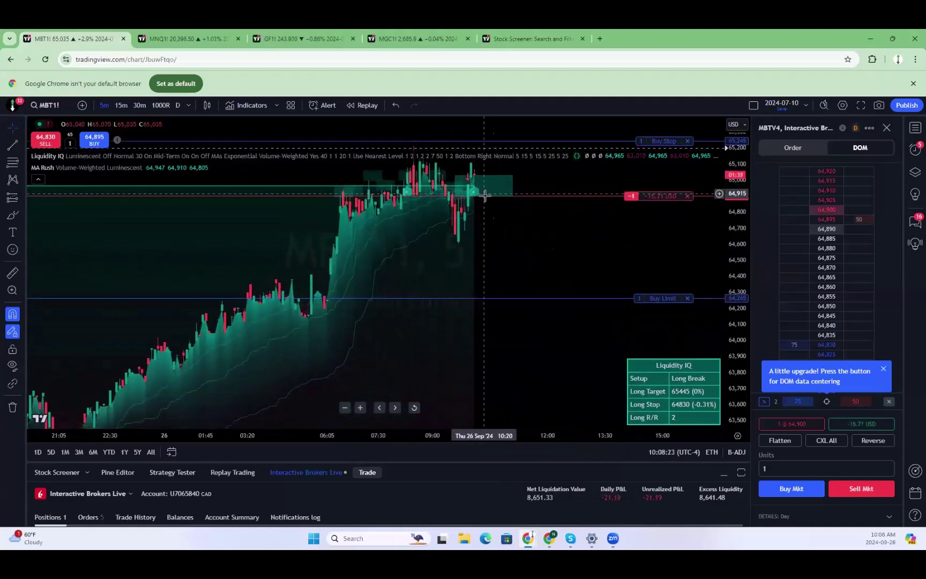
left_click_drag(536, 262, 560, 321)
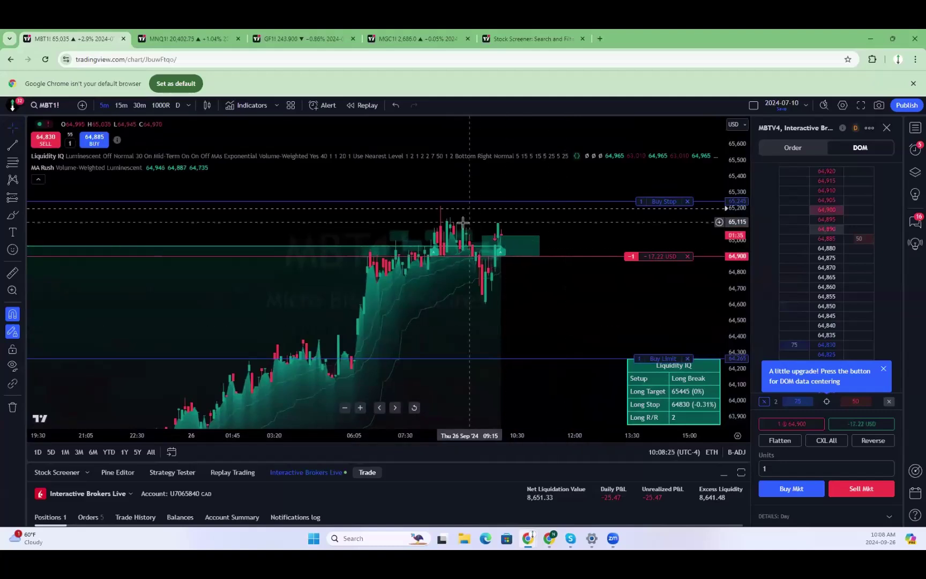
right_click(374, 257)
left_click(392, 236)
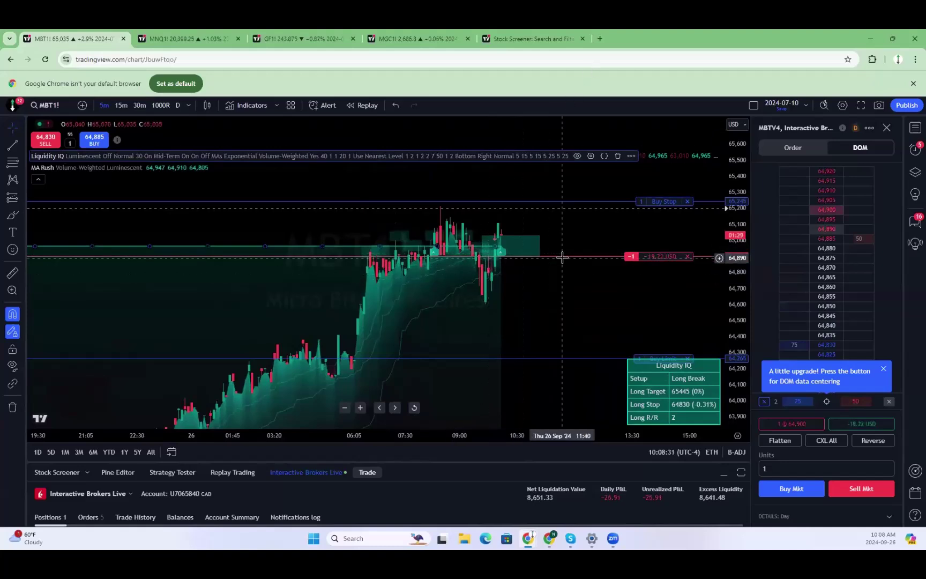
scroll(562, 287, "down", 2)
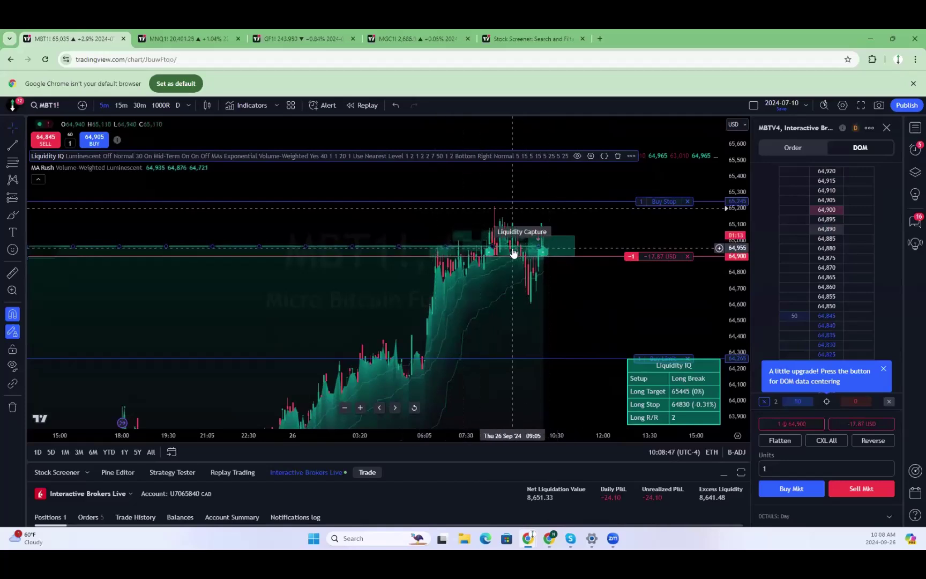
left_click_drag(738, 283, 738, 311)
left_click_drag(598, 295, 569, 288)
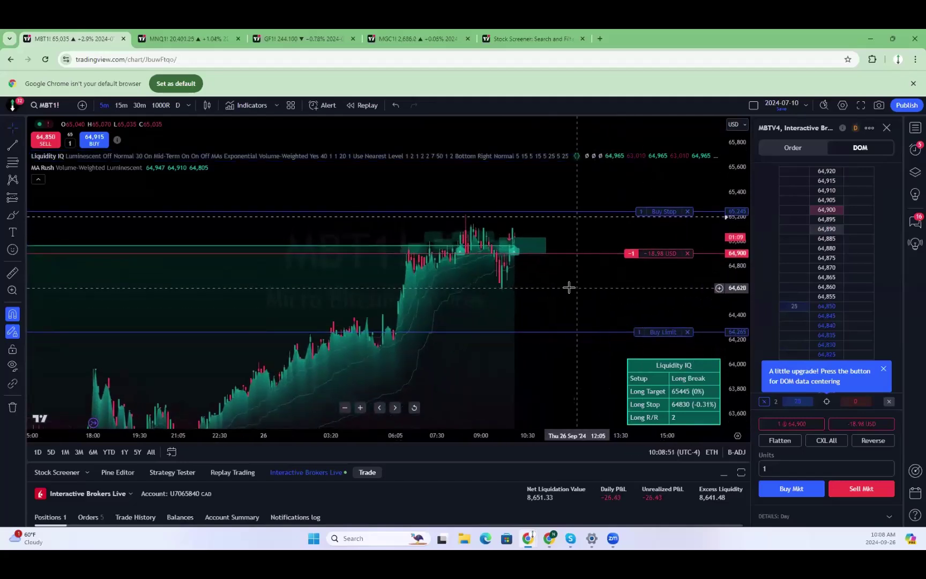
scroll(561, 279, "down", 3)
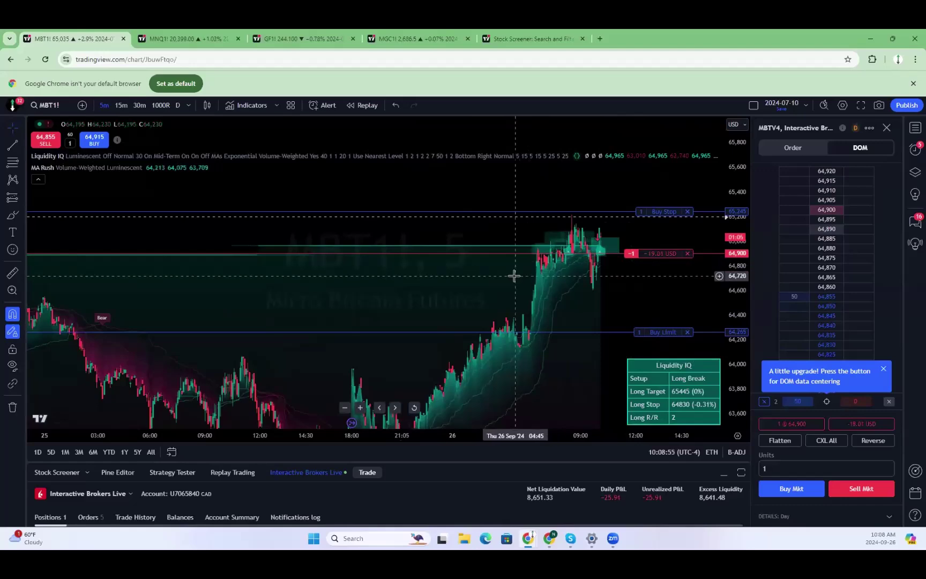
scroll(466, 199, "up", 2)
scroll(589, 284, "down", 2)
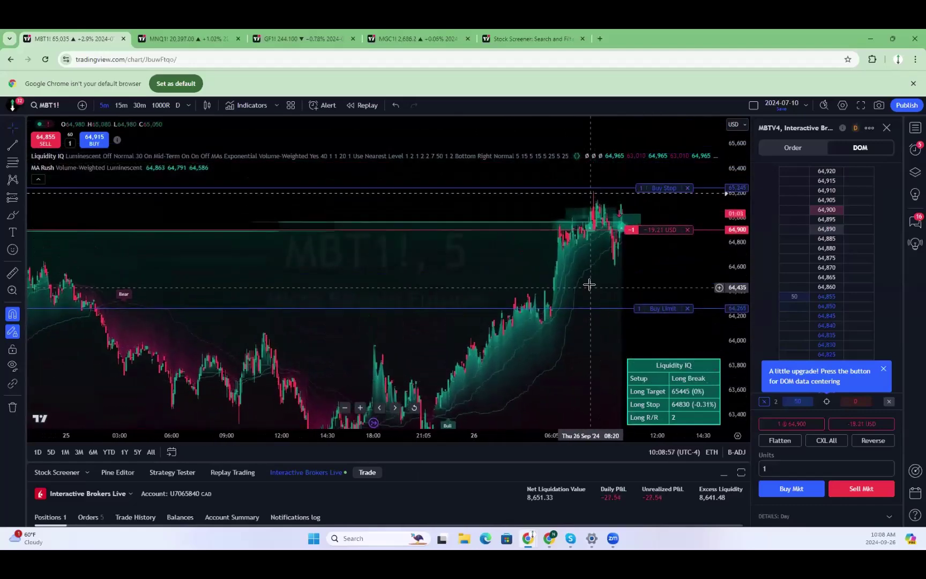
scroll(589, 285, "up", 3)
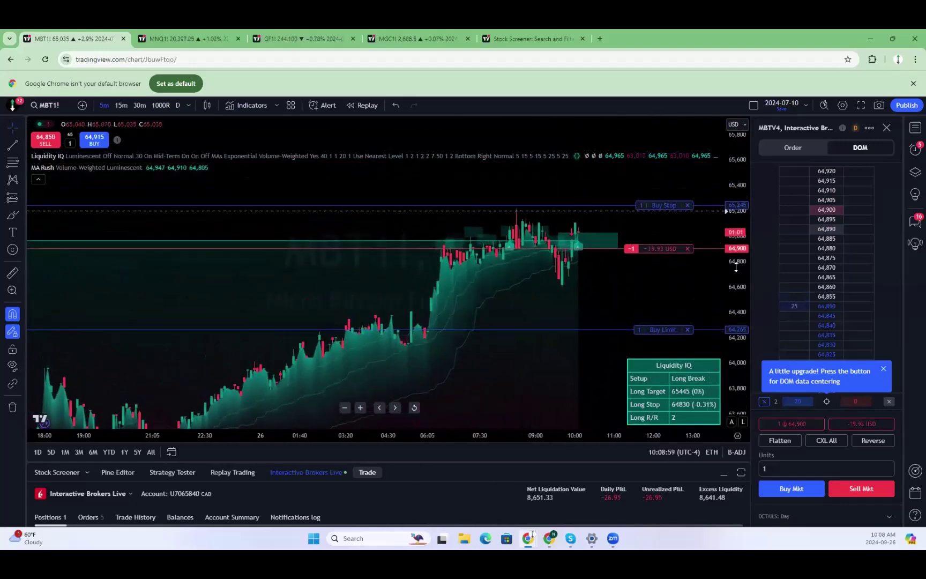
left_click_drag(735, 267, 719, 208)
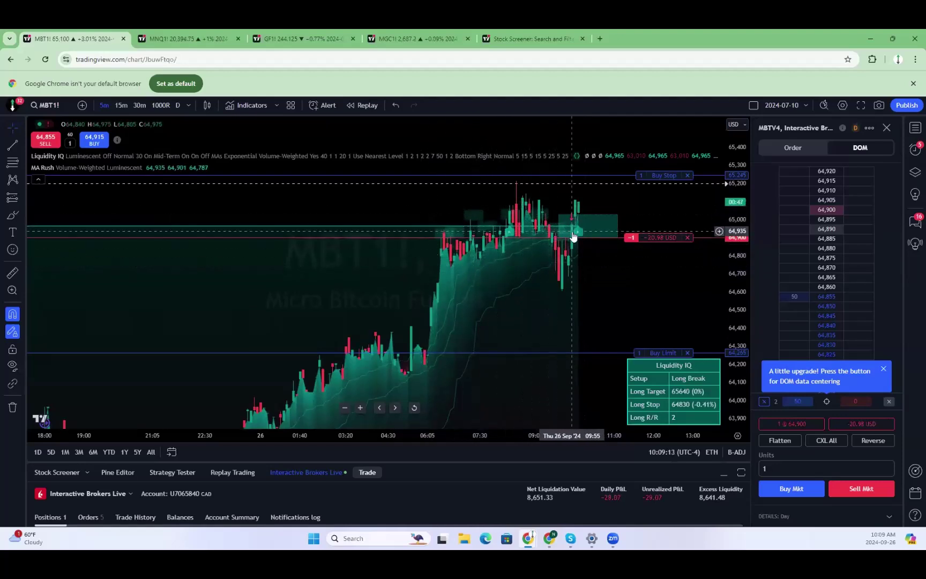
scroll(670, 287, "down", 5)
scroll(670, 288, "down", 3)
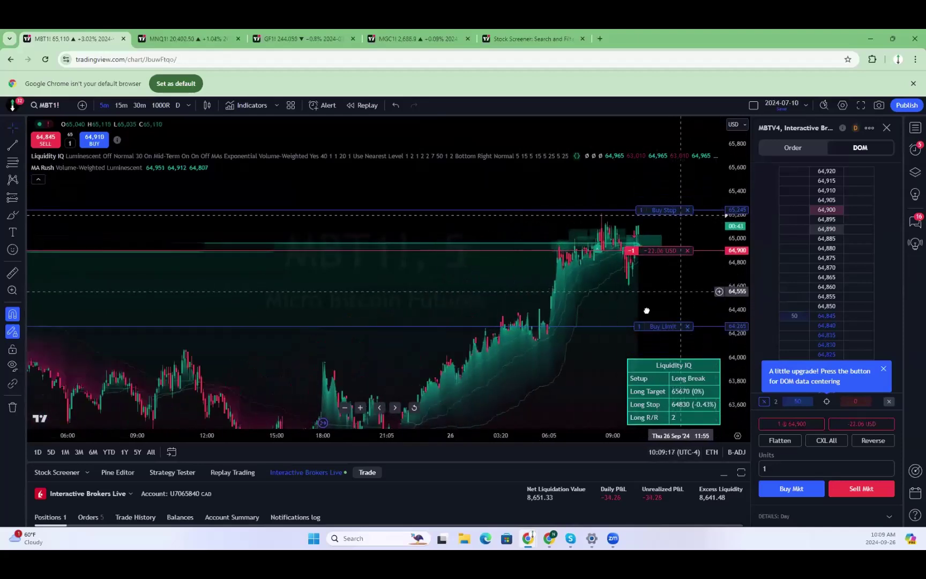
left_click_drag(734, 308, 699, 231)
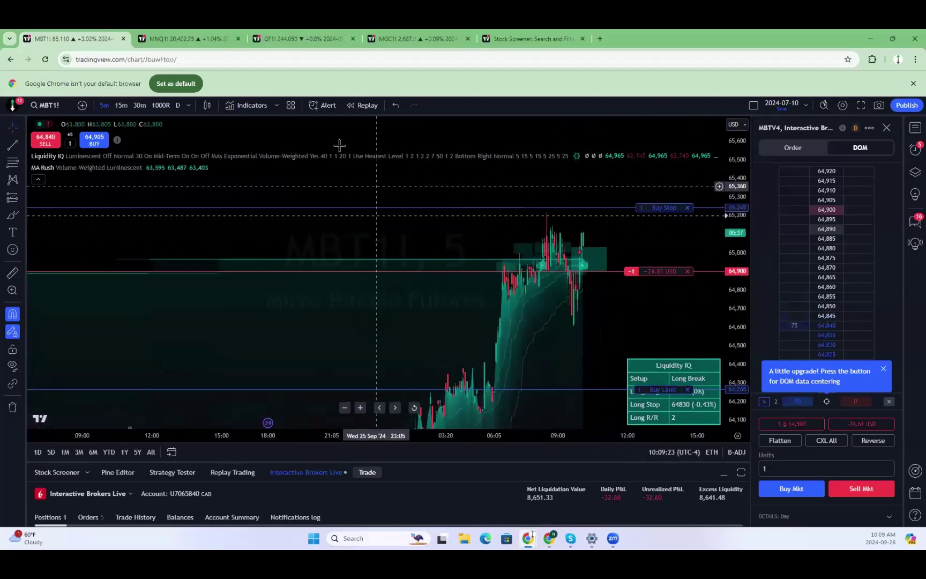
Check the MNQ1! chart and return to the broker-connected MBT1! chart to view price near the buy stop.
left_click(209, 32)
left_click_drag(304, 221, 440, 243)
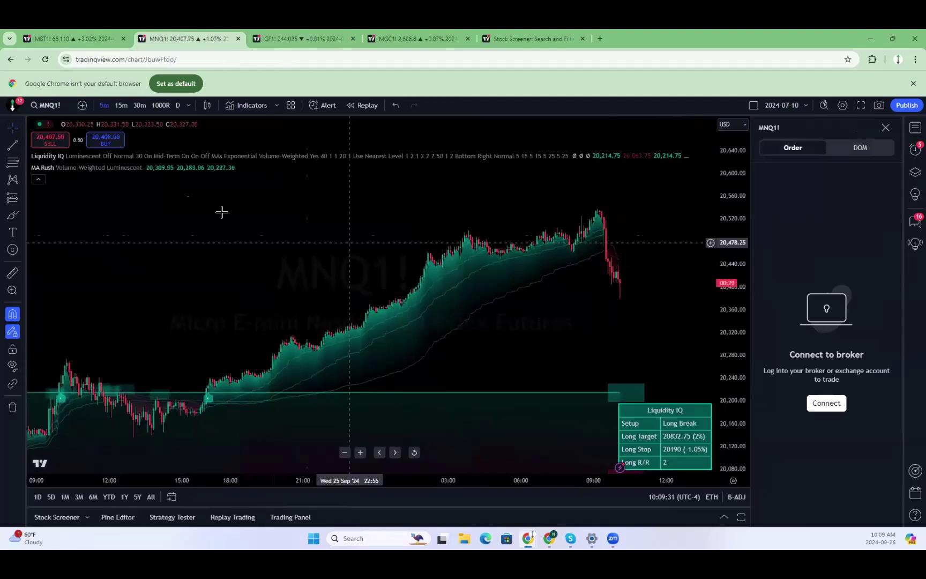
left_click(84, 34)
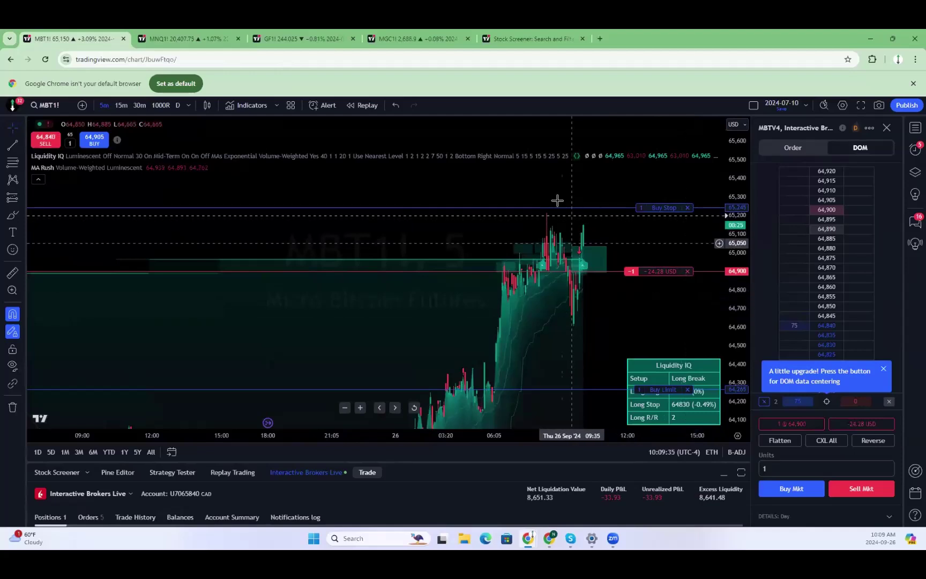
left_click_drag(616, 250, 591, 266)
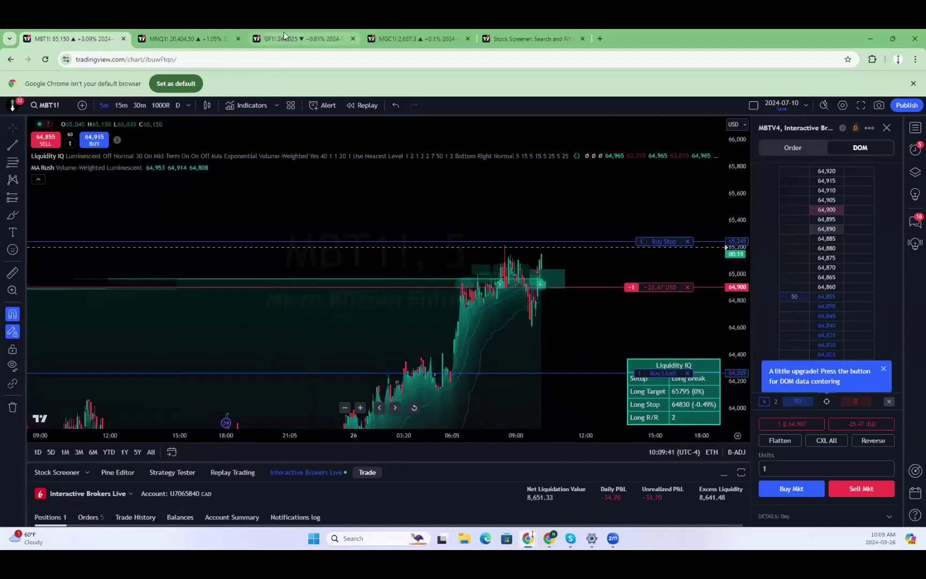
Review the MNQ1!, GF1! and MGC1! chart tabs and return to the MBT1! chart to check the short position.
left_click(199, 29)
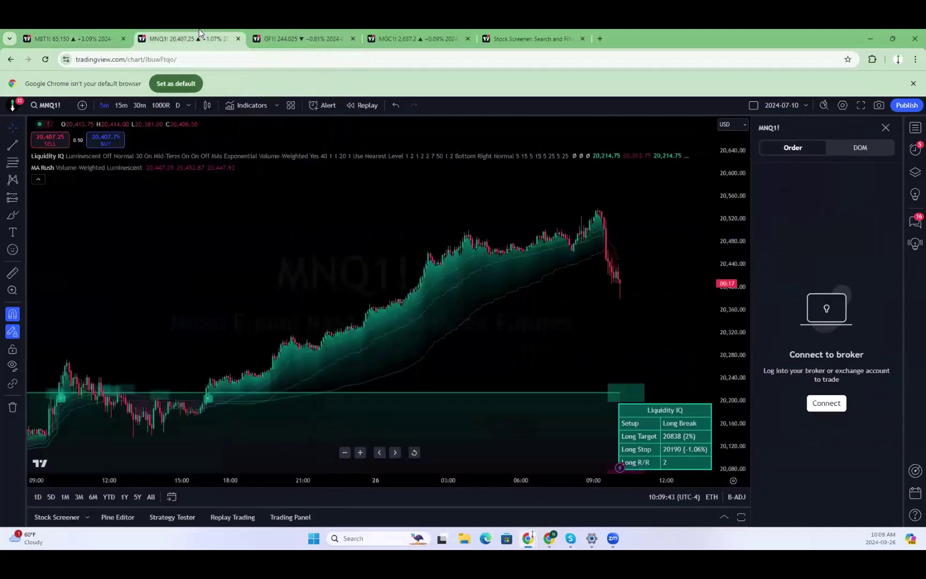
left_click(326, 31)
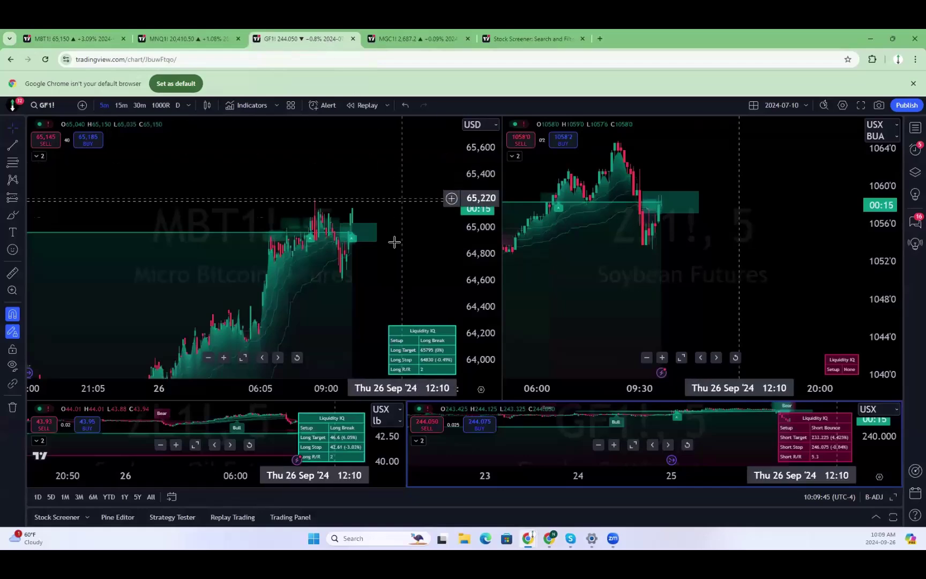
left_click(403, 31)
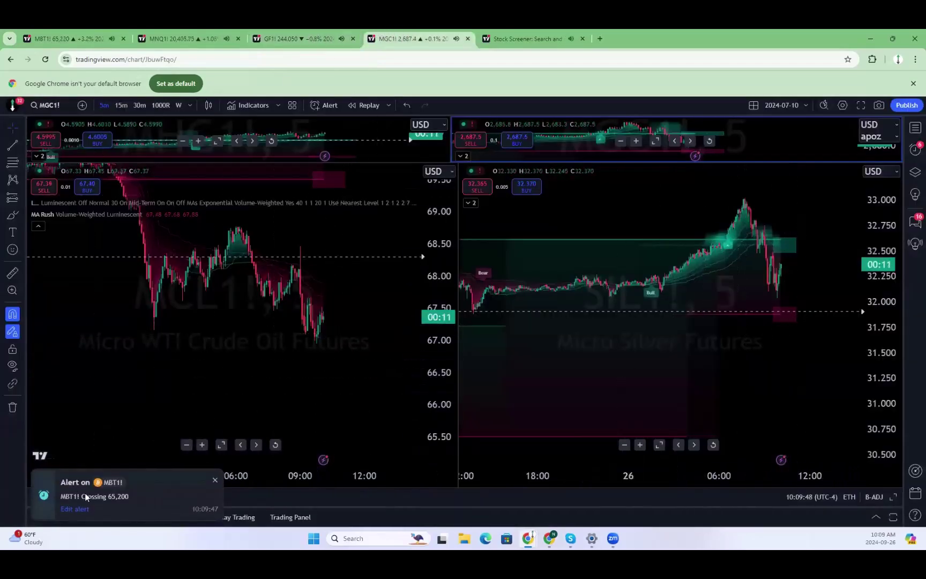
left_click(70, 38)
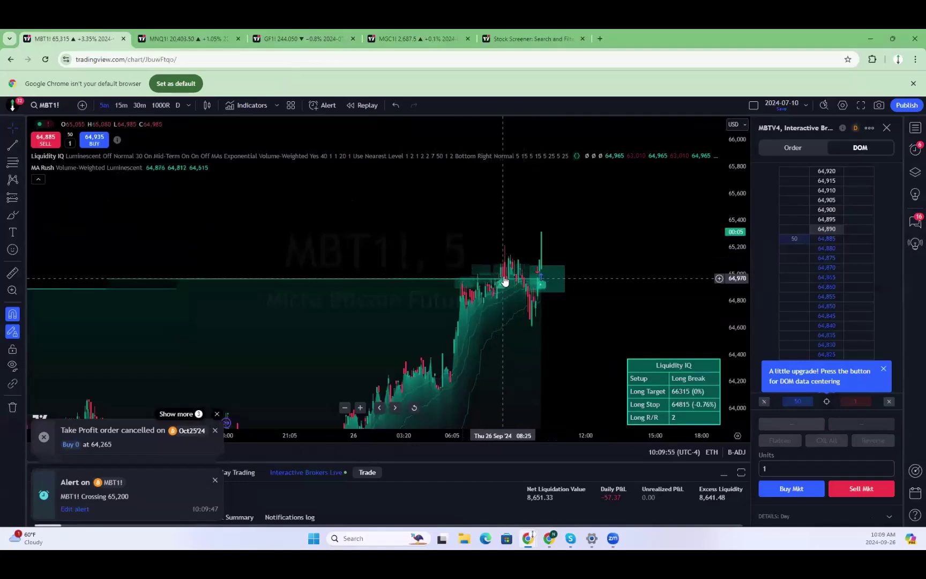
Switch the MBT1! chart to Binance's BTCUSDT crypto pair and examine the latest rally at its Liquidity Capture zone.
scroll(541, 263, "up", 2)
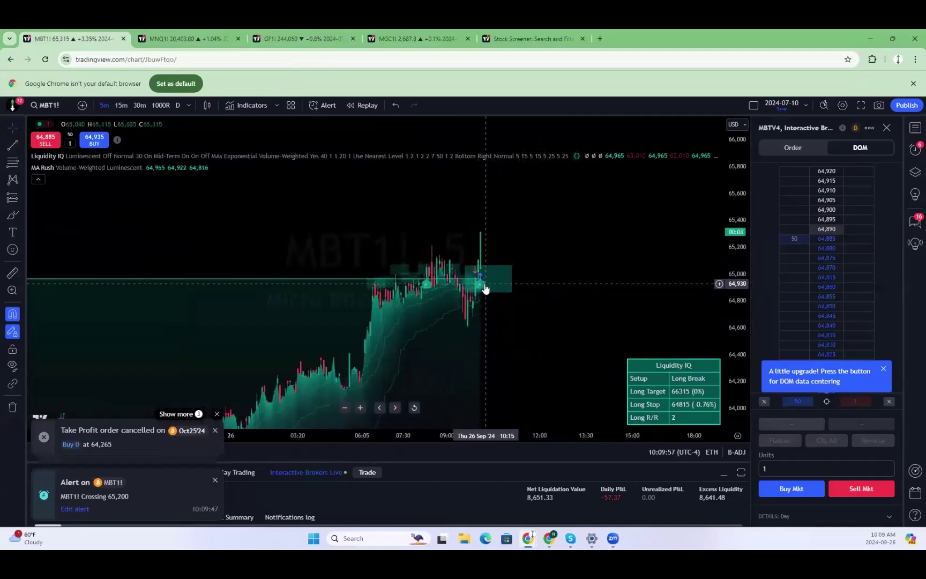
left_click_drag(525, 217, 567, 219)
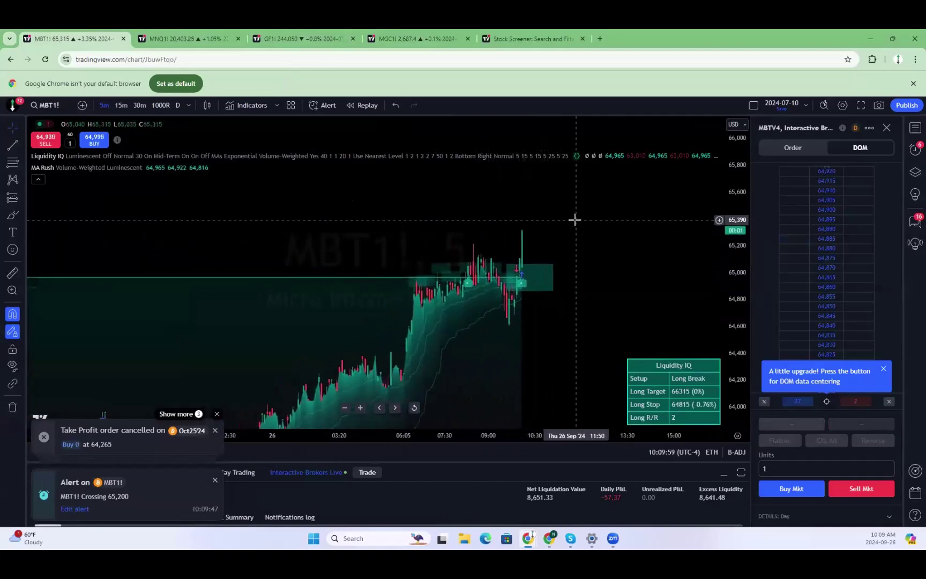
type("BT")
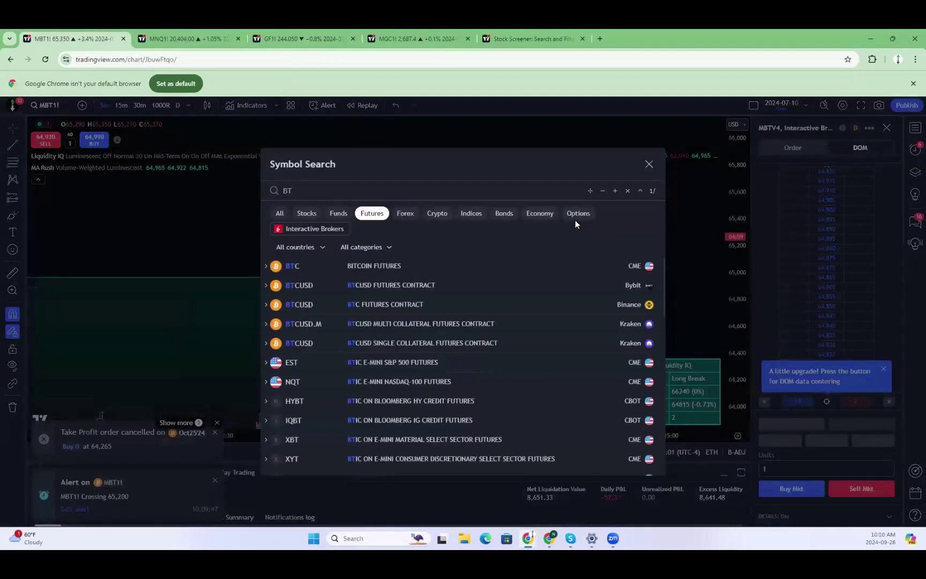
left_click(434, 211)
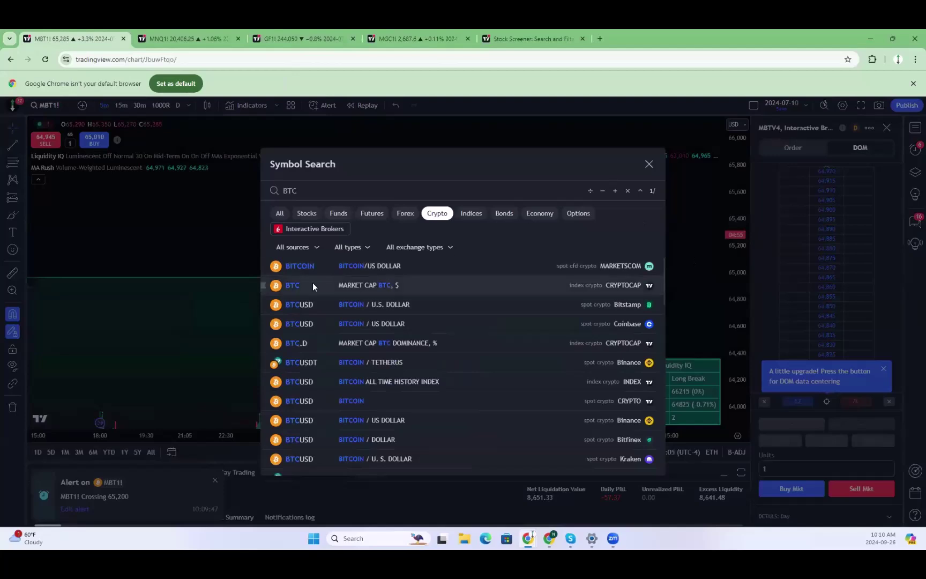
left_click(366, 362)
scroll(581, 254, "down", 5)
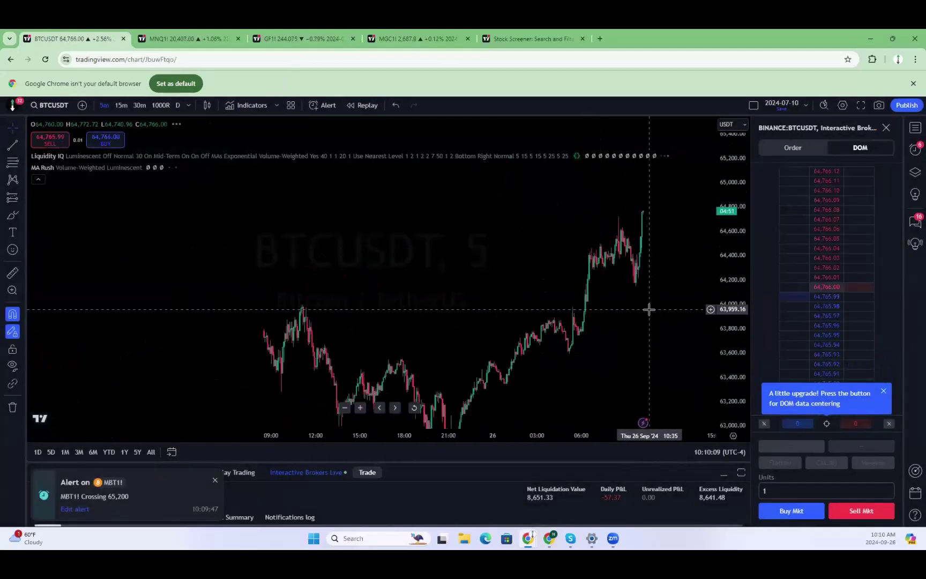
scroll(670, 303, "up", 5)
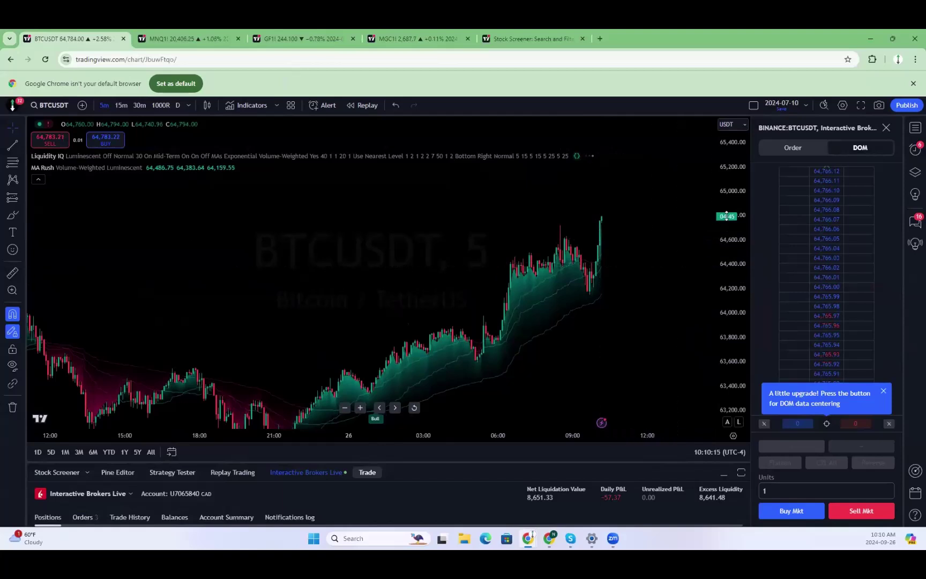
scroll(665, 268, "down", 3)
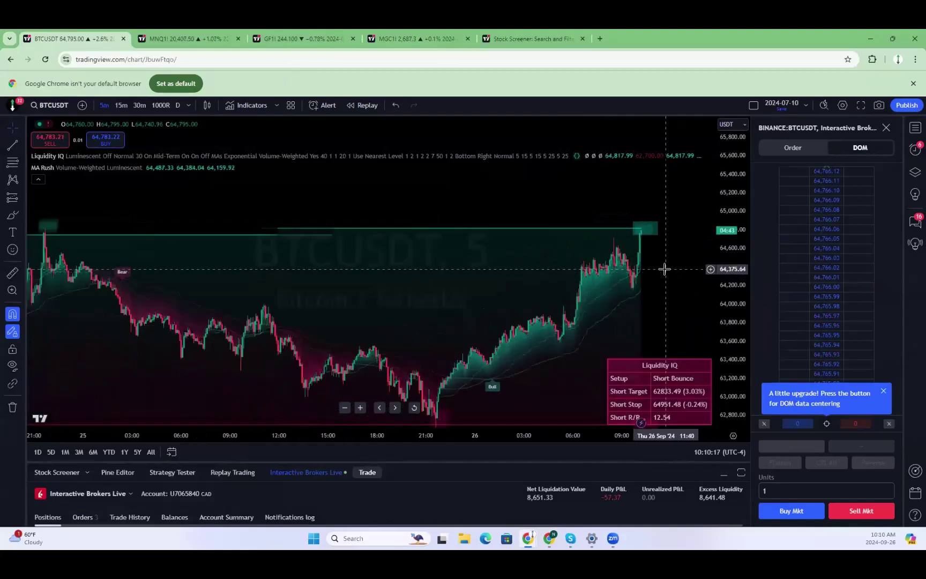
scroll(664, 253, "up", 1)
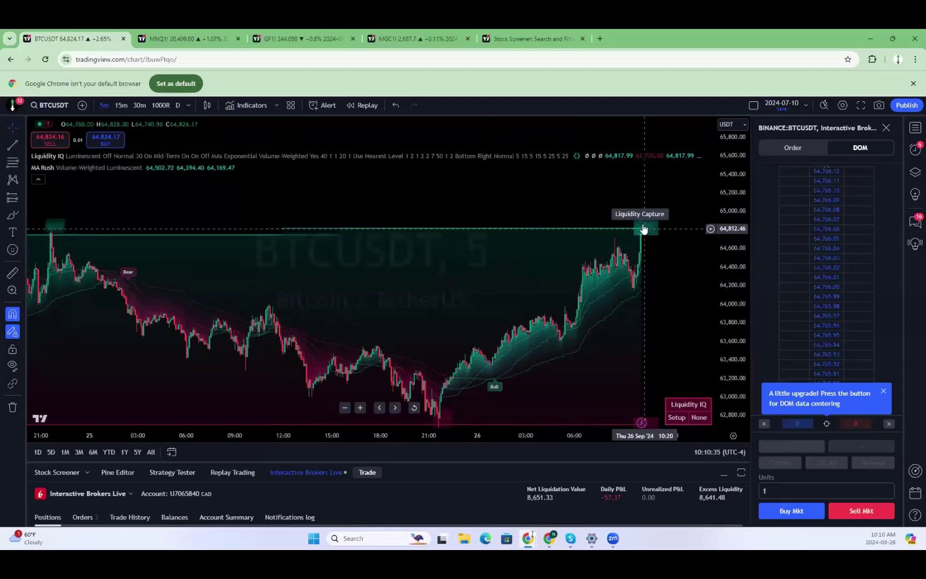
Load the CME Micro Bitcoin futures (MBT) chart again and compare its latest high with the preceding days' peaks.
type("MBT")
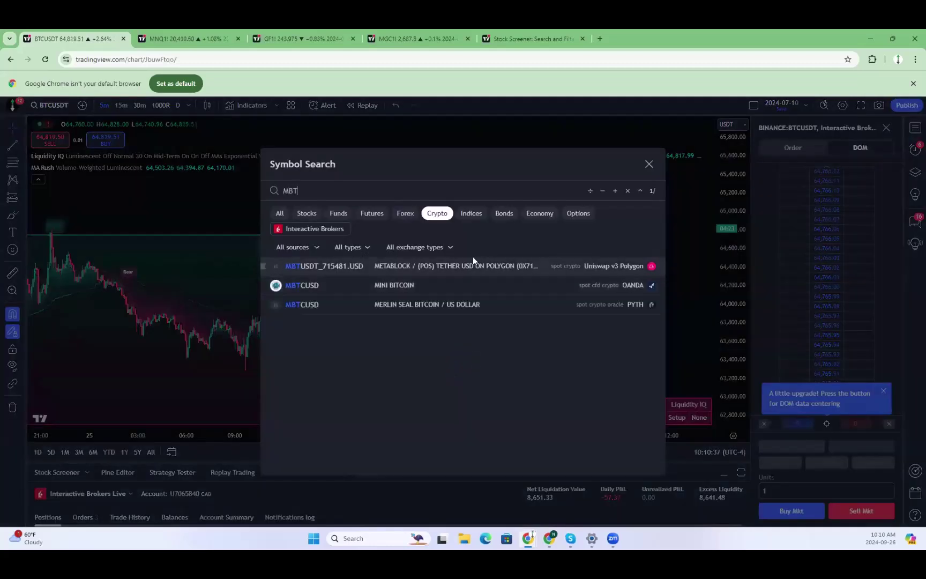
left_click(360, 214)
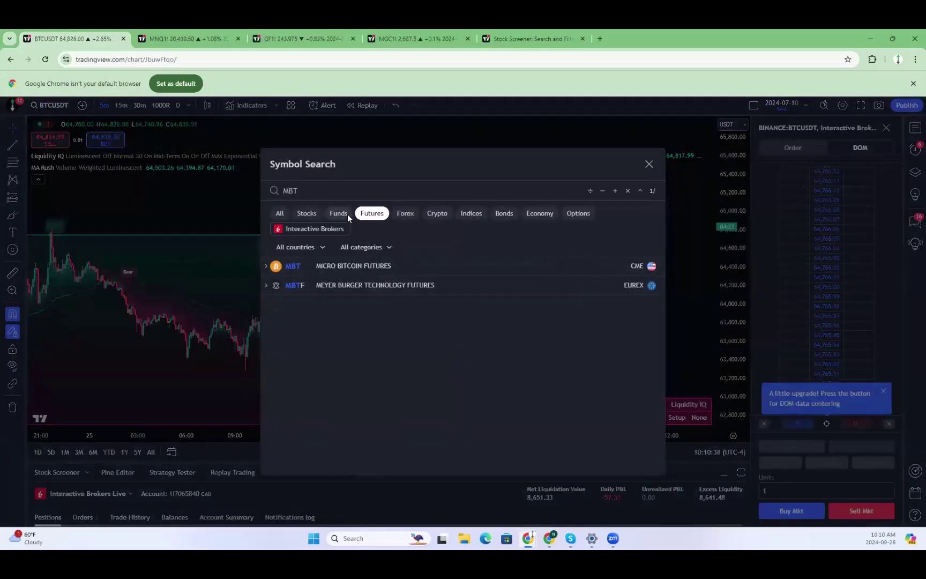
left_click(330, 266)
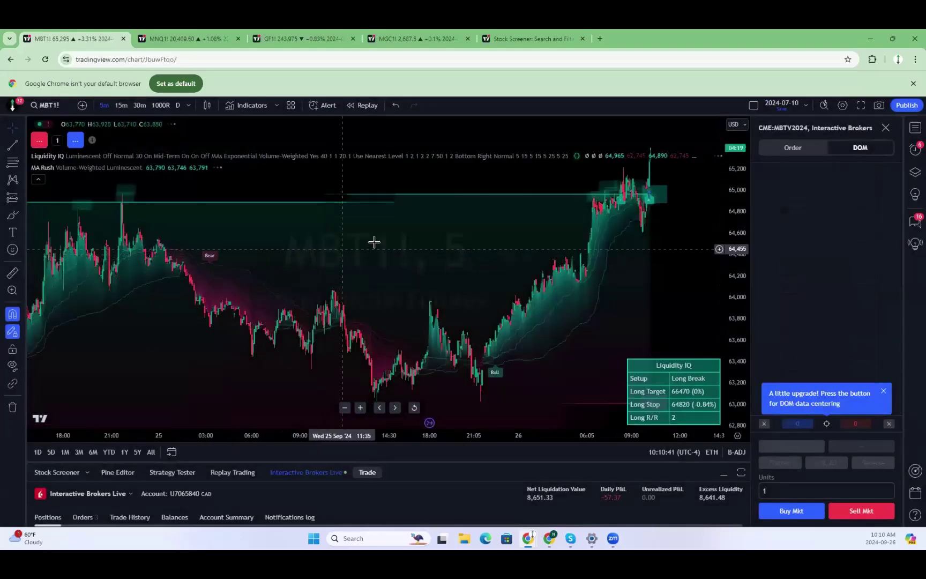
scroll(467, 212, "down", 5)
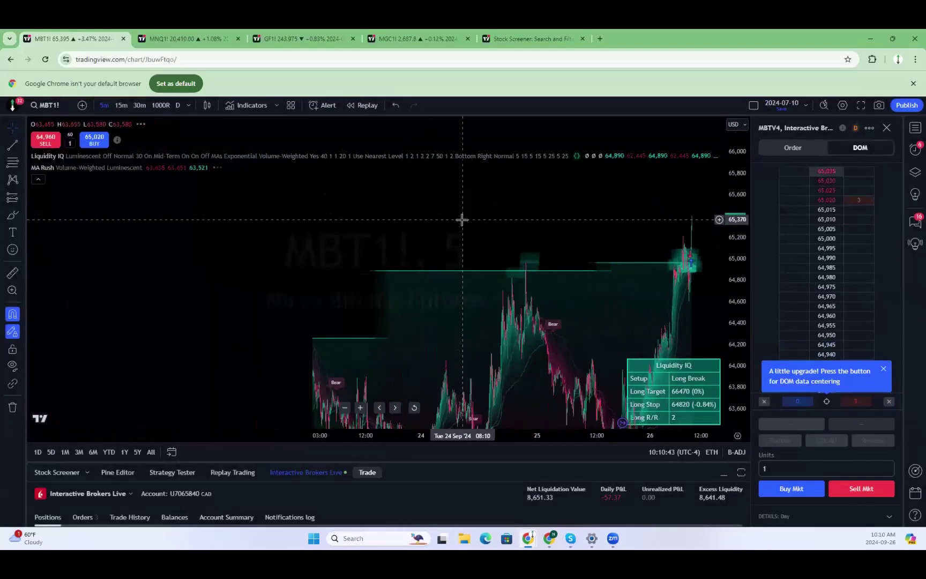
Bring up Binance's BTCUSDT once more and inspect the current high against the 25 September peak and liquidity zone.
type("BTC")
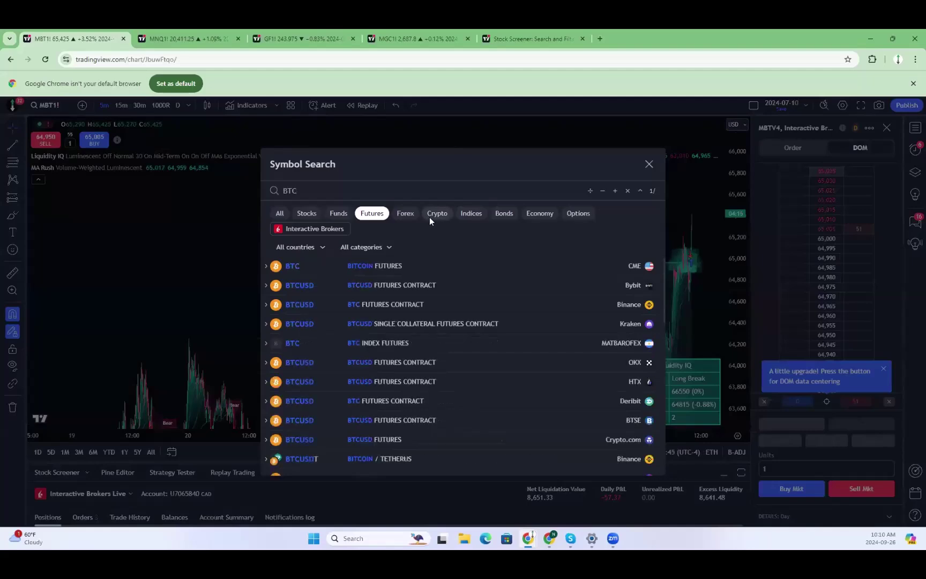
left_click(435, 214)
left_click(575, 368)
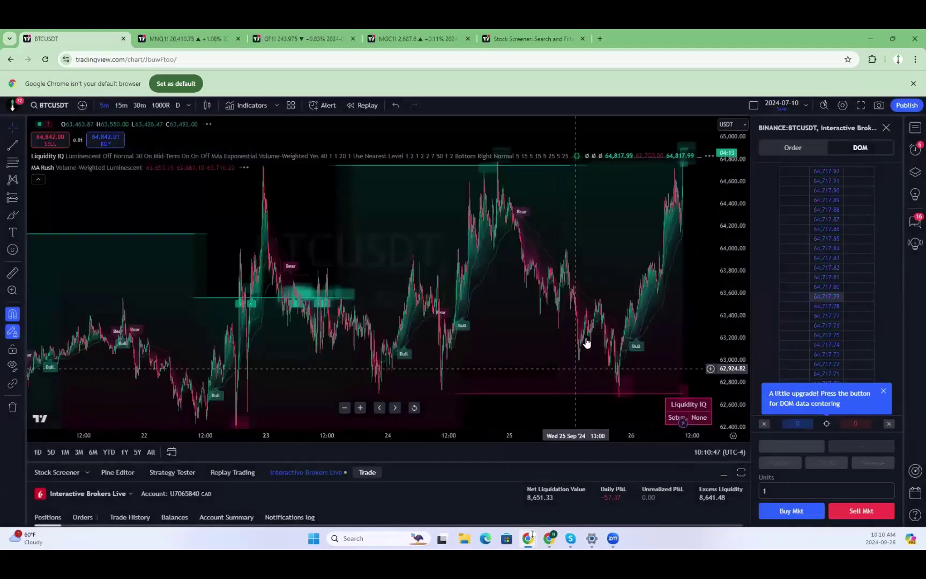
scroll(548, 347, "up", 5)
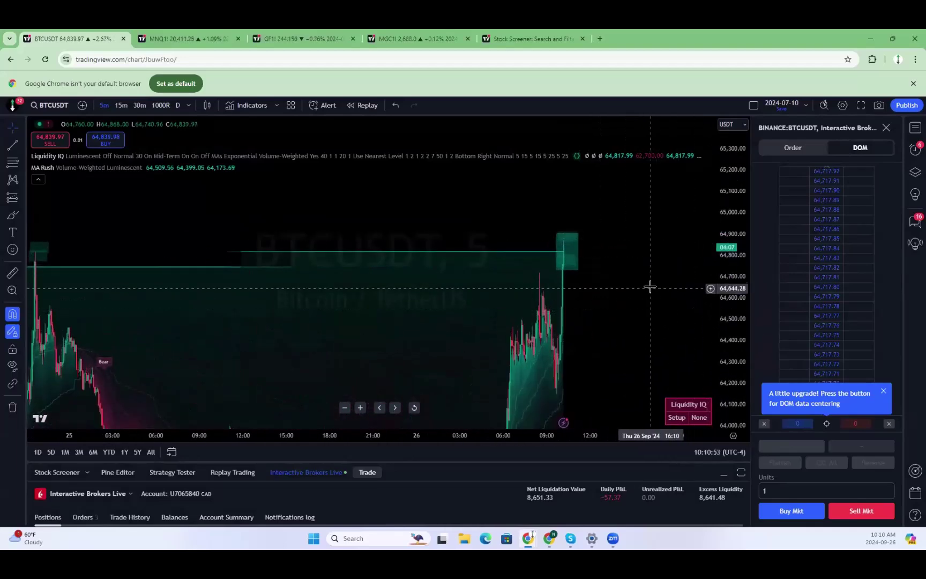
Return the chart to the CME Micro Bitcoin futures (MBT) contract.
type("MBT")
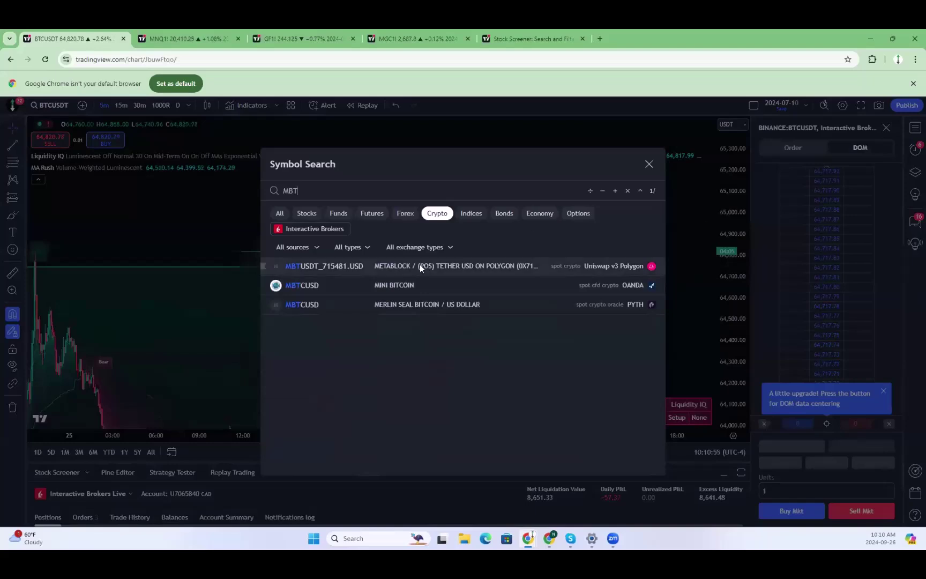
left_click(321, 216)
left_click(377, 213)
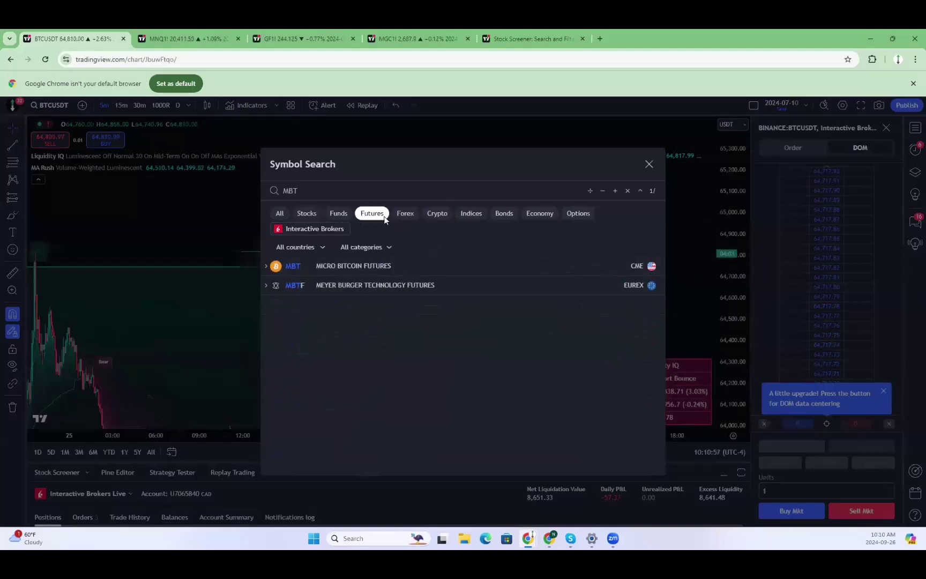
left_click(386, 268)
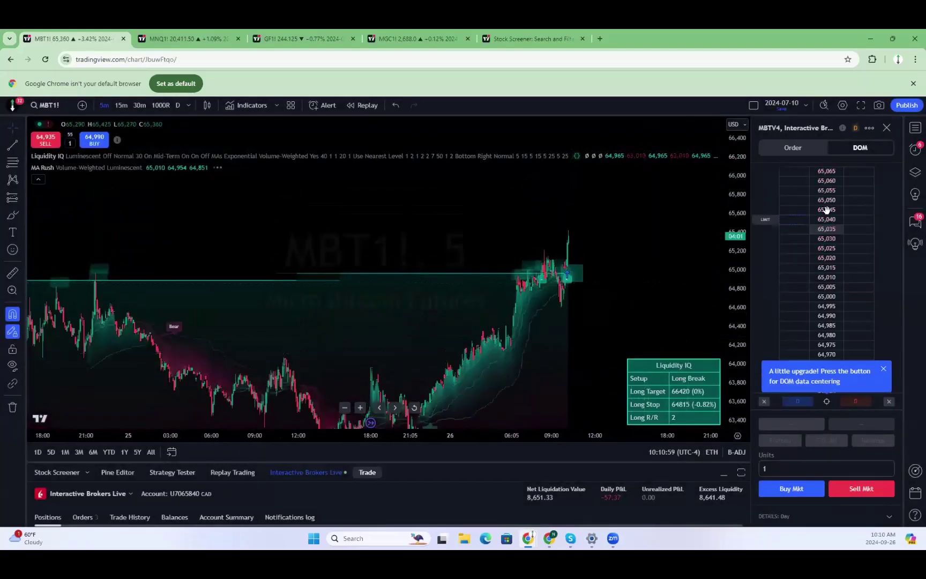
Set up the Micro Bitcoin limit order ticket as a sell and enable its take profit.
left_click(798, 147)
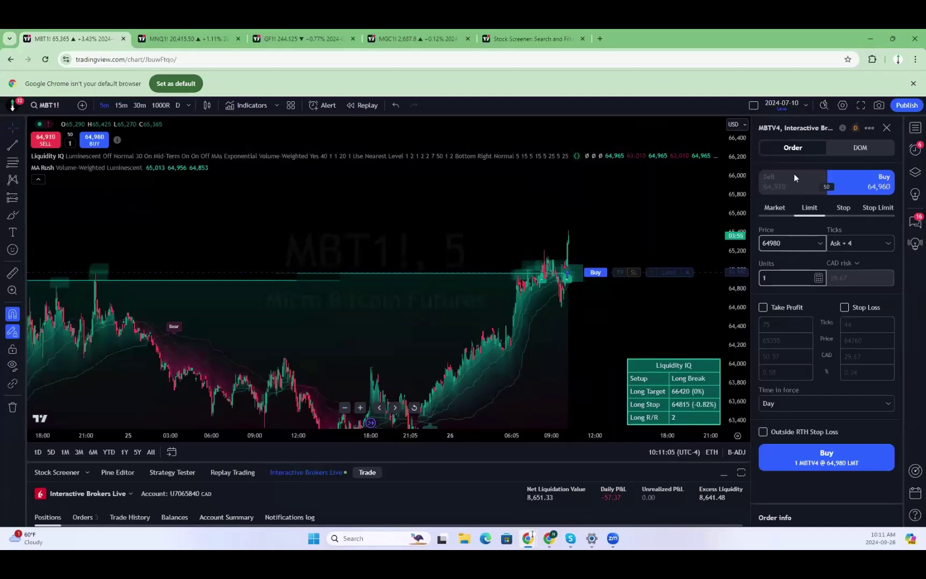
left_click(813, 182)
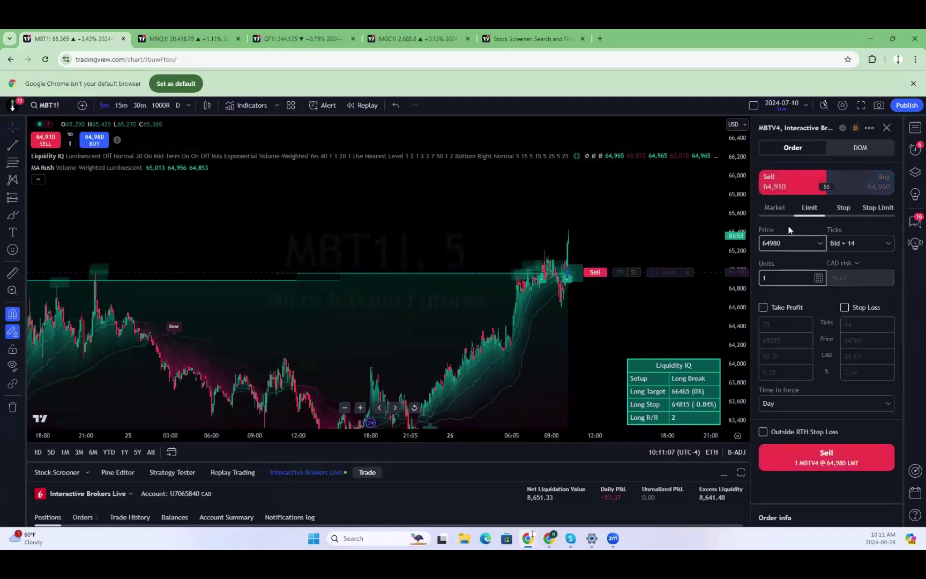
left_click(786, 309)
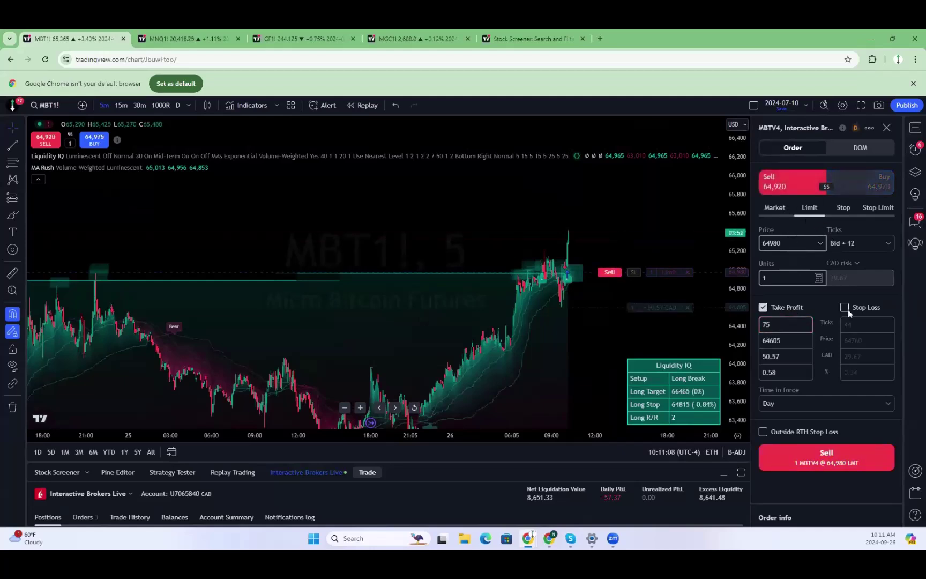
Change the MBT sell order to a market order with a stop loss price of 65750.
left_click(773, 207)
left_click(855, 278)
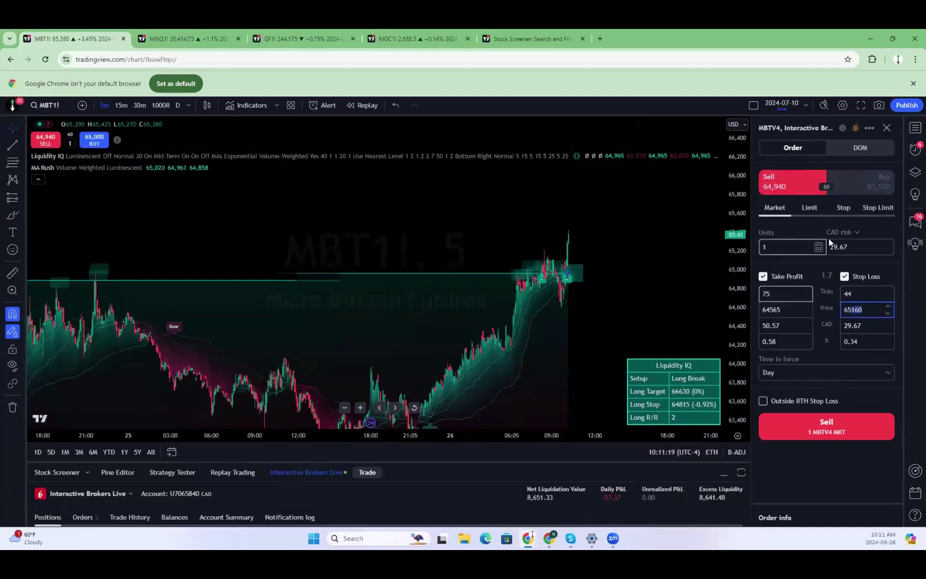
key("BackSpace")
type("750")
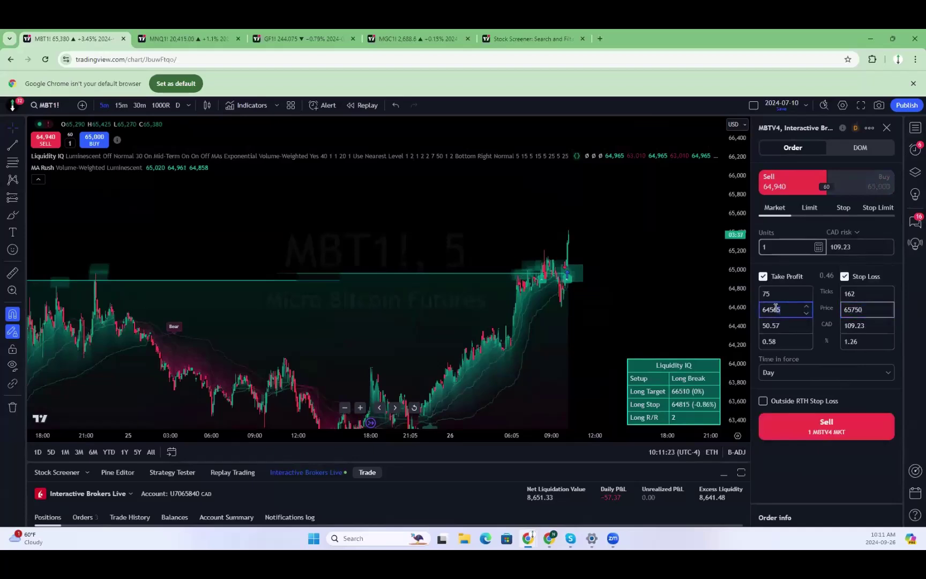
Submit and confirm the one-unit market sell order and move its stop loss on the chart to 65,850.
left_click(826, 432)
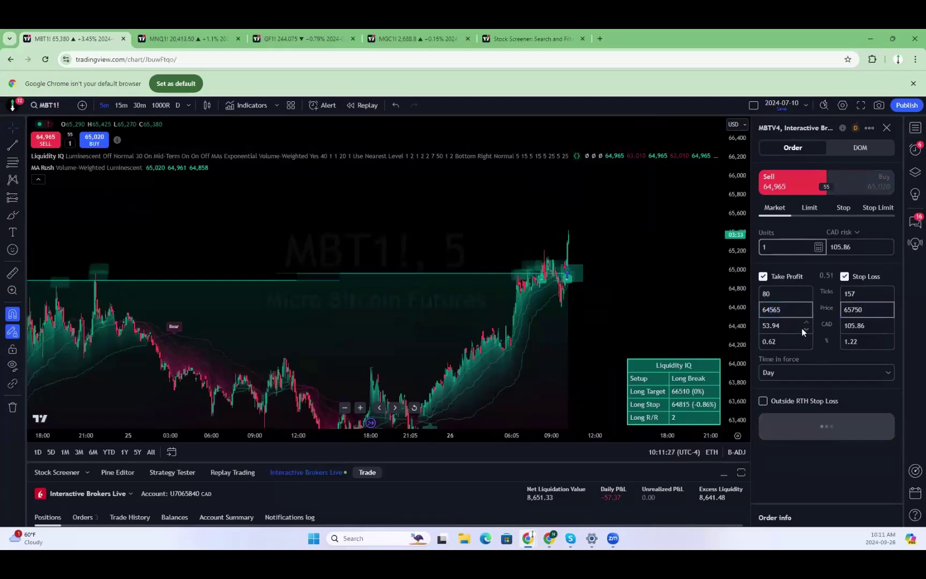
left_click(839, 478)
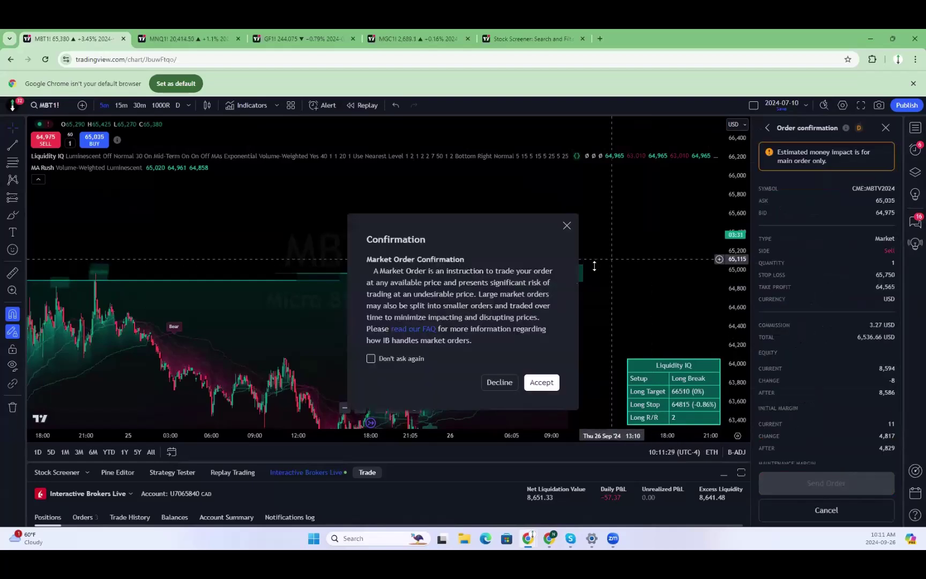
left_click(542, 382)
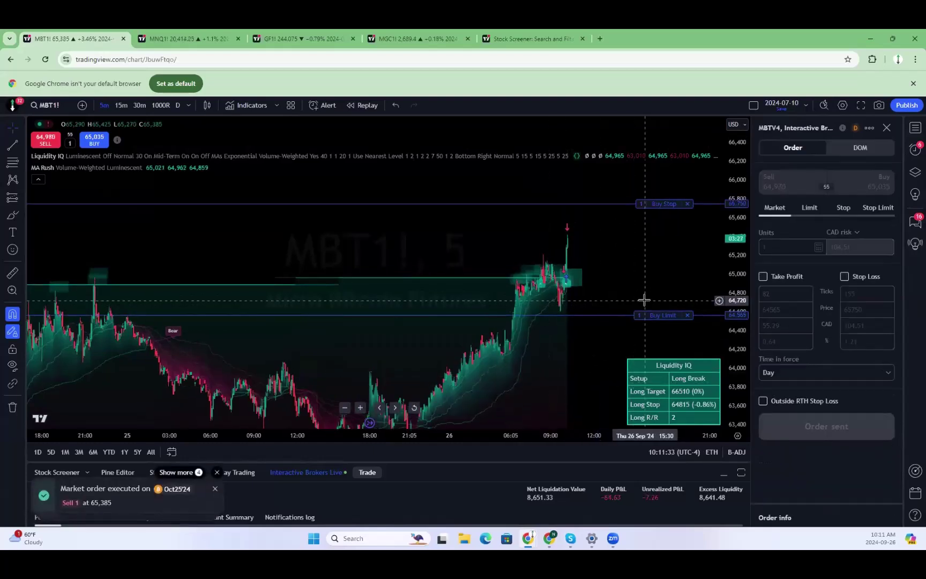
left_click_drag(657, 205, 606, 168)
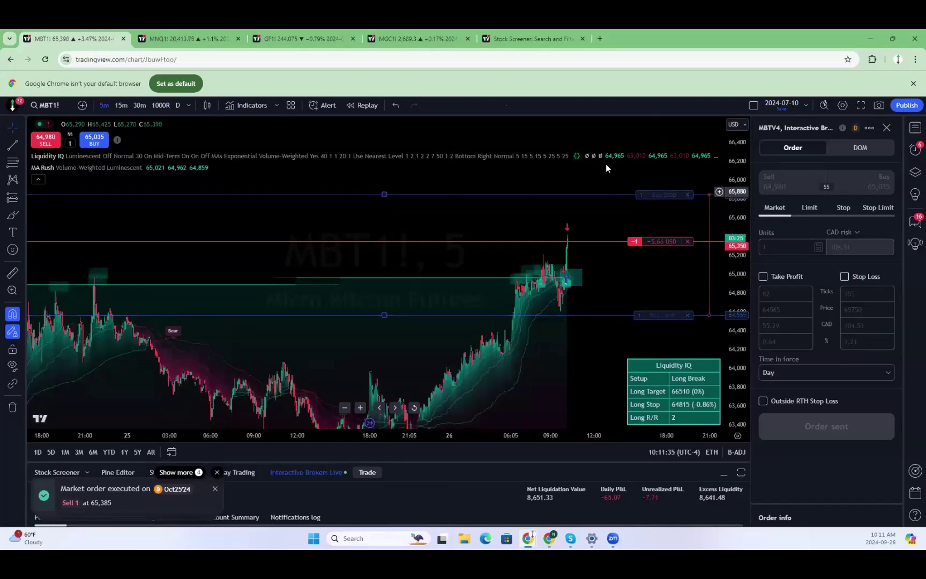
Switch the MNQ1! chart to the BTCUSDT crypto symbol, Bitcoin / TetherUS.
left_click(161, 38)
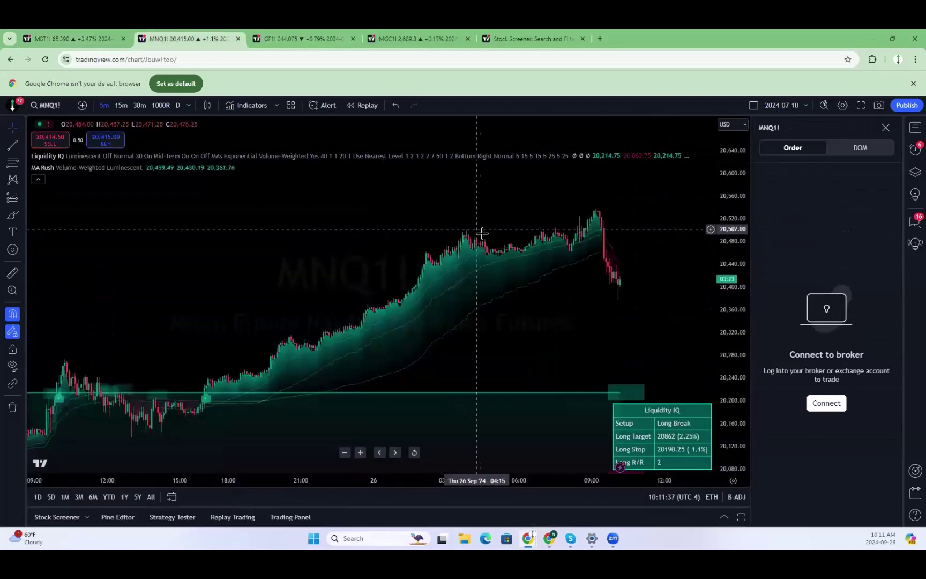
type("BTC")
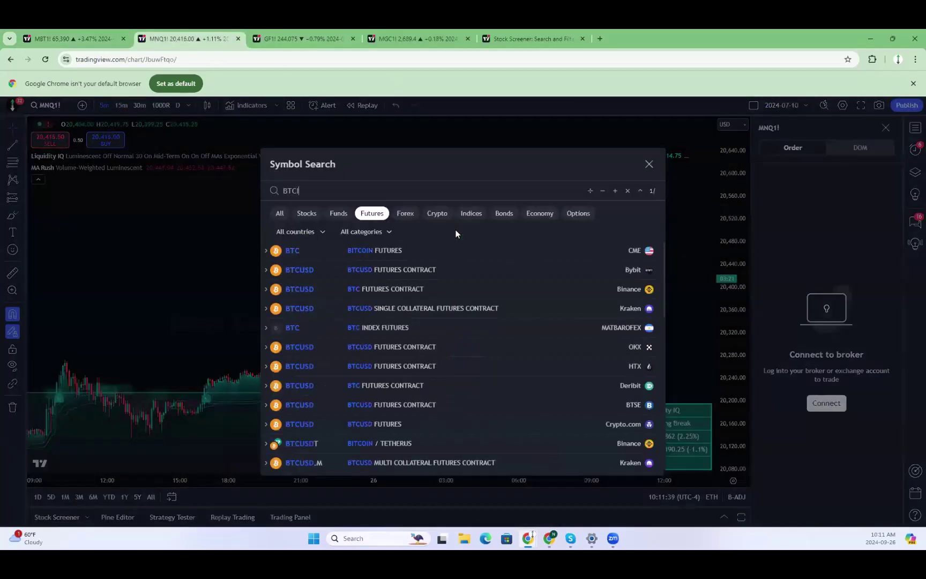
type("USDT")
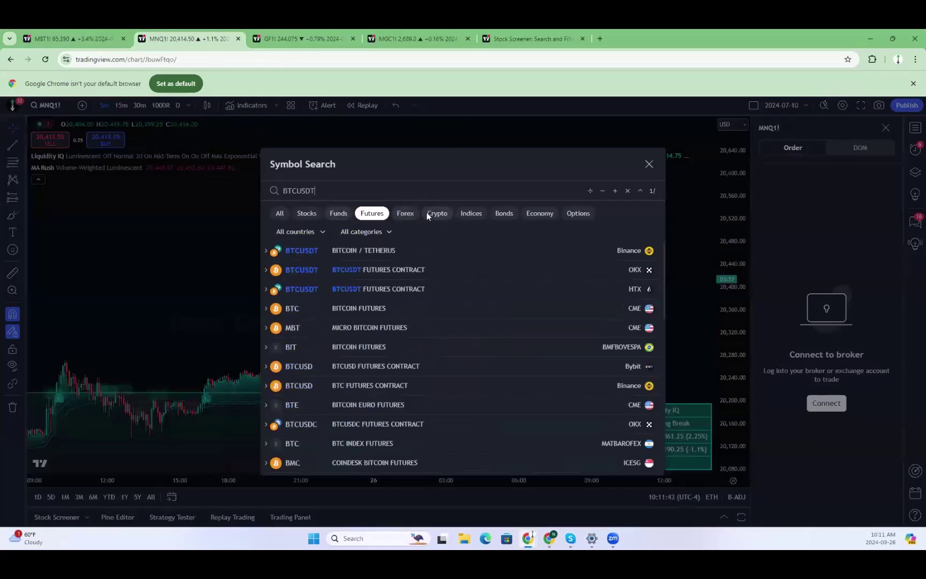
left_click(428, 214)
left_click(388, 249)
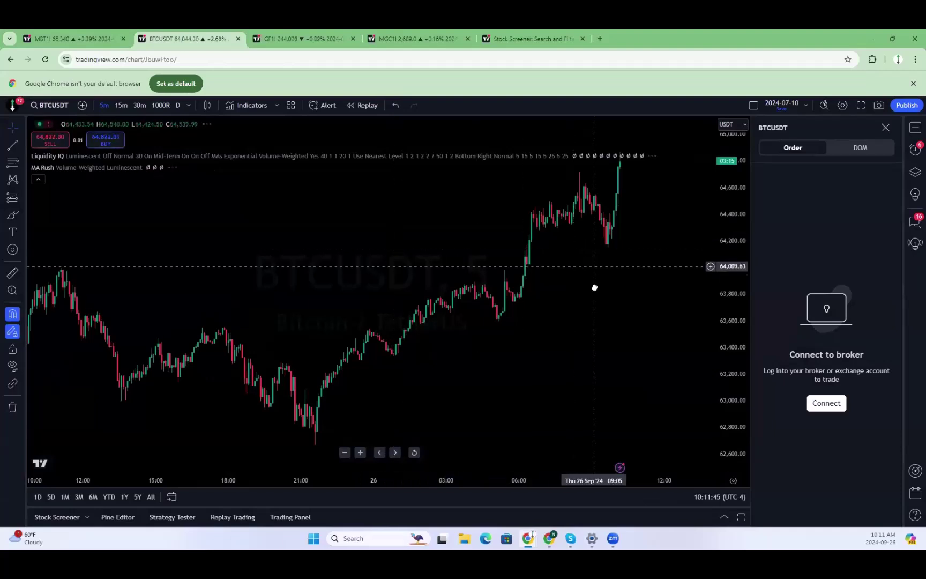
Examine the Liquidity IQ levels and recent price action on the five-minute BTCUSDT chart.
scroll(582, 316, "down", 4)
scroll(548, 451, "down", 5)
right_click(559, 280)
left_click(487, 266)
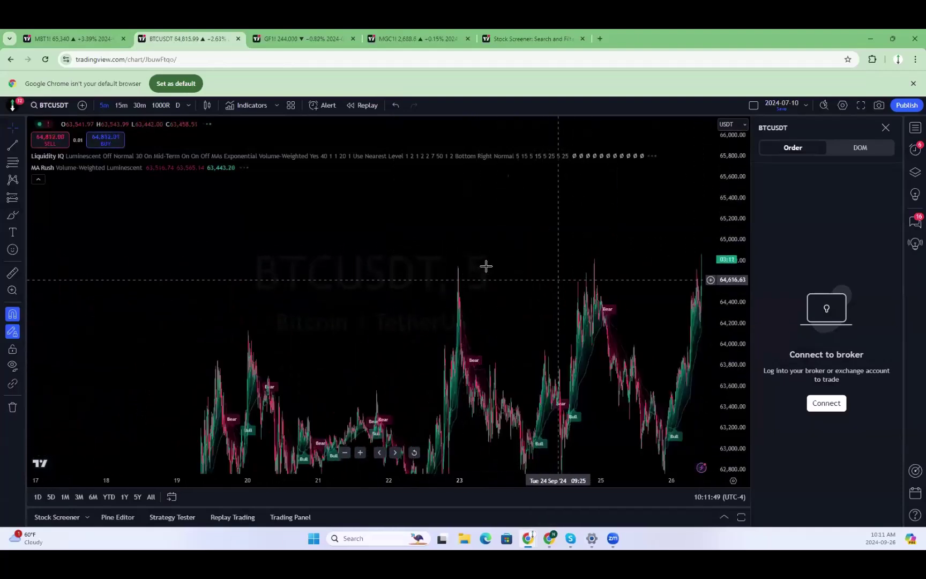
scroll(669, 298, "up", 3)
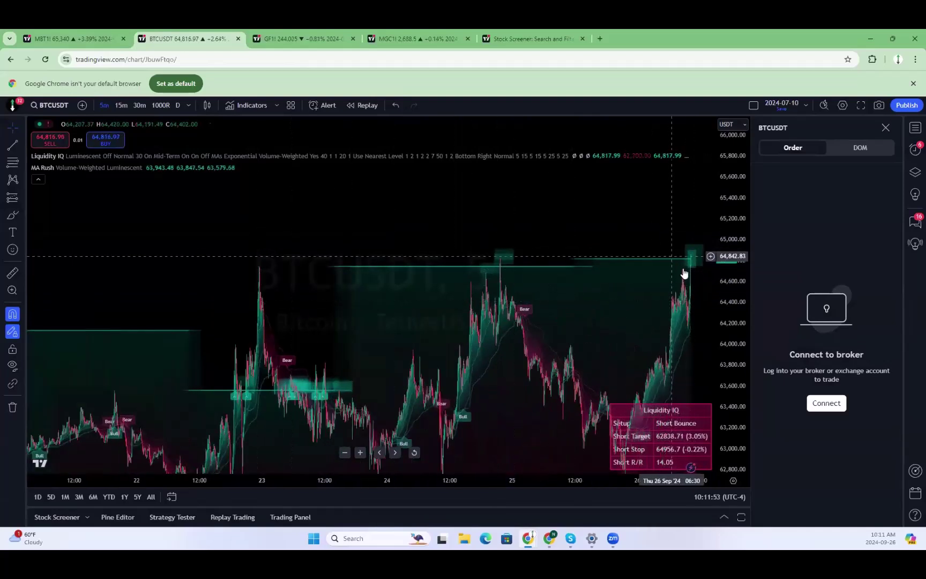
scroll(708, 316, "up", 2)
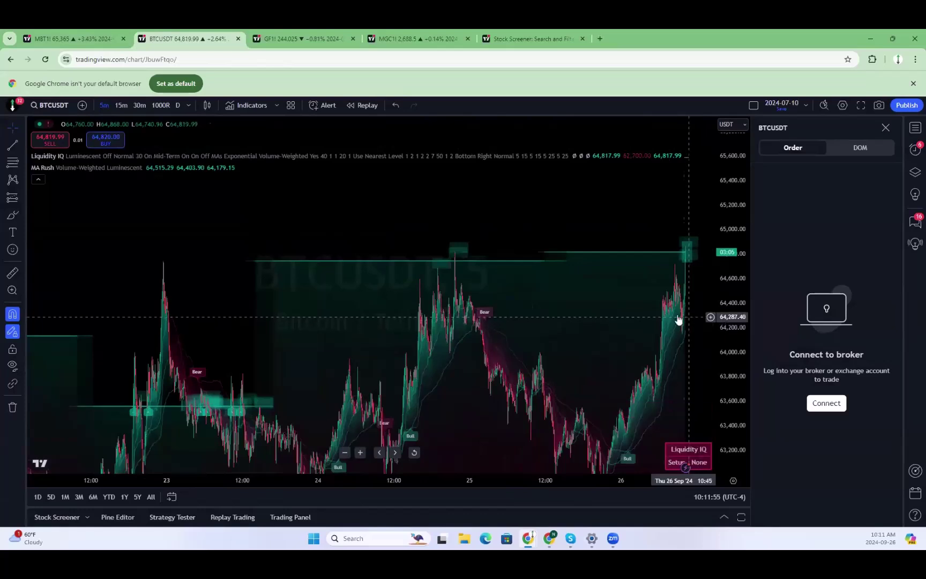
scroll(654, 306, "up", 5)
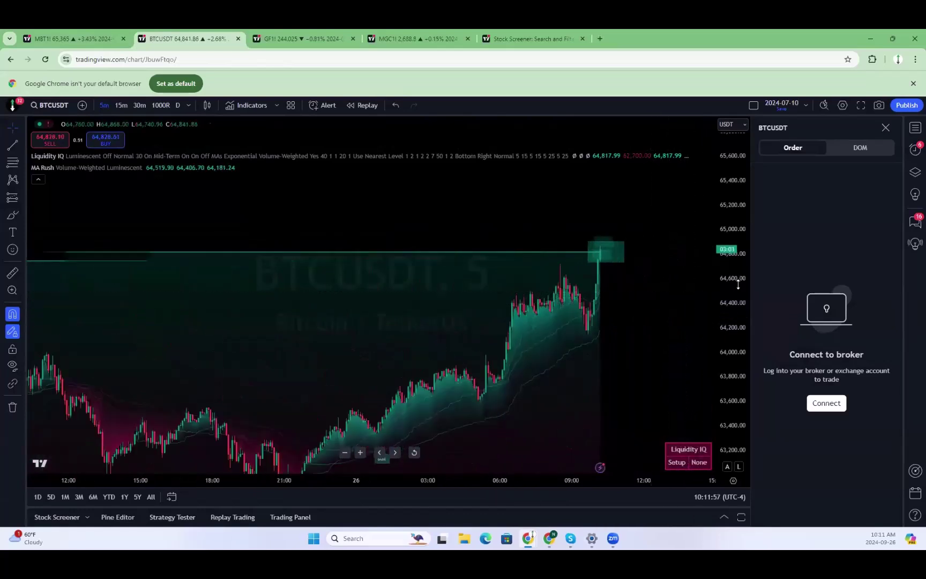
left_click_drag(738, 285, 727, 158)
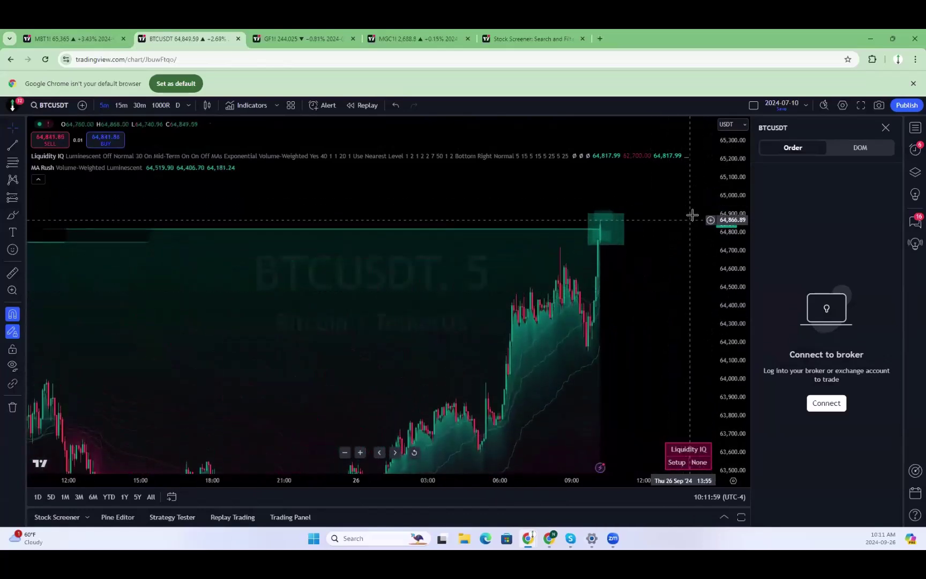
Check the open MBT1! short position and compare it with the latest liquidity capture zone on BTCUSDT.
key("ctrl+Page_Up")
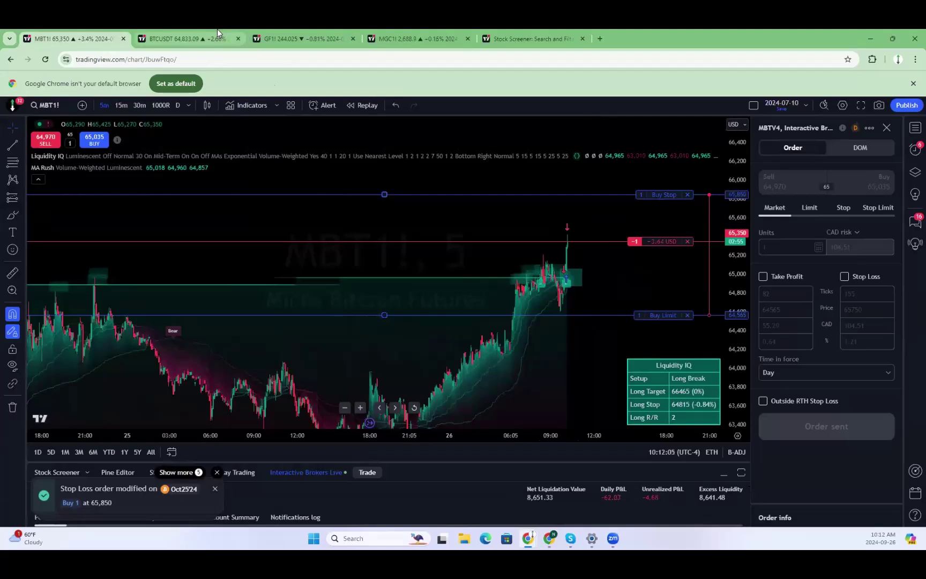
left_click(161, 32)
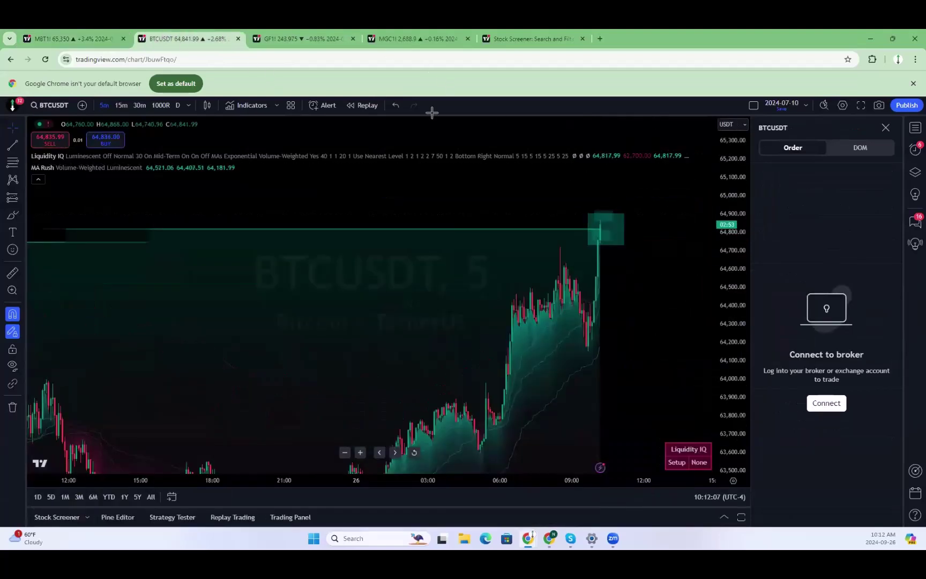
scroll(621, 204, "down", 5)
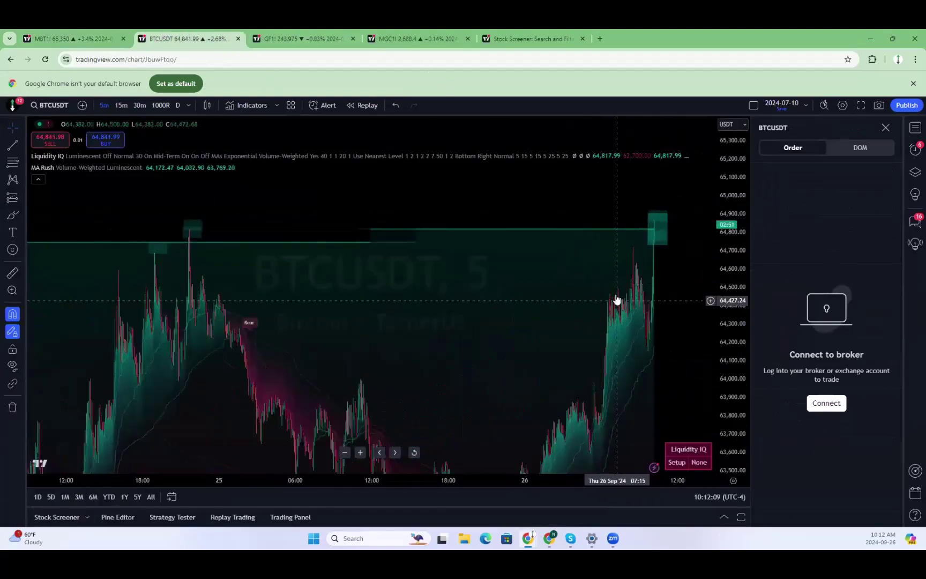
scroll(633, 297, "down", 6)
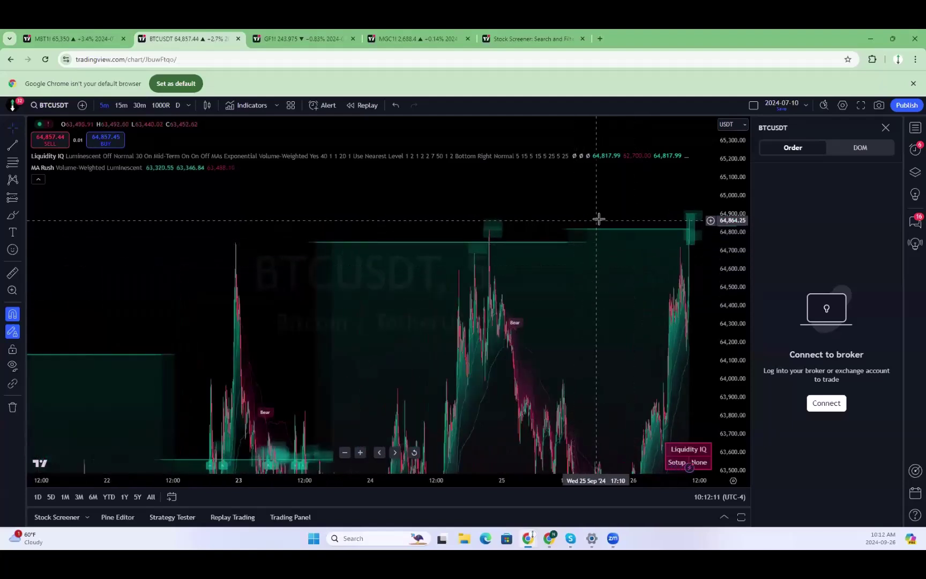
scroll(664, 257, "up", 3)
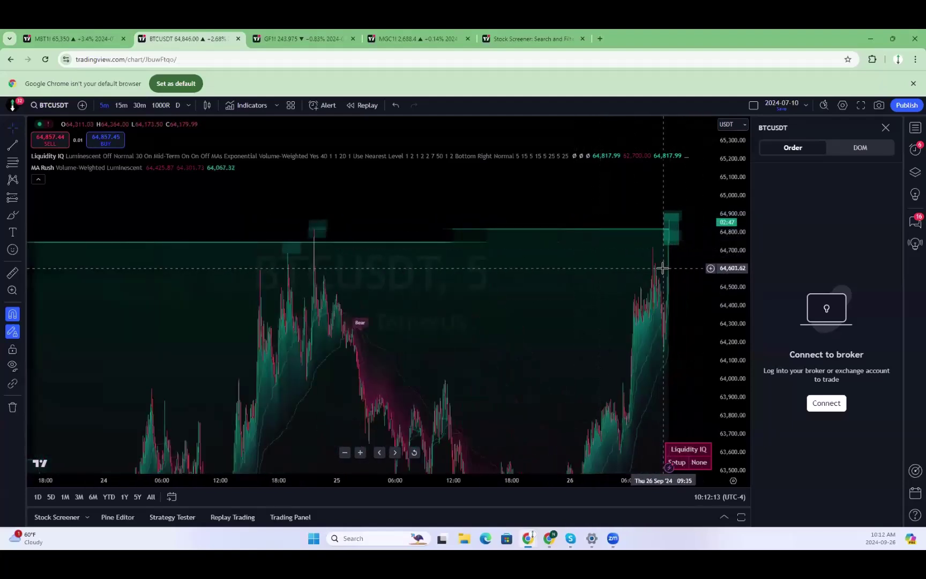
scroll(663, 266, "up", 4)
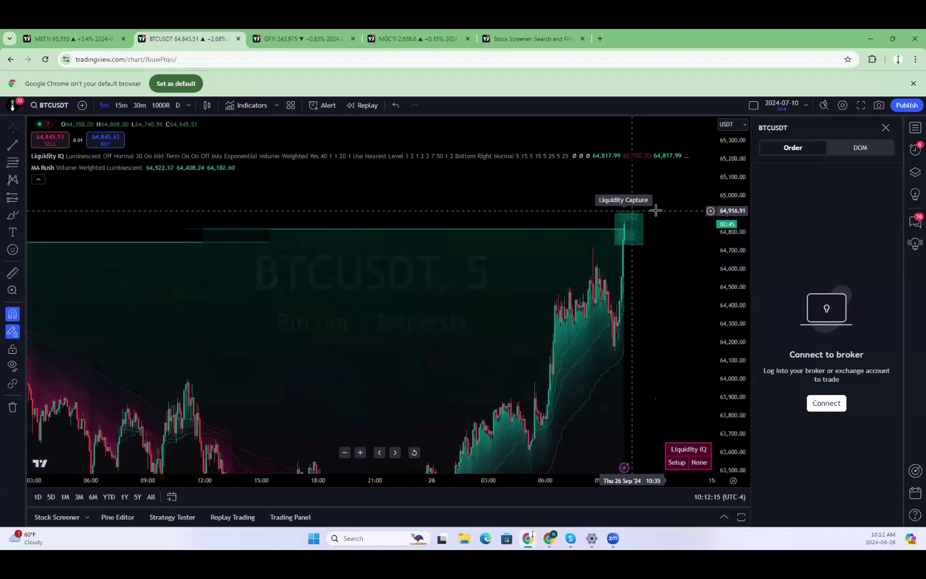
In the four-chart metals and oil layout, enlarge the upper row and make the MHG1! copper chart active.
left_click(379, 37)
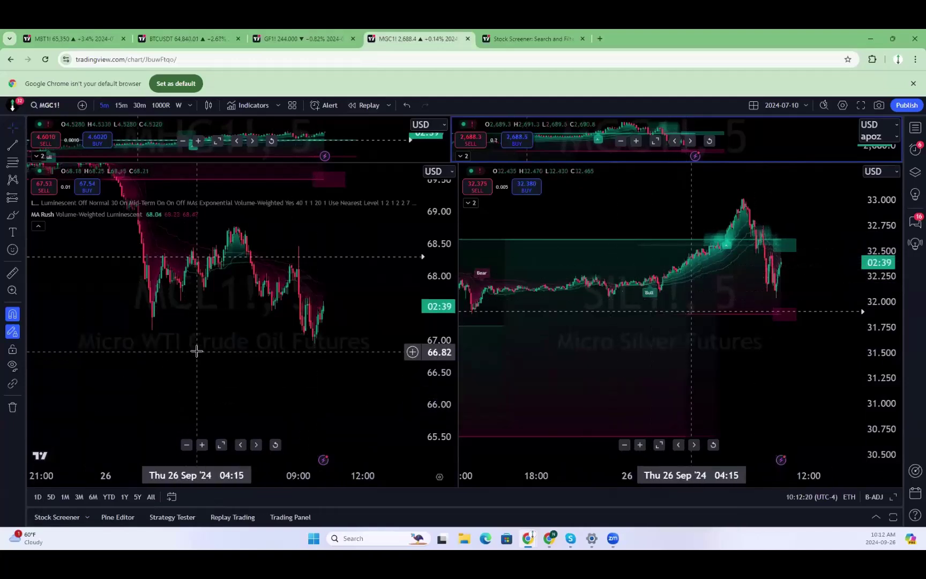
left_click(209, 333)
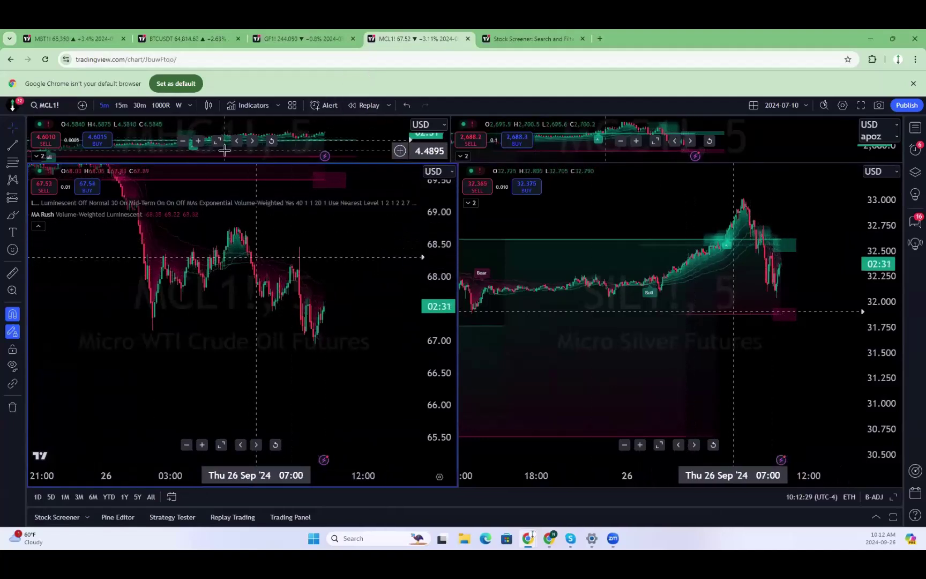
left_click_drag(224, 161, 220, 388)
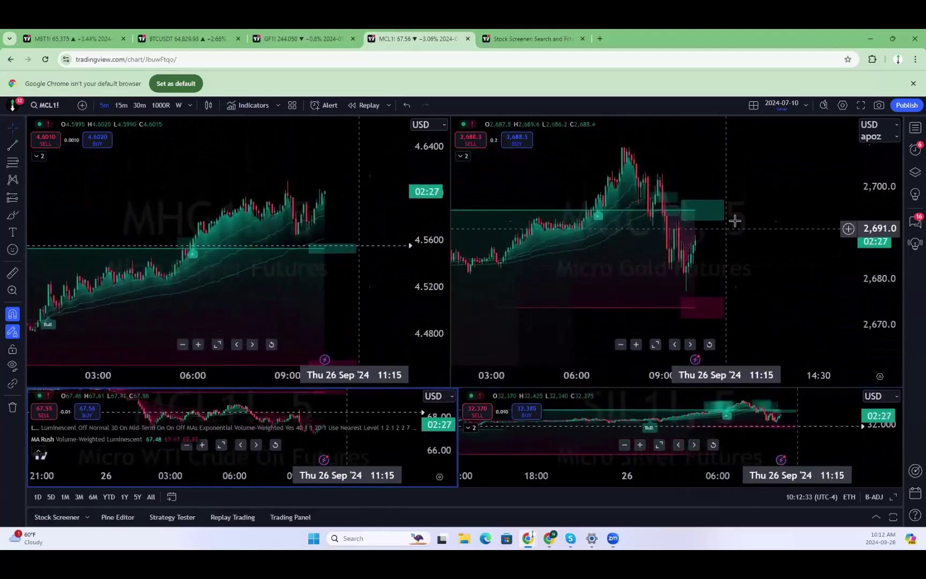
scroll(308, 213, "down", 2)
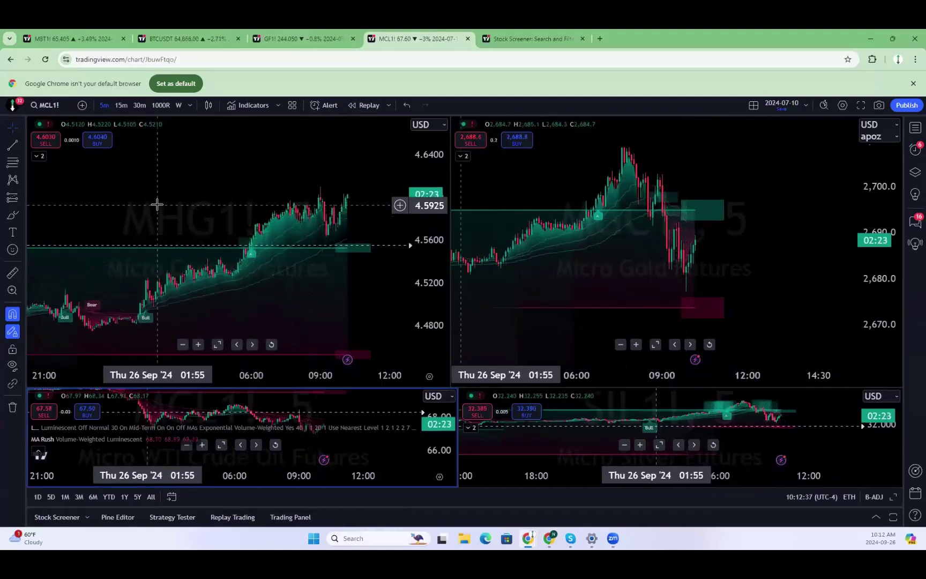
left_click(180, 194)
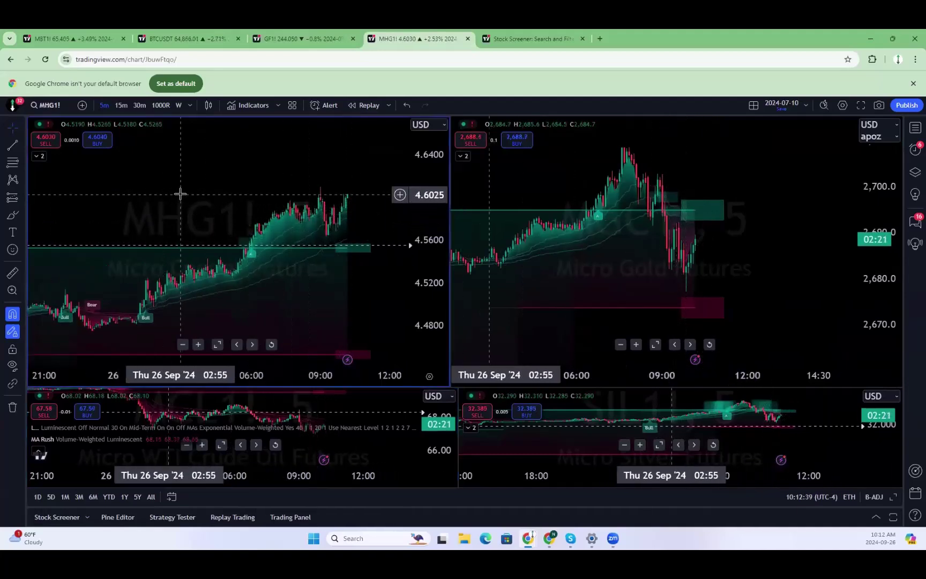
Review the Micro Bitcoin and Soybean futures charts in the GF1! layout alongside the BTCUSDT chart.
left_click(278, 40)
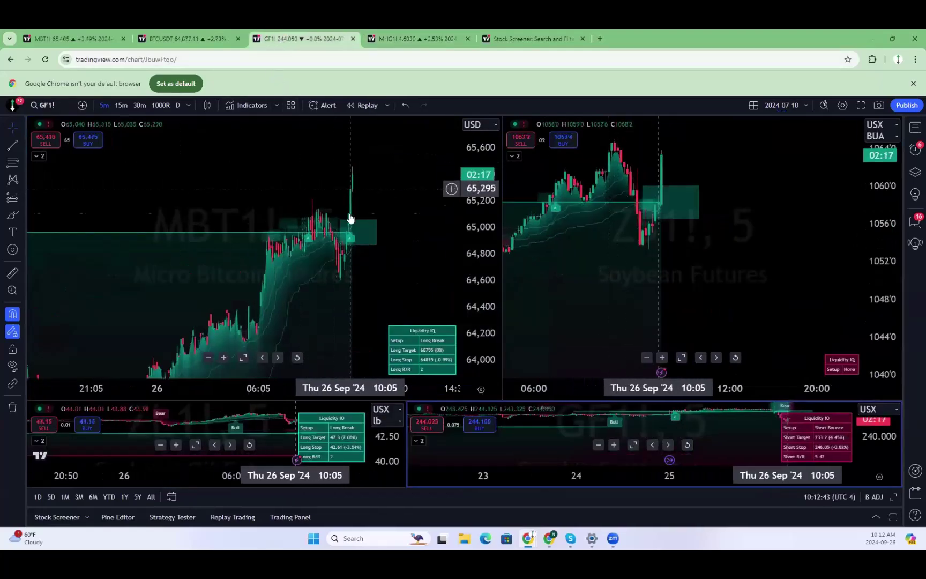
left_click(204, 30)
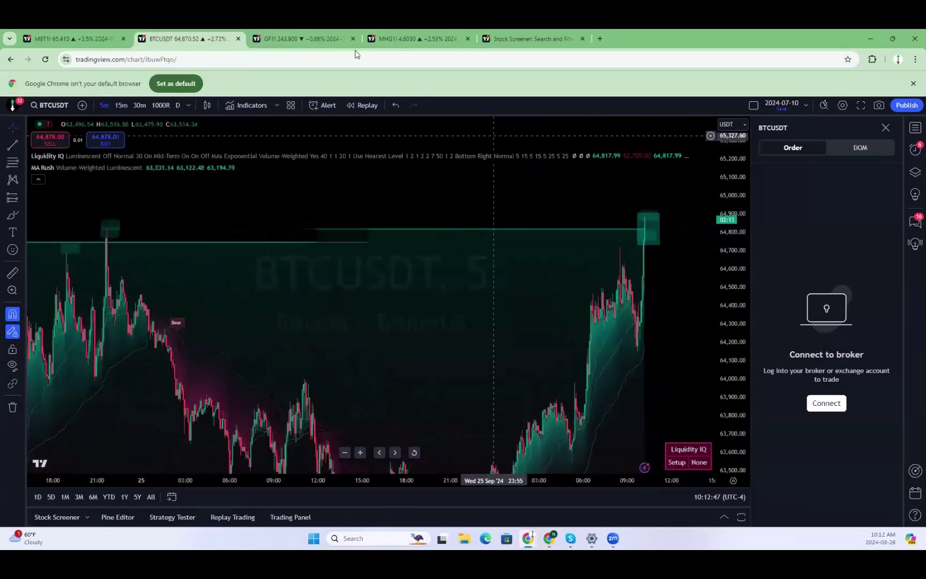
left_click(289, 31)
left_click_drag(821, 244, 861, 270)
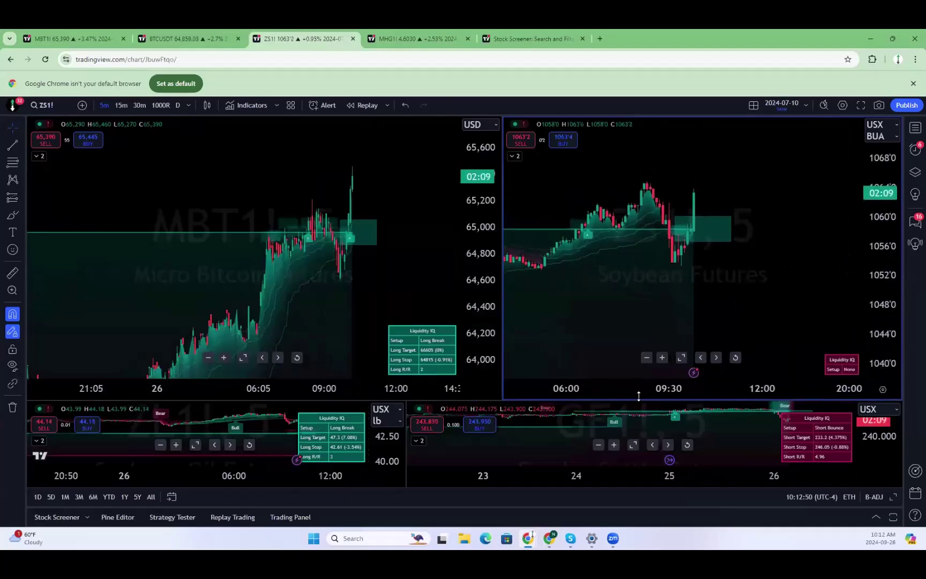
left_click_drag(638, 395, 637, 374)
Examine BTCUSDT's move from the 25 September low up to the upper liquidity level on a wider price range.
left_click(216, 38)
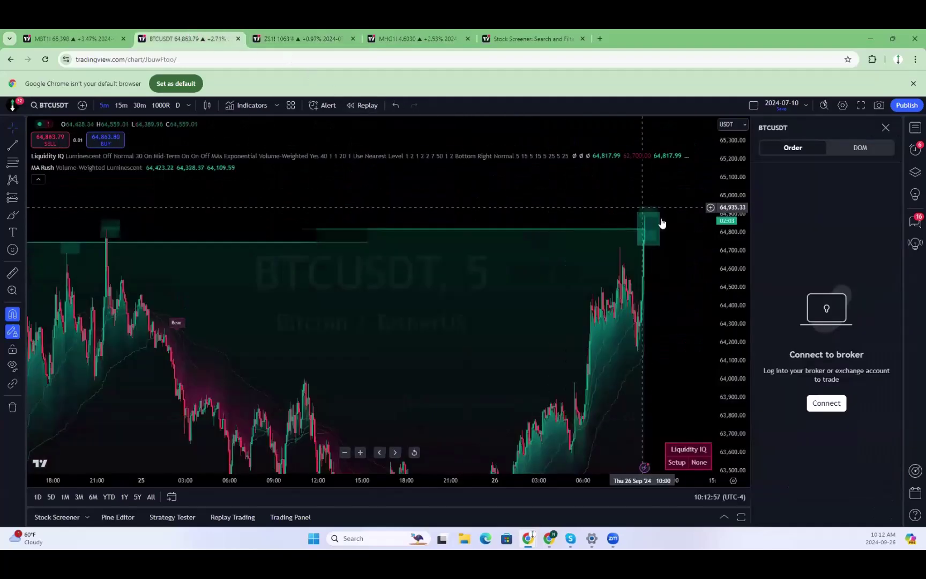
scroll(665, 241, "down", 2)
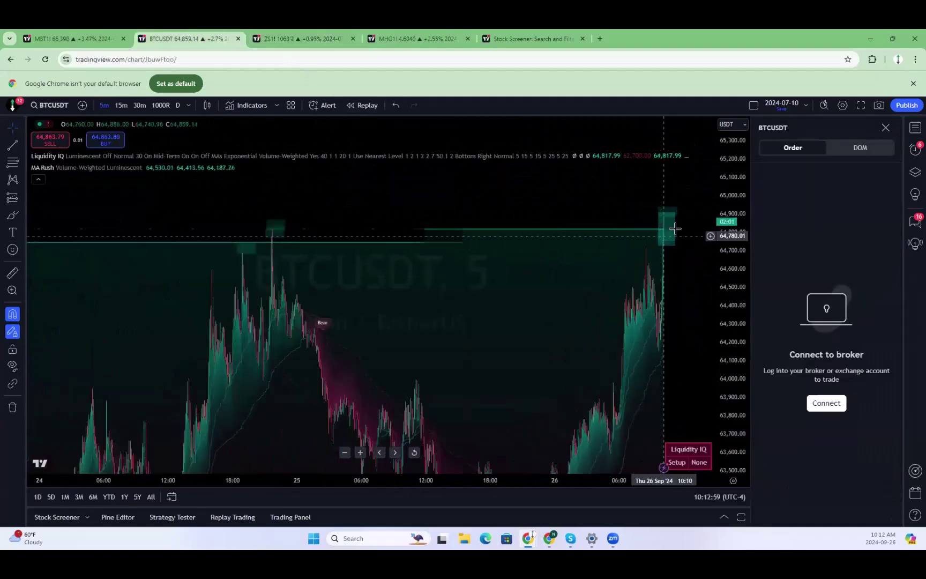
scroll(616, 301, "down", 3)
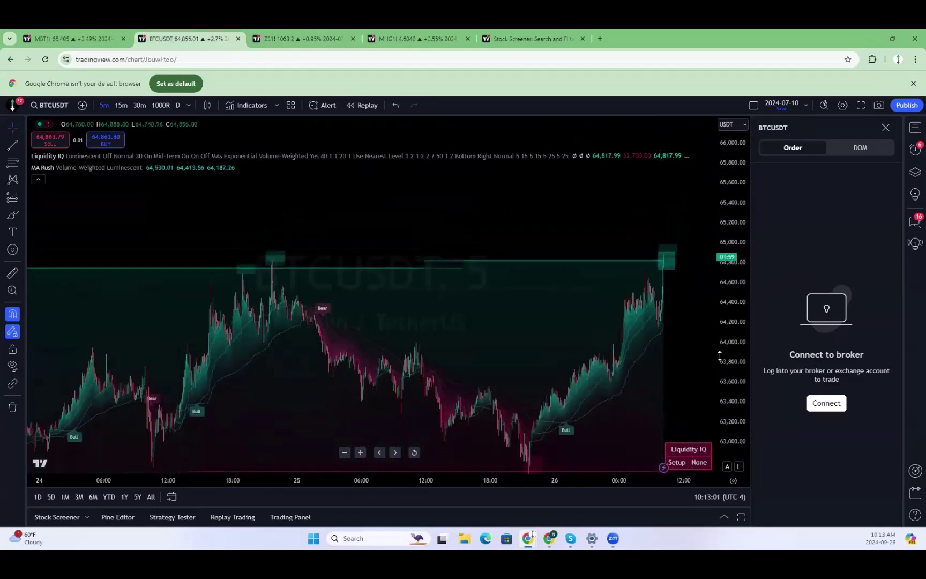
scroll(528, 343, "up", 5)
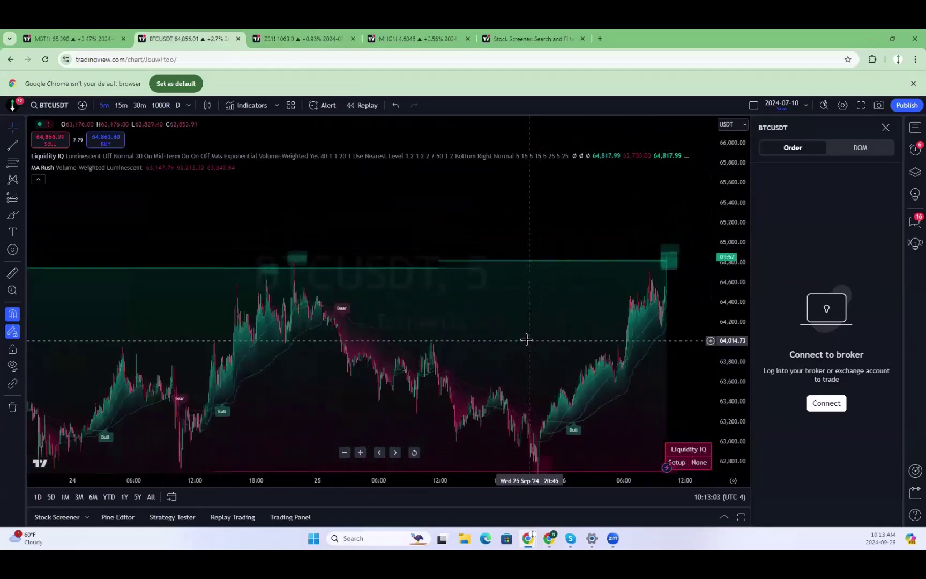
left_click_drag(559, 267, 470, 292)
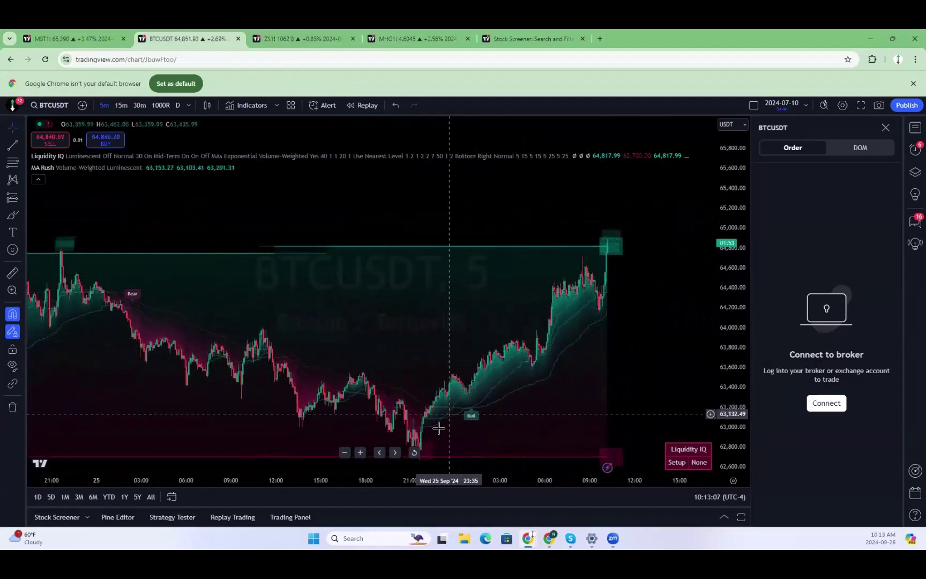
left_click_drag(532, 283, 429, 430)
left_click_drag(653, 267, 661, 293)
scroll(632, 260, "down", 2)
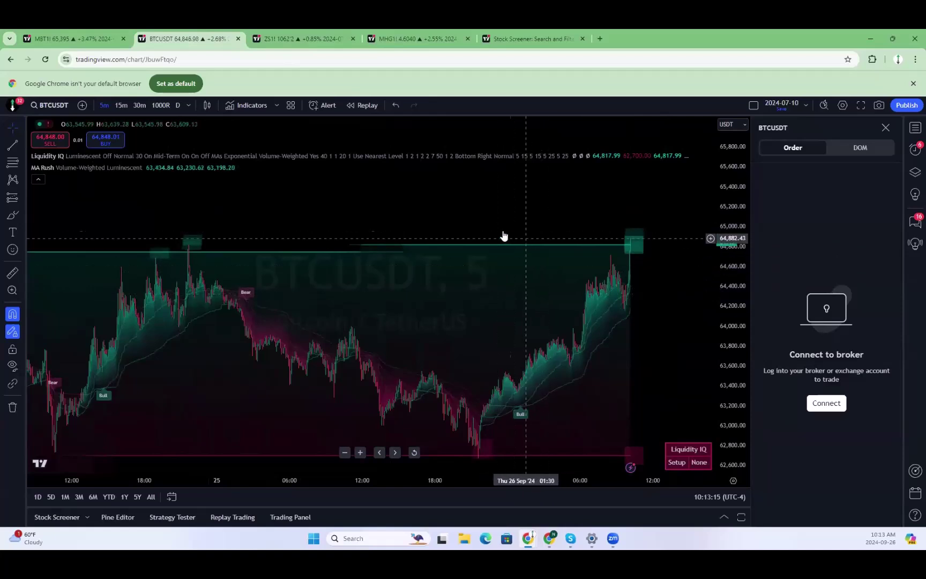
Examine BTCUSDT's latest rally into the upper liquidity level, comparing it with the swings since 21 September.
scroll(492, 244, "up", 3)
scroll(487, 254, "up", 3)
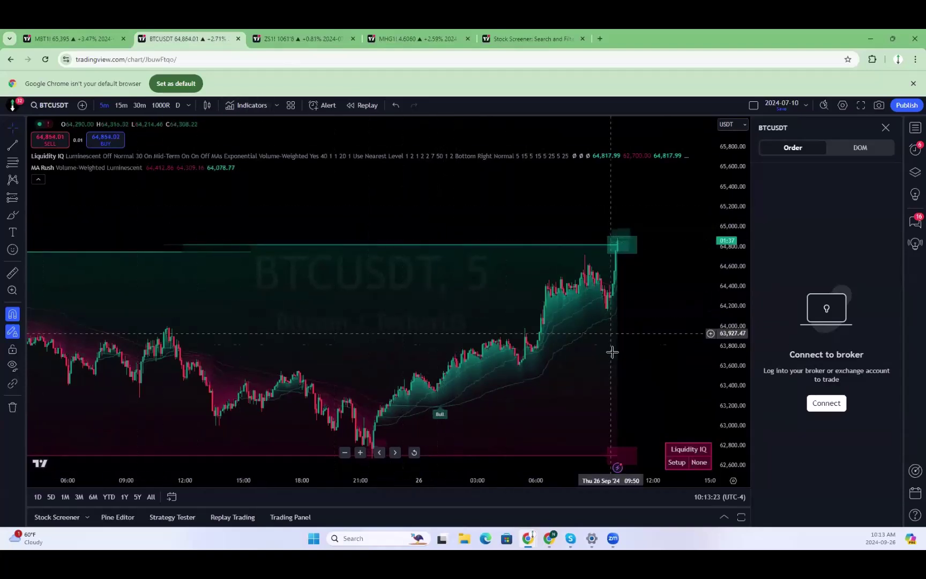
scroll(647, 273, "down", 5)
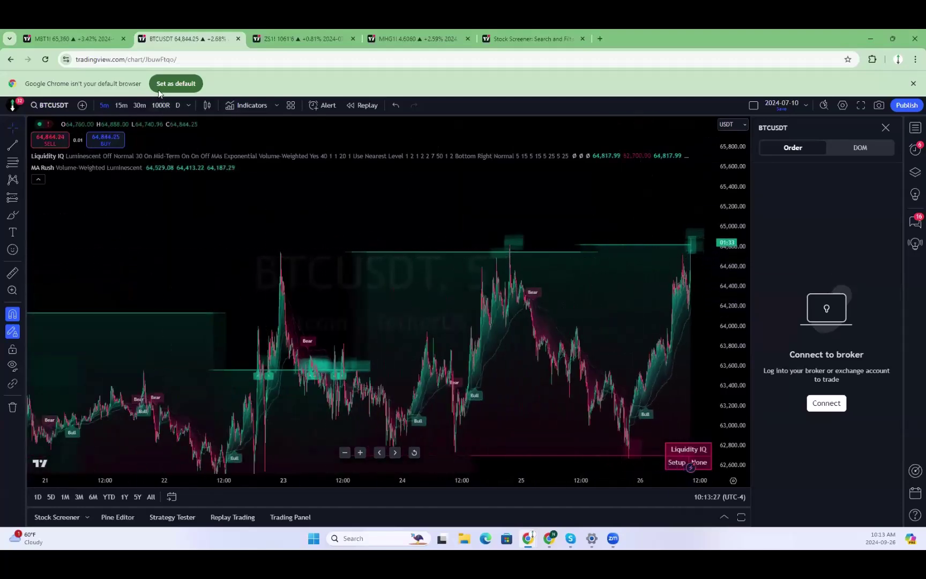
scroll(465, 273, "up", 5)
scroll(626, 276, "up", 2)
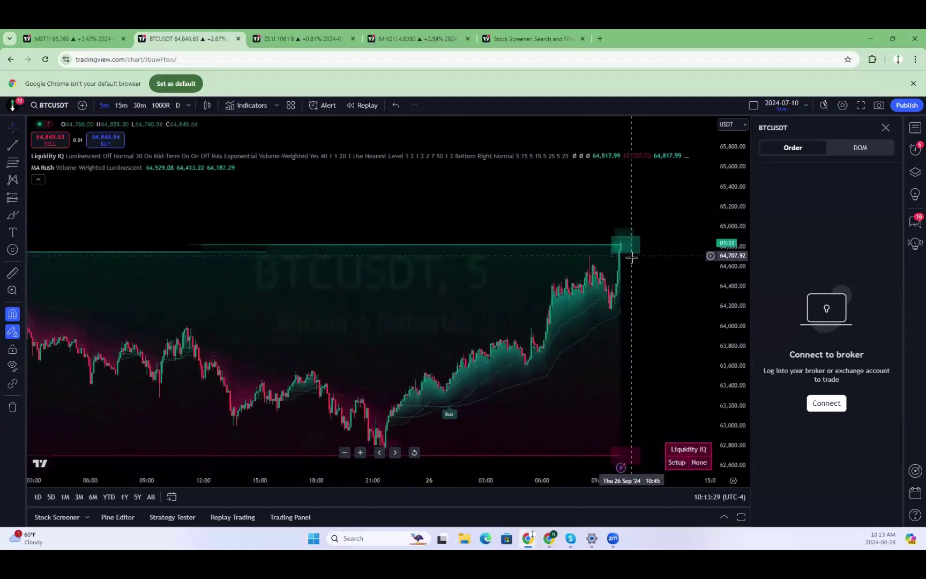
Compare the open MBT1! short and its stop and limit orders with BTCUSDT's price at the liquidity zone.
left_click(88, 33)
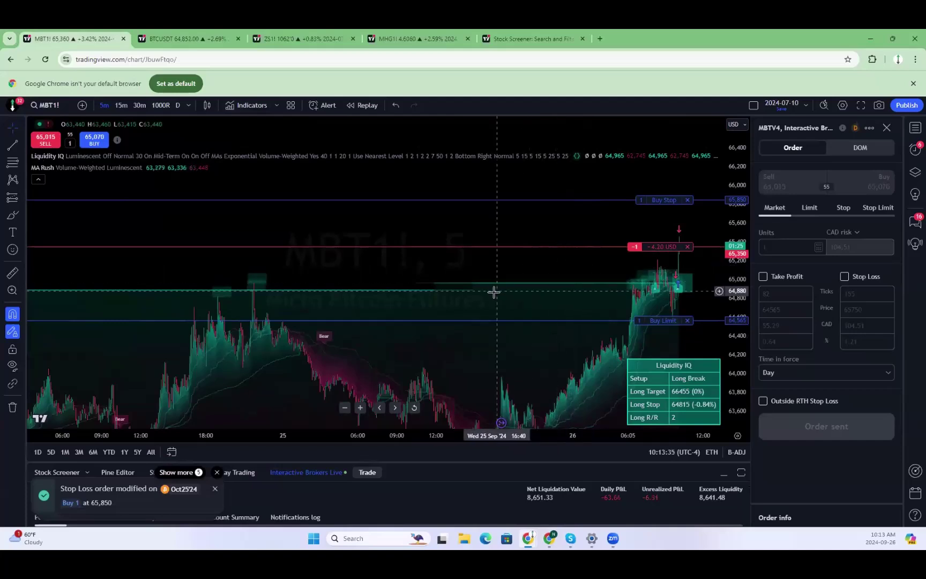
scroll(494, 291, "up", 5)
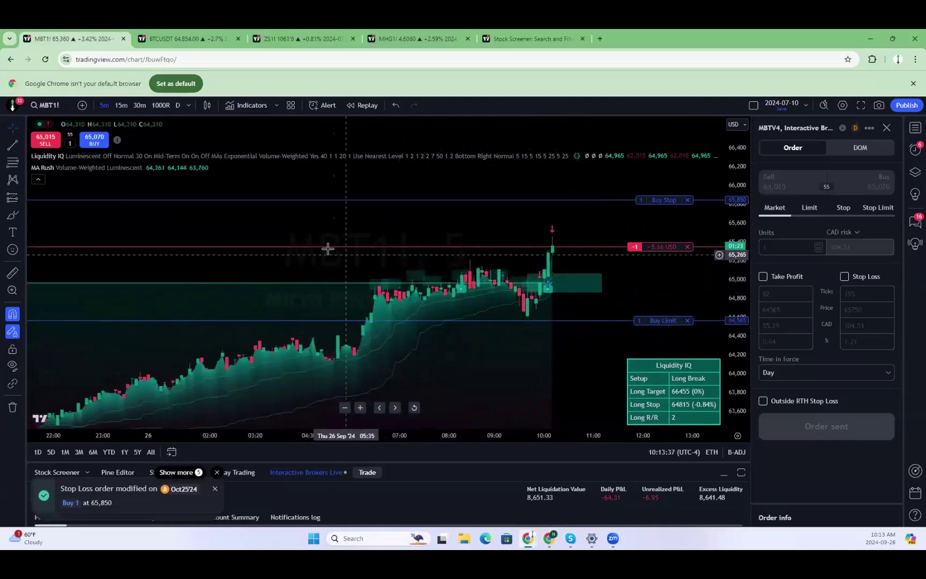
left_click(196, 36)
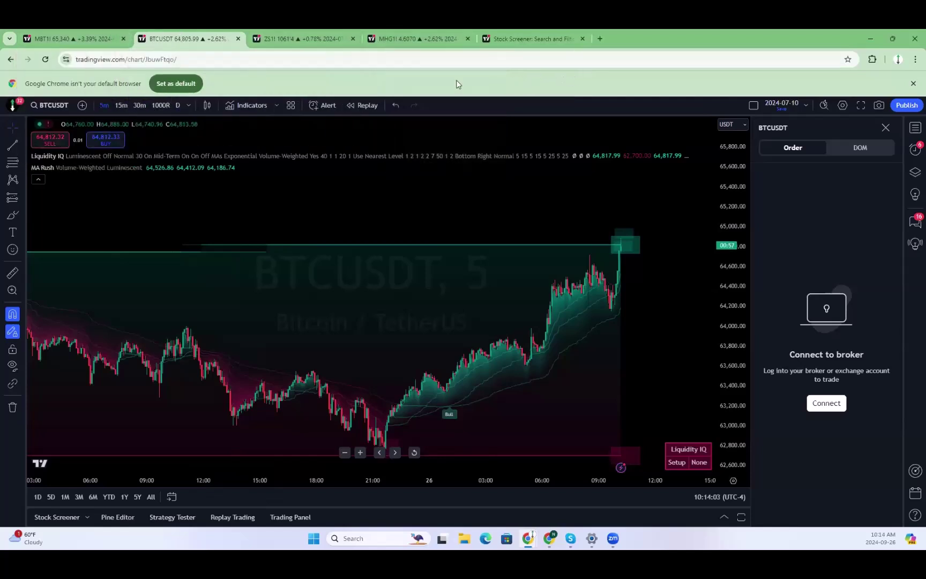
left_click(94, 36)
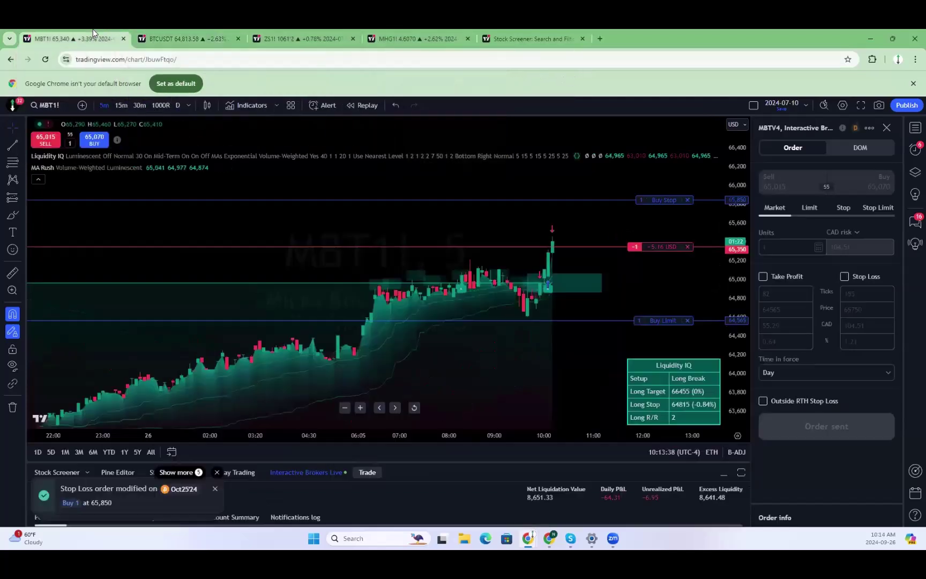
left_click(159, 33)
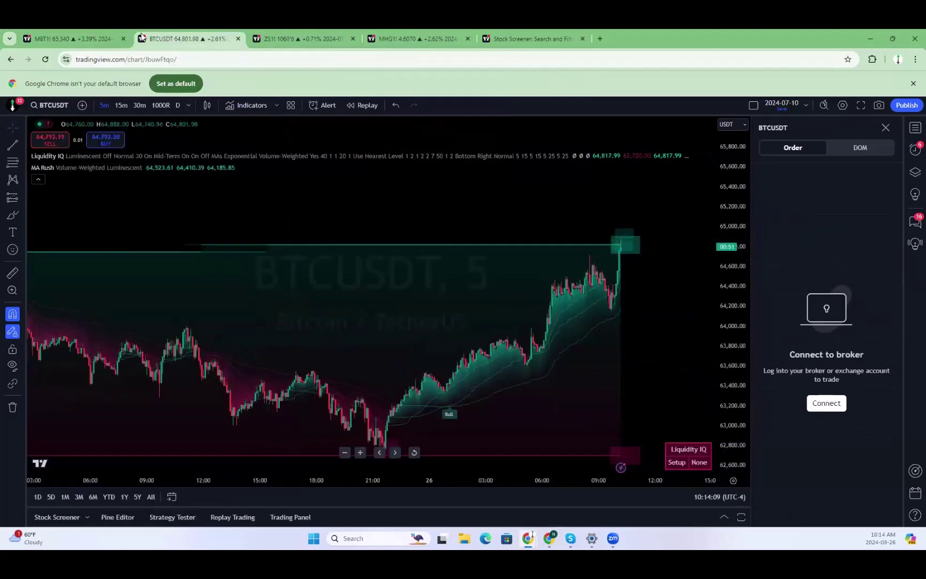
left_click(94, 32)
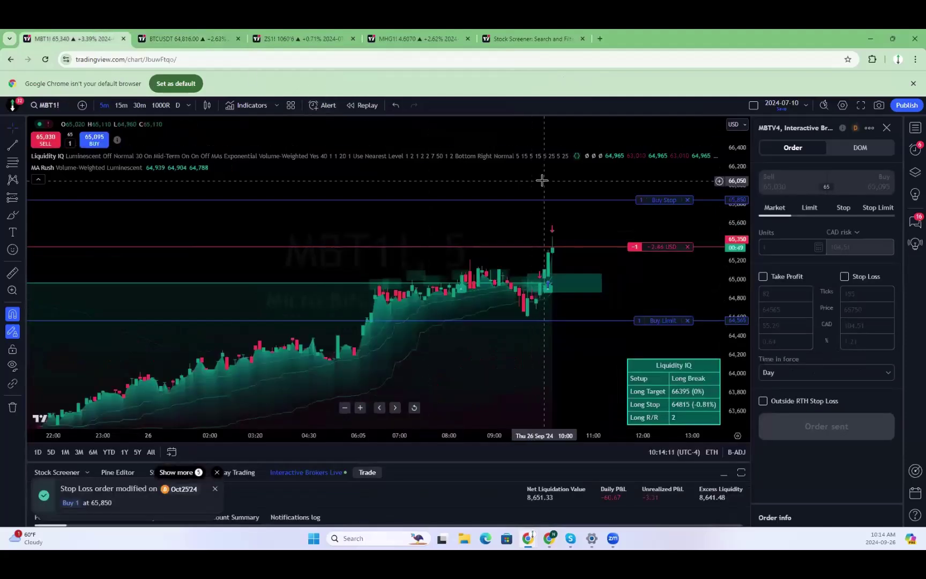
Find MNQ among the futures symbols and load the MNQ1! chart in place of MBT1!
type("MNQ")
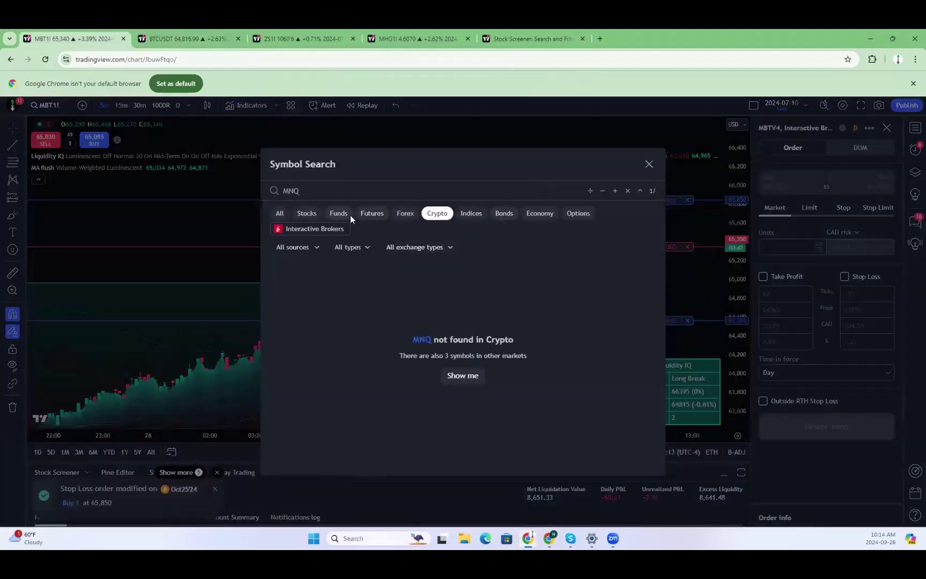
left_click(343, 213)
left_click(372, 214)
left_click(326, 268)
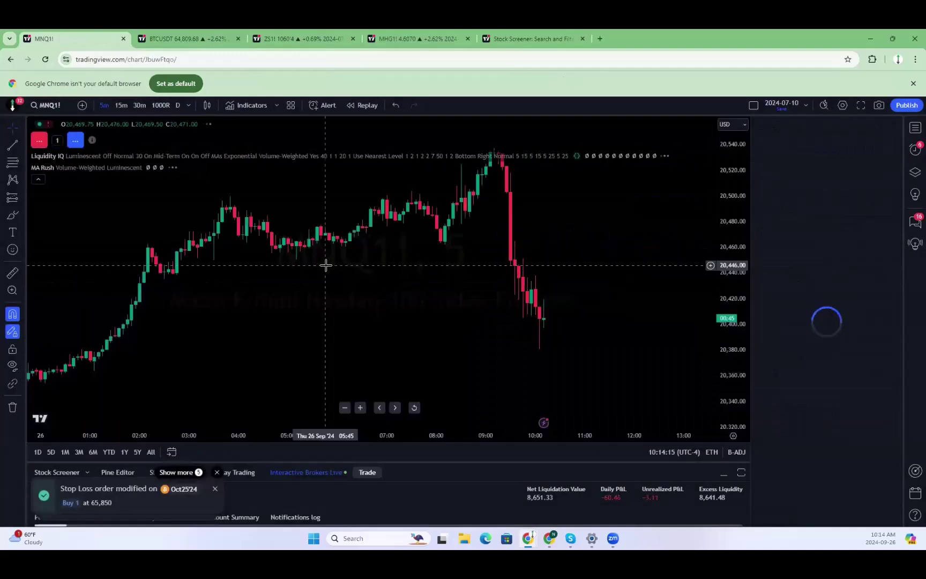
Find MYM among the futures symbols and load the MYM1! Dow Jones chart.
type("MYMN")
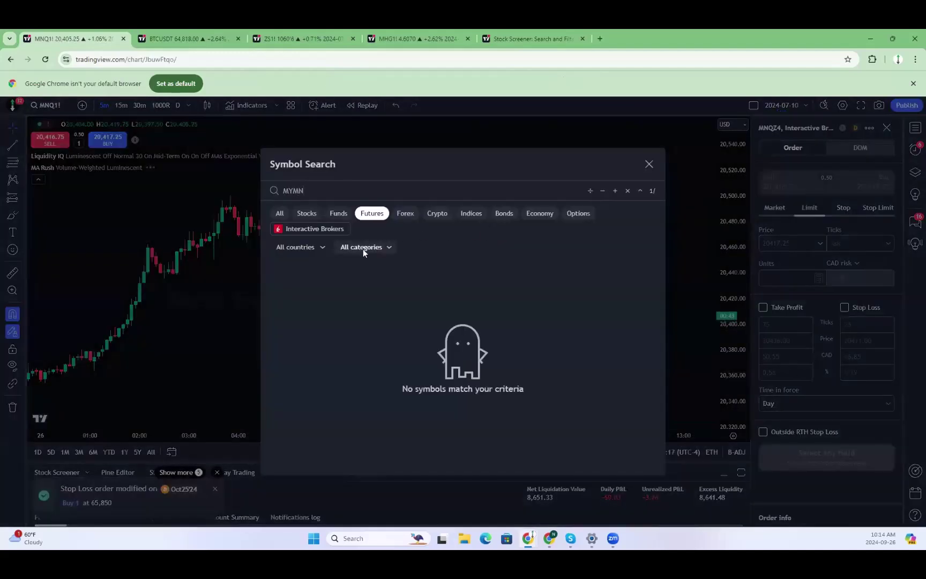
key("BackSpace")
left_click(365, 266)
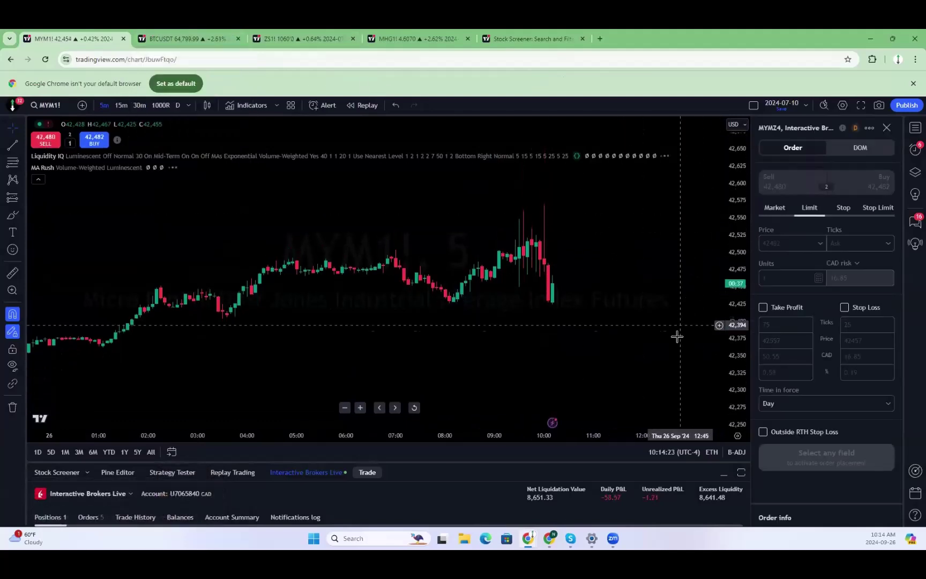
Examine MYM1!'s recent price action between its upper and lower liquidity levels, going back to 18 September.
scroll(598, 327, "down", 3)
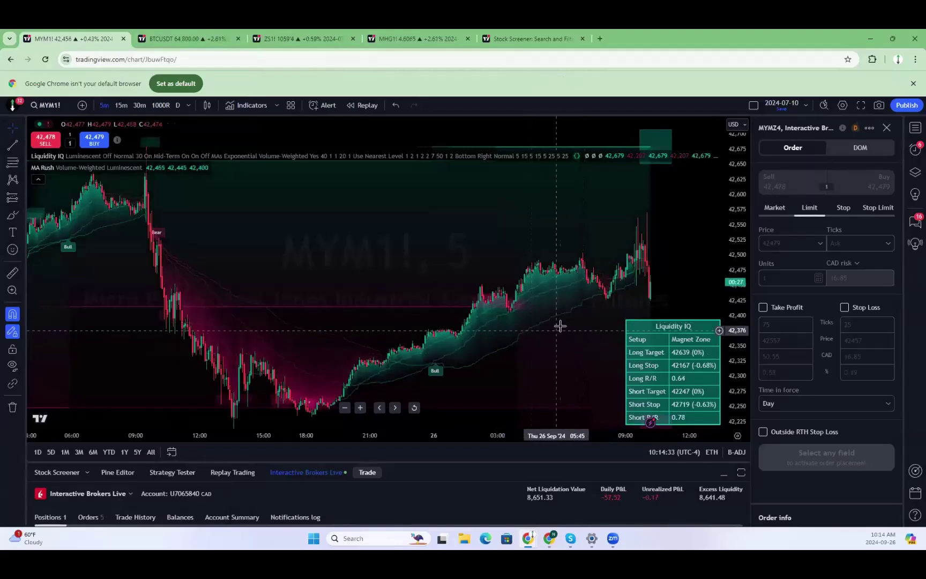
scroll(568, 319, "up", 3)
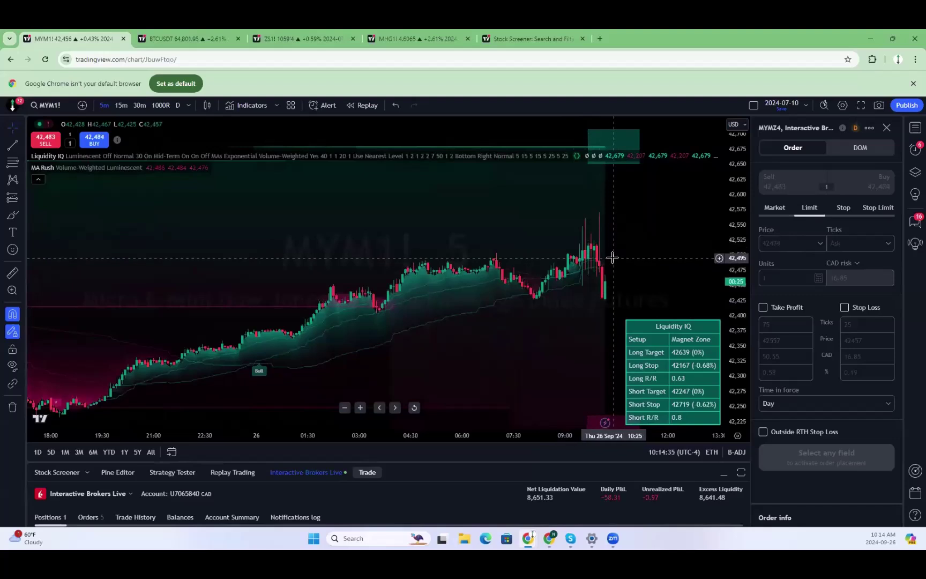
scroll(600, 222, "up", 1)
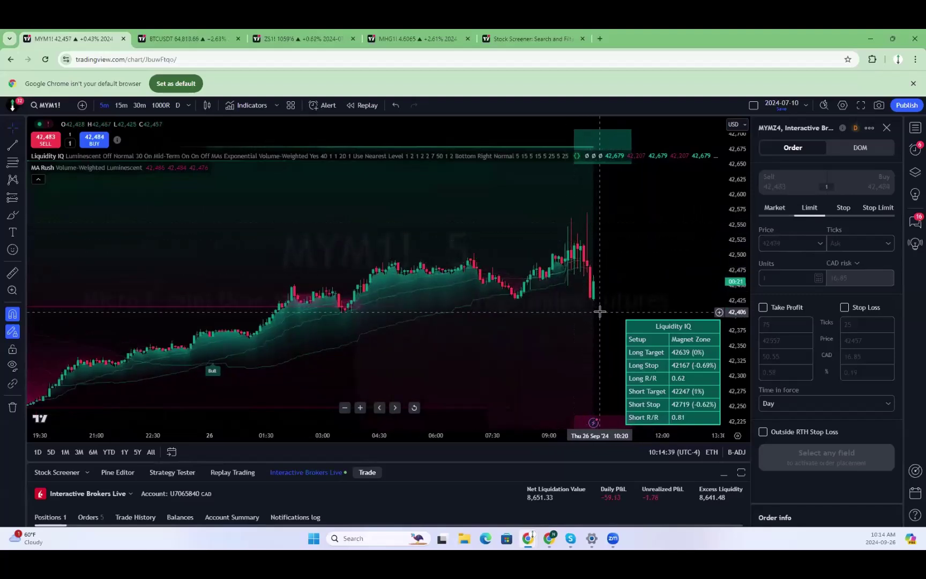
scroll(606, 302, "down", 4)
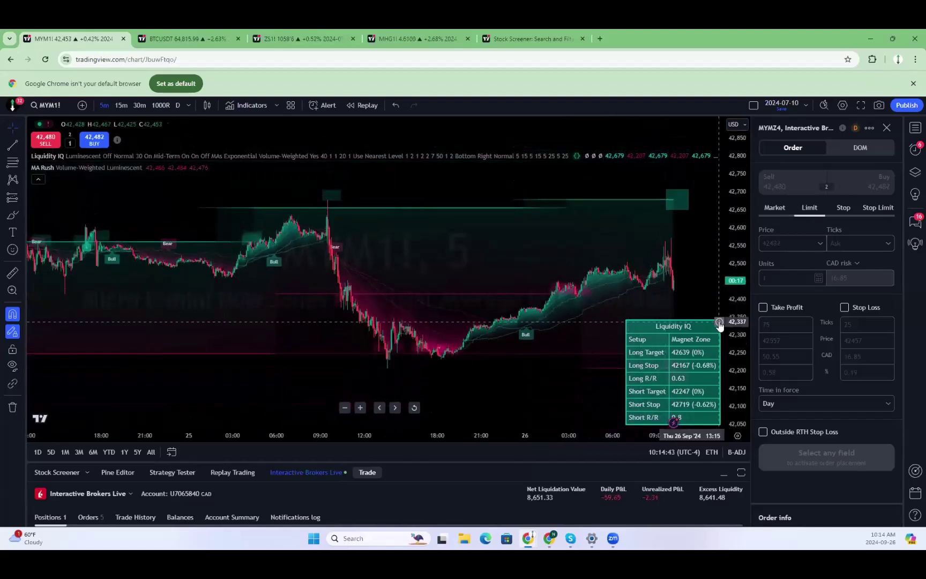
scroll(550, 239, "right", 5)
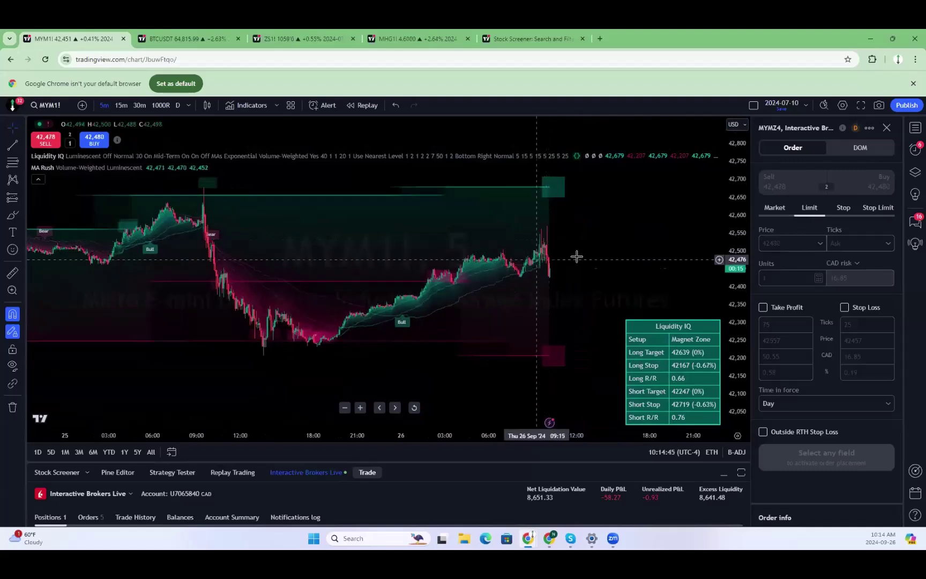
scroll(461, 279, "down", 5)
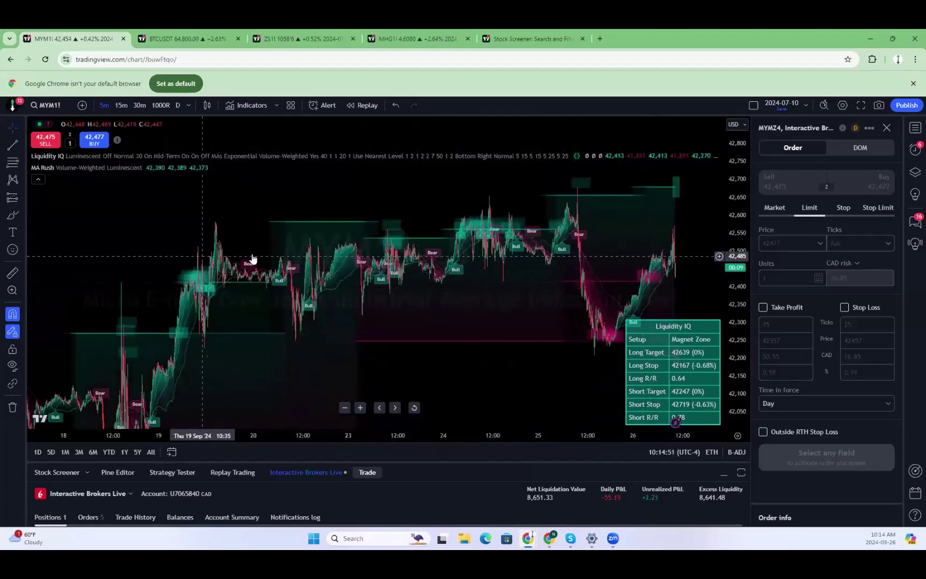
scroll(509, 304, "up", 5)
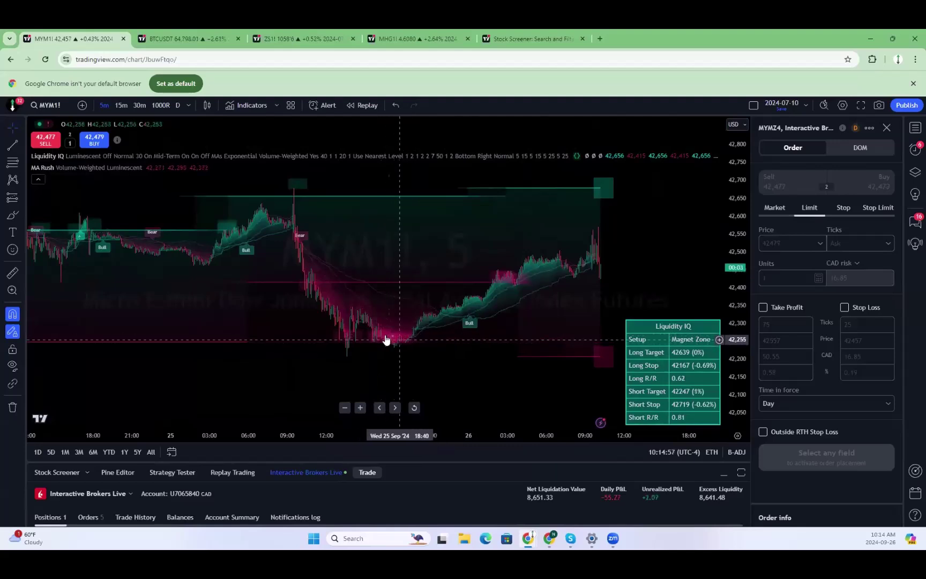
Inspect BTCUSDT's newest candles at the liquidity capture zone on a narrower price range.
left_click(193, 38)
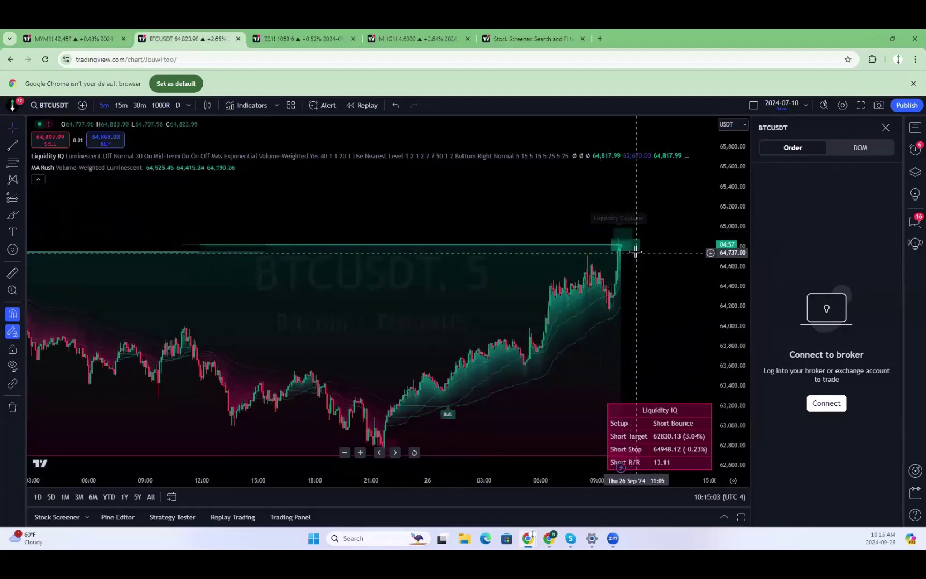
left_click_drag(740, 295, 713, 149)
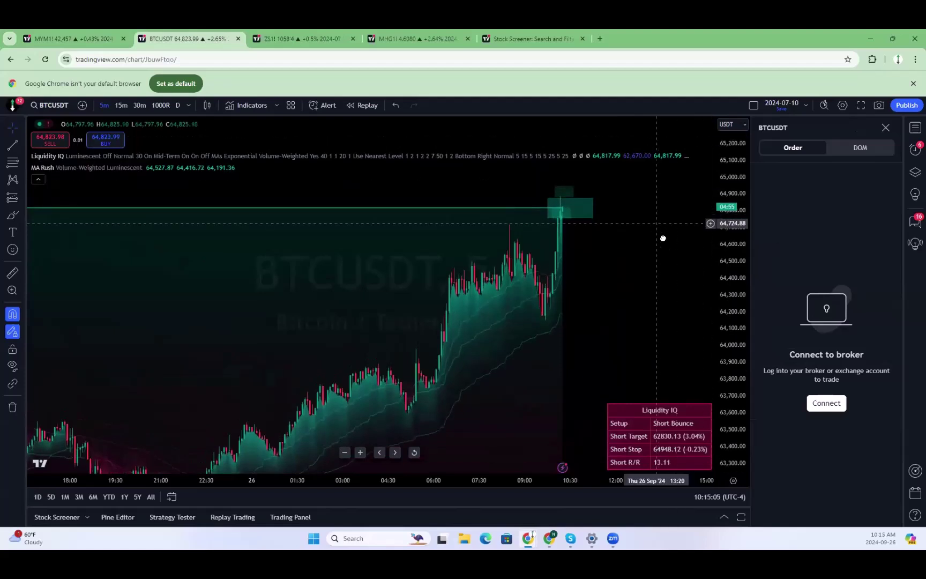
scroll(664, 271, "up", 2)
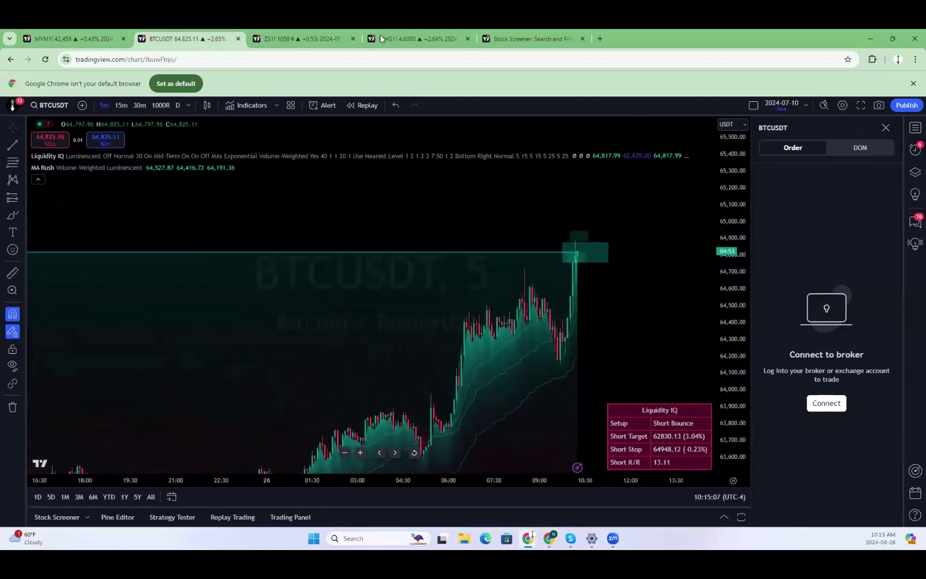
Enlarge the lower row of the soybean and feeder cattle layout, and adjust the row heights in the metals and oil layout.
left_click(321, 33)
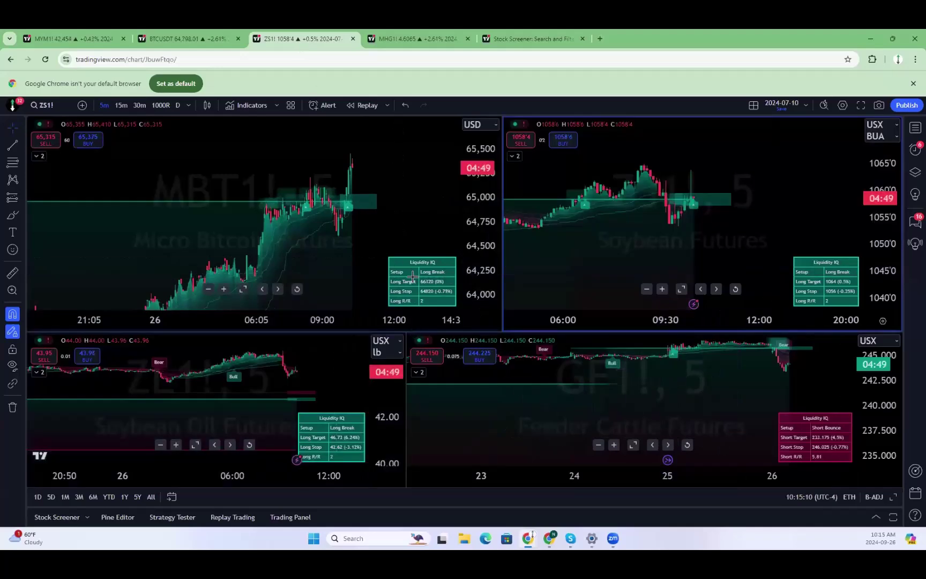
left_click_drag(414, 331, 418, 178)
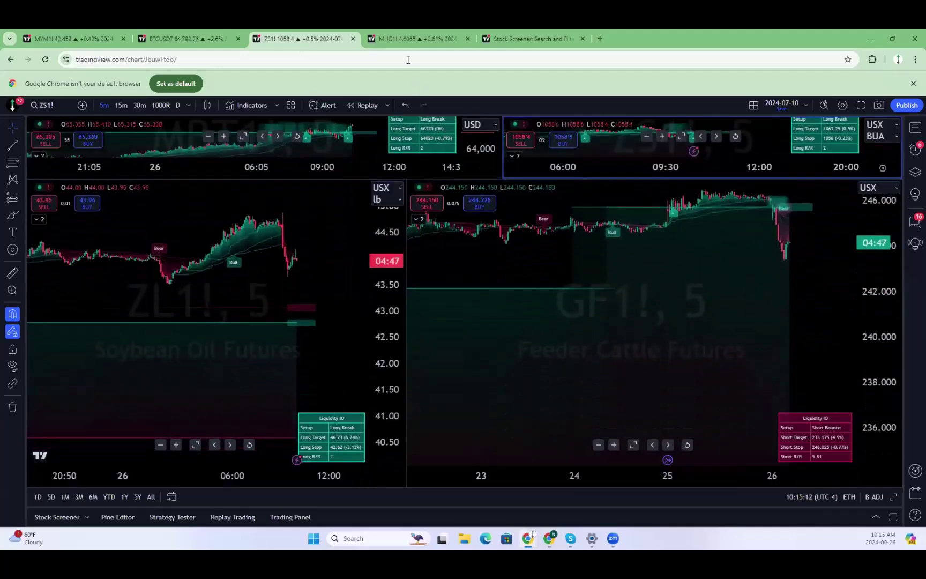
left_click(395, 47)
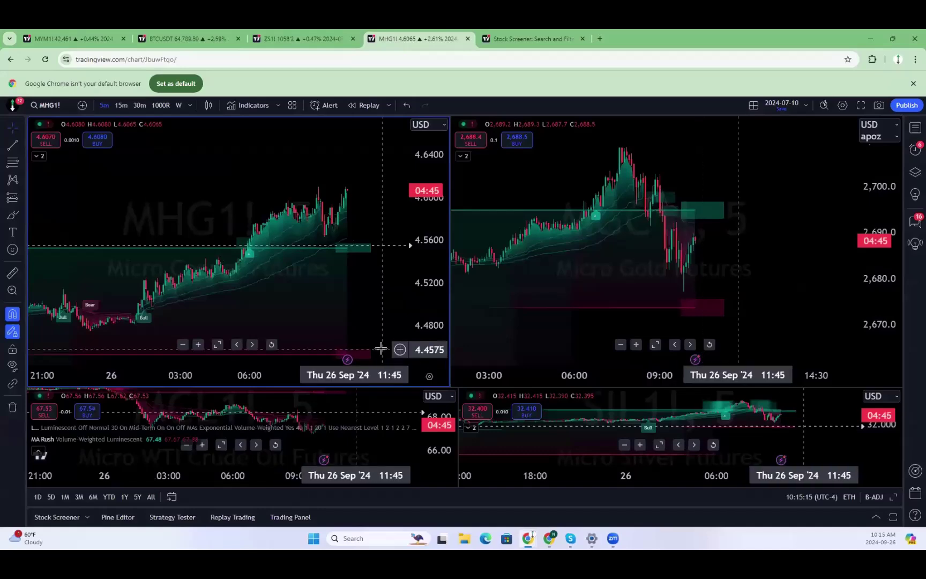
left_click_drag(371, 375, 370, 366)
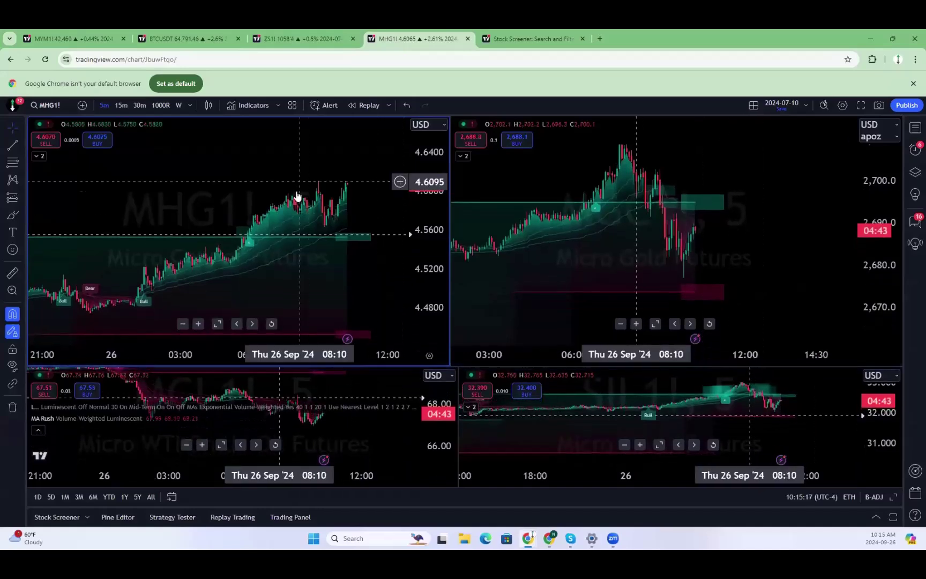
left_click_drag(361, 255, 373, 376)
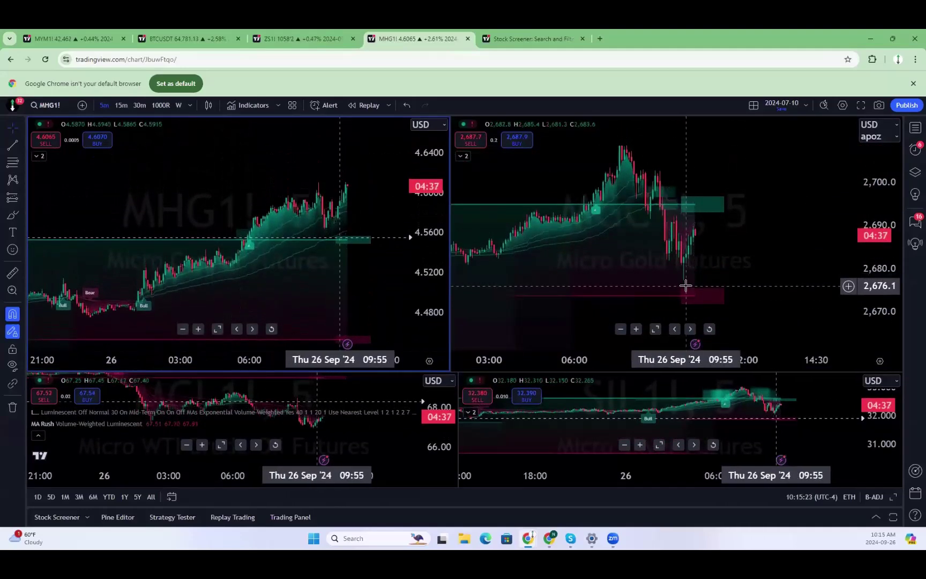
Make the MGC1! gold chart active and examine its latest drop toward the lower liquidity zone.
left_click(792, 281)
scroll(786, 286, "down", 3)
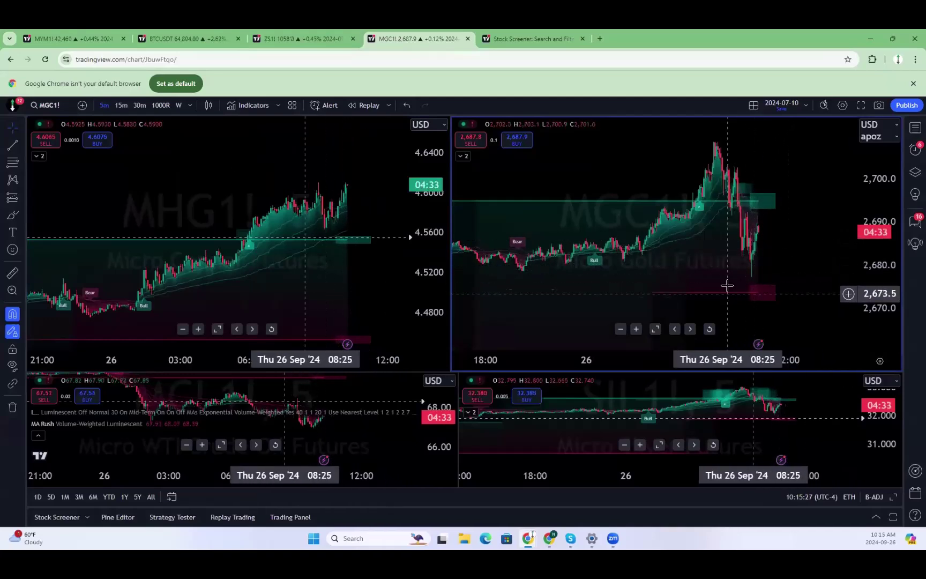
left_click_drag(729, 279, 672, 224)
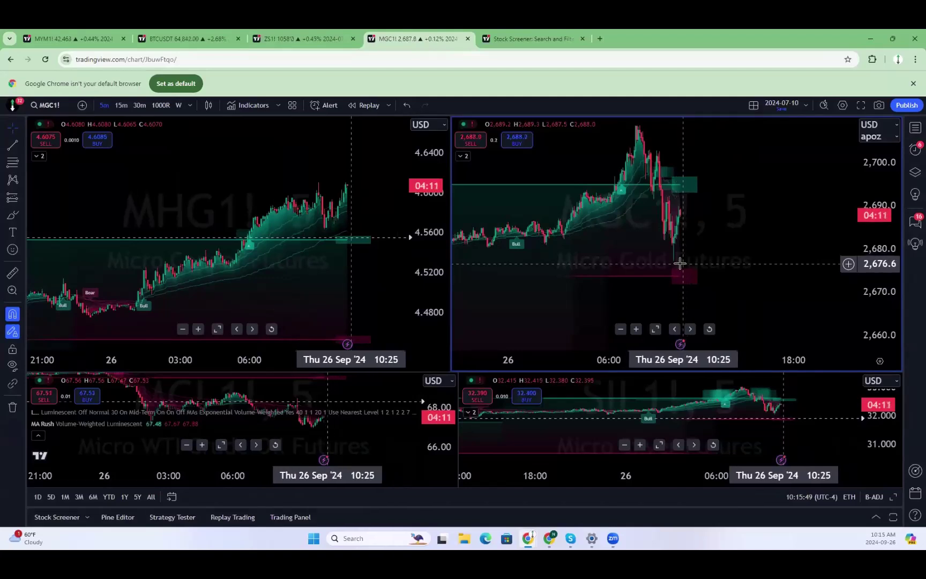
Review BTCUSDT's earlier liquidity captures and swings back to 23 September on a wider price range.
left_click(202, 35)
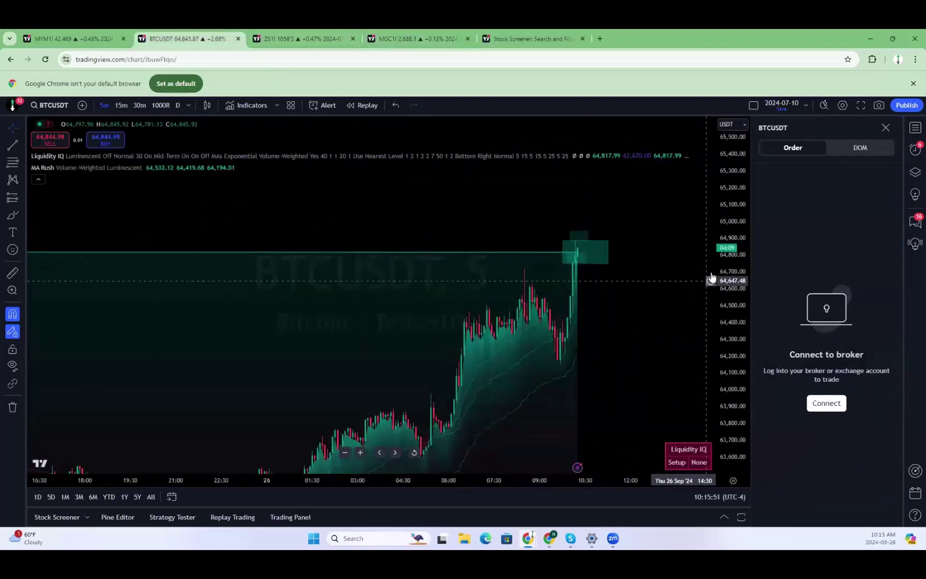
scroll(616, 372, "down", 5)
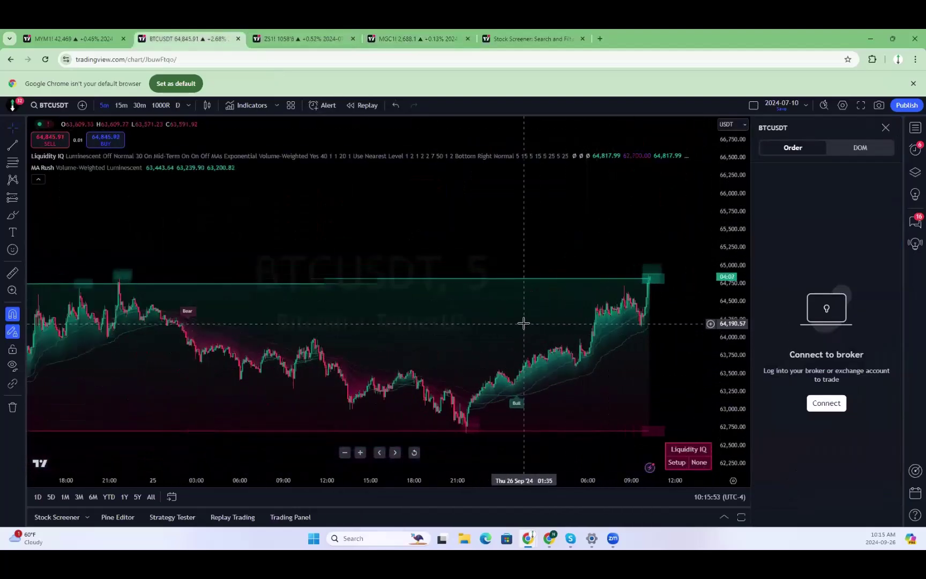
left_click_drag(525, 263, 517, 265)
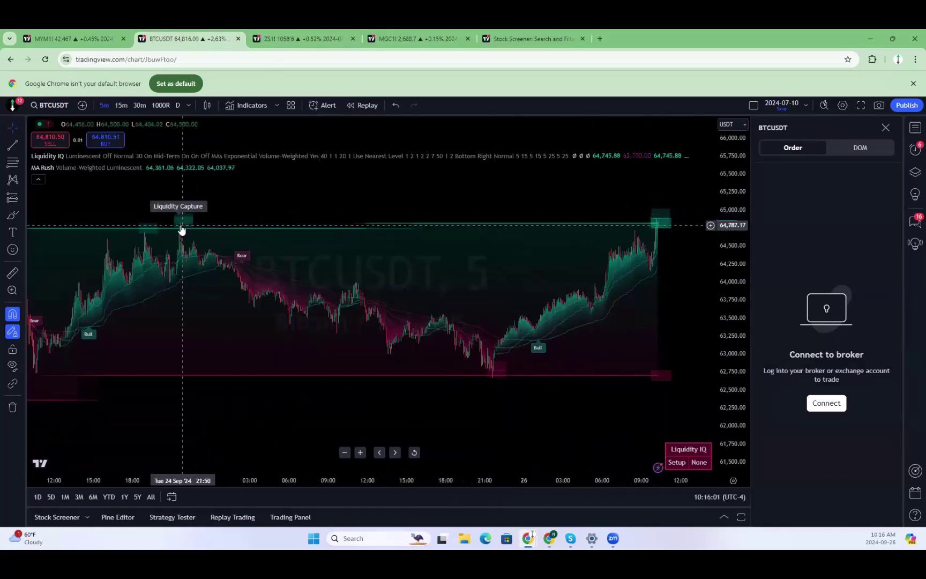
left_click_drag(151, 229, 362, 218)
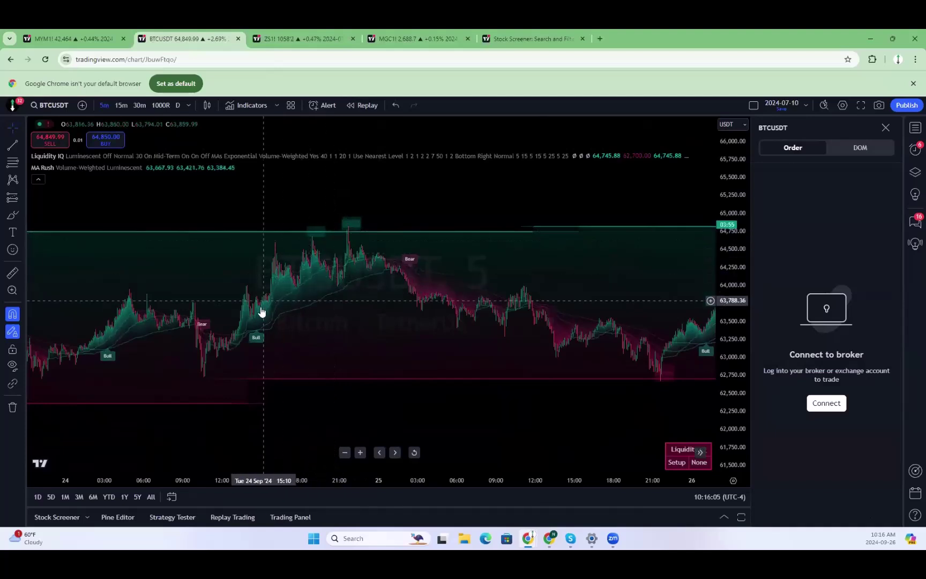
left_click_drag(262, 359, 510, 346)
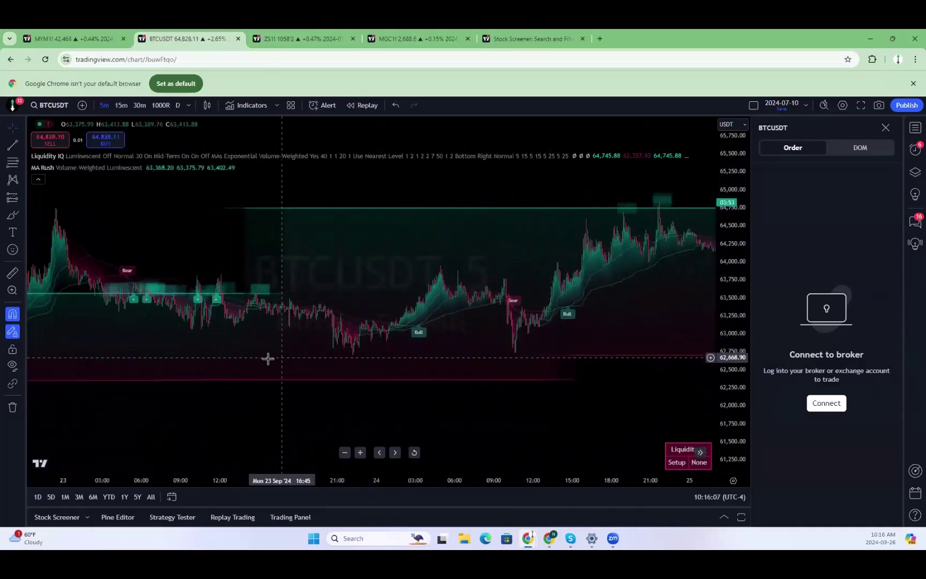
Review BTCUSDT's price swings from 23 September through the newest candles between the upper and lower liquidity levels.
left_click_drag(244, 359, 290, 342)
right_click(290, 342)
left_click(339, 292)
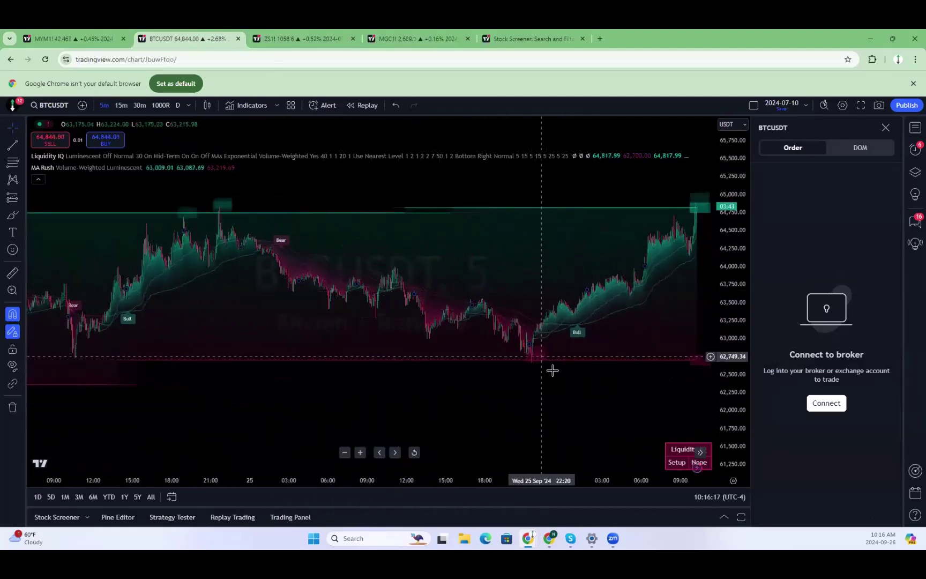
scroll(553, 371, "up", 2)
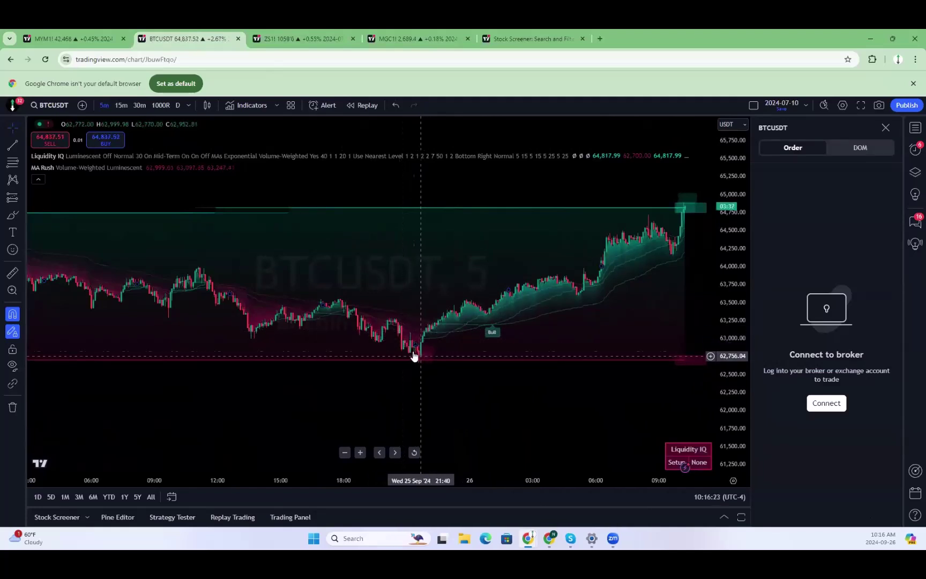
scroll(590, 327, "right", 2)
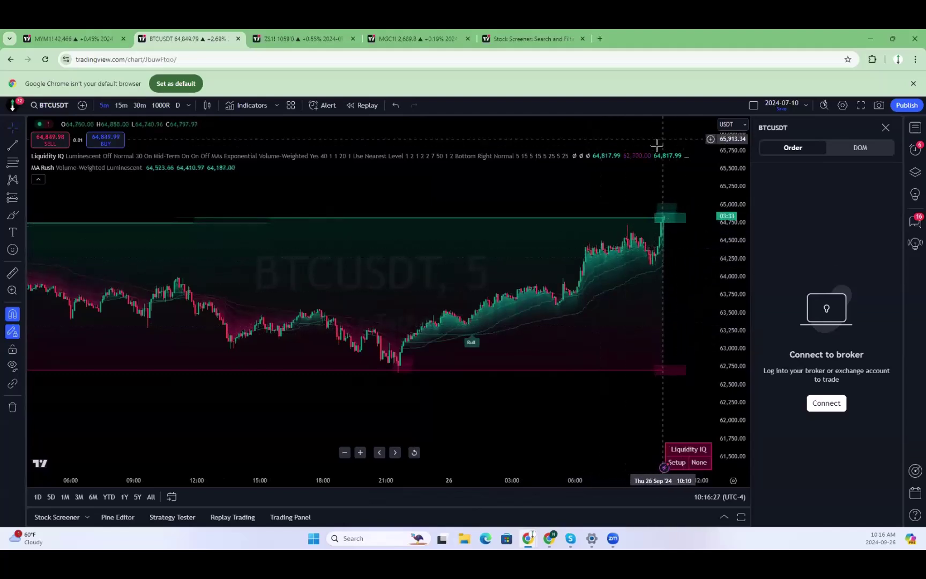
scroll(478, 289, "down", 2)
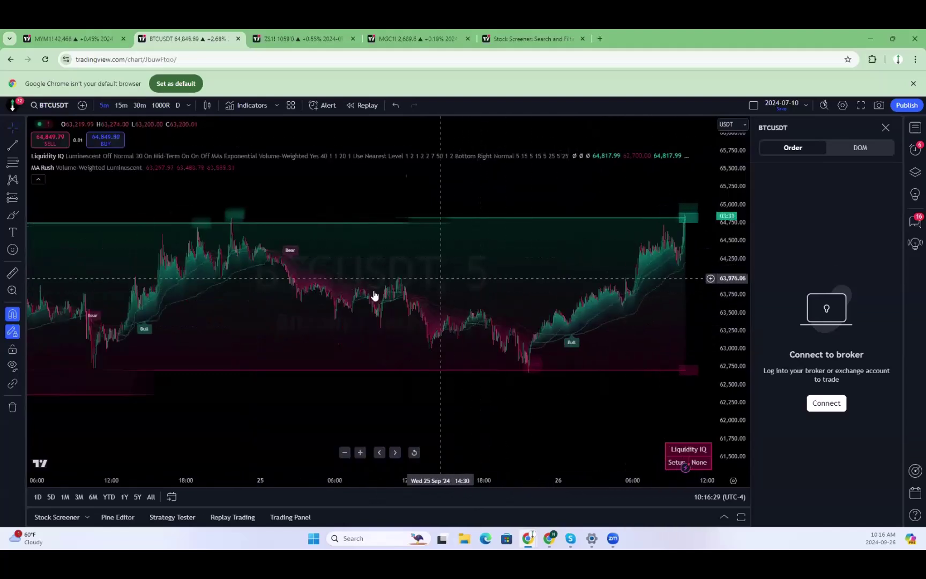
scroll(354, 300, "left", 5)
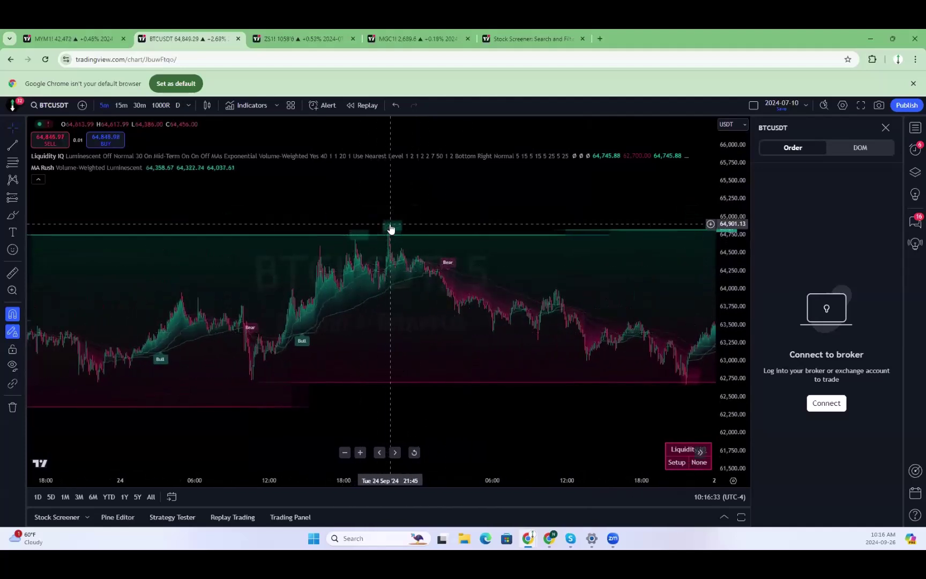
Examine BTCUSDT's earlier liquidity captures and the sharp low on 22 September around the lower liquidity level.
left_click_drag(287, 239, 530, 300)
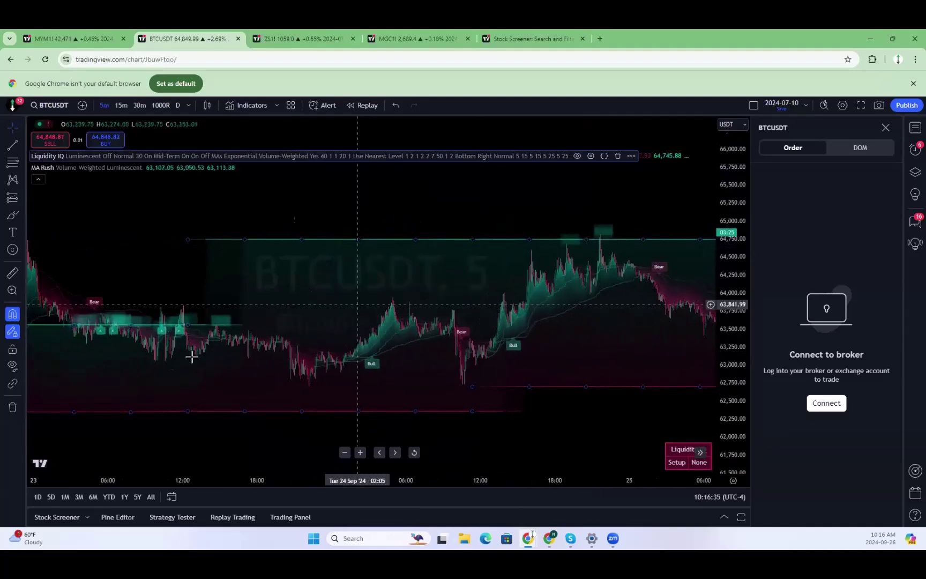
left_click_drag(235, 376, 545, 390)
scroll(362, 388, "up", 3)
scroll(461, 393, "left", 5)
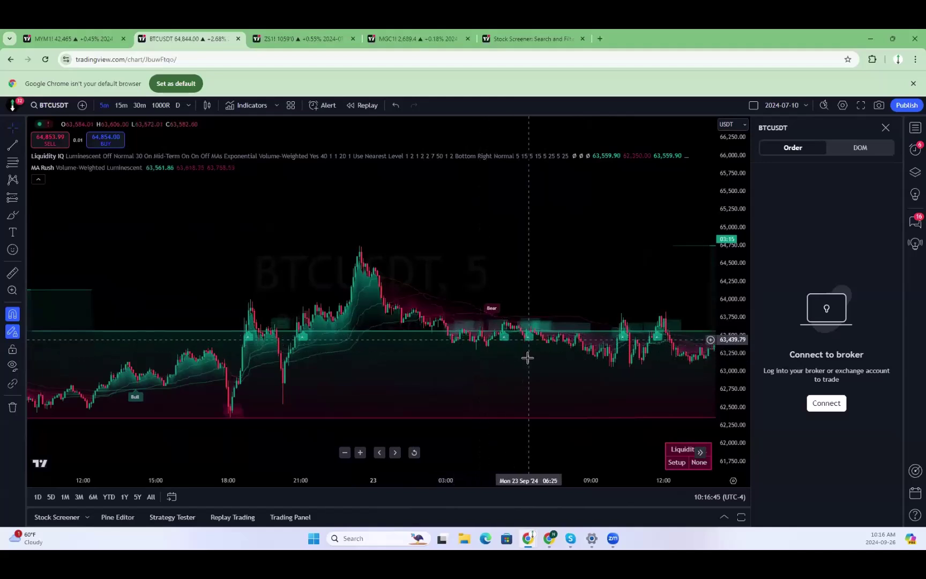
left_click_drag(487, 361, 455, 314)
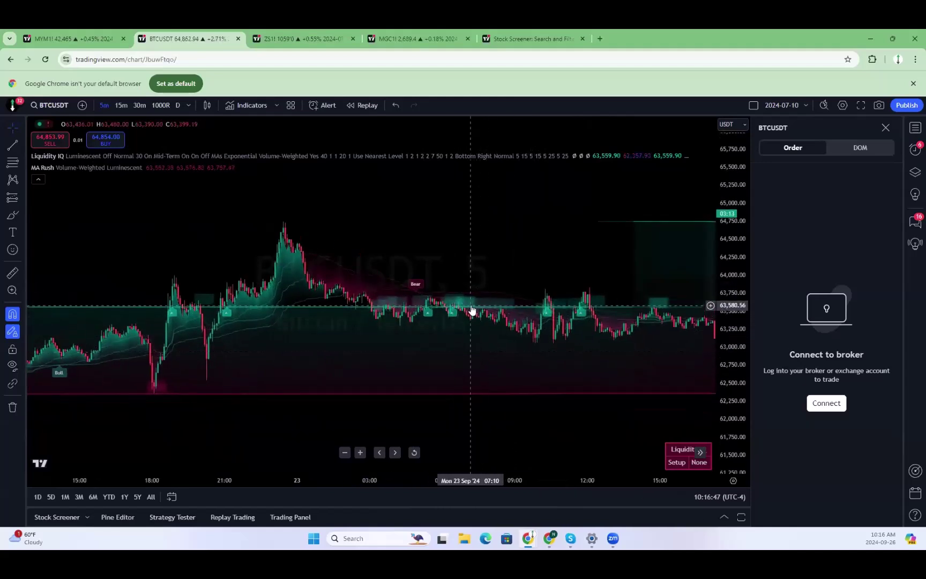
scroll(393, 354, "left", 5)
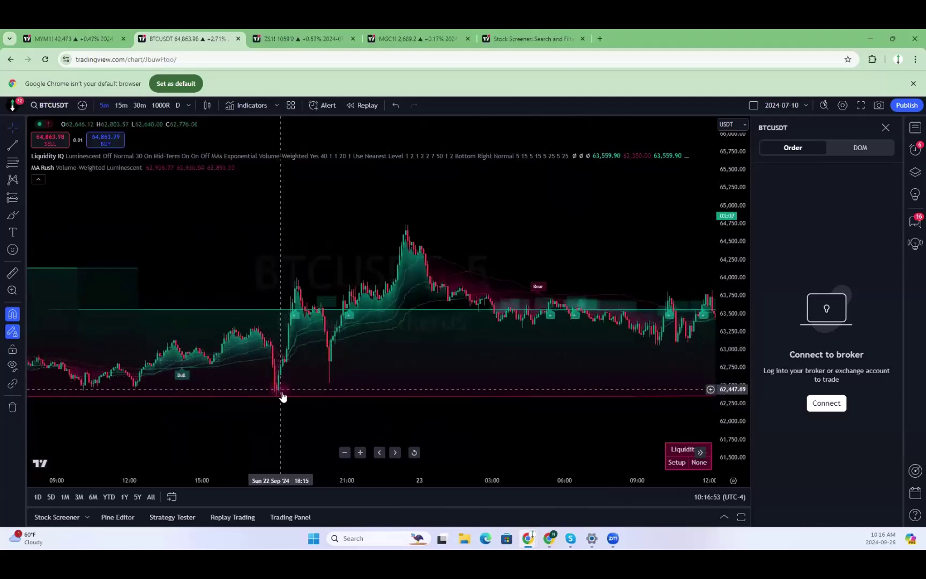
scroll(321, 300, "left", 4)
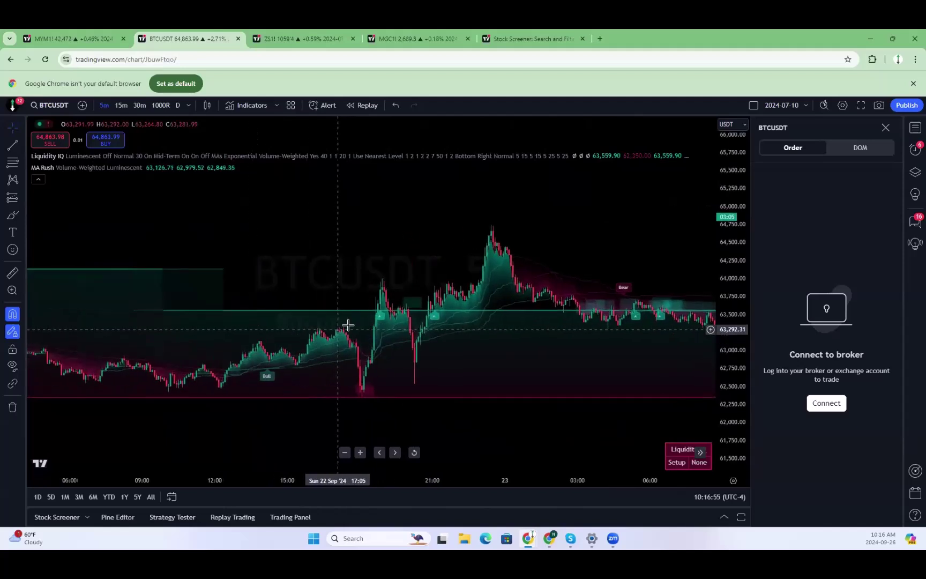
right_click(370, 392)
left_click(369, 391)
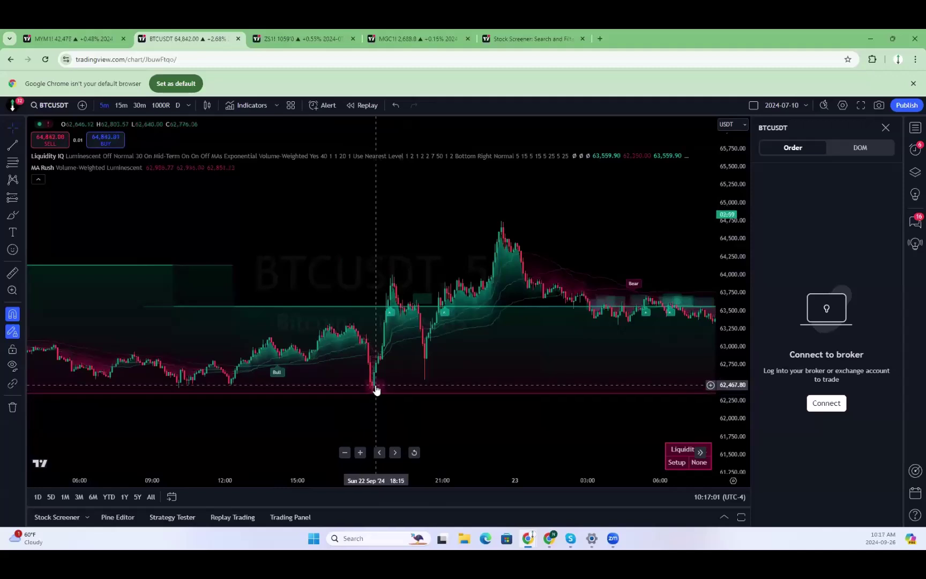
scroll(372, 382, "down", 5)
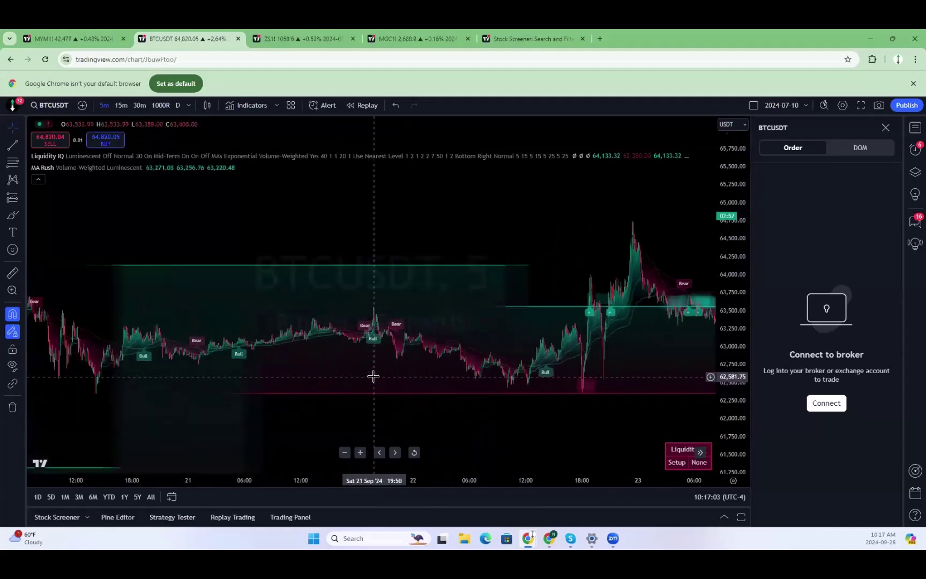
left_click_drag(469, 411, 286, 384)
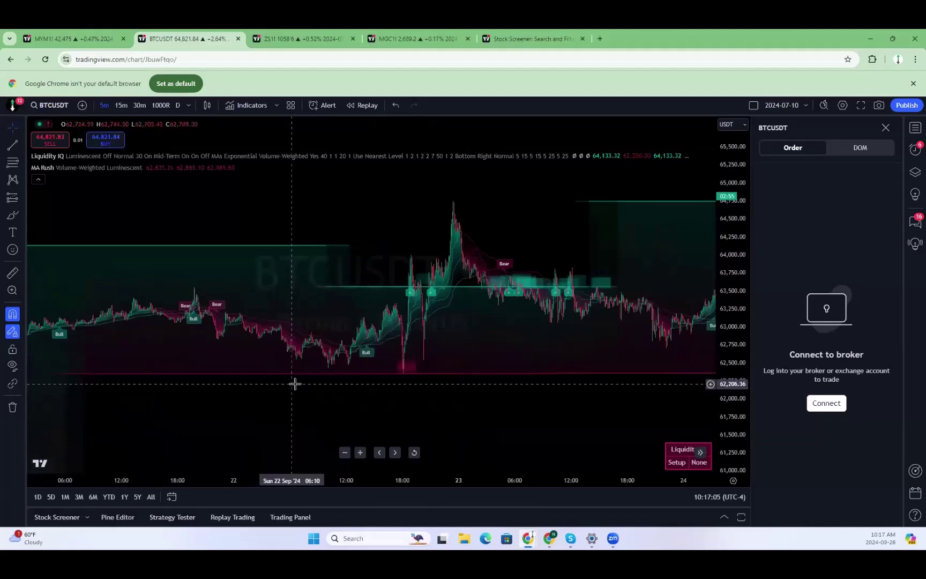
Load the Micro WTI Crude Oil futures chart (MCL, NYMEX) on a 1-minute interval, showing its latest decline.
type("MCL")
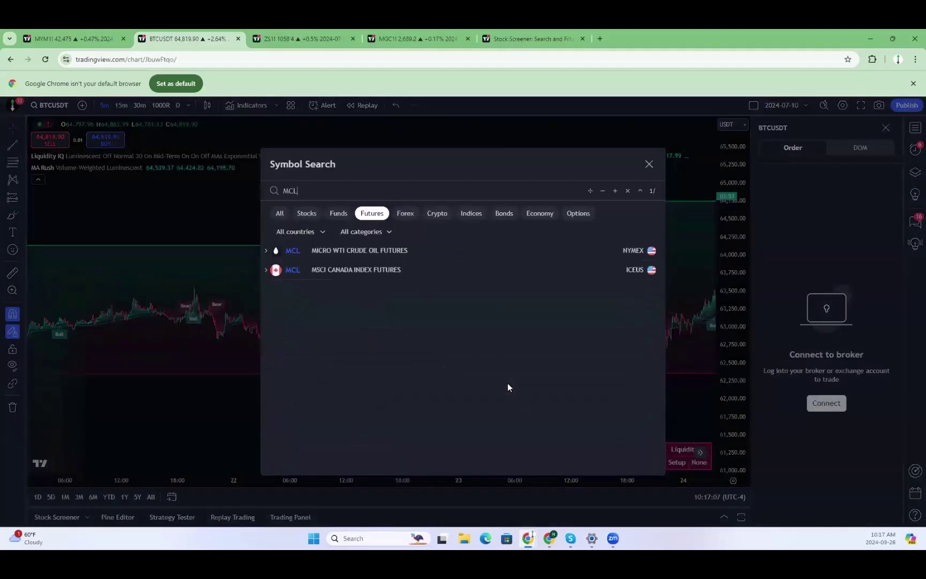
left_click(394, 251)
left_click(188, 106)
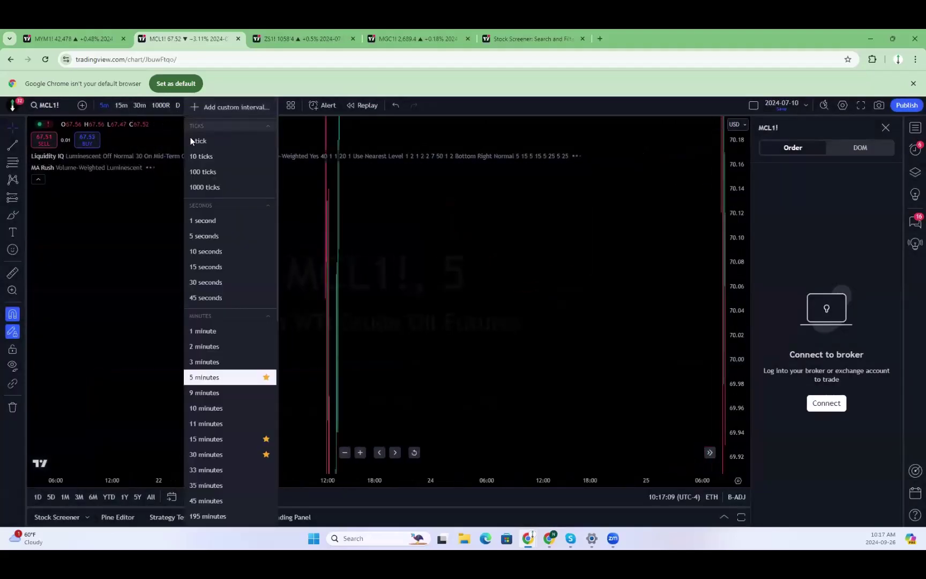
left_click(204, 330)
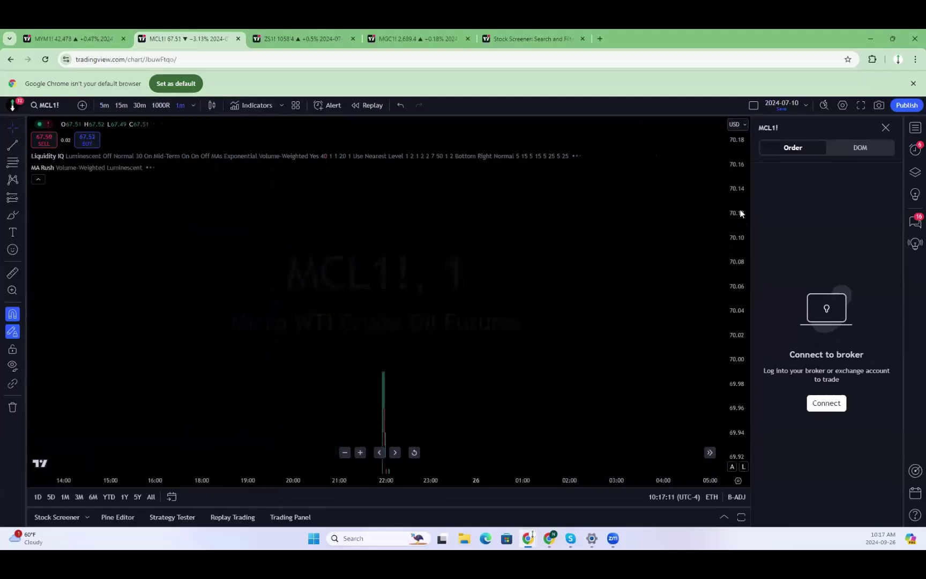
scroll(472, 161, "down", 2)
left_click_drag(506, 227, 374, 205)
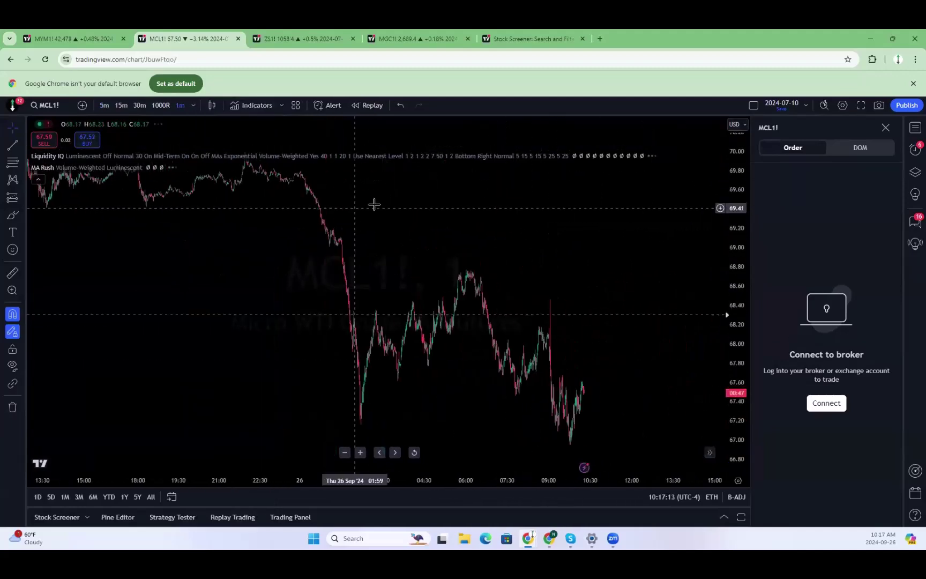
scroll(592, 292, "up", 3)
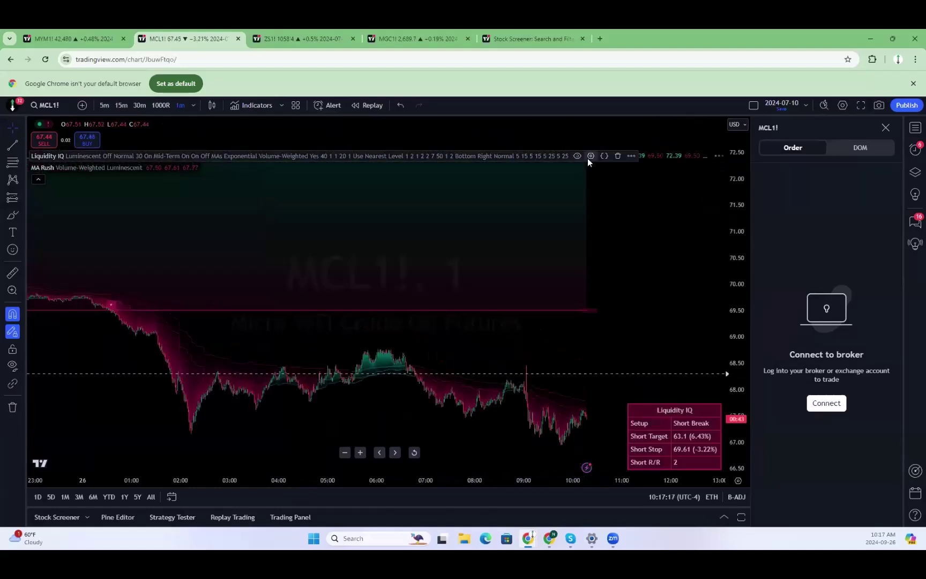
Set Liquidity IQ's base reference timeframe to 5 minutes and examine MCL1!'s newest candles near the lower liquidity level.
left_click(590, 156)
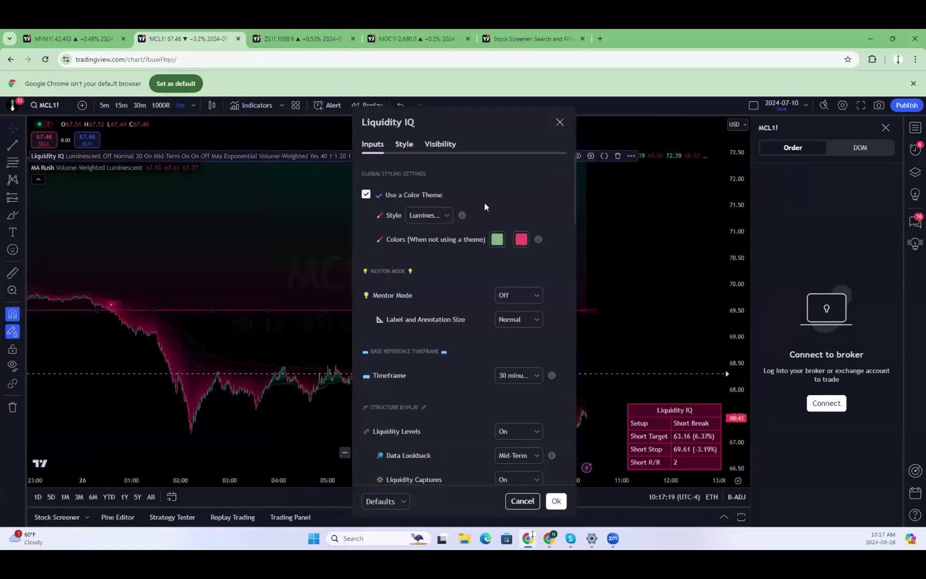
left_click(509, 375)
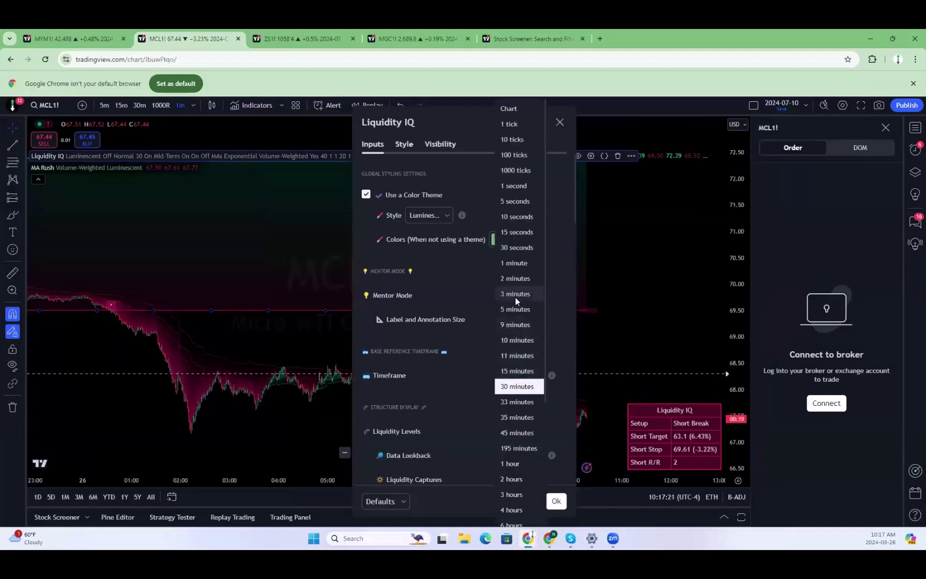
left_click(515, 310)
left_click(557, 501)
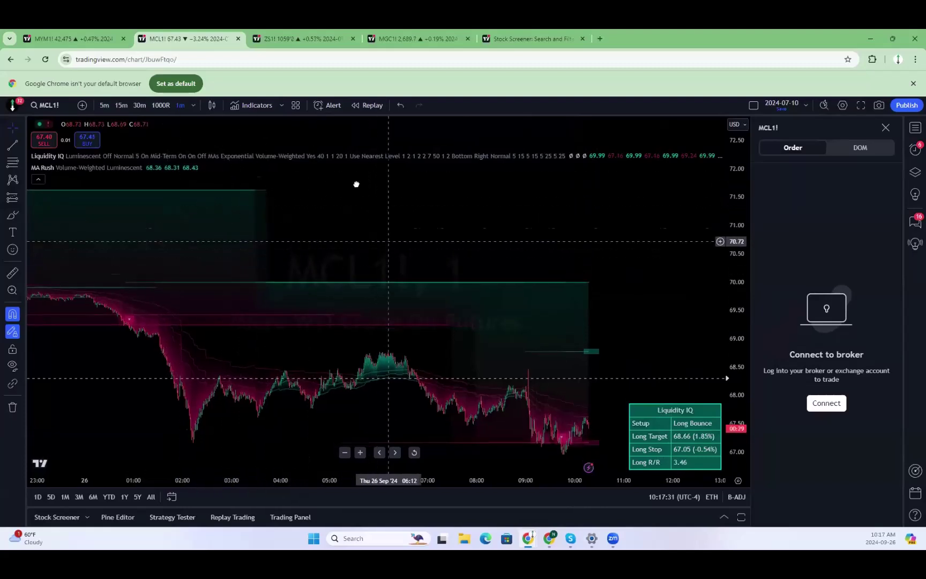
scroll(435, 395, "up", 2)
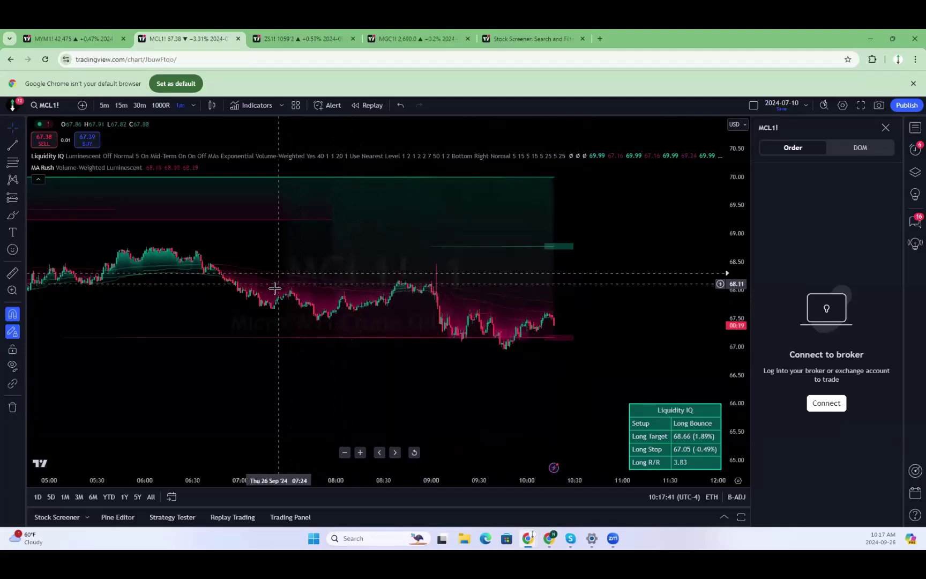
right_click(531, 297)
left_click(488, 286)
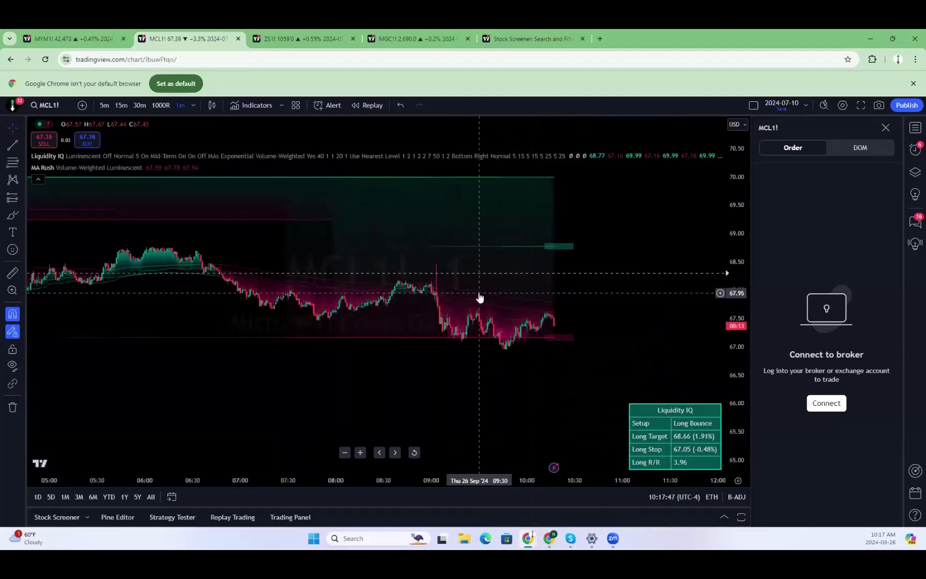
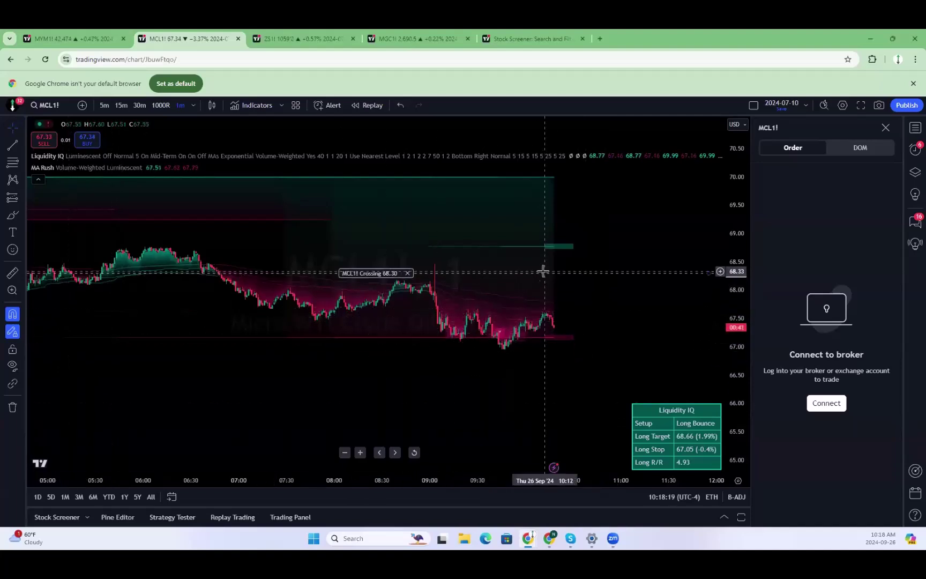
Load the BTCUSDT crypto chart in place of MCL1! and remove the MYM1! tab from this browser window.
type("BTCUSDT")
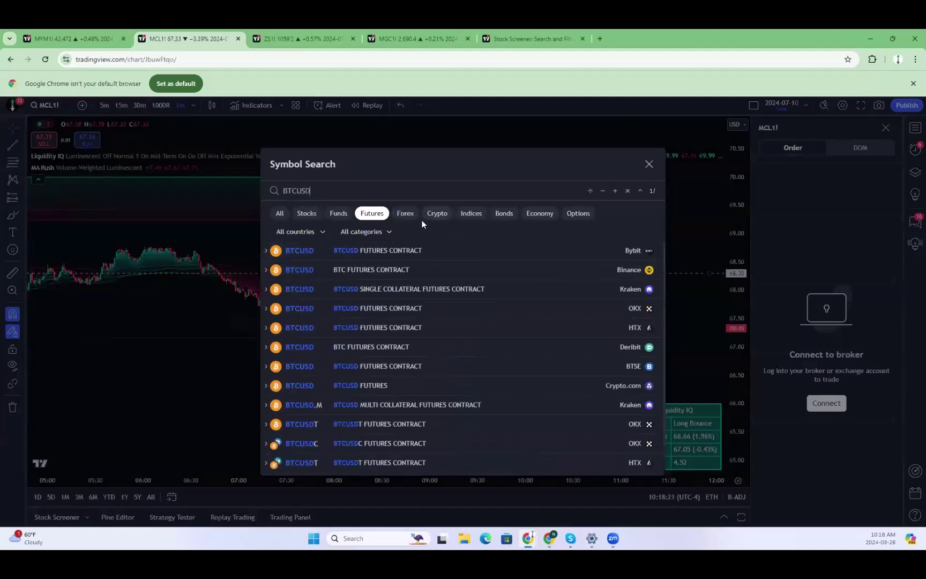
left_click(443, 215)
left_click(356, 251)
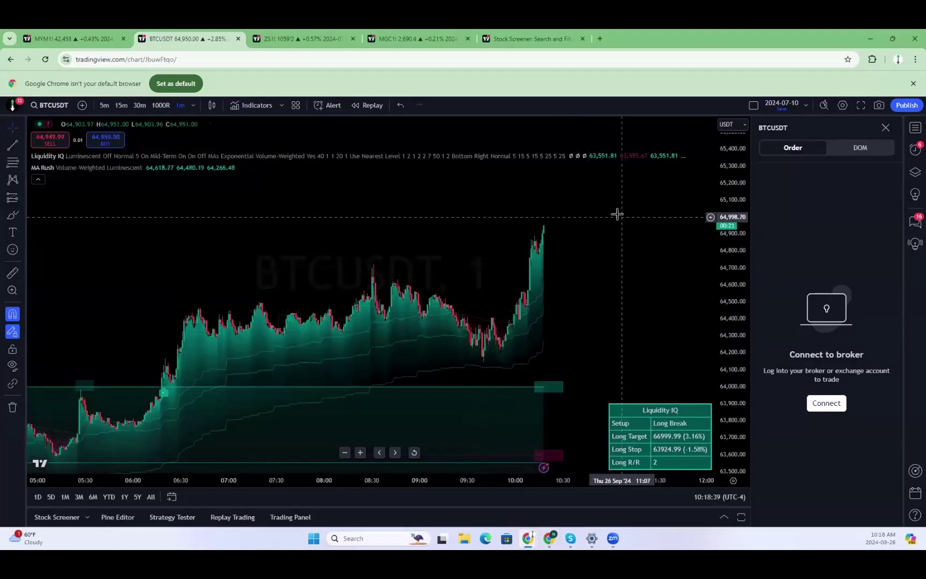
key("ctrl+shift+Tab")
key("ctrl+w")
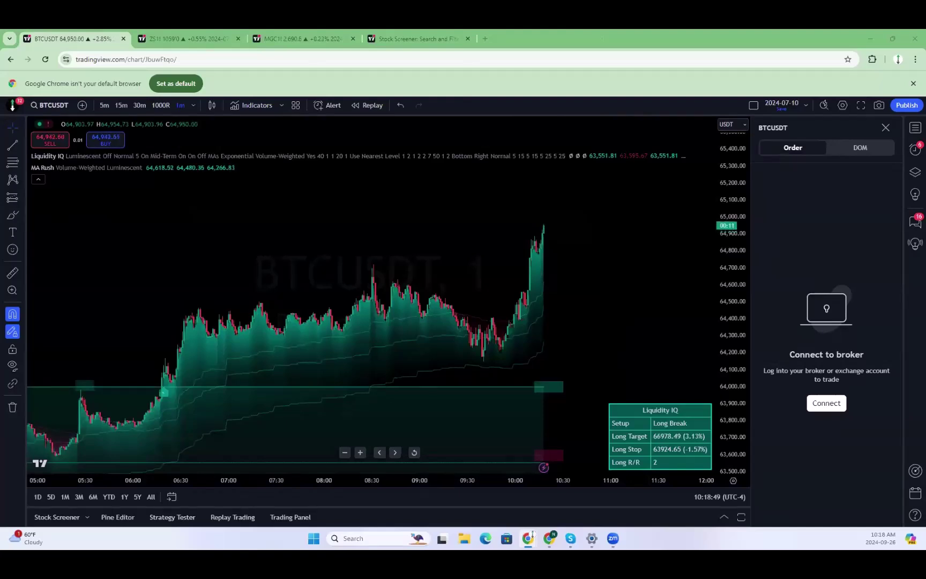
Review BTCUSDT's 26 September climb above the liquidity levels on a wider price and time range.
scroll(614, 233, "down", 3)
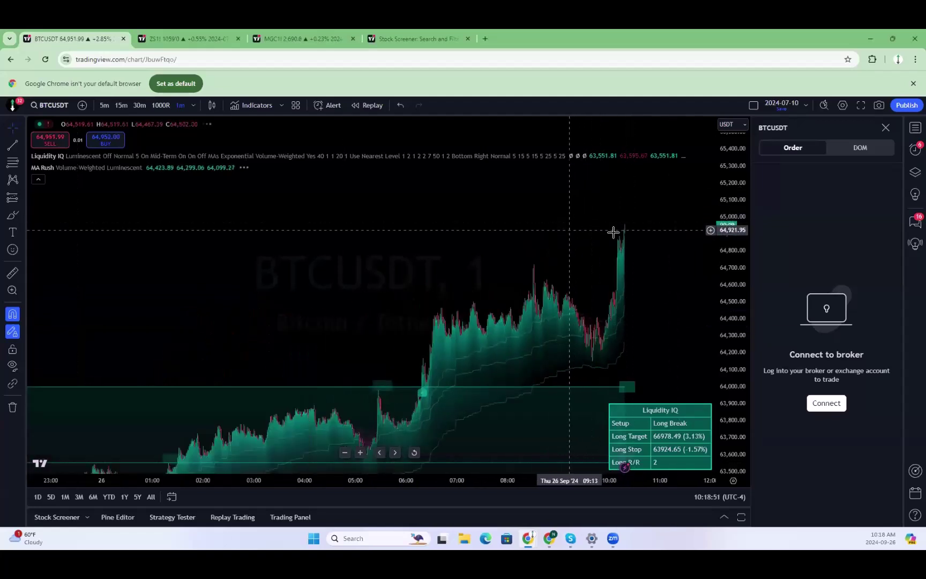
left_click_drag(728, 218, 728, 322)
left_click_drag(670, 335, 574, 249)
Review the broker's working orders with the Micro Bitcoin futures (MBT1!) chart and compare the pending gold orders with the MGC1! chart.
type("MBT")
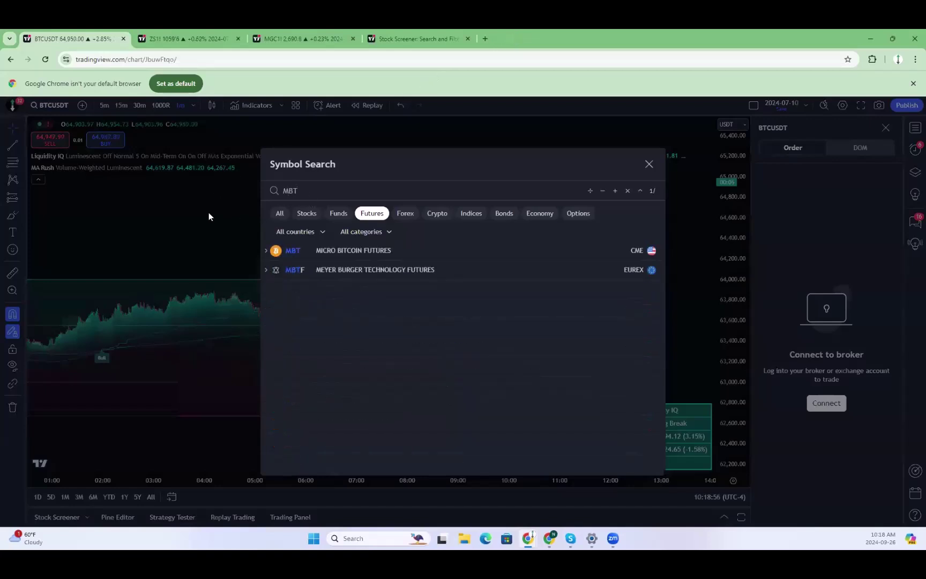
key("Escape")
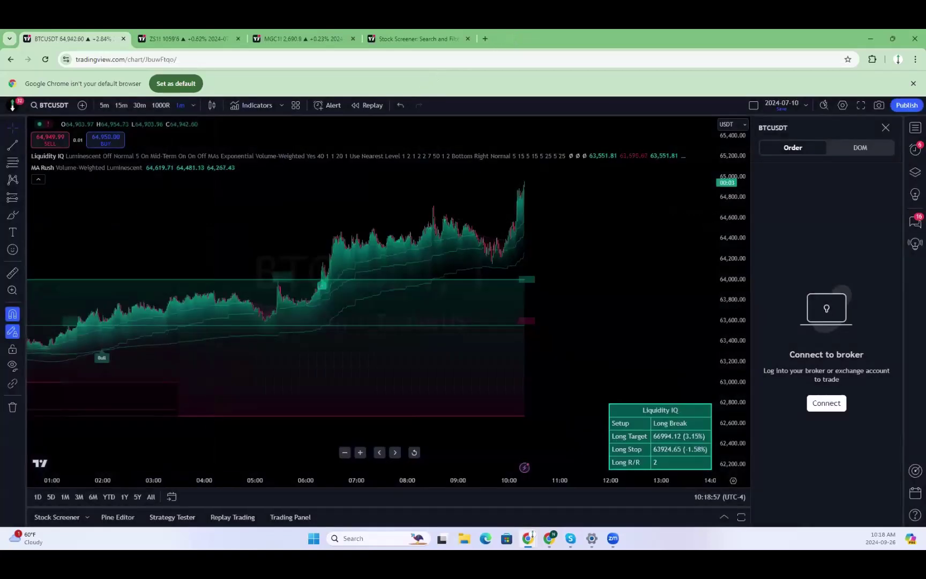
key("alt+Tab")
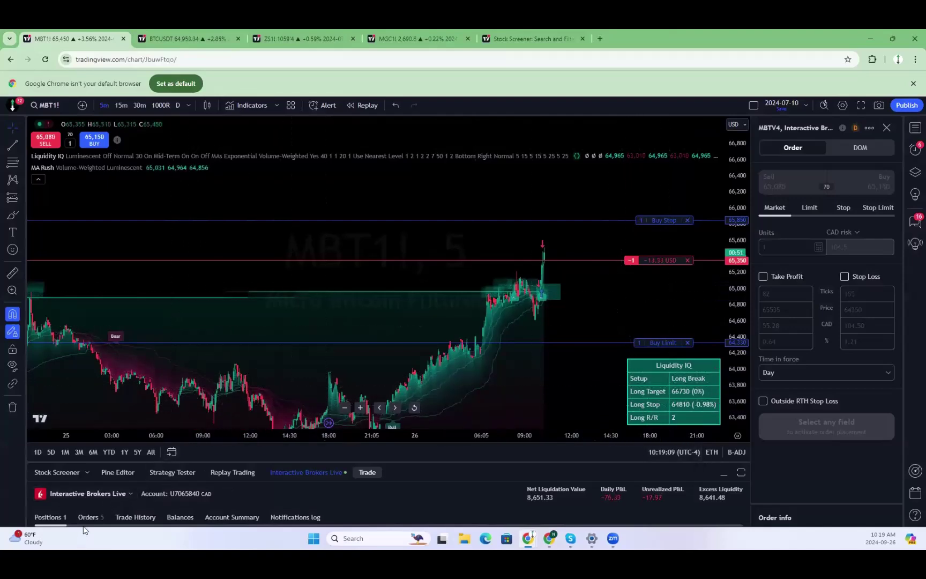
left_click_drag(393, 459, 459, 249)
left_click(75, 324)
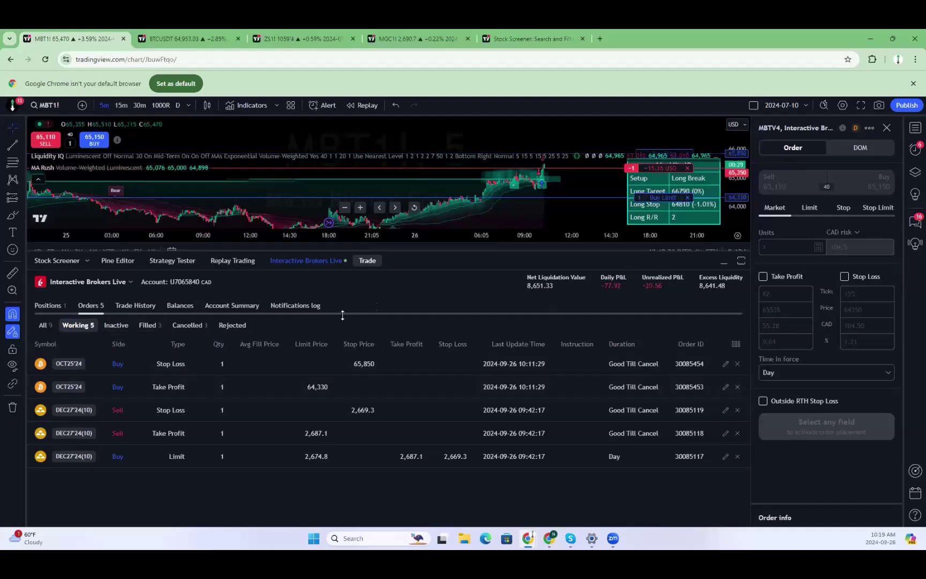
left_click_drag(532, 257, 521, 275)
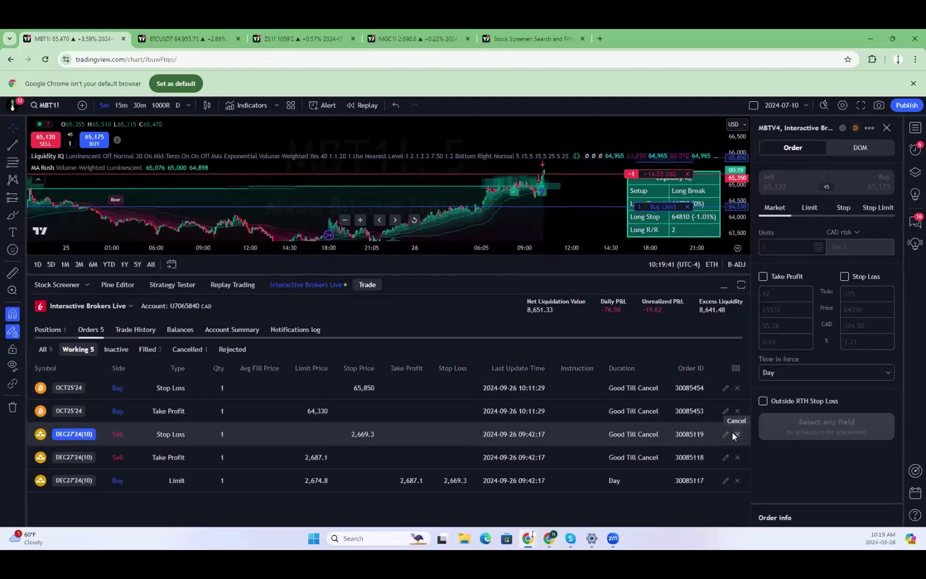
left_click(430, 31)
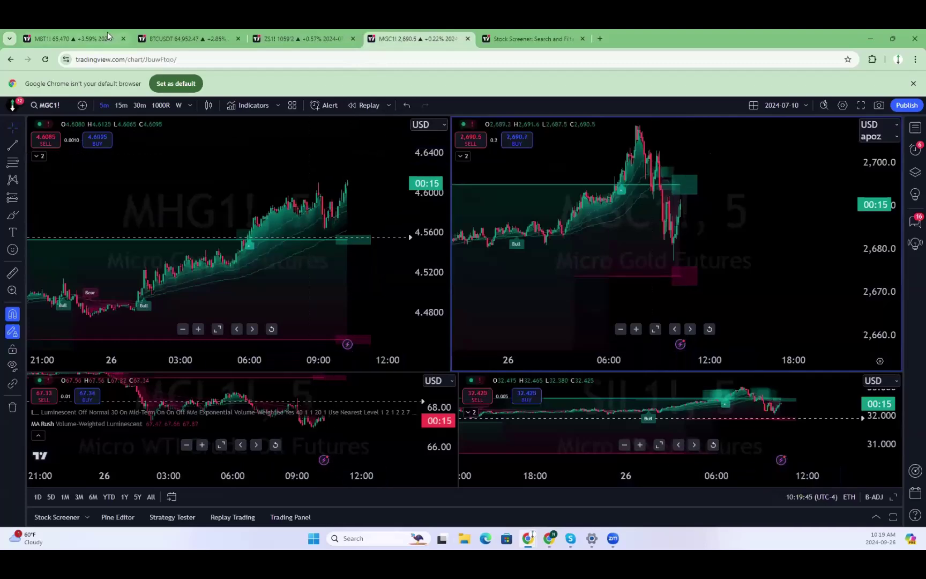
left_click(91, 35)
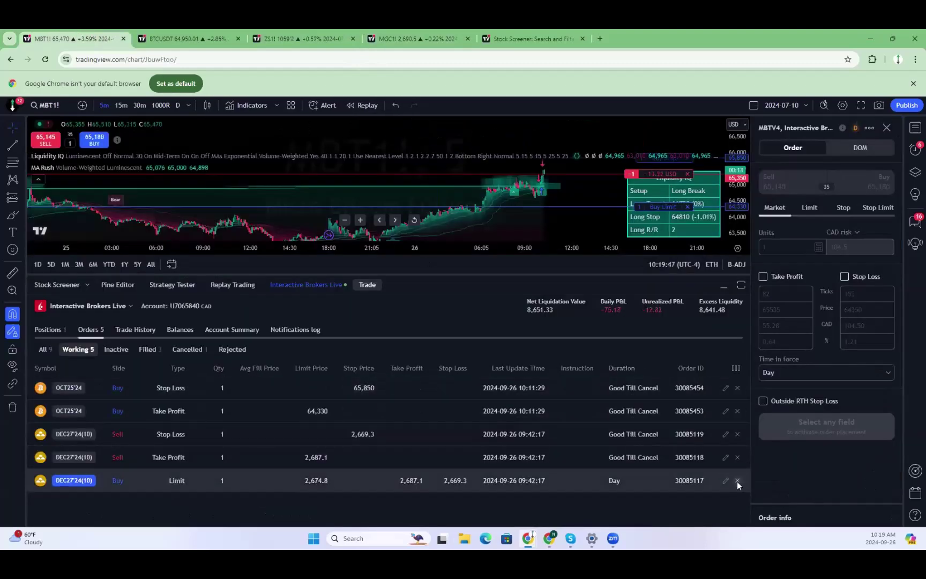
Cancel the pending Dec27'24(10) gold orders, including the 2,687.1 take profit and 2,674.8 buy limit, and collapse the orders view.
left_click(737, 457)
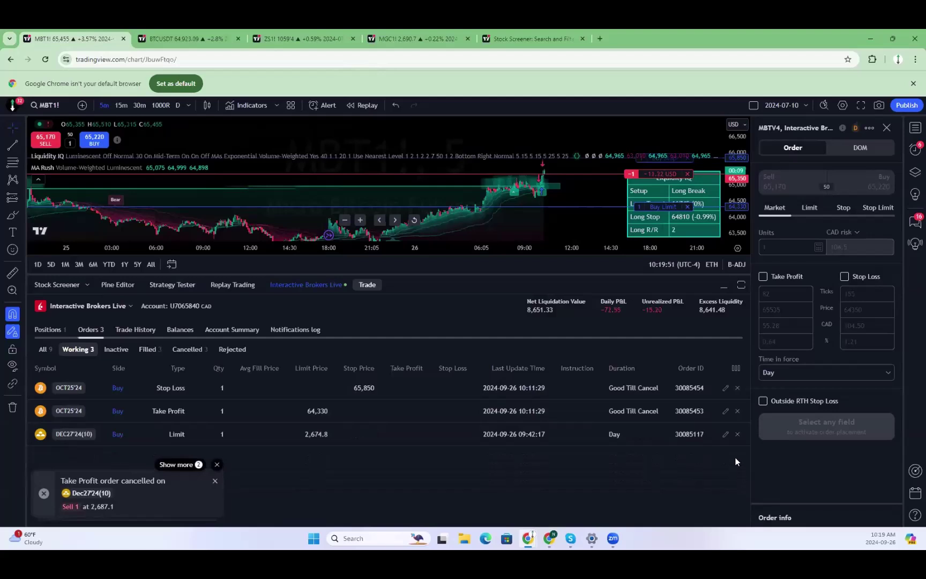
left_click(738, 434)
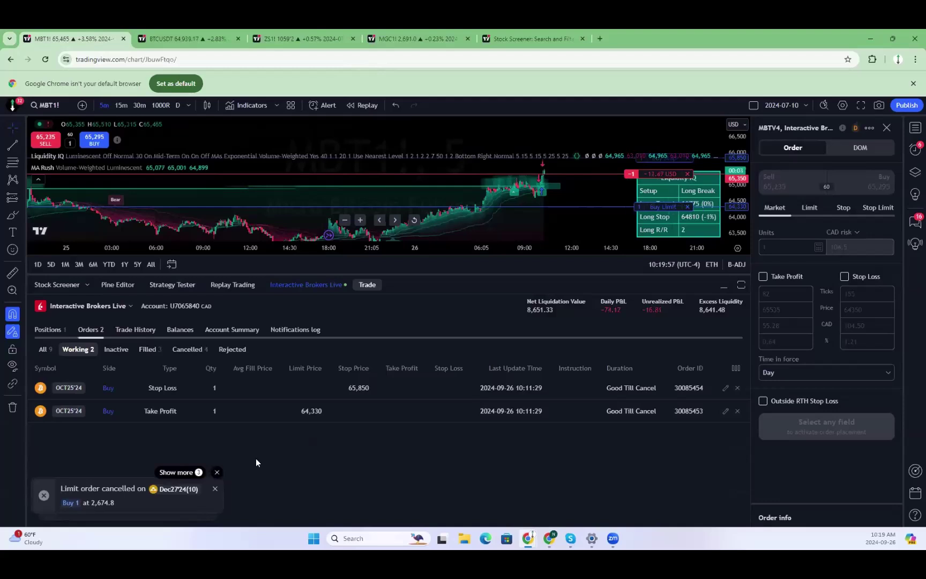
left_click(724, 285)
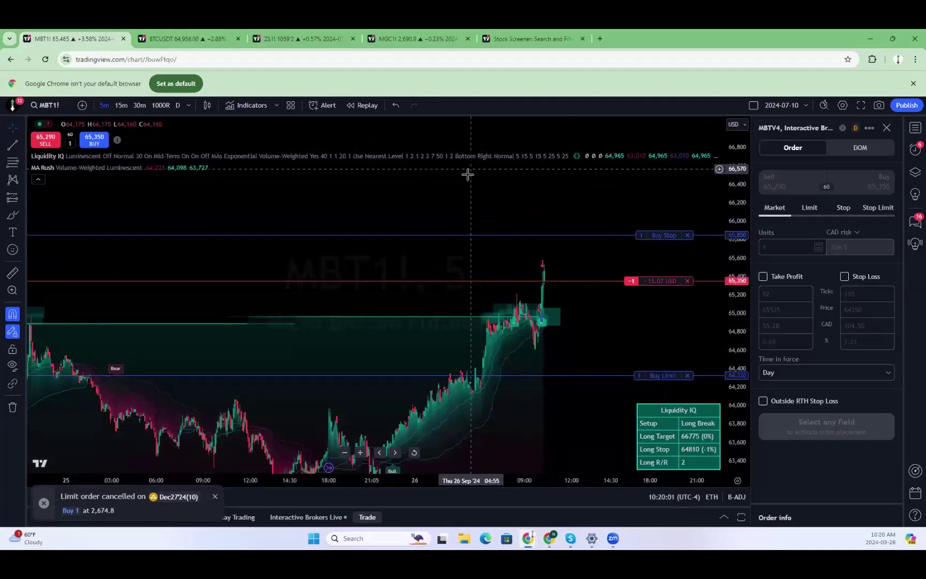
Load the Binance BTCUSDT spot crypto chart in place of MBT1!
type("BT")
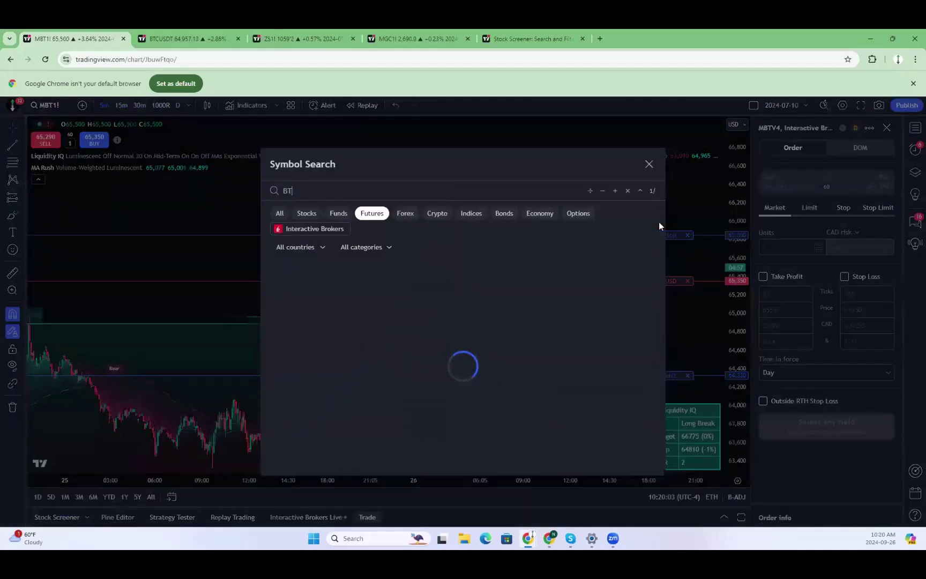
type("CU")
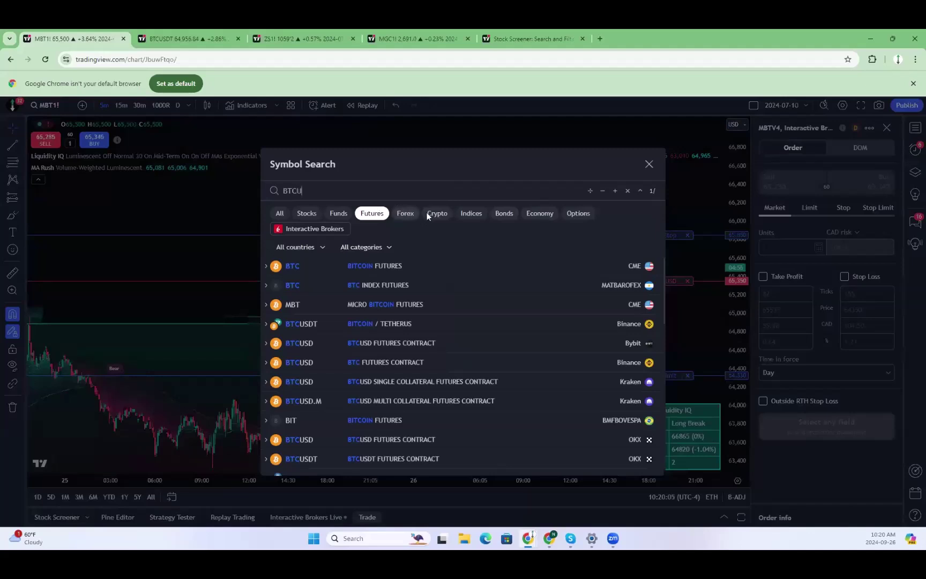
type("SDT")
left_click(437, 211)
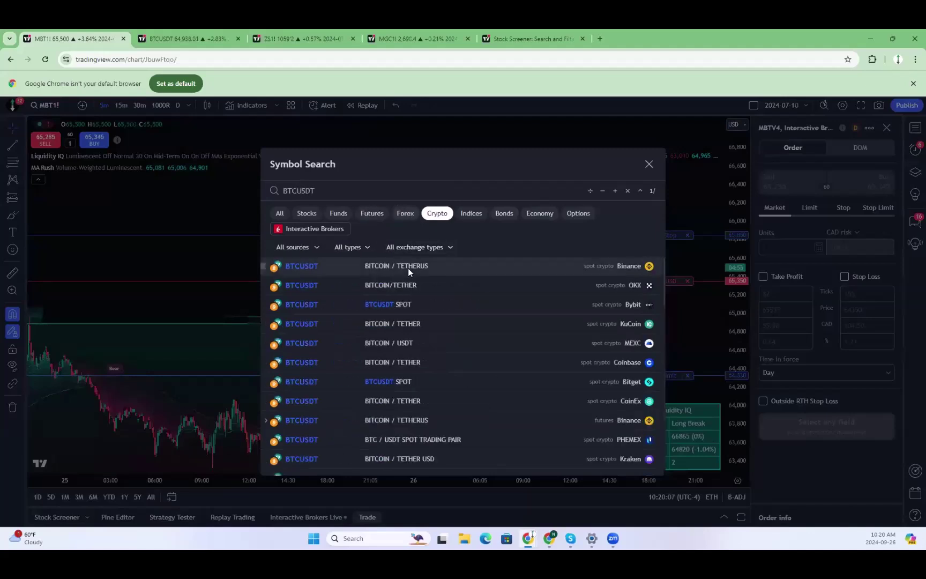
left_click(407, 266)
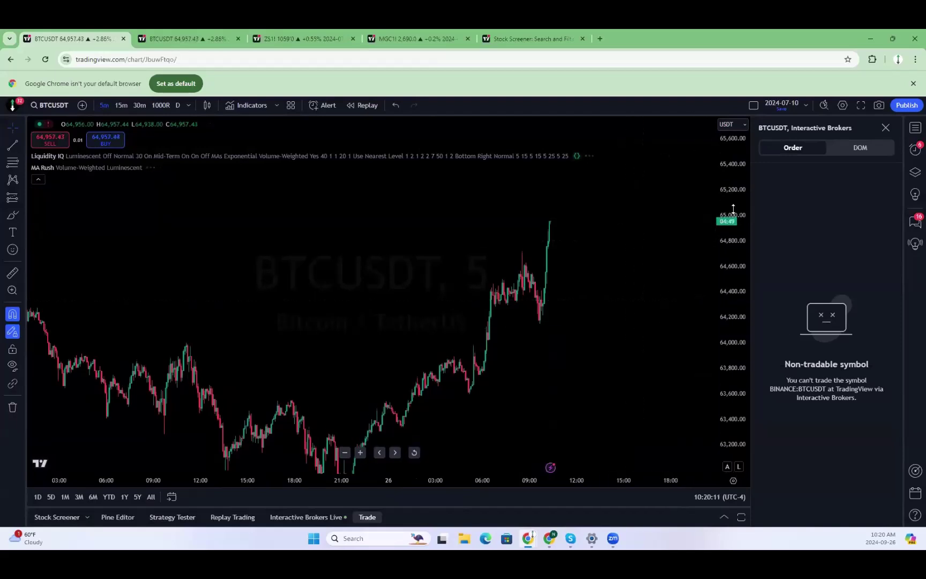
Examine BTCUSDT's newest 5-minute candles around the upper liquidity level on an adjusted price and time range.
left_click_drag(735, 335, 734, 354)
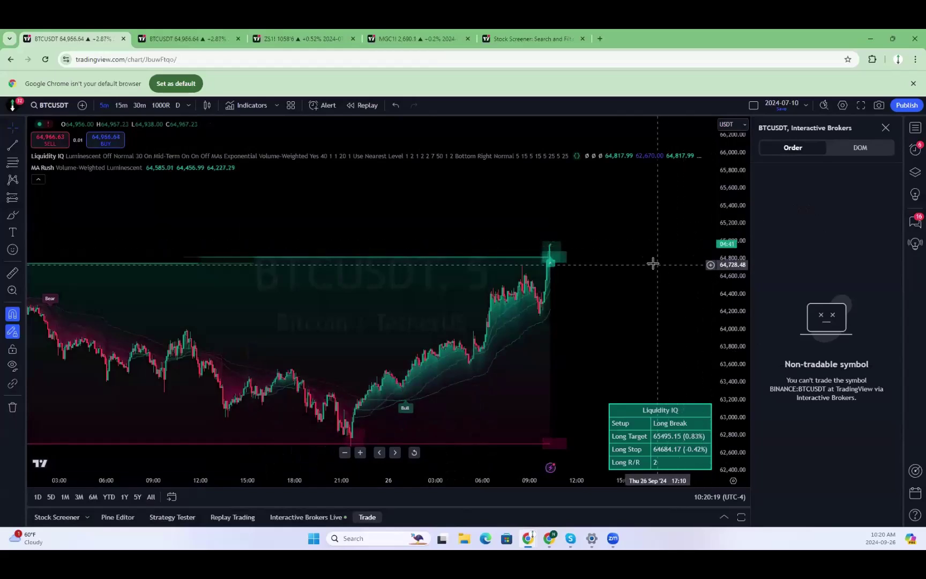
scroll(558, 281, "up", 3)
scroll(576, 301, "up", 3)
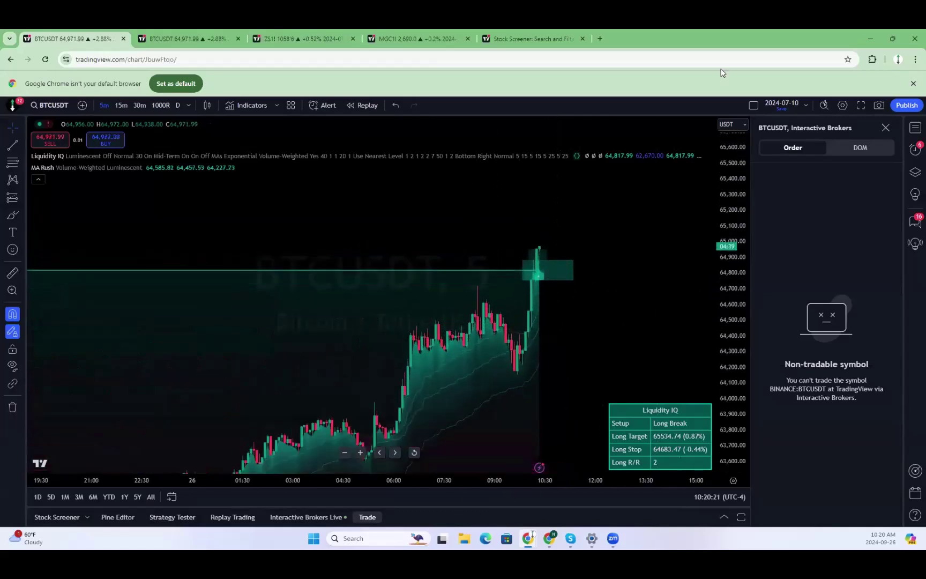
left_click_drag(502, 201, 605, 246)
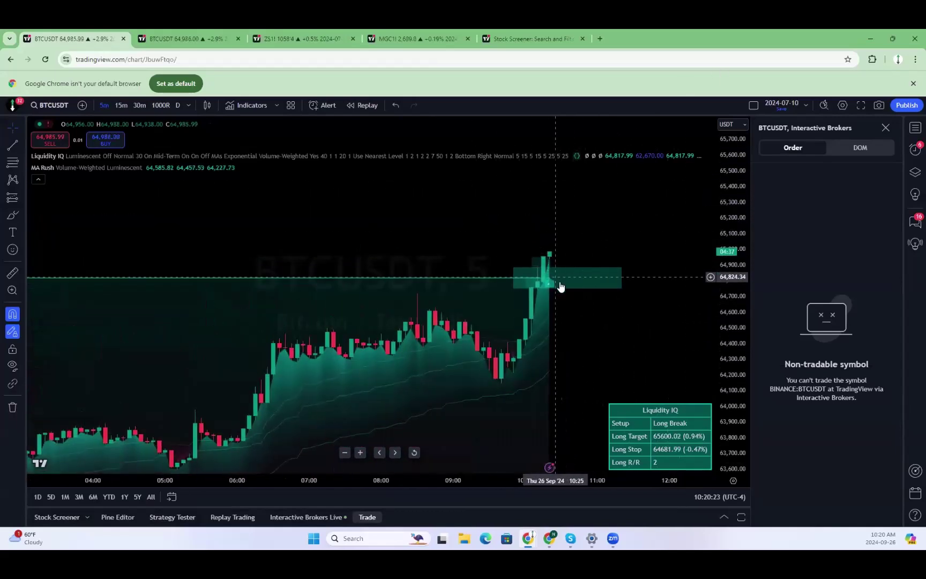
left_click_drag(740, 246, 740, 141)
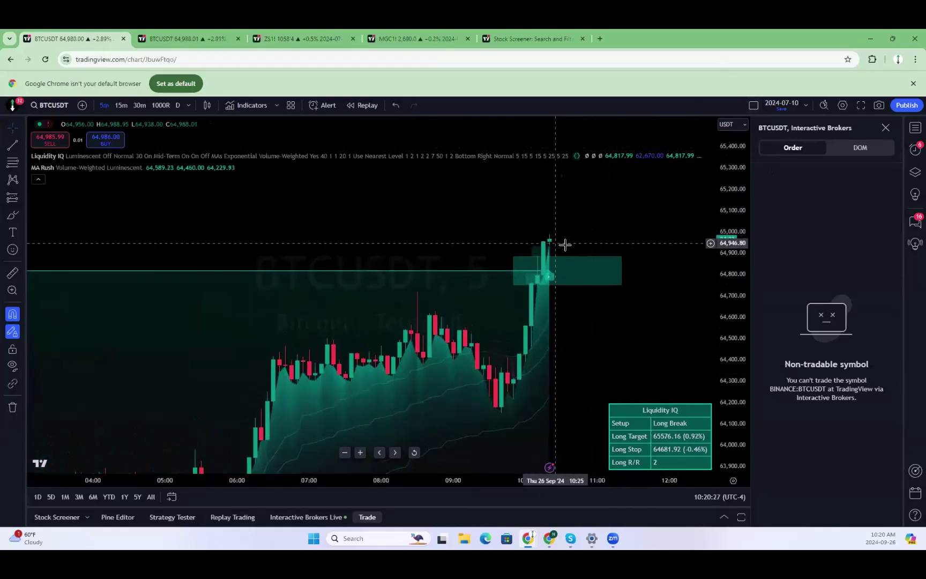
right_click(548, 273)
left_click(548, 243)
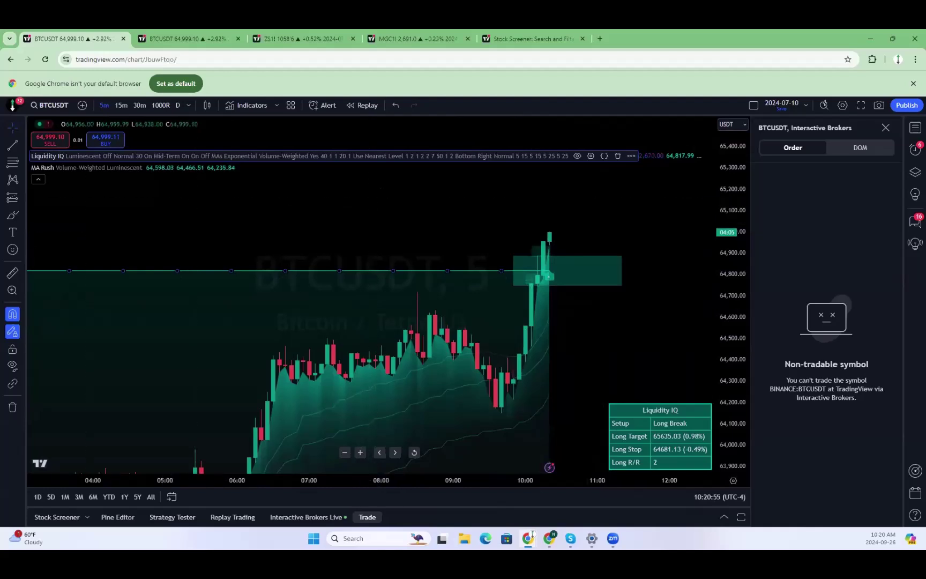
right_click(319, 236)
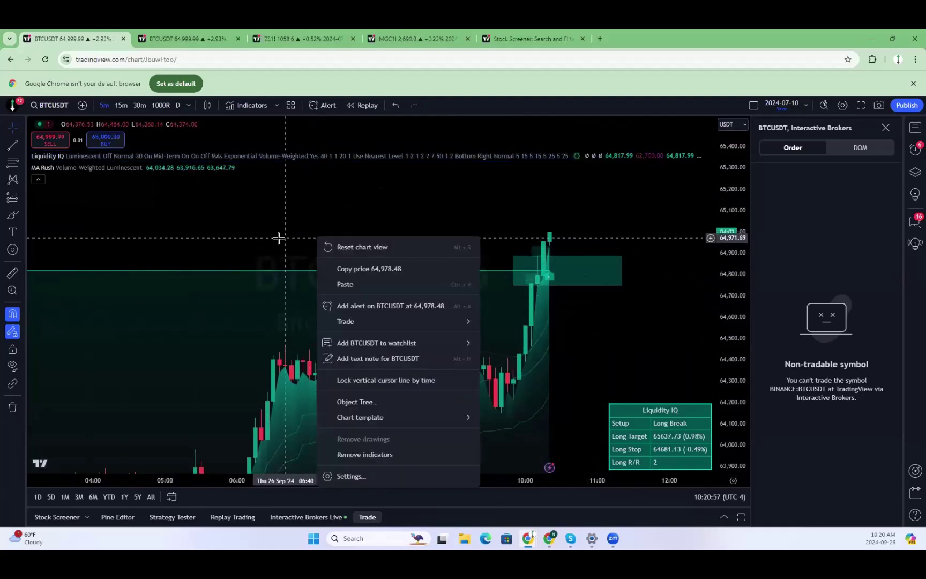
left_click(271, 238)
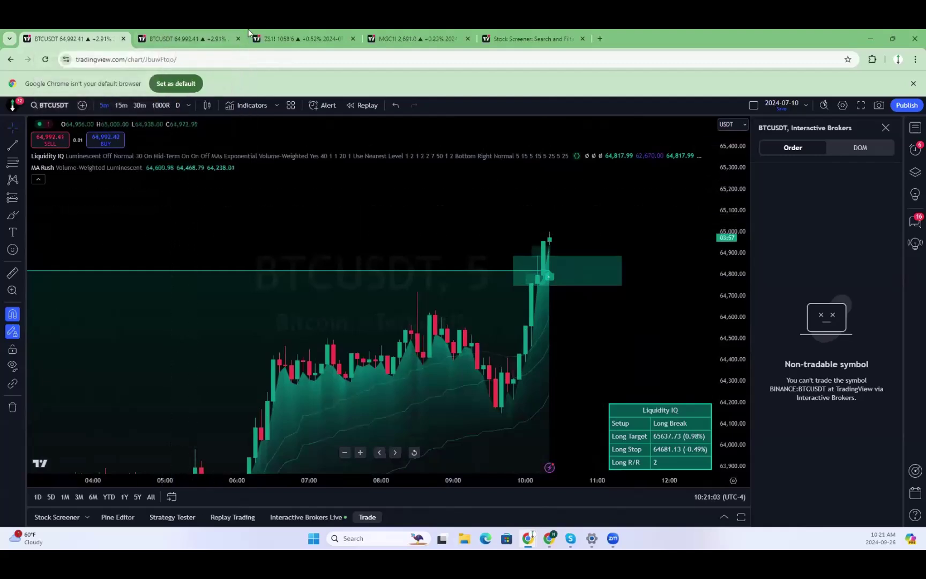
Check the ZS1! multi-chart layout, and enlarge the upper charts in the MGC1! layout to review Micro Gold's 26 September price swing.
left_click(311, 38)
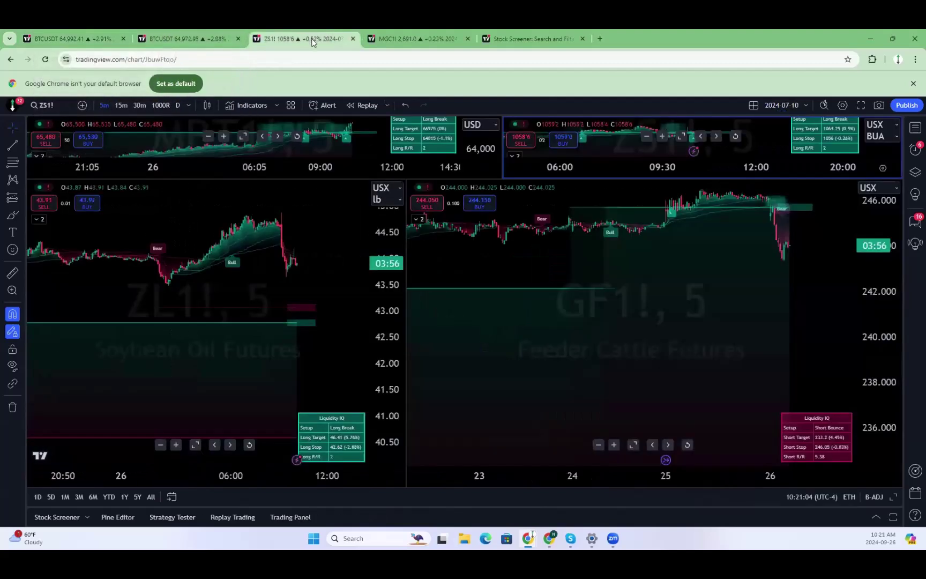
left_click(381, 39)
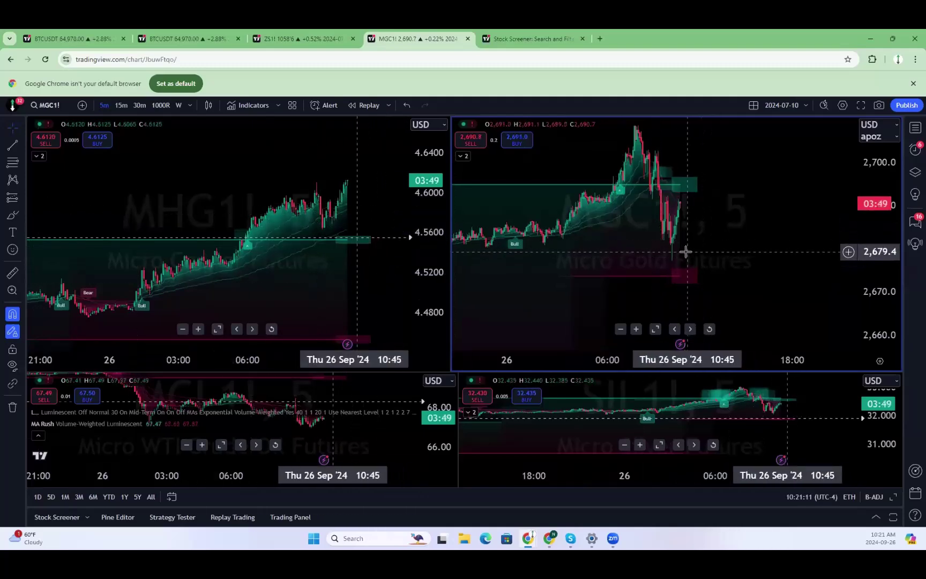
left_click_drag(676, 371, 718, 426)
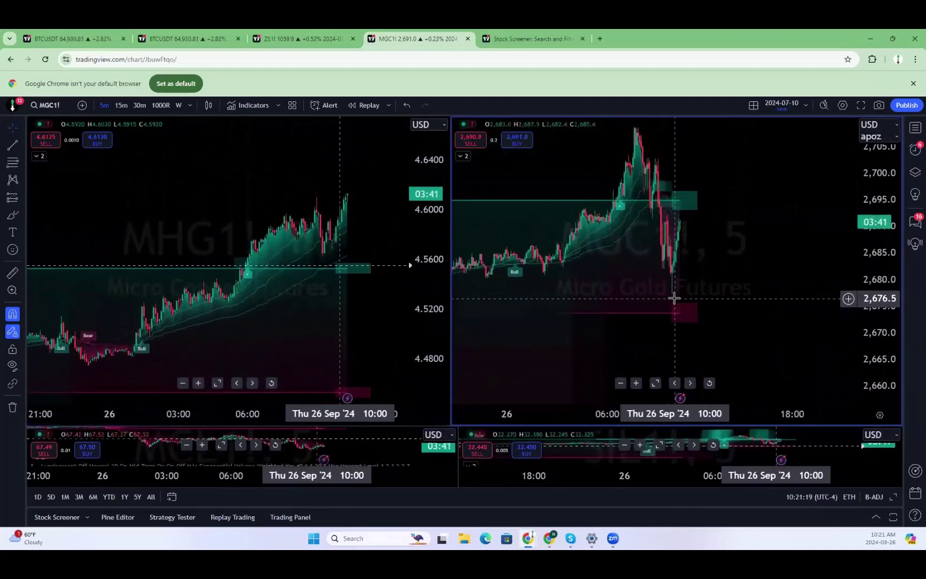
left_click_drag(874, 240, 853, 246)
scroll(846, 279, "left", 5)
scroll(770, 268, "up", 3)
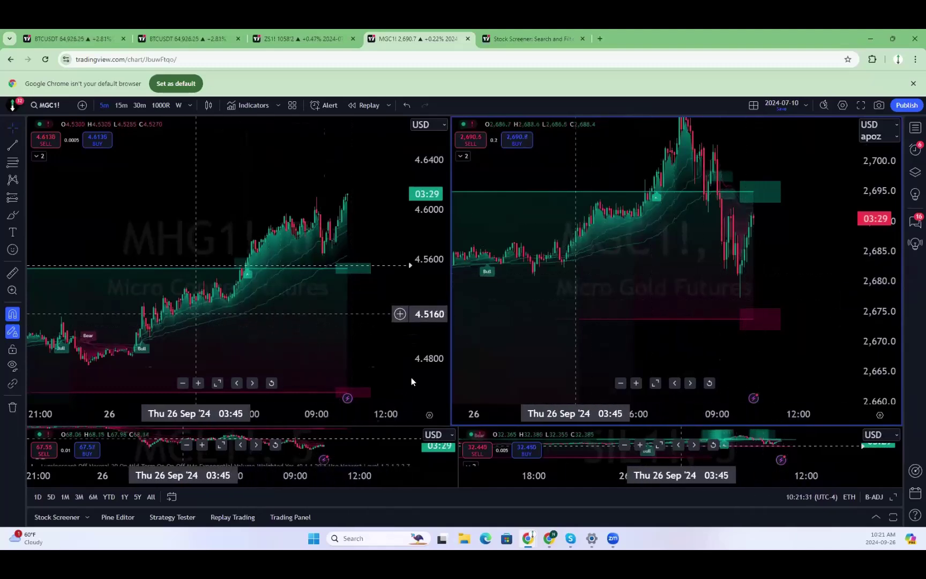
scroll(723, 258, "up", 3)
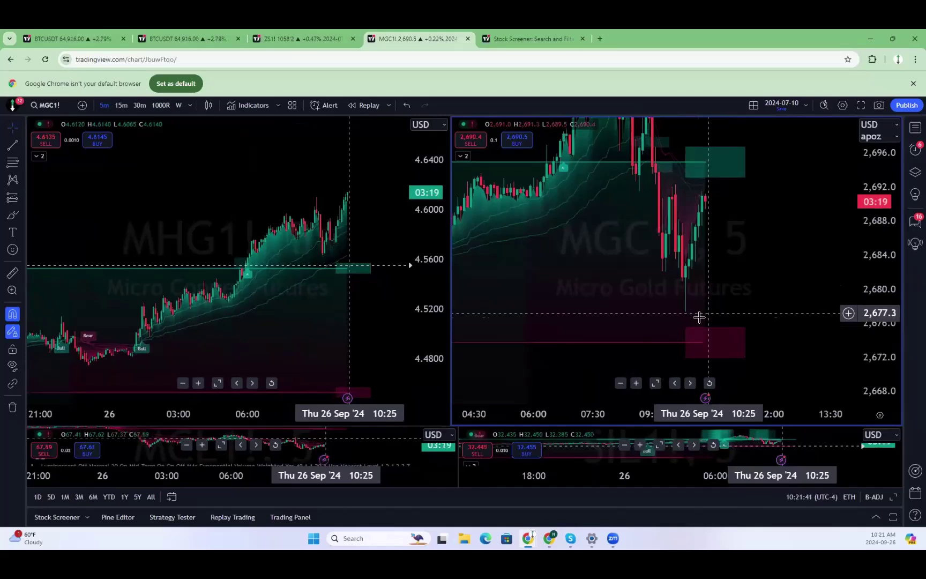
Examine MGC1!'s latest 5-minute candles between the upper and lower liquidity zones at closer range.
left_click_drag(720, 268, 759, 299)
right_click(758, 303)
left_click(605, 295)
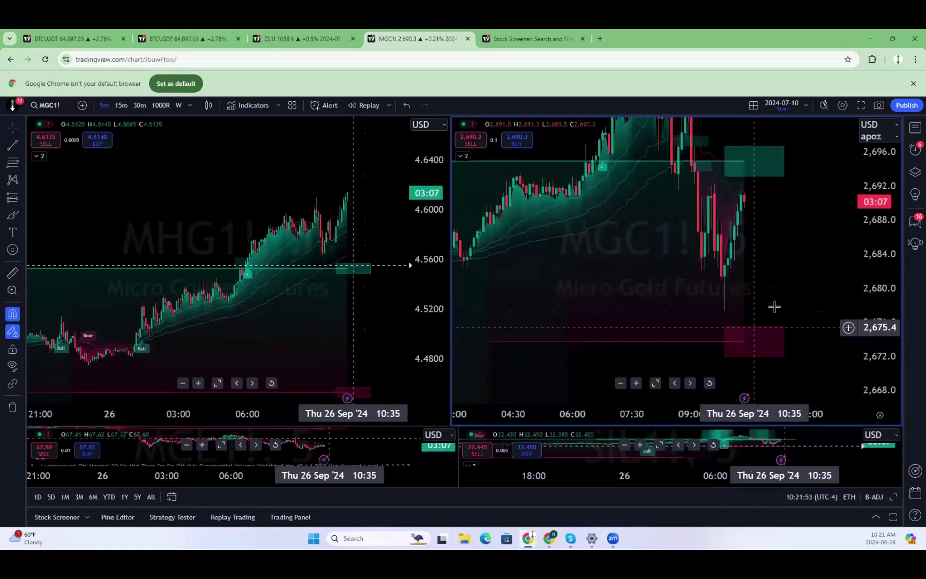
left_click_drag(754, 307, 722, 276)
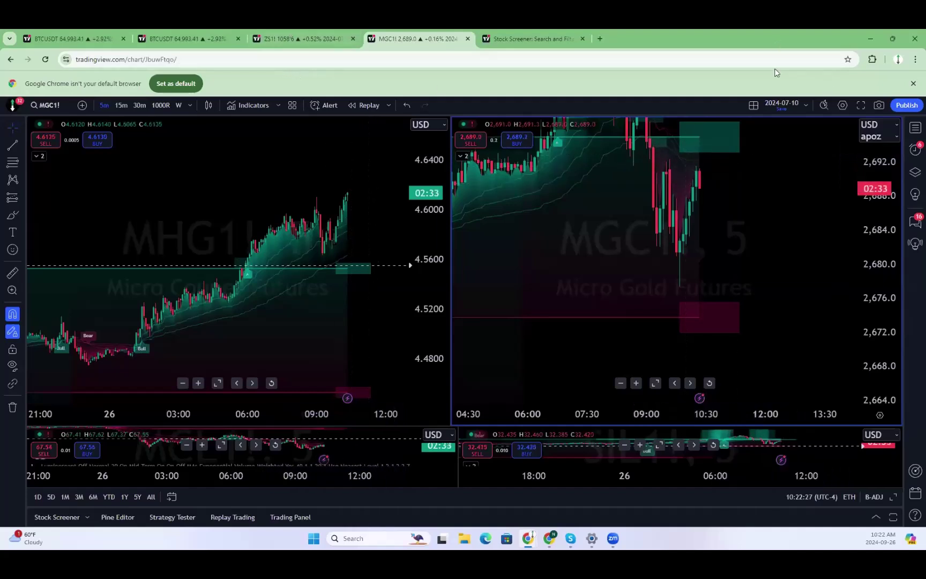
left_click_drag(611, 269, 651, 318)
scroll(654, 321, "up", 3)
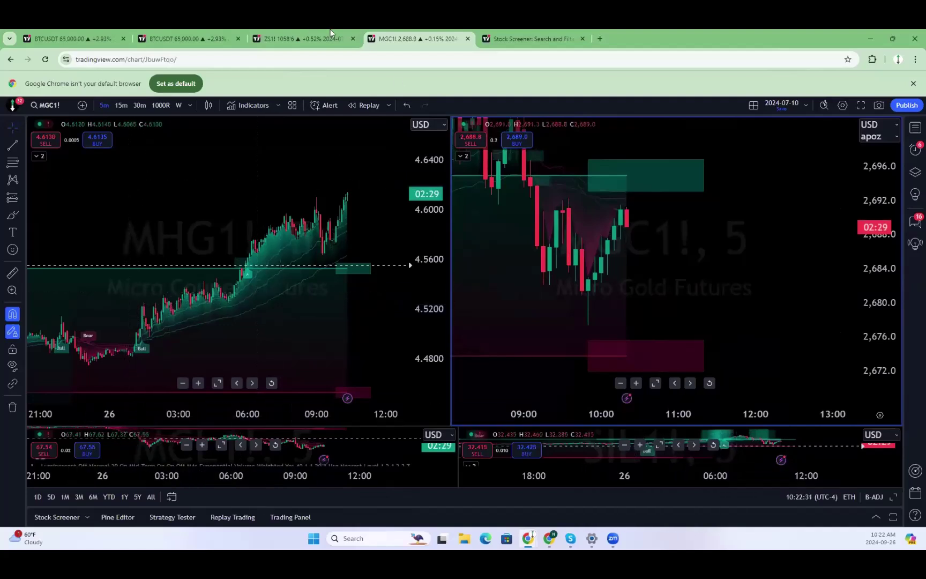
Compare the two open BTCUSDT charts and review the 5-minute breakout with more price range above the newest candle.
left_click(197, 37)
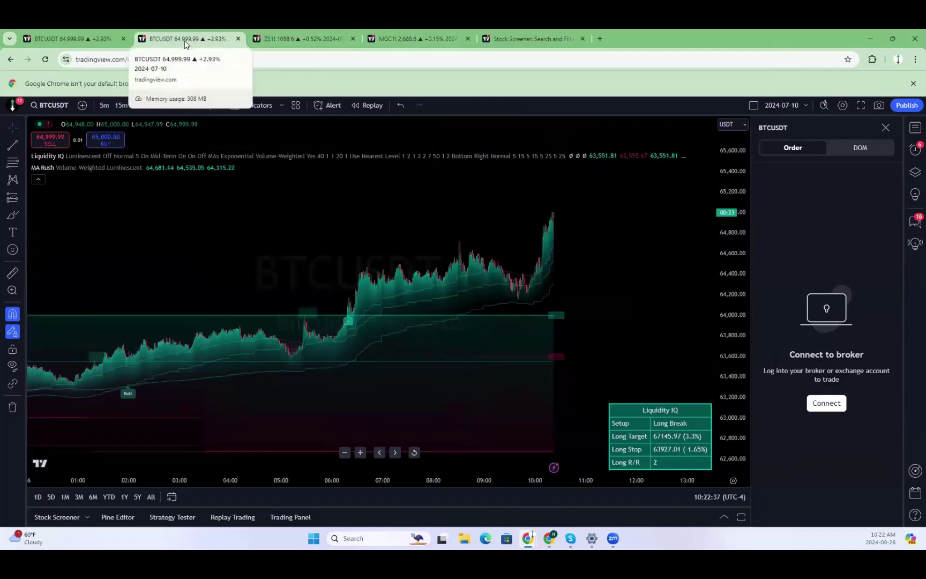
left_click(89, 30)
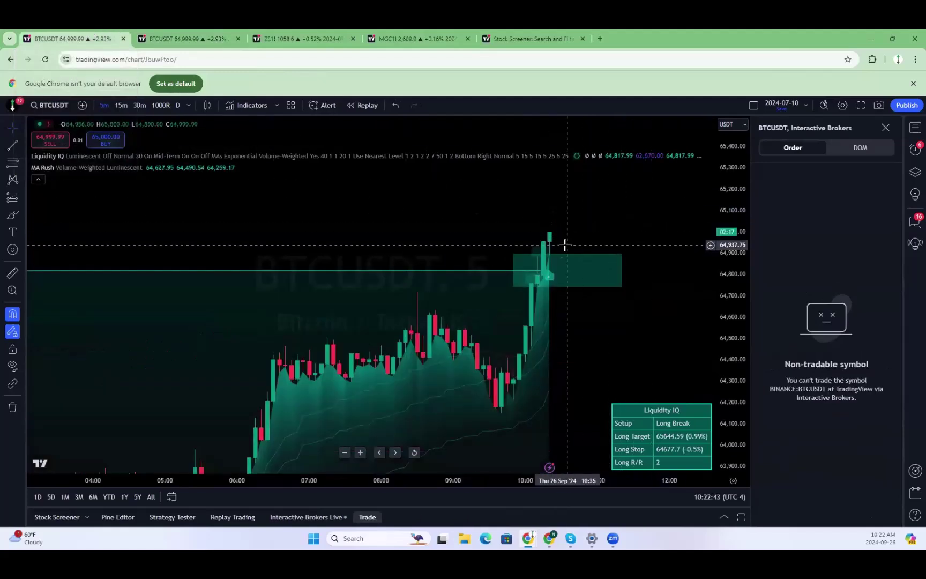
left_click_drag(579, 190, 546, 242)
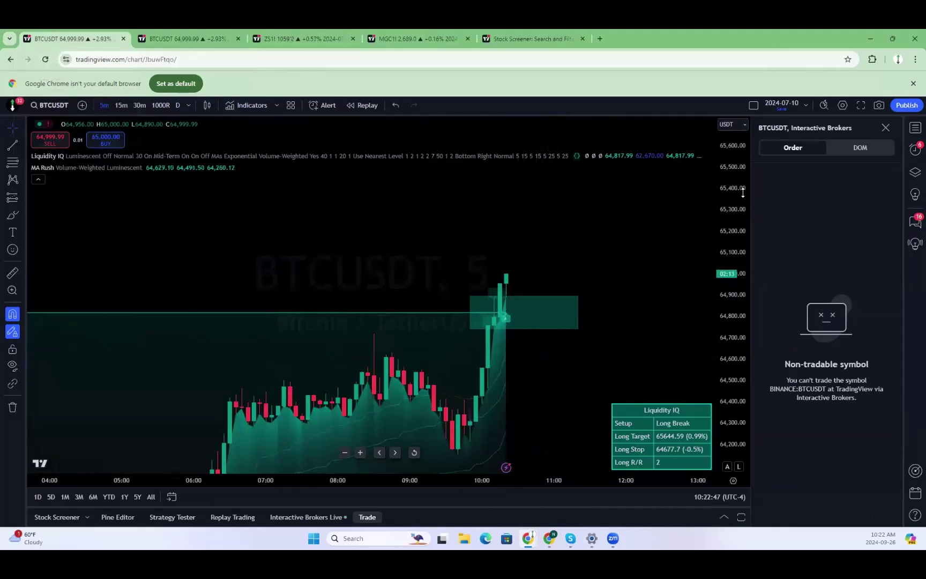
left_click_drag(742, 193, 743, 217)
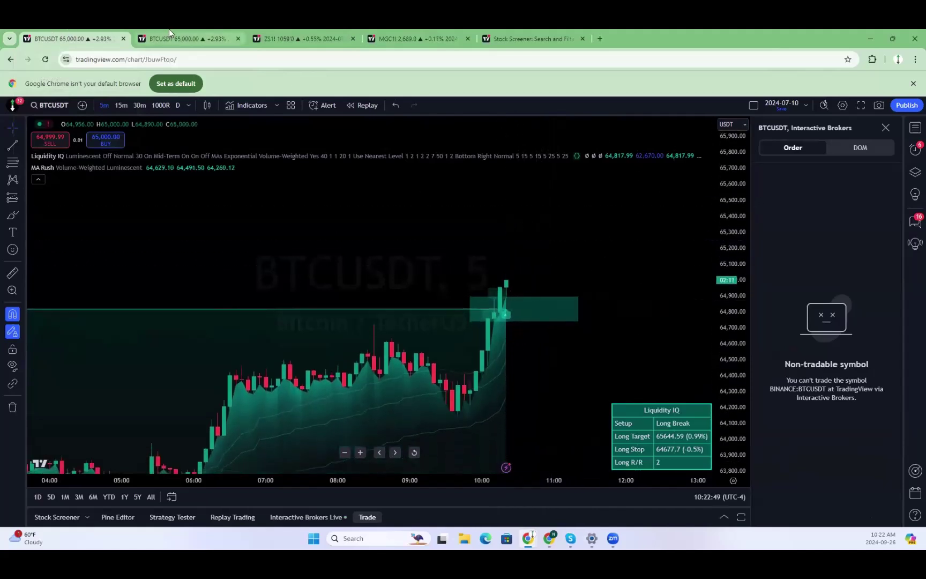
Load the Micro Bitcoin futures chart (MBT1!) in place of BTCUSDT.
type("MBT")
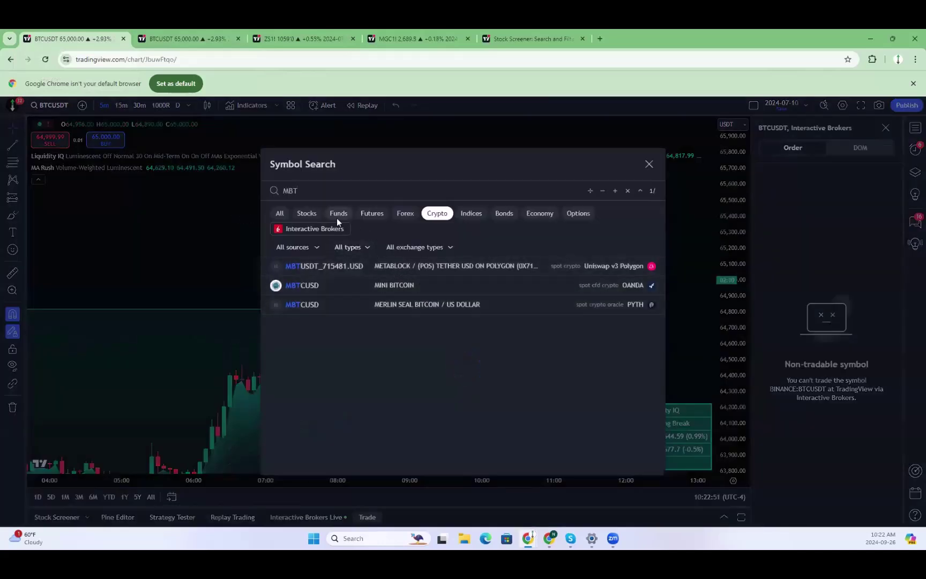
left_click(375, 213)
left_click(413, 268)
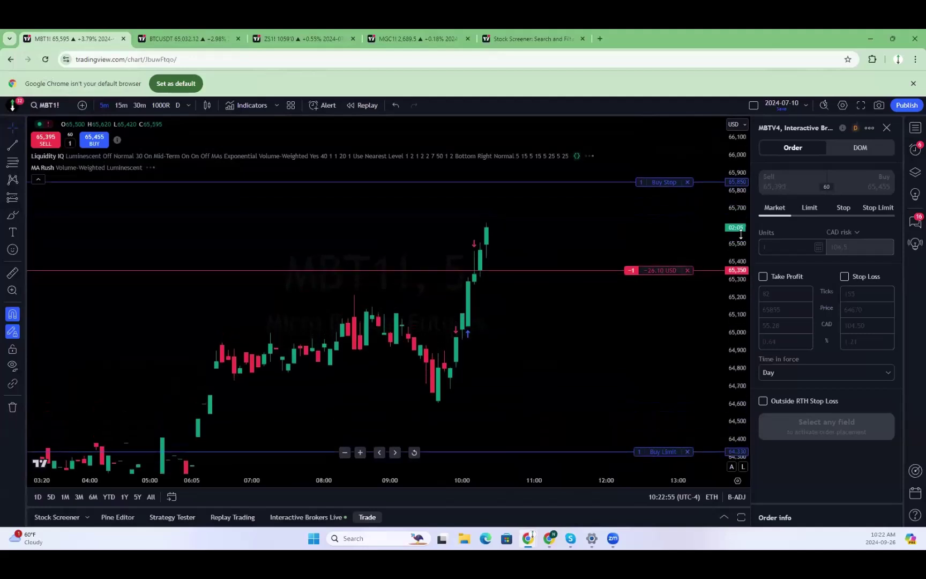
View the MARKETSCOM BITCOIN / US dollar crypto chart in place of MBT1!
type("BTC")
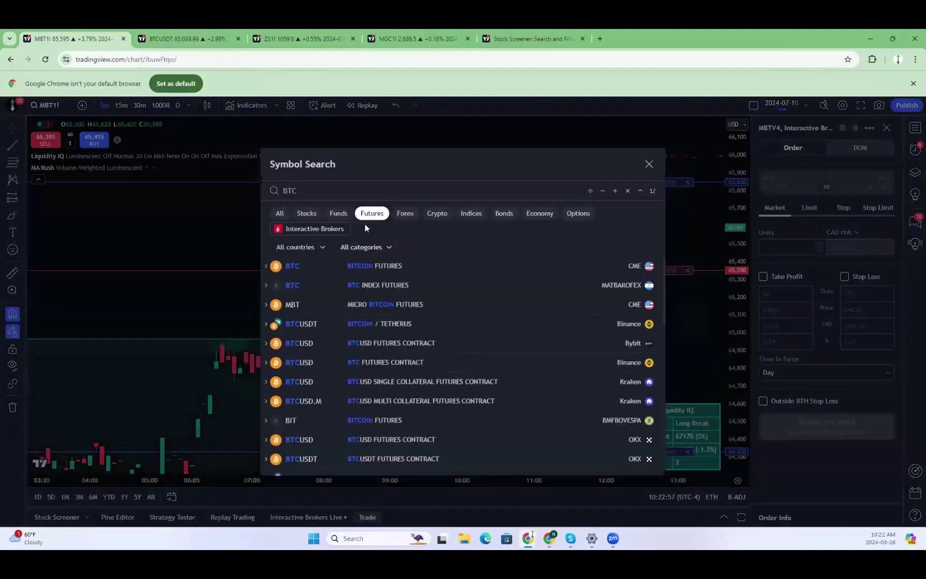
left_click(437, 213)
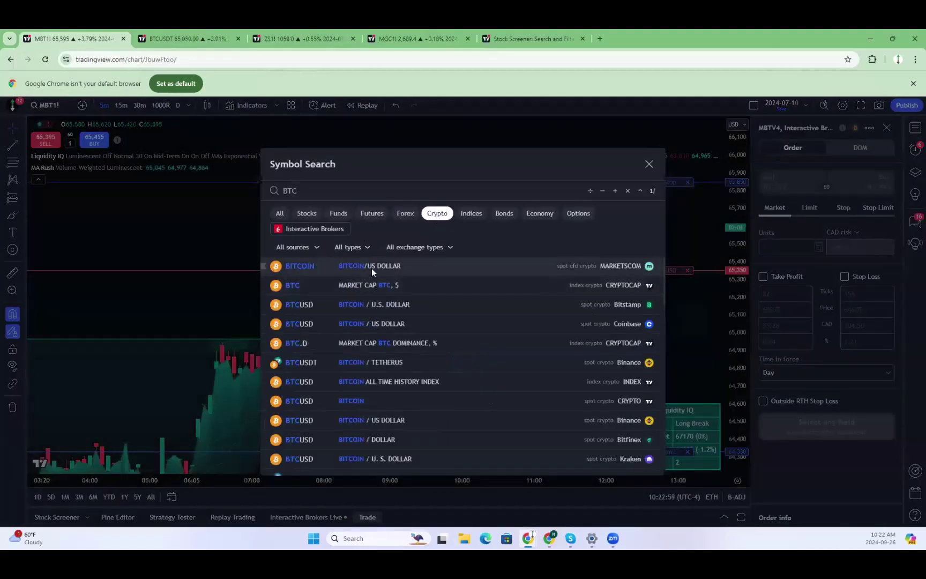
left_click(371, 267)
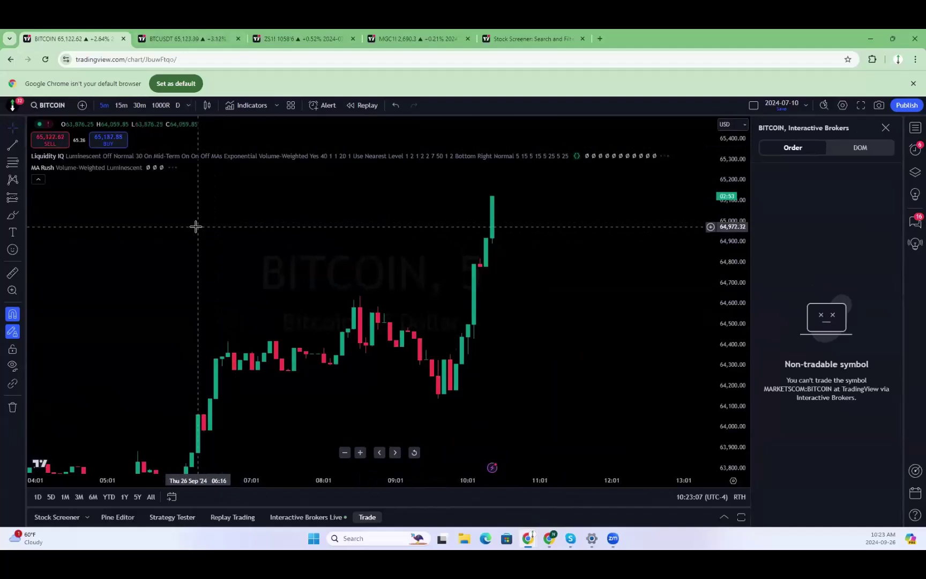
Return to the MBT1! Micro Bitcoin futures chart and move the short's buy stop loss order to 65,880.
type("MBT")
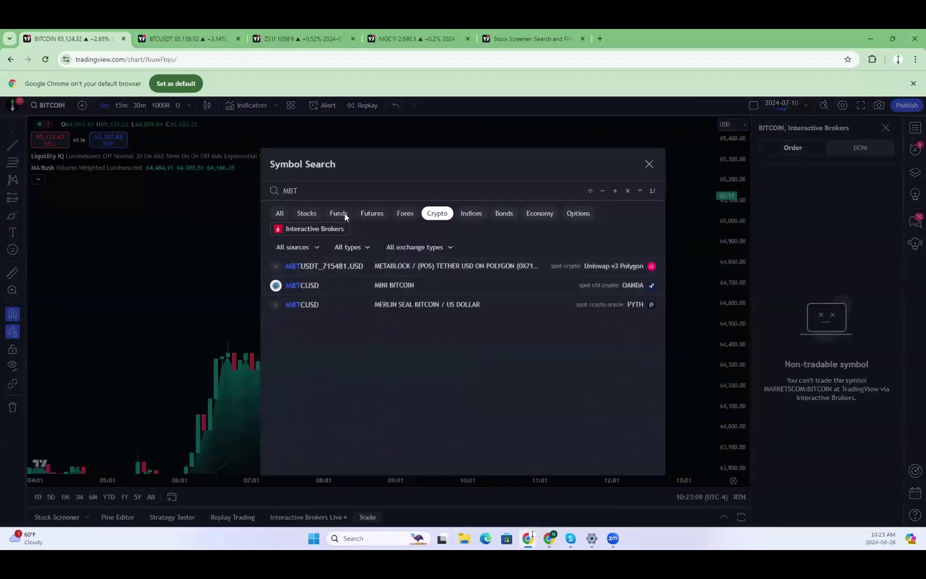
left_click(373, 213)
left_click(358, 268)
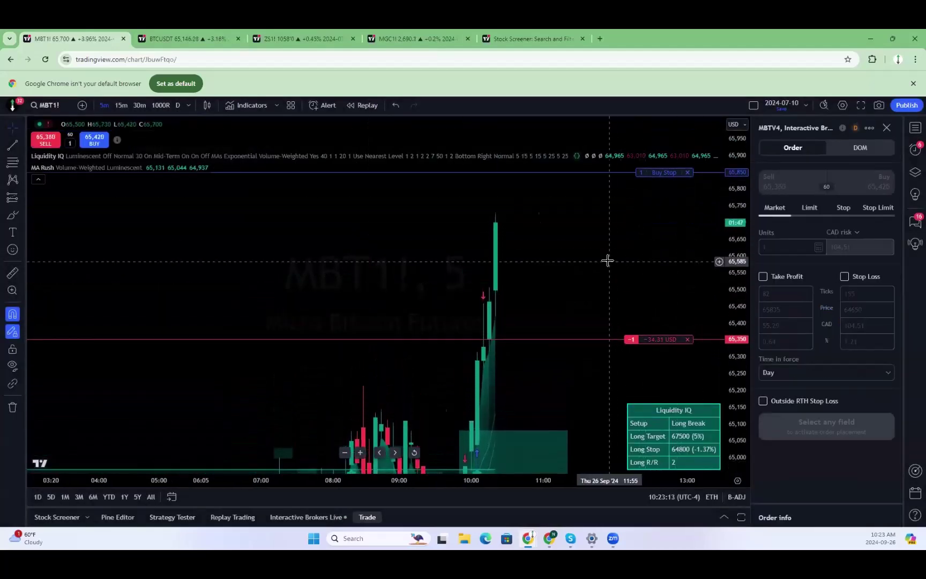
scroll(622, 268, "down", 5)
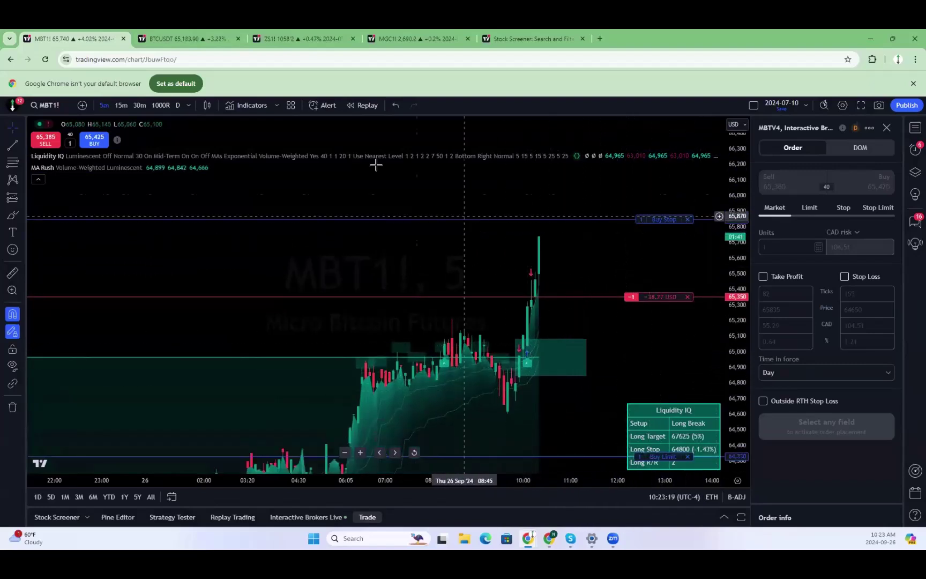
mouse_move(664, 221)
left_mouse_down()
mouse_move(661, 230)
mouse_move(665, 214)
left_mouse_up()
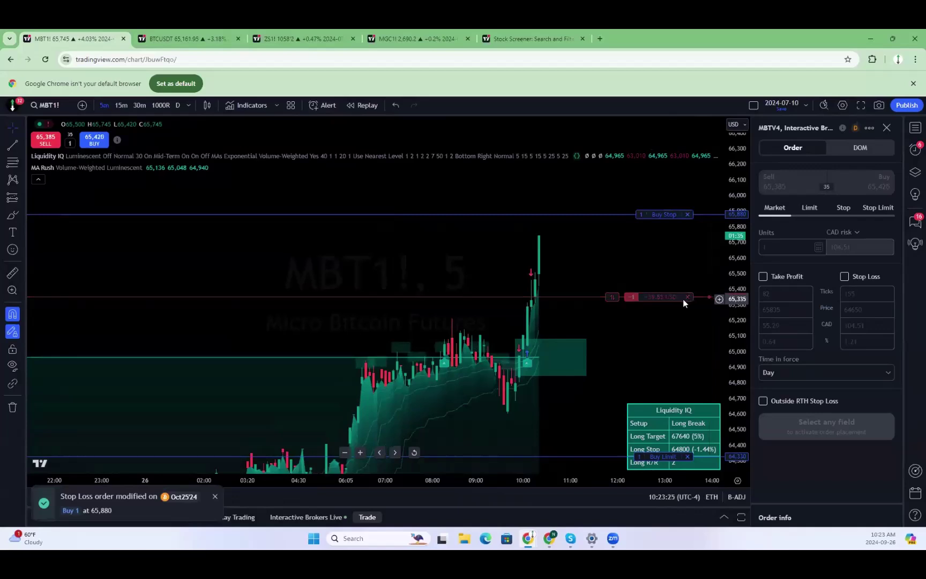
Close the Micro Bitcoin futures short at market and accept the market order confirmation.
left_click(685, 298)
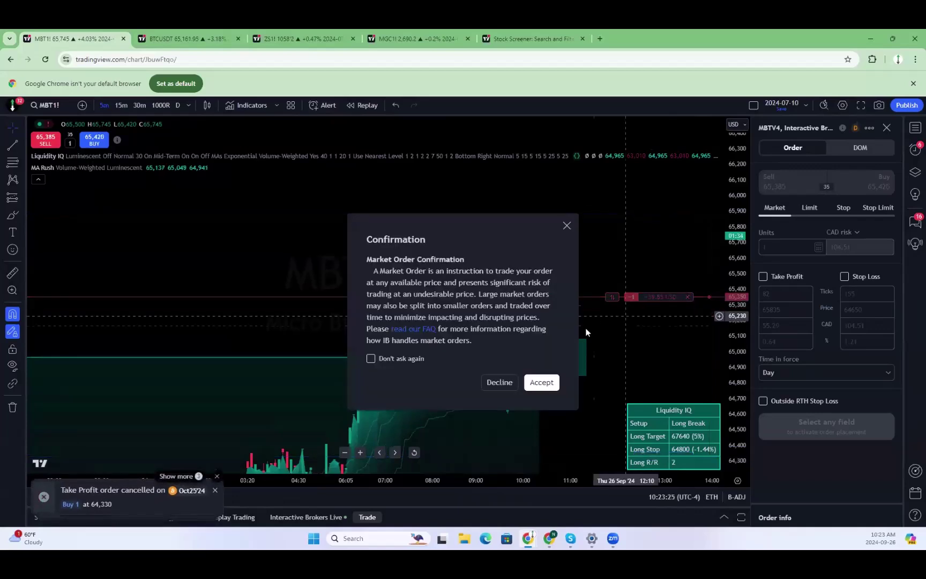
left_click(541, 382)
right_click(539, 373)
left_click(160, 232)
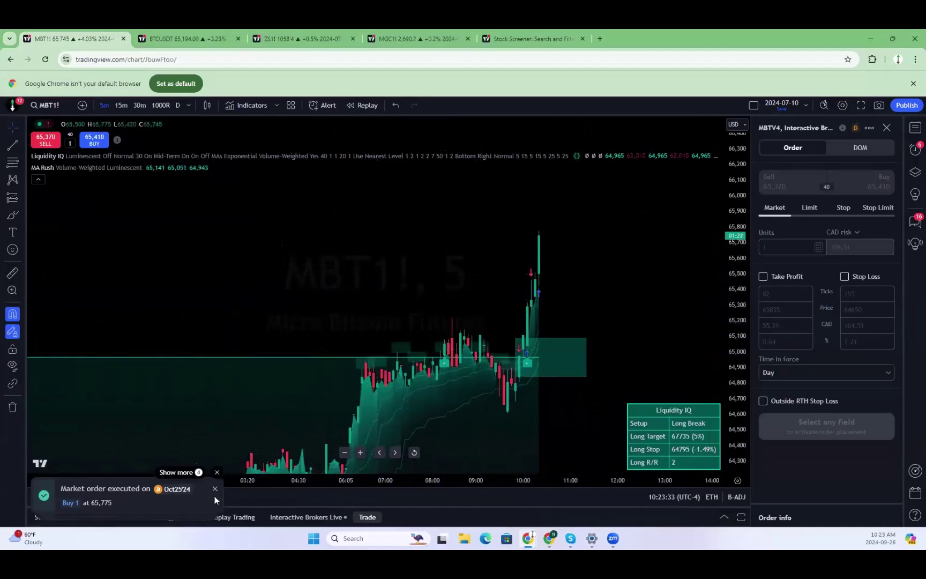
Load the crypto listing of BTCUSDT on the 1-minute Bitcoin chart and inspect the latest price rise.
left_click(181, 39)
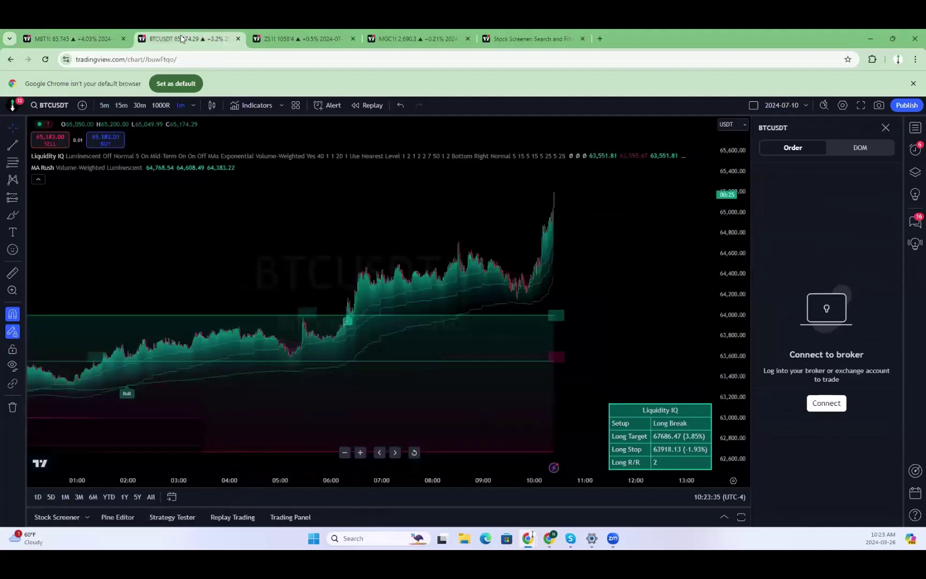
scroll(494, 321, "up", 5)
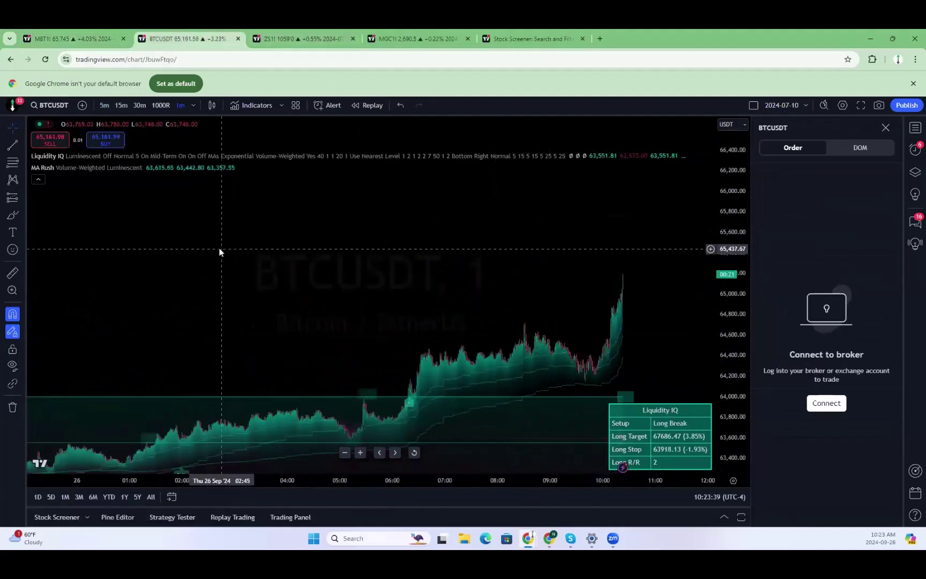
type("BTCUSDT")
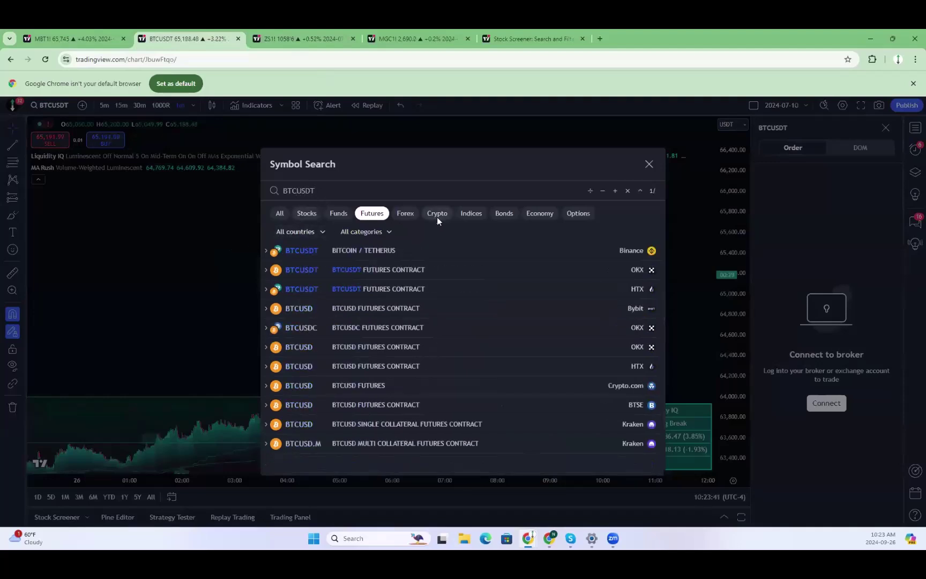
left_click(437, 214)
left_click(381, 251)
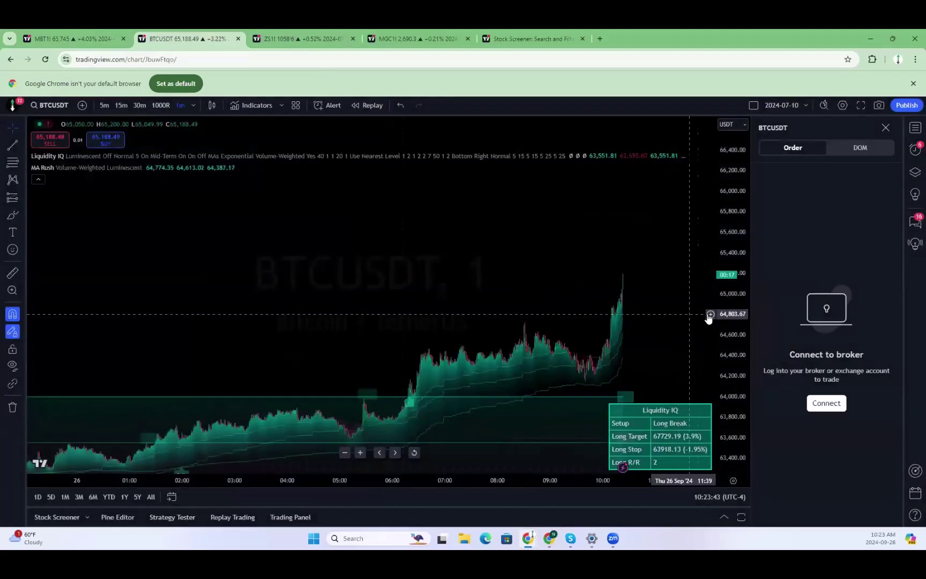
scroll(455, 321, "up", 3)
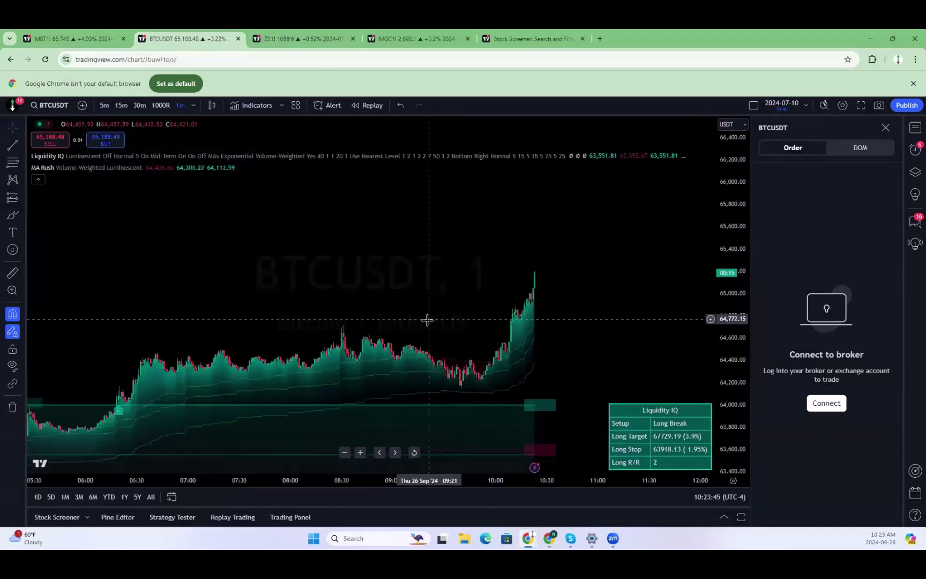
Replace MBT1! with the crypto BTCUSDT listing on the 5-minute chart.
left_click(93, 33)
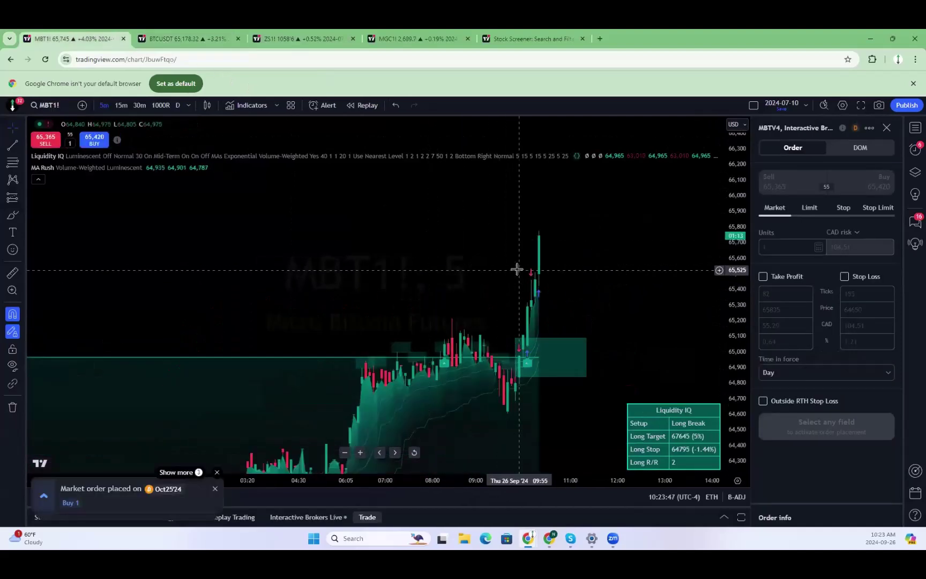
type("BTCUS")
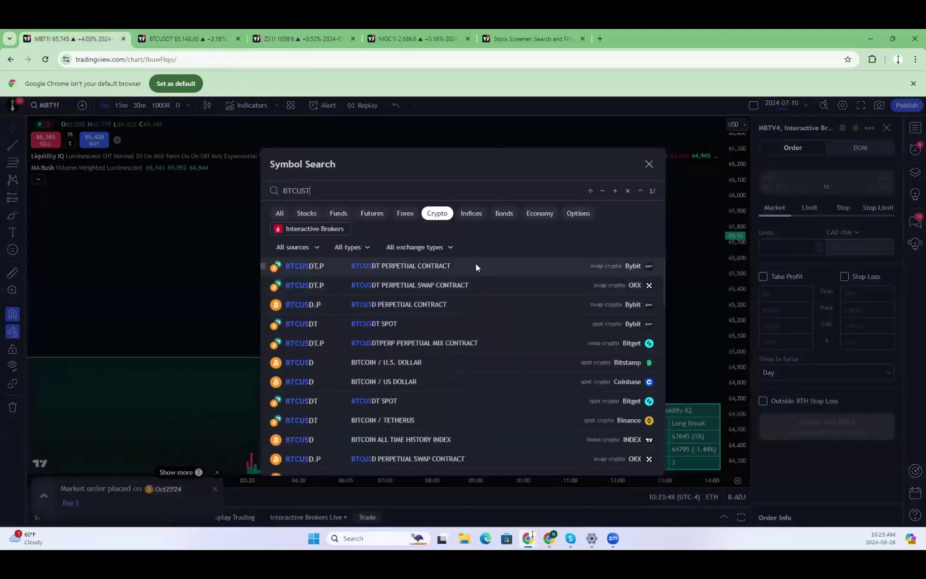
type("T")
left_click(158, 33)
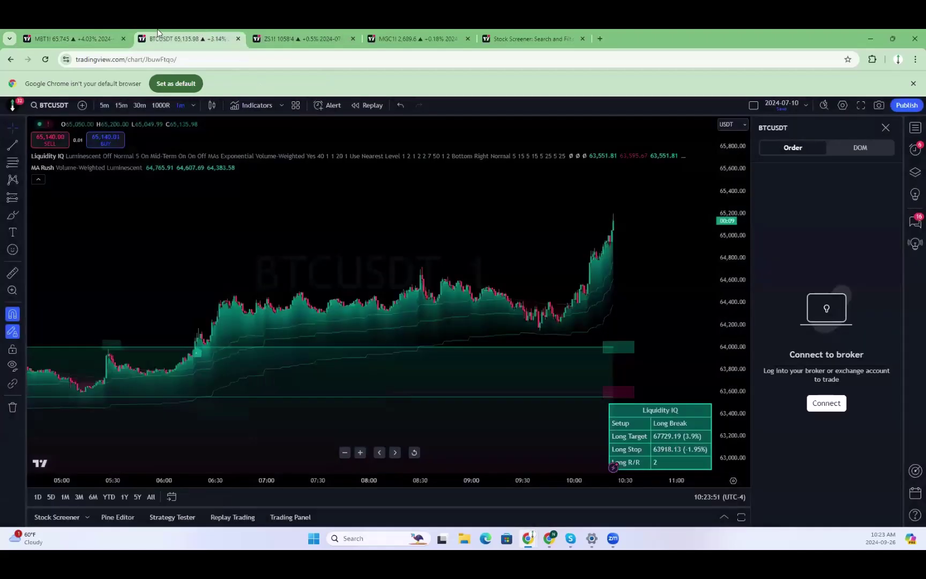
left_click(95, 33)
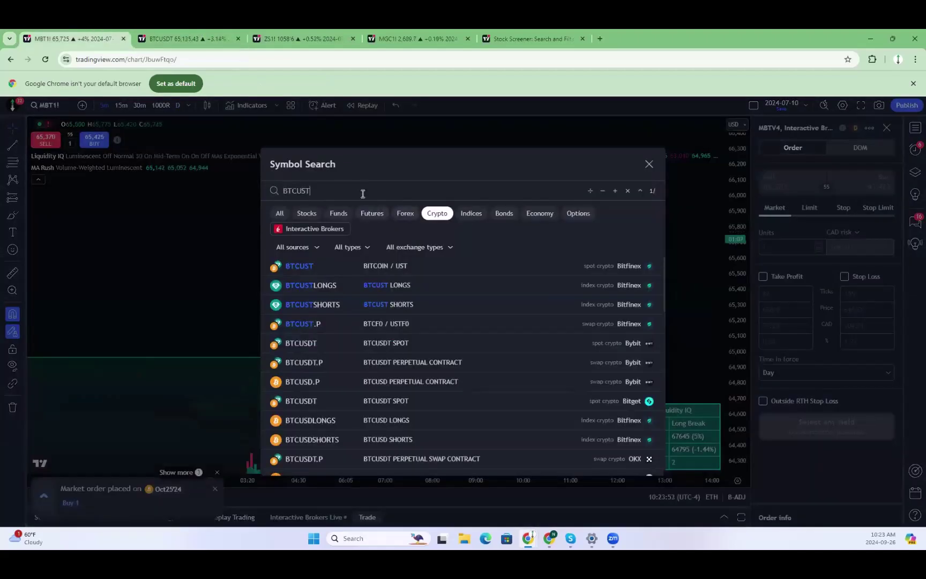
type("DT")
left_click(431, 268)
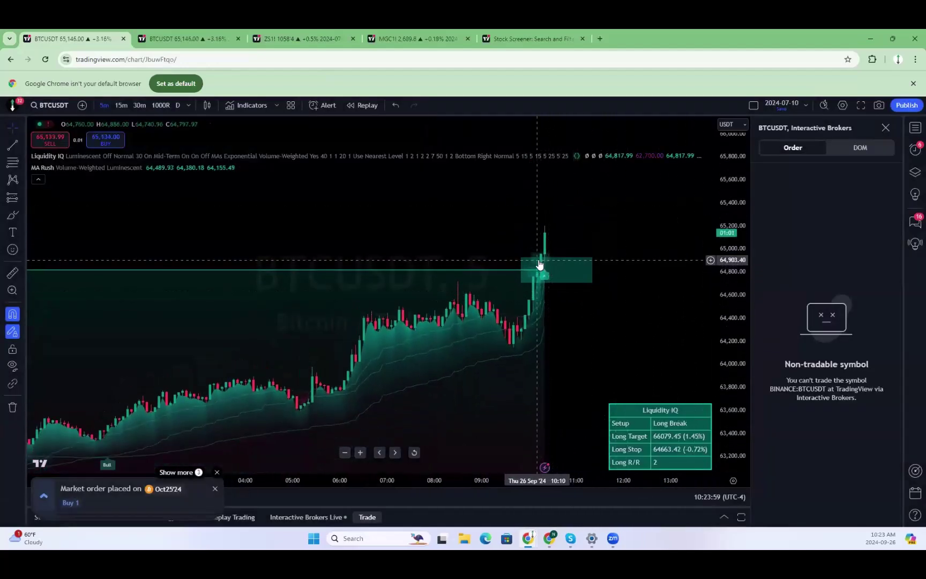
Examine the 5-minute BTCUSDT liquidity capture against the previous days' highs, using a wider price range, and check the other BTCUSDT chart.
scroll(590, 258, "up", 1)
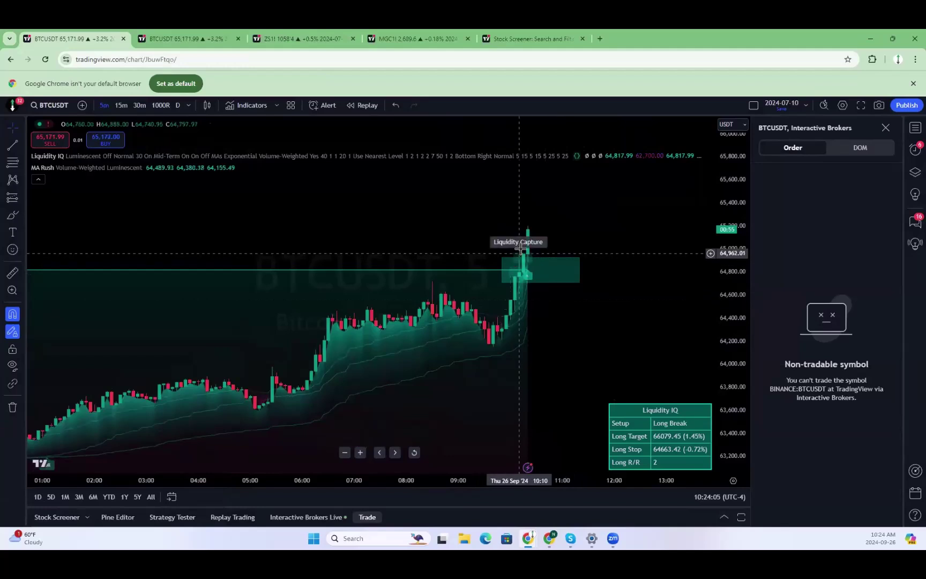
scroll(536, 268, "down", 4)
scroll(514, 204, "down", 3)
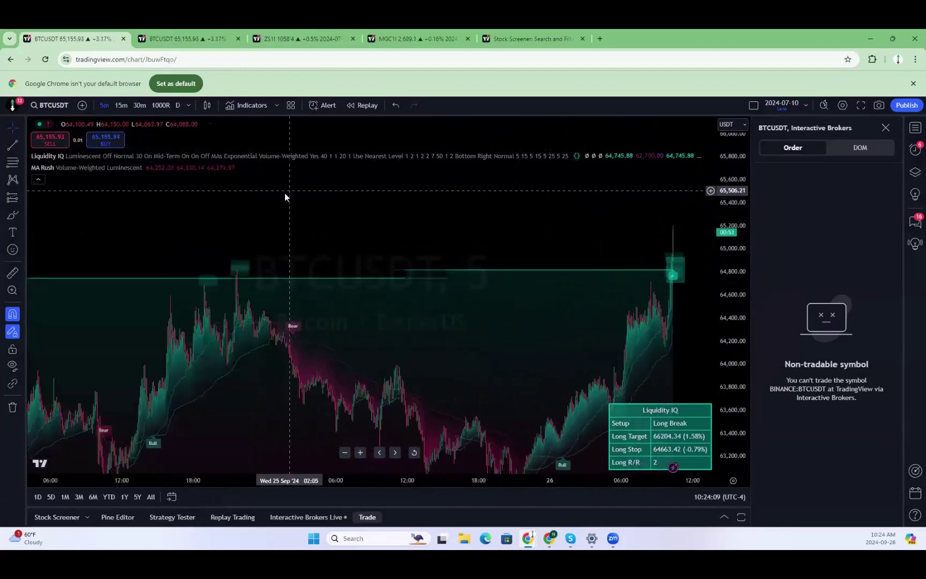
scroll(315, 248, "down", 3)
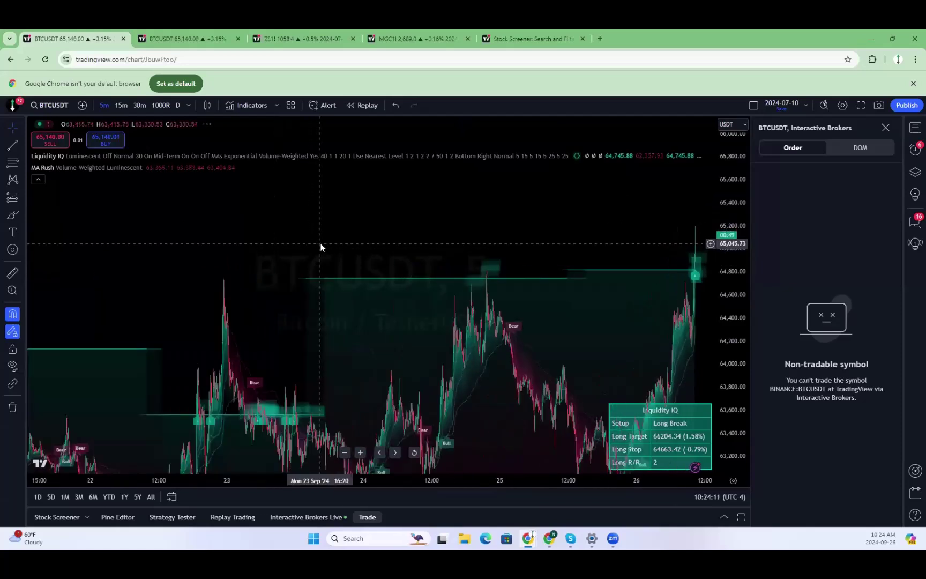
scroll(562, 283, "down", 3)
left_click_drag(734, 207, 750, 399)
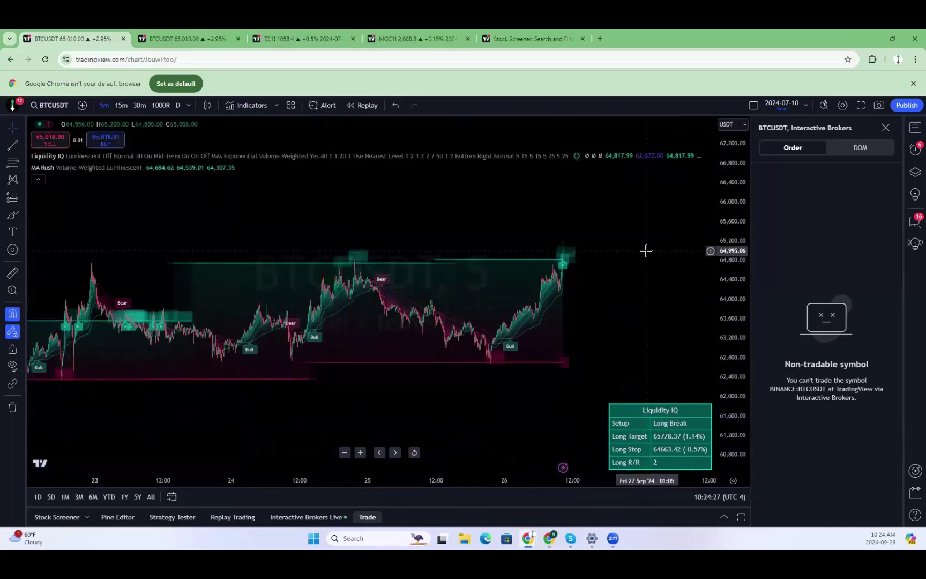
left_click(181, 31)
key("ctrl+1")
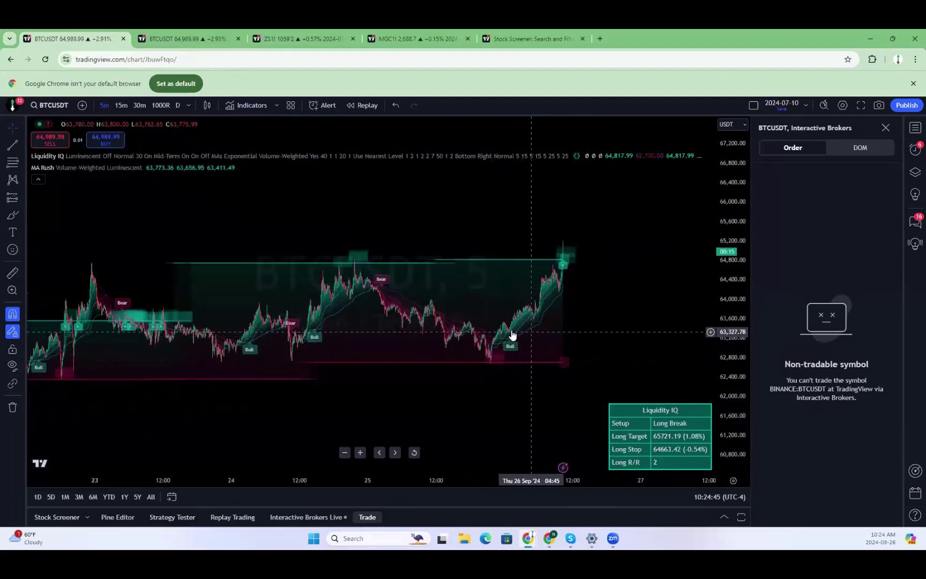
Review the upper and lower liquidity levels and captures on the 5-minute BTCUSDT chart from about 18 to 26 September.
left_click_drag(446, 377, 555, 343)
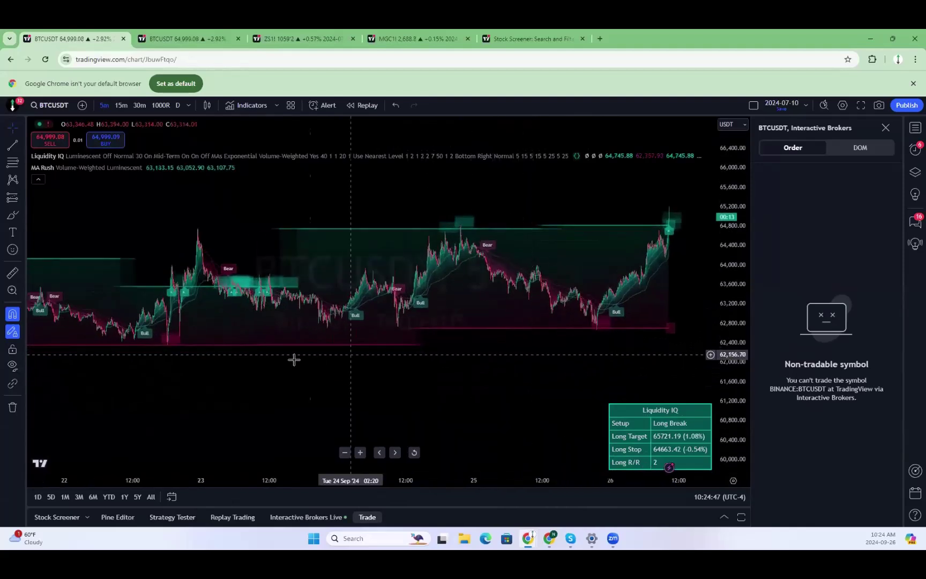
scroll(306, 354, "down", 3)
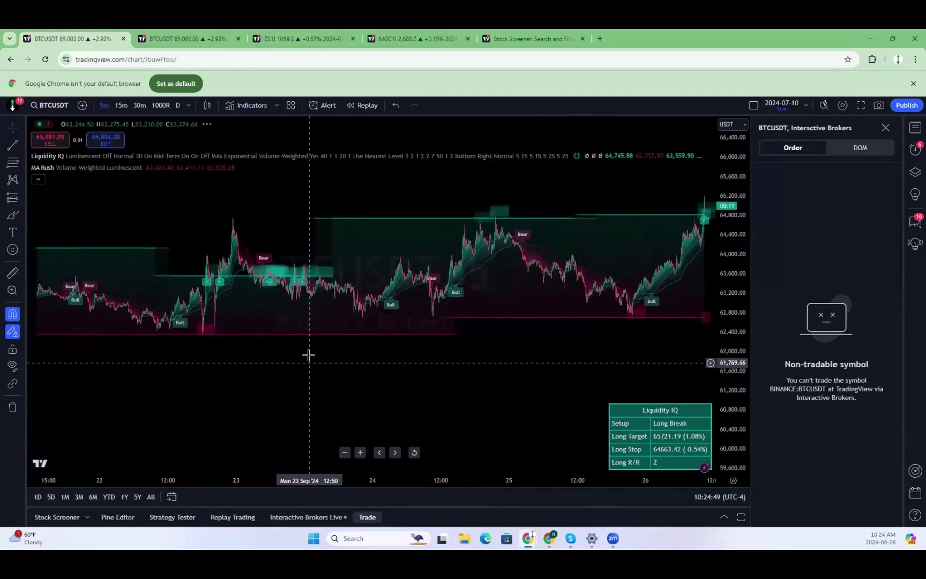
scroll(345, 338, "down", 3)
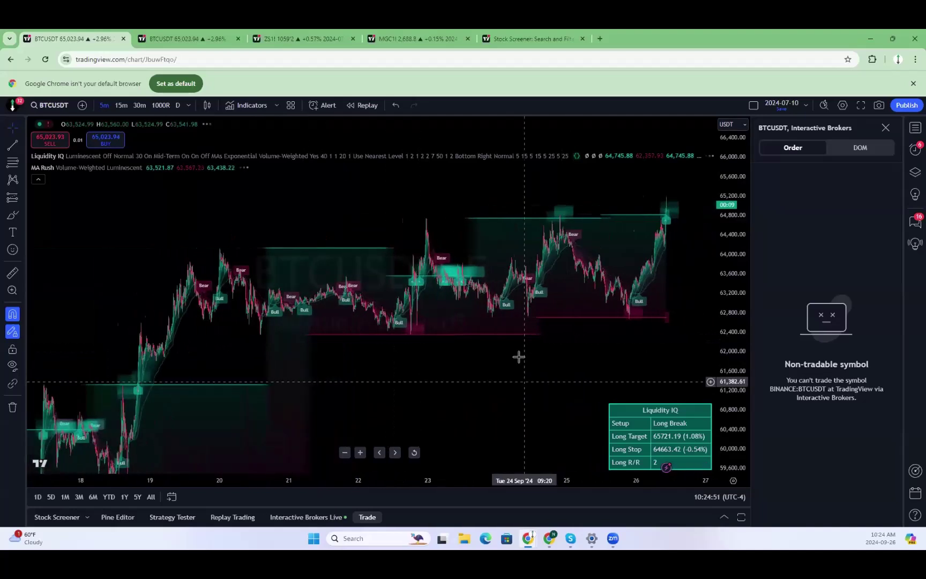
left_click_drag(717, 298, 717, 310)
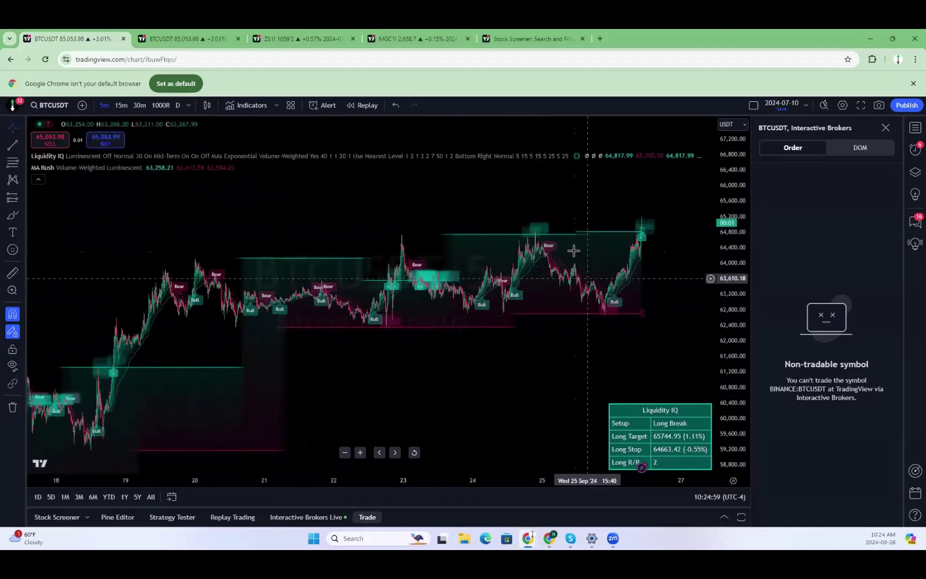
scroll(539, 375, "up", 2)
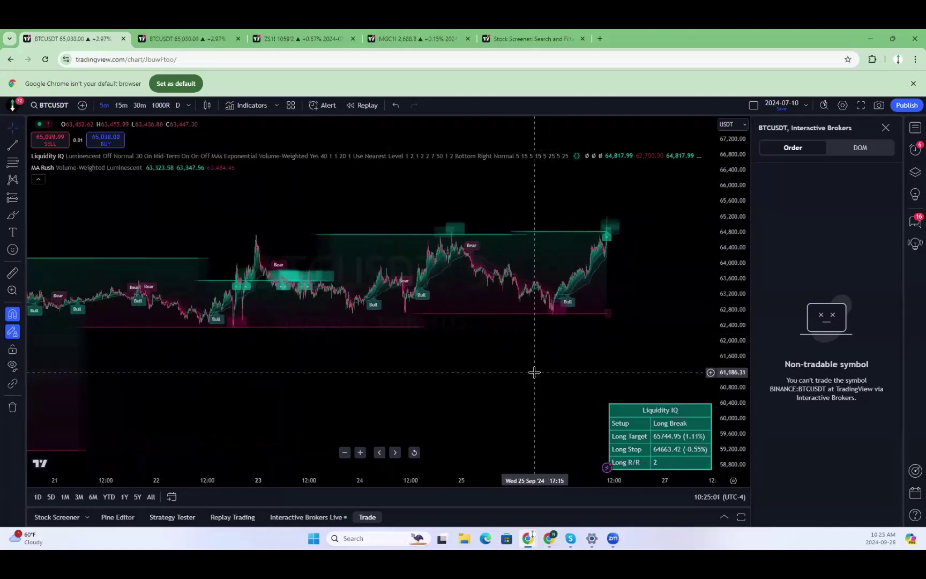
scroll(484, 381, "left", 2)
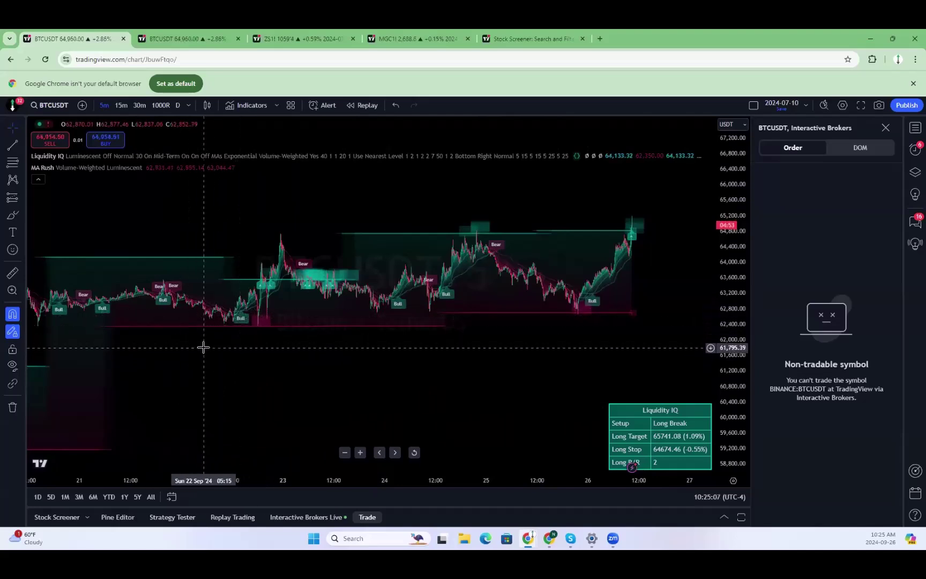
left_click_drag(217, 350, 415, 314)
left_click_drag(534, 296, 301, 334)
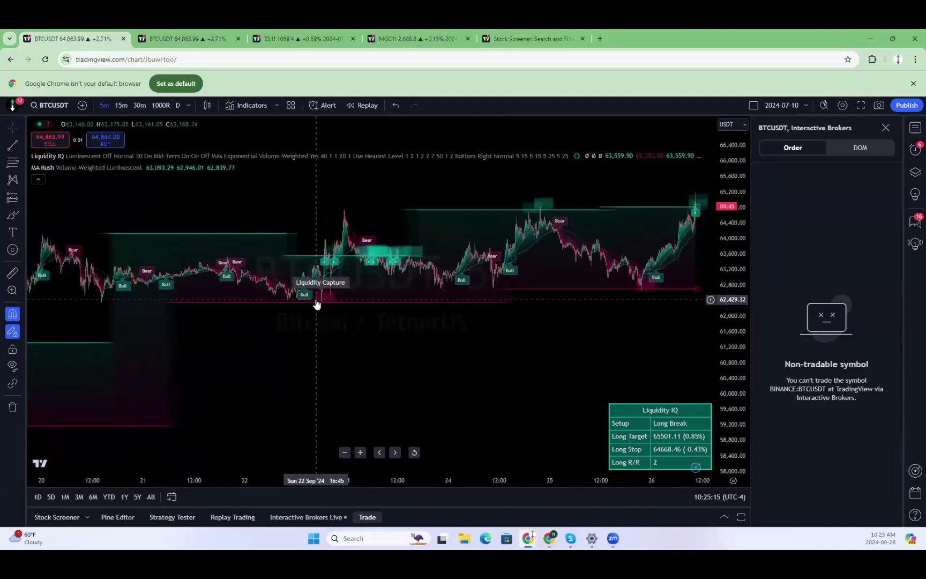
left_click_drag(494, 288, 374, 308)
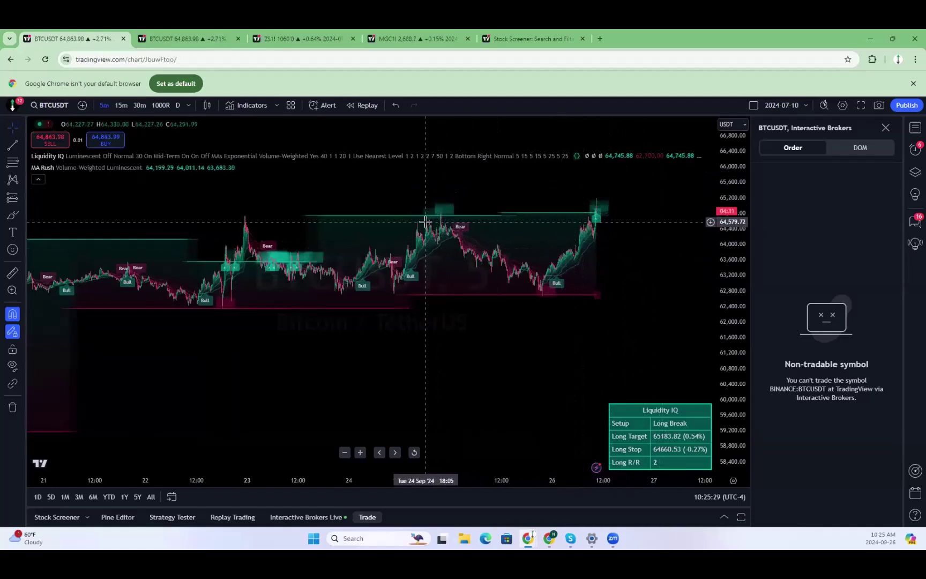
Inspect the 26 September BTCUSDT breakout up close and compare it with the mid-September liquidity breaks on the 5-minute chart.
scroll(573, 229, "up", 3)
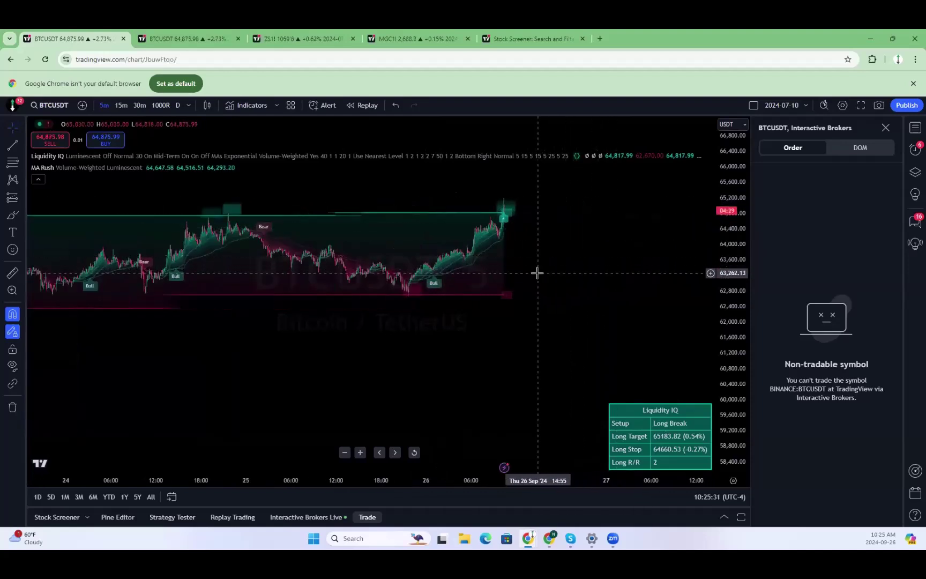
left_click_drag(535, 270, 694, 306)
scroll(502, 250, "up", 3)
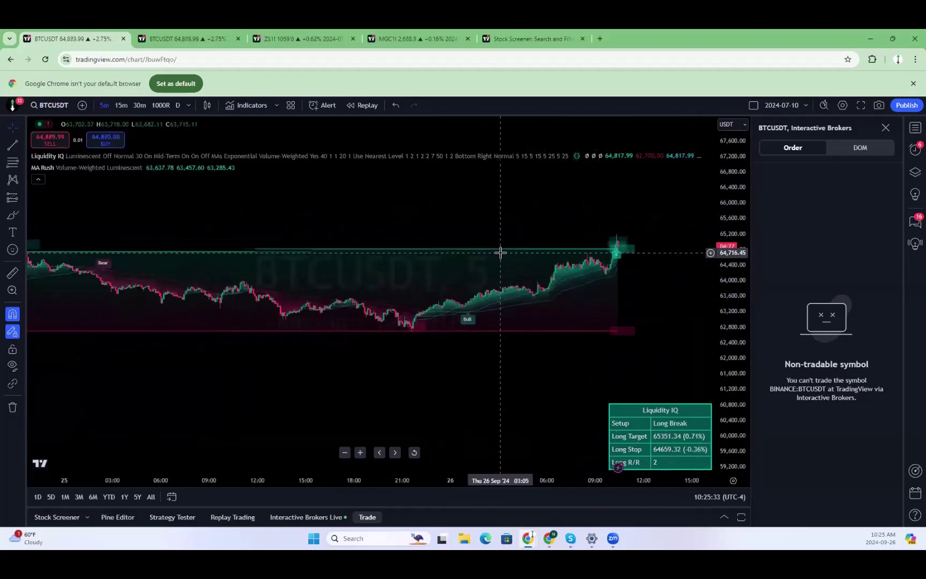
scroll(557, 262, "up", 2)
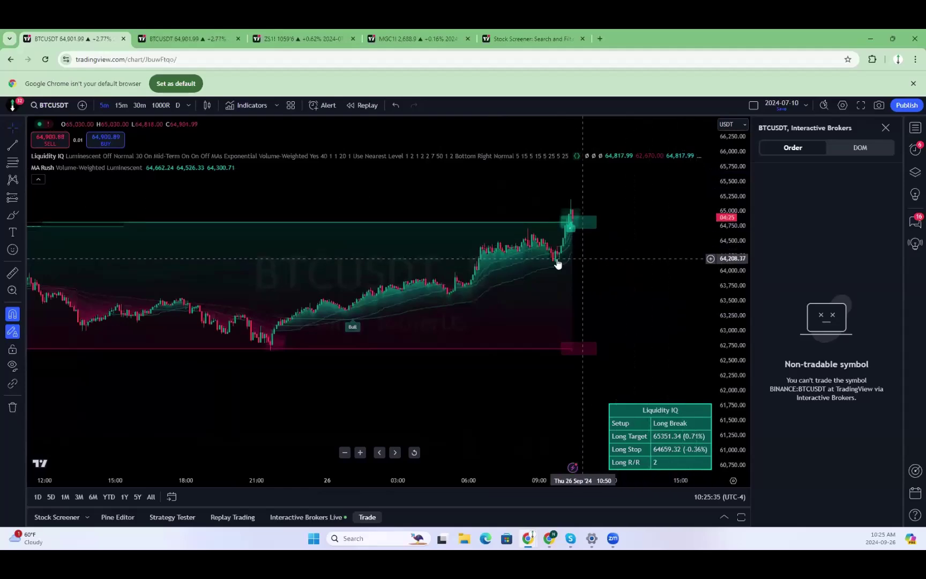
scroll(458, 261, "down", 3)
right_click(449, 264)
left_click_drag(306, 393, 766, 186)
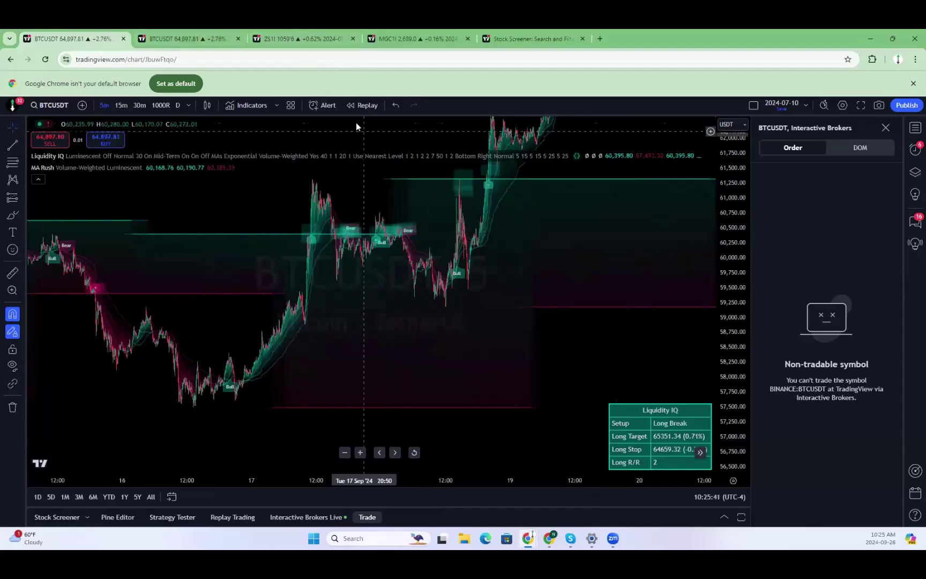
left_click_drag(534, 223, 242, 304)
left_click_drag(419, 283, 241, 440)
scroll(242, 440, "up", 5)
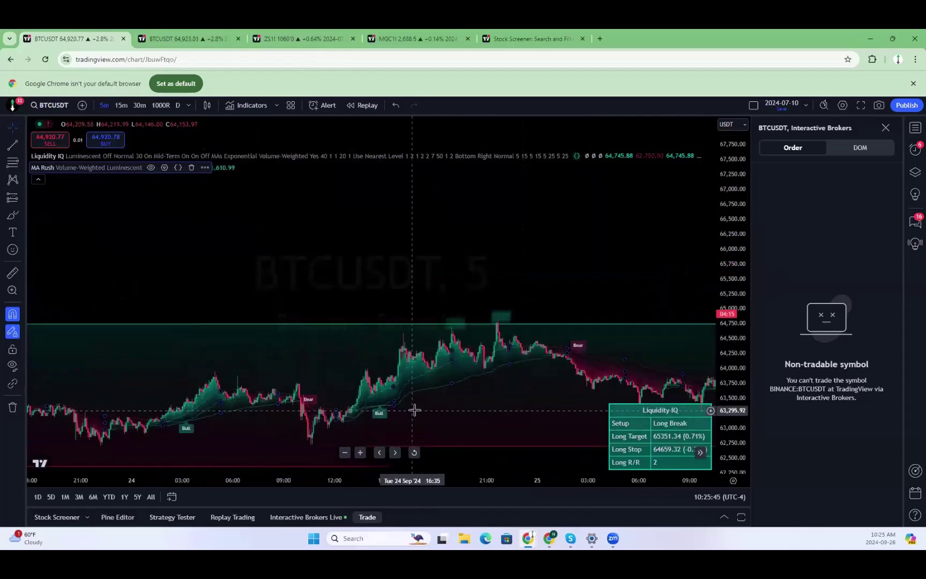
left_click_drag(415, 410, 182, 261)
scroll(605, 281, "up", 3)
left_click_drag(606, 281, 540, 332)
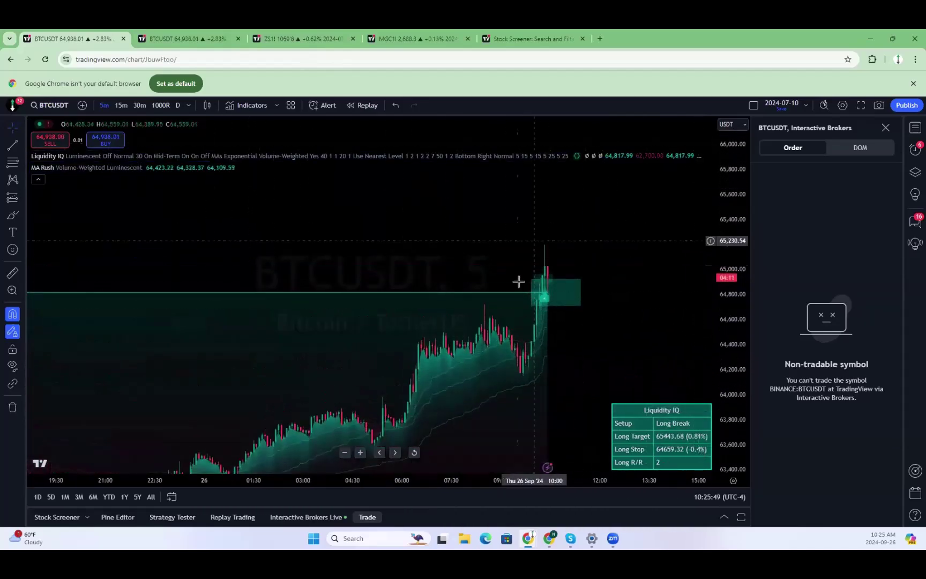
Switch to the four-chart futures layout, enlarge its upper row of charts, and review the ZS1! soybean futures setup over a longer period.
left_click(279, 39)
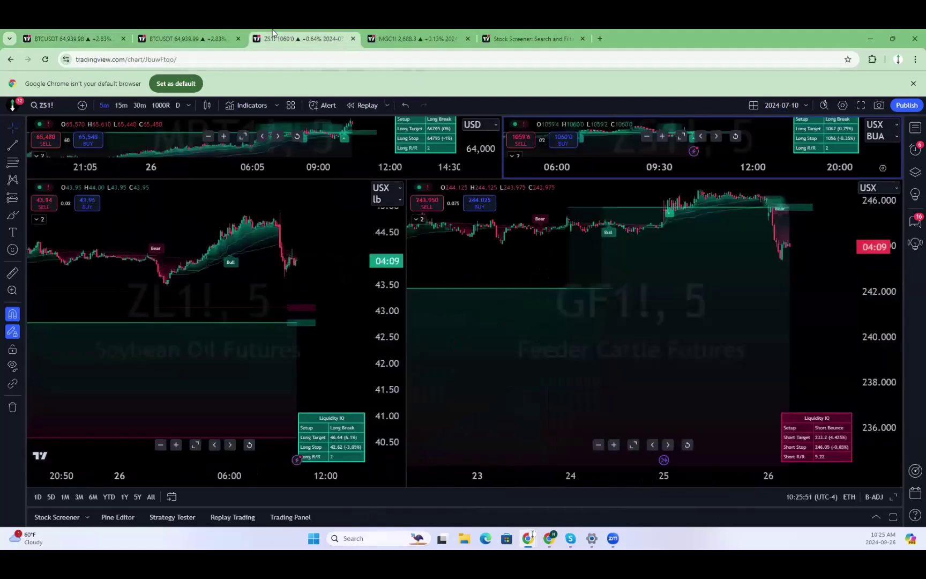
left_click(719, 300)
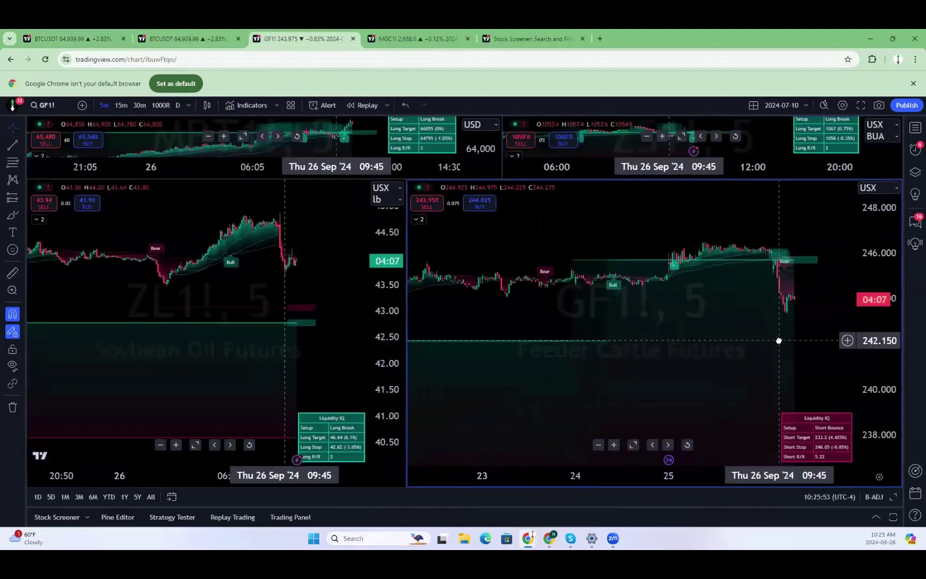
left_click_drag(590, 180, 632, 397)
left_click(635, 342)
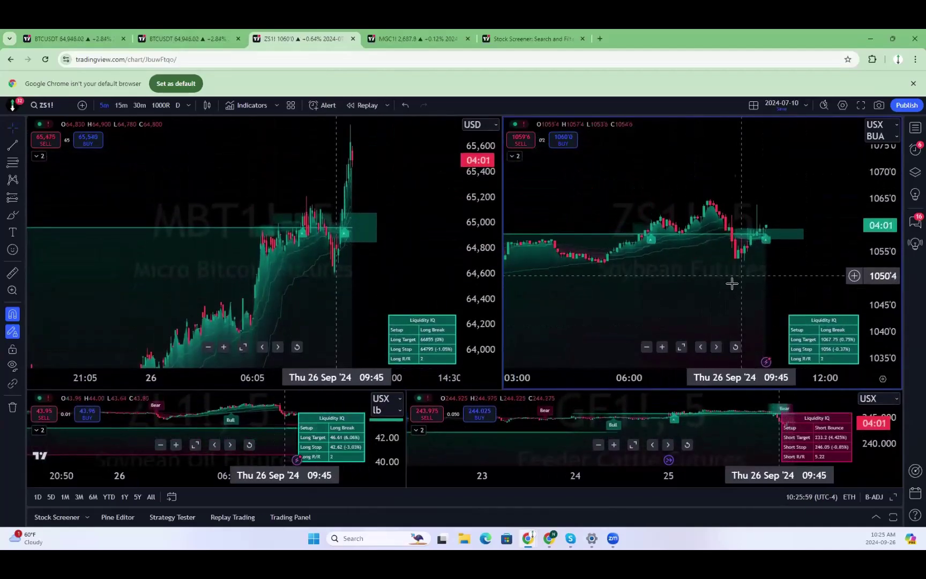
scroll(739, 284, "down", 3)
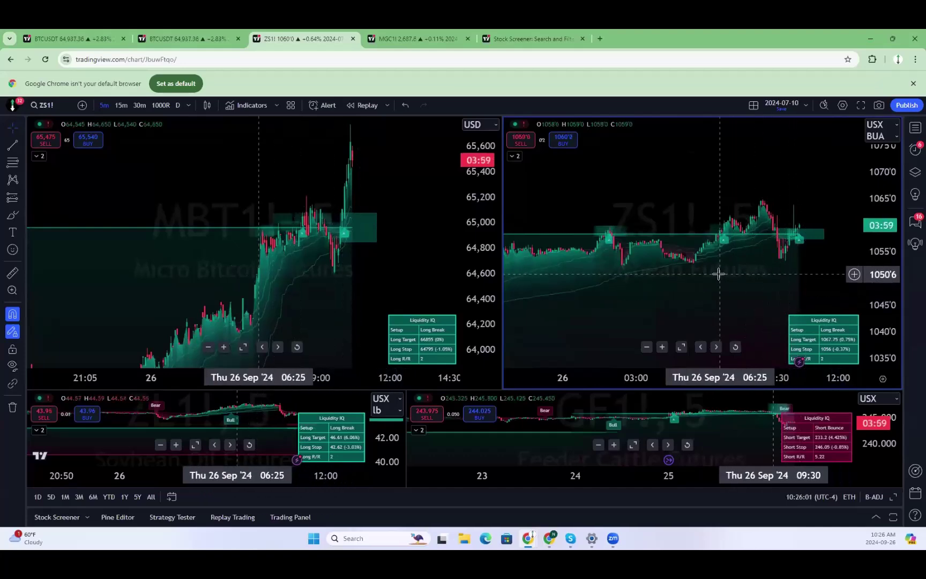
Switch to the metals futures layout and review the 5-minute MHG1! copper breakout, using a wider price range.
key("ctrl+Tab")
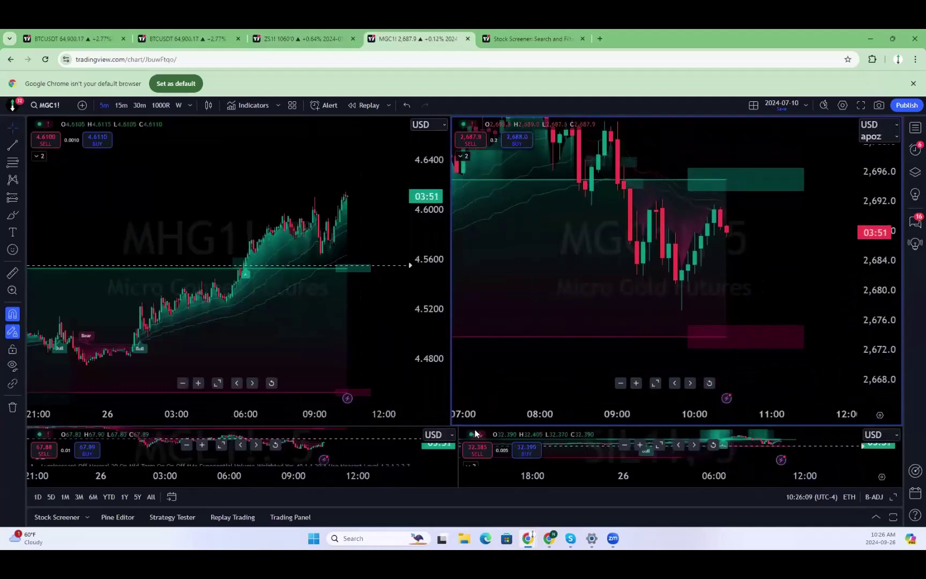
mouse_move(472, 427)
left_mouse_down()
mouse_move(446, 145)
mouse_move(492, 401)
mouse_move(471, 421)
left_mouse_up()
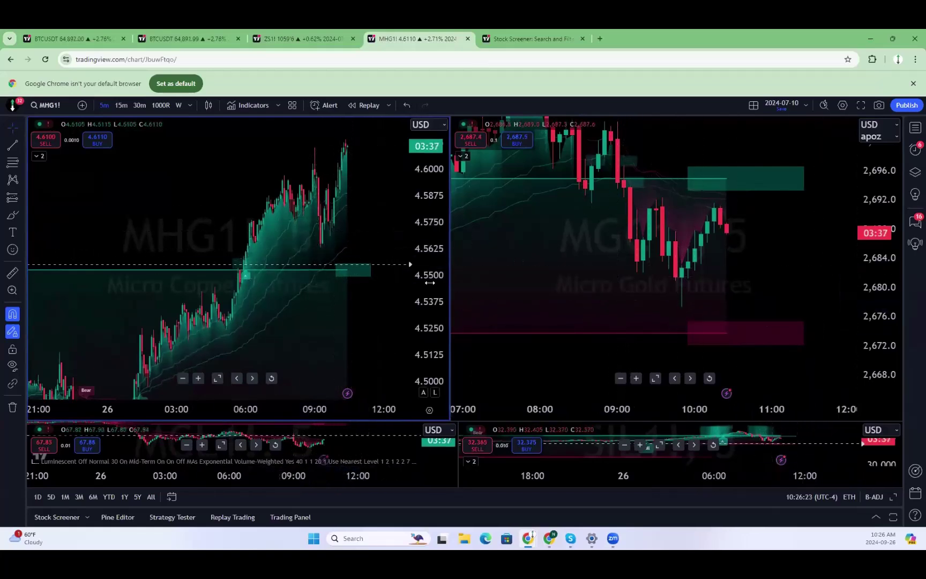
left_click_drag(420, 192, 337, 266)
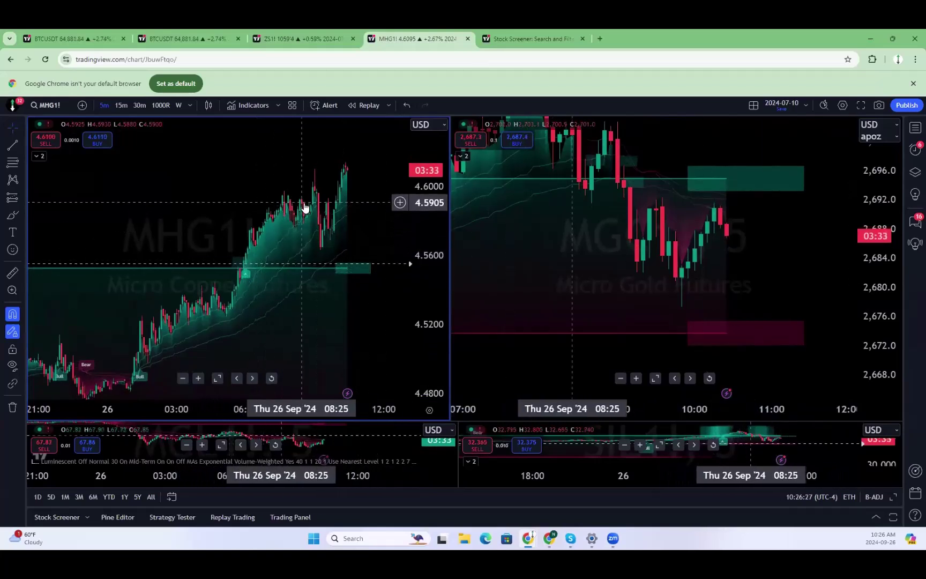
right_click(376, 210)
left_click(326, 265)
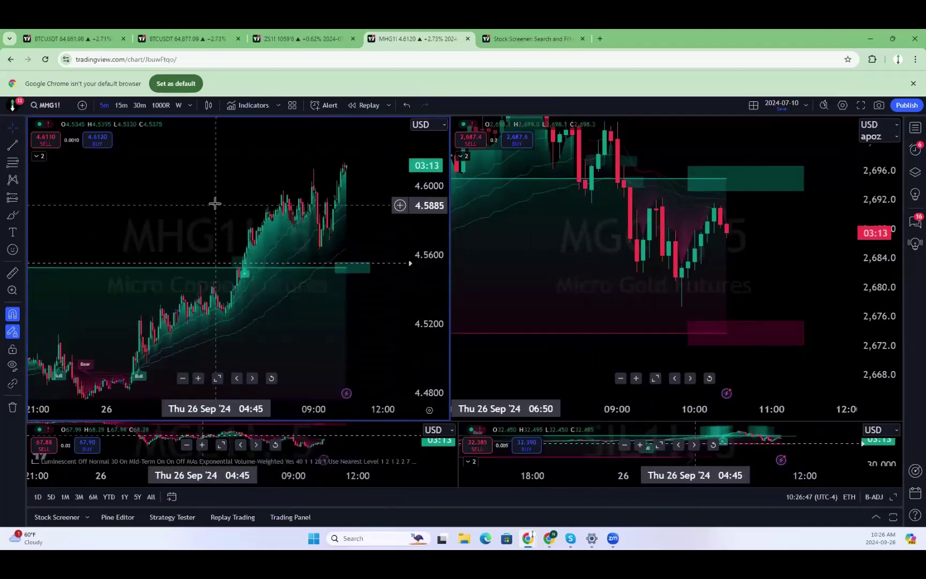
right_click(304, 261)
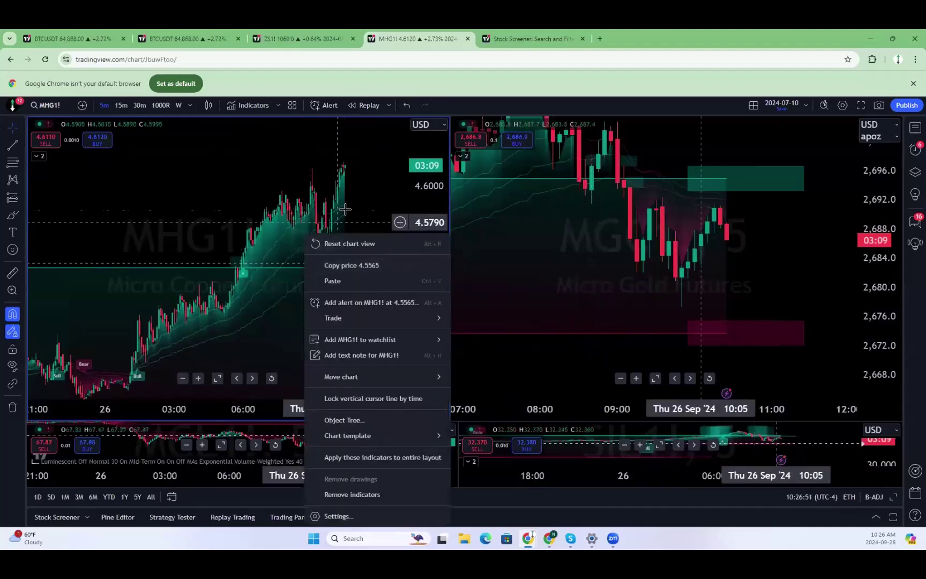
Review the 5-minute MGC1! gold chart over a longer period and wider price range, and enlarge the layout's upper row of charts.
scroll(570, 238, "down", 4)
scroll(694, 308, "down", 3)
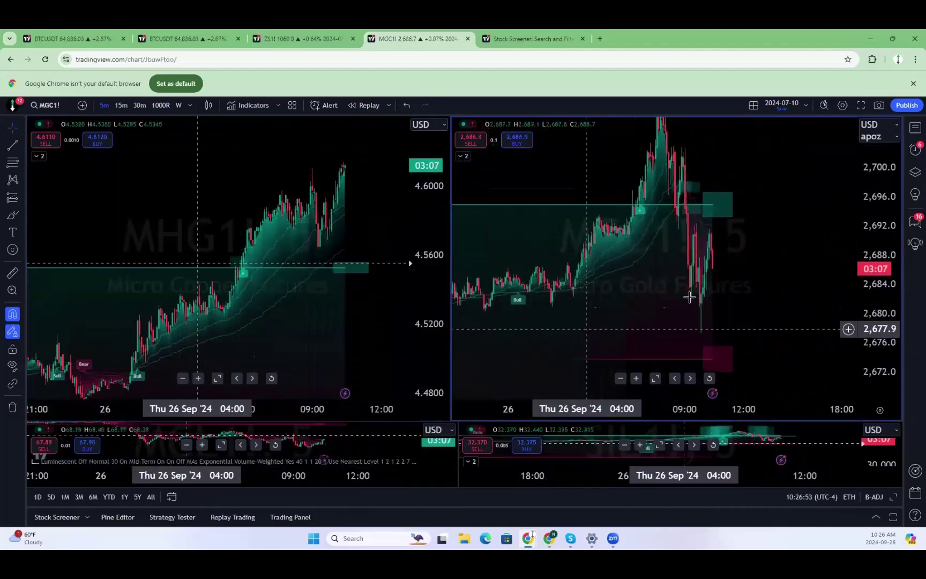
left_click_drag(872, 268, 872, 299)
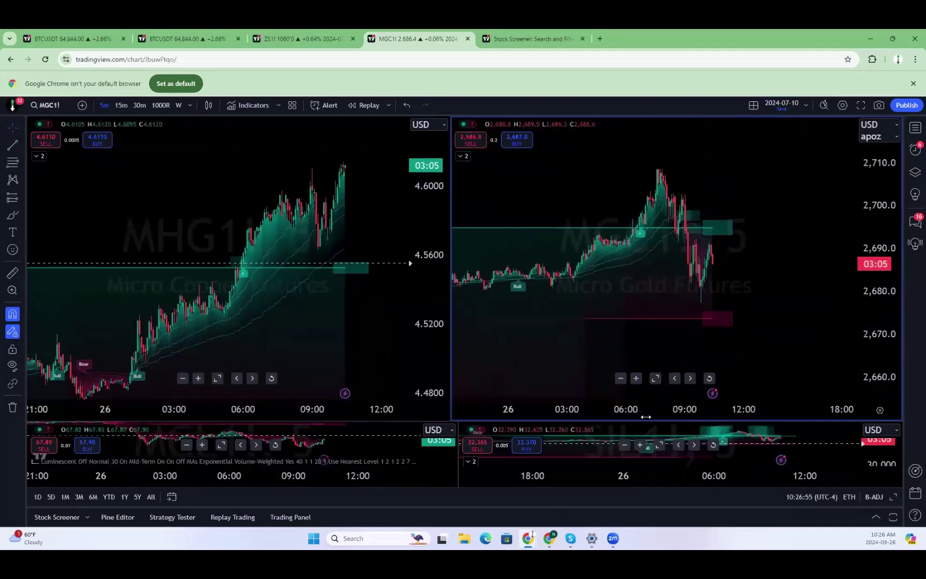
left_click_drag(646, 421, 638, 470)
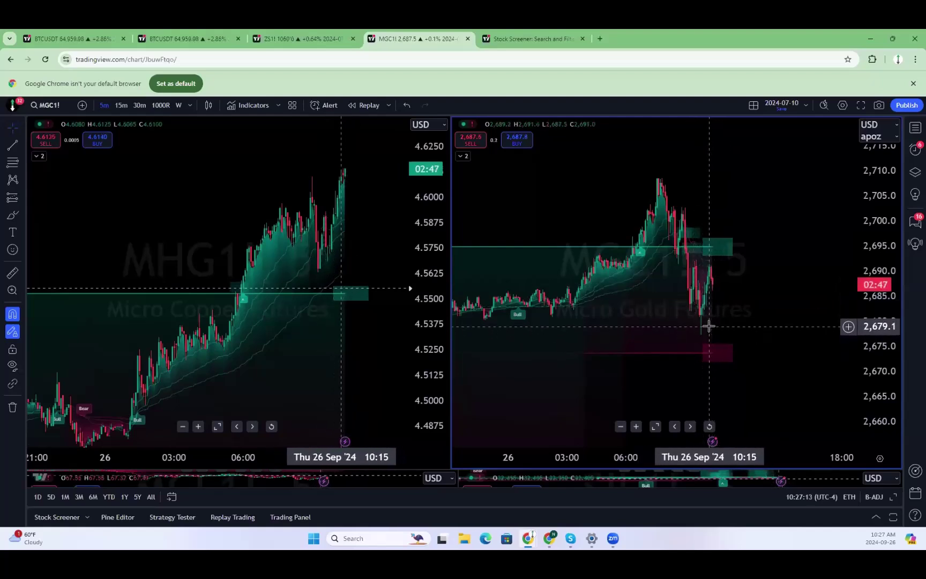
right_click(504, 370)
left_click(681, 452)
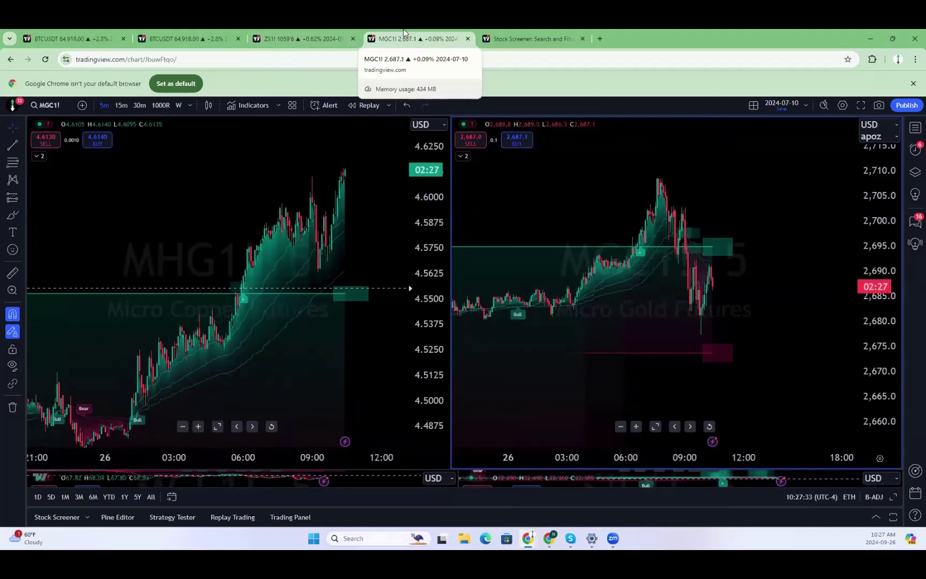
Return to the four-chart layout with soybean futures and inspect the latest MBT1! Micro Bitcoin spike.
left_click(314, 33)
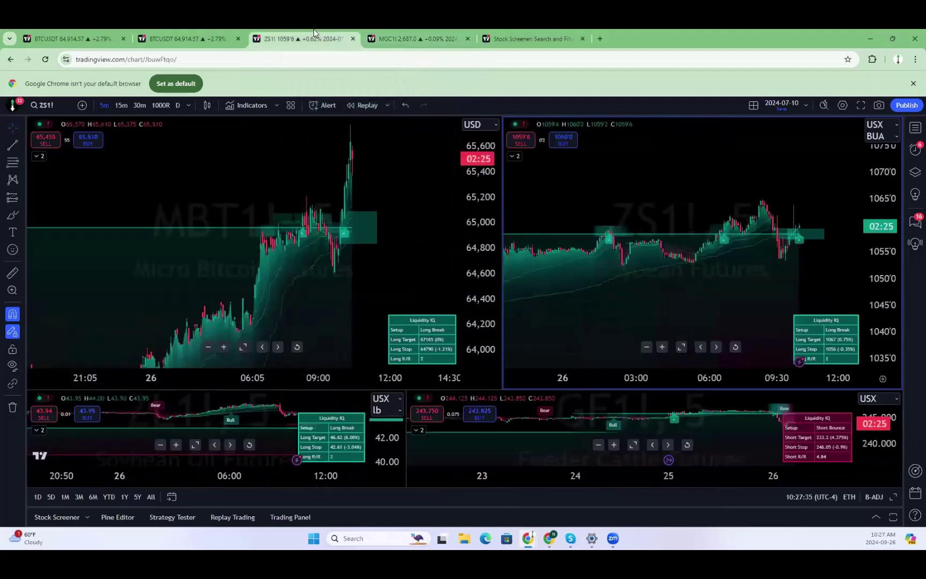
right_click(311, 32)
left_click(463, 376)
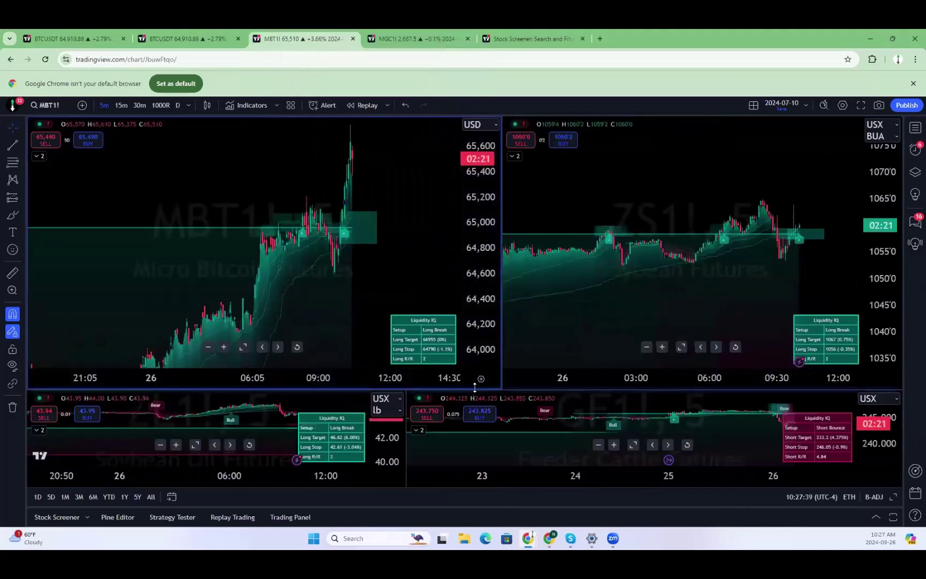
left_click_drag(417, 243, 424, 169)
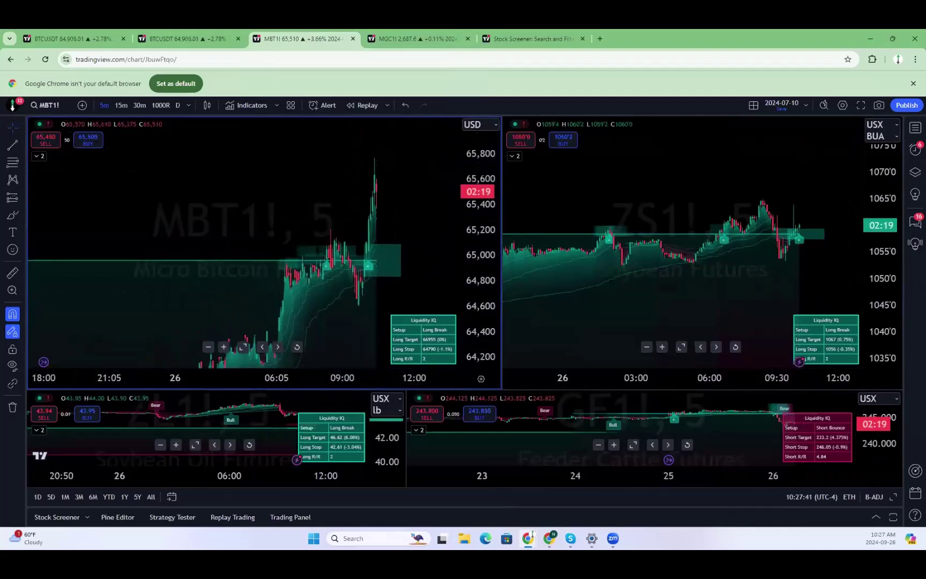
Check the 1-minute BTCUSDT chart and examine the 26 September liquidity break on the 5-minute BTCUSDT chart.
left_click(228, 31)
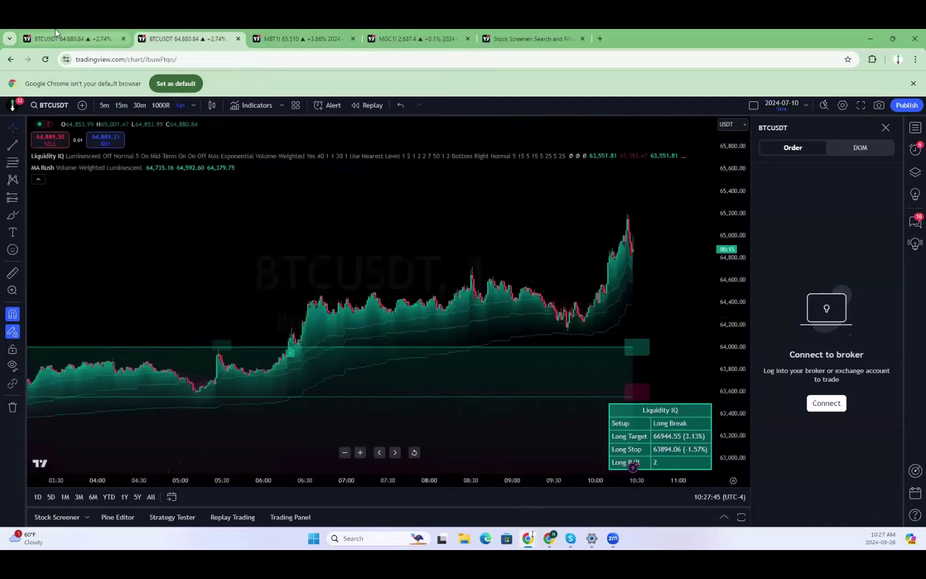
key("ctrl+shift+Tab")
scroll(660, 173, "down", 5)
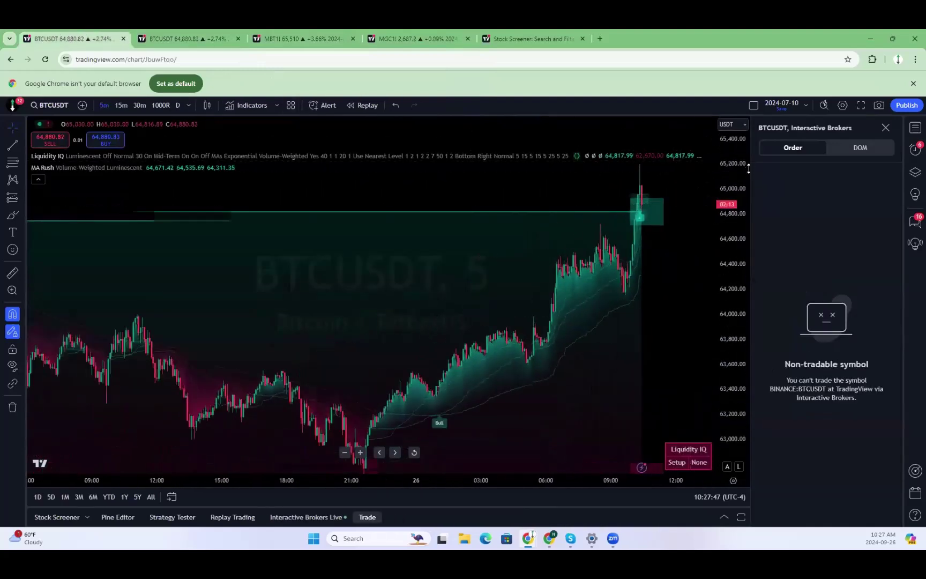
left_click_drag(664, 284, 637, 291)
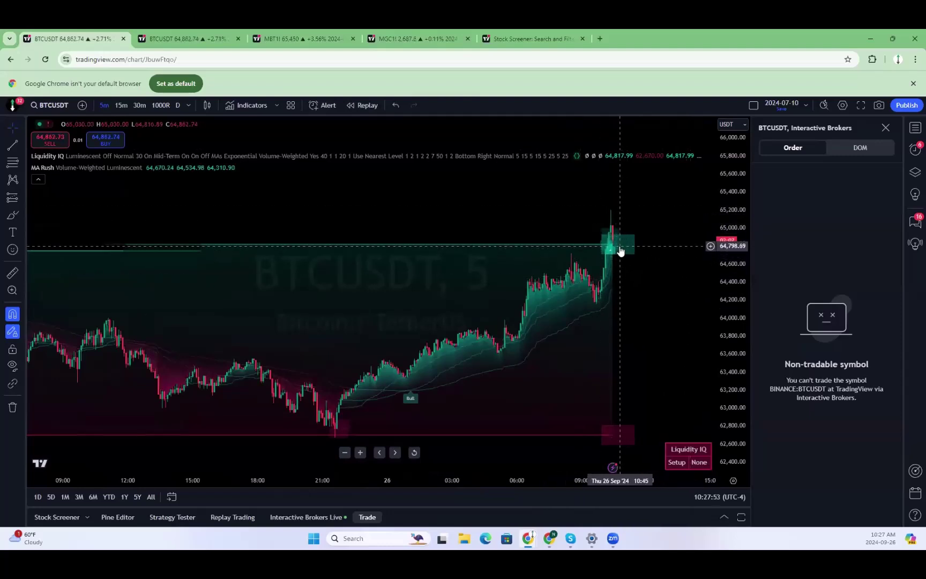
left_click_drag(665, 349, 659, 350)
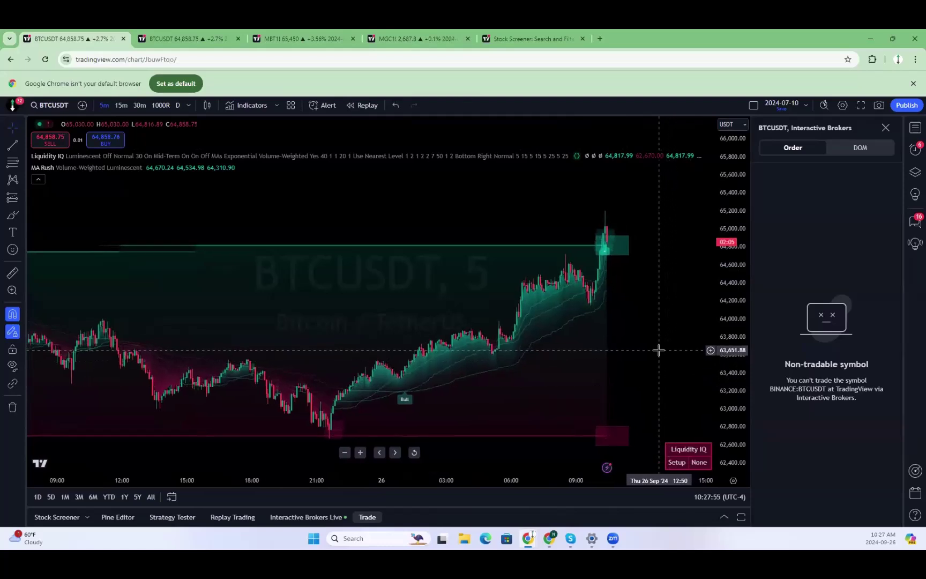
scroll(661, 352, "up", 3)
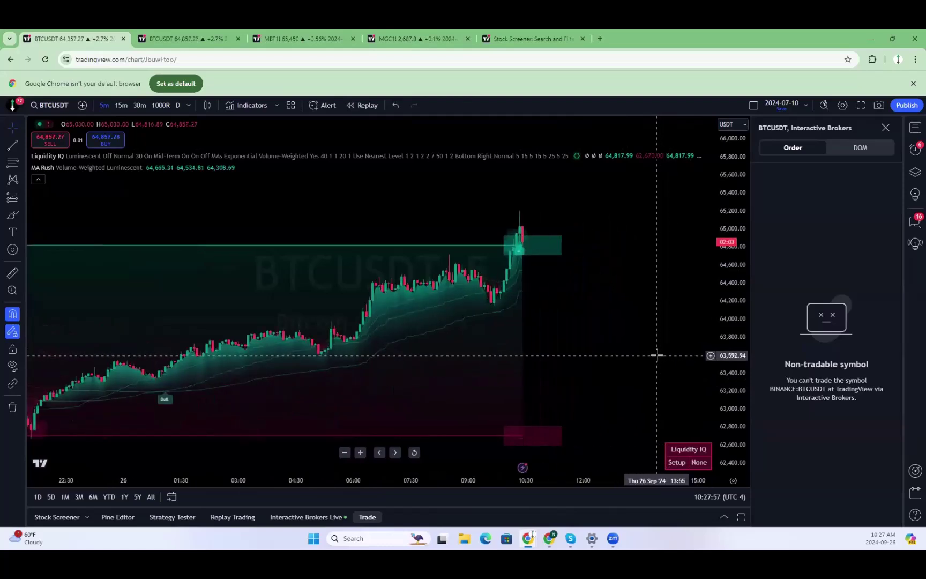
scroll(643, 353, "down", 2)
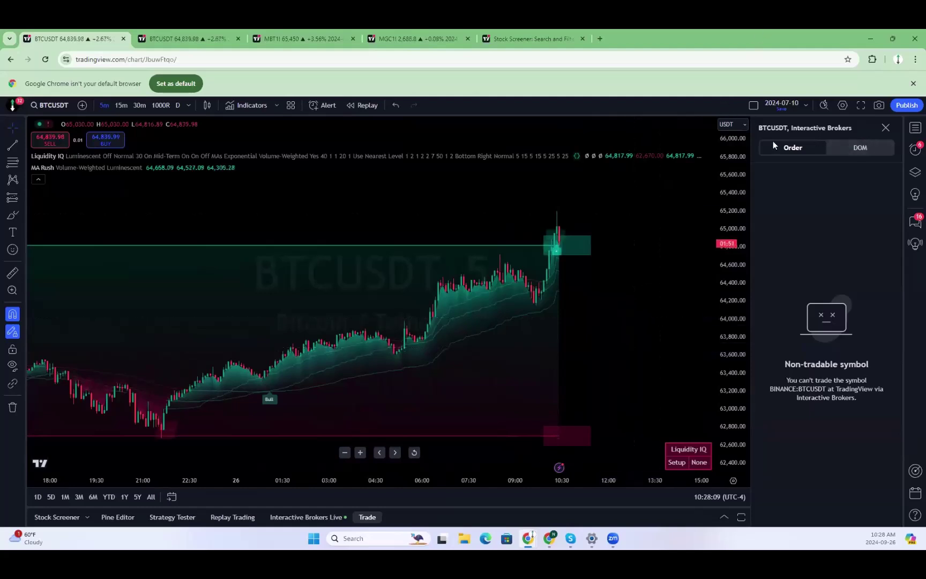
Compare the 5-minute BTCUSDT setup with the Micro Bitcoin futures layout and the other BTCUSDT chart.
left_click(372, 517)
left_click(368, 518)
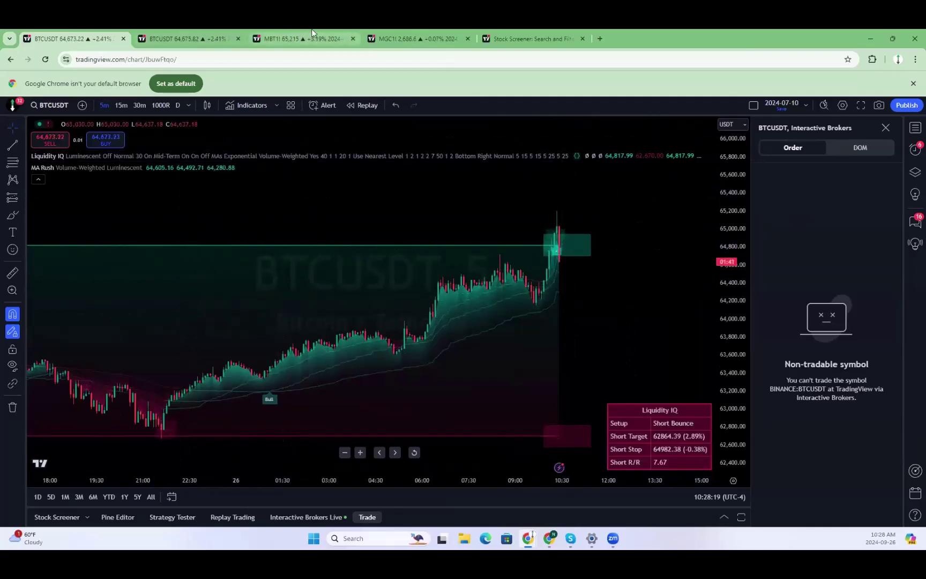
mouse_move(318, 29)
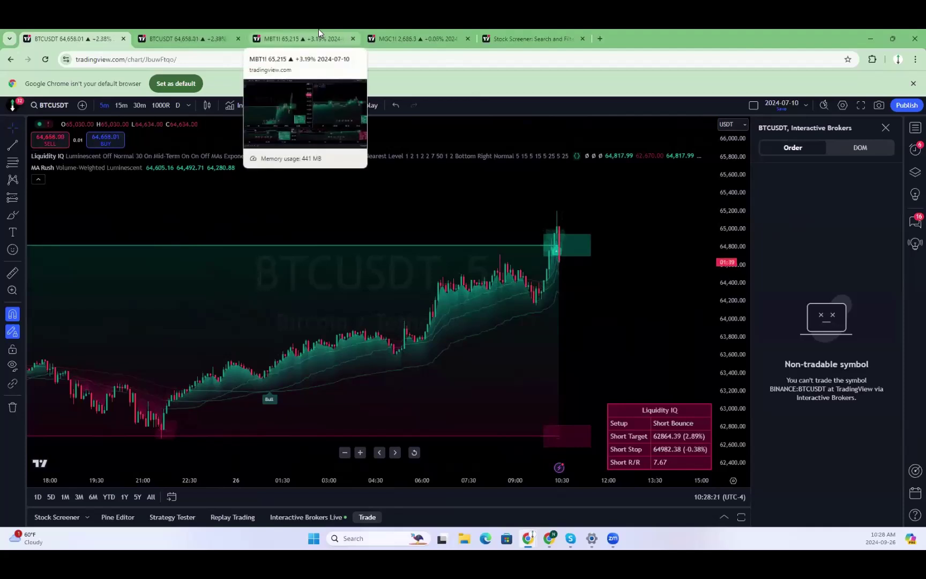
left_click(318, 29)
left_click(88, 29)
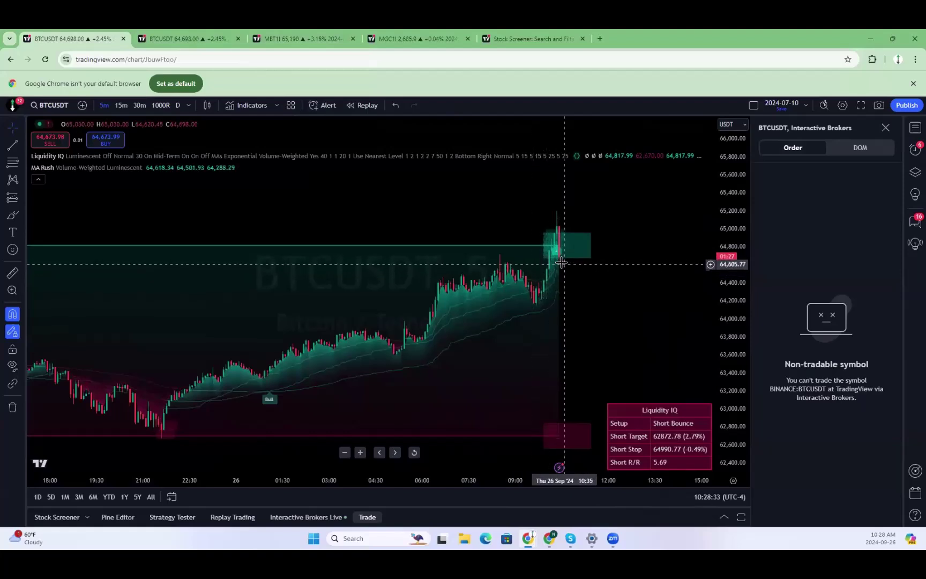
left_click(211, 30)
left_click(91, 30)
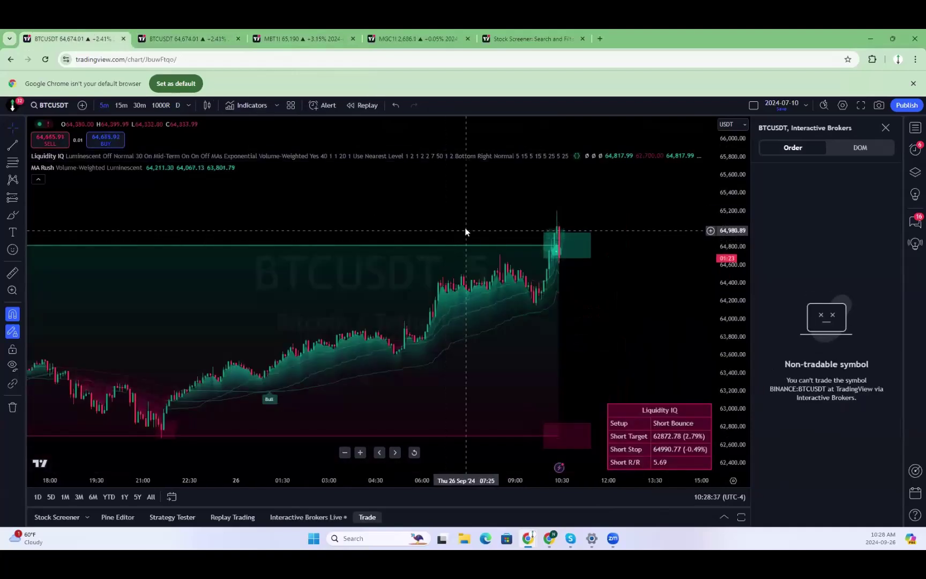
Change the 5-minute BTCUSDT chart's symbol to CME Micro Bitcoin Futures (MBT1!) and review its 25 and 26 September price action.
type("MBT")
left_click(368, 213)
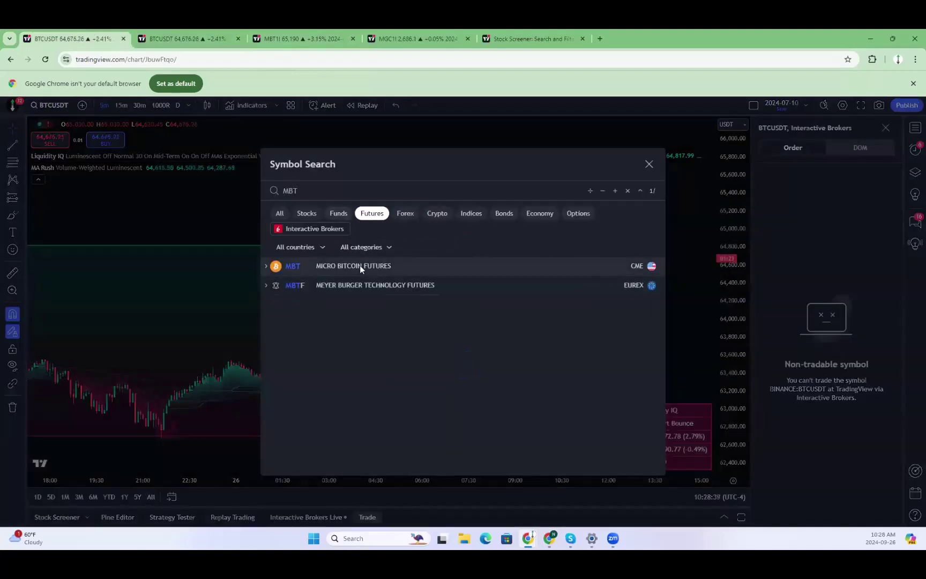
left_click(359, 266)
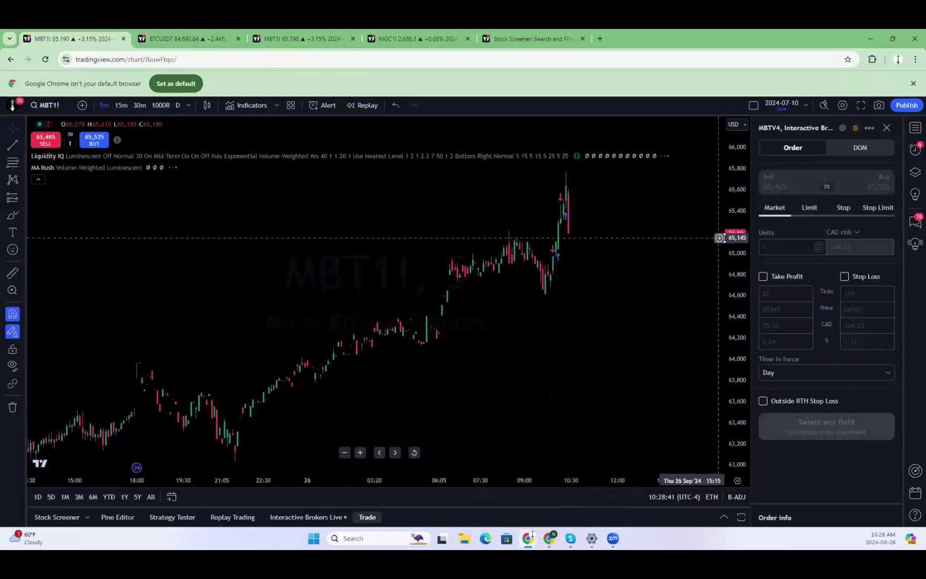
scroll(563, 300, "down", 3)
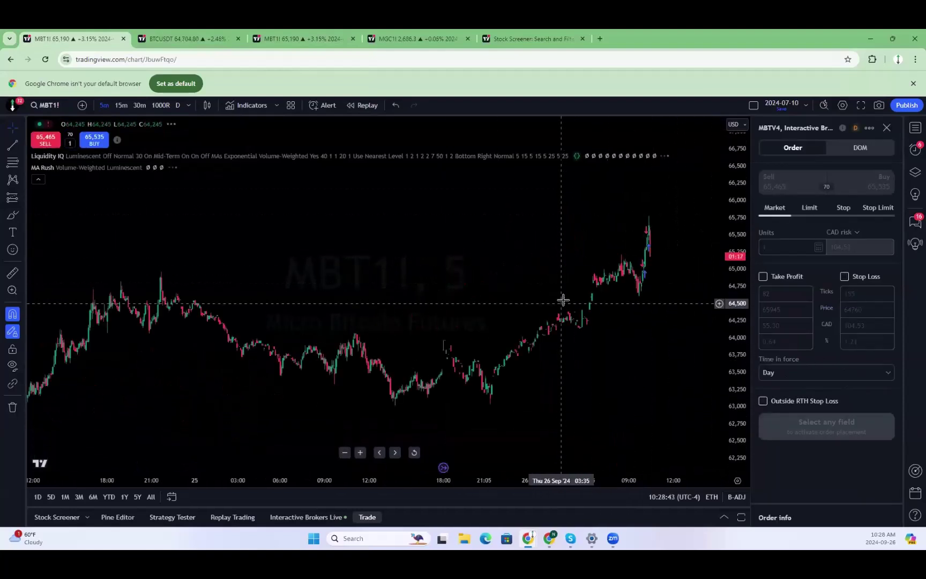
scroll(558, 299, "down", 3)
scroll(543, 313, "up", 3)
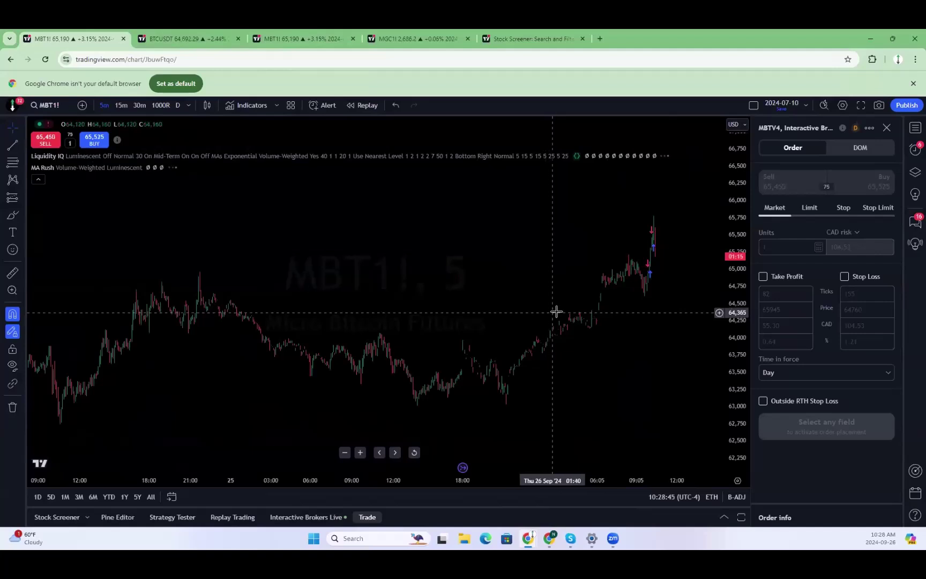
scroll(635, 388, "up", 2)
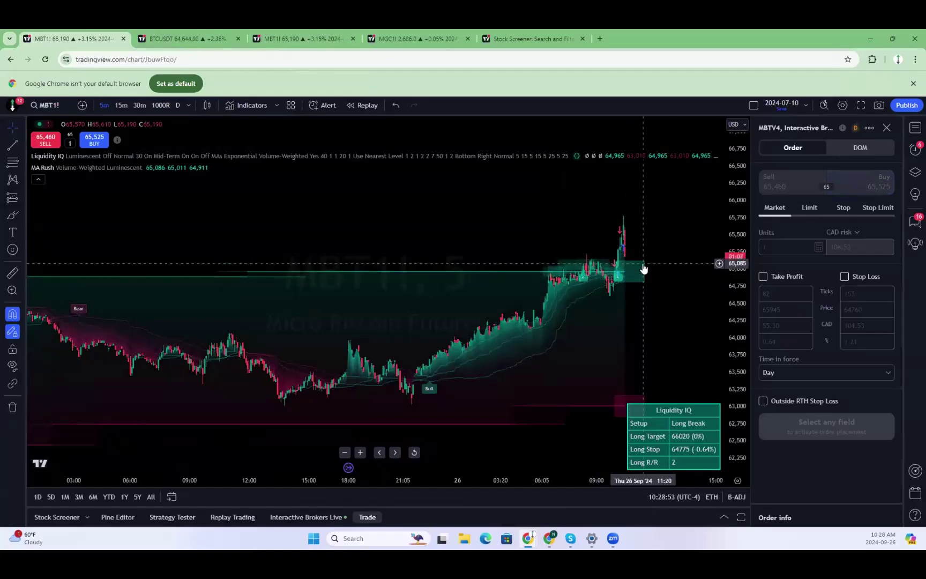
Prepare a buy limit order for 1 unit of MBTV4 at a price of 64990.
left_click(859, 176)
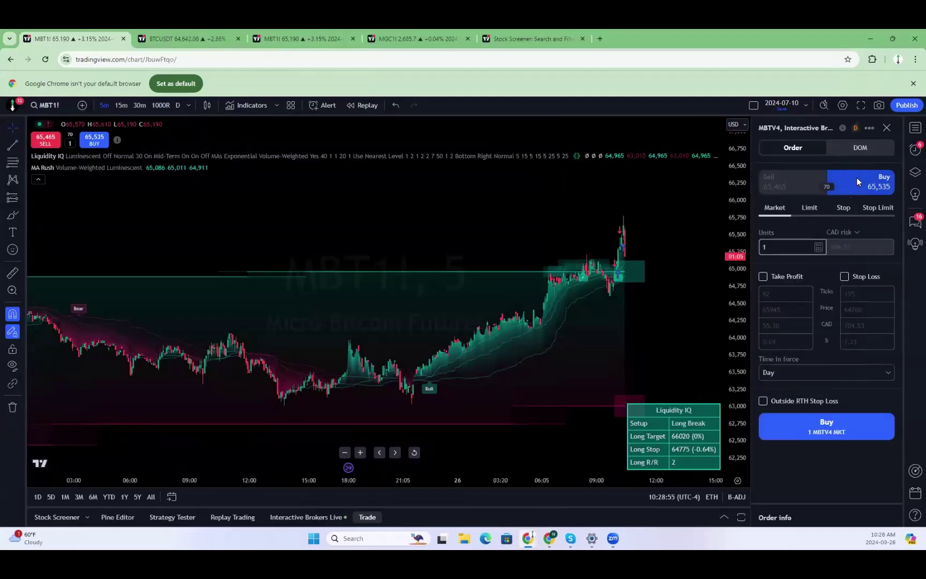
left_click(807, 207)
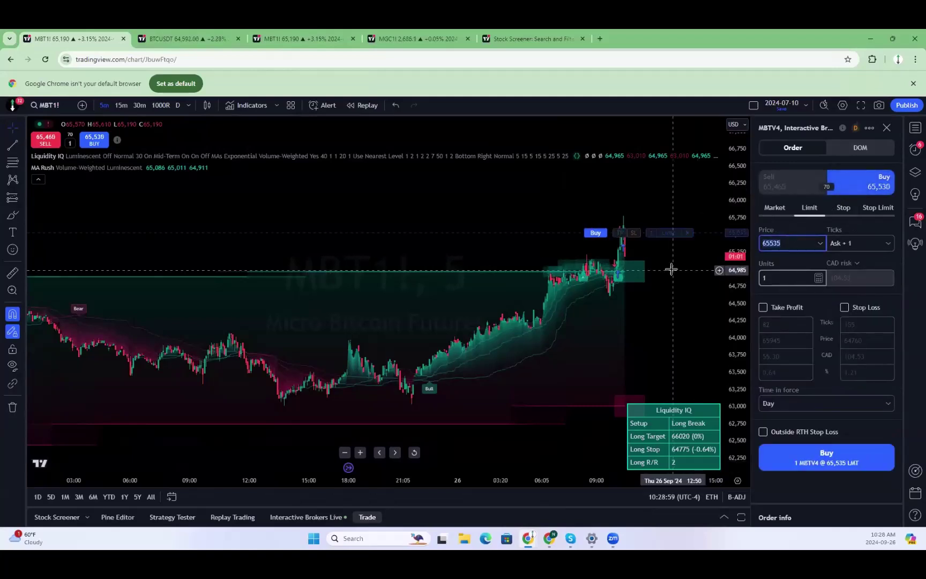
type("64")
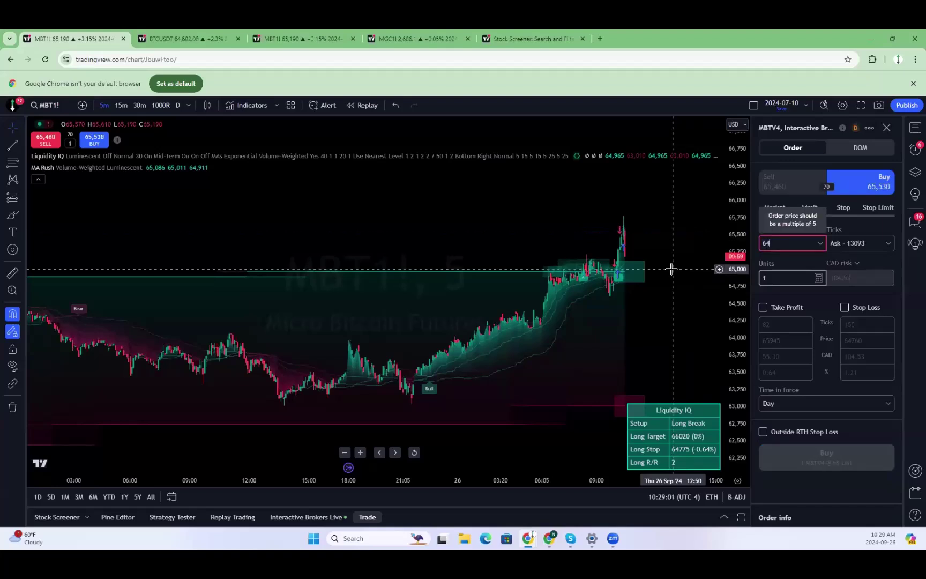
type("990")
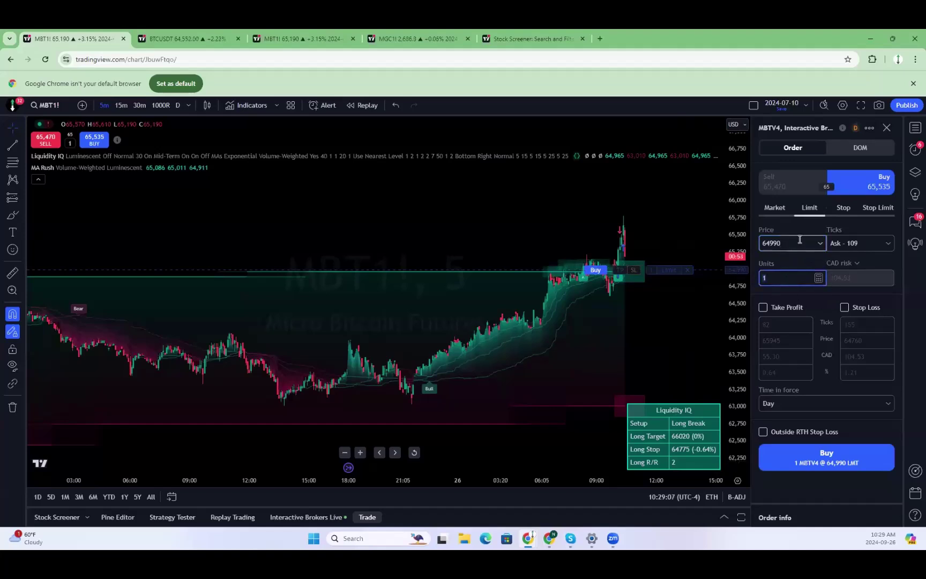
Add a take profit at 65885 and a stop loss at 64510 to the MBTV4 buy limit order.
left_click(853, 308)
left_click(781, 306)
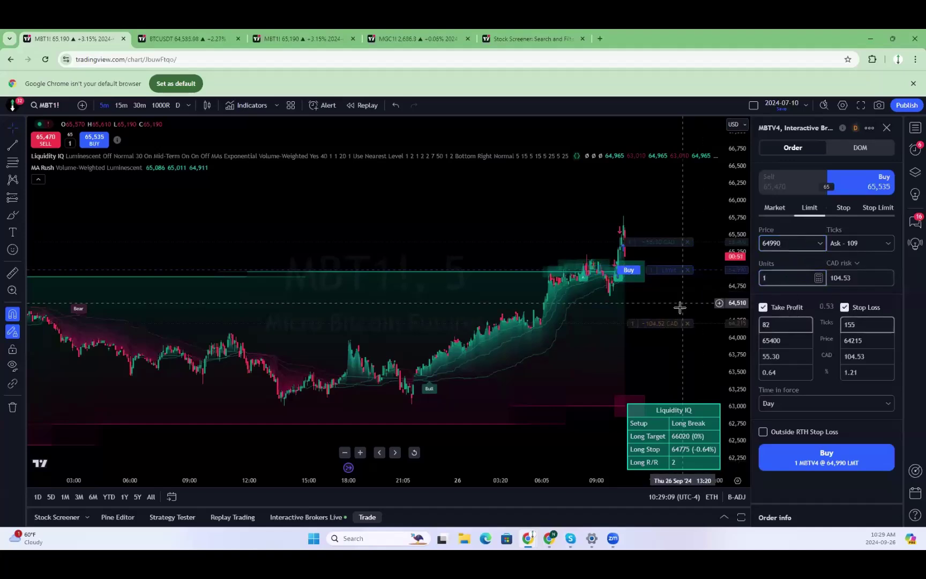
left_click_drag(674, 329, 674, 308)
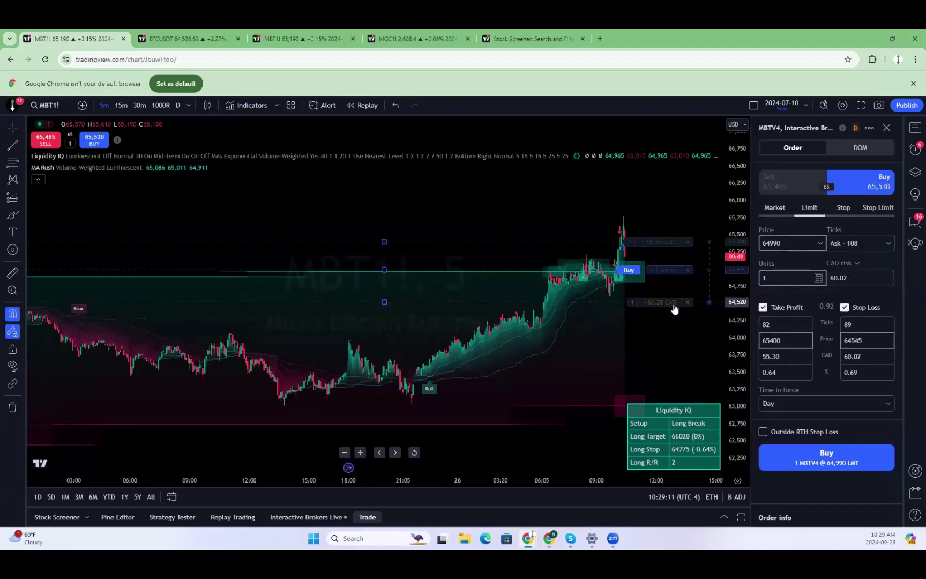
left_click_drag(662, 242, 663, 232)
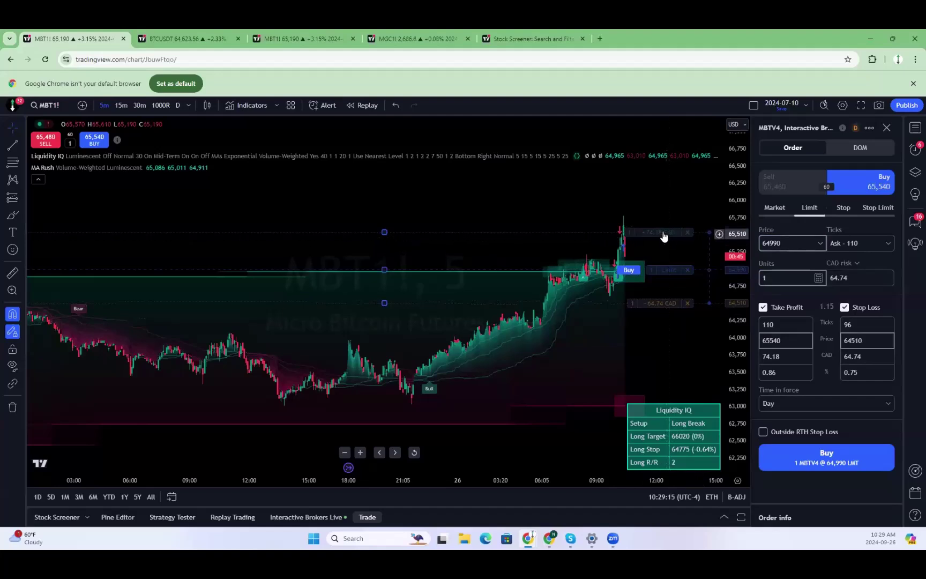
left_click_drag(664, 233, 666, 213)
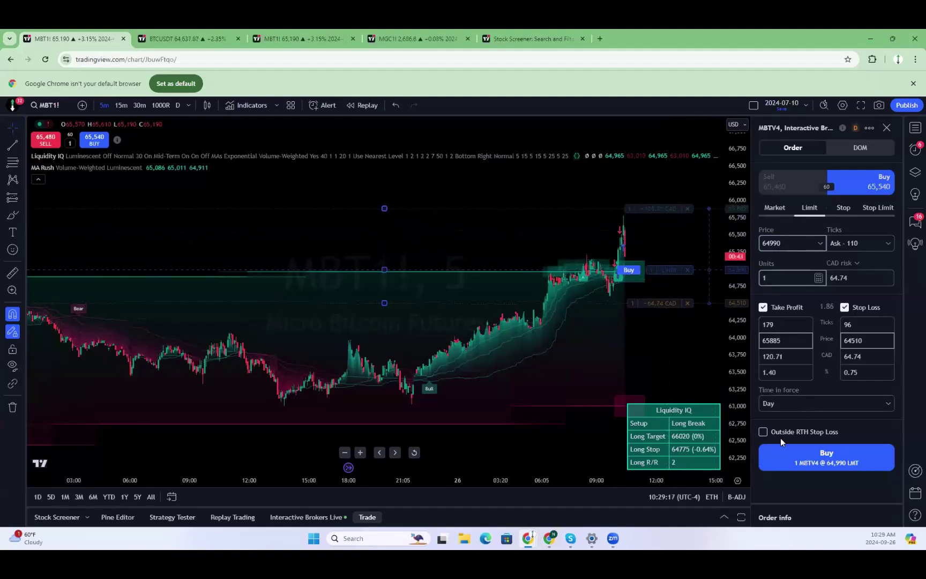
Submit the MBTV4 buy limit order with its exits and move its limit price to 64955 on the chart.
left_click(783, 453)
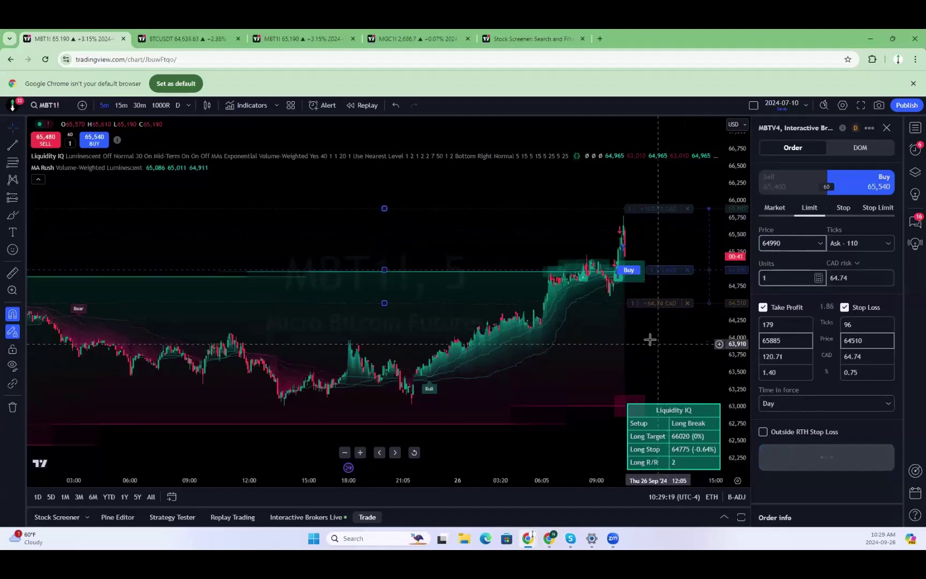
left_click(792, 478)
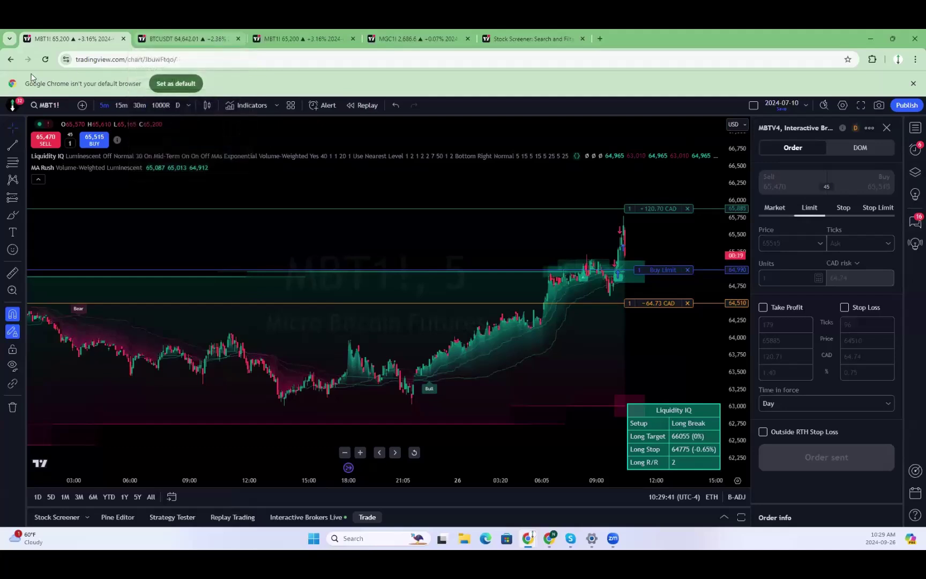
left_click(670, 272)
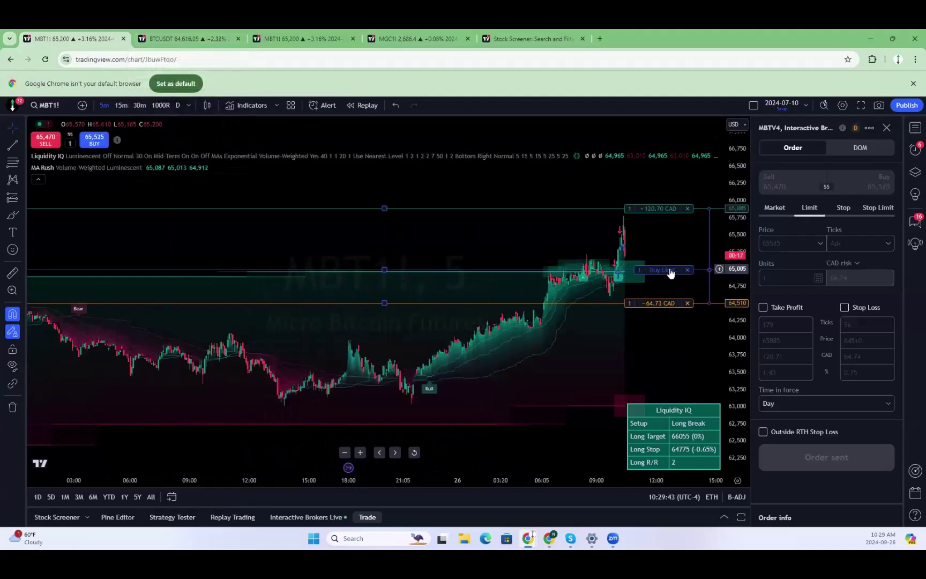
left_click_drag(661, 272, 663, 273)
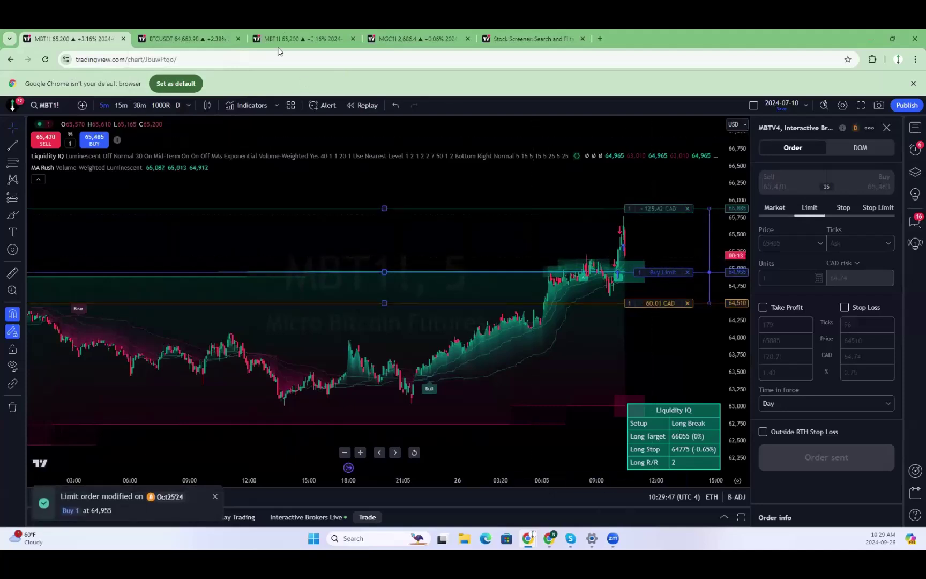
Switch the BTCUSDT chart to the 5-minute interval and adjust the MBT1! buy limit order to 64970.
left_click(205, 32)
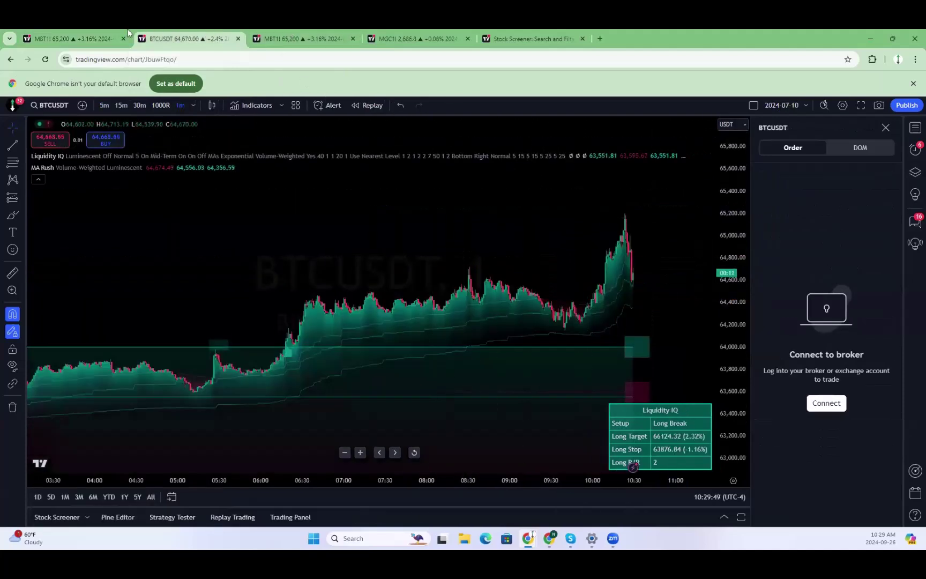
left_click(105, 105)
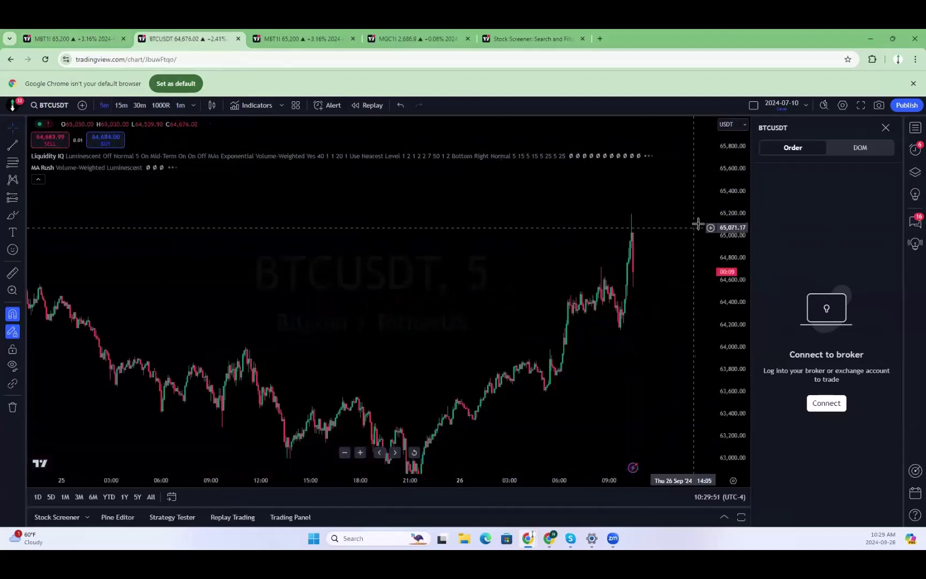
left_click(70, 34)
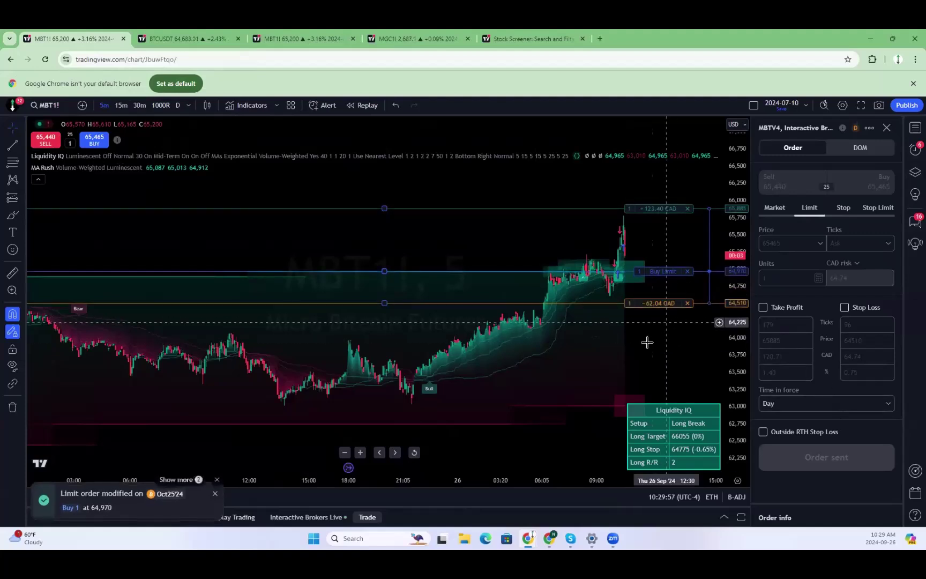
scroll(565, 252, "down", 2)
scroll(477, 232, "up", 2)
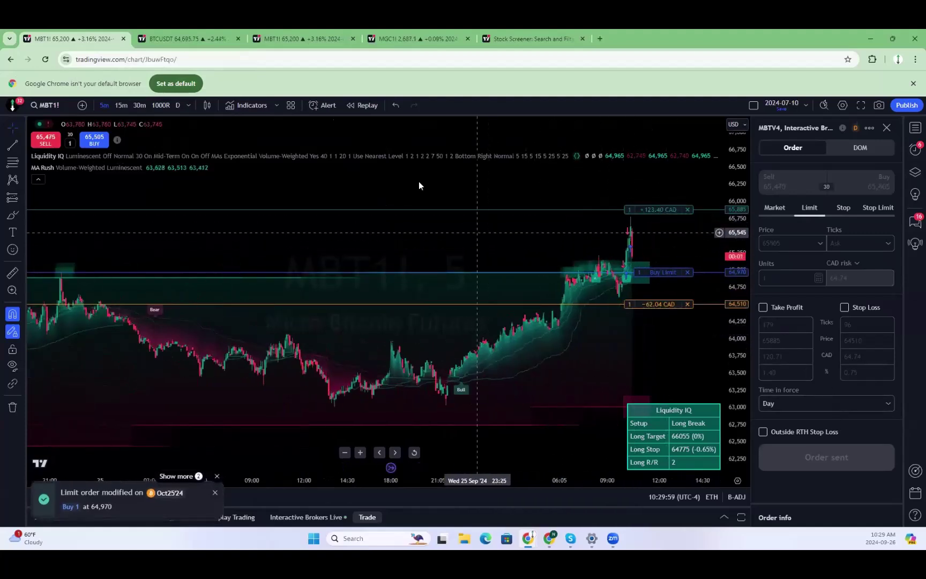
Check the multi-chart futures layouts and examine the 5-minute Micro Copper (MHG1!) price action around its liquidity level.
left_click(281, 32)
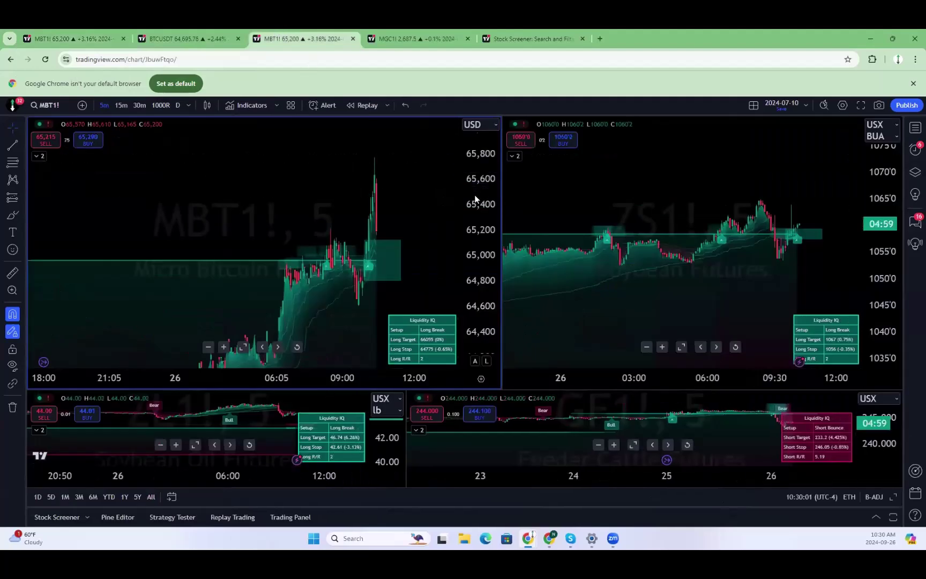
left_click(419, 36)
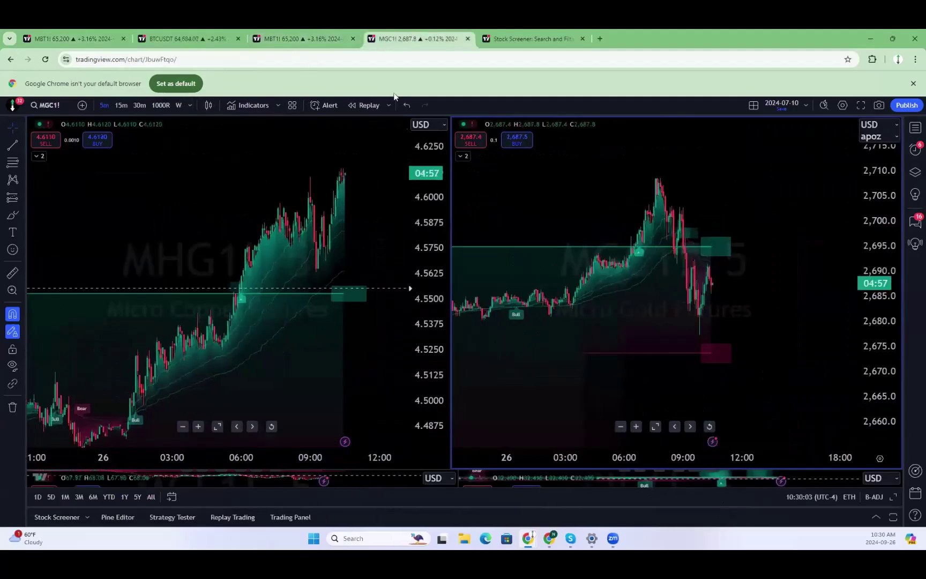
left_click_drag(425, 195, 425, 285)
left_click_drag(372, 343, 385, 272)
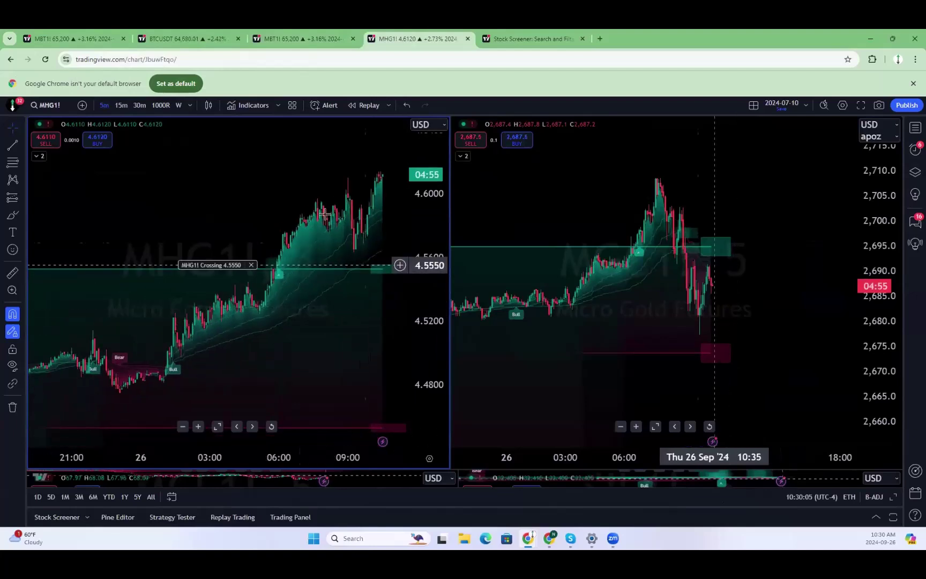
left_click_drag(309, 190, 217, 186)
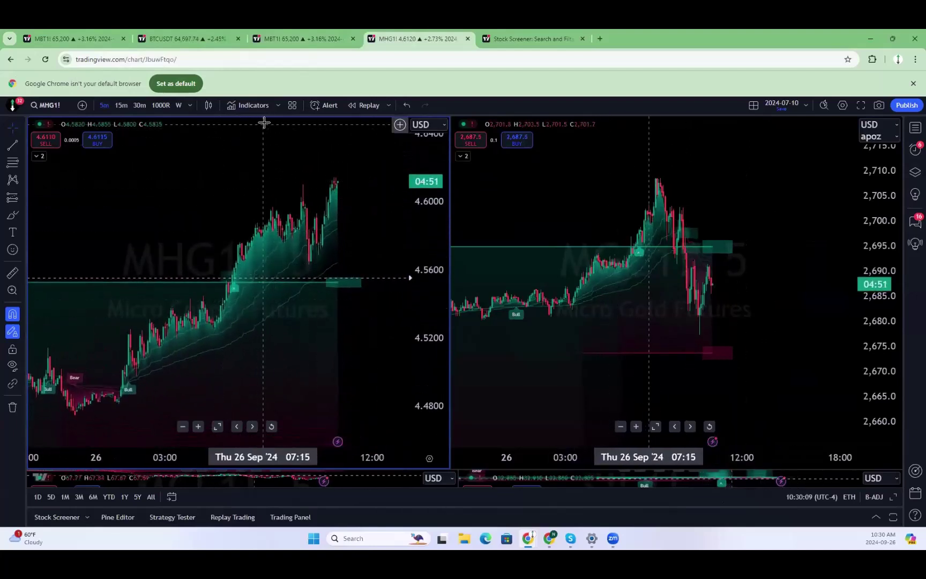
Start a bar replay on the MHG1! chart from about 09:15 on 26 September.
left_click(361, 105)
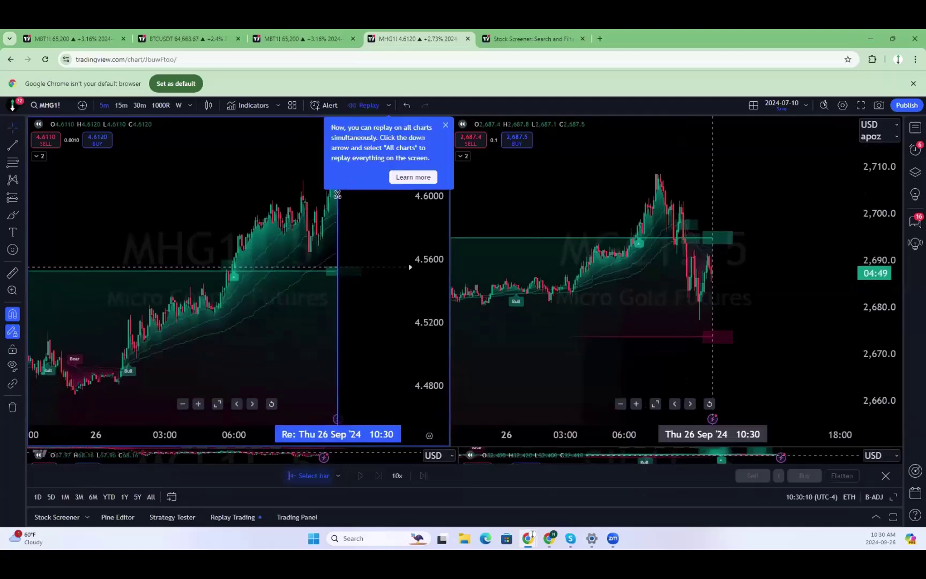
left_click(446, 124)
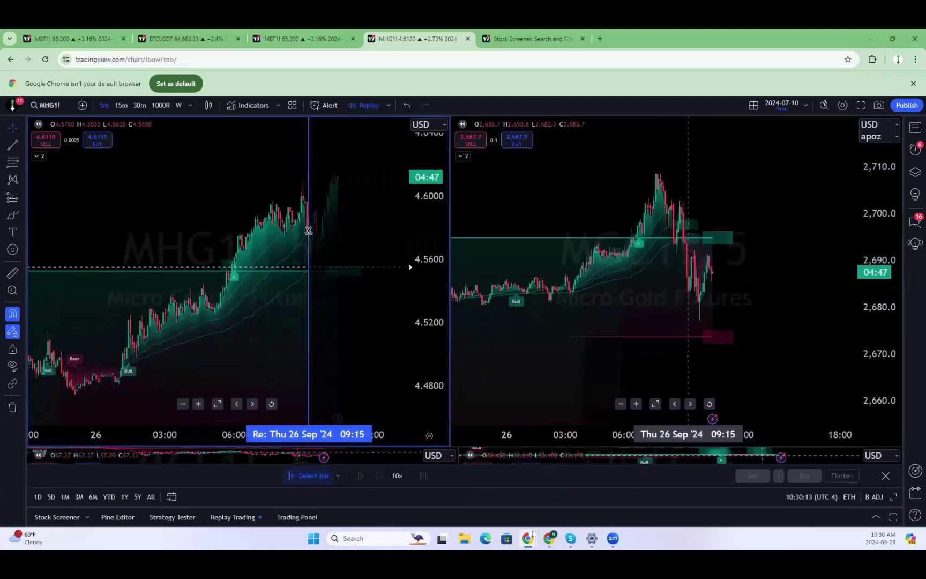
left_click(311, 236)
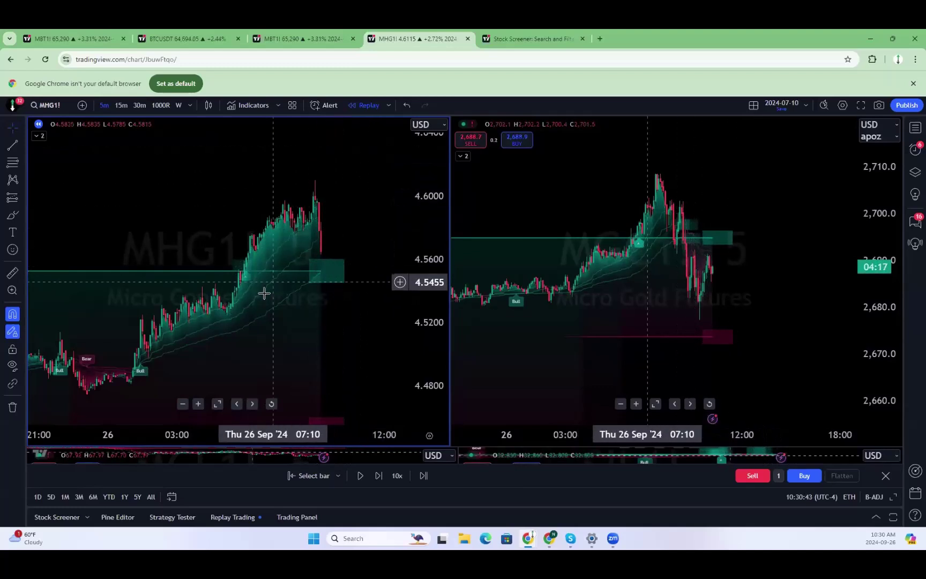
Step the MHG1! replay forward bar by bar to the latest price action.
left_click(379, 476)
left_click(378, 476)
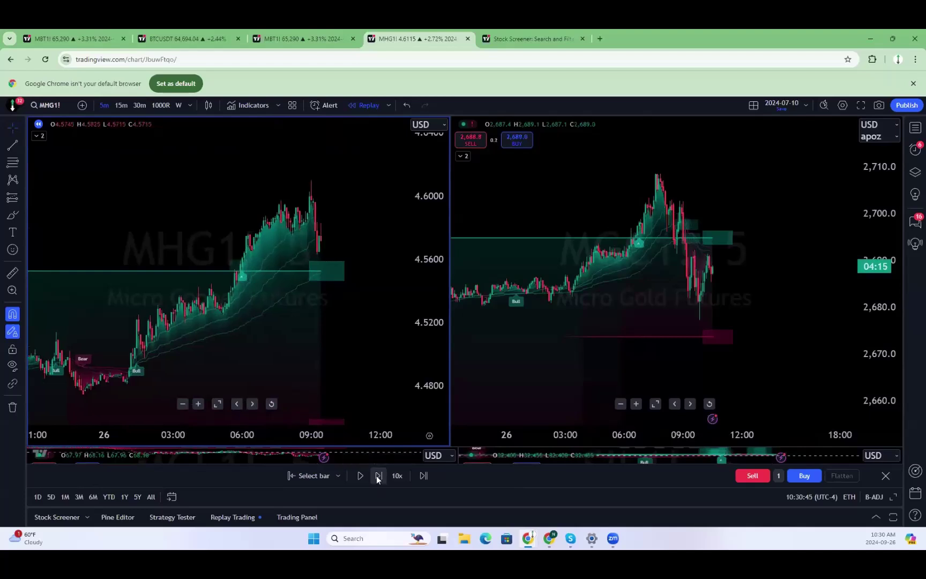
left_click(379, 475)
left_click(378, 475)
left_click(378, 475)
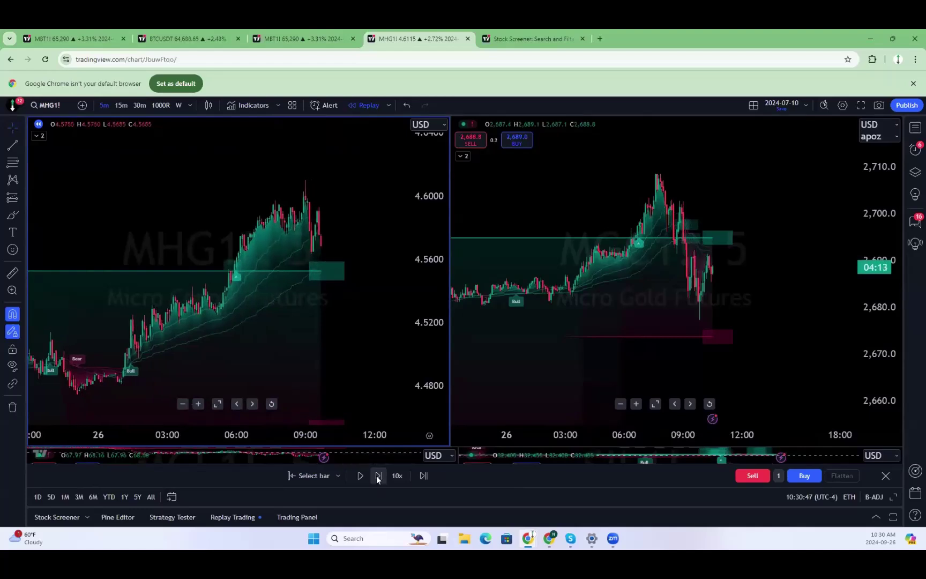
left_click(378, 475)
left_click(378, 475)
left_click(378, 476)
left_click(379, 475)
left_click(378, 475)
left_click(378, 475)
left_click(378, 475)
left_click(378, 475)
left_click(378, 475)
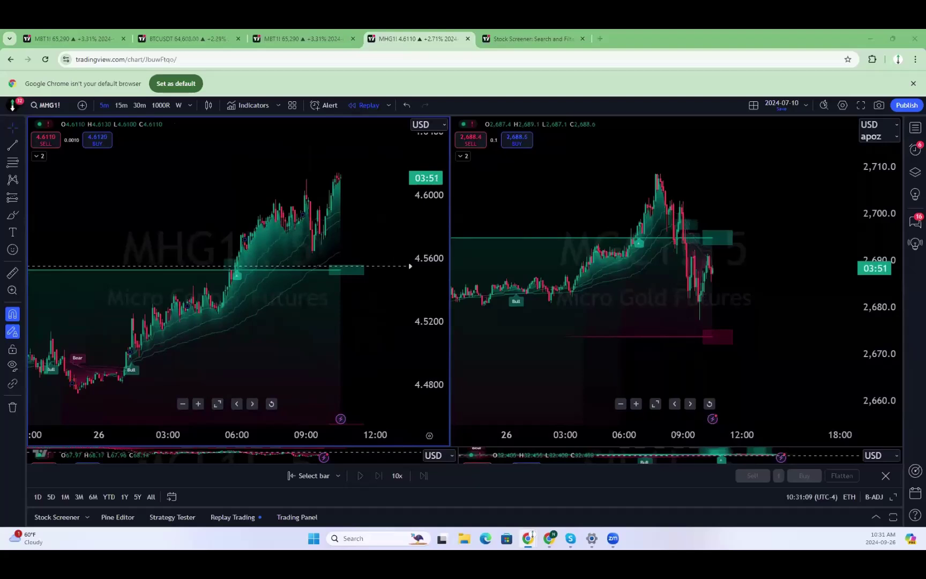
Change the BTCUSDT chart's symbol to CME Micro E-mini Nasdaq-100 futures (MNQ) and review its 5-minute liquidity levels.
left_click(188, 38)
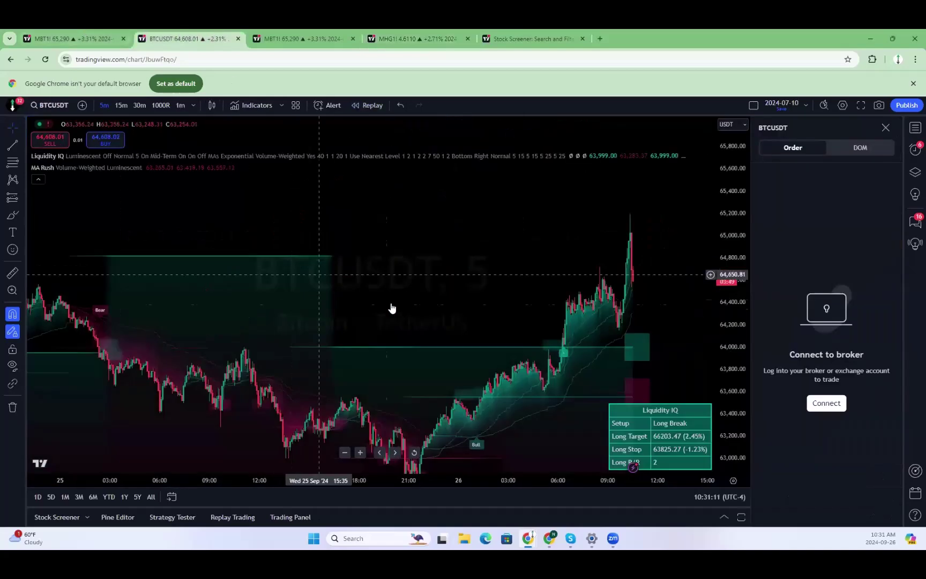
type("MNQ")
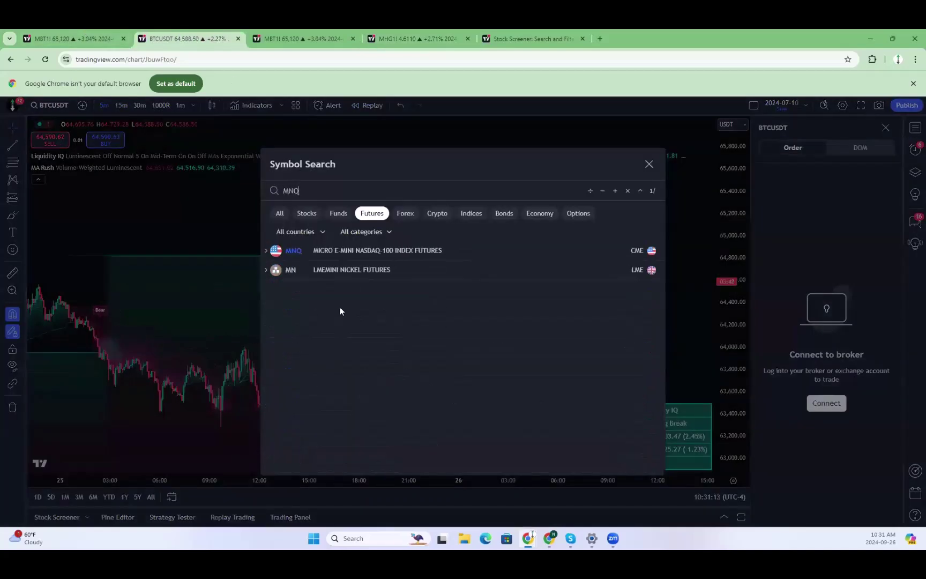
left_click(405, 250)
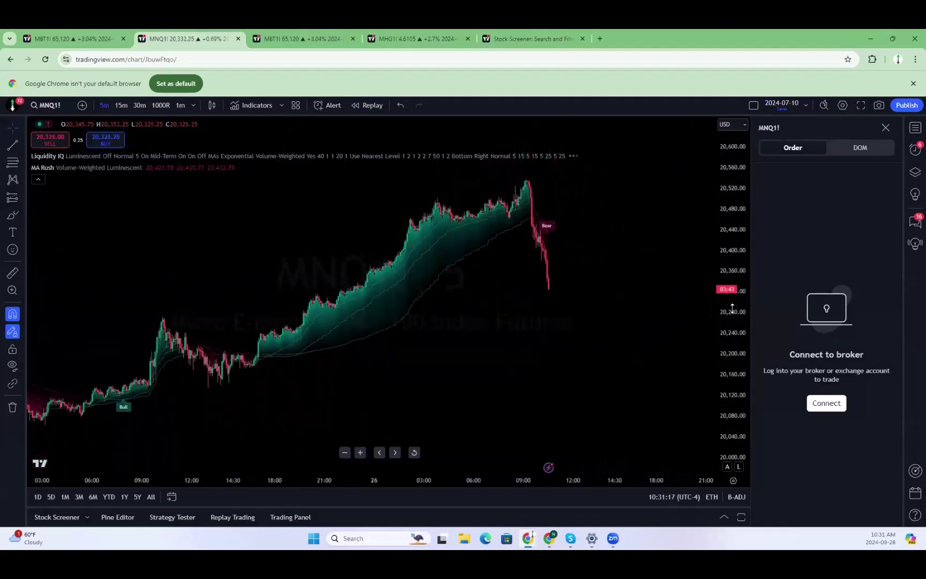
scroll(573, 331, "down", 3)
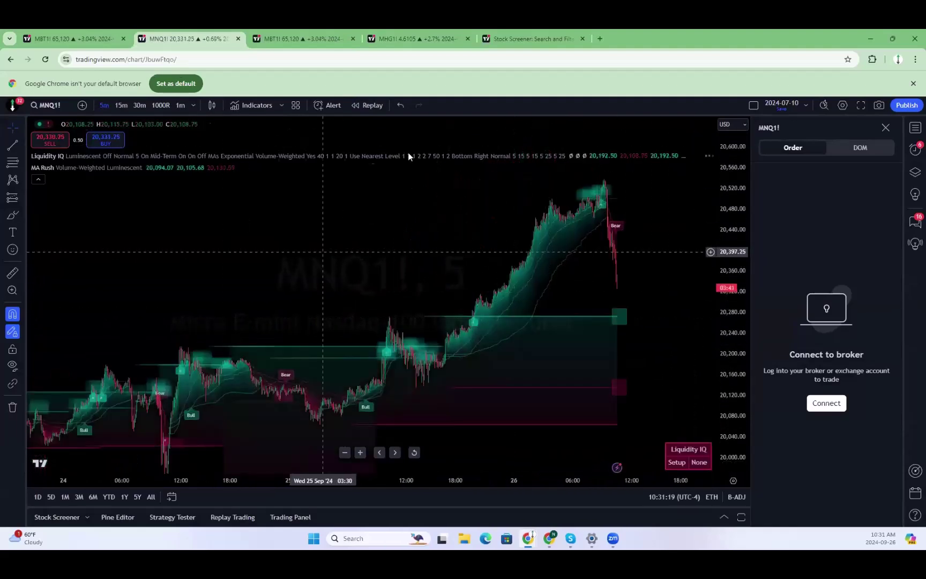
scroll(597, 239, "up", 2)
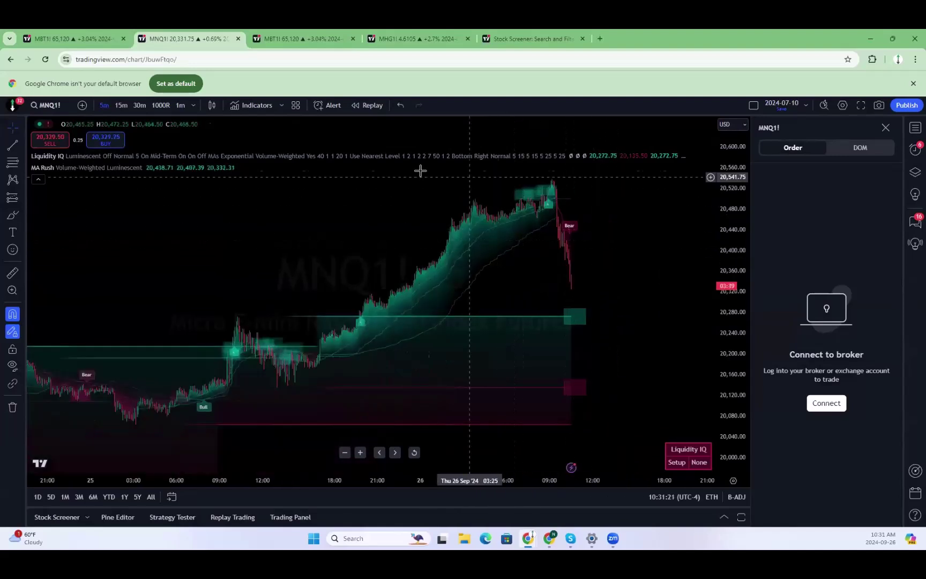
scroll(461, 302, "up", 2)
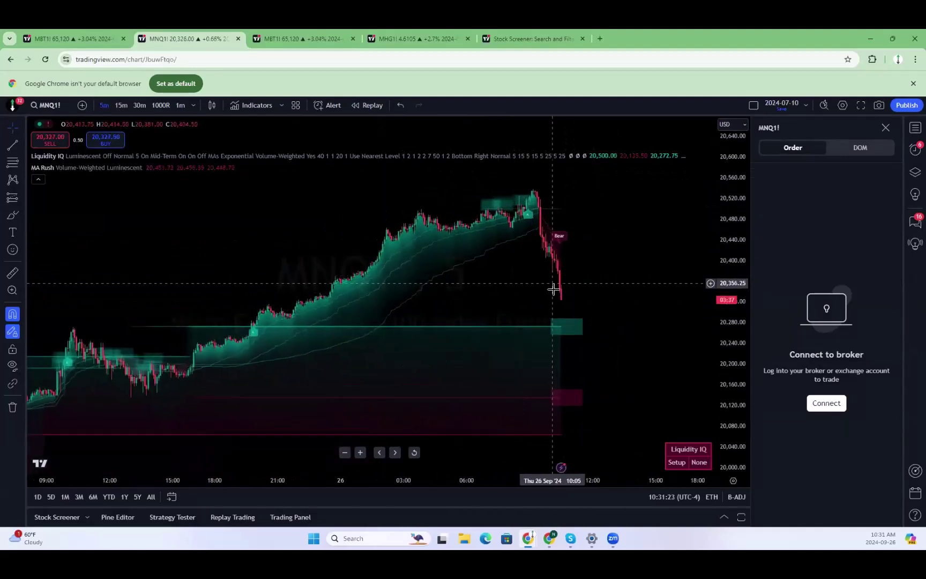
Compare the MBT1! chart and its pending order levels with the MNQ1! setup.
left_click(73, 33)
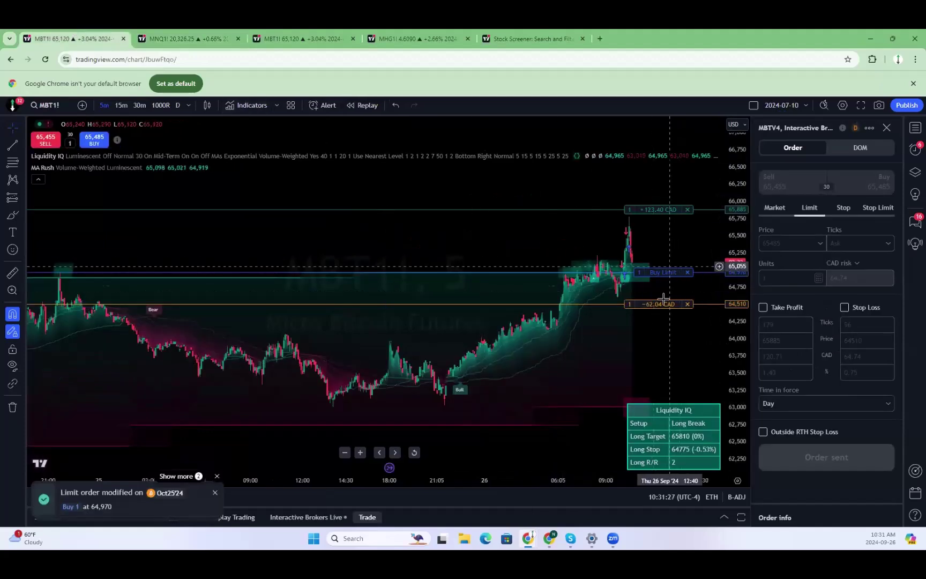
left_click(185, 38)
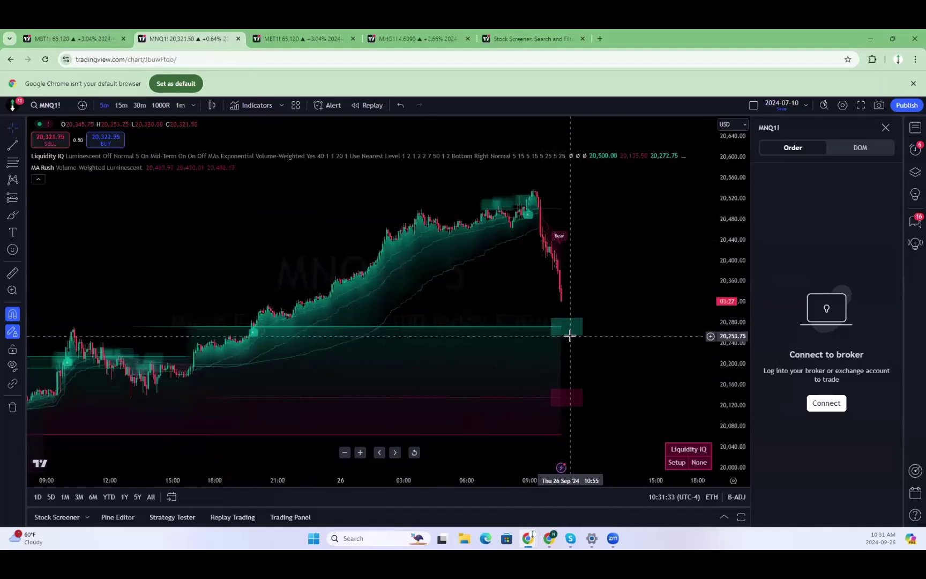
left_click(75, 38)
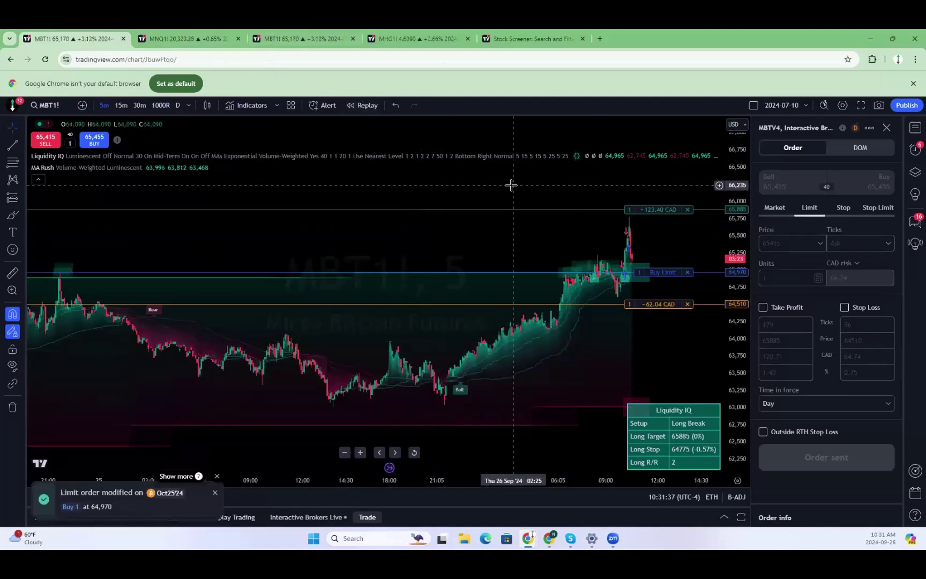
scroll(541, 213, "right", 5)
left_click_drag(738, 270, 740, 294)
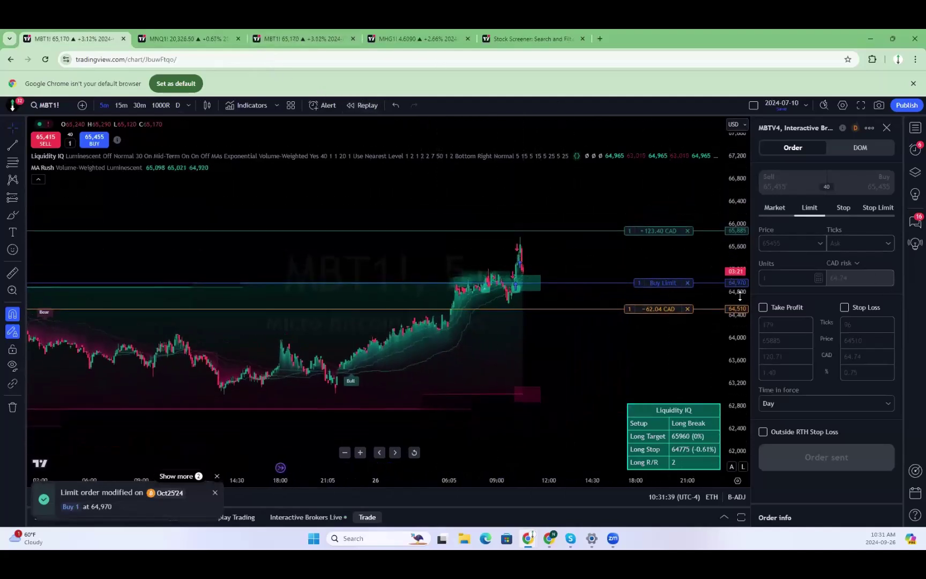
scroll(637, 346, "up", 2)
left_click_drag(601, 418, 537, 413)
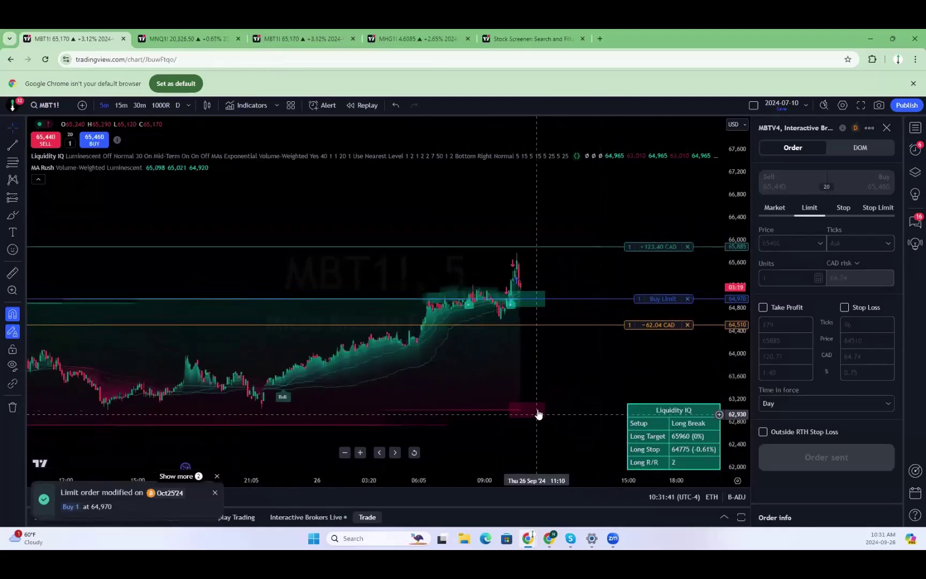
Change the broker-connected MBT1! chart's symbol to CME Micro E-mini Nasdaq-100 futures (MNQ) and review its recent price action.
type("MNQ1!")
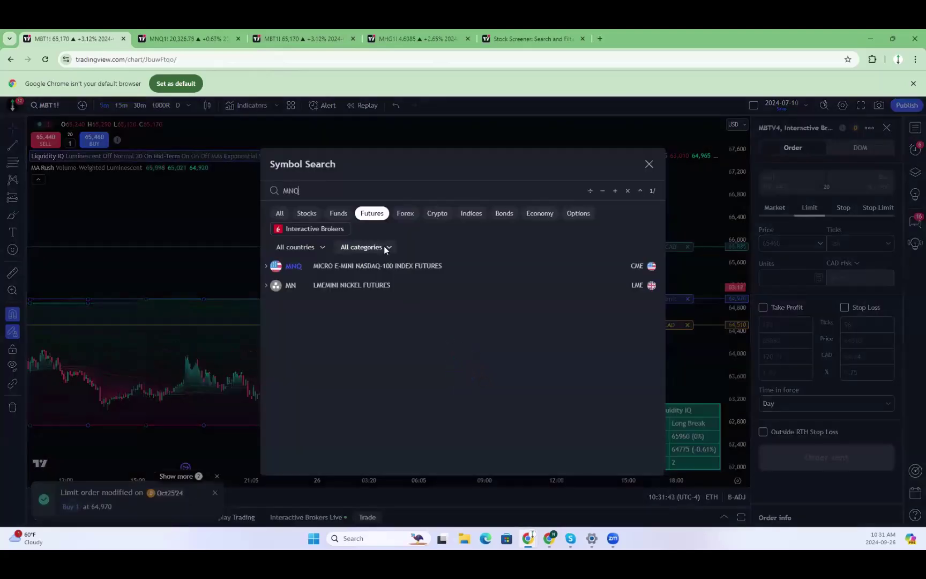
left_click(379, 261)
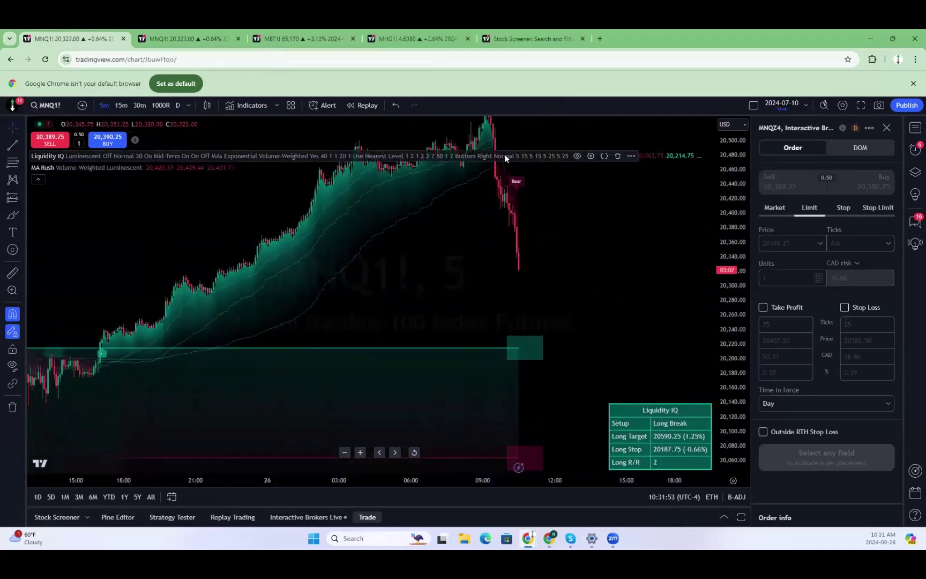
scroll(554, 306, "down", 3)
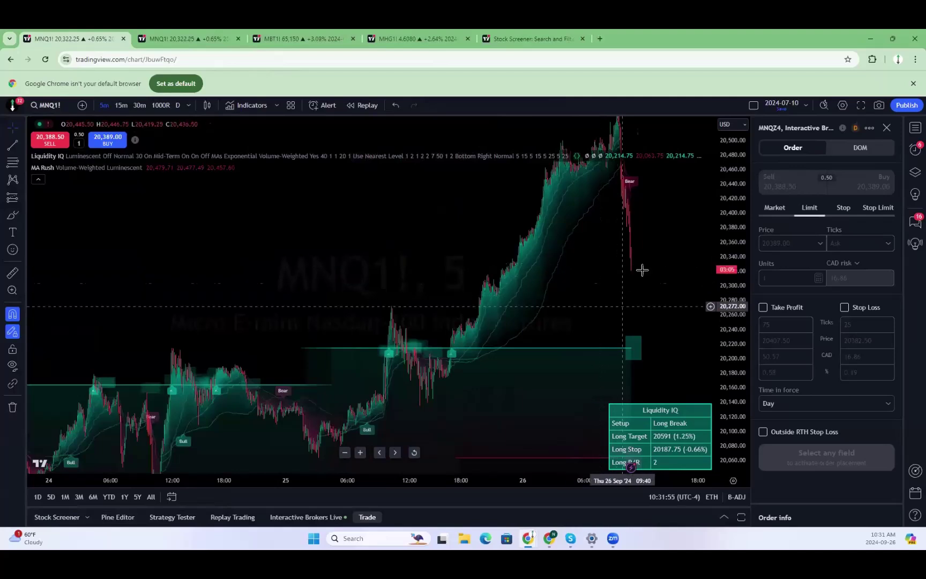
Compare the Liquidity IQ levels and setup readings on the two 5-minute MNQ1! charts.
left_click(189, 30)
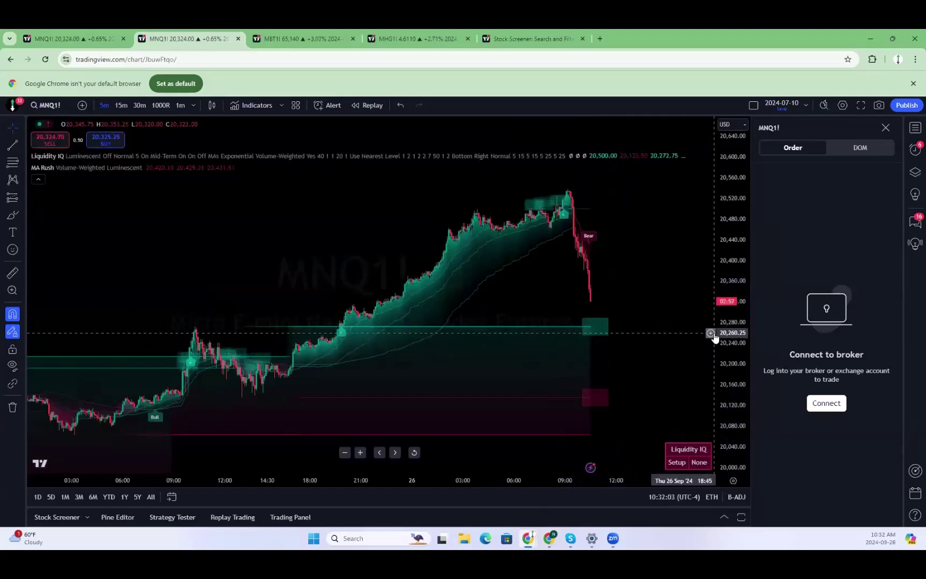
left_click(81, 36)
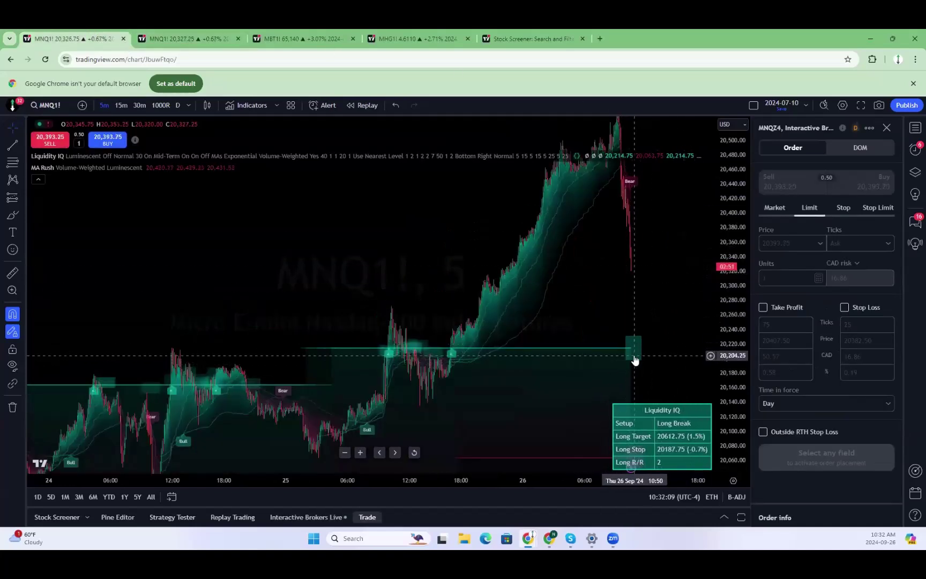
scroll(621, 359, "up", 2)
scroll(601, 367, "up", 2)
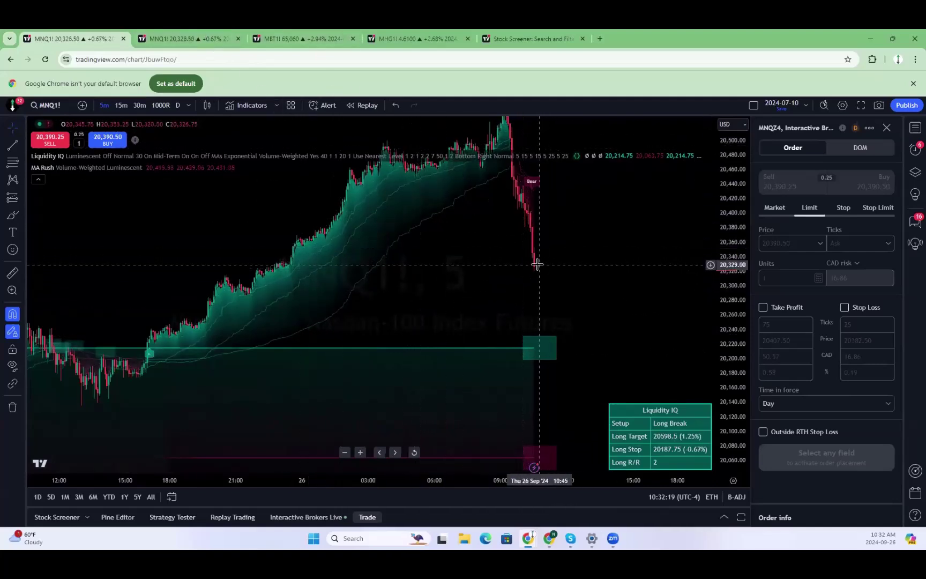
Check recent MNQ1! price action and change the broker-connected chart's symbol to CME Micro Bitcoin futures (MBT).
left_click(302, 36)
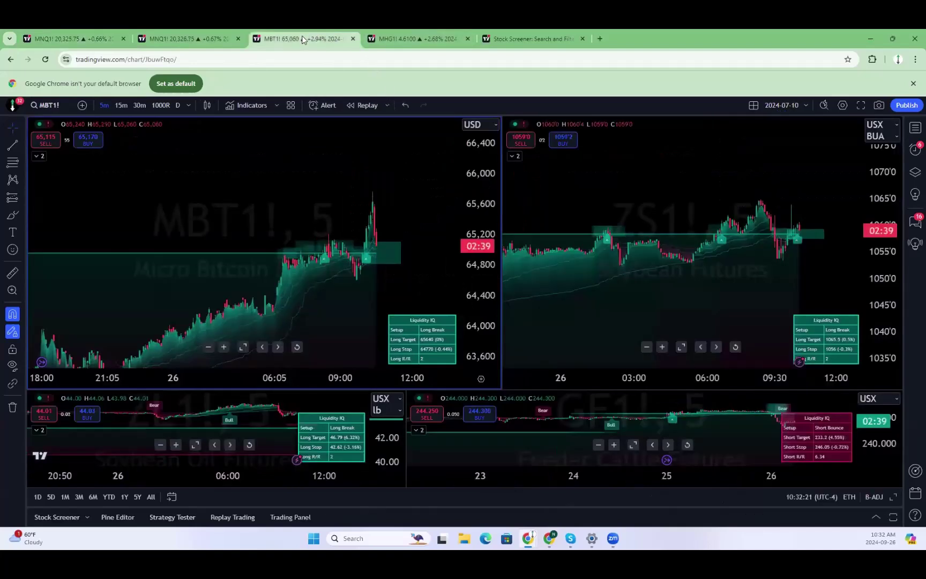
left_click(81, 29)
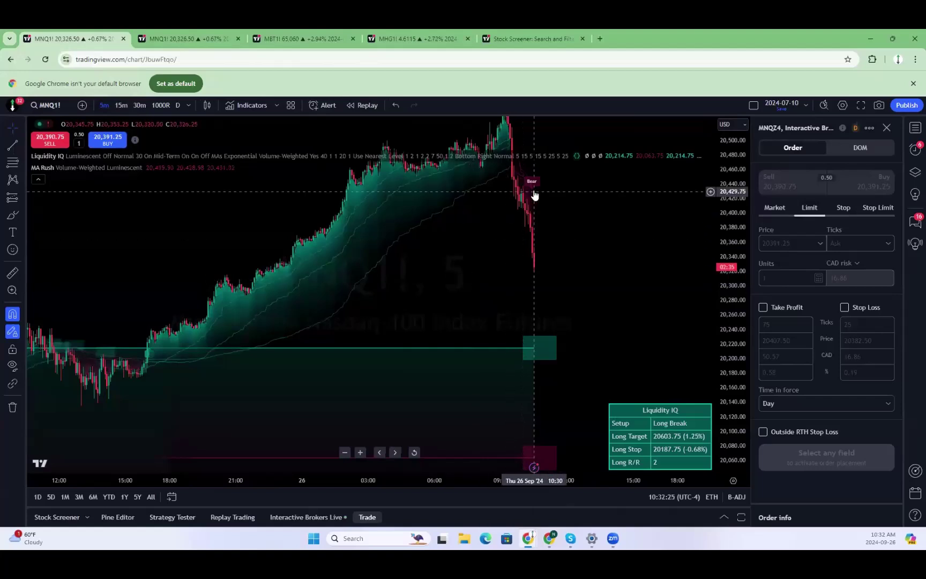
left_click_drag(553, 294, 593, 258)
left_click_drag(677, 306, 620, 260)
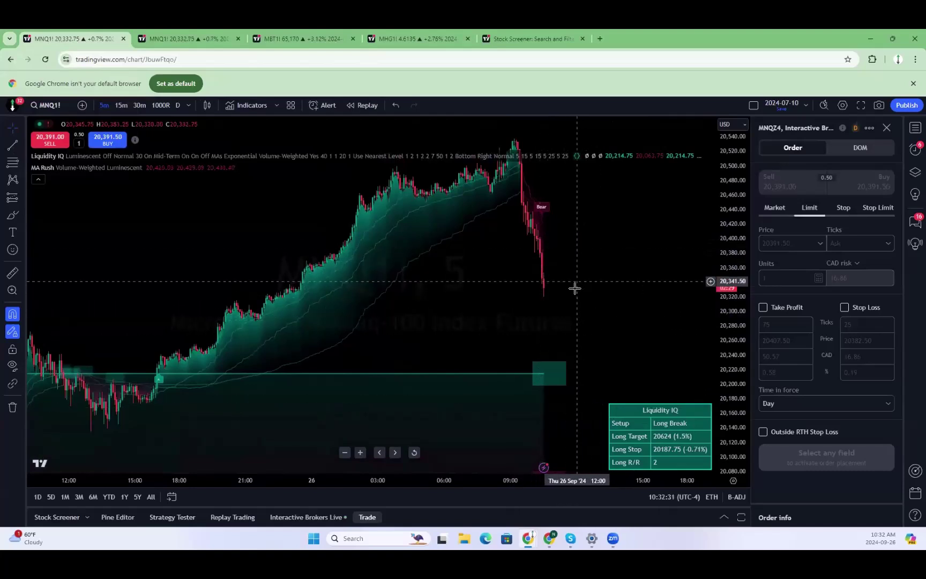
type("MBT")
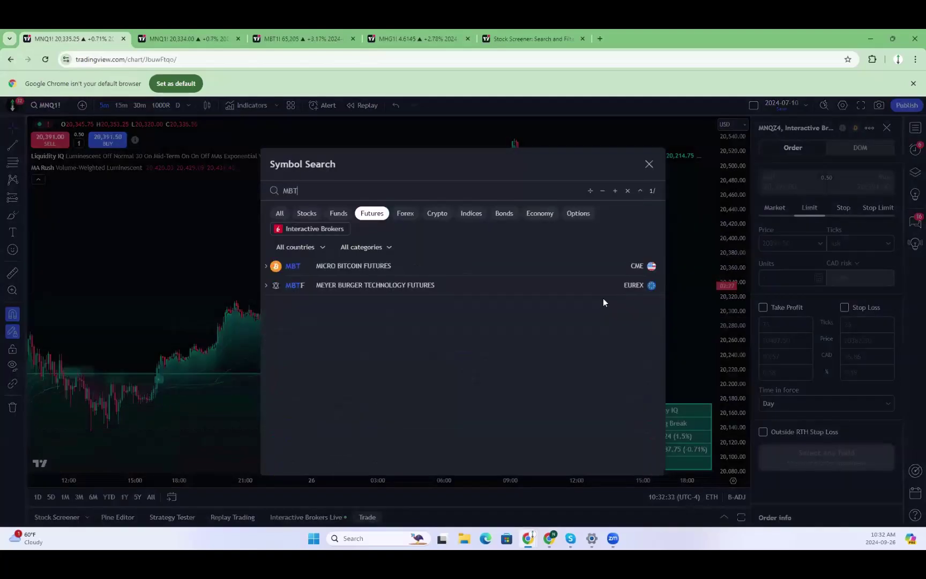
left_click(465, 262)
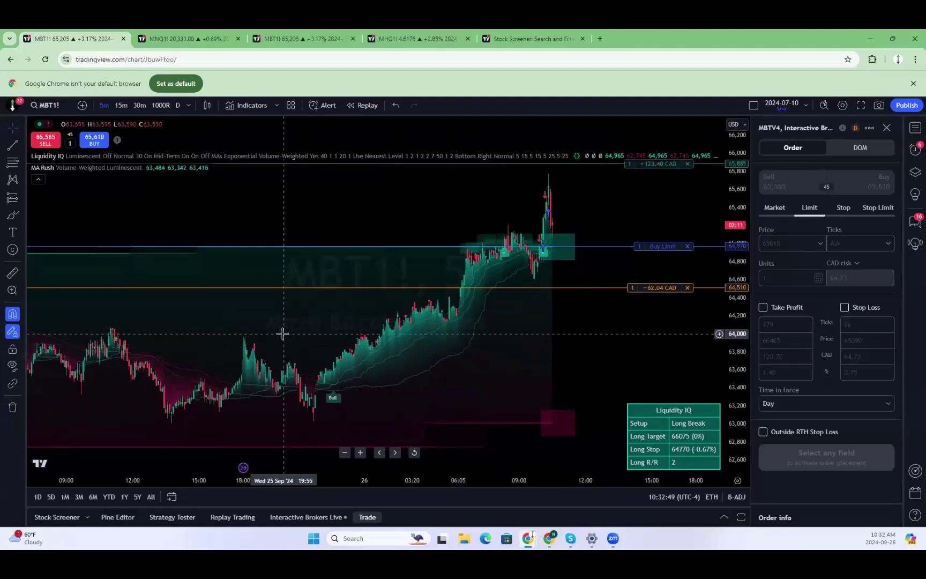
Move the take-profit level of the pending Micro Bitcoin buy limit order to 66,080.
scroll(678, 338, "down", 6)
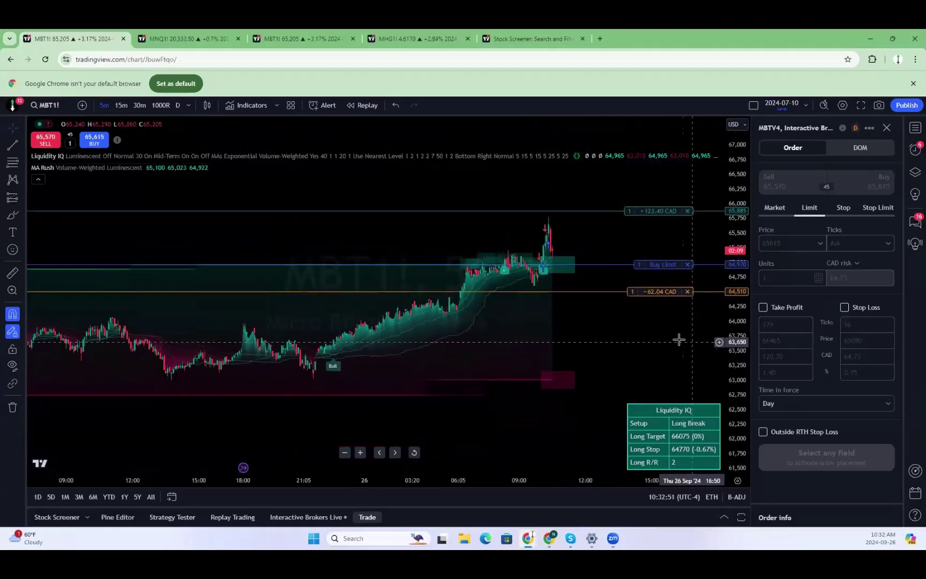
left_click_drag(678, 351, 626, 358)
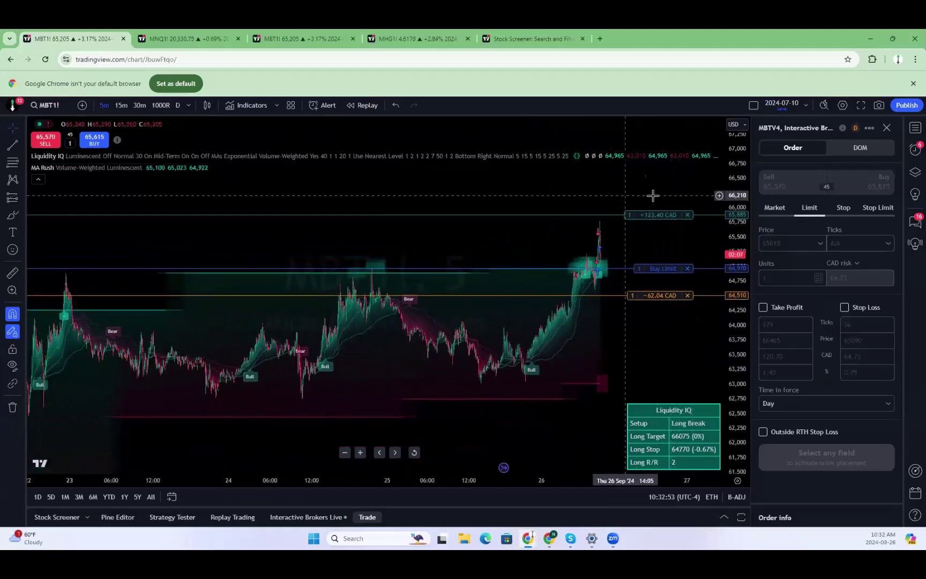
left_click_drag(658, 218, 658, 207)
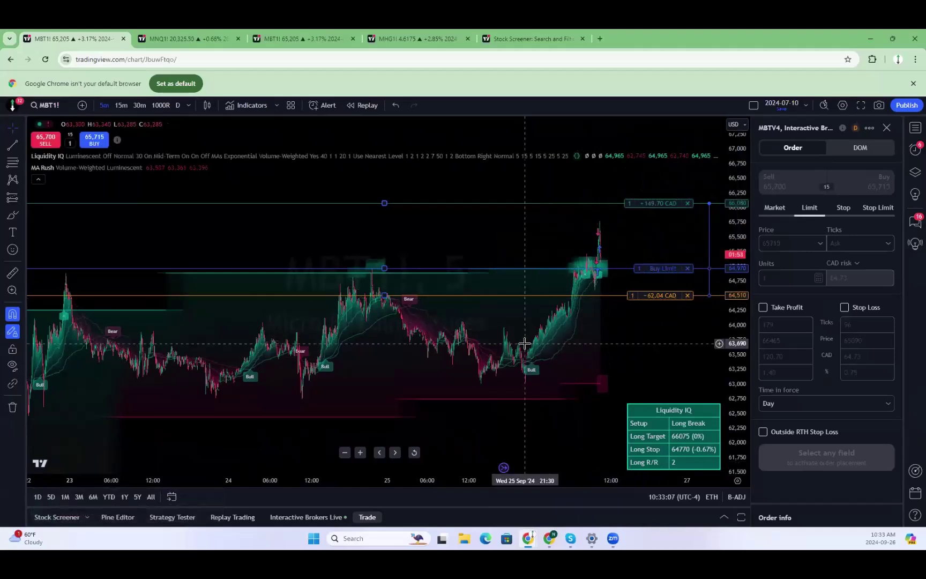
Review the MBT1! liquidity levels over previous days and raise the buy limit order's take-profit to 67,295.
scroll(474, 354, "up", 3)
scroll(429, 349, "up", 3)
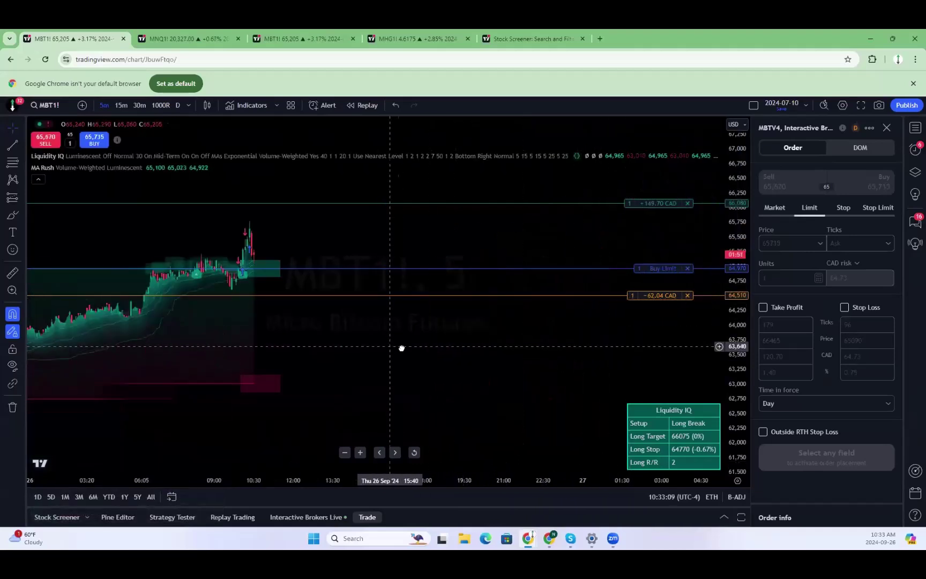
left_click_drag(401, 350, 660, 368)
scroll(659, 367, "down", 2)
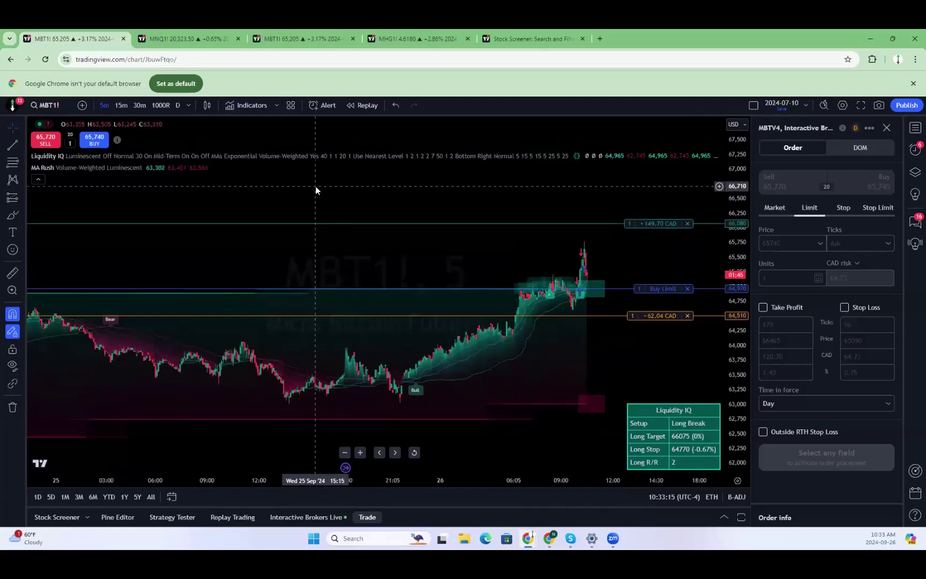
left_click_drag(720, 216, 696, 304)
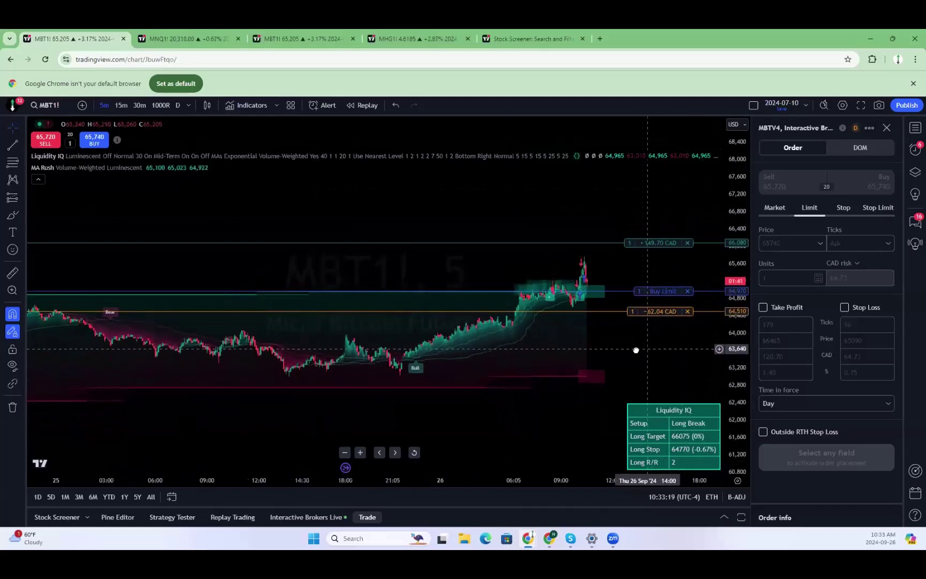
scroll(636, 350, "down", 6)
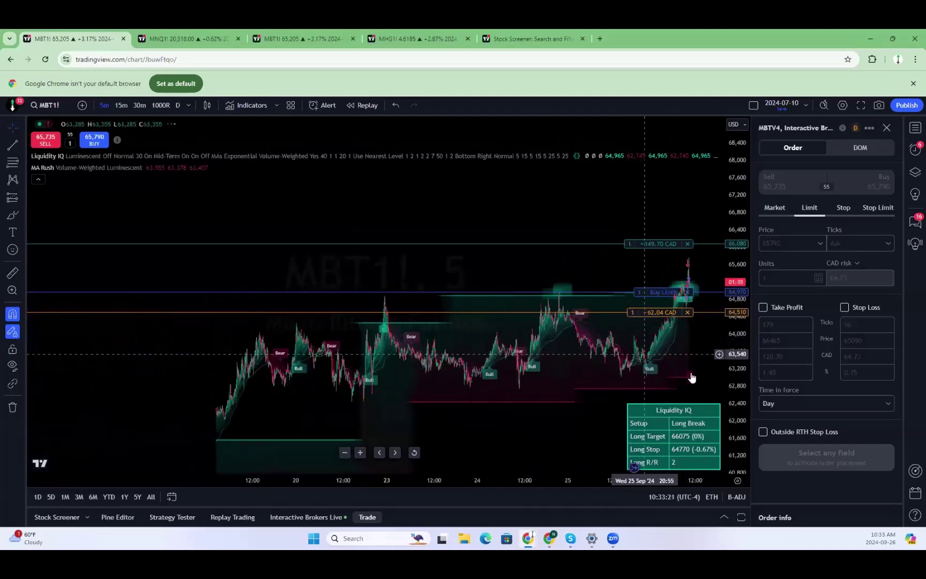
left_click_drag(691, 378, 688, 267)
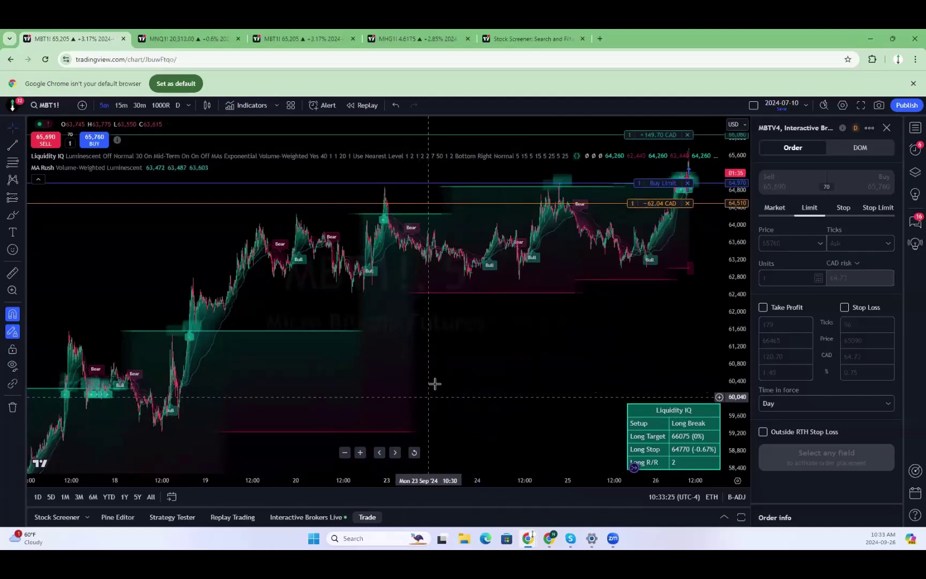
left_click_drag(701, 275, 810, 233)
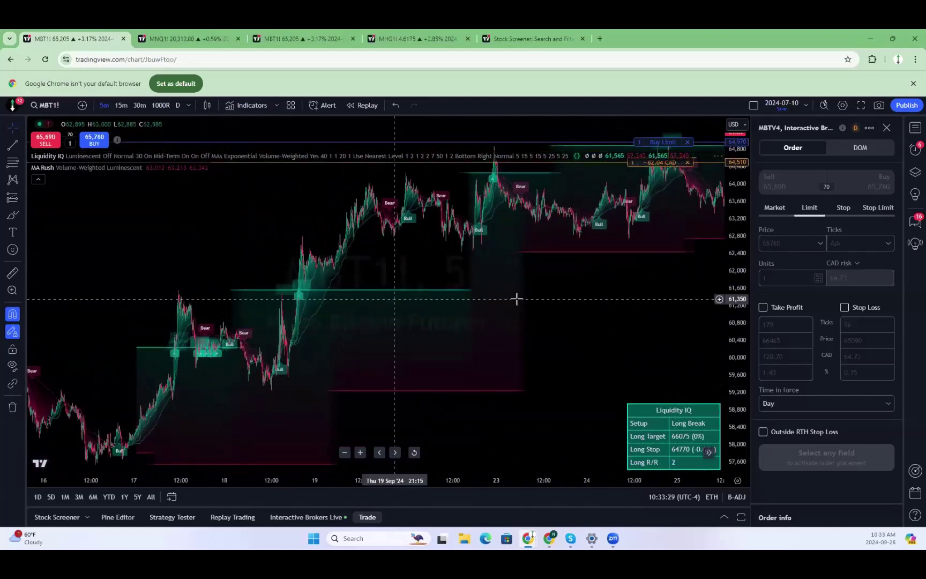
scroll(517, 298, "right", 5)
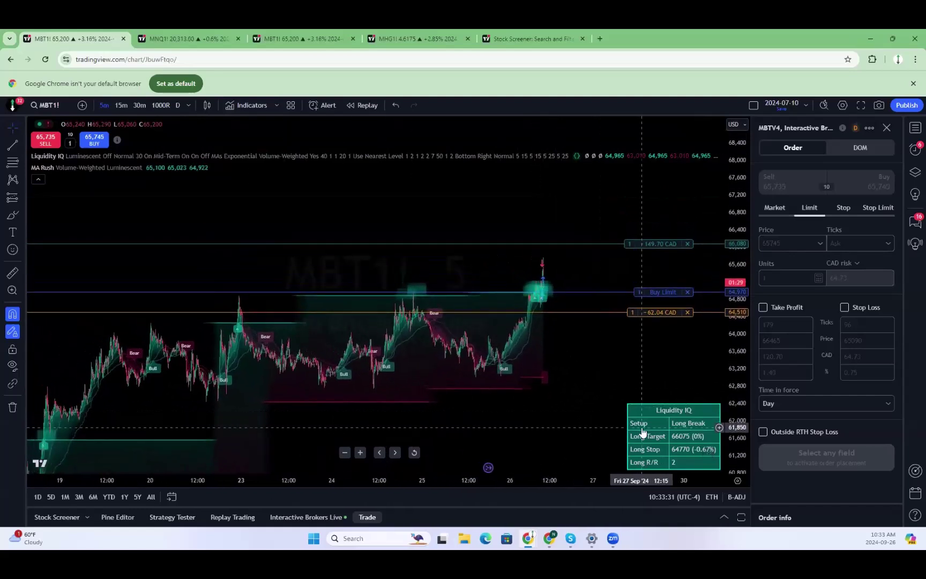
left_click_drag(672, 245, 644, 191)
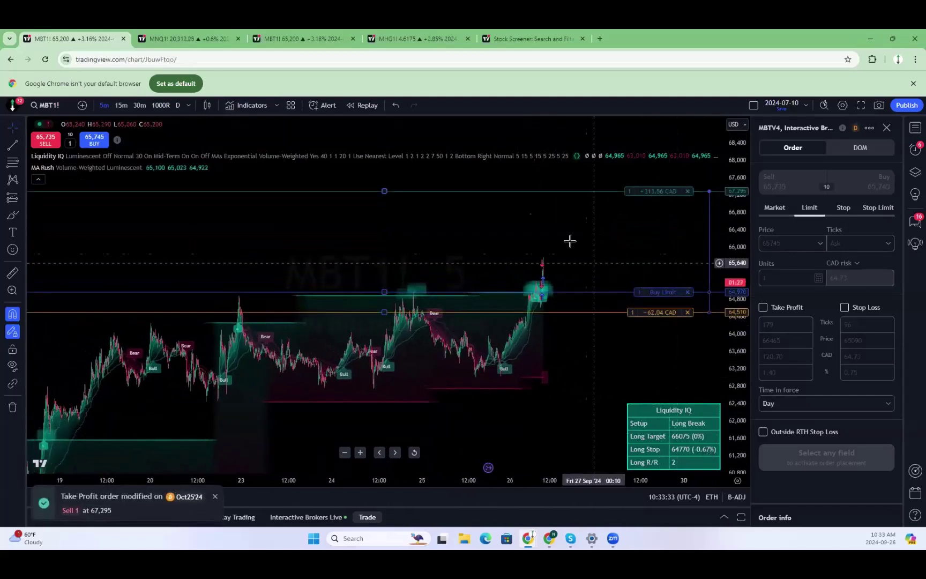
Set the Liquidity IQ base reference timeframe to 30 minutes on the MNQ1! chart without a broker connection.
left_click(162, 34)
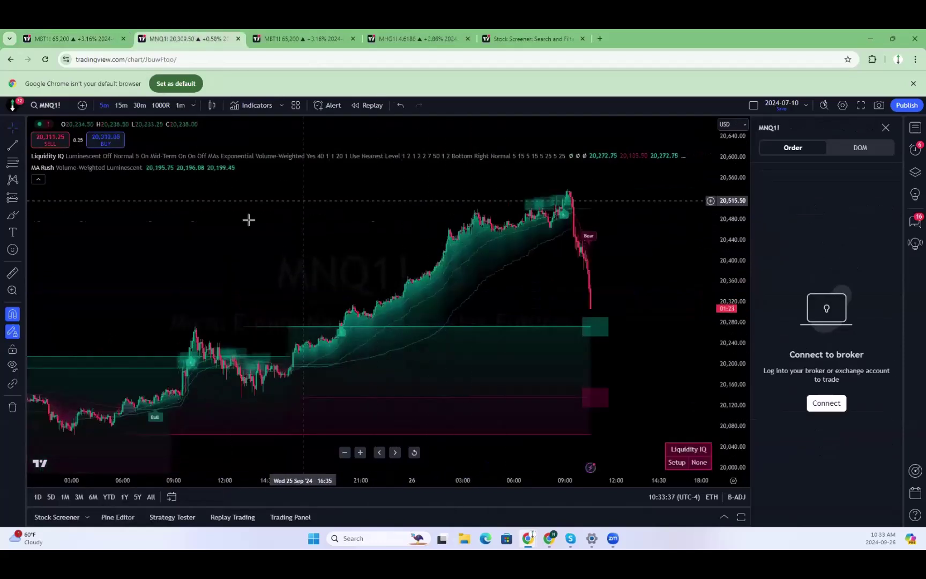
left_click(587, 156)
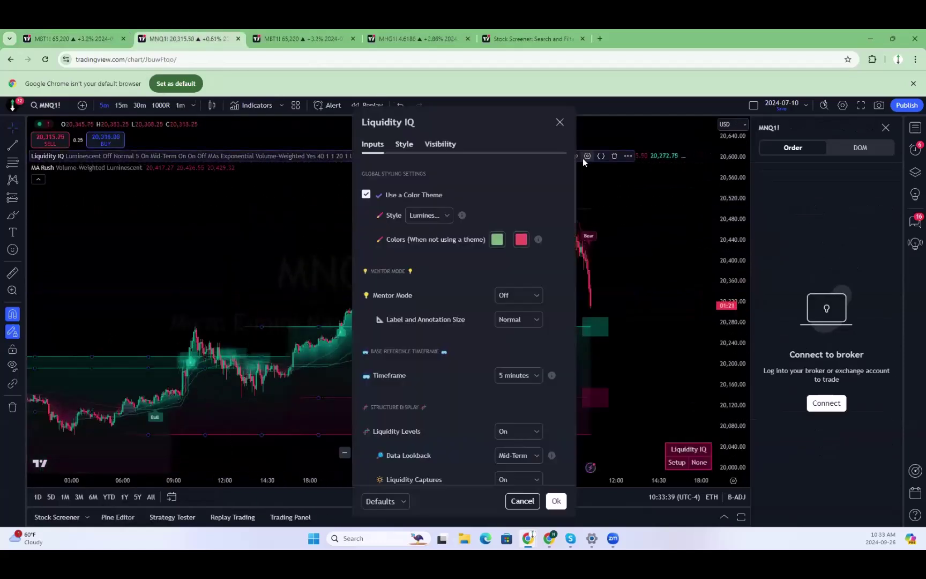
left_click(515, 374)
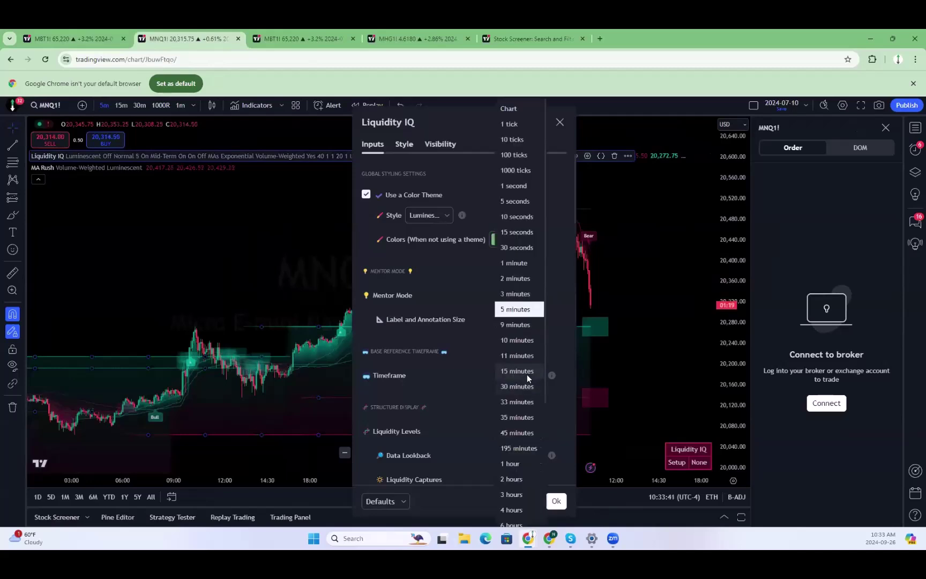
left_click(515, 387)
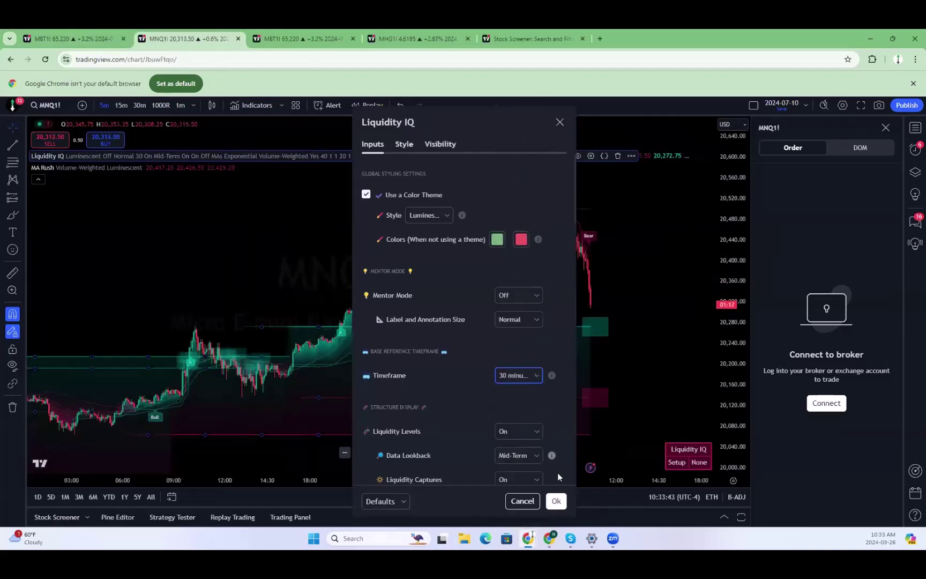
left_click_drag(525, 136, 347, 119)
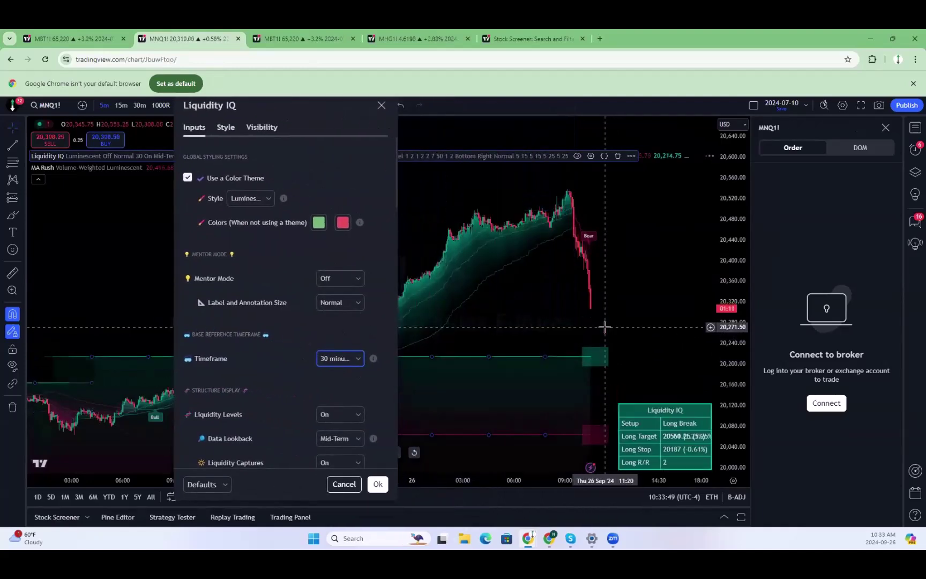
Switch the Liquidity IQ timeframe to 5 minutes to compare the MNQ1! levels and setup reading.
left_click(333, 361)
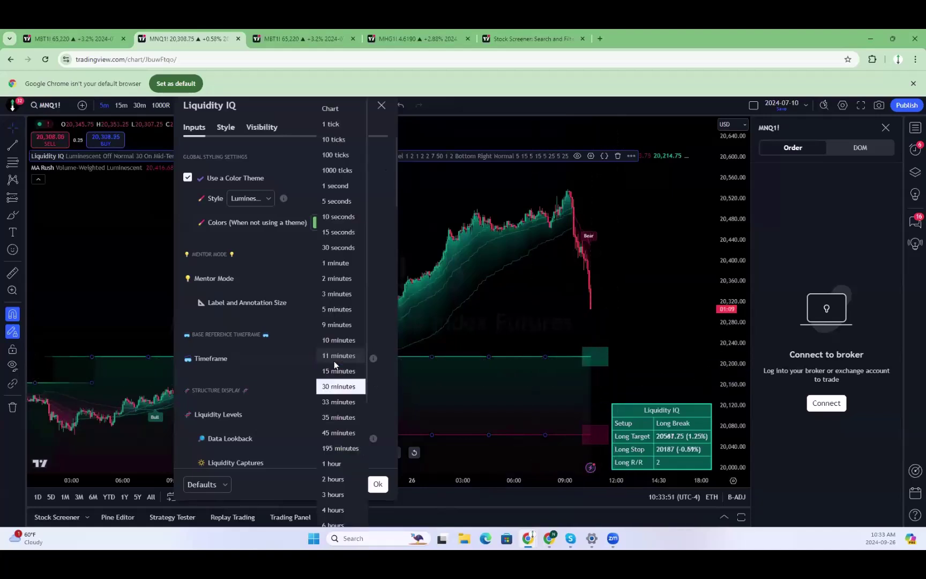
left_click(328, 314)
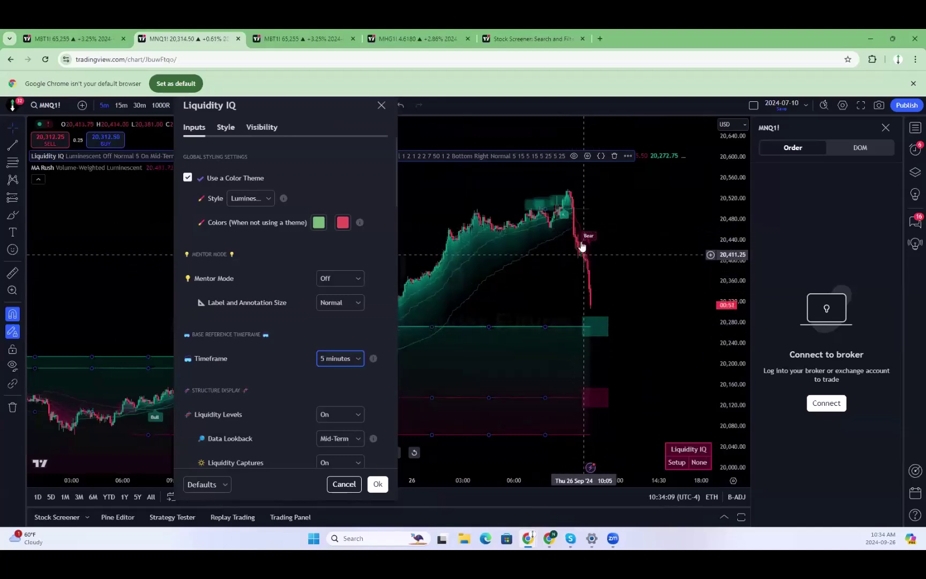
scroll(633, 314, "down", 3)
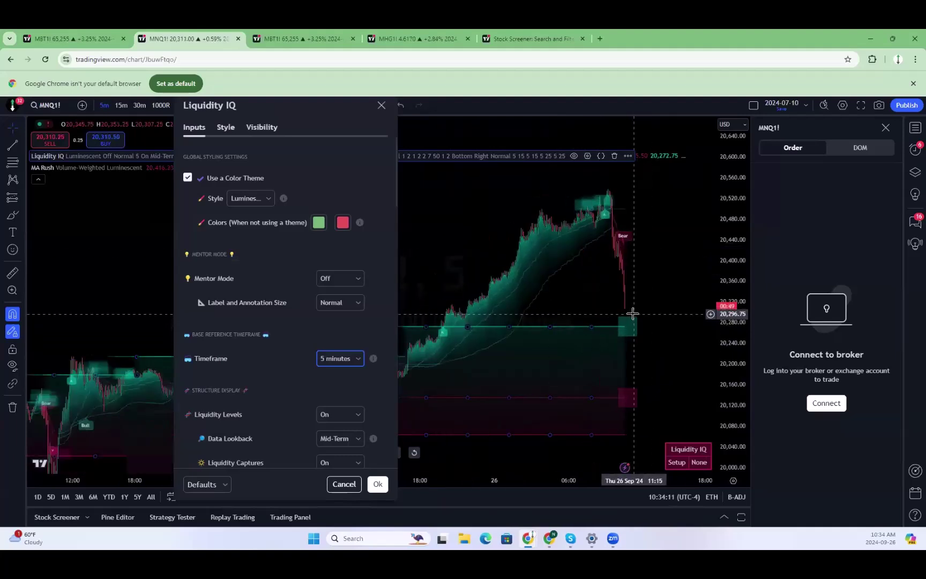
Choose 30 minutes as the Liquidity IQ timeframe again and apply the indicator settings.
left_click(340, 358)
left_click(353, 393)
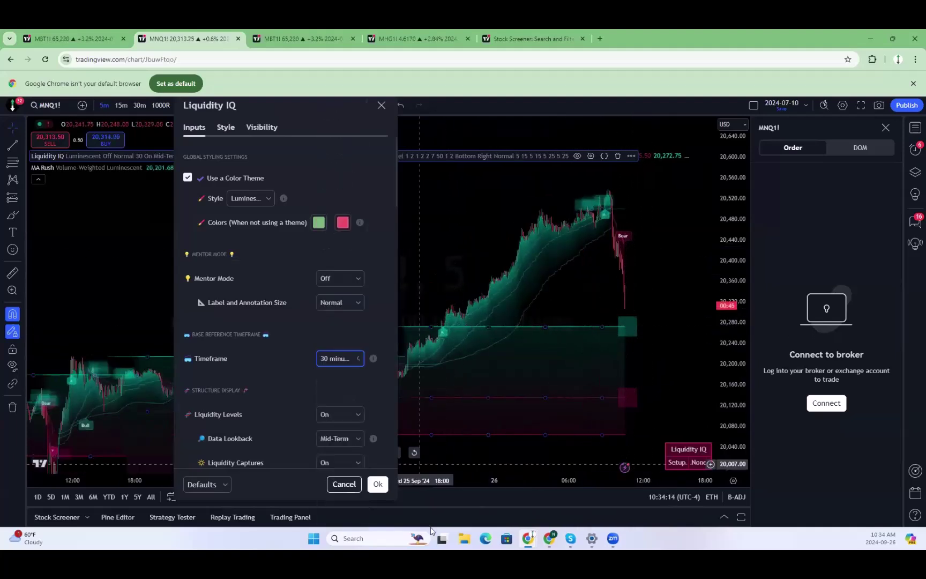
left_click(378, 484)
Examine the MNQ1! price drop against the 30-minute Liquidity IQ levels, from recent candles to the previous days.
scroll(562, 318, "up", 3)
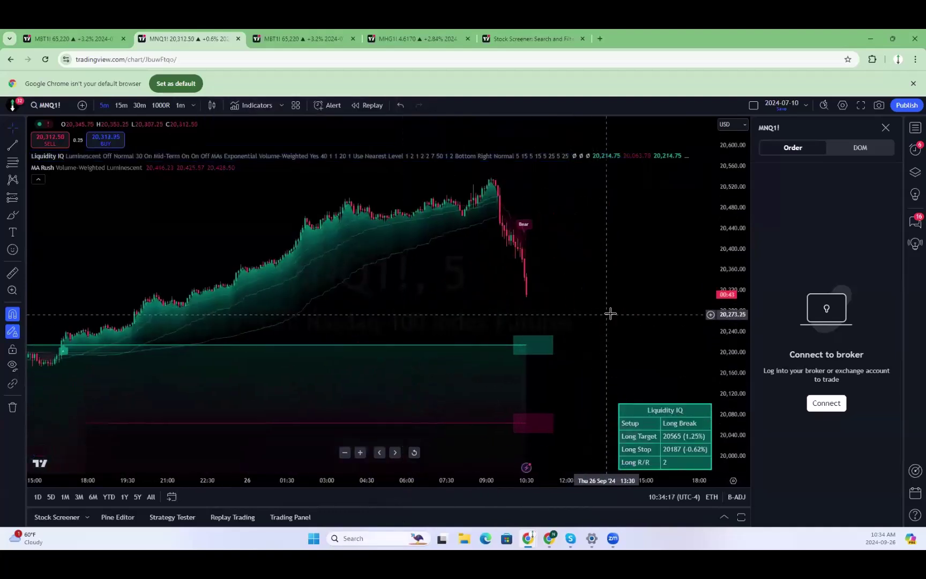
left_click_drag(746, 351, 690, 265)
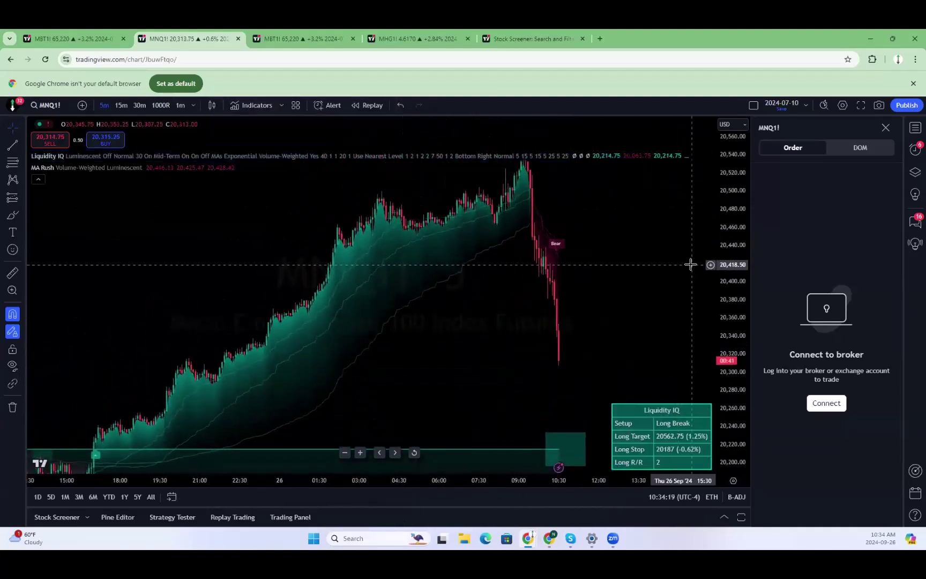
scroll(654, 324, "down", 2)
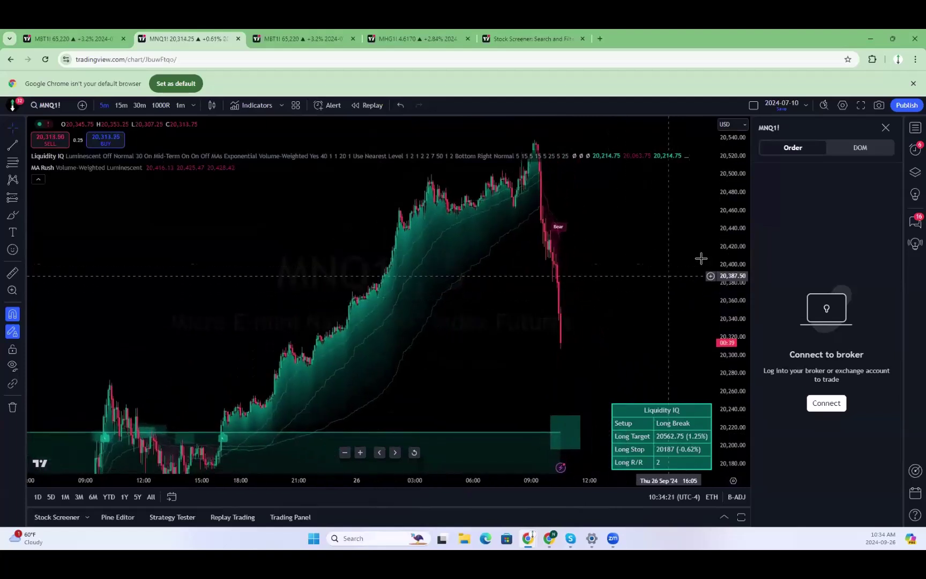
left_click_drag(739, 237, 654, 366)
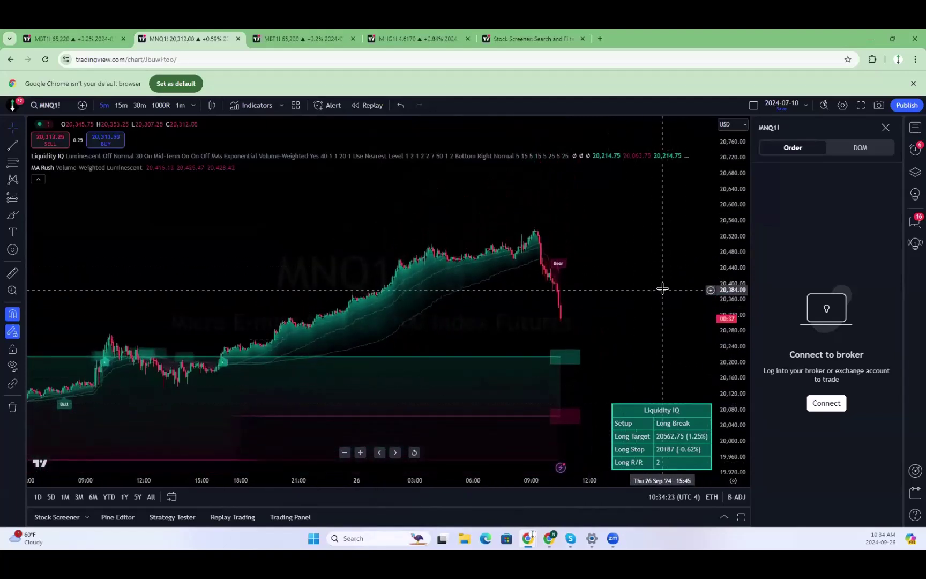
scroll(668, 280, "down", 4)
scroll(657, 289, "down", 2)
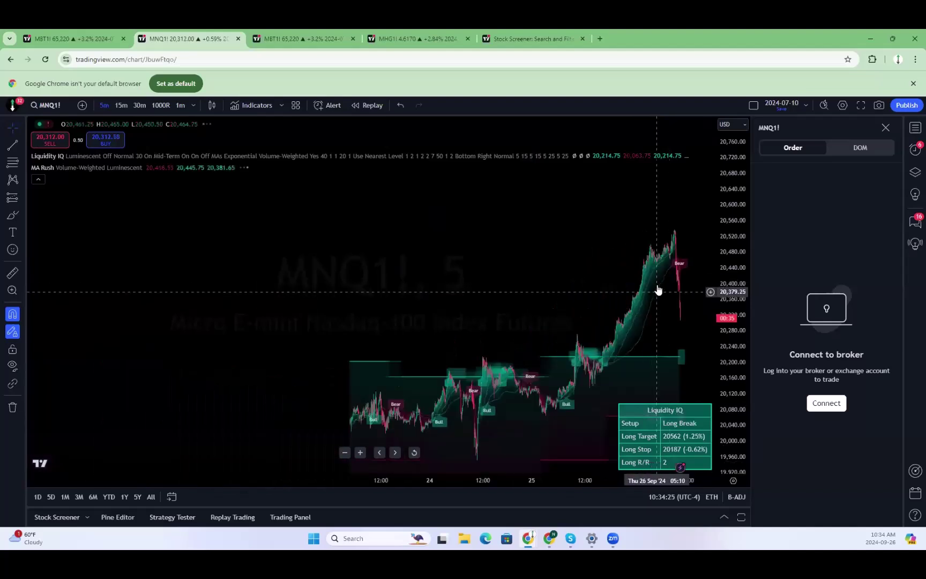
scroll(559, 225, "down", 3)
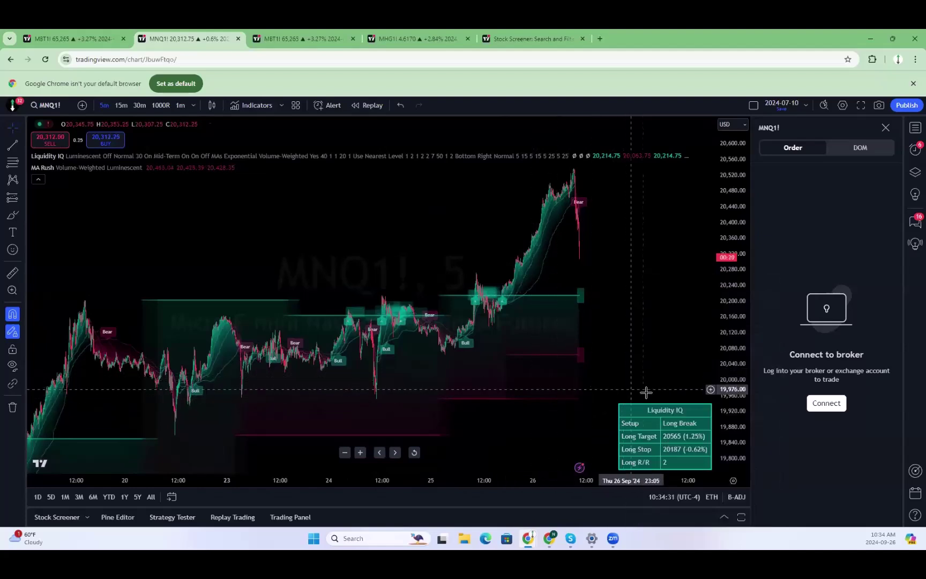
left_click_drag(511, 394, 402, 342)
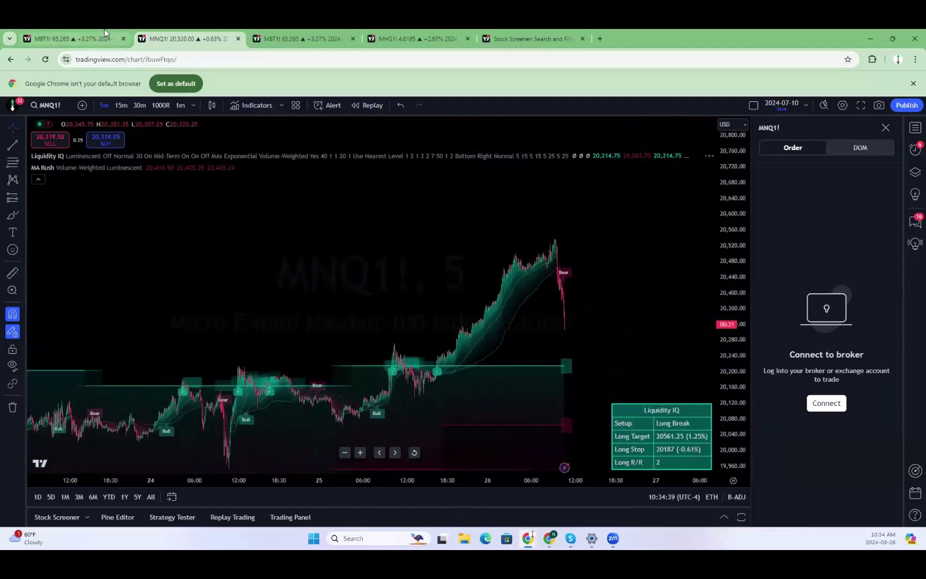
Review the MBT1! chart's recent candles around the buy limit and stop levels, and return to the MNQ1! chart.
left_click(107, 38)
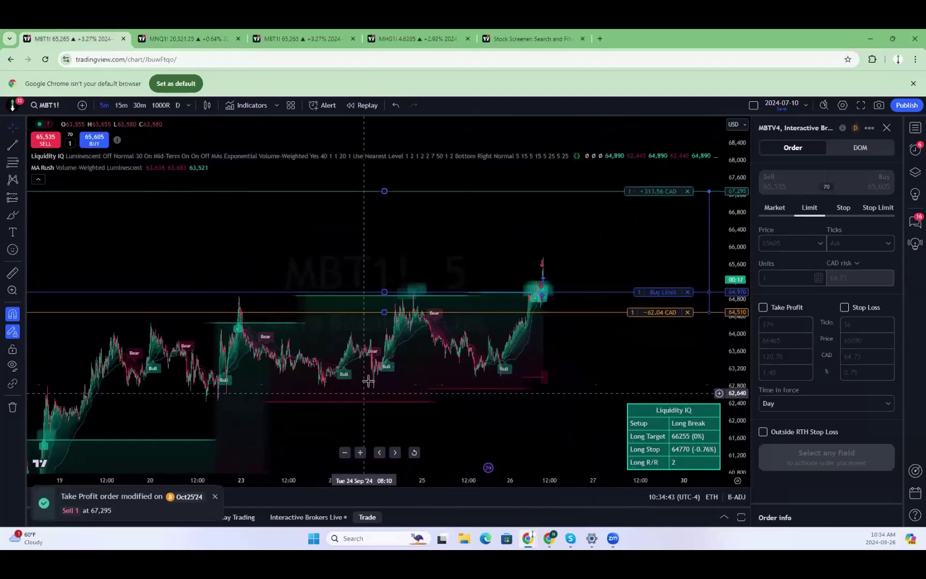
scroll(451, 372, "down", 3)
scroll(516, 347, "up", 5)
left_click_drag(516, 347, 472, 363)
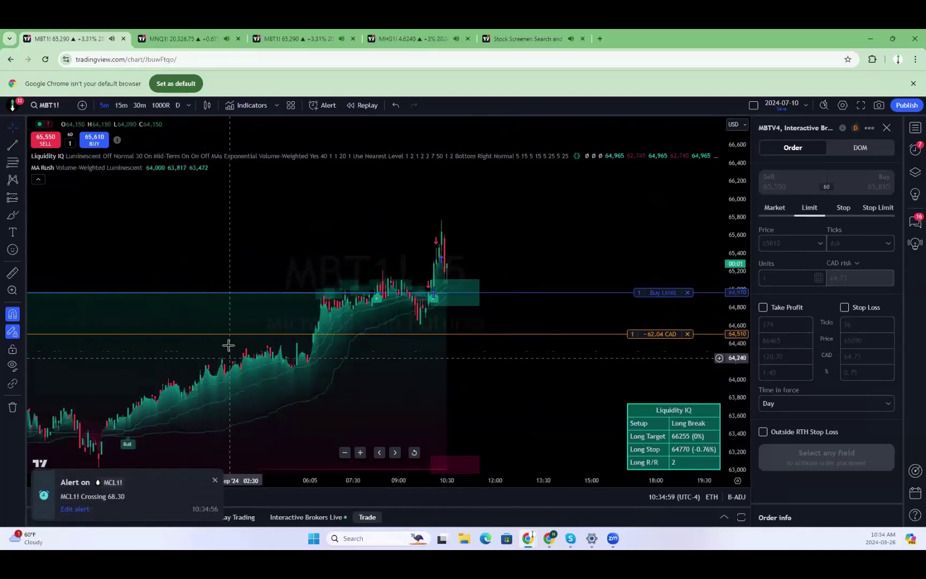
left_click(182, 39)
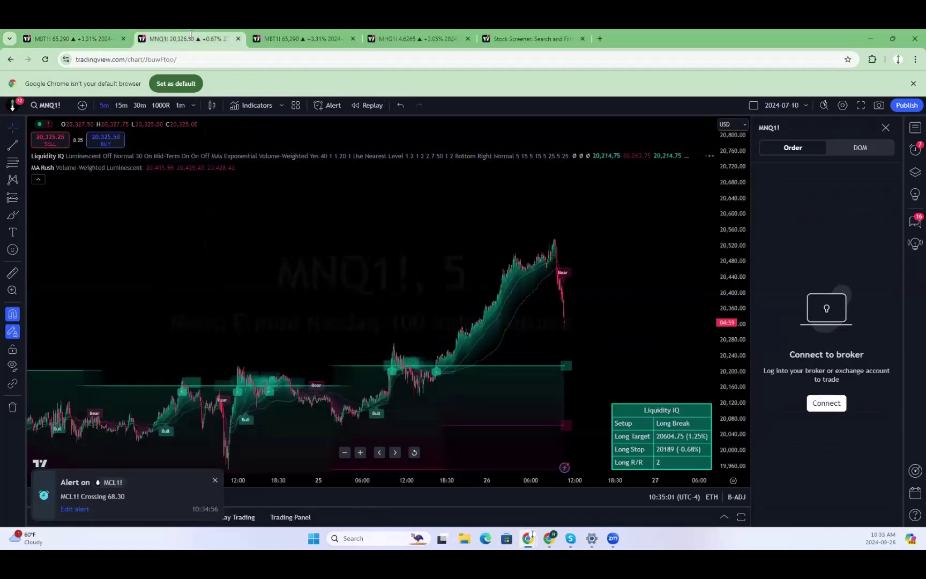
Load the Micro WTI Crude Oil futures chart (MCL) and examine its decline against the 30-minute Liquidity IQ levels.
type("MCL")
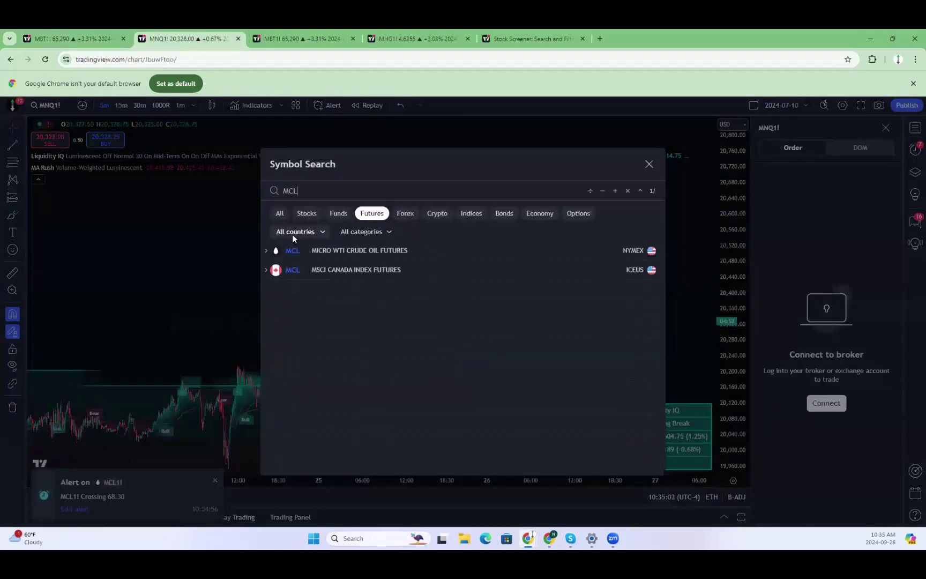
left_click(340, 247)
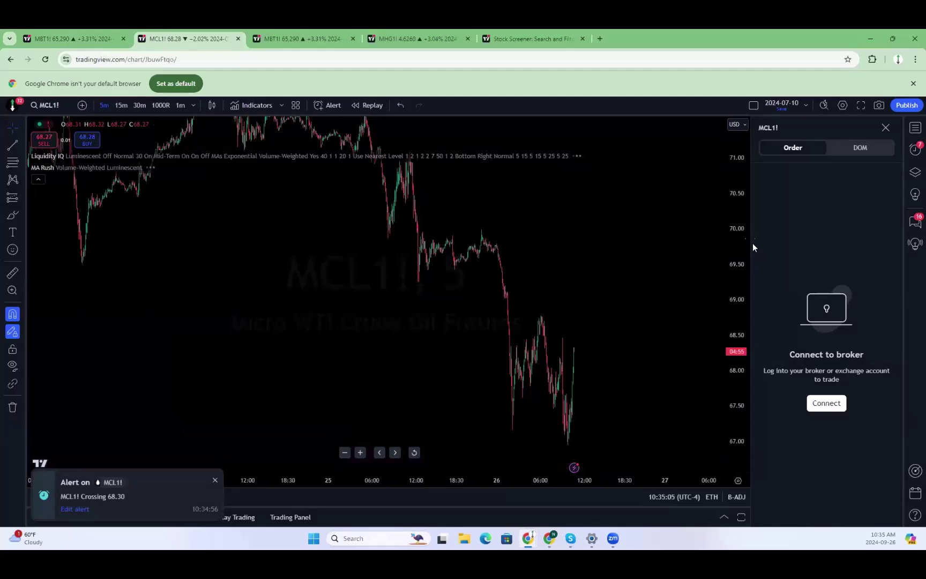
scroll(647, 374, "up", 3)
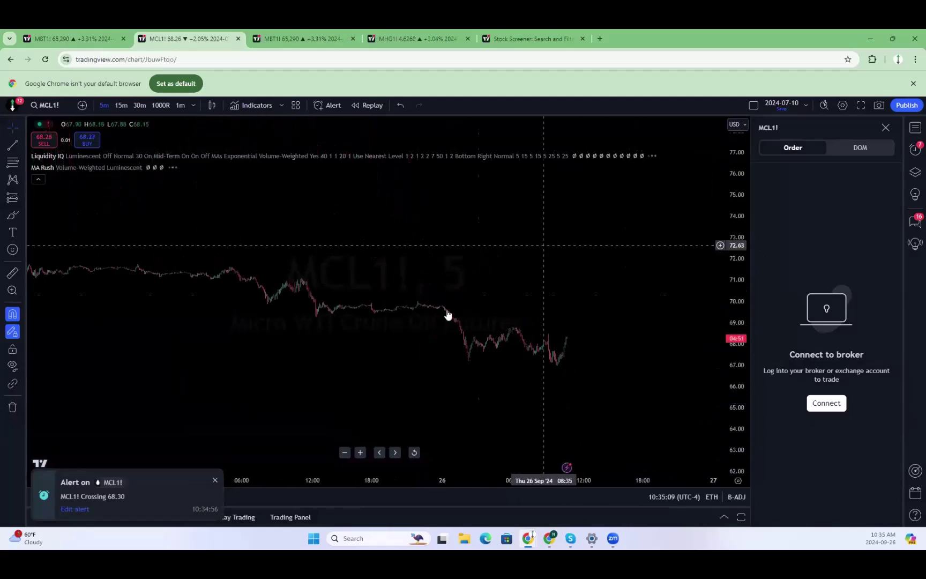
scroll(483, 365, "up", 2)
scroll(483, 366, "left", 2)
right_click(762, 130)
left_click(749, 382)
left_click_drag(749, 381, 750, 250)
left_click_drag(569, 331, 567, 280)
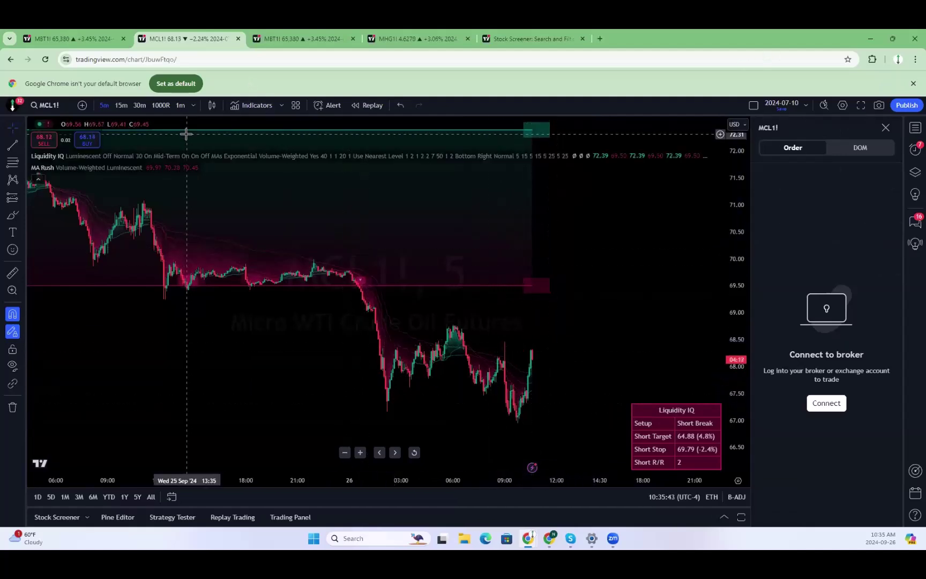
scroll(284, 236, "down", 5)
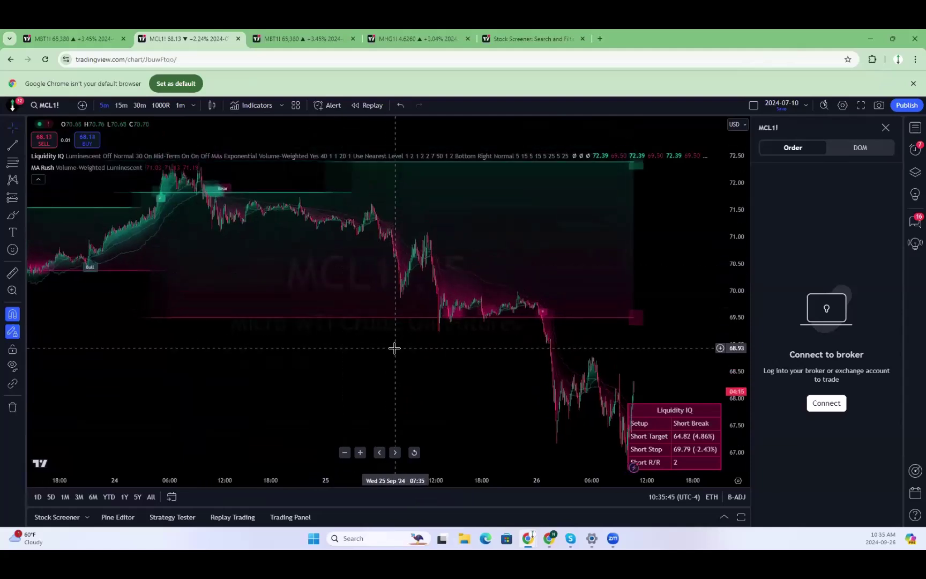
left_click_drag(347, 399, 285, 378)
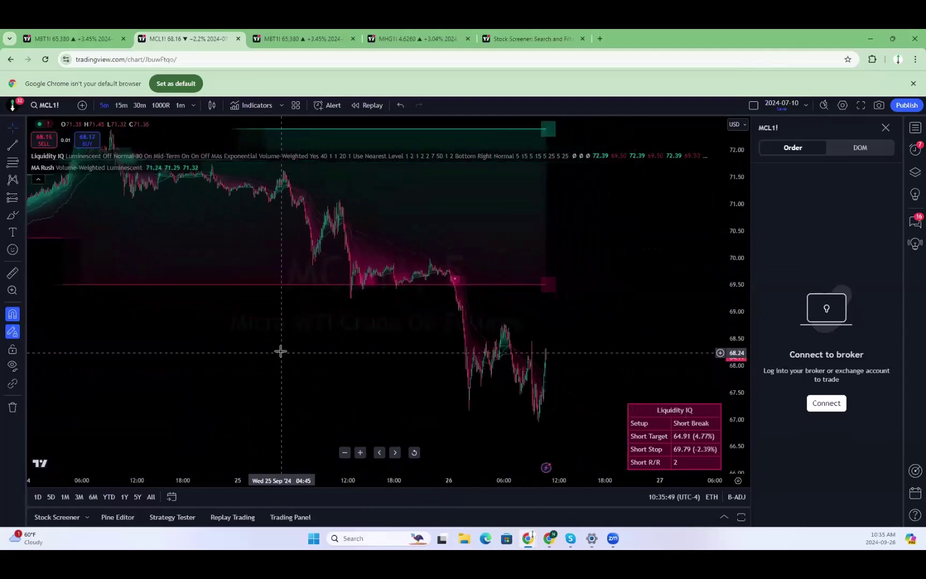
Switch the MCL1! chart to 1-minute candles and set the Liquidity IQ timeframe to Chart.
left_click(184, 105)
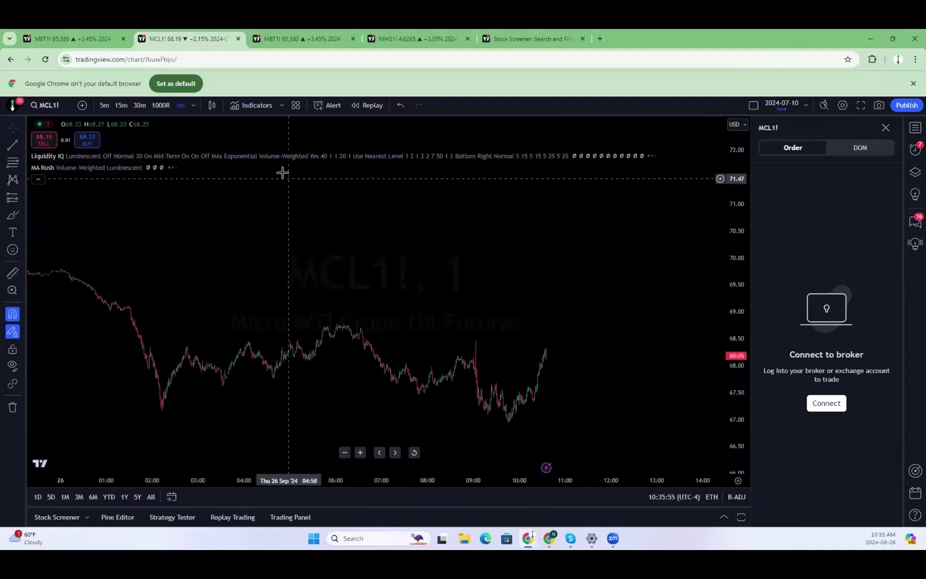
right_click(196, 92)
left_click(151, 194)
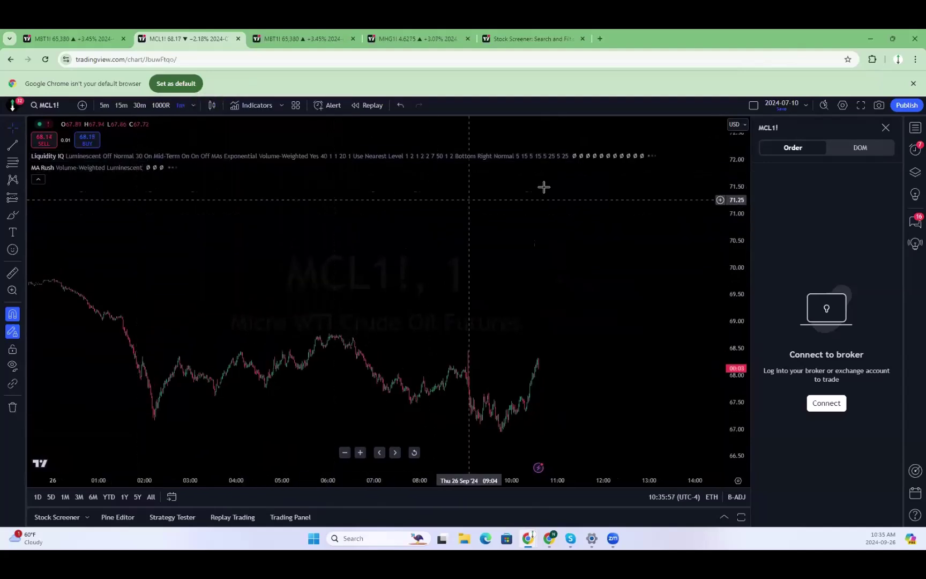
left_click(591, 156)
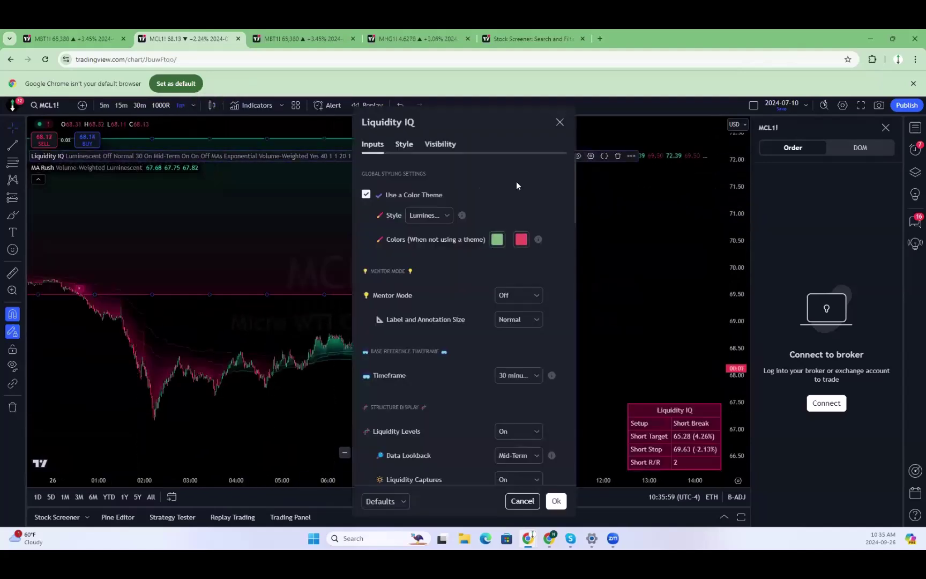
left_click(511, 381)
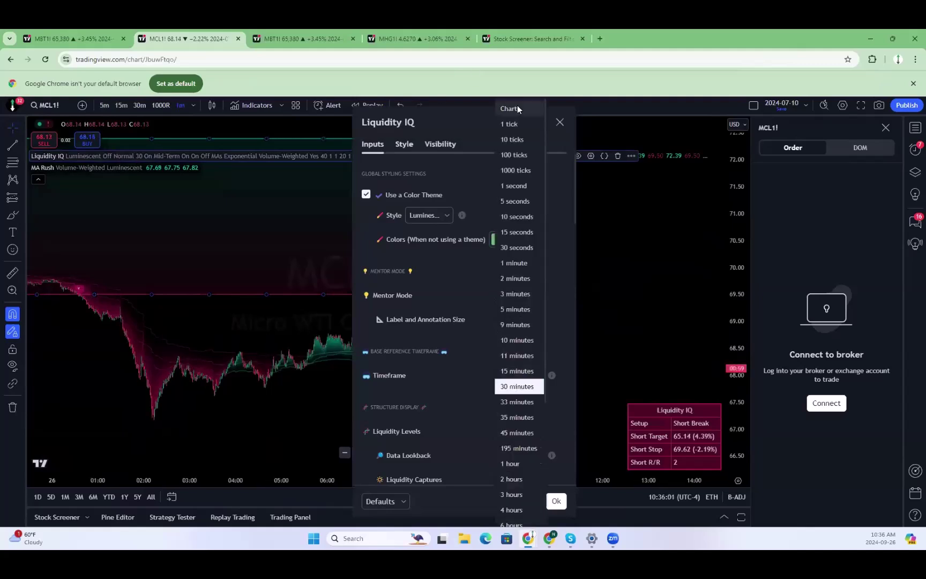
left_click(518, 109)
left_click(555, 502)
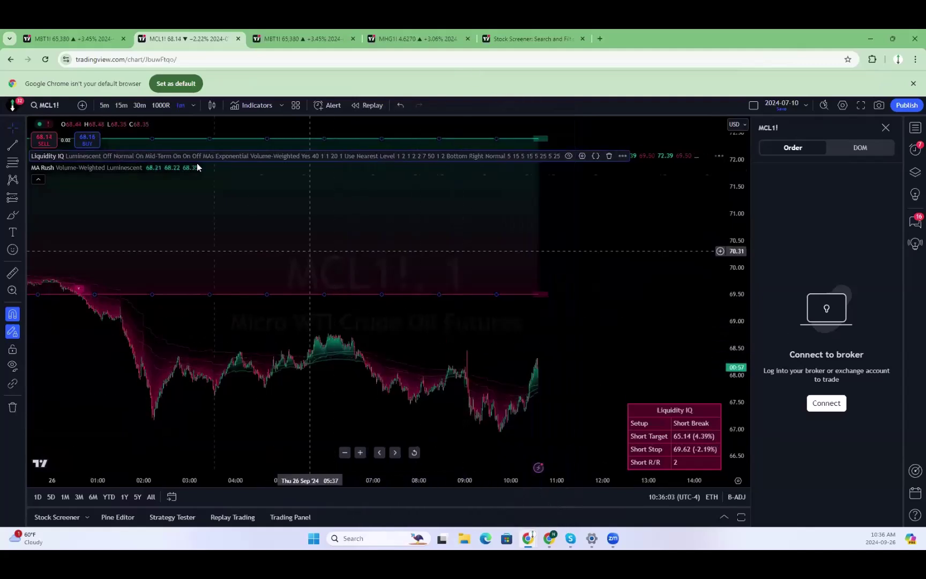
Examine the 1-minute MCL1! candles against the chart-timeframe liquidity levels, from the overnight decline to the latest rise.
left_click_drag(712, 296, 734, 262)
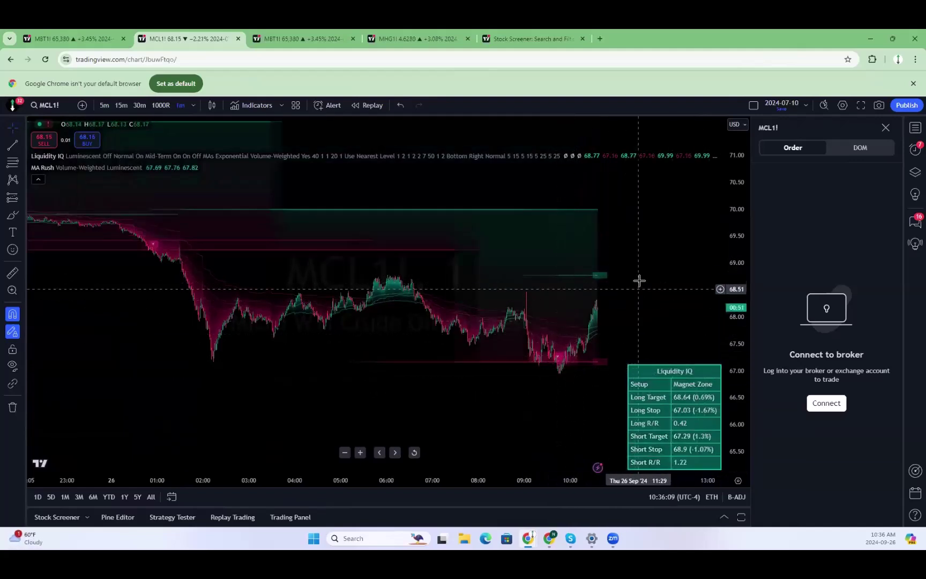
scroll(642, 278, "up", 5)
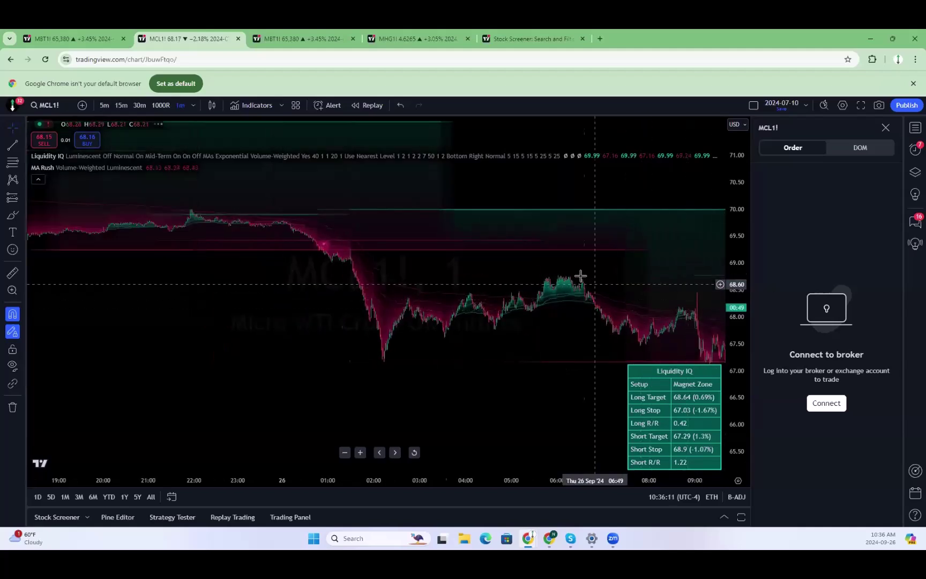
left_click_drag(572, 275, 349, 211)
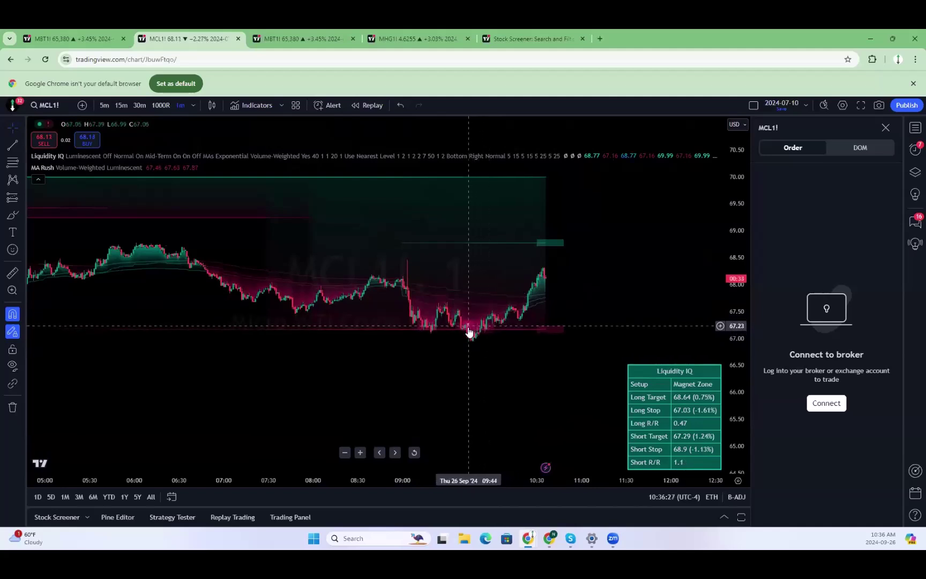
scroll(572, 379, "up", 5)
scroll(542, 396, "right", 3)
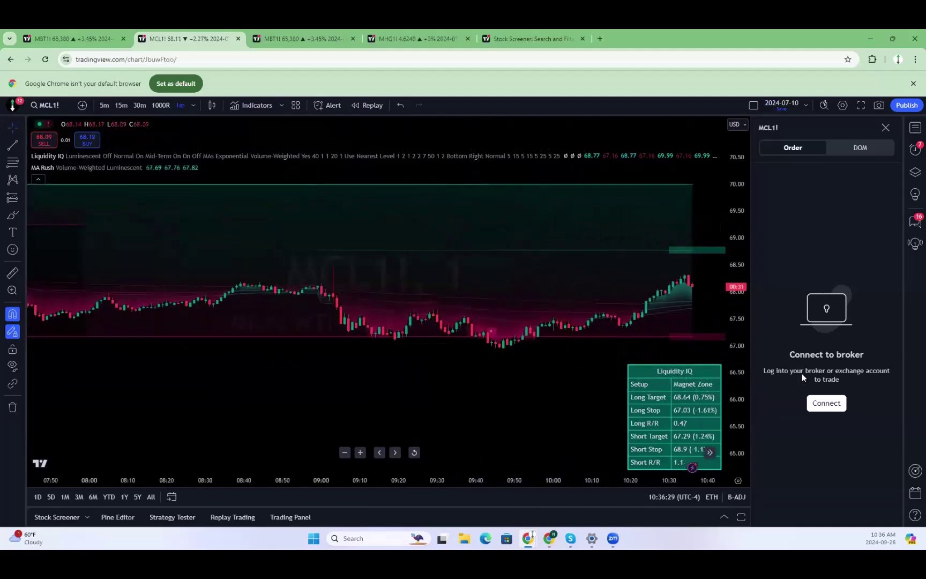
double_click(744, 388)
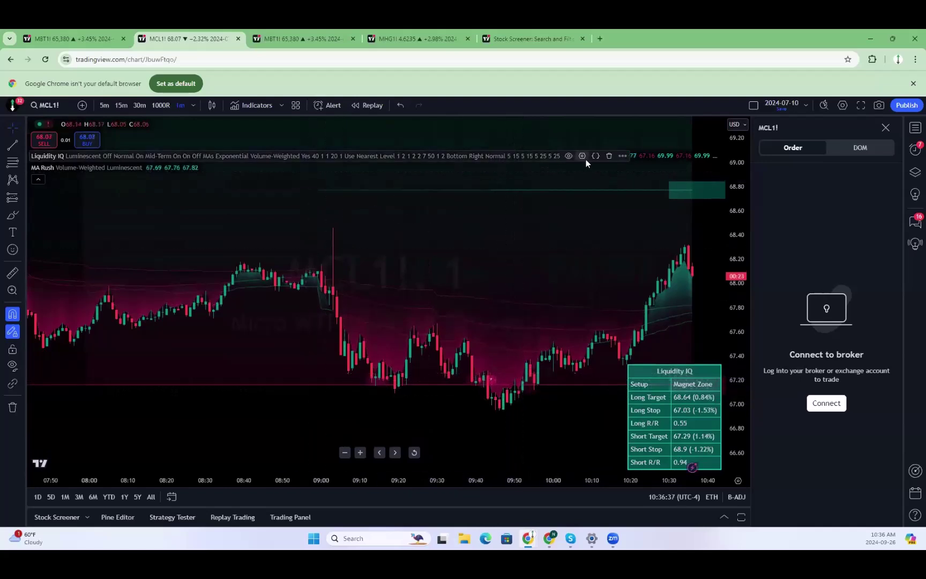
Review the Liquidity IQ magnet zone, bounce and zone break retrace parameters, keeping Min Bars Since Break at 7, and close the settings.
left_click(580, 155)
scroll(471, 279, "down", 5)
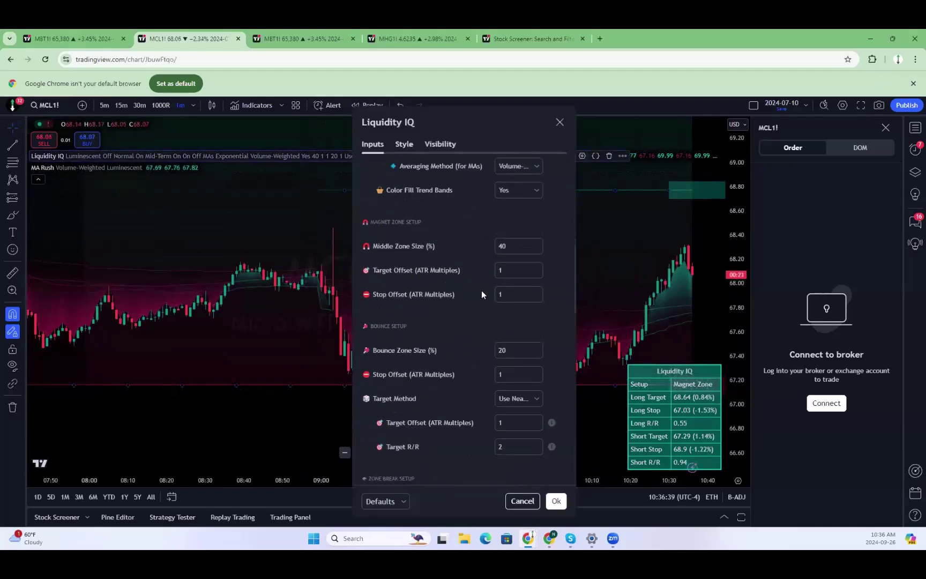
scroll(443, 295, "down", 4)
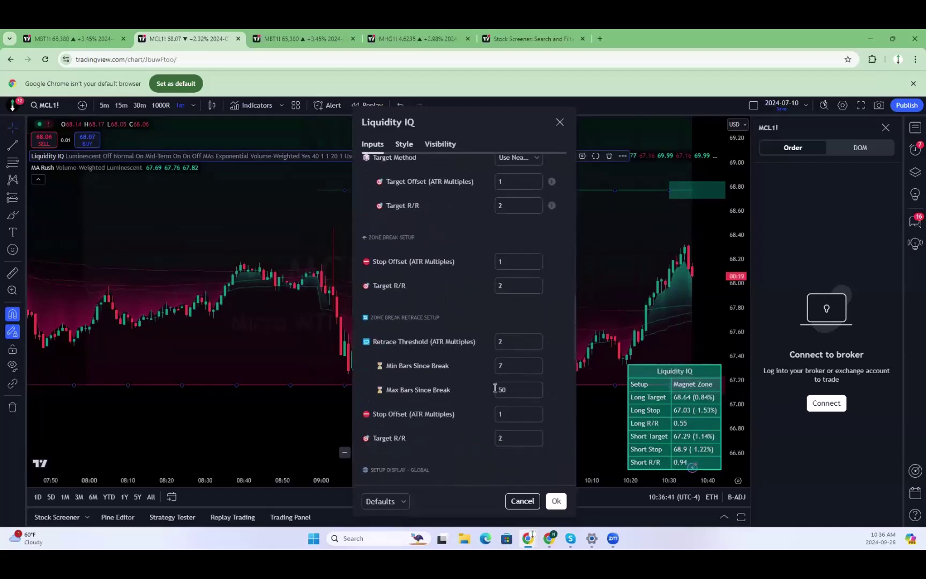
scroll(525, 386, "up", 2)
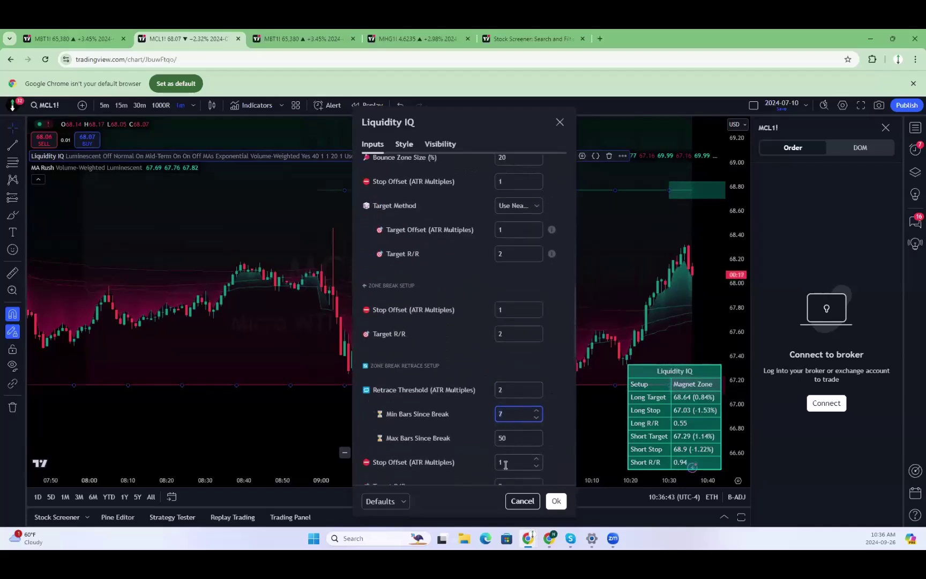
type("7")
scroll(502, 412, "down", 2)
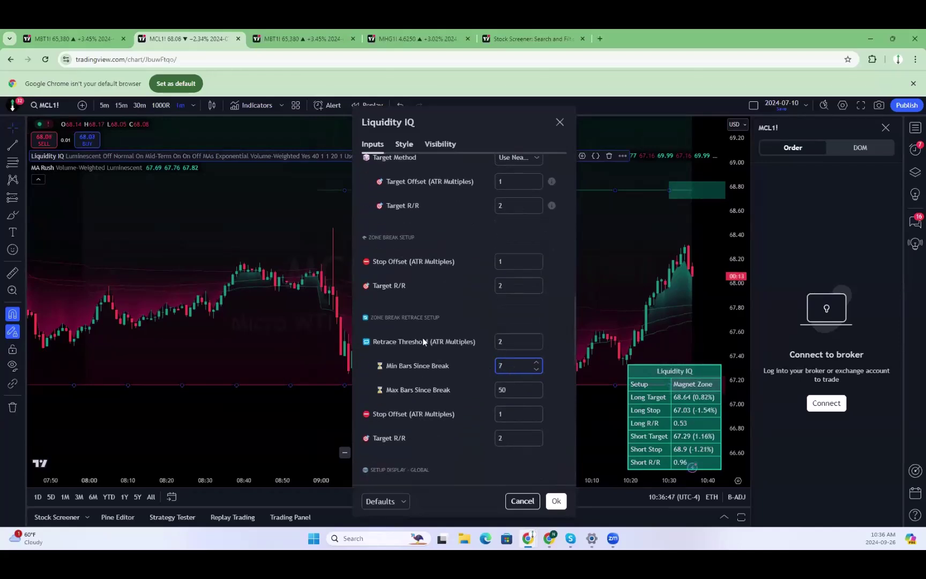
left_click(557, 503)
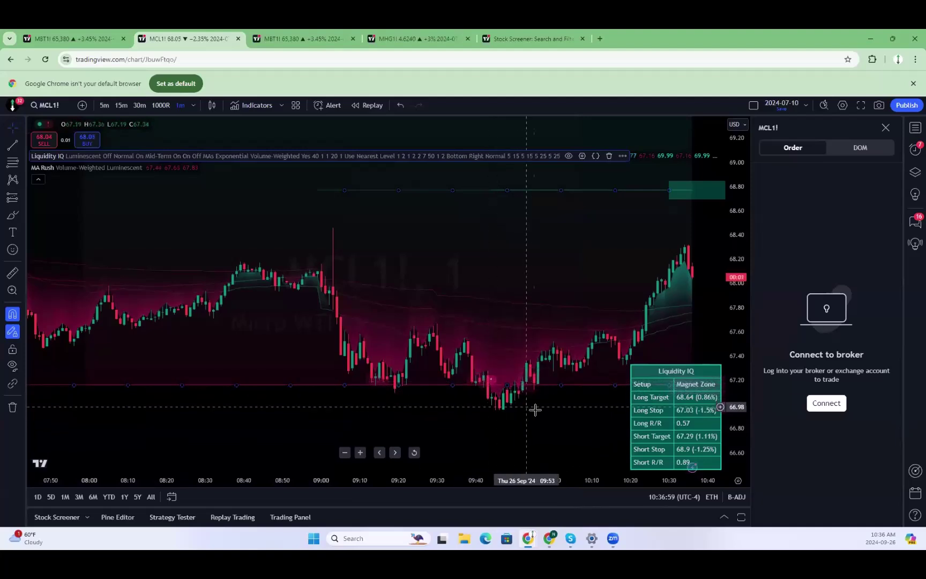
Inspect the 1-minute MCL1! candles that break and retest the lower liquidity level between 09:30 and 10:00.
left_click_drag(533, 410, 503, 290)
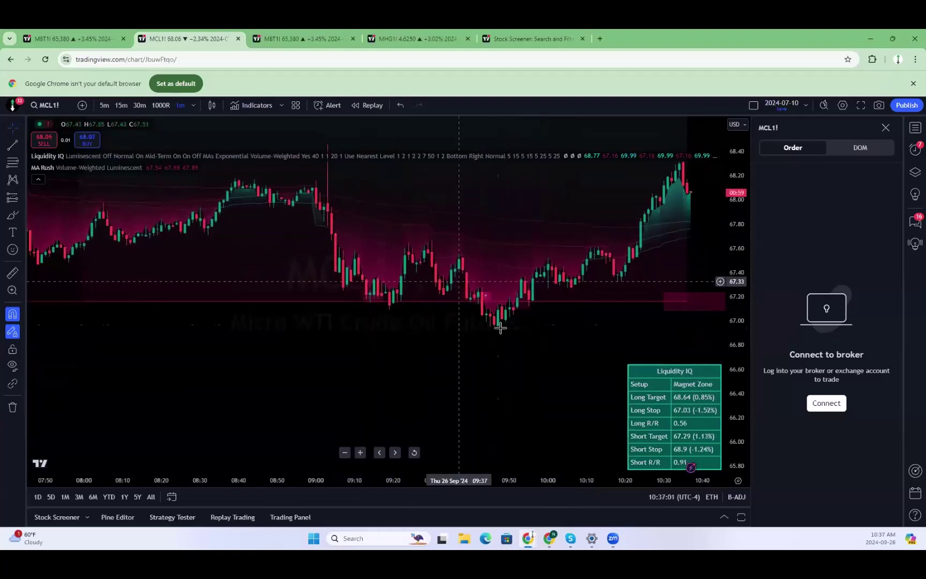
right_click(509, 410)
left_click(508, 410)
left_click_drag(498, 328, 484, 300)
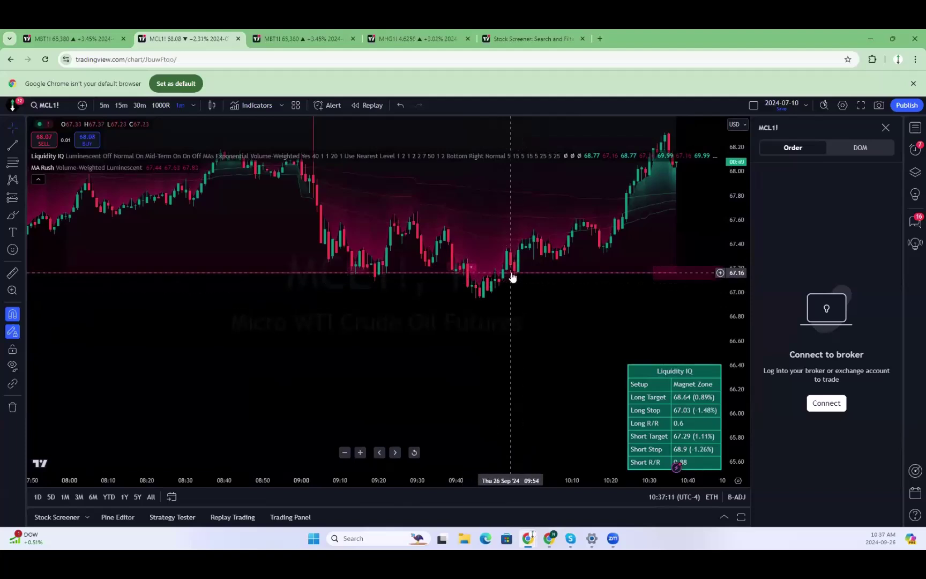
left_click_drag(413, 285, 335, 205)
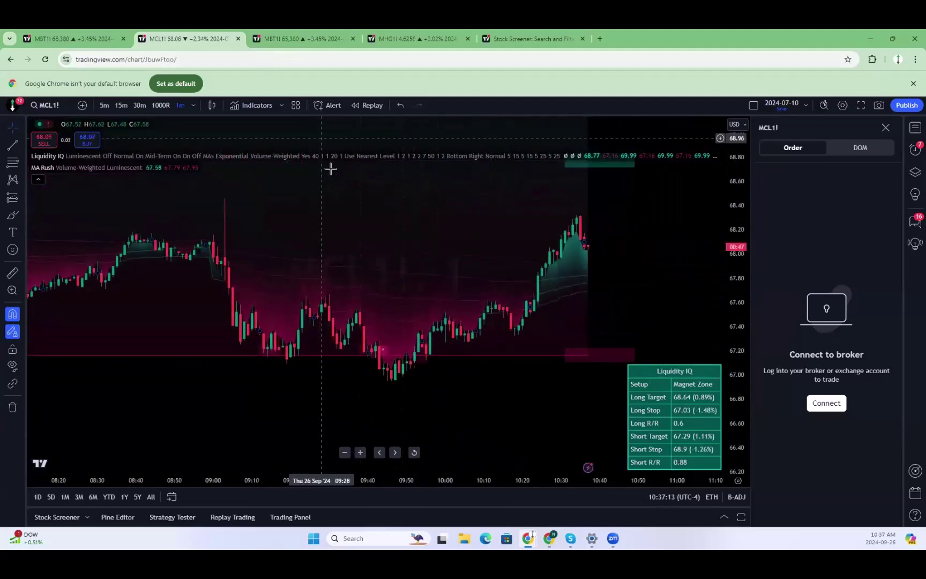
type("MNQ")
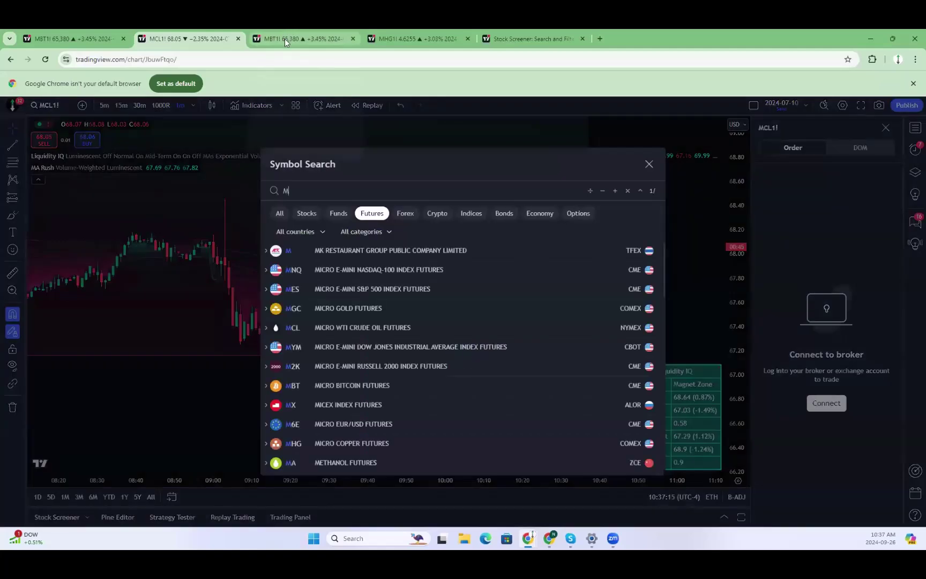
left_click(422, 252)
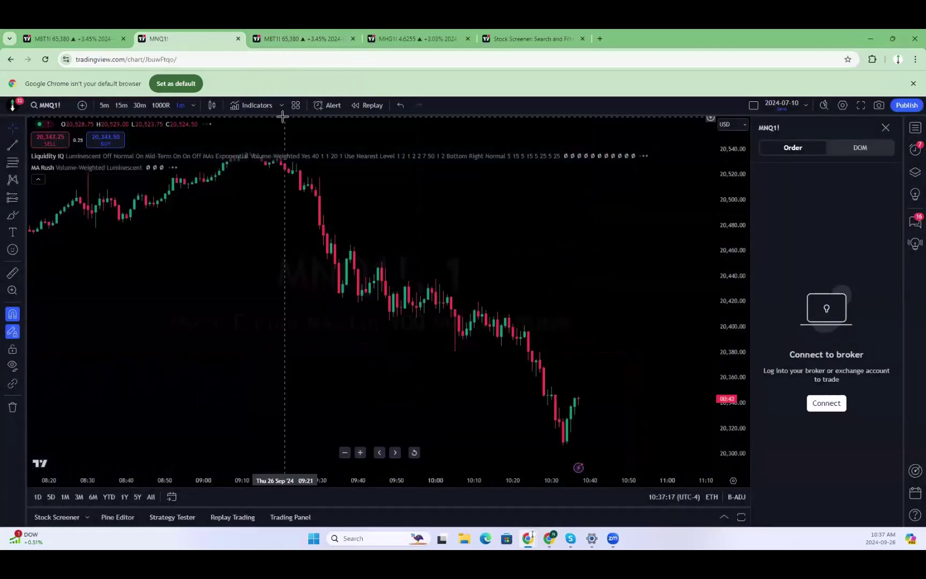
key("Down")
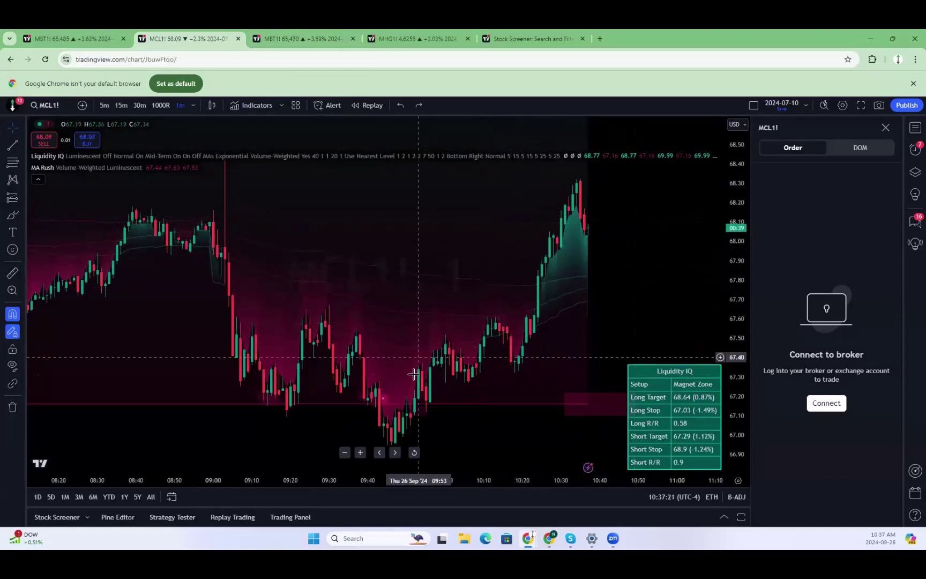
Compare the recent MCL1! candles with the overnight price action and the upper and lower liquidity levels.
scroll(589, 227, "down", 3)
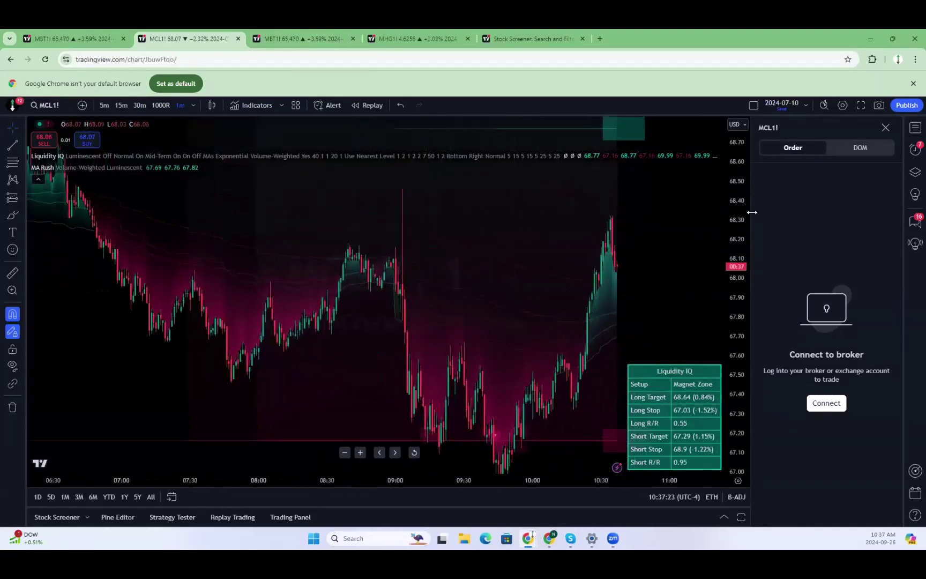
left_click_drag(729, 231, 725, 343)
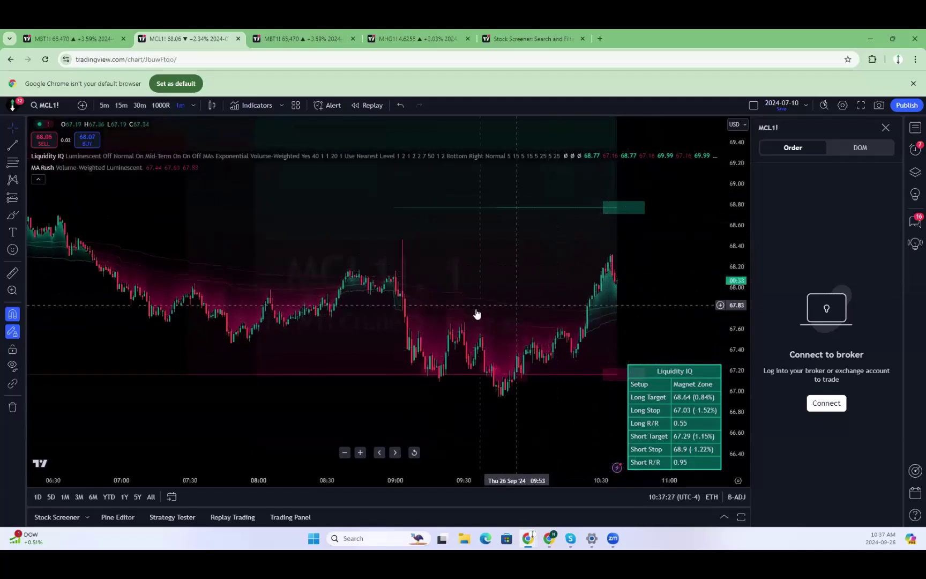
scroll(456, 292, "down", 3)
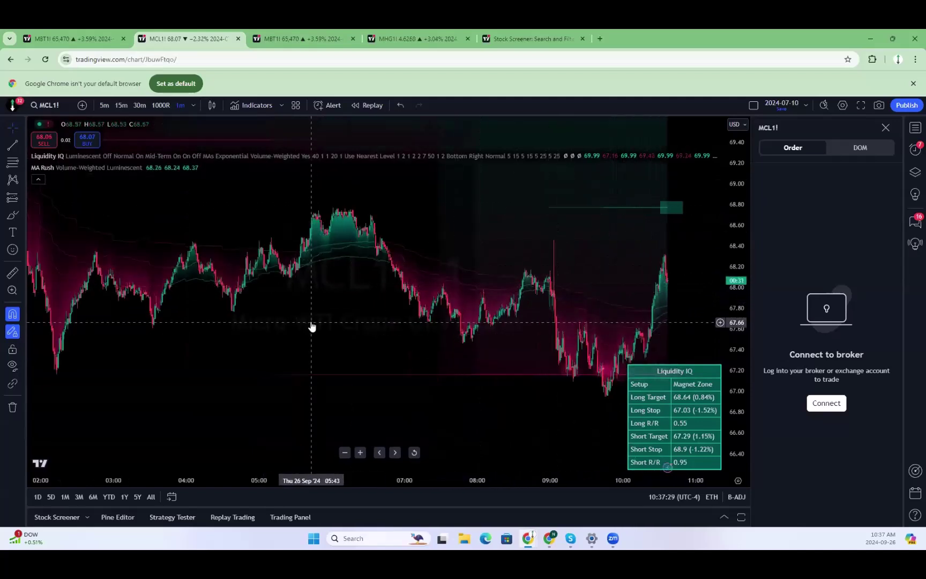
Load the Micro E-mini Nasdaq-100 futures chart (MNQ) on the 5-minute timeframe and inspect its latest drop.
type("MNQ")
left_click(376, 252)
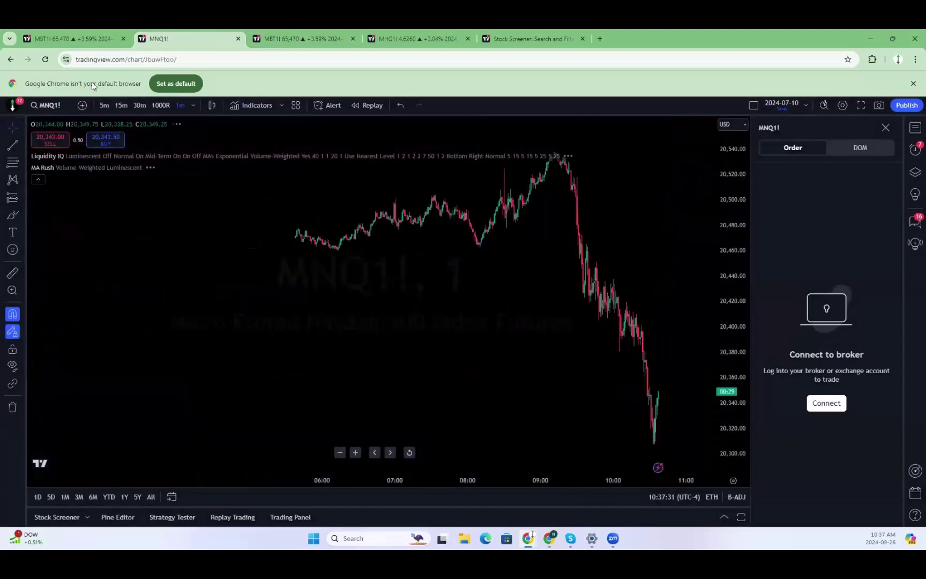
left_click(104, 106)
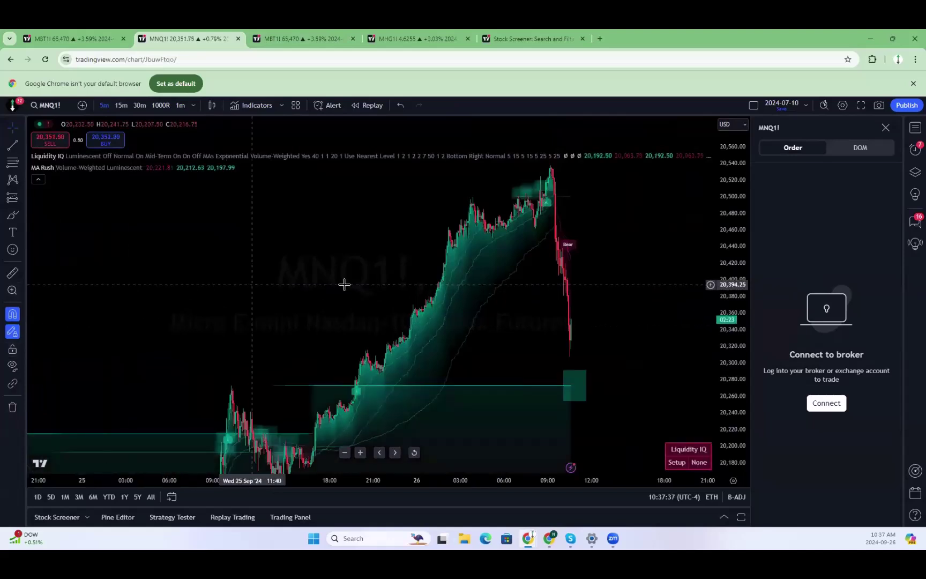
left_click_drag(547, 295, 566, 281)
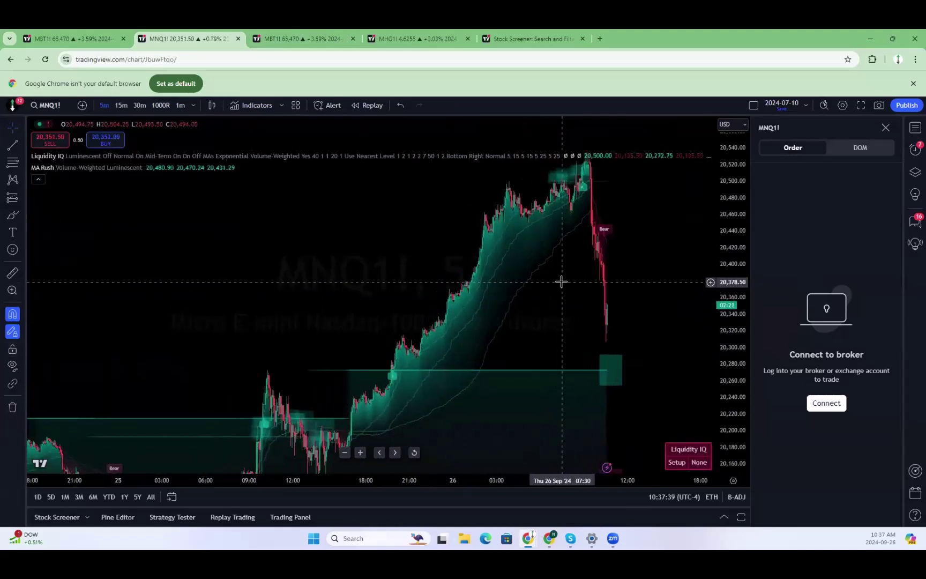
Return to the open MBT1! trading chart and view its recent candles around the buy limit order.
type("MB")
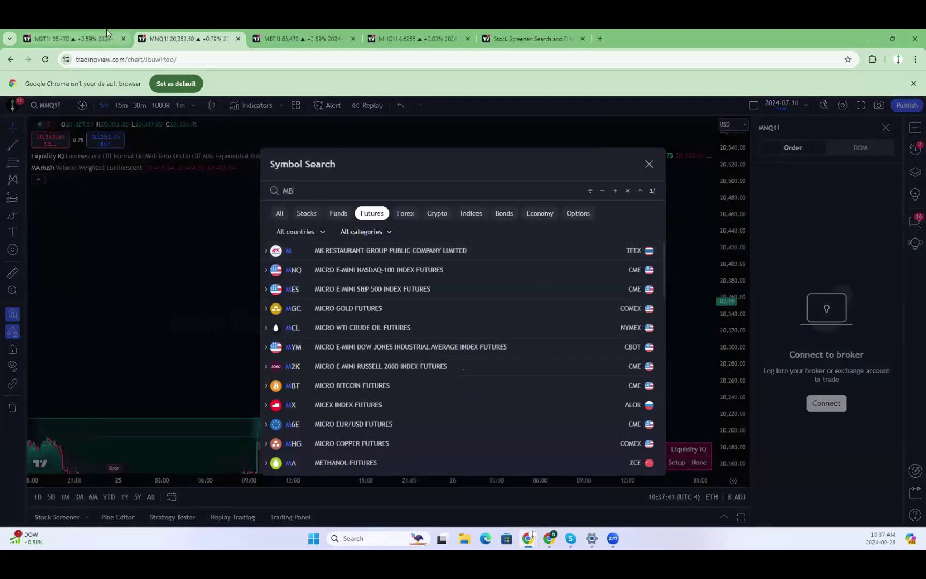
left_click(69, 38)
scroll(663, 273, "up", 3)
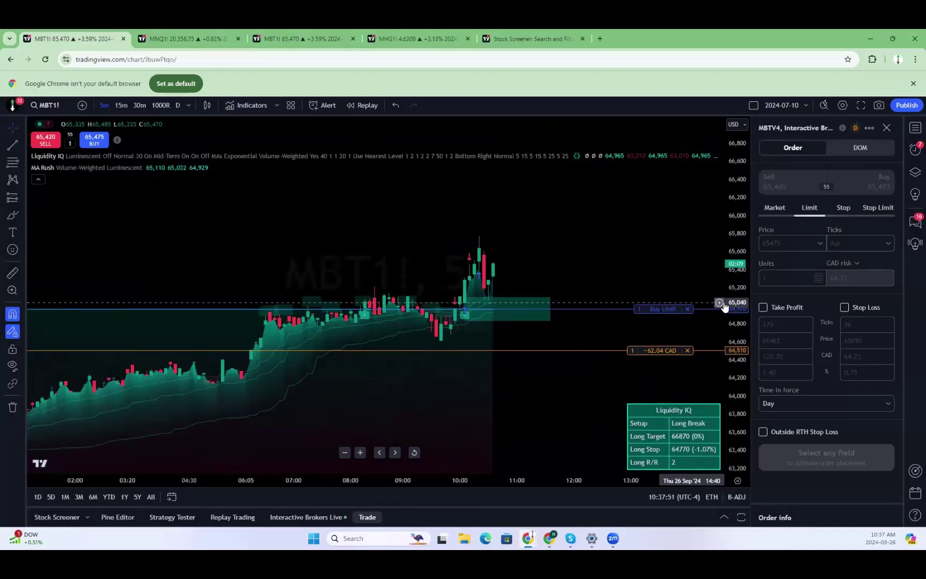
Compare the recent 5-minute MBT1! candles with the buy limit order and the take-profit and stop-loss levels.
left_click_drag(739, 279, 739, 220)
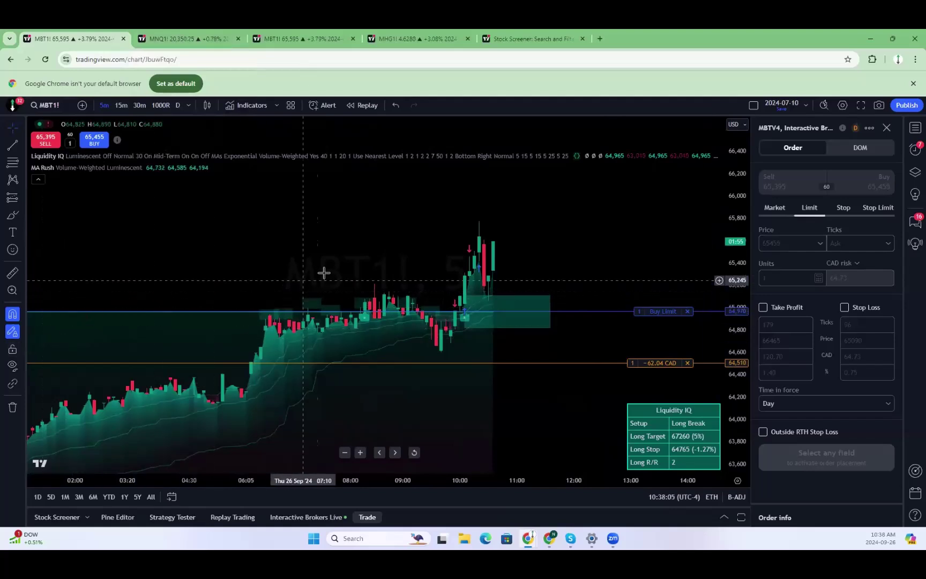
scroll(324, 273, "down", 4)
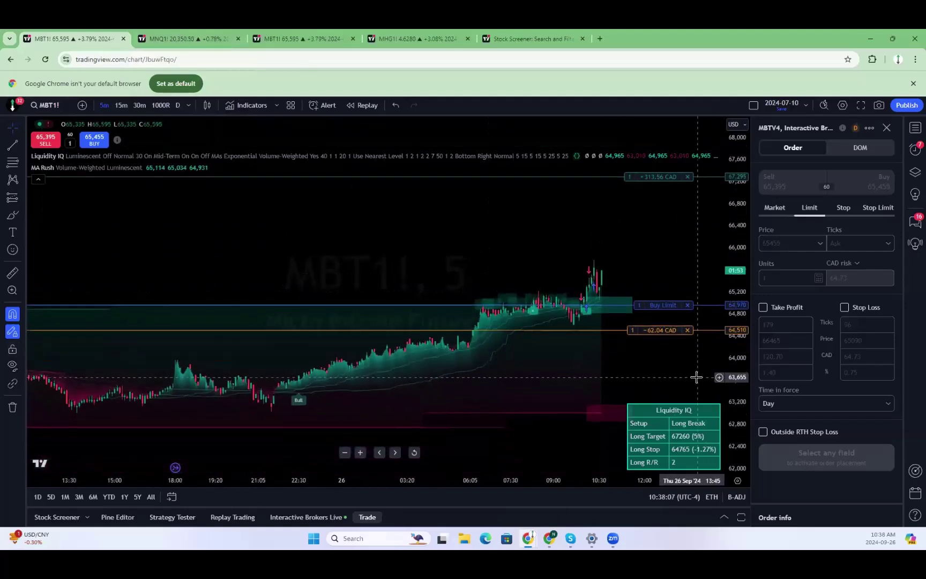
left_click_drag(676, 372, 650, 375)
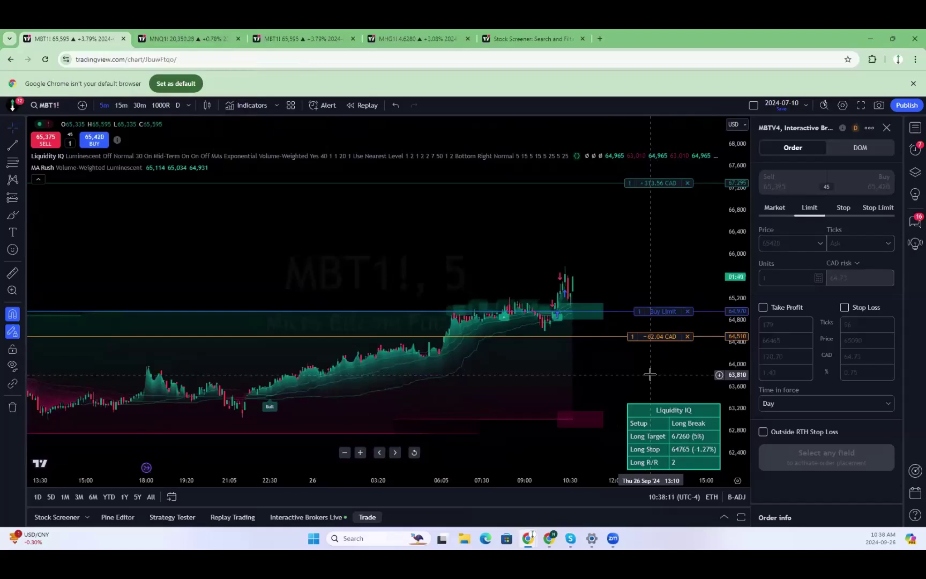
scroll(611, 300, "up", 2)
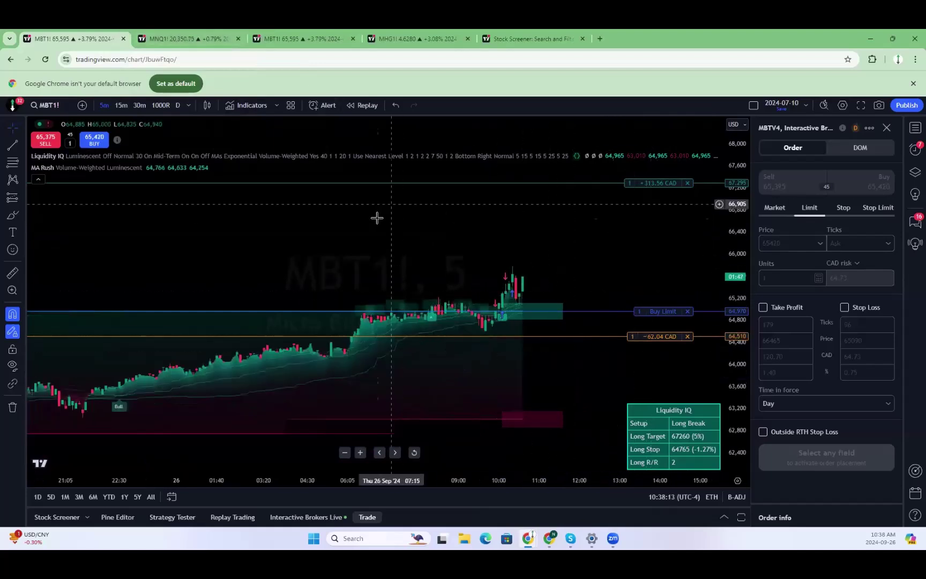
Leaf through the open chart layouts to the one with Micro Copper (MHG1!) and Micro Gold (MGC1!) and view their 5-minute candles.
left_click(220, 39)
left_click(310, 34)
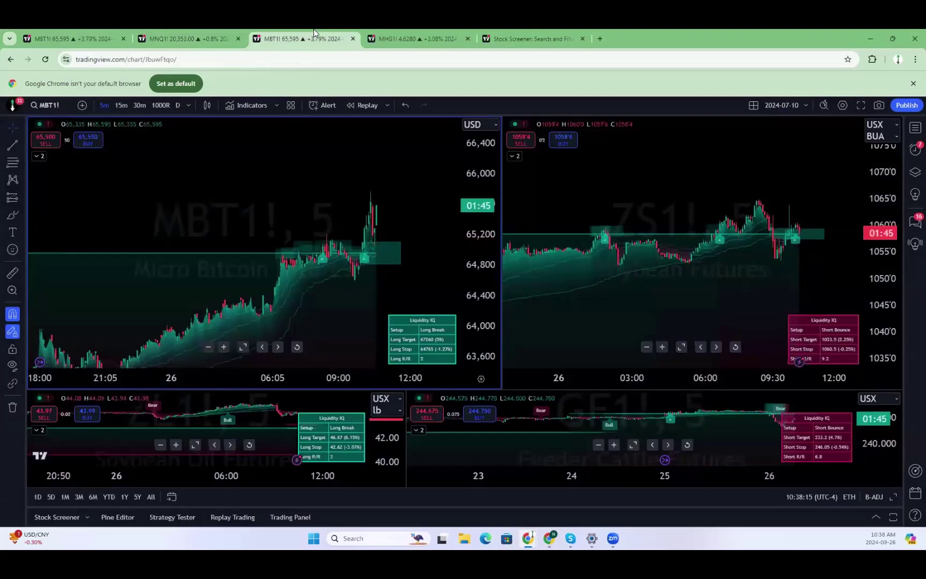
left_click(403, 37)
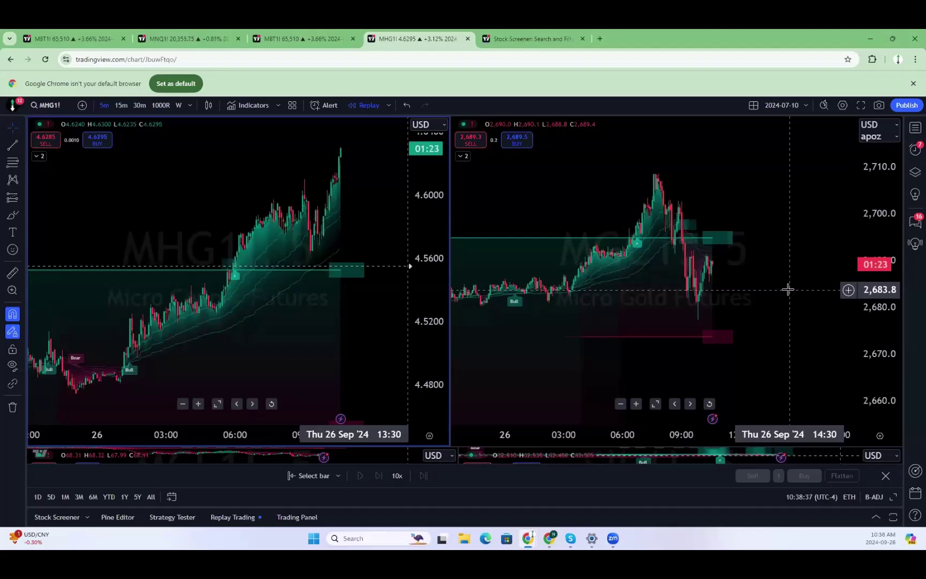
Return to the MBT1! trading chart and examine the breakout above the liquidity level against the previous days' price action.
left_click(98, 39)
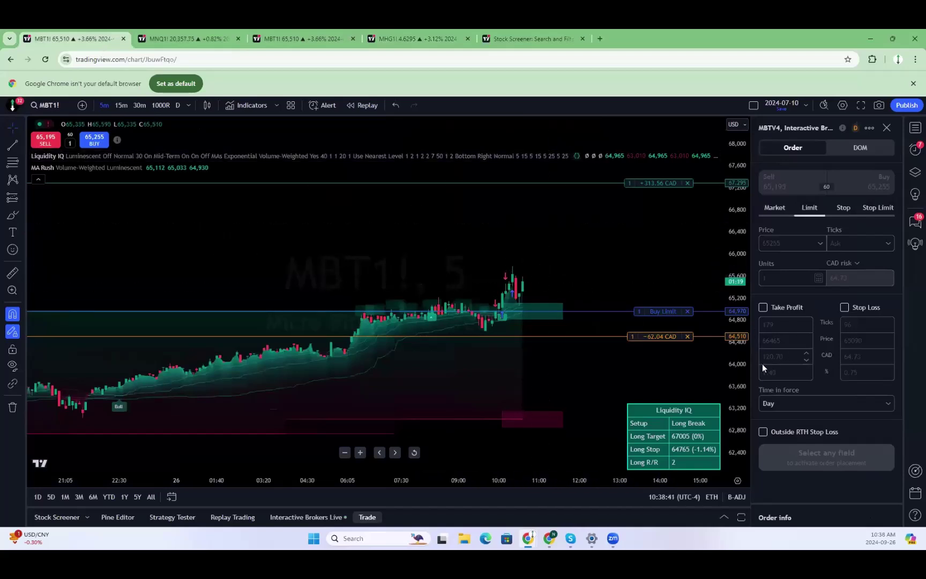
left_click_drag(749, 358, 748, 252)
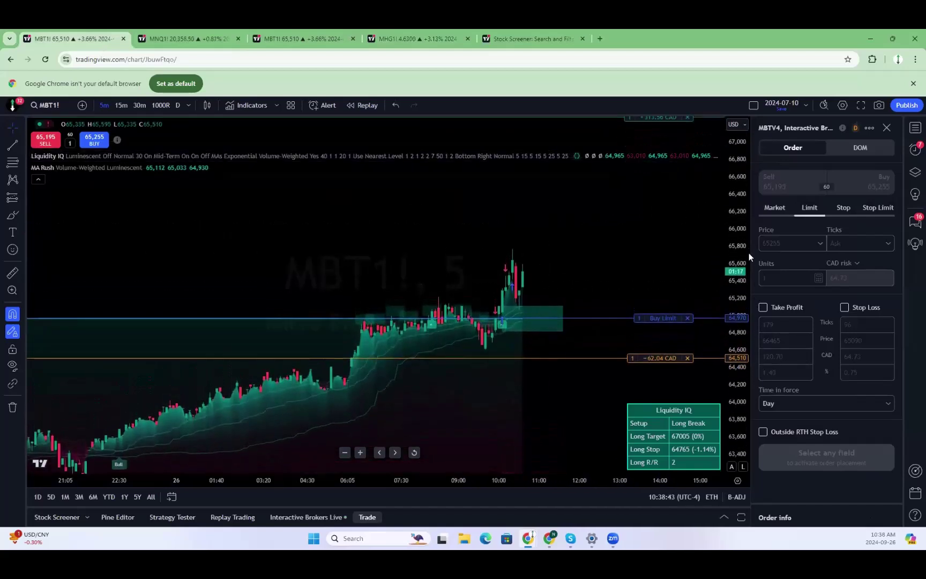
right_click(542, 337)
left_click_drag(529, 341, 550, 317)
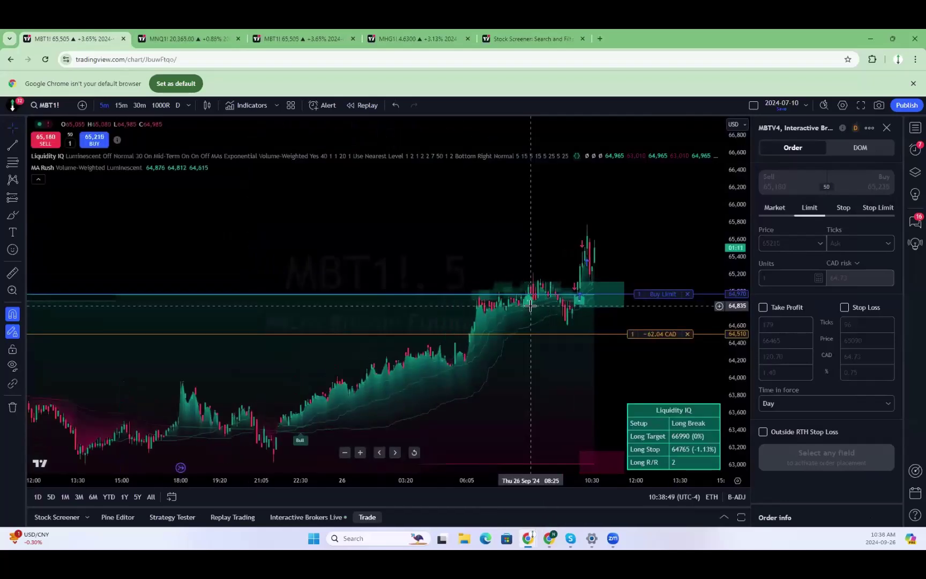
scroll(617, 332, "down", 3)
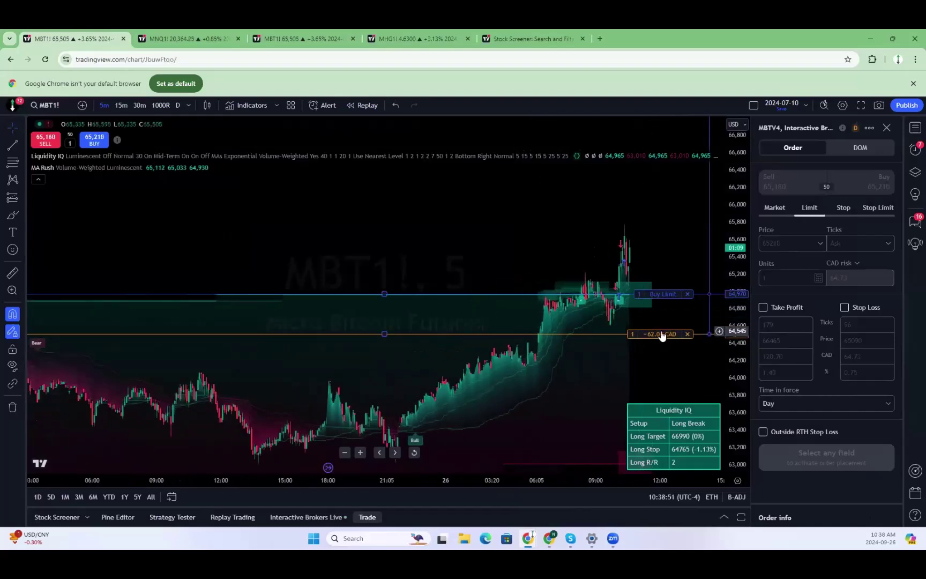
scroll(670, 366, "down", 3)
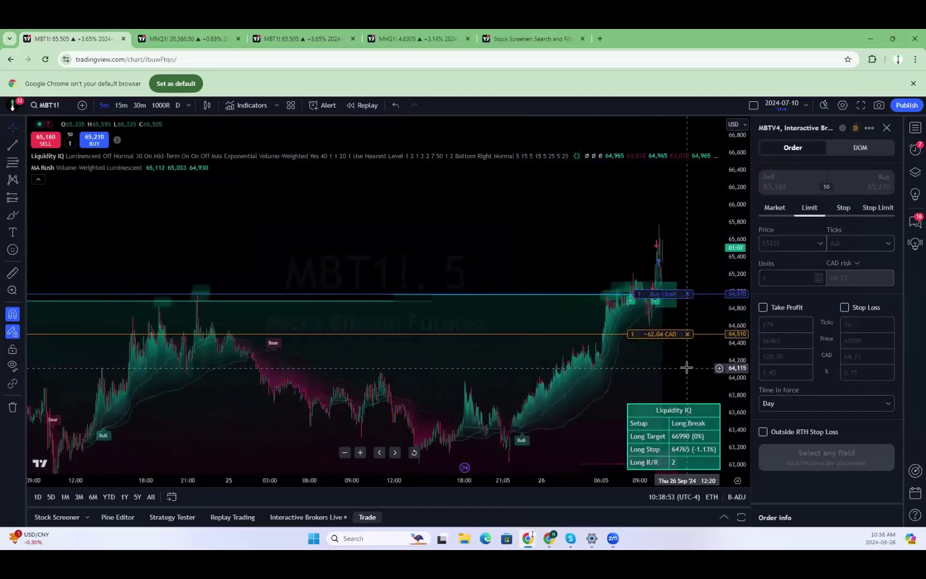
scroll(681, 371, "up", 4)
scroll(672, 377, "up", 2)
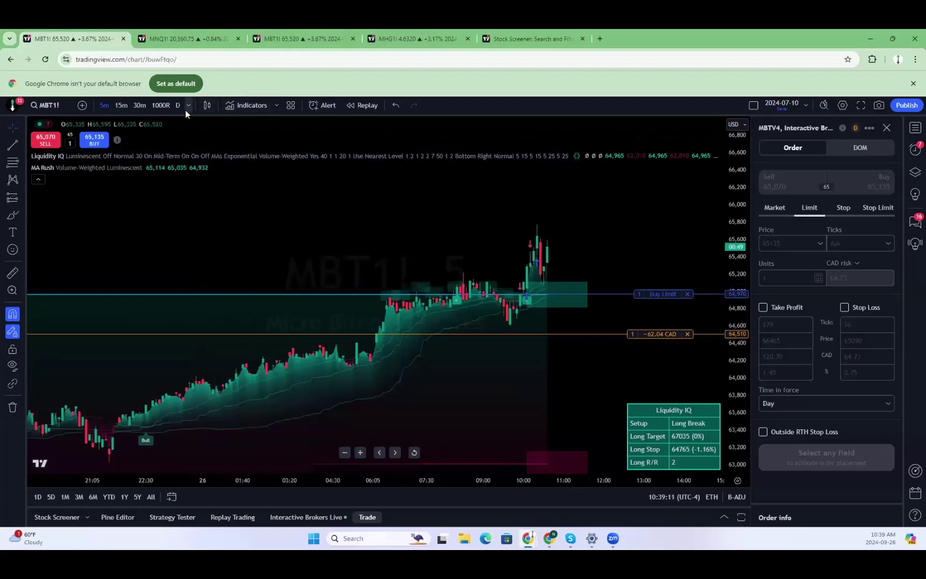
Return to the copper and gold layout and inspect the MHG1! rally between its upper and lower liquidity levels.
left_click(377, 36)
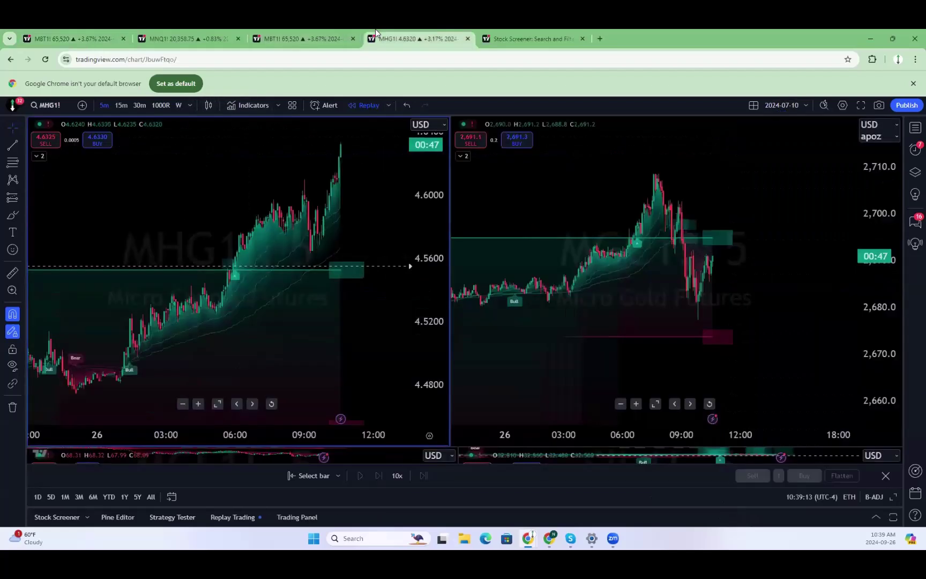
scroll(341, 263, "down", 5)
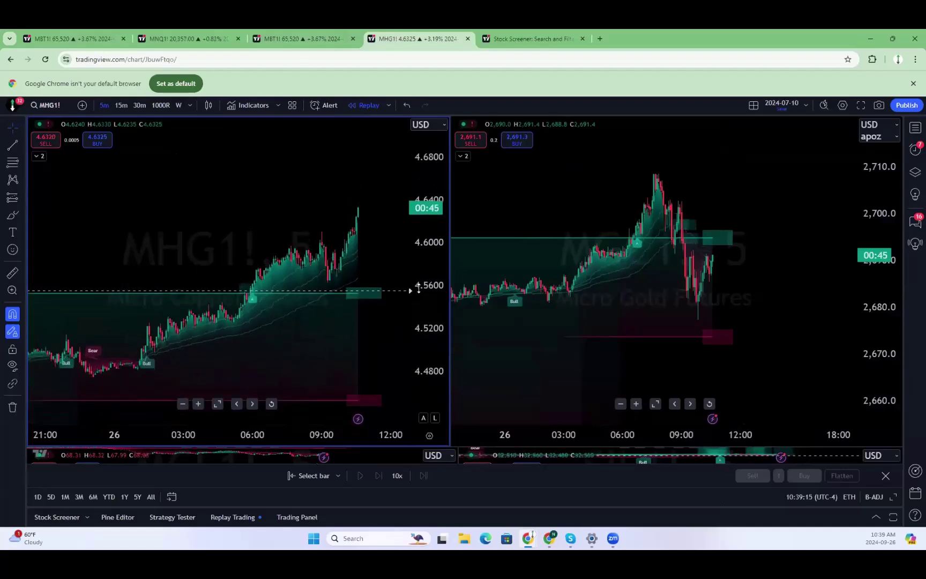
scroll(386, 370, "up", 5)
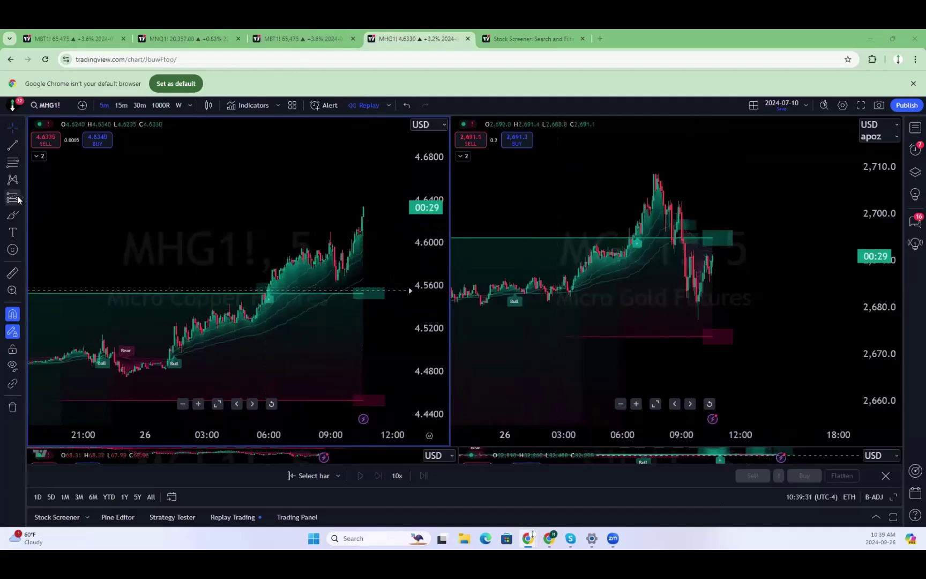
scroll(260, 242, "down", 5)
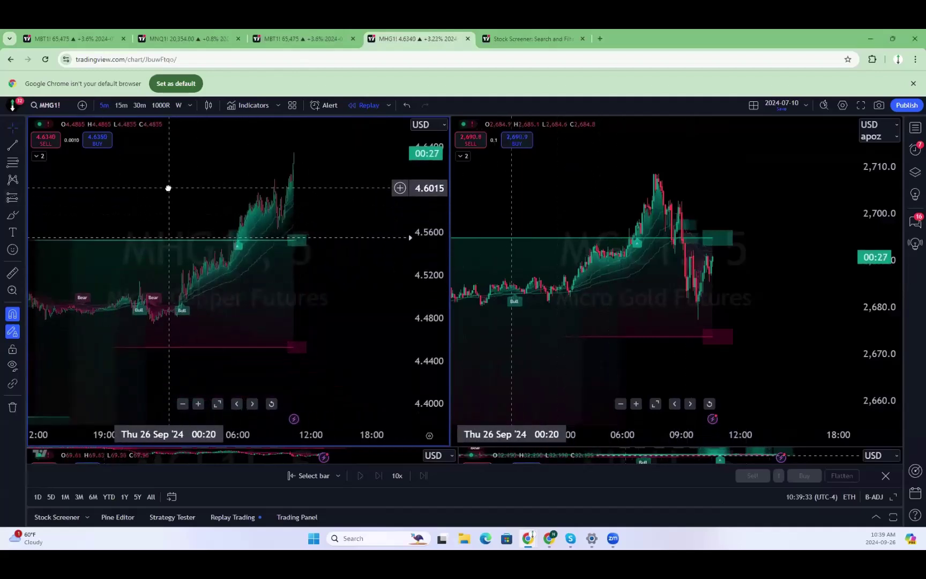
Draw a Fib Retracement on the MHG1! chart from the upper liquidity level at 4.5545 to the lower one at 4.4525.
left_click(18, 201)
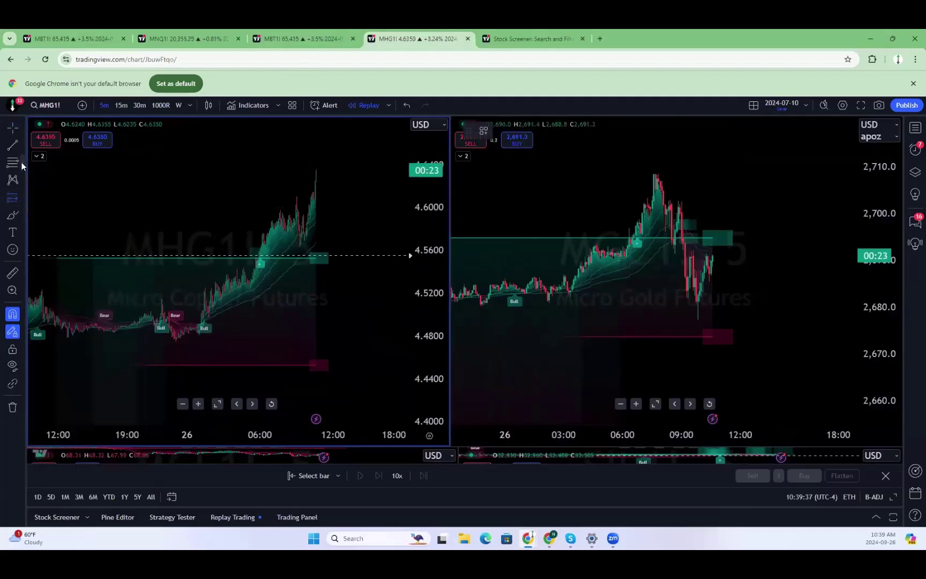
left_click(21, 164)
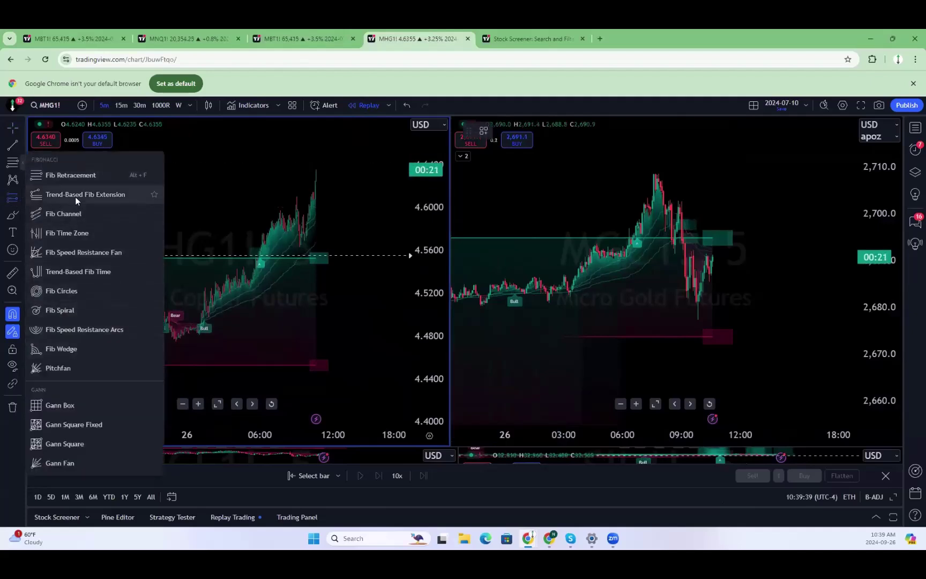
left_click(83, 177)
left_click(193, 255)
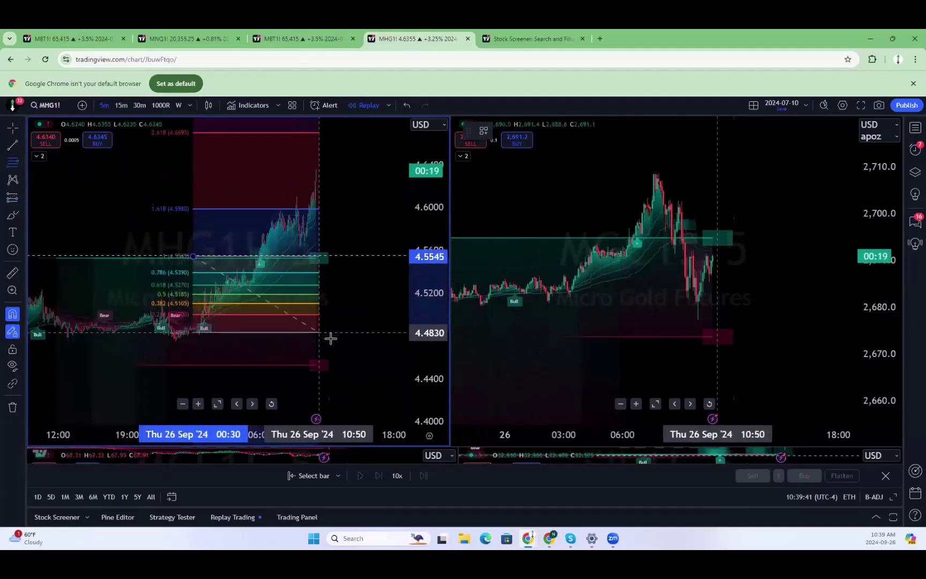
left_click(403, 365)
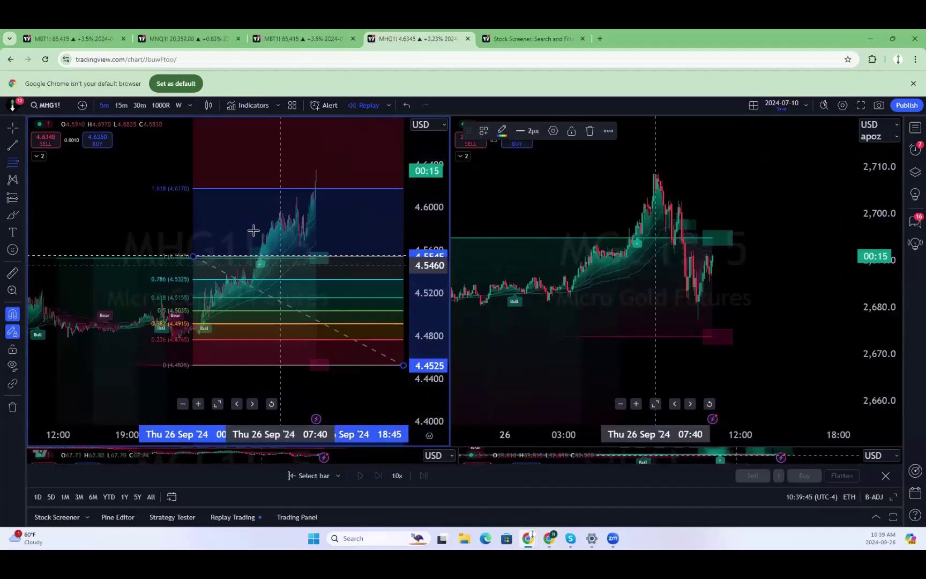
Draw a Fib Retracement on the MGC1! chart down to 2,673.6 and move its upper anchor to the liquidity level at 2,695.0.
left_click(580, 261)
left_click(607, 257)
left_click_drag(625, 283, 753, 337)
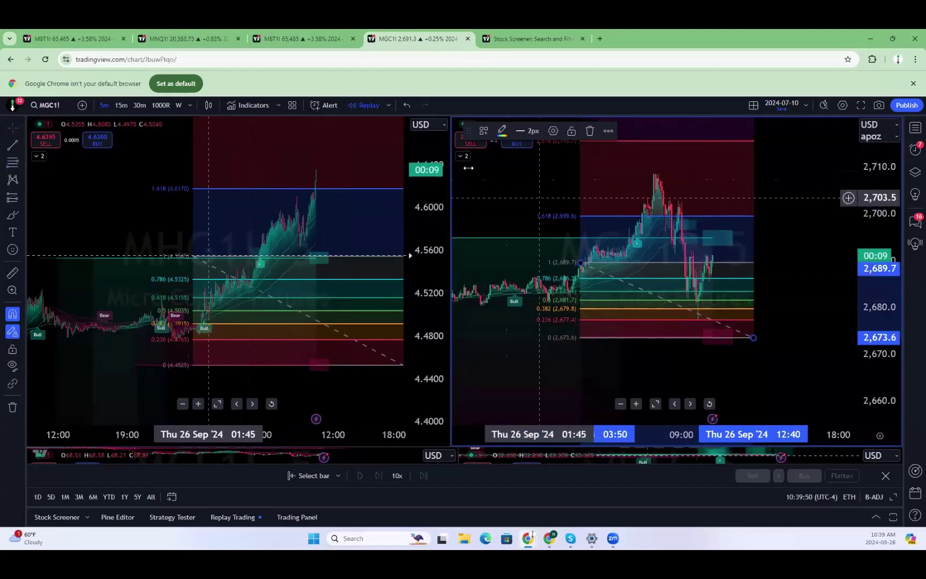
left_click(22, 128)
left_click(48, 129)
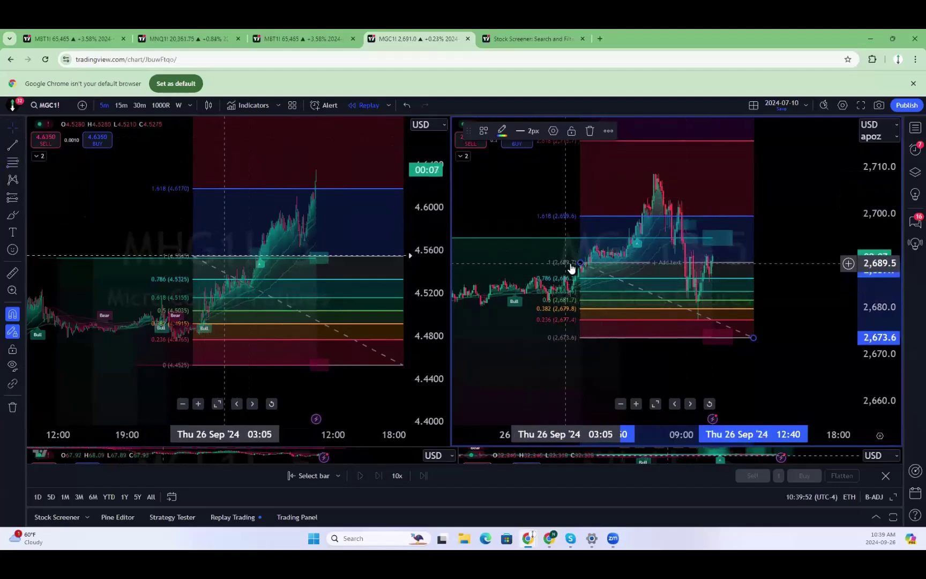
left_click_drag(581, 262, 564, 237)
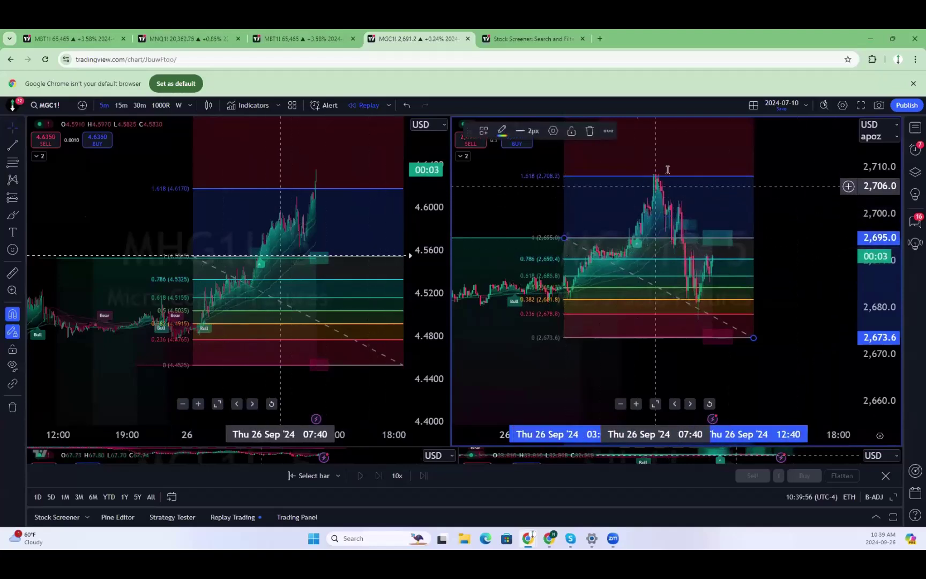
Check the Fib Retracement on MGC1! against the earlier price action and delete it.
mouse_move(727, 320)
left_mouse_down()
mouse_move(765, 362)
mouse_move(776, 320)
left_mouse_up()
scroll(779, 328, "down", 3)
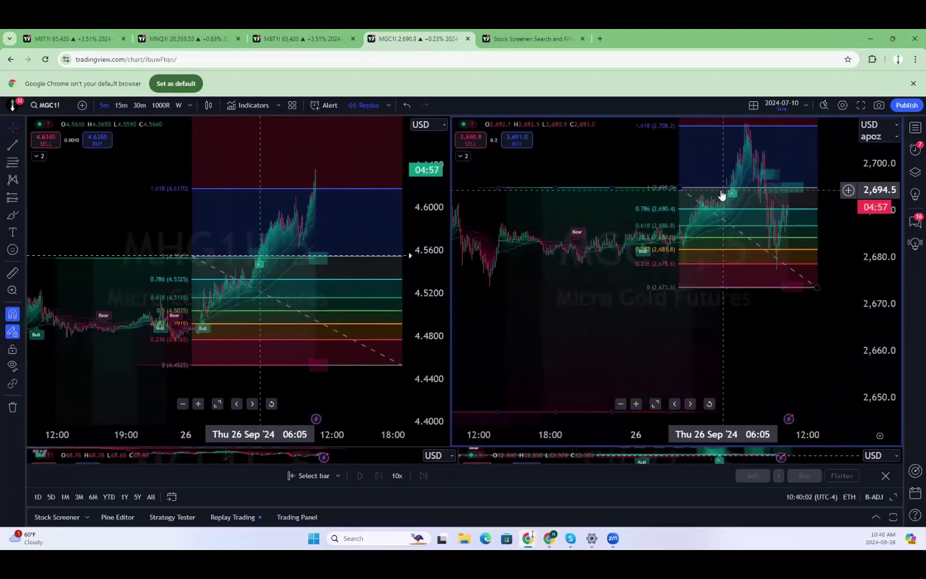
left_click(714, 210)
left_click(693, 191)
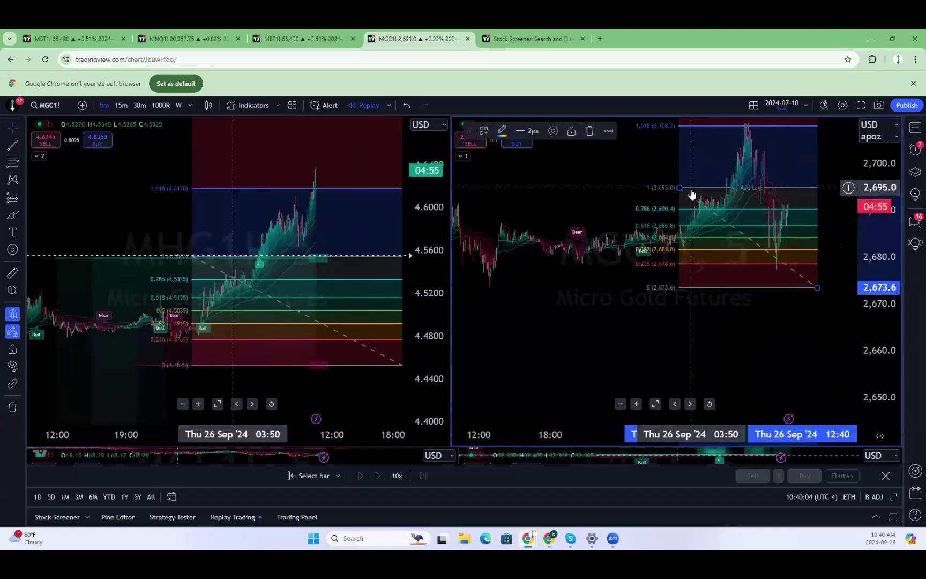
left_click_drag(695, 191, 624, 186)
left_click(766, 128)
key("Delete")
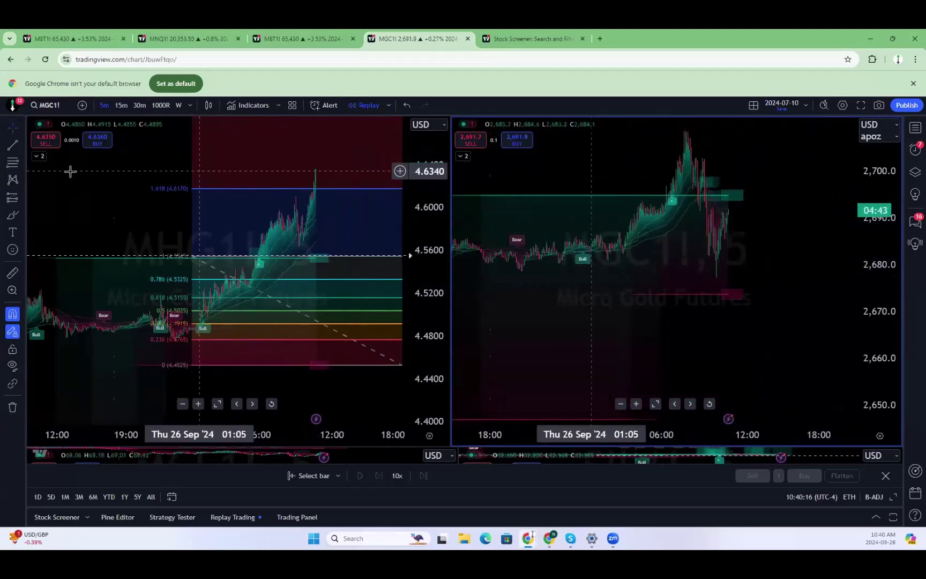
Draw a new Fib Retracement on the MGC1! chart from 2,695.1 to 2,674.0.
left_click(12, 162)
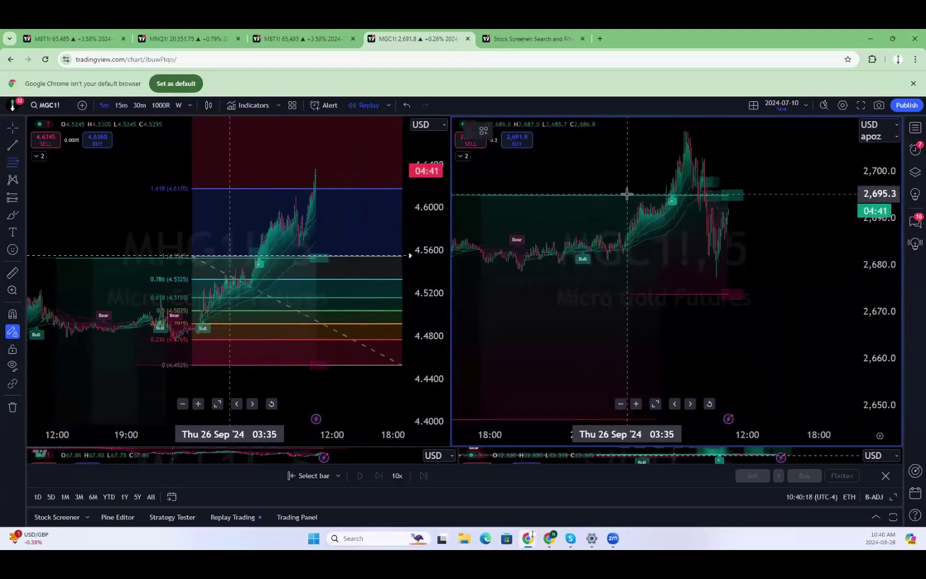
left_click(780, 293)
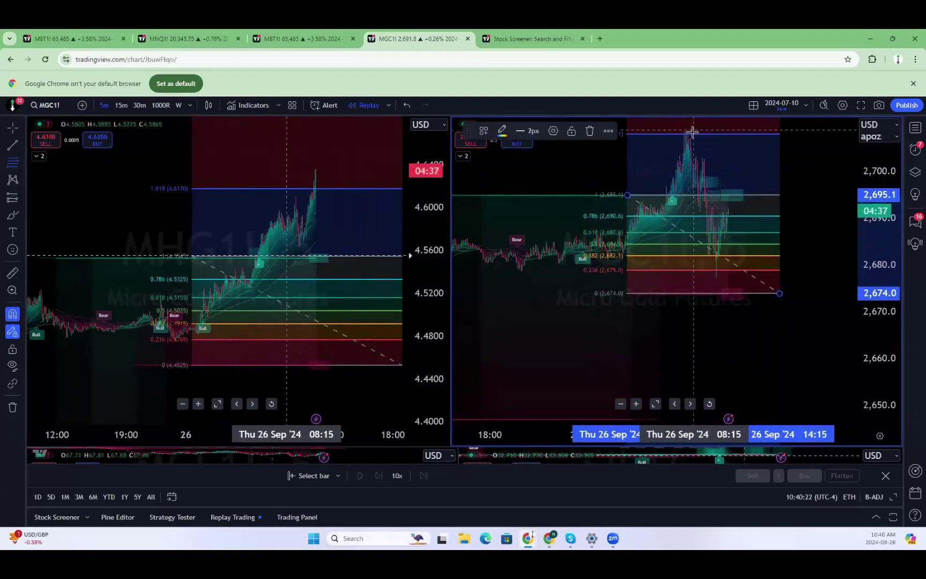
Draw a larger MGC1! Fib Retracement from 2,694.7 to the lower liquidity level at 2,647.1, and delete the smaller one.
left_click(503, 197)
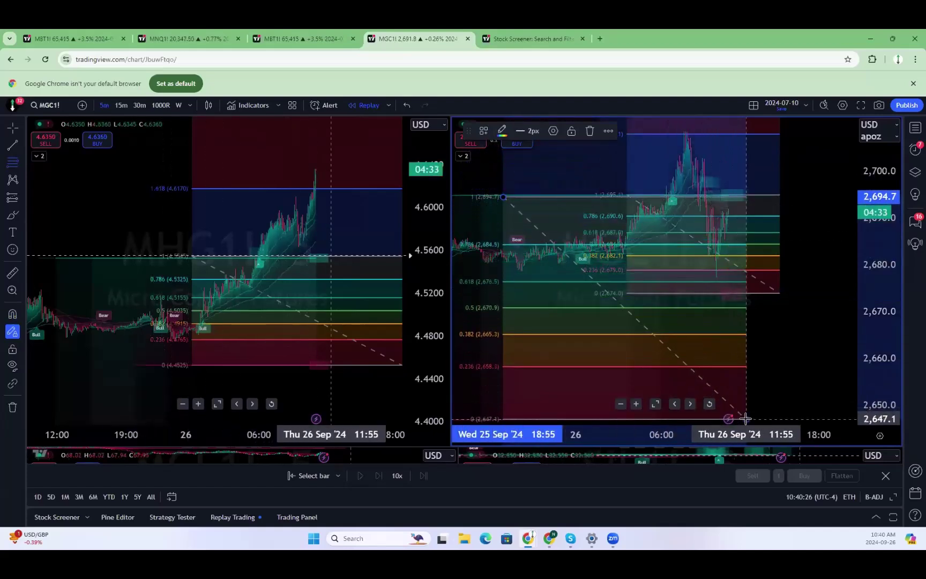
left_click(746, 418)
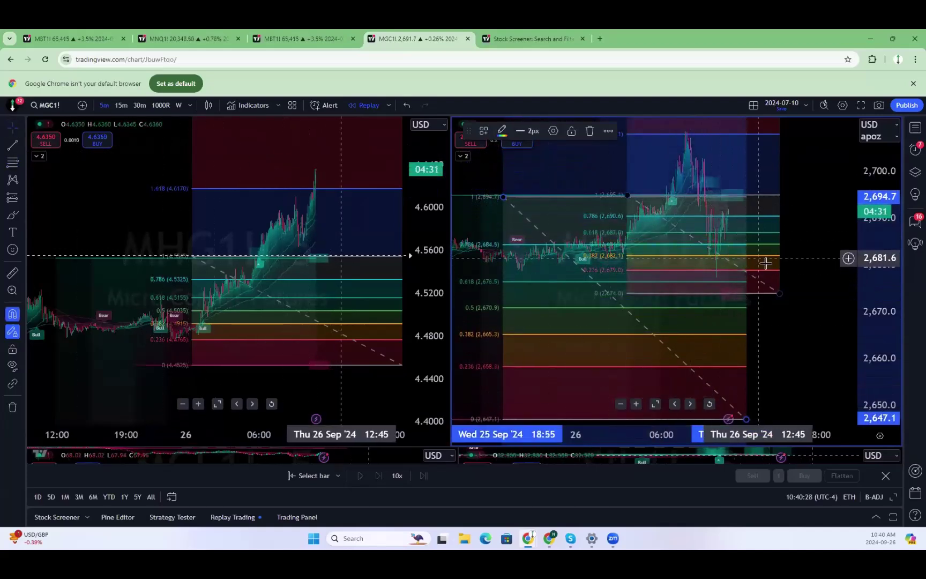
key("Delete")
left_click_drag(843, 227, 856, 375)
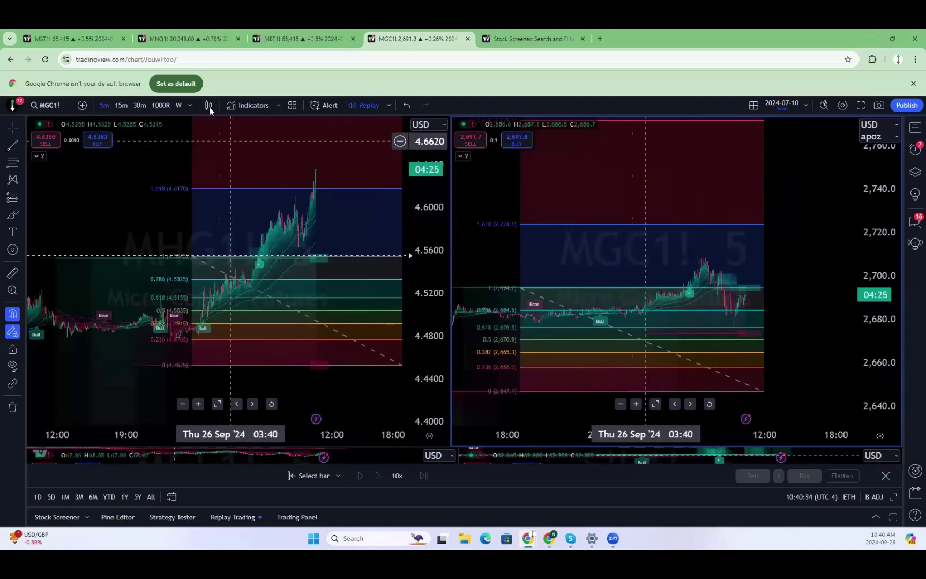
left_click(97, 33)
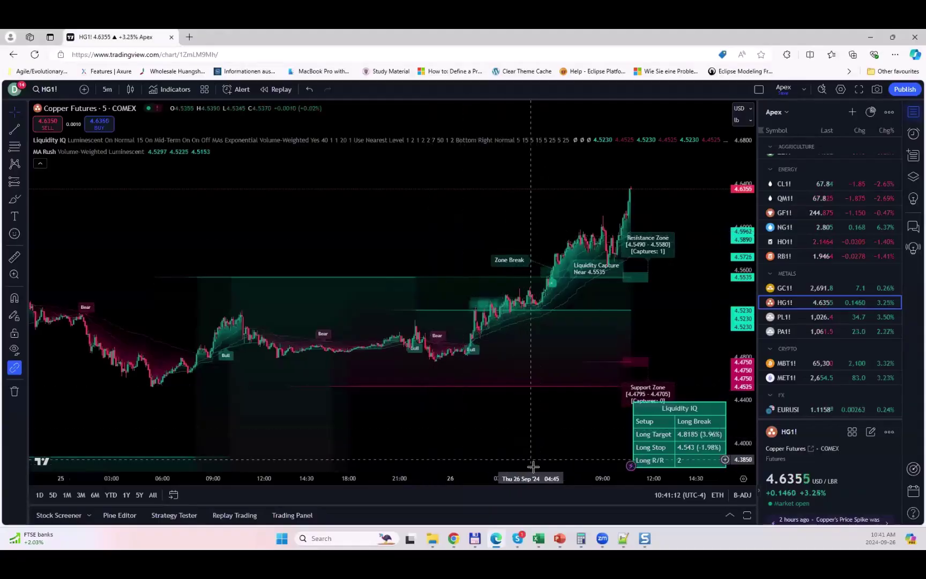
Examine the 5-minute HG1! copper chart from the zone break and liquidity capture back to the previous day's price action.
scroll(533, 466, "up", 3)
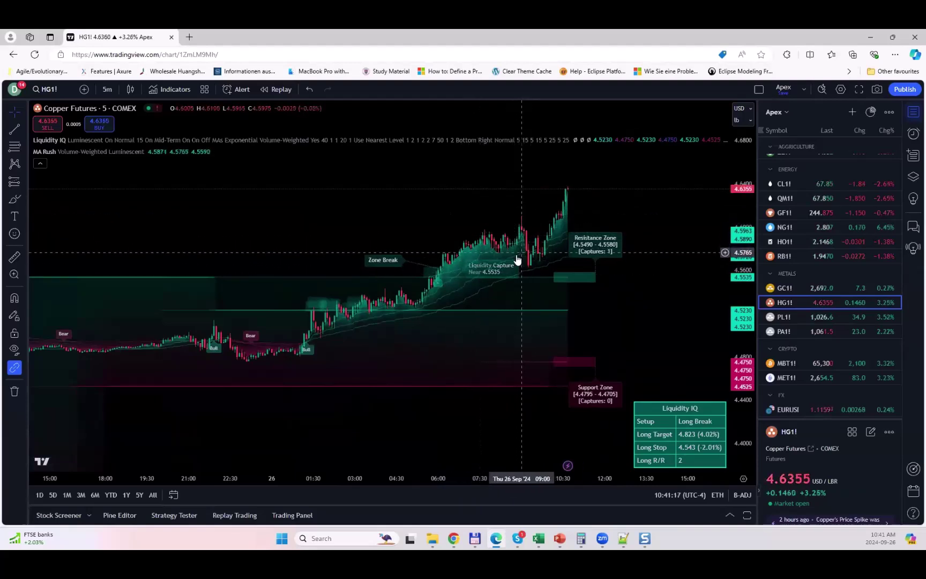
scroll(454, 475, "down", 1)
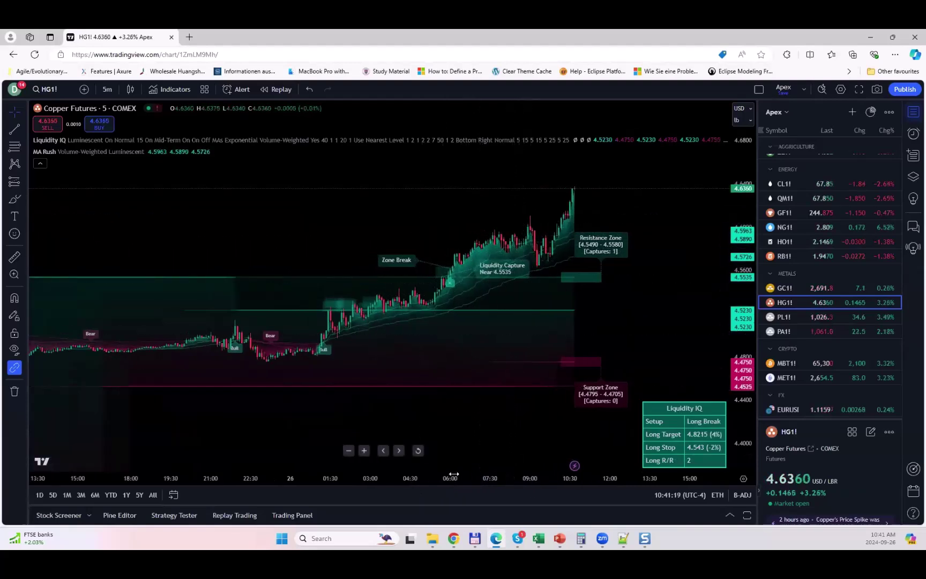
scroll(453, 474, "down", 5)
left_click_drag(535, 435, 473, 439)
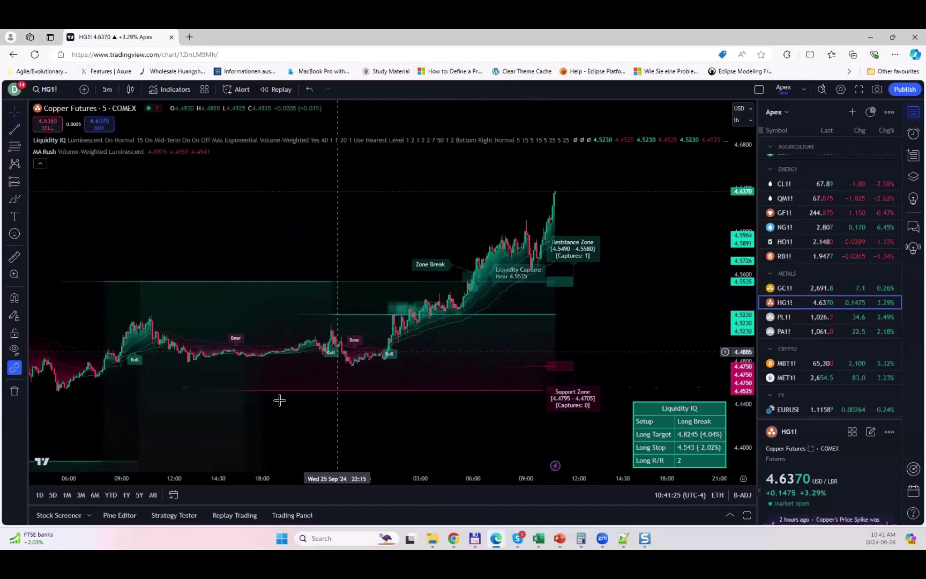
Draw a Fib Retracement on the HG1! copper chart from the 4.4750 low to the 4.6115 high.
left_click_drag(371, 437, 358, 436)
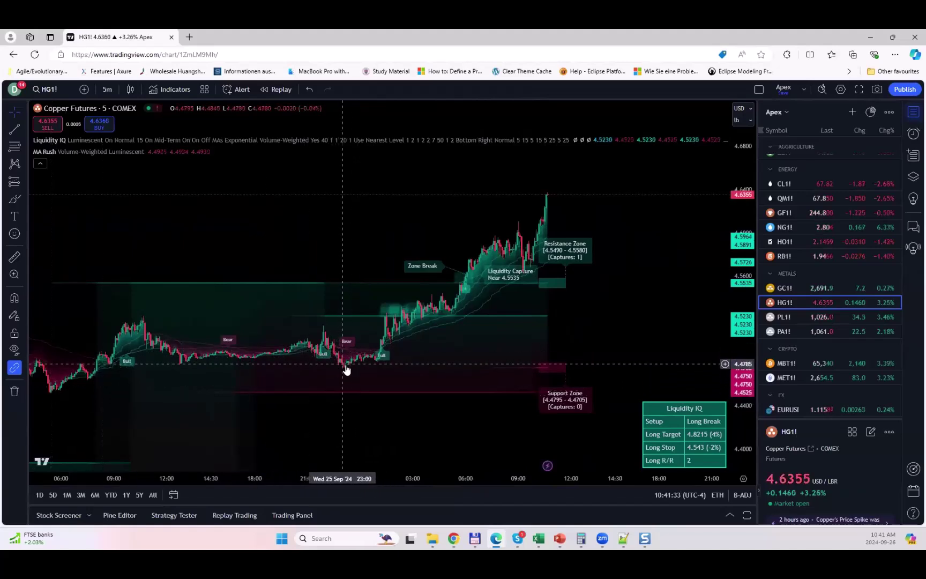
left_click(22, 145)
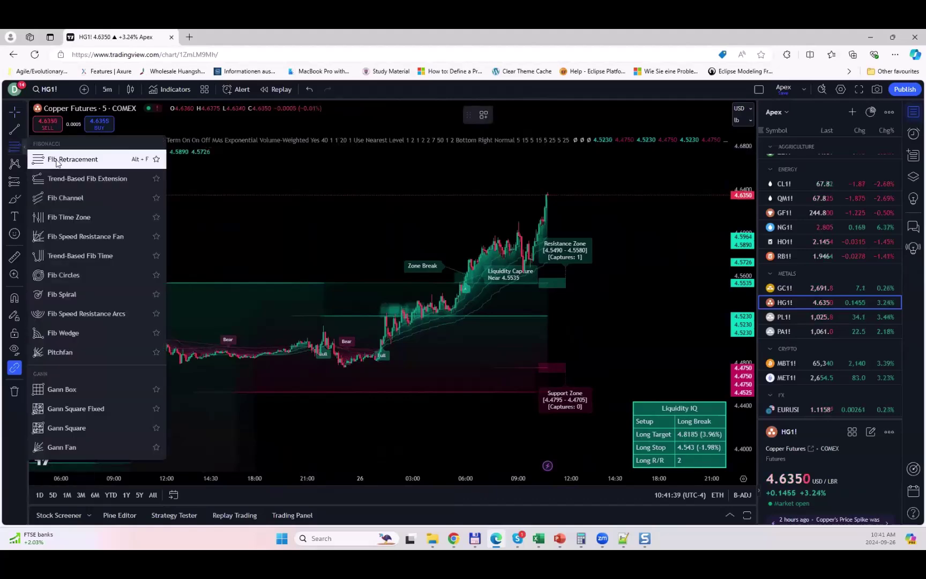
left_click(58, 159)
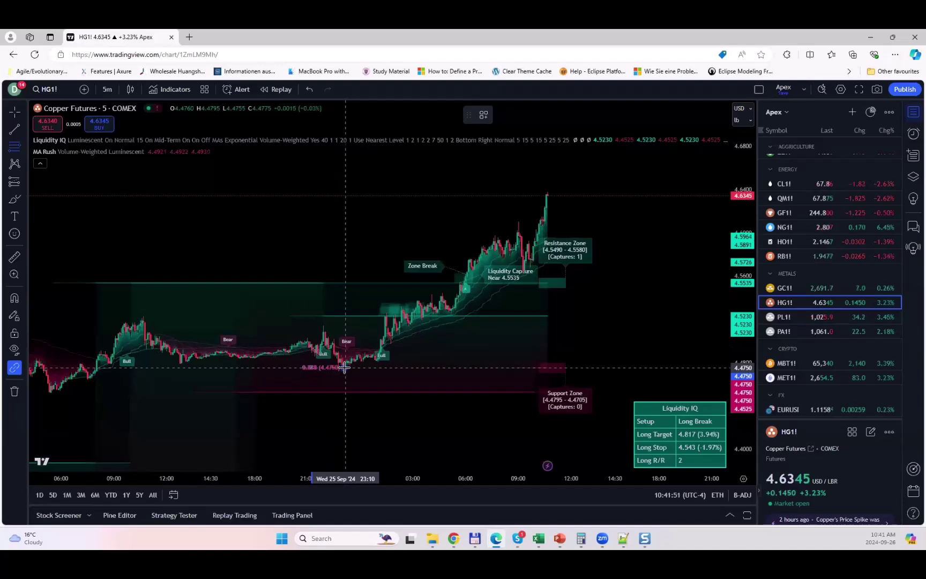
mouse_move(344, 367)
left_mouse_down()
mouse_move(496, 250)
mouse_move(519, 220)
left_mouse_up()
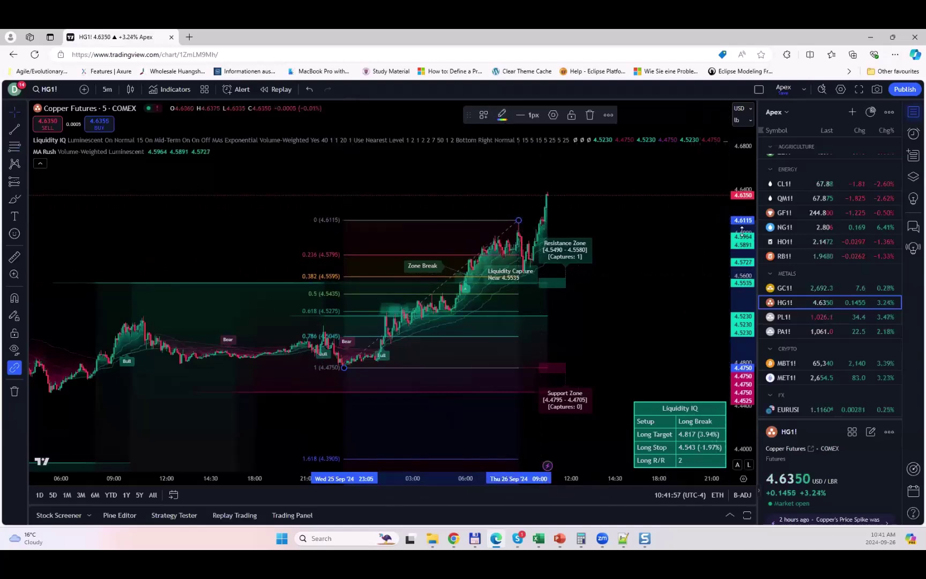
Hide the Liquidity IQ and MA Rush indicators so the HG1! candles and Fib Retracement can be read on their own.
scroll(456, 395, "up", 3)
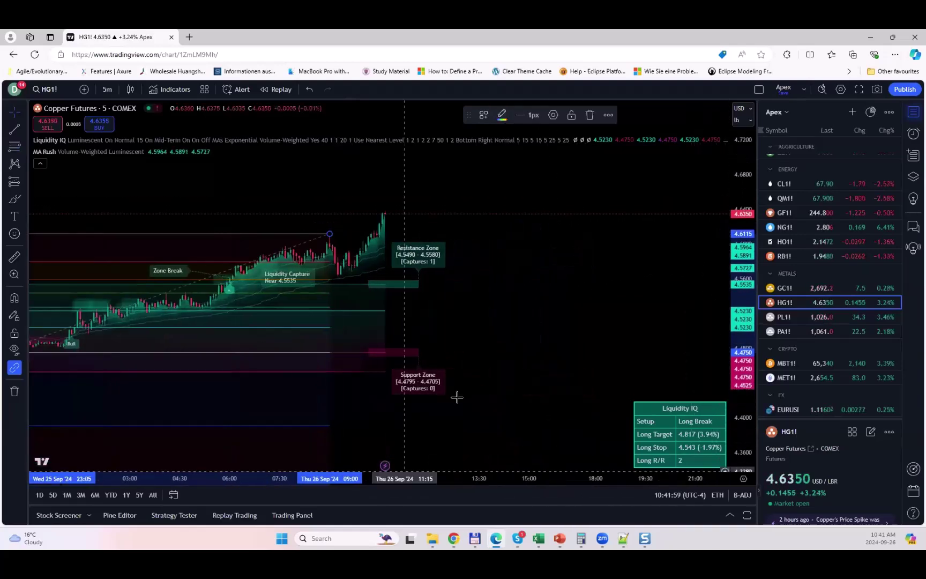
mouse_move(207, 142)
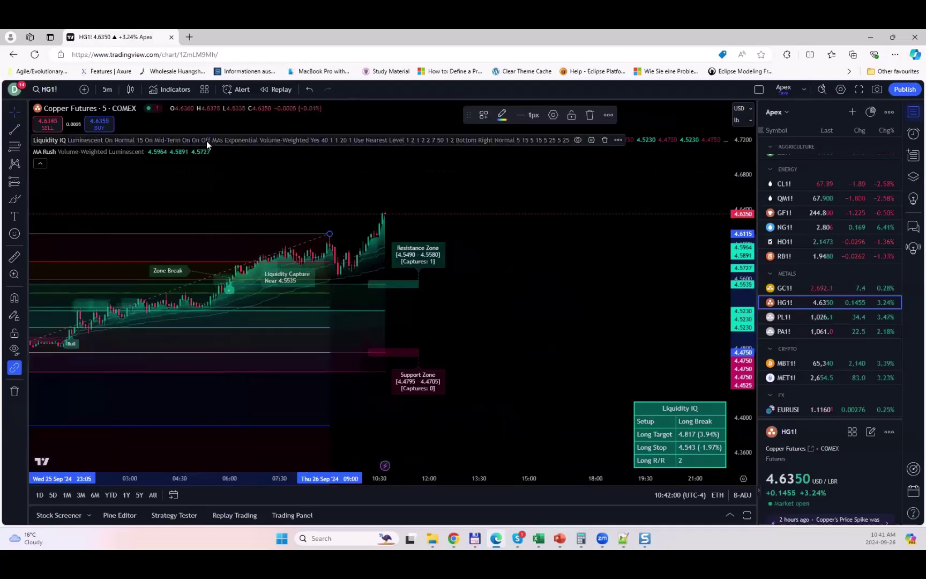
left_click(578, 139)
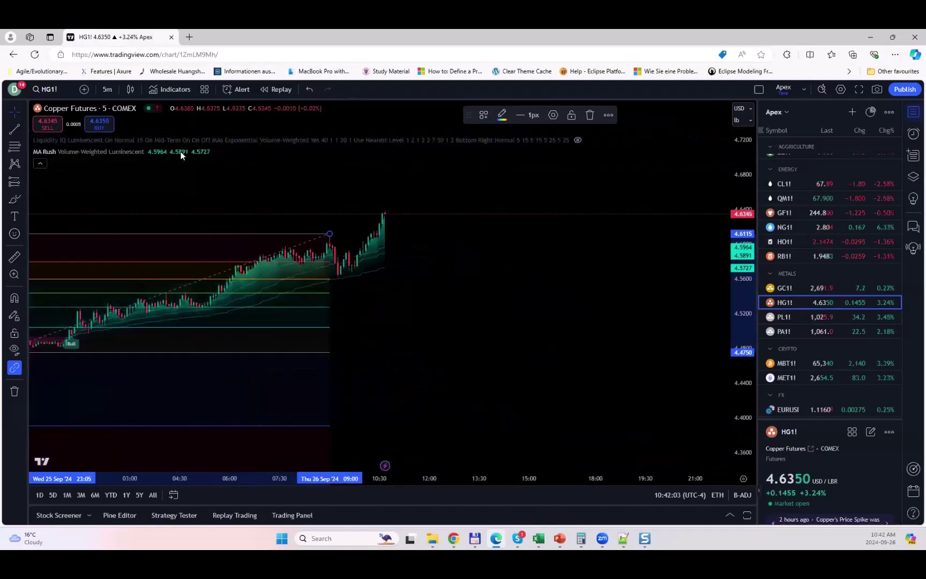
left_click(153, 151)
scroll(558, 185, "left", 5)
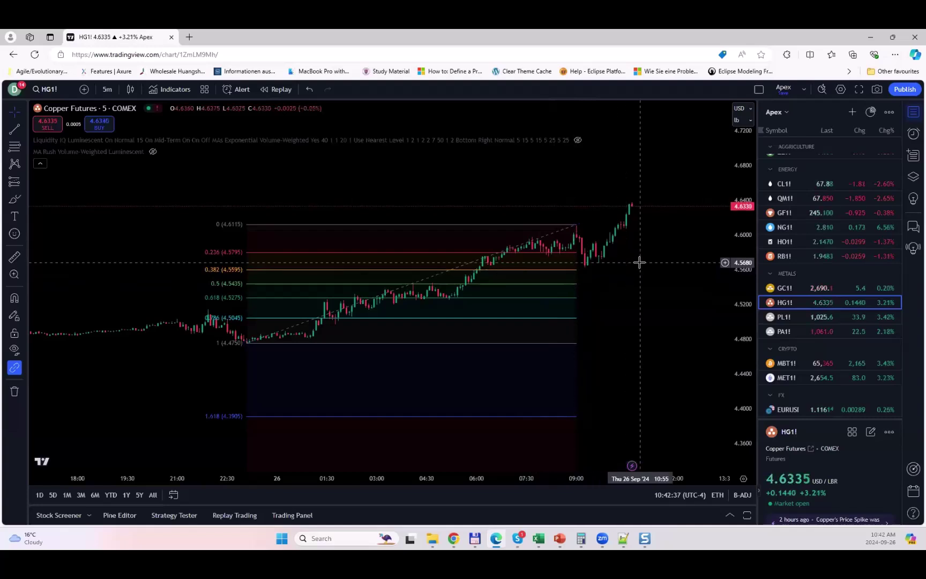
Review the Micro Bitcoin MBT1! 5-minute chart and return to the HG1! copper chart with its Fib Retracement.
scroll(777, 257, "down", 1)
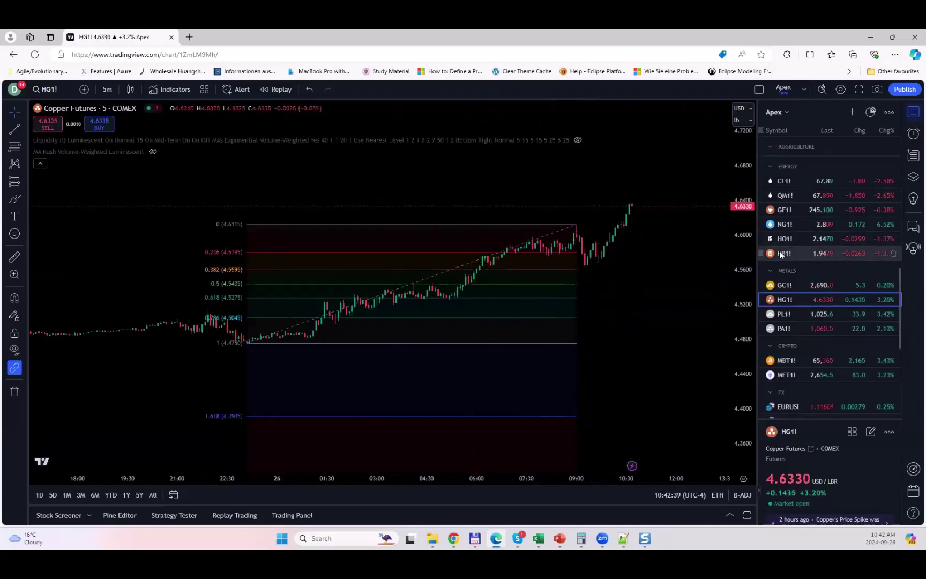
left_click(788, 315)
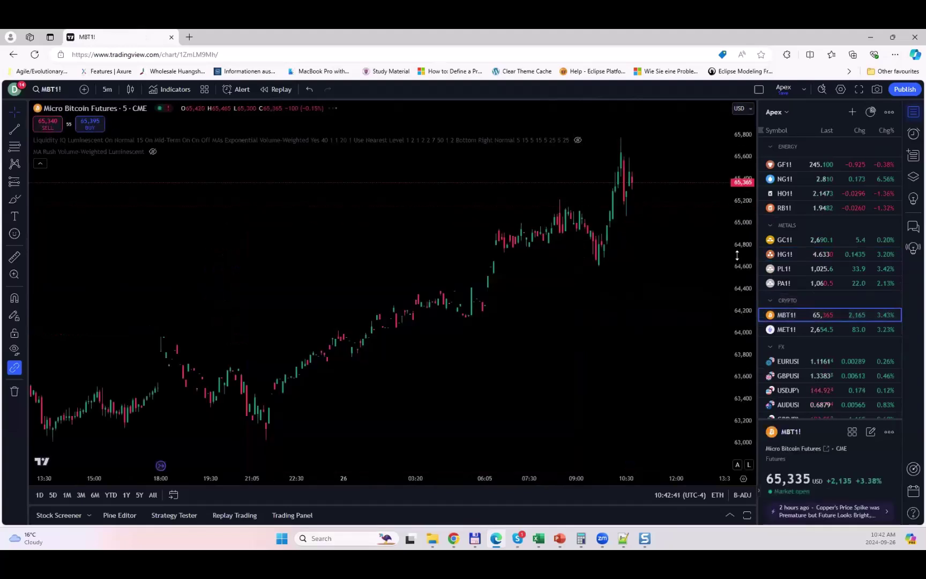
scroll(643, 311, "right", 3)
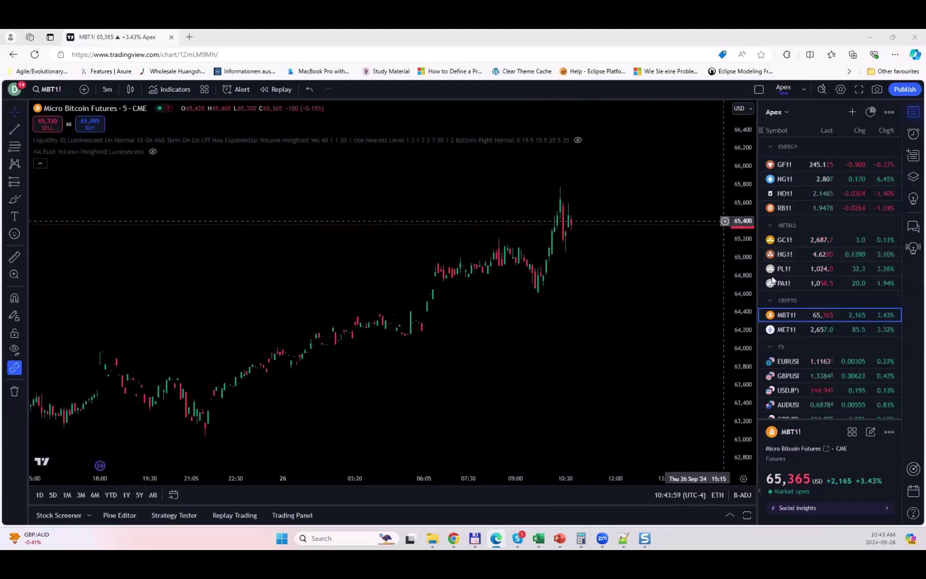
left_click(785, 254)
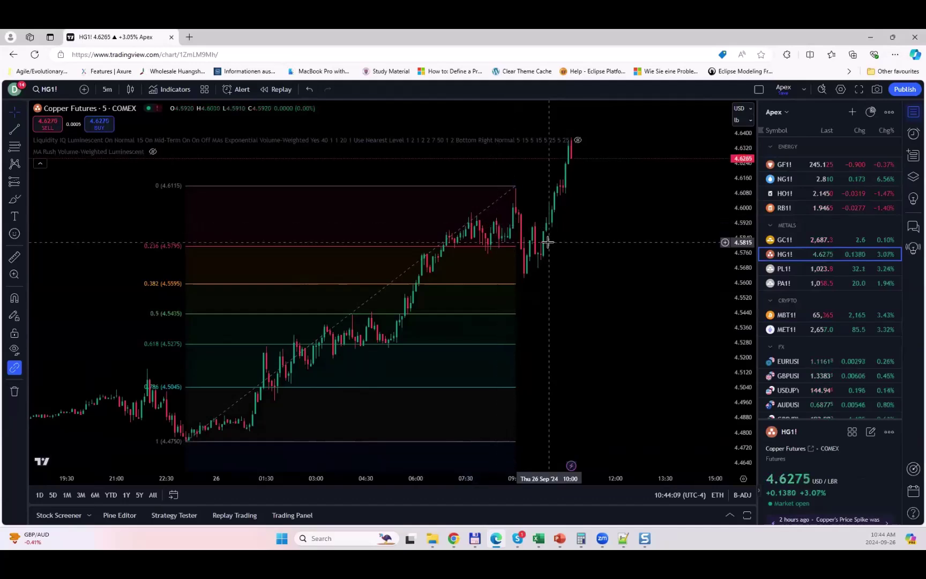
left_click_drag(742, 217, 741, 240)
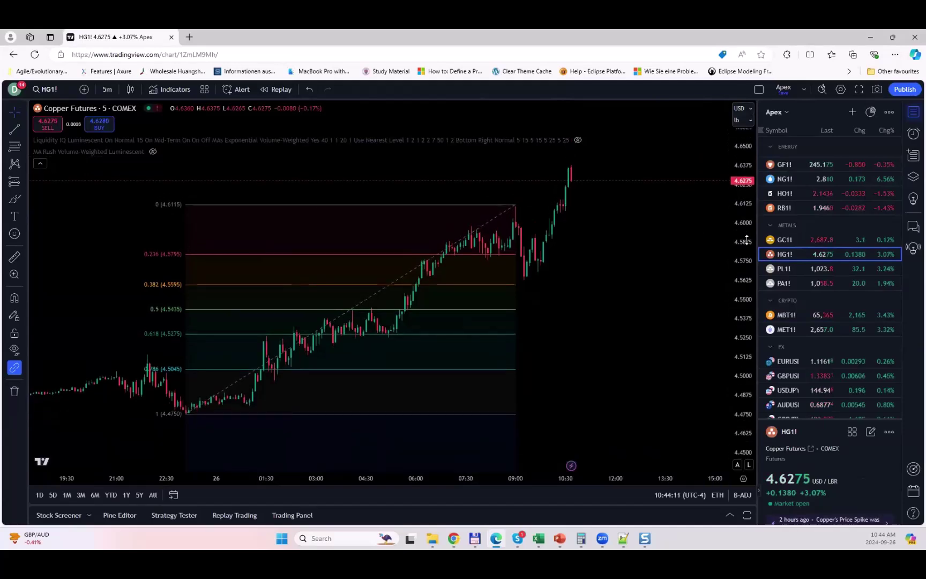
Look through the watchlist's equity, interest, currency, agriculture and energy futures, and reopen the Micro Bitcoin MBT1! chart.
scroll(789, 198, "up", 3)
scroll(789, 199, "up", 4)
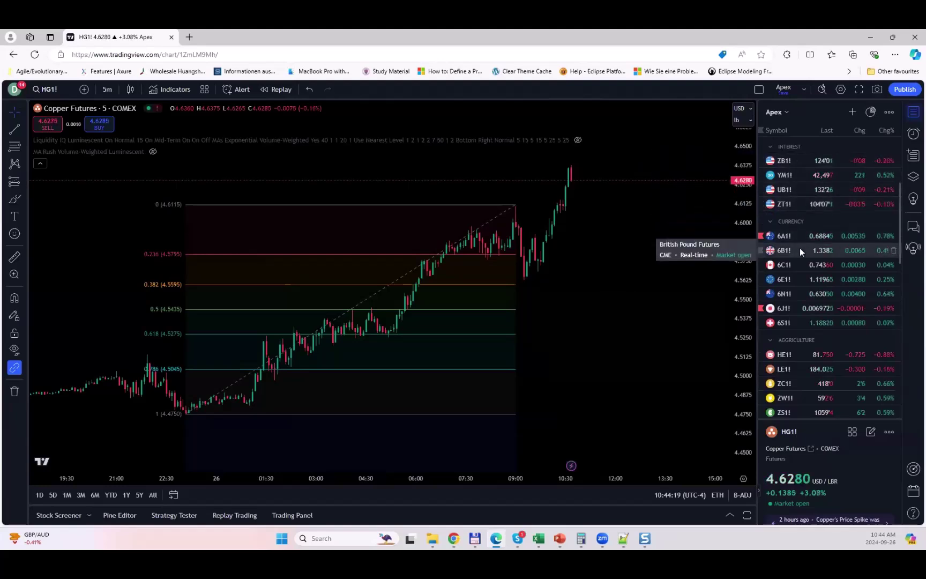
scroll(800, 247, "down", 3)
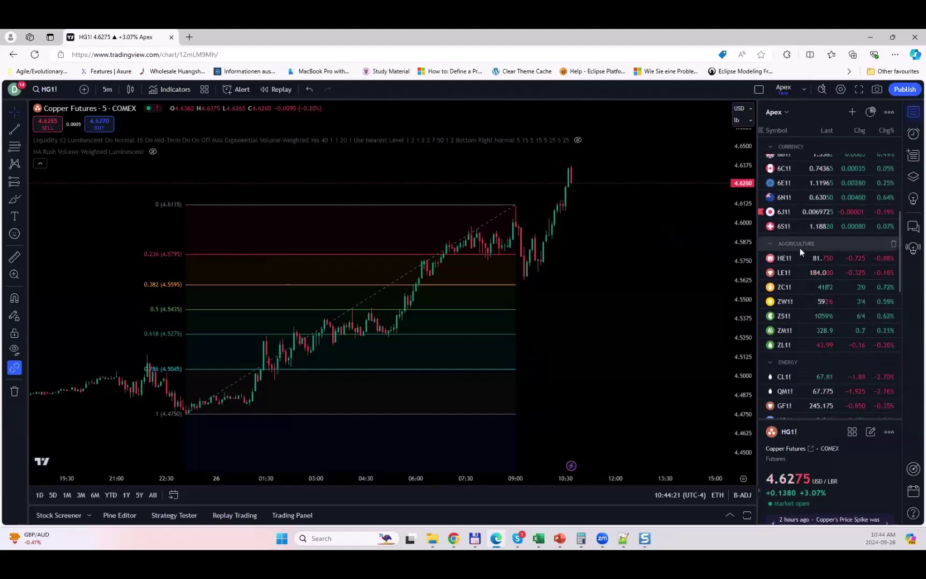
scroll(800, 248, "down", 2)
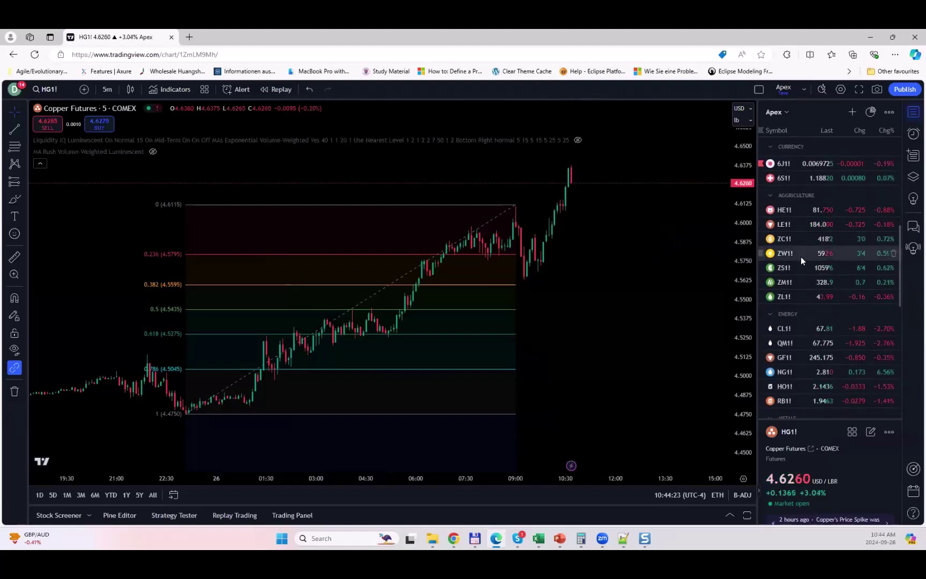
scroll(802, 260, "up", 1)
scroll(803, 261, "up", 5)
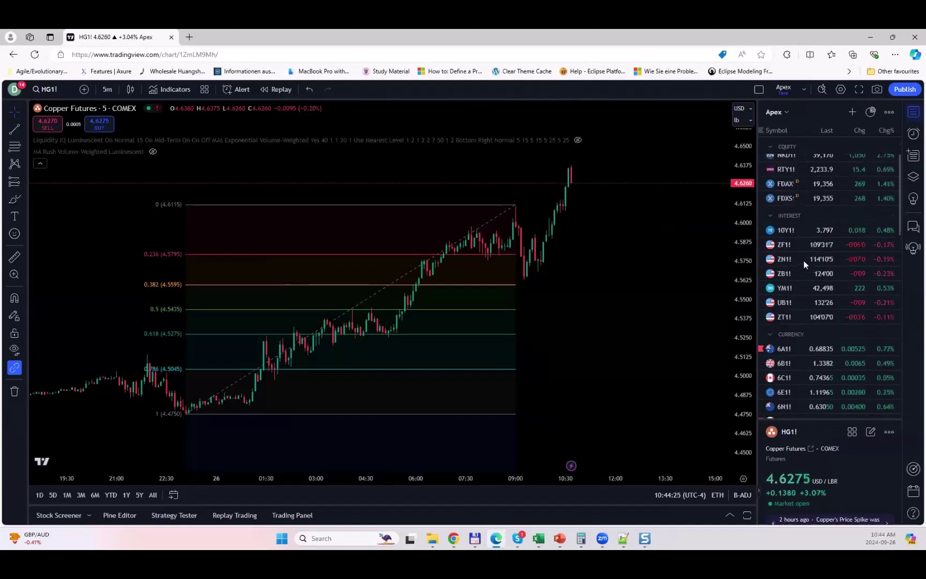
scroll(798, 284, "down", 6)
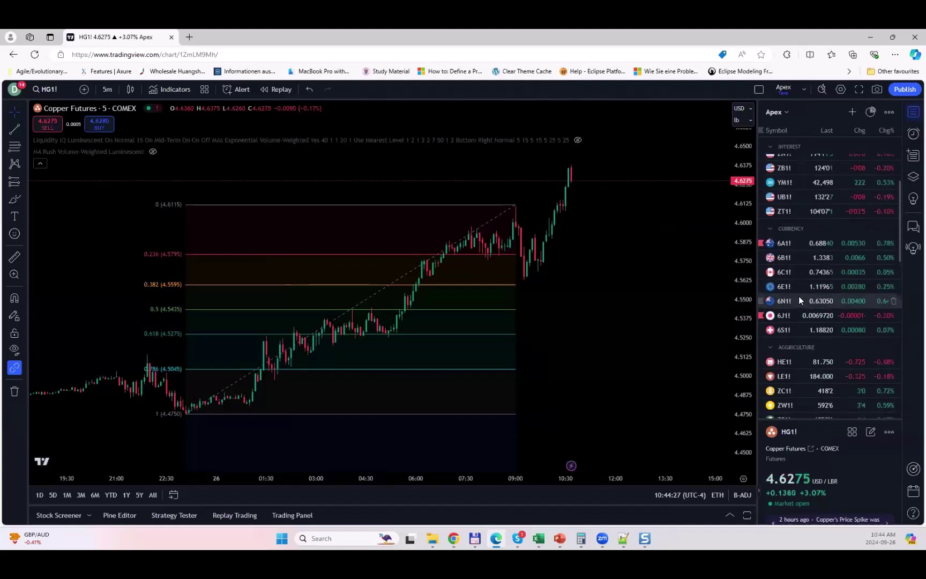
scroll(788, 386, "down", 4)
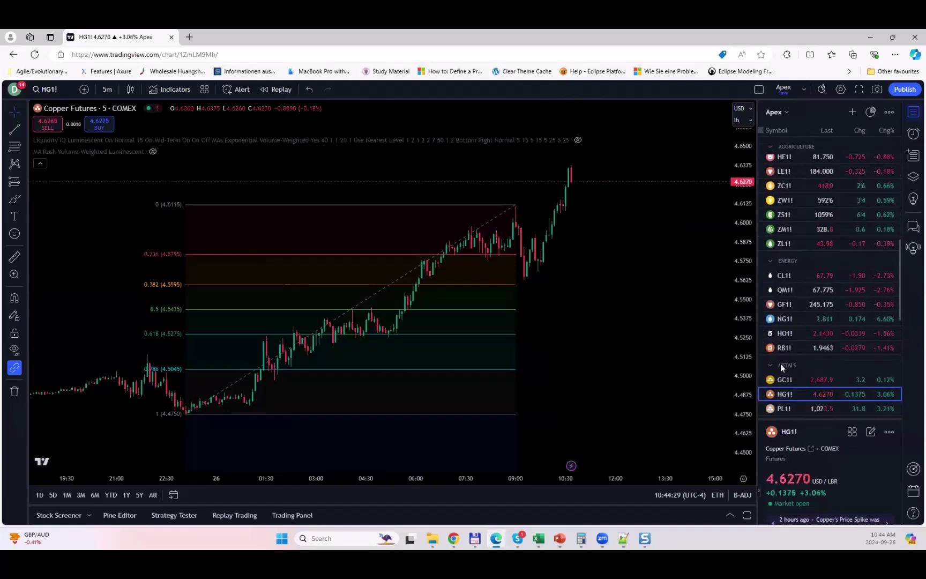
left_click(790, 369)
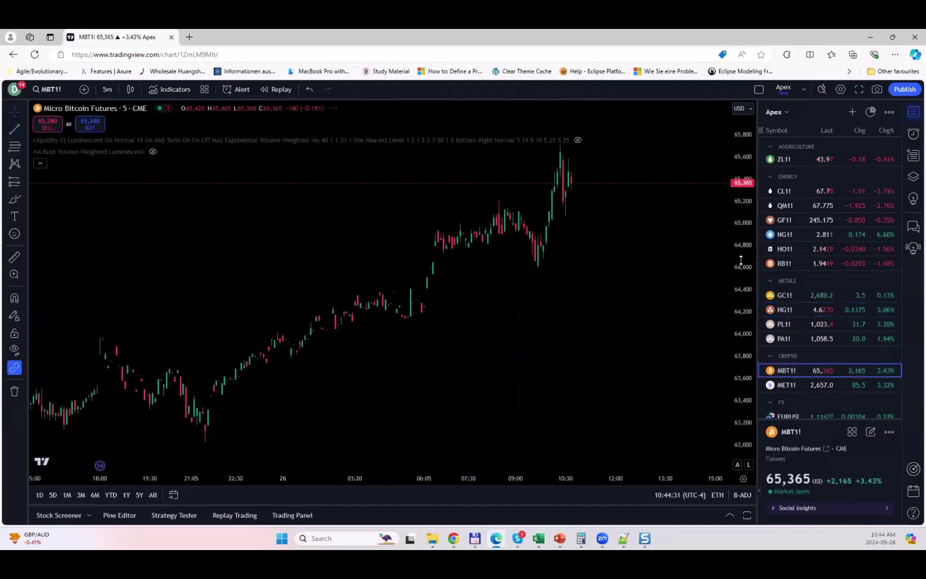
left_click_drag(743, 200, 743, 231)
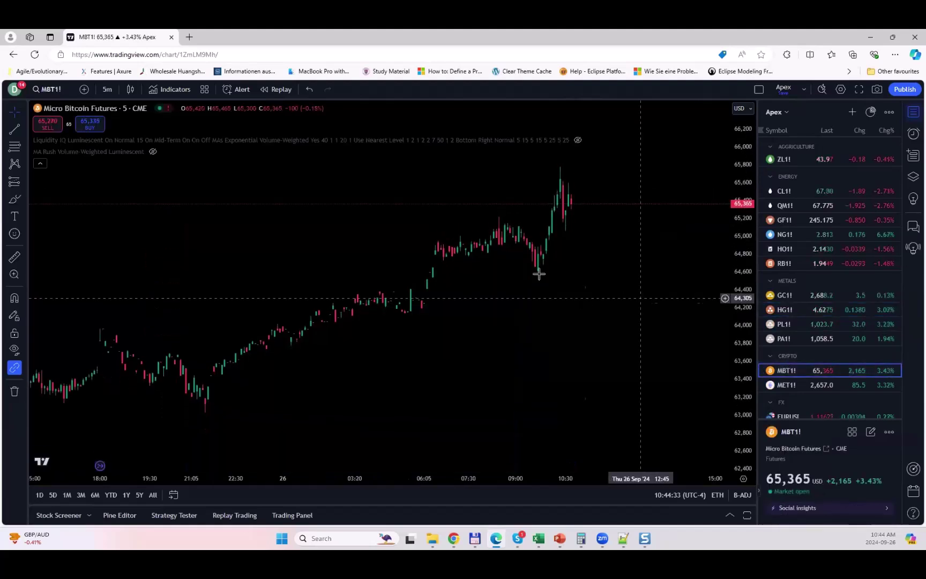